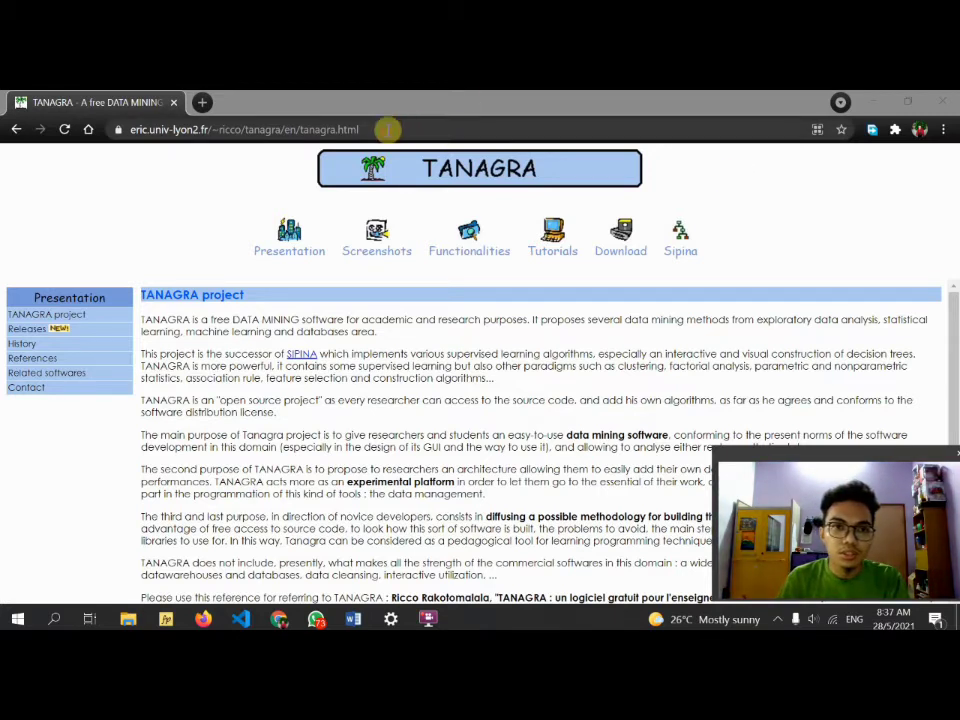
click(408, 133)
drag(415, 125, 122, 128)
click(223, 176)
click(420, 129)
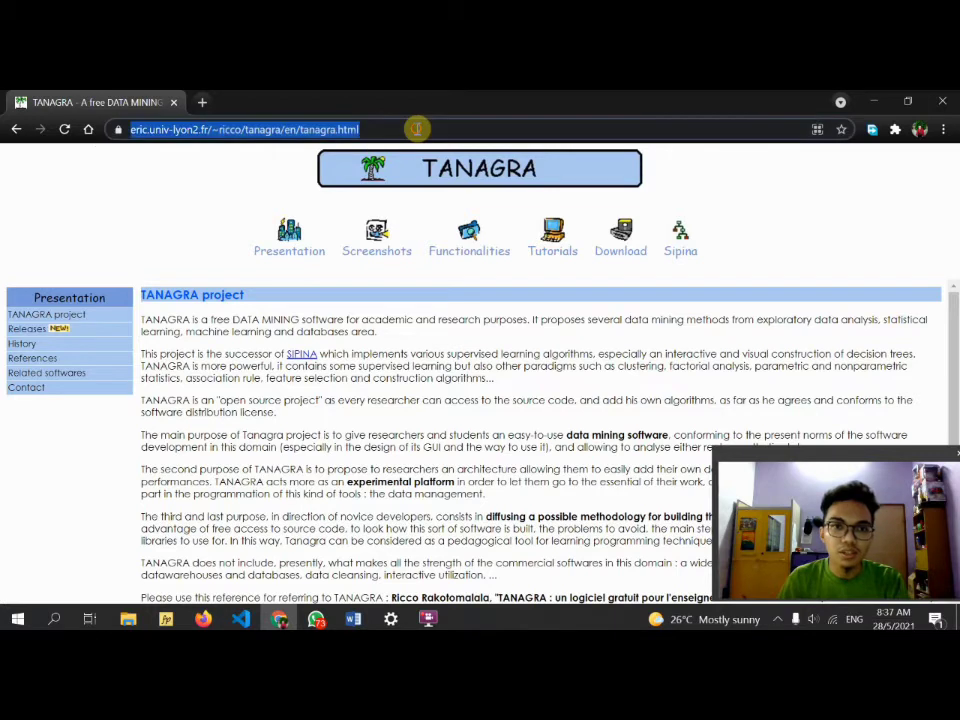
click(778, 255)
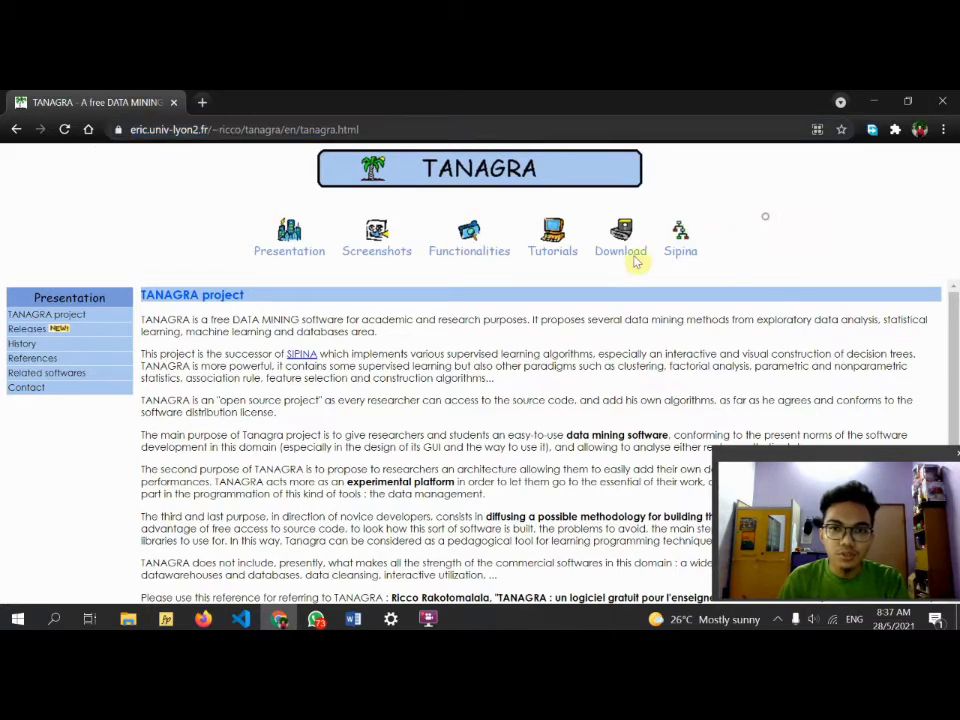
Download the TANAGRA setup file from the site's download section and show it in its folder.
click(621, 234)
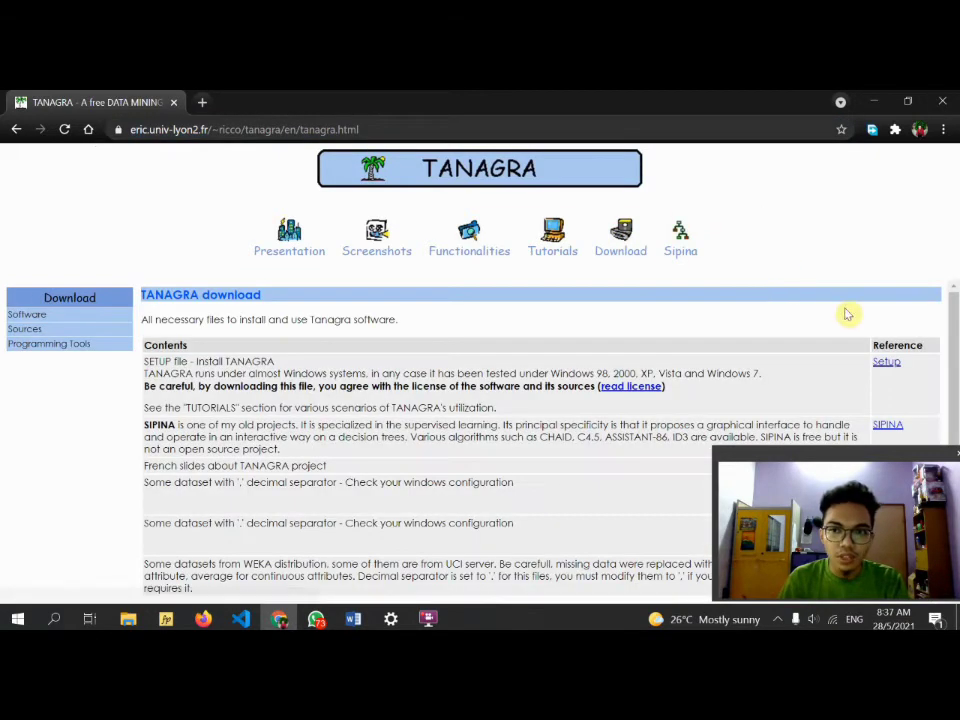
scroll(231, 377, down, 1)
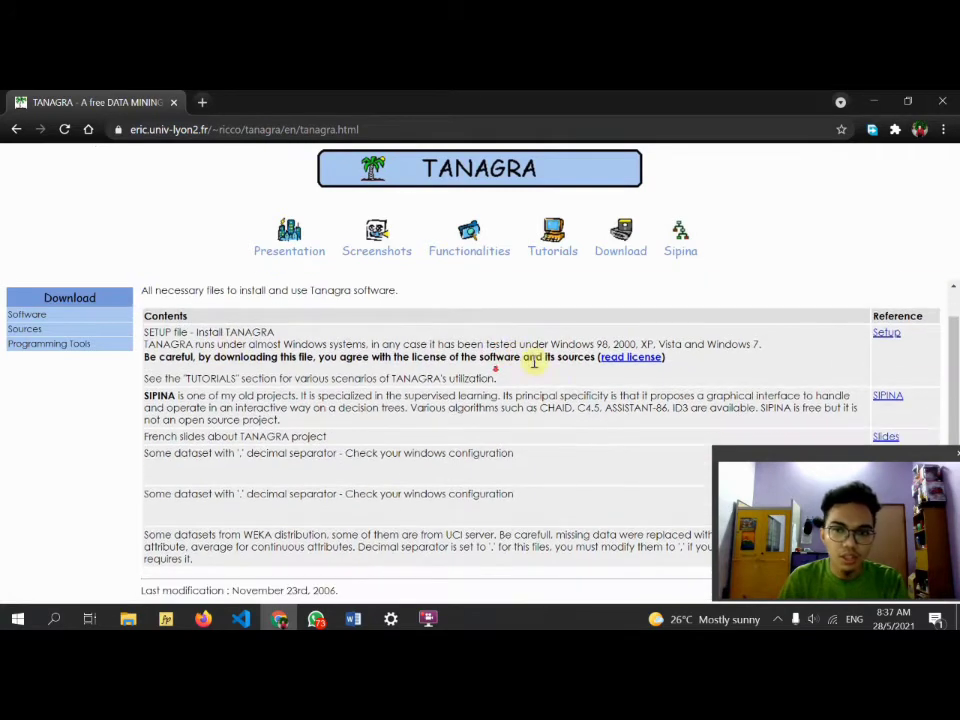
click(886, 338)
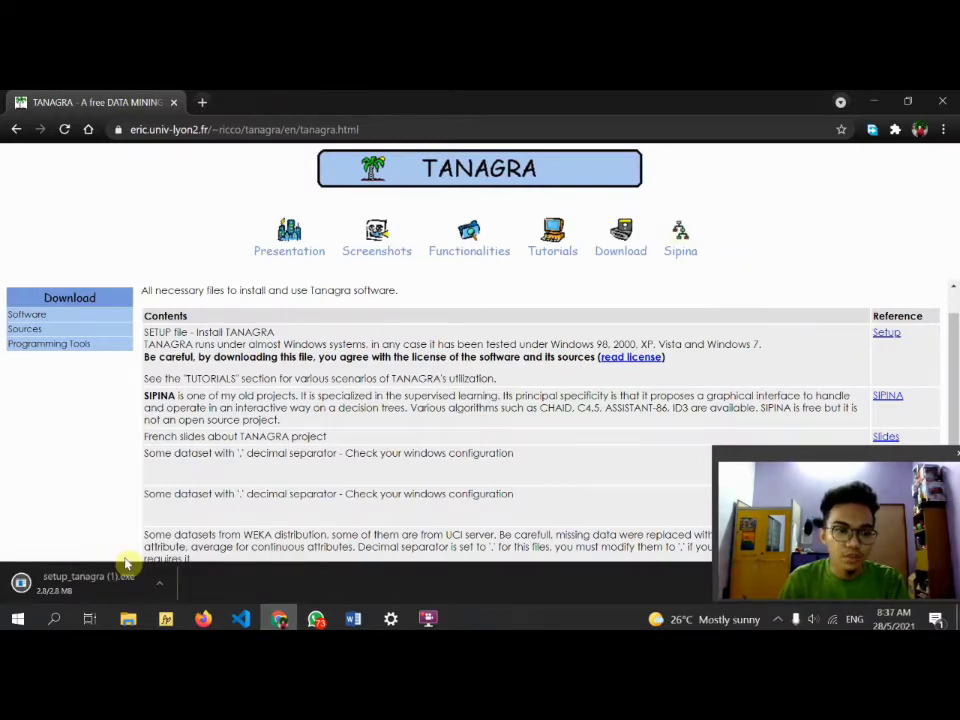
click(162, 586)
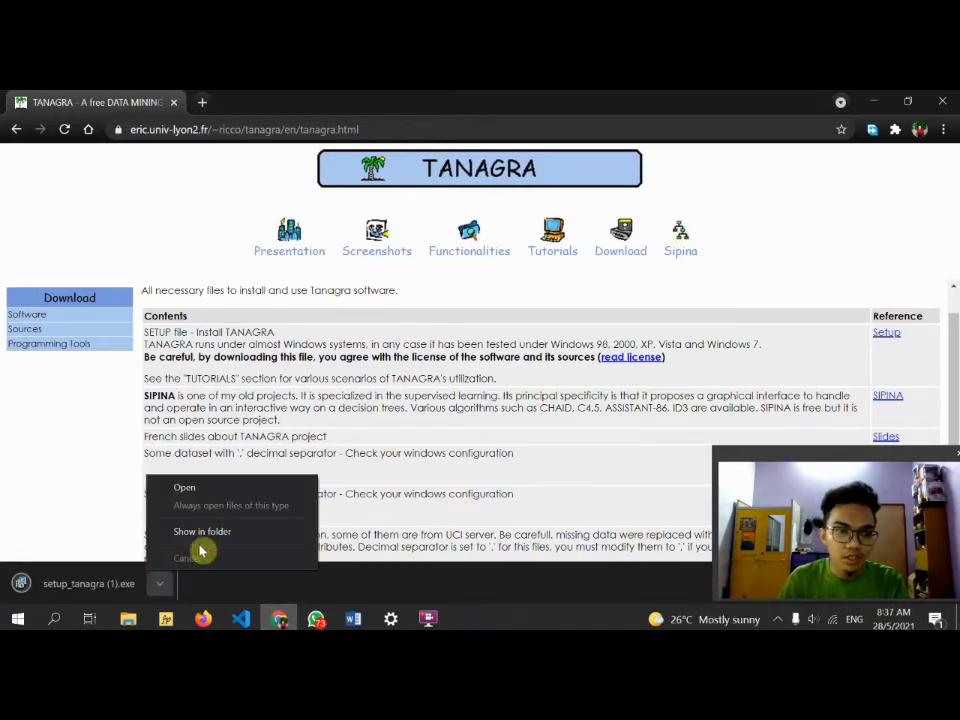
click(199, 532)
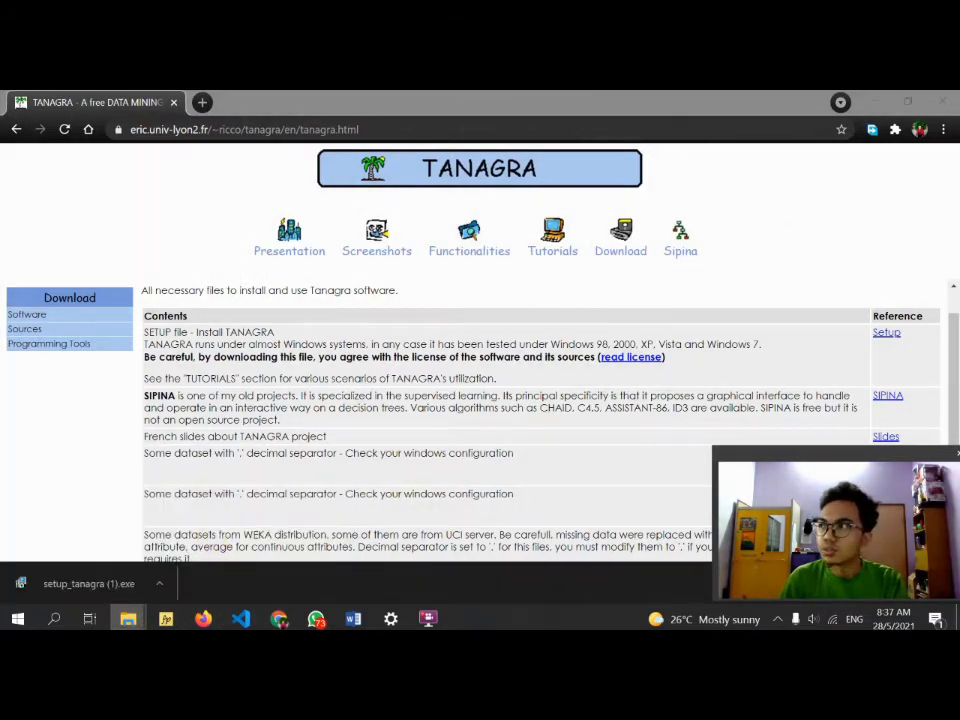
Run setup_tanagra from the Downloads folder and accept the license agreement.
drag(958, 200, 429, 174)
click(540, 182)
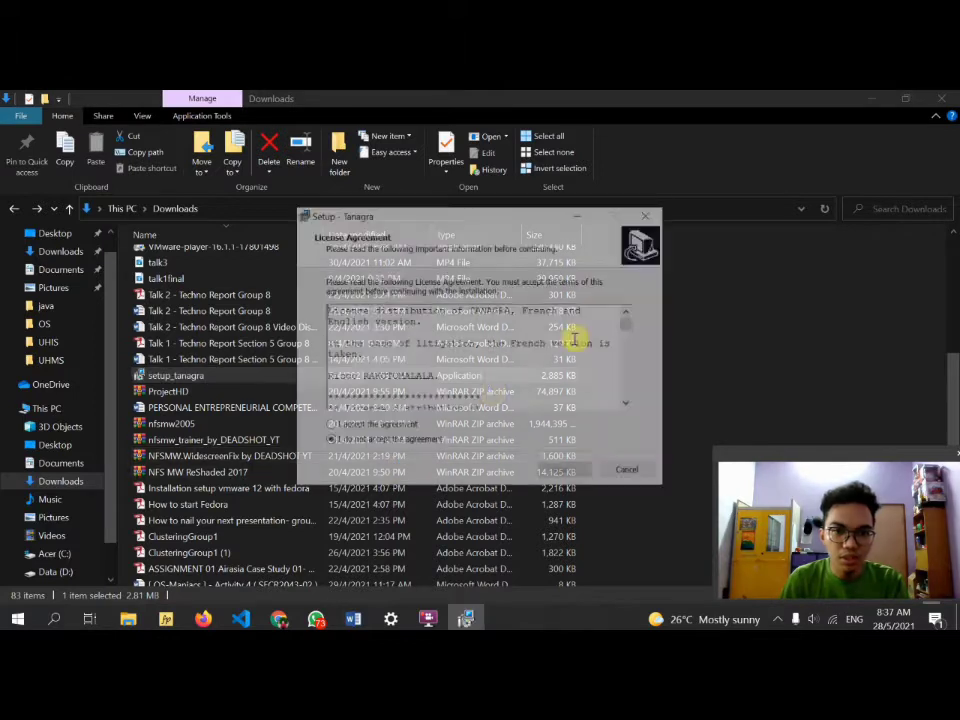
click(329, 426)
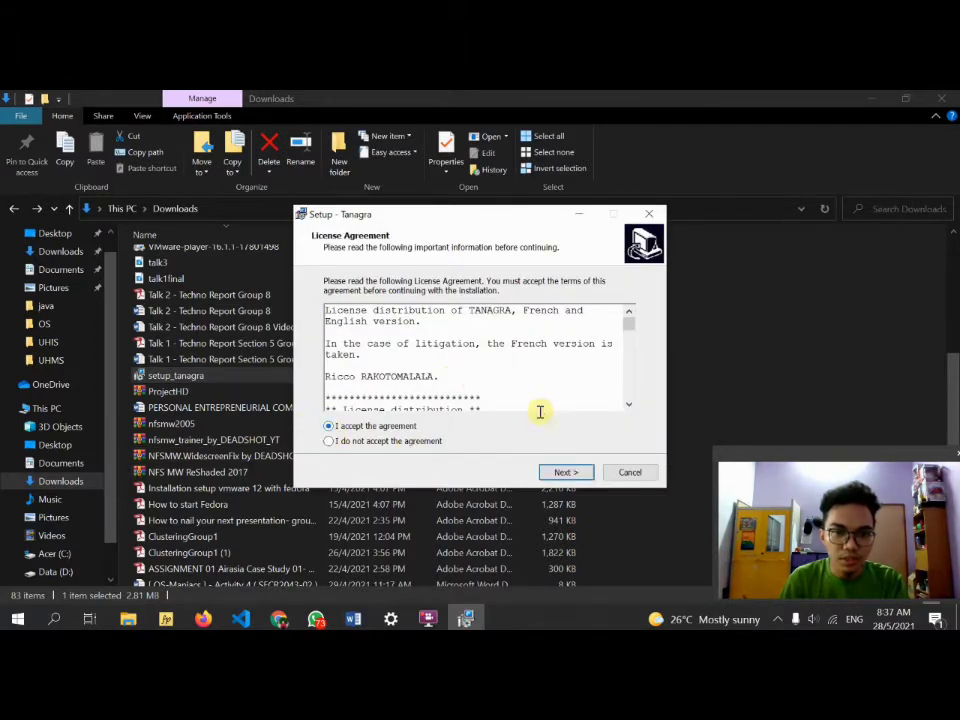
click(566, 472)
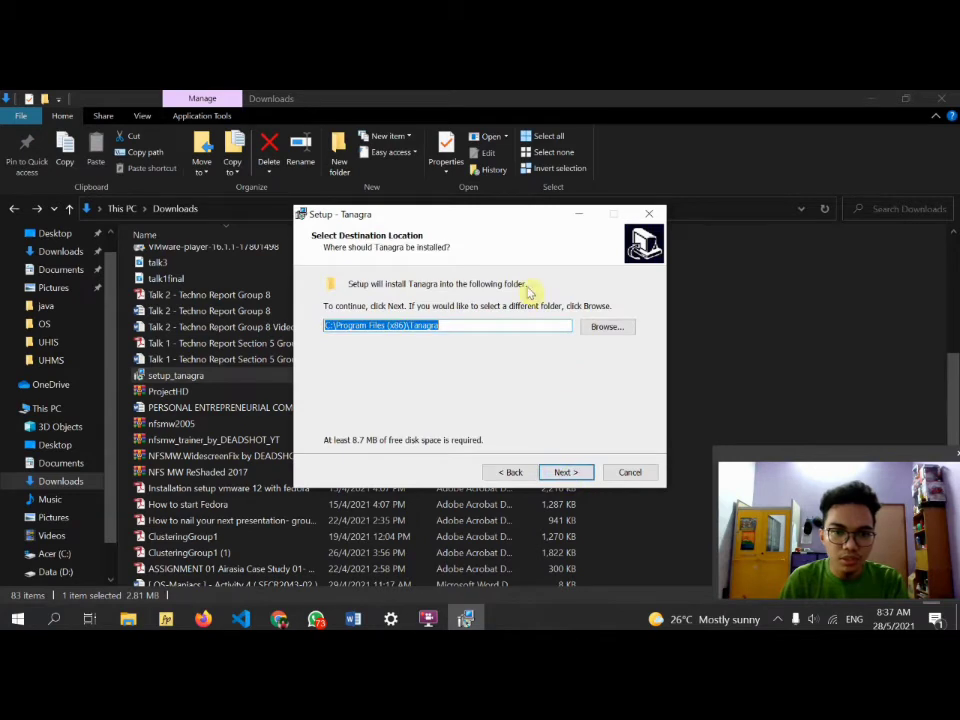
Set the installation destination to D:\Tanagra and agree to install into the existing folder.
click(353, 332)
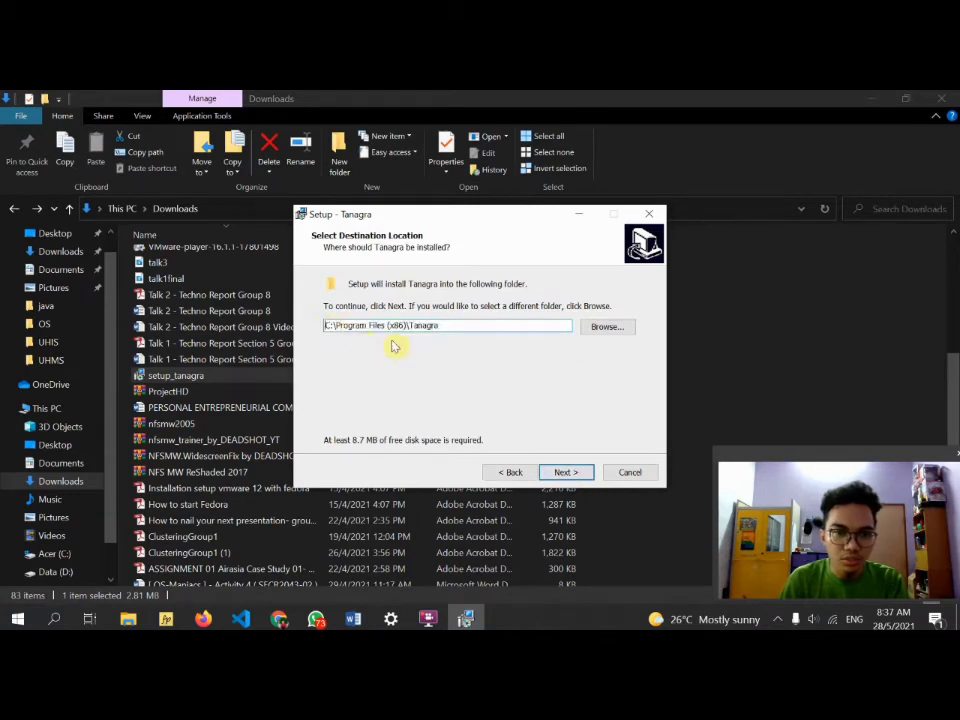
key(BackSpace)
key(BackSpace)
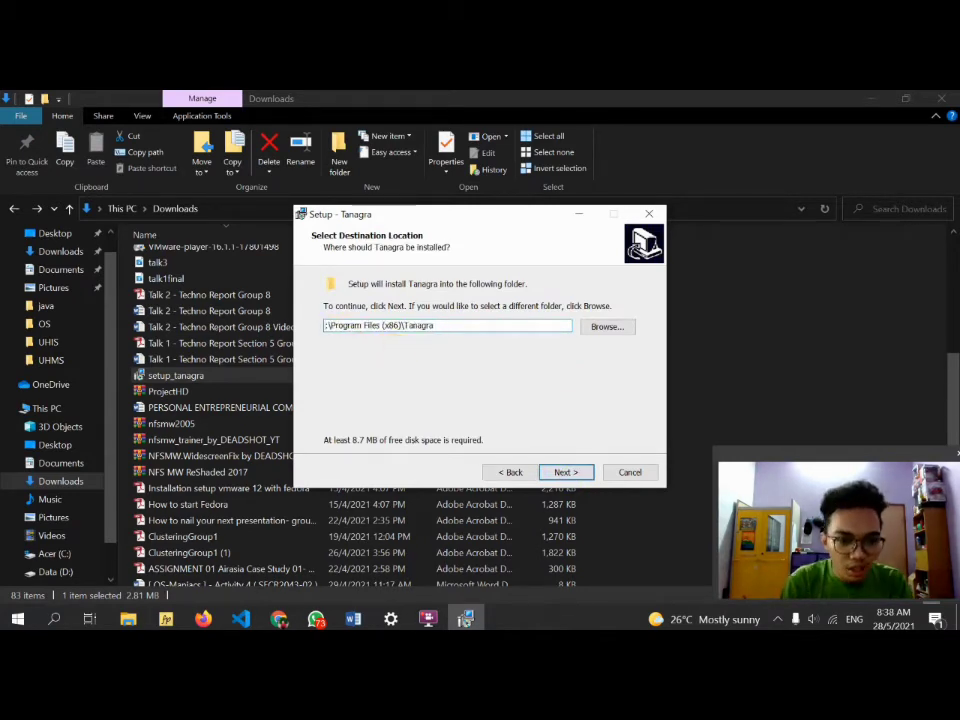
text(D:)
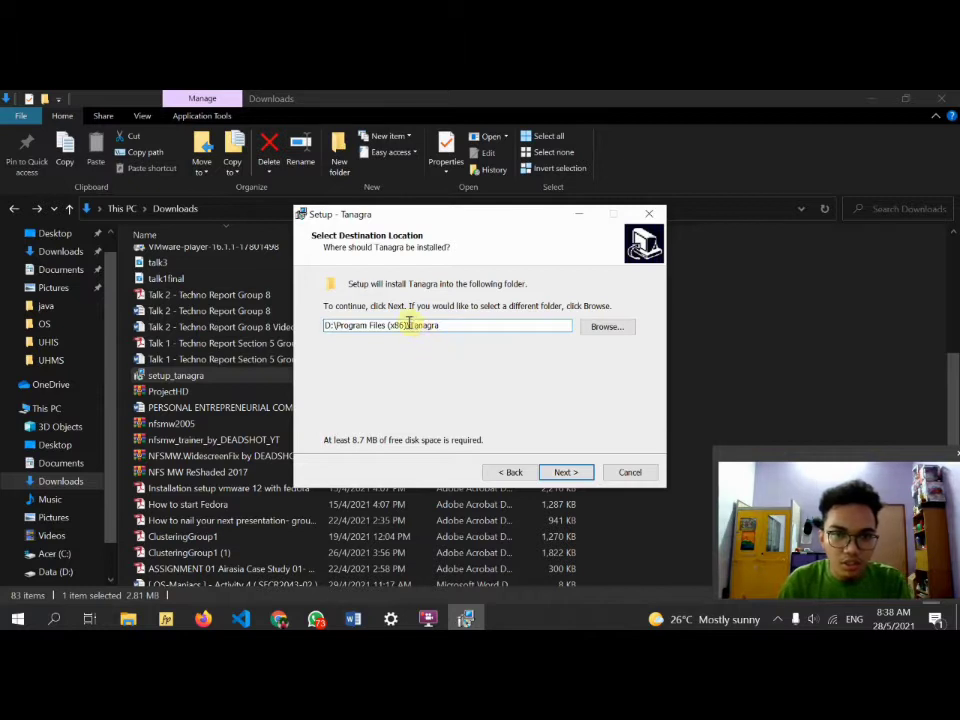
key(BackSpace)
key(BackSpace)
key(BackSpace)
key(BackSpace)
key(BackSpace)
key(BackSpace)
key(BackSpace)
key(BackSpace)
key(BackSpace)
key(BackSpace)
key(BackSpace)
key(BackSpace)
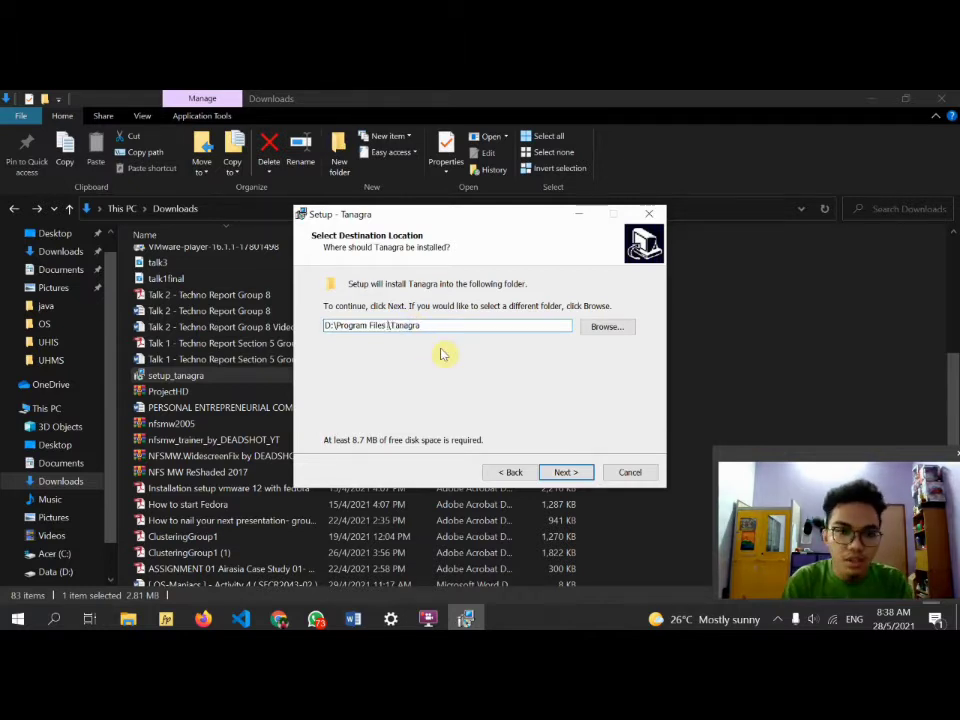
key(BackSpace)
key(BackSpace)
key(BackSpace)
key(BackSpace)
key(BackSpace)
key(BackSpace)
key(BackSpace)
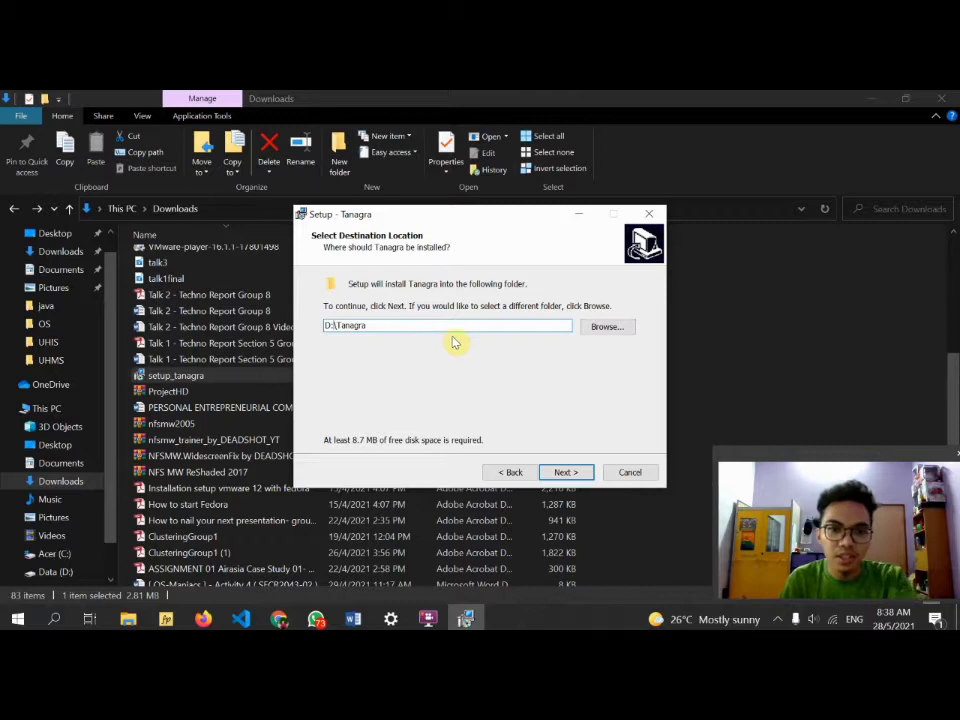
click(582, 476)
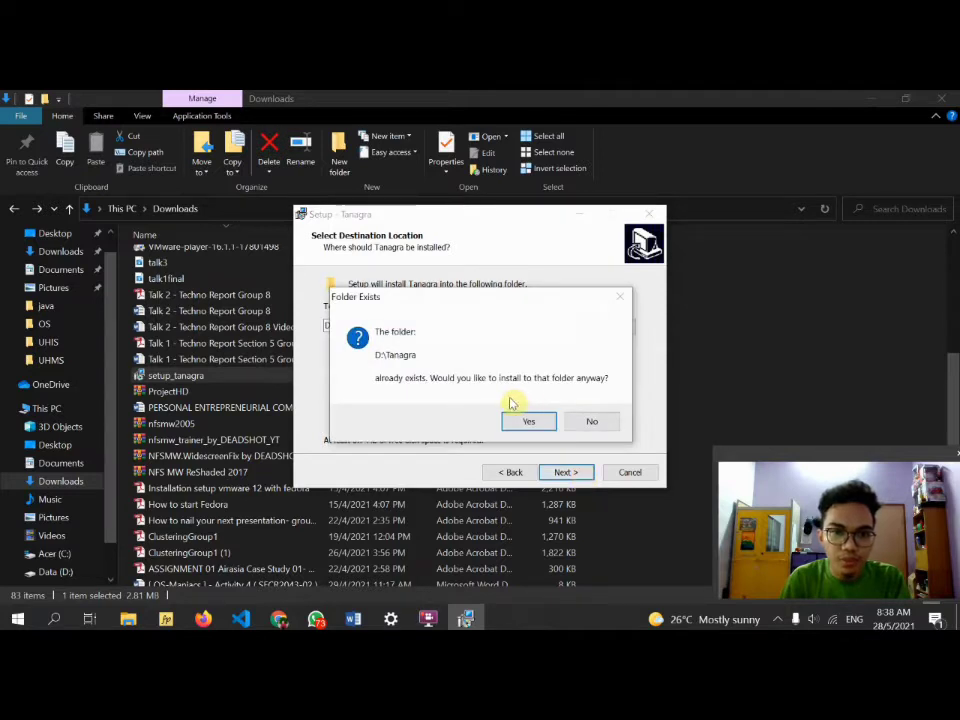
click(530, 424)
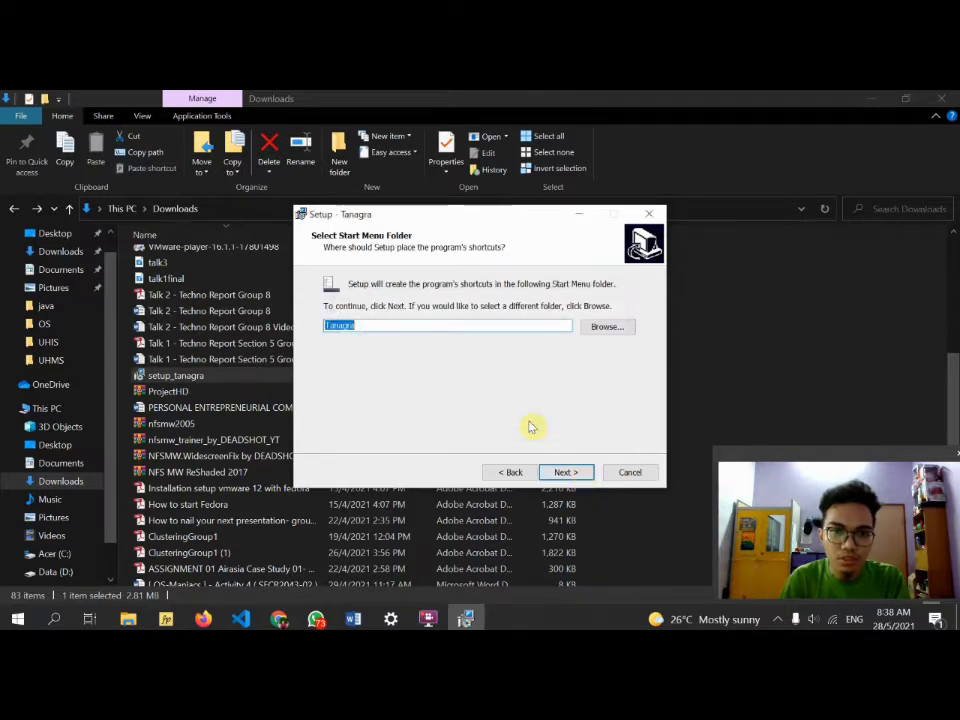
Keep Tanagra as the Start Menu folder, install the program, and finish setup with Tanagra launching.
click(566, 471)
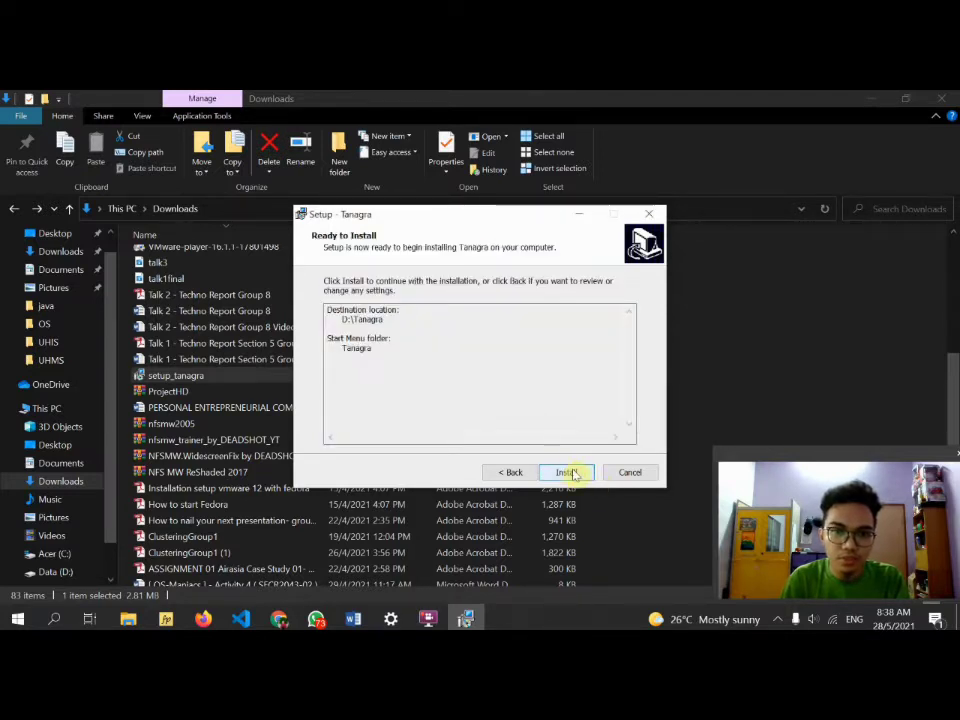
click(572, 471)
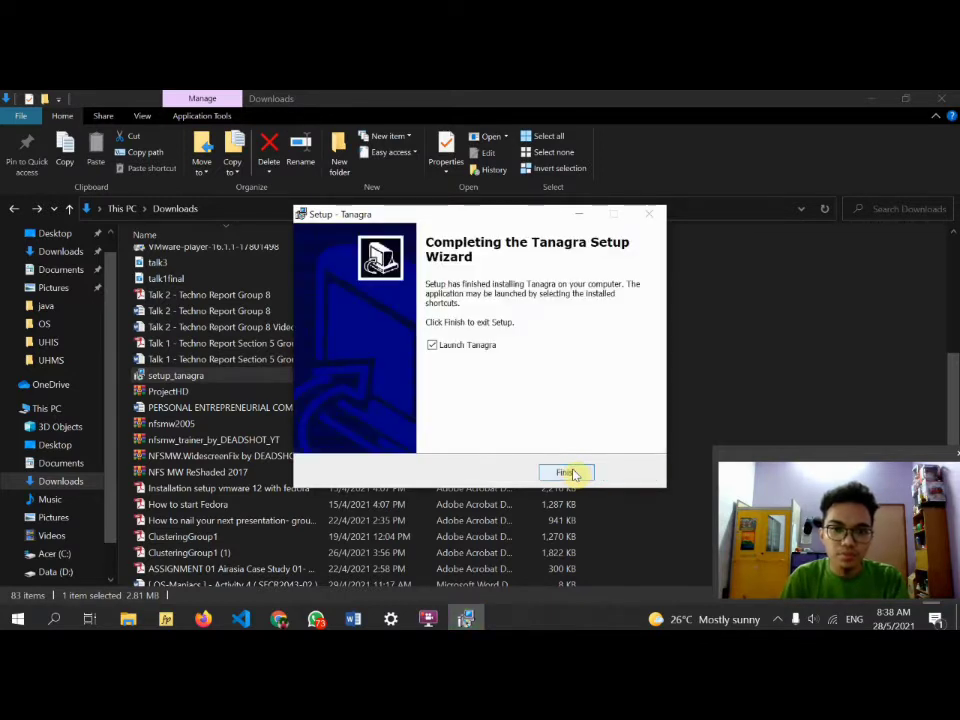
click(575, 473)
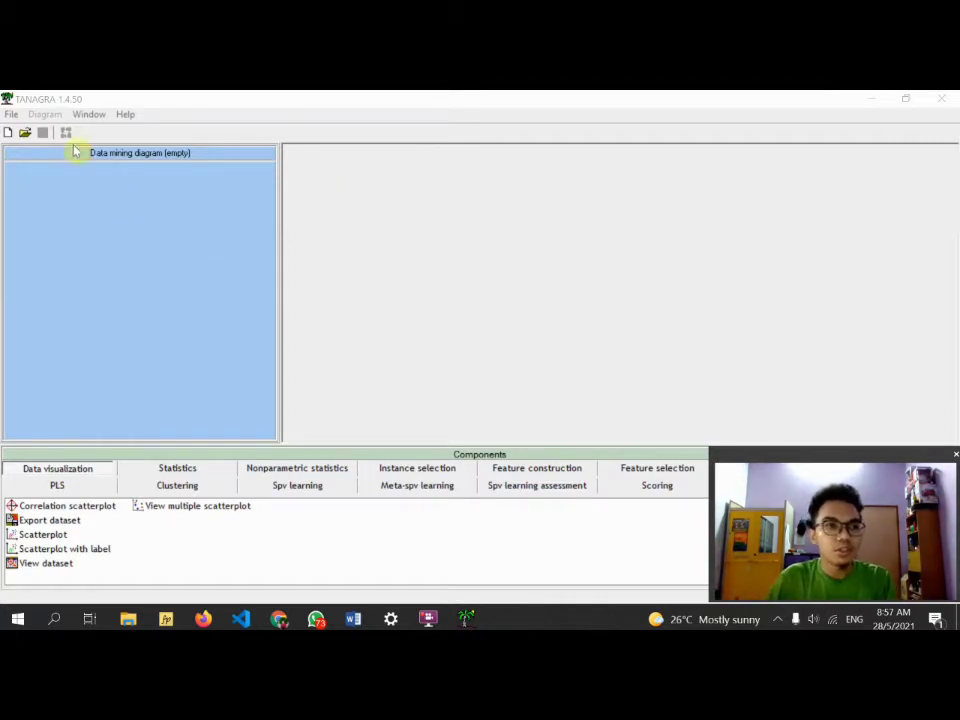
Create a new data mining diagram using the Excel dataset Olympic Athletes.xls from the Downloads folder.
click(12, 115)
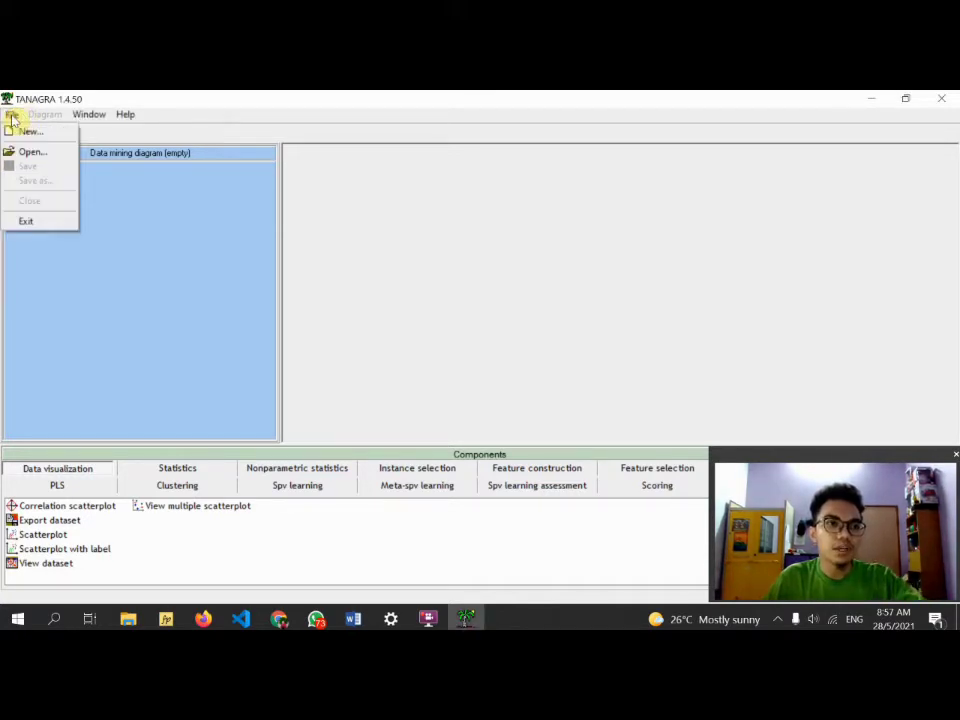
click(13, 130)
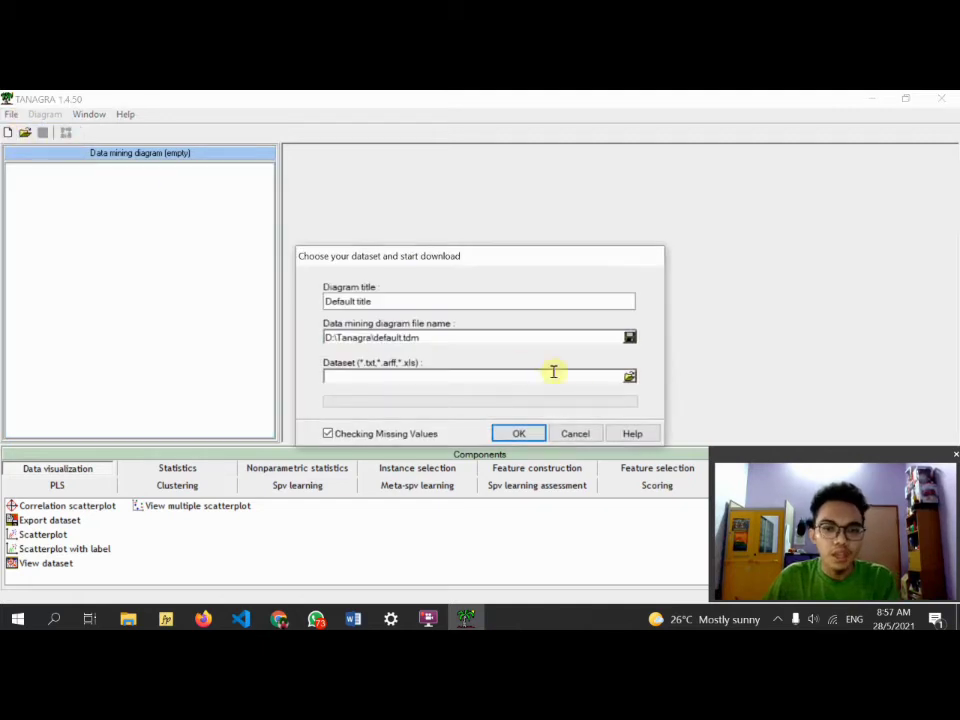
click(630, 379)
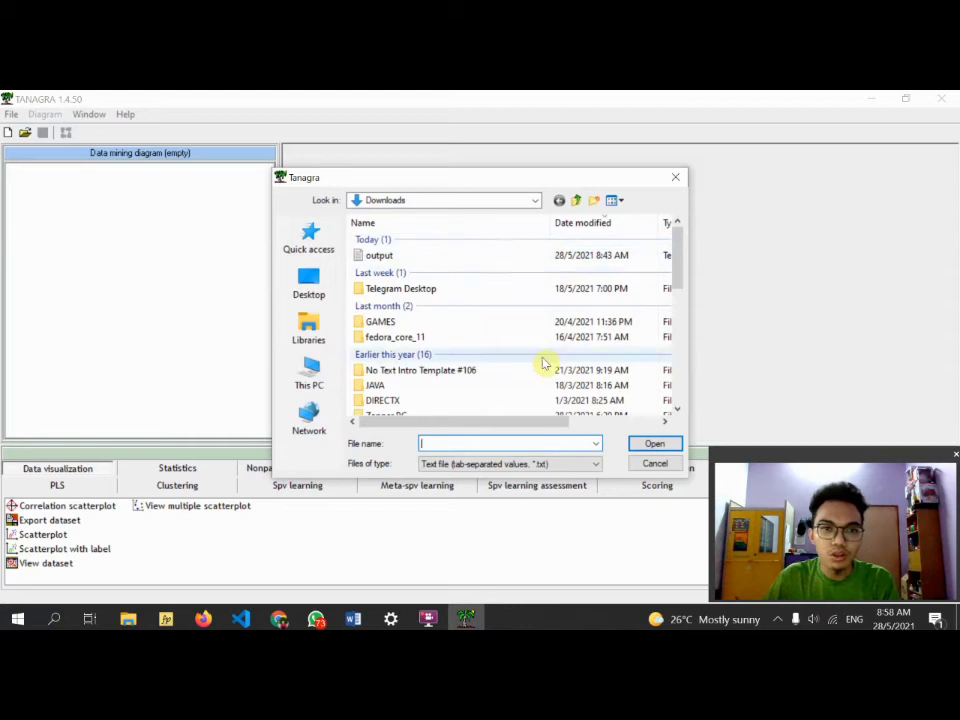
click(578, 466)
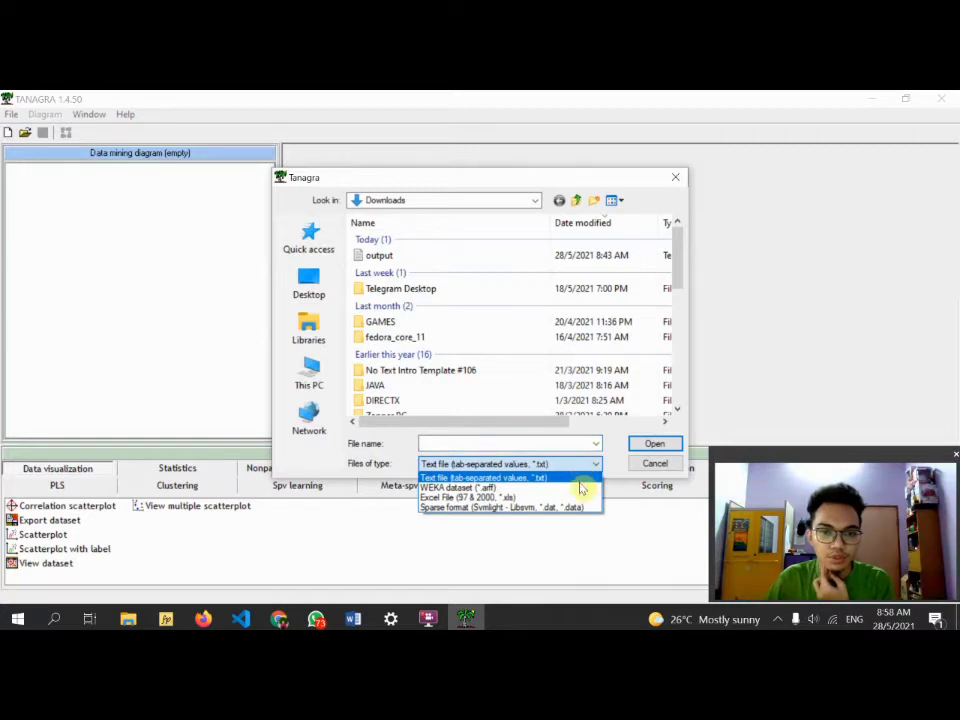
click(514, 497)
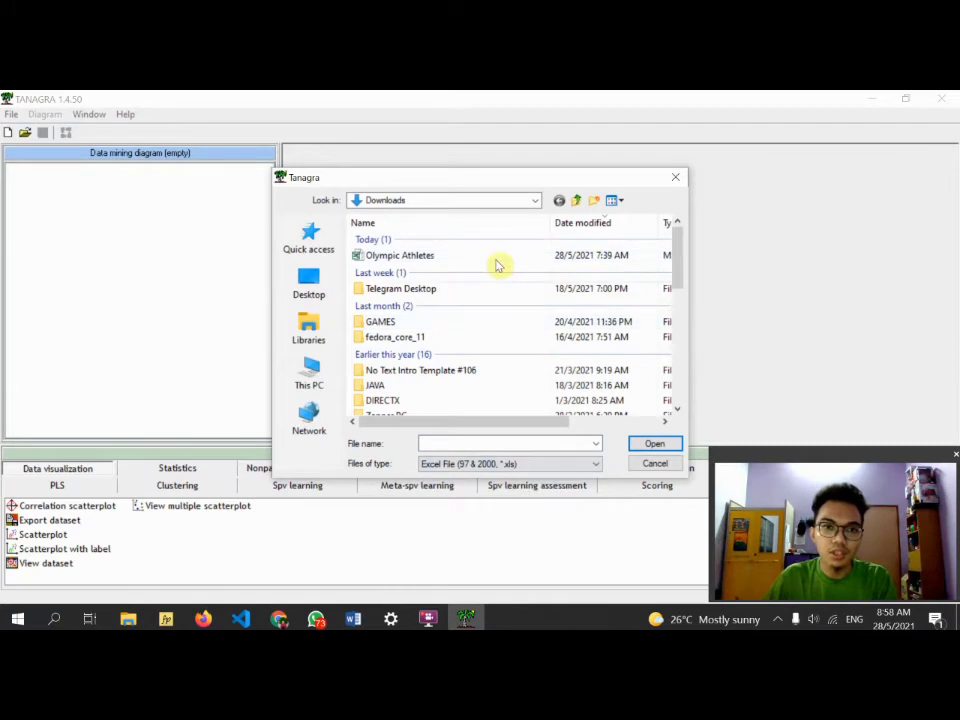
click(431, 262)
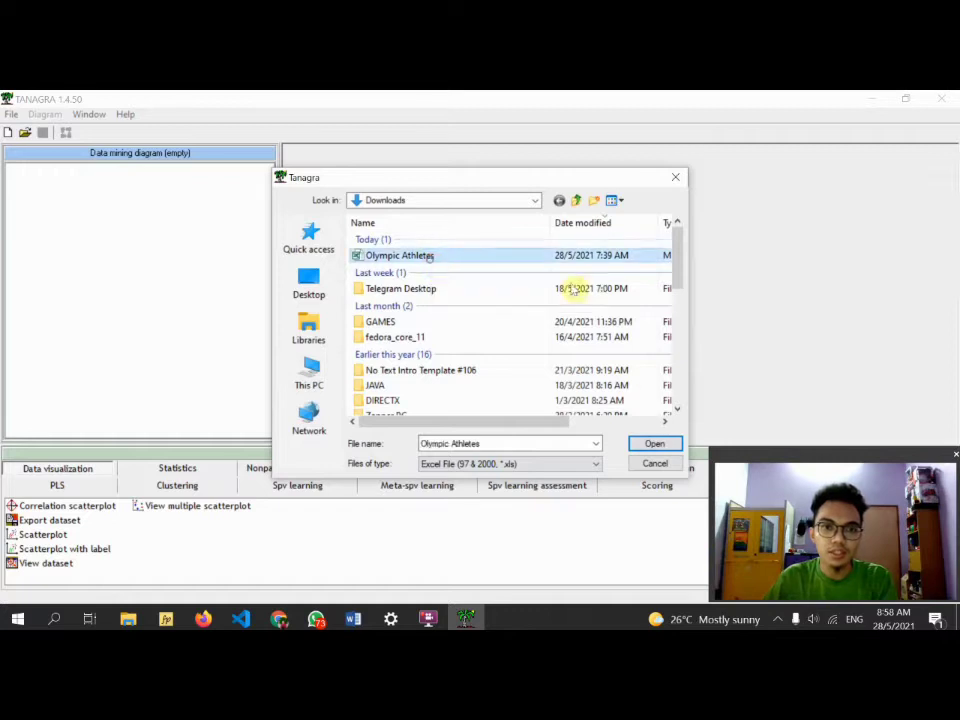
click(657, 443)
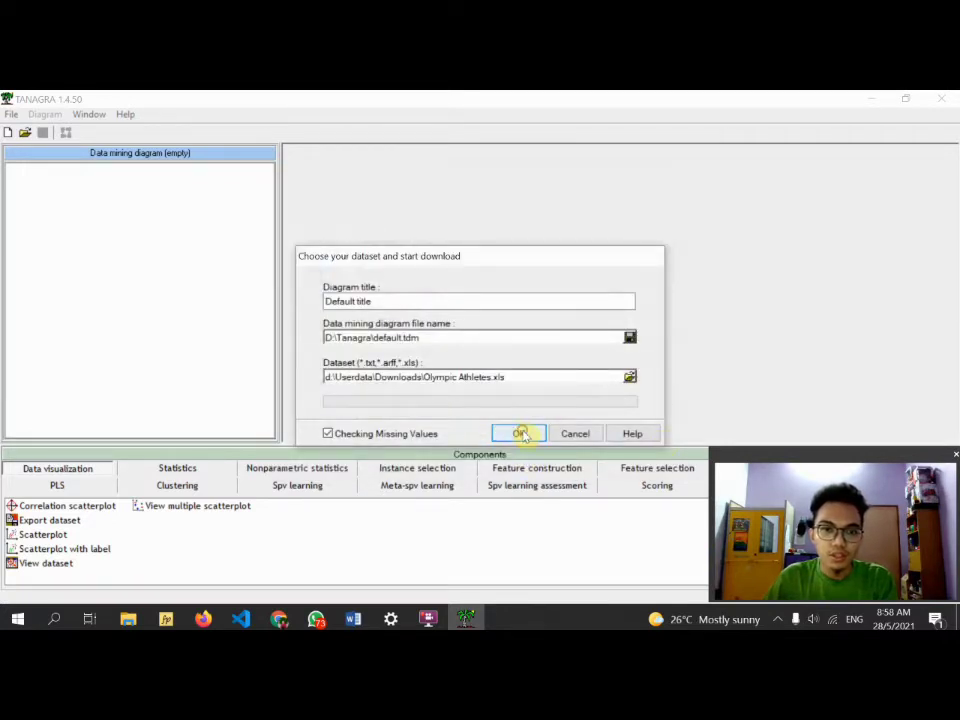
click(520, 434)
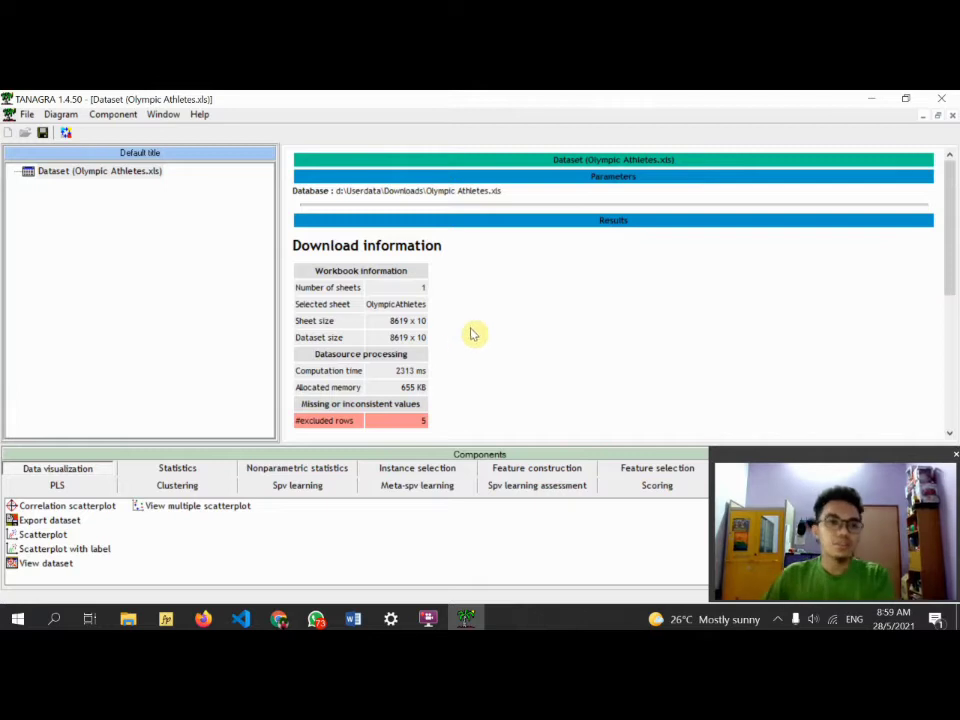
Add a Define status component to the dataset and assign Age and Total Medals as input attributes.
click(66, 133)
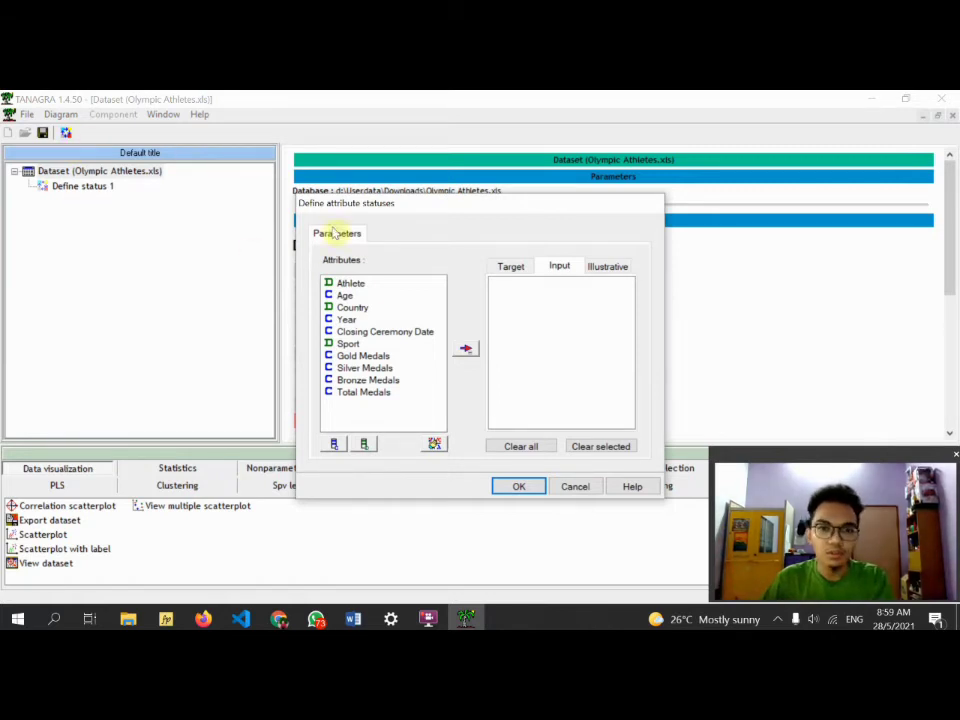
click(560, 266)
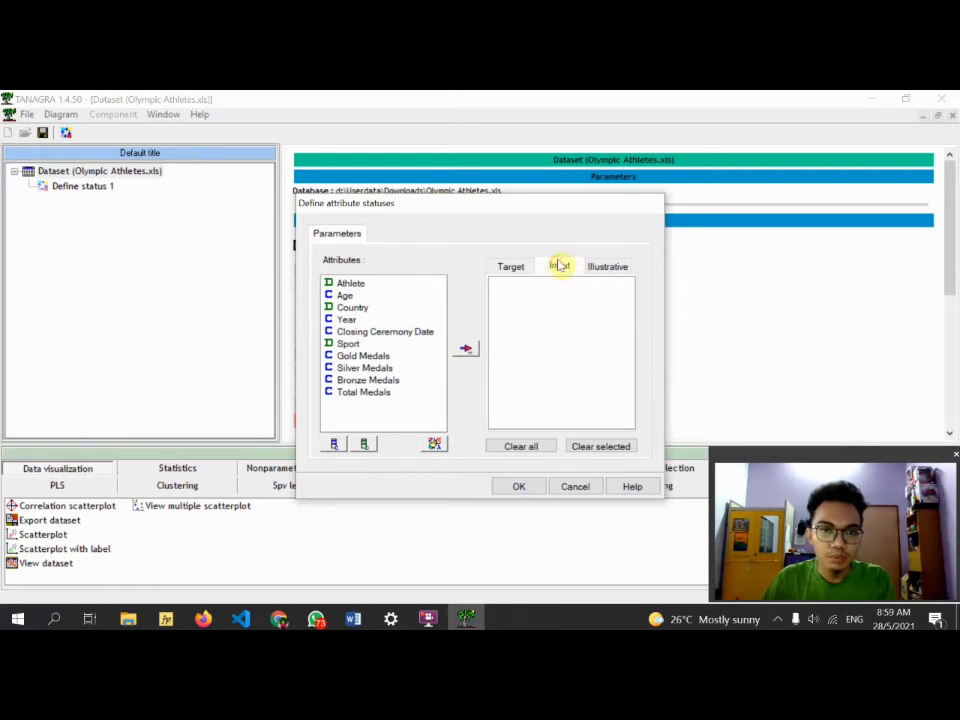
click(345, 295)
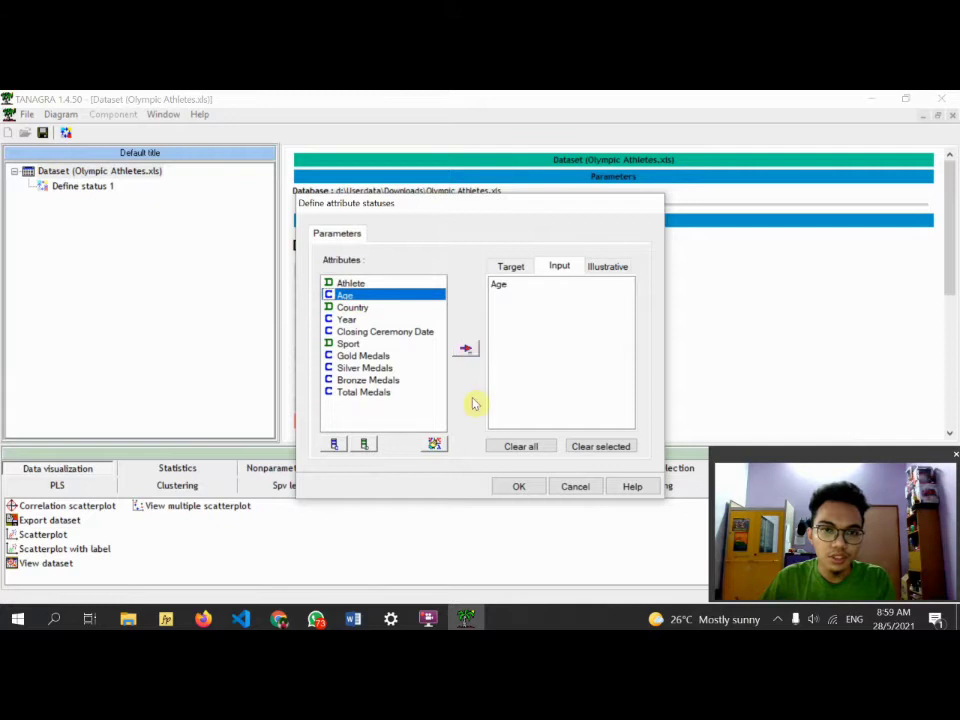
click(378, 392)
click(470, 349)
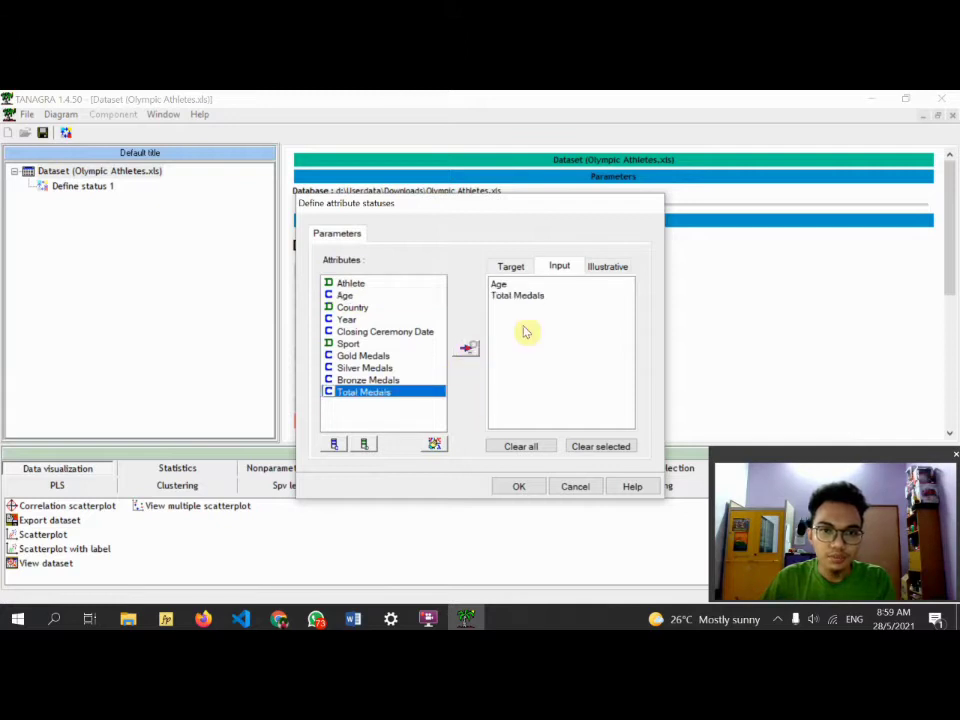
Assign Country as the target attribute and confirm the attribute statuses.
click(511, 266)
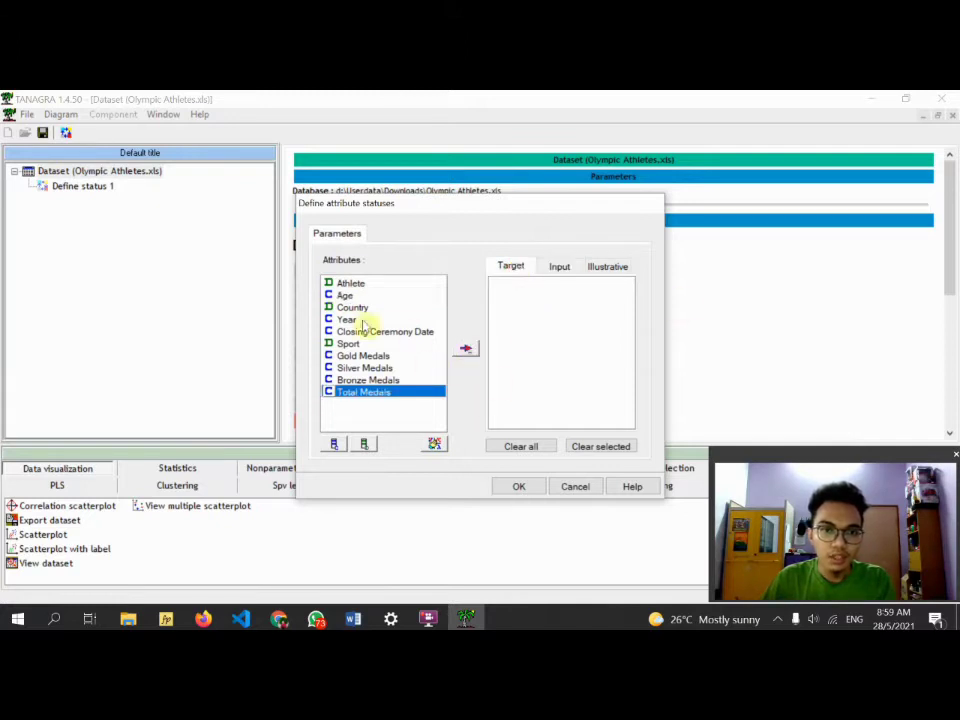
click(413, 307)
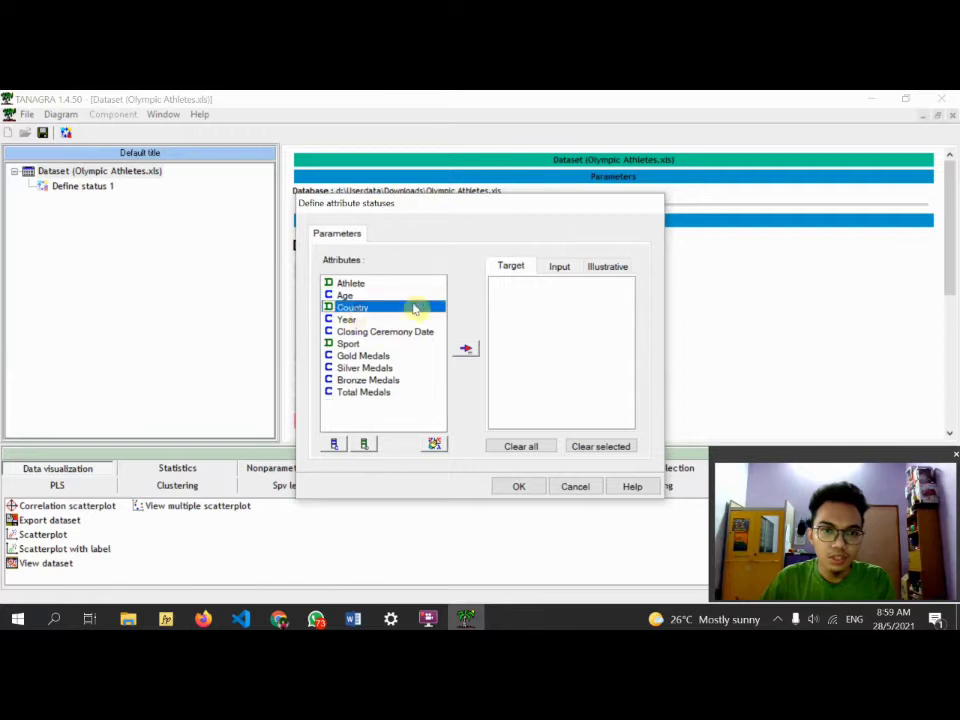
click(465, 349)
click(518, 487)
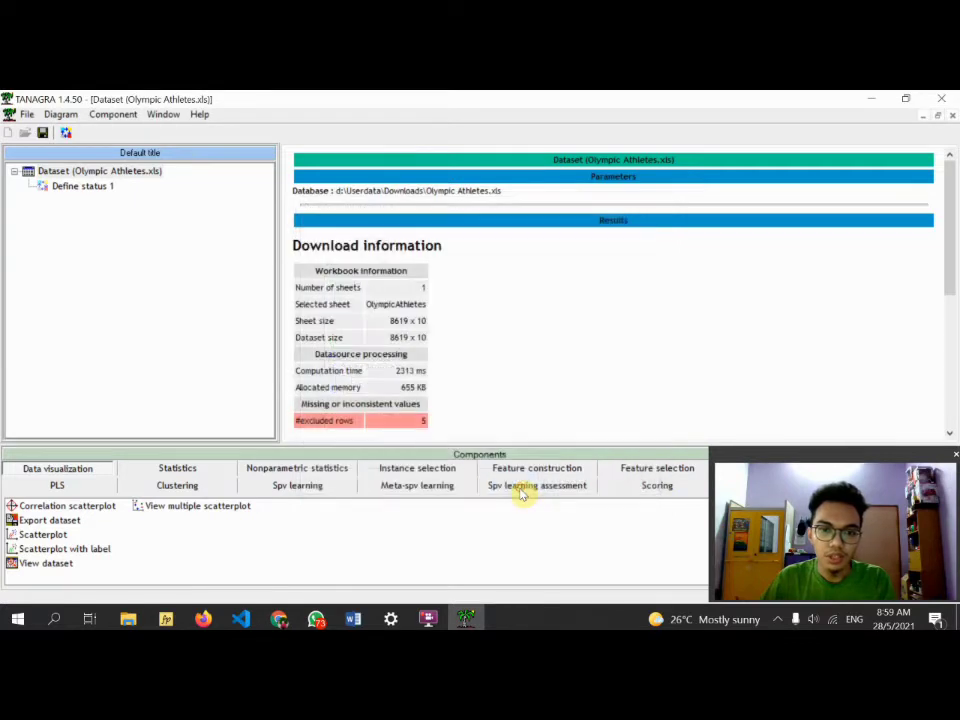
Add a Standardize component under Define status 1 and view its formula and attribute standardization results.
click(87, 188)
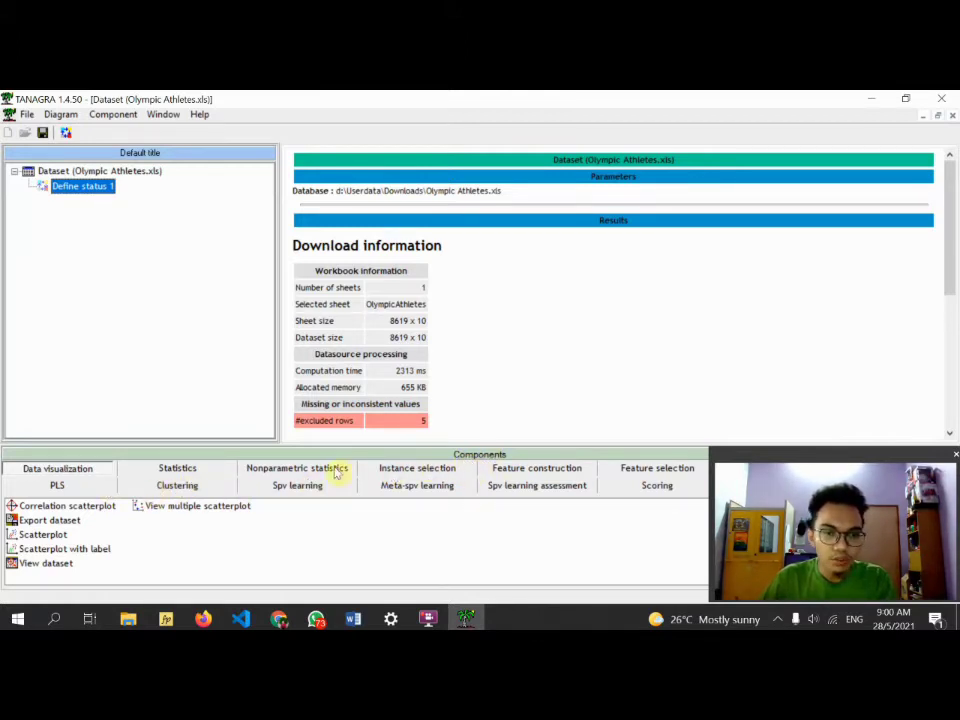
click(100, 469)
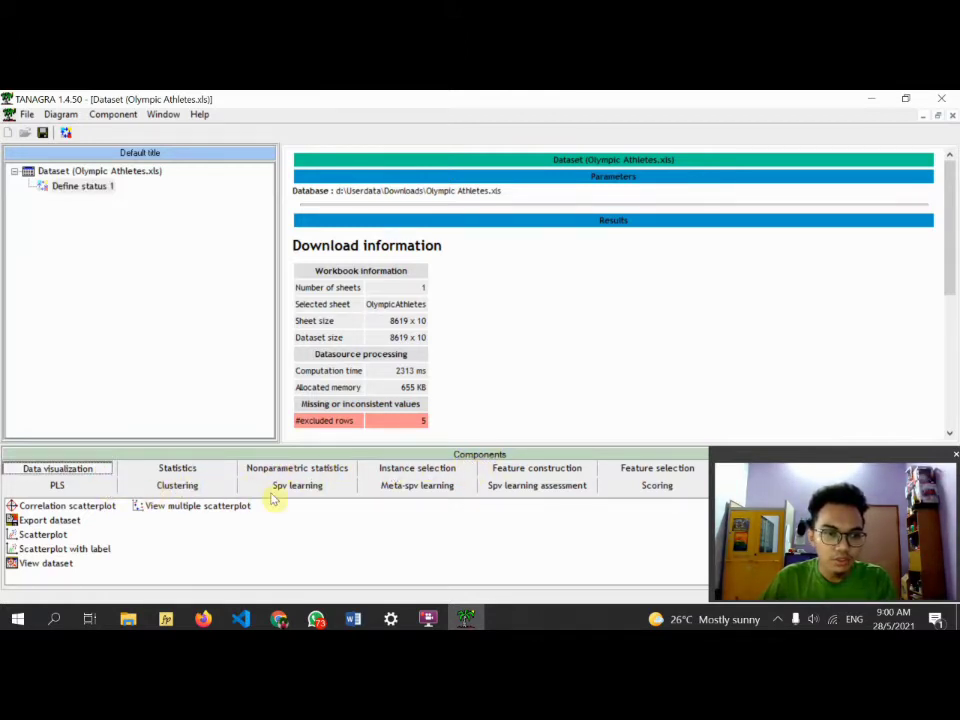
click(498, 472)
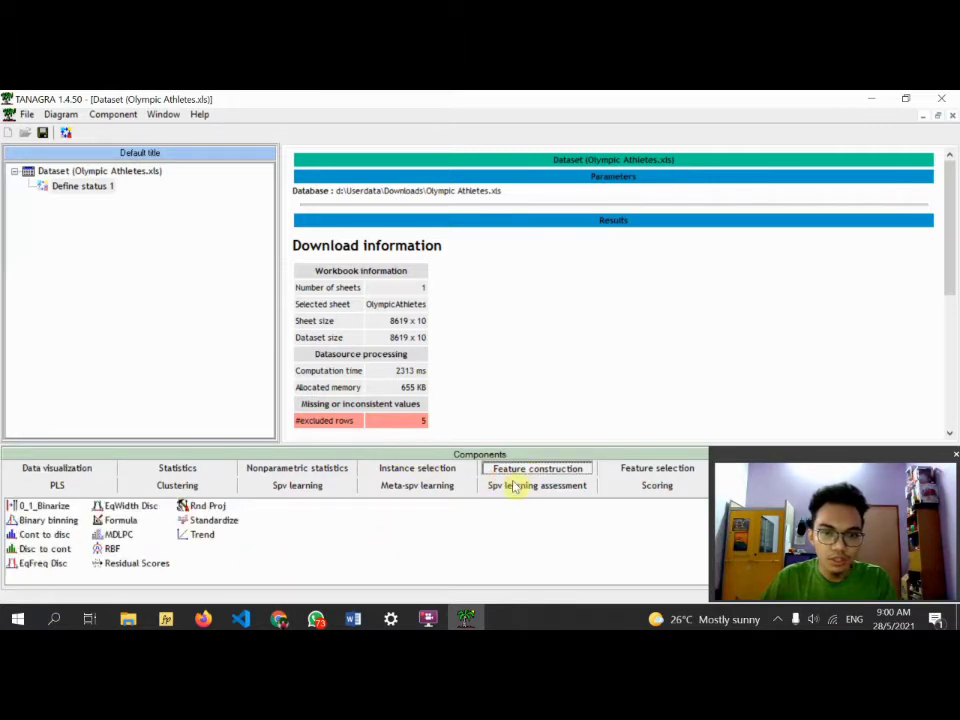
click(230, 524)
drag(230, 524, 86, 197)
double_click(117, 204)
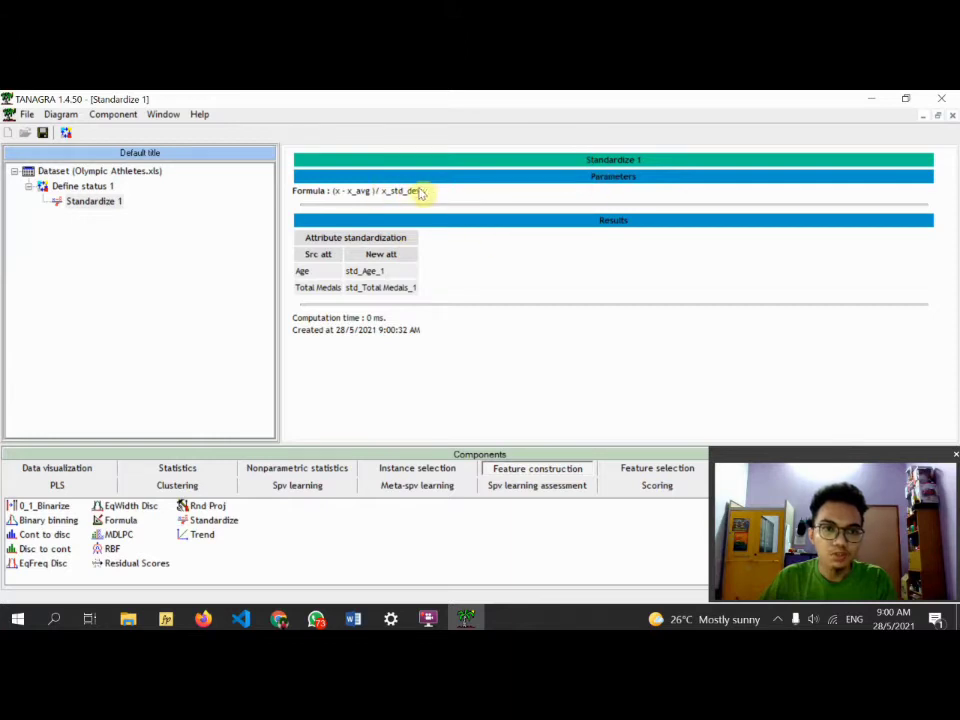
drag(424, 192, 341, 201)
click(536, 312)
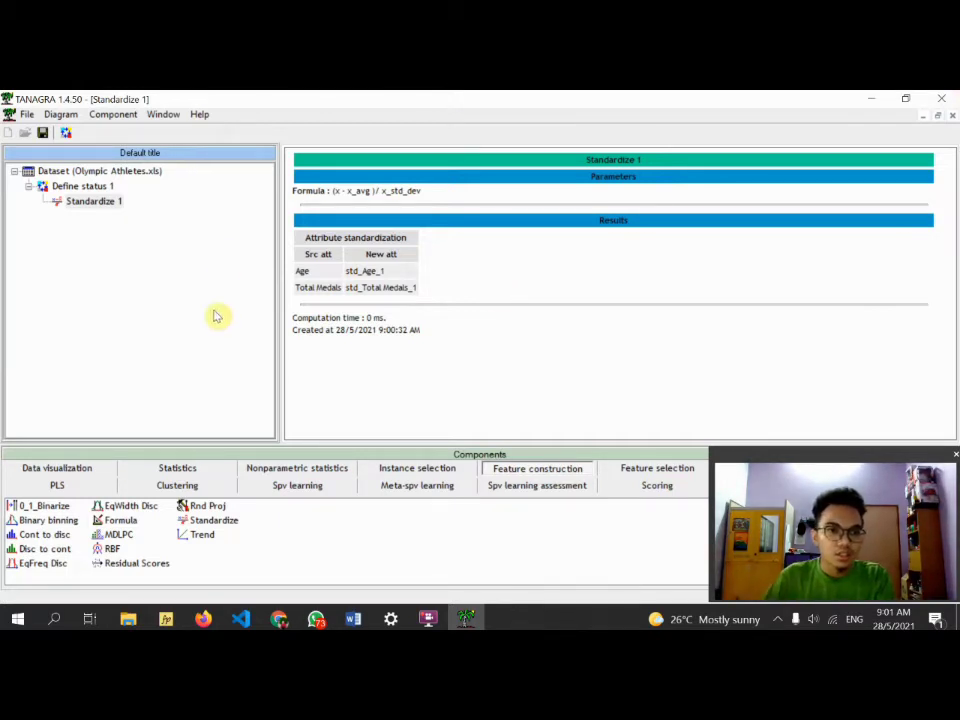
click(437, 336)
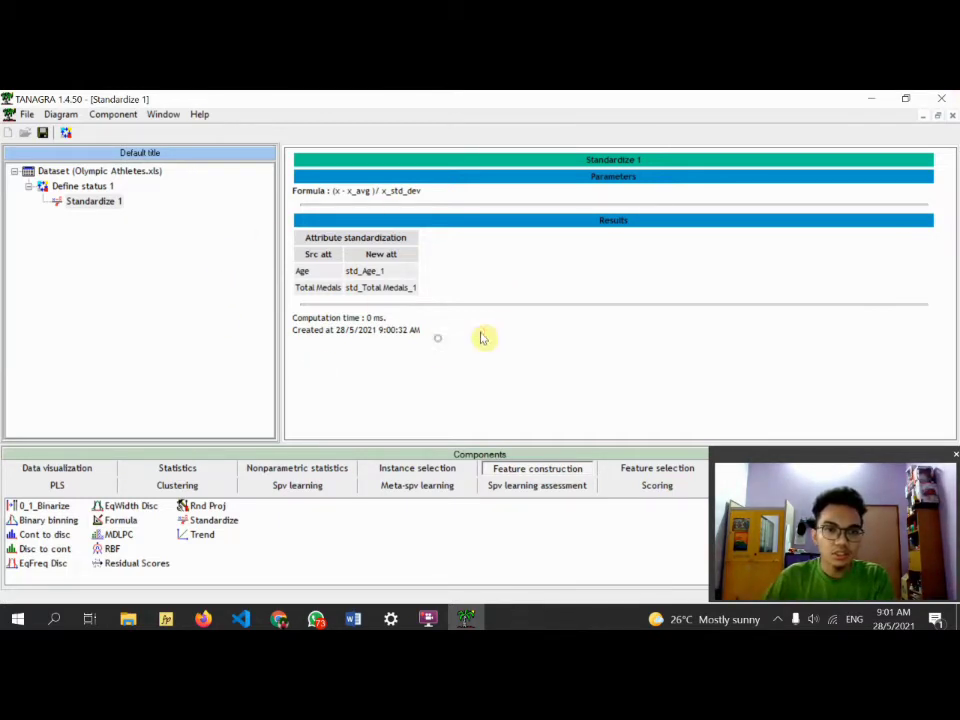
click(146, 314)
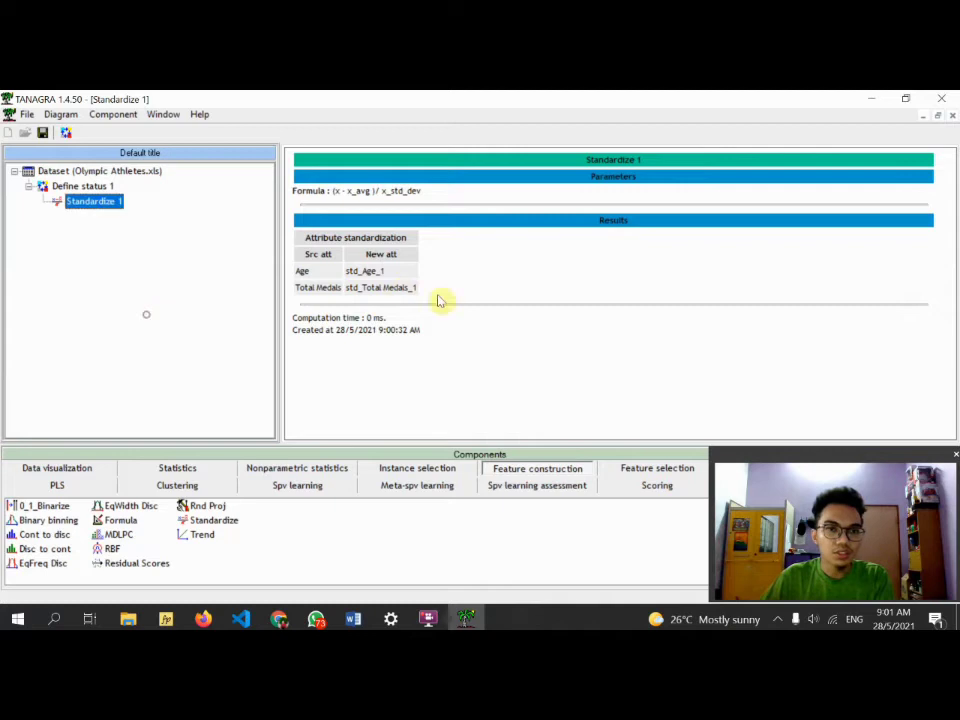
click(373, 95)
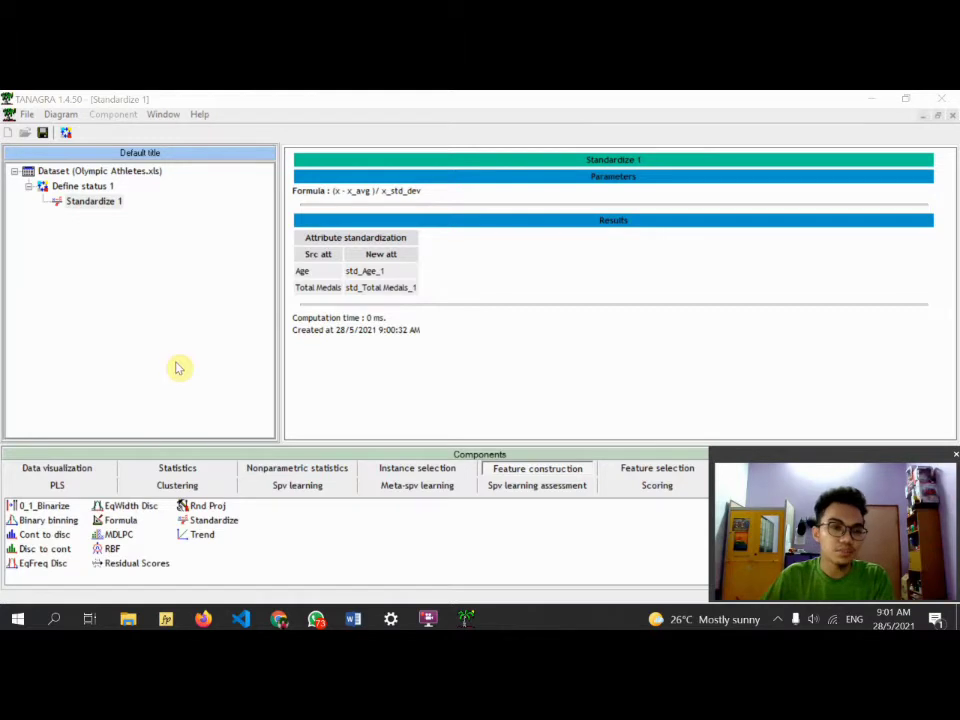
Add a K-Means clustering component under Define status 1.
click(59, 470)
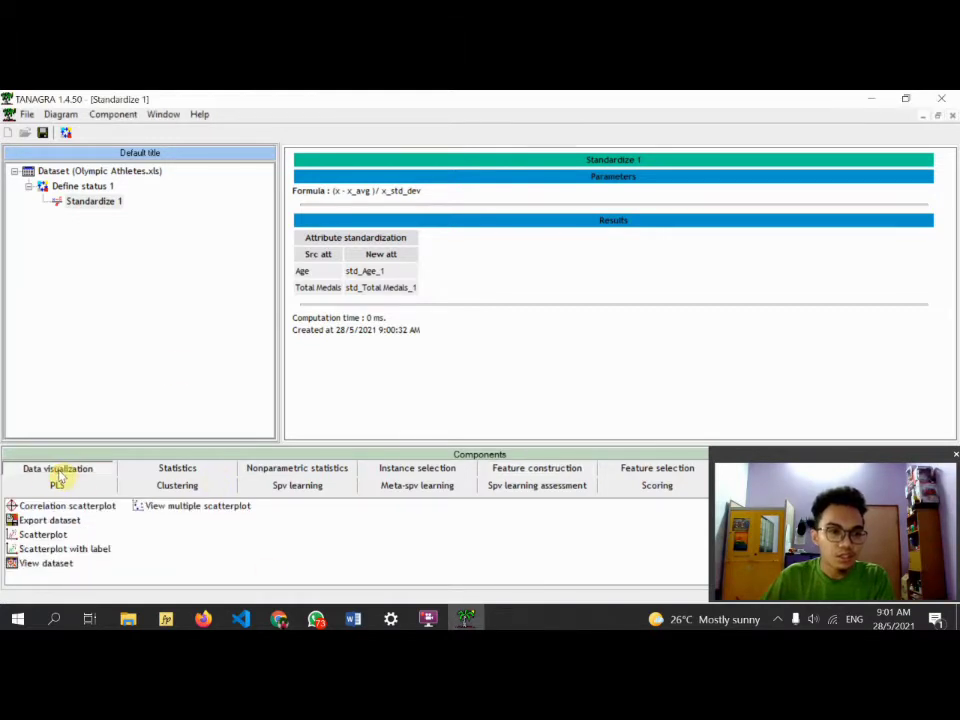
click(195, 487)
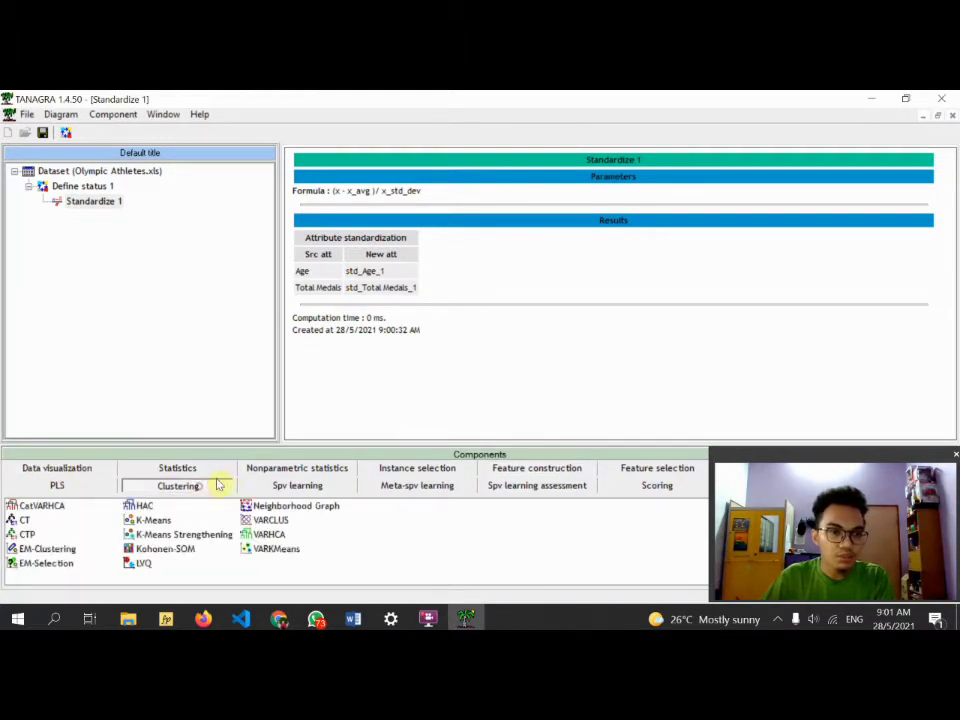
click(167, 522)
drag(165, 522, 88, 187)
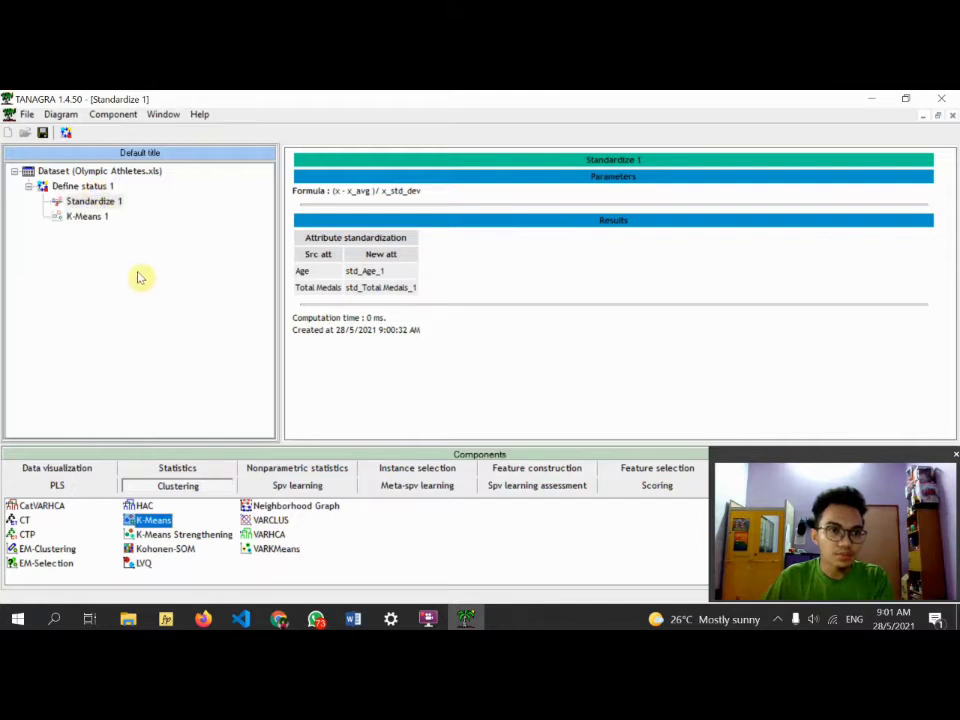
click(100, 217)
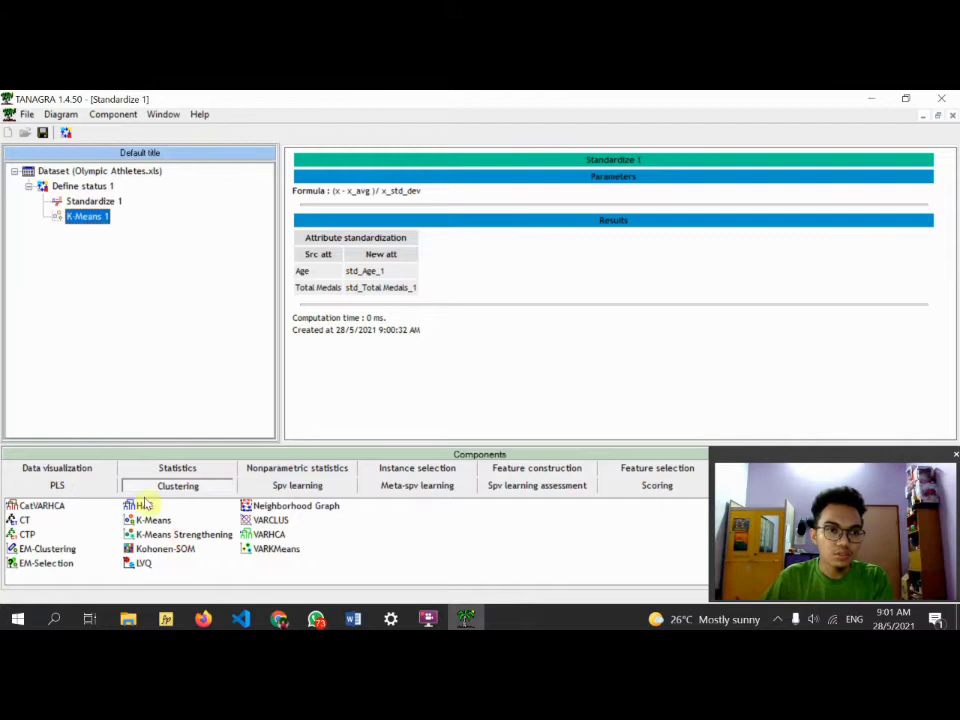
Add a View dataset component under K-Means 1 and display its data table.
click(66, 469)
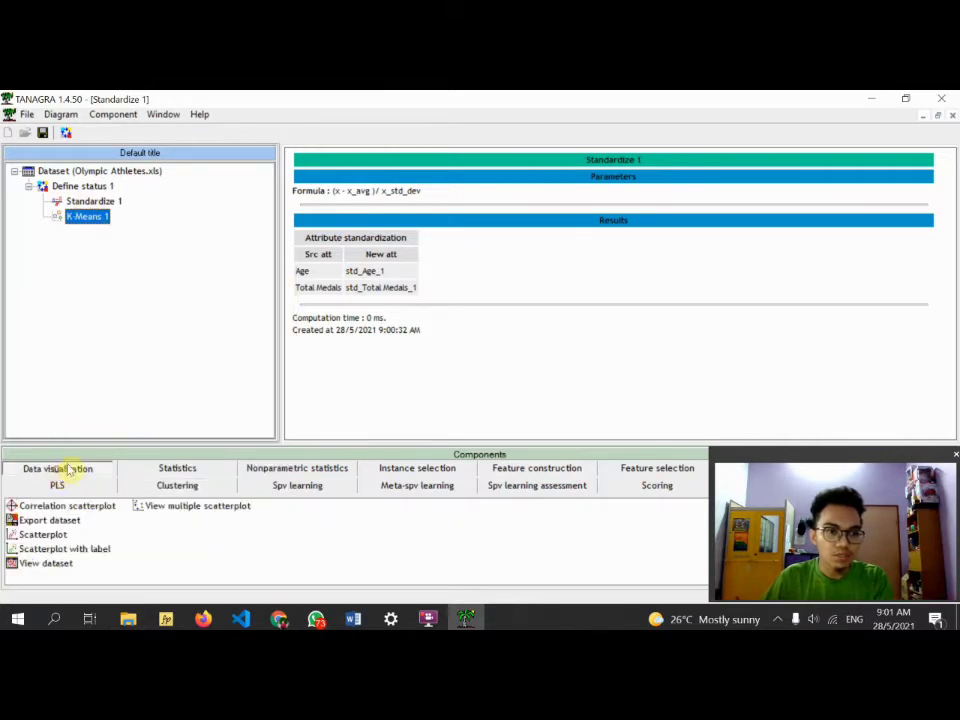
click(57, 566)
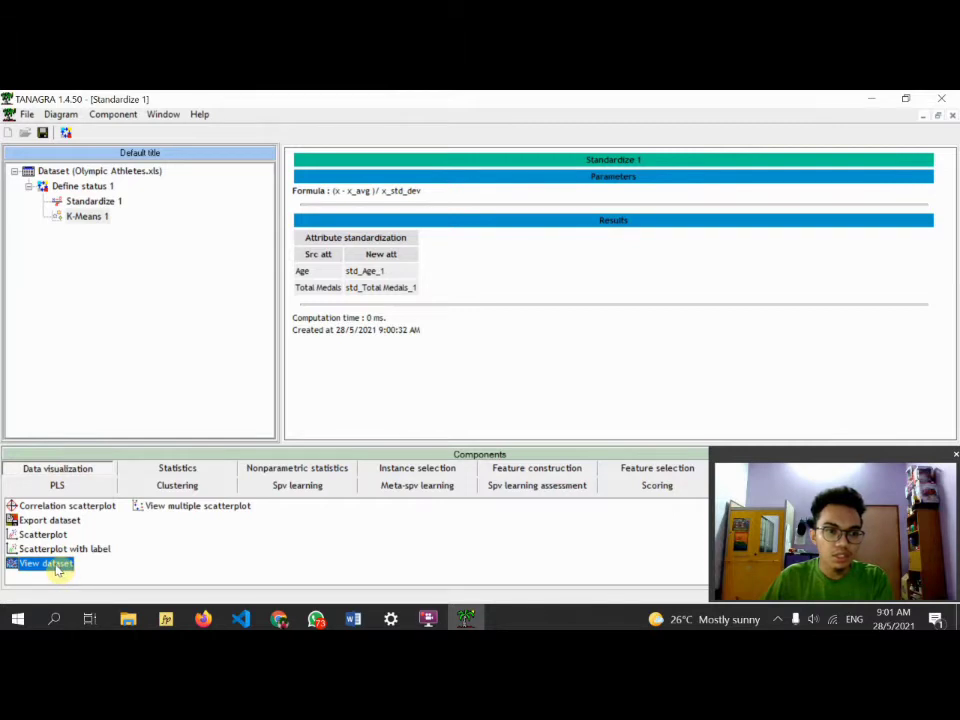
drag(57, 566, 110, 219)
double_click(115, 233)
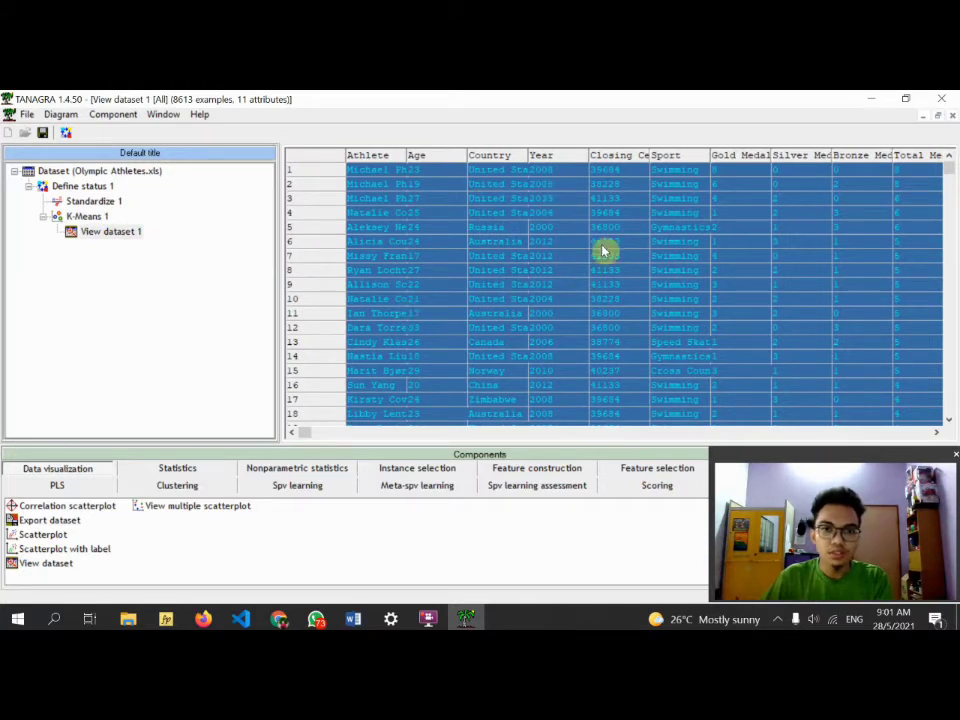
mouse_move(310, 435)
mouse_down()
mouse_move(611, 444)
mouse_move(880, 473)
mouse_move(874, 489)
mouse_move(386, 431)
mouse_move(300, 440)
mouse_up()
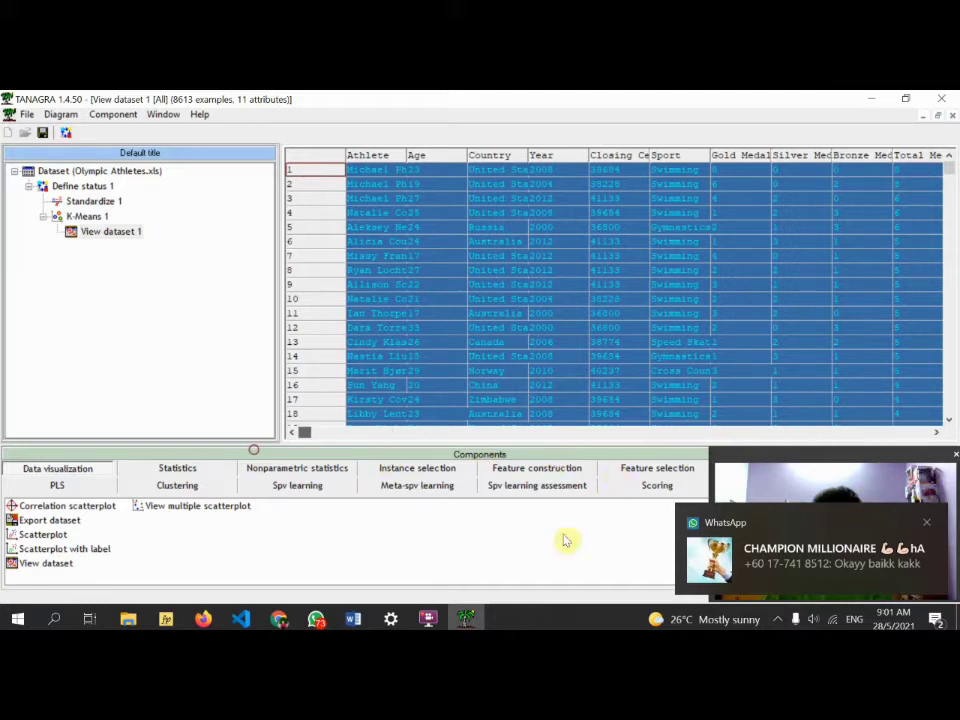
click(820, 535)
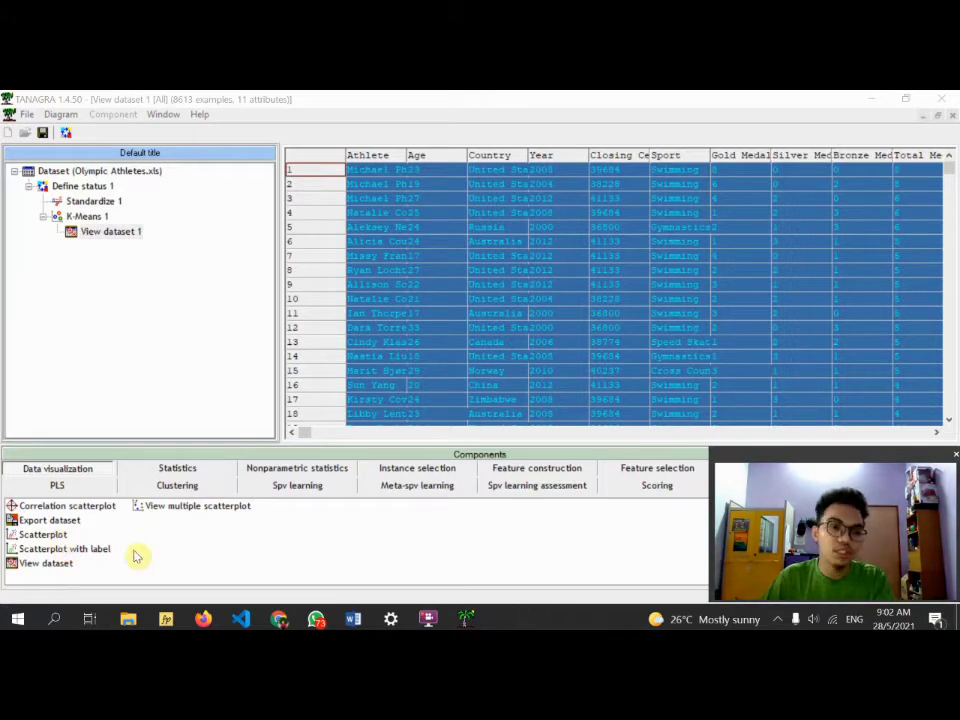
Add a Scatterplot component under View dataset 1 and display its chart.
click(50, 535)
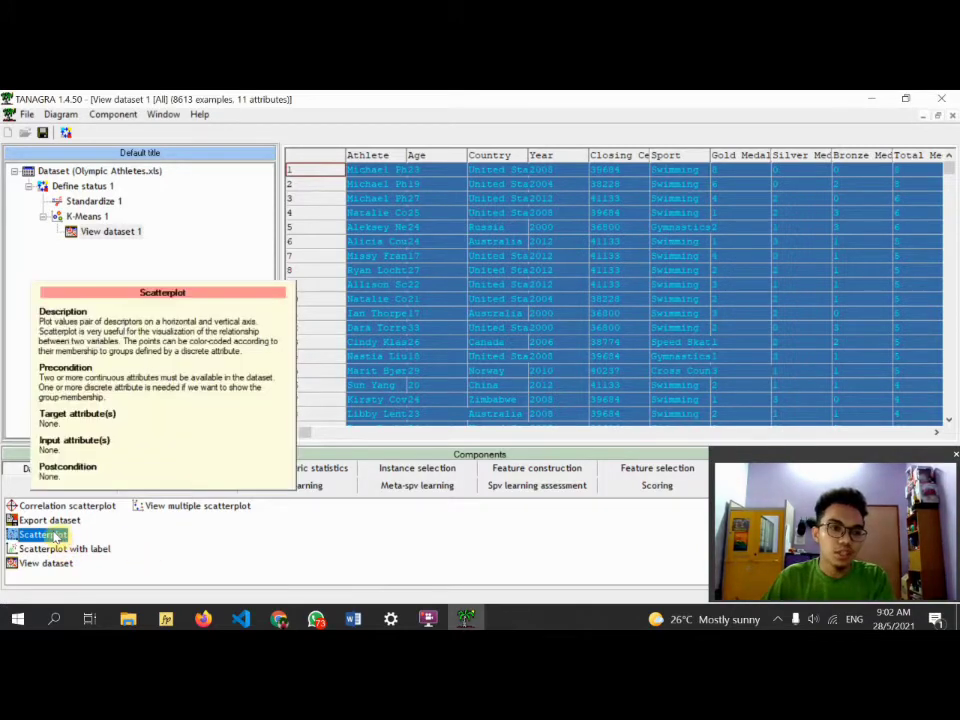
drag(55, 537, 133, 231)
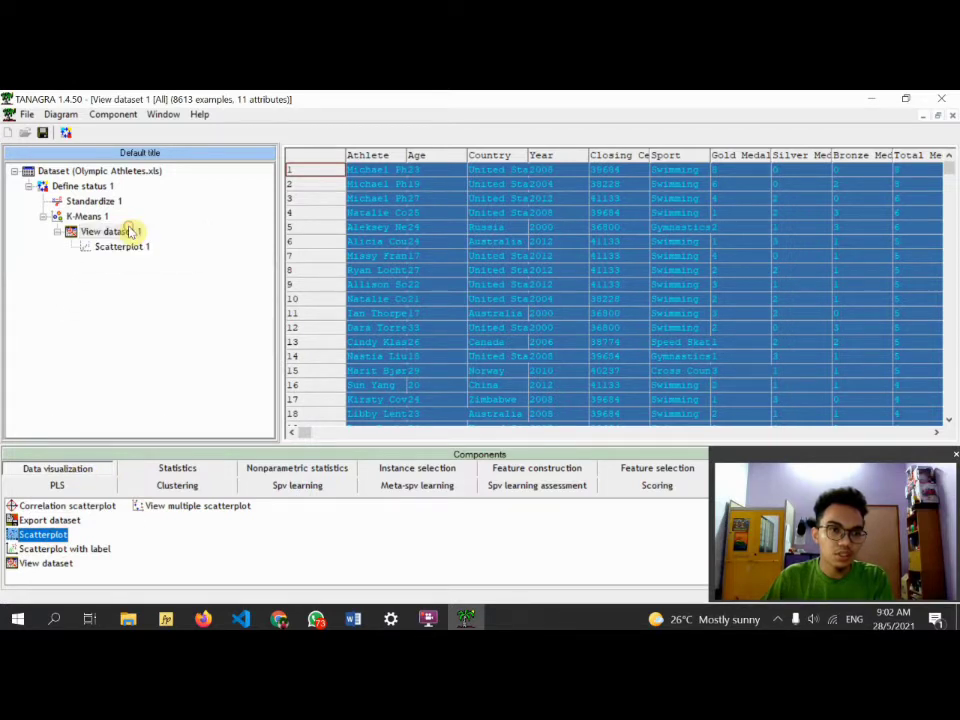
double_click(137, 252)
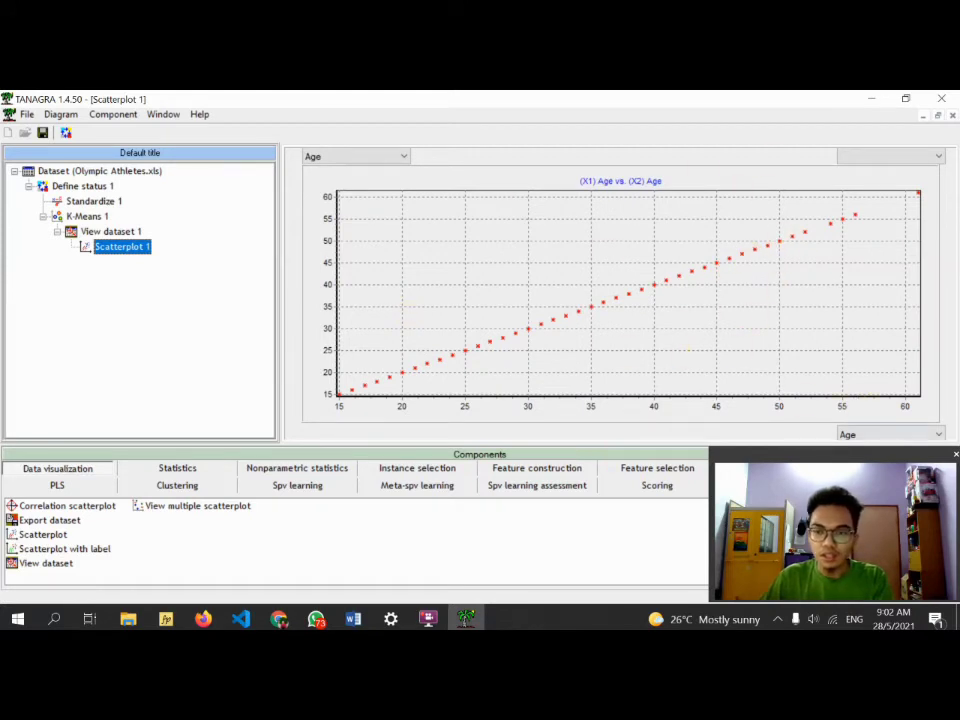
Examine Total Medals and Bronze Medals against Age by switching the scatterplot's horizontal attribute, and return it to Age.
click(908, 436)
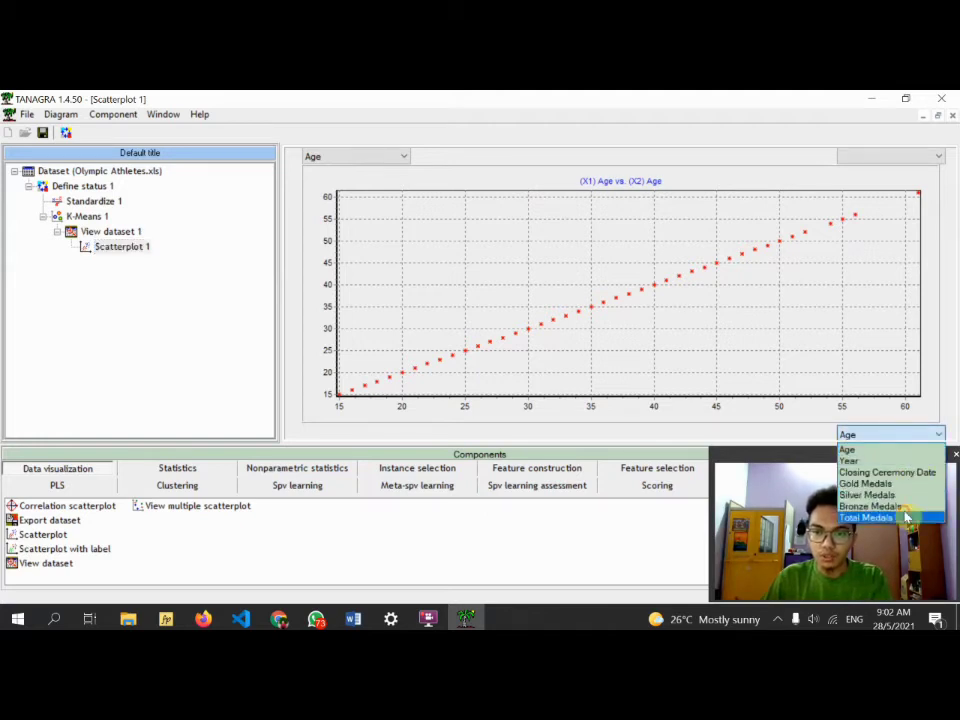
click(904, 517)
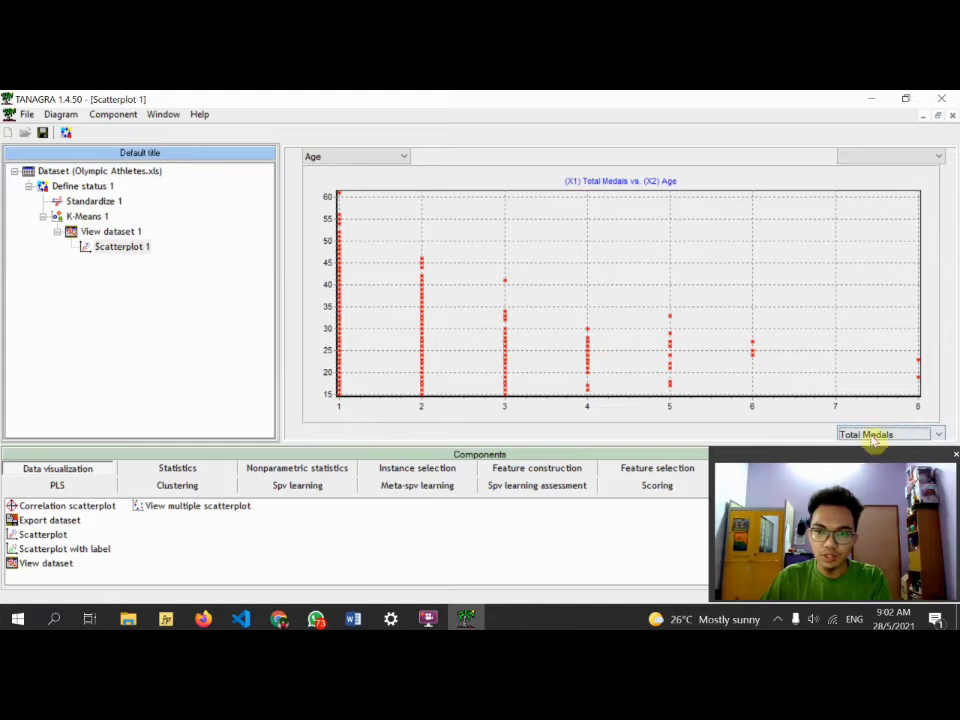
click(873, 436)
click(870, 506)
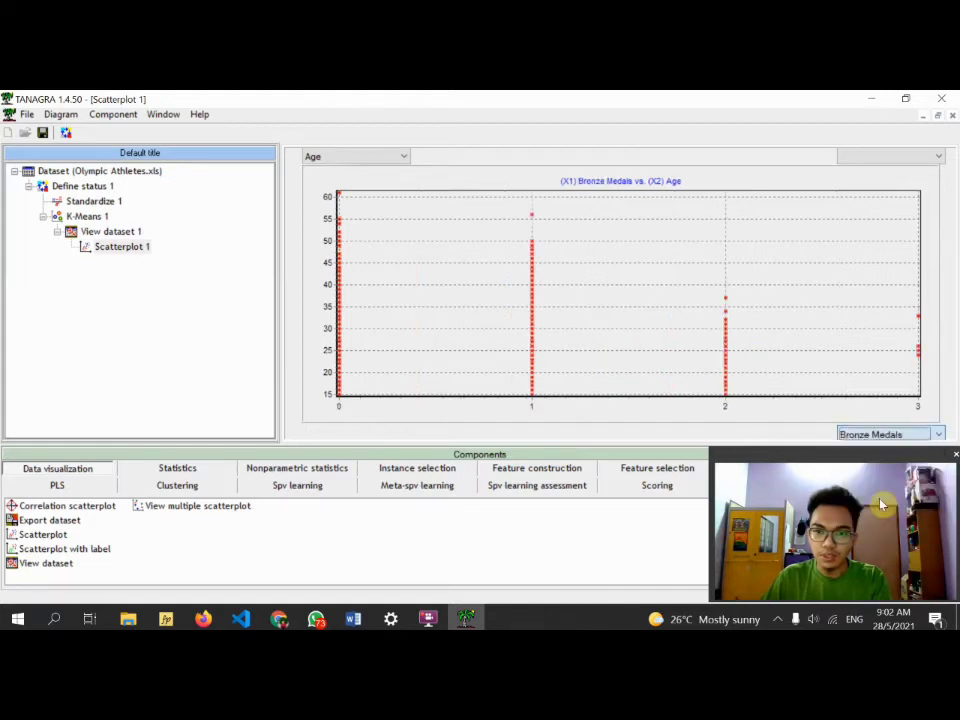
click(885, 436)
click(868, 447)
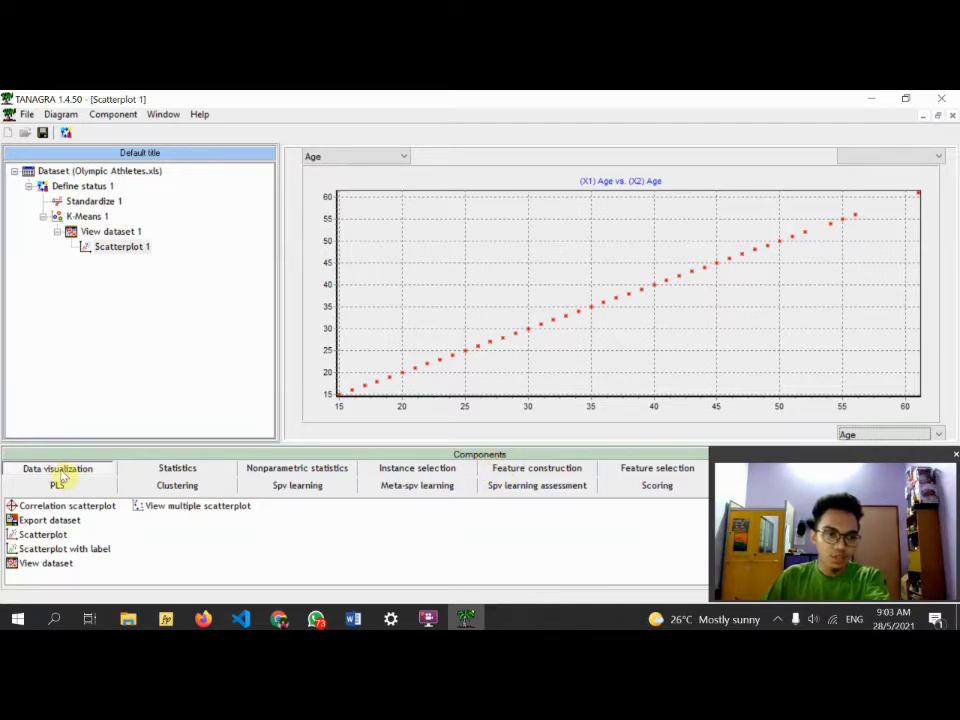
Add an Export dataset component under Define status 1.
click(52, 522)
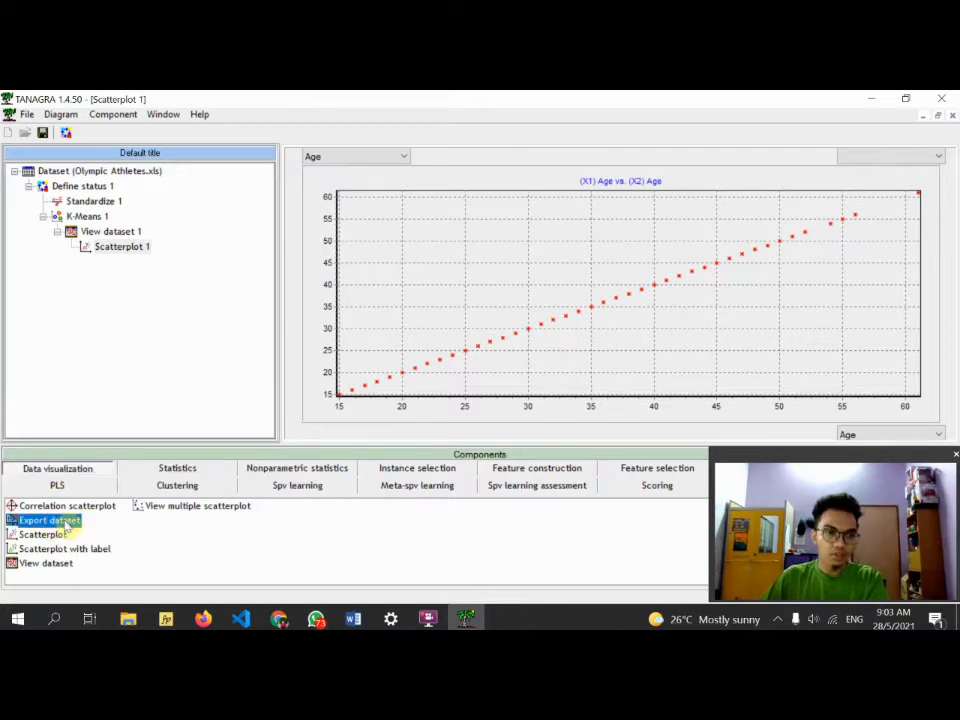
drag(66, 524, 101, 188)
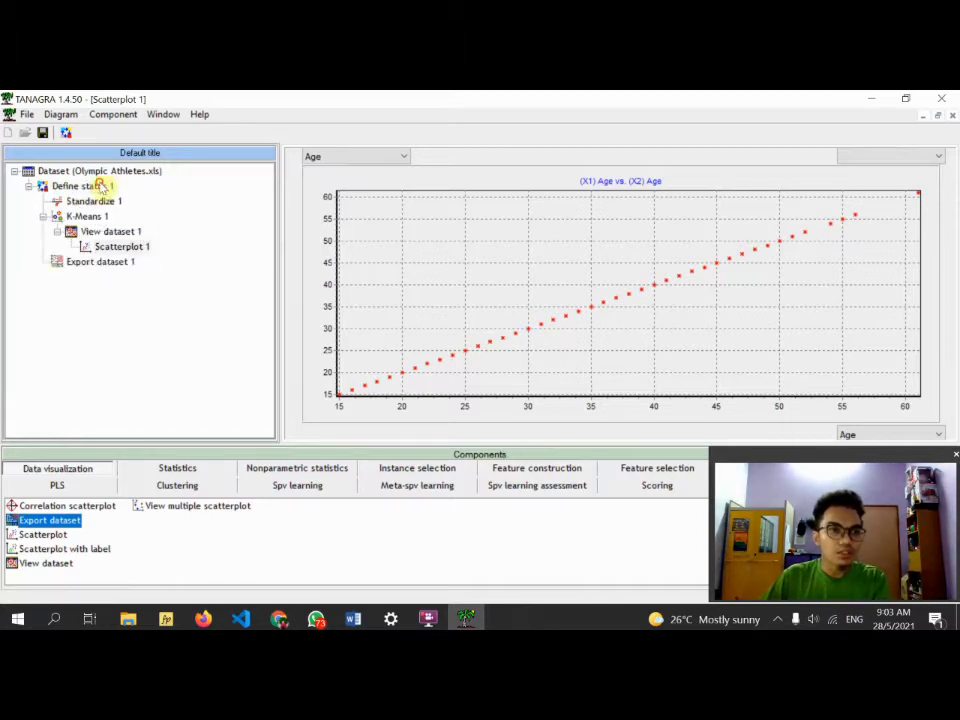
click(113, 265)
right_click(113, 266)
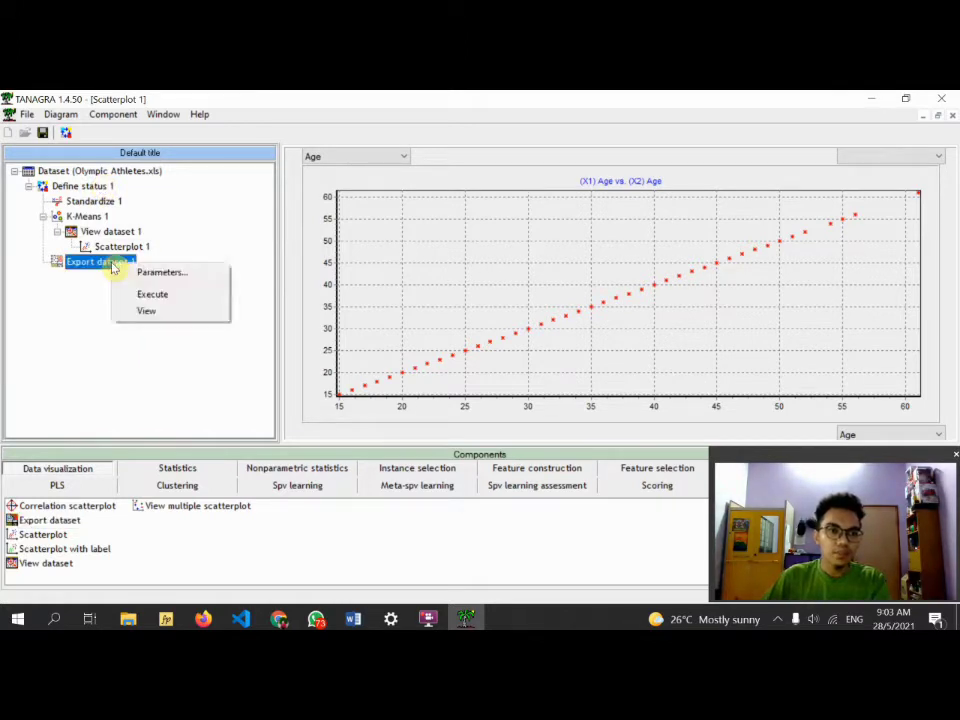
click(86, 274)
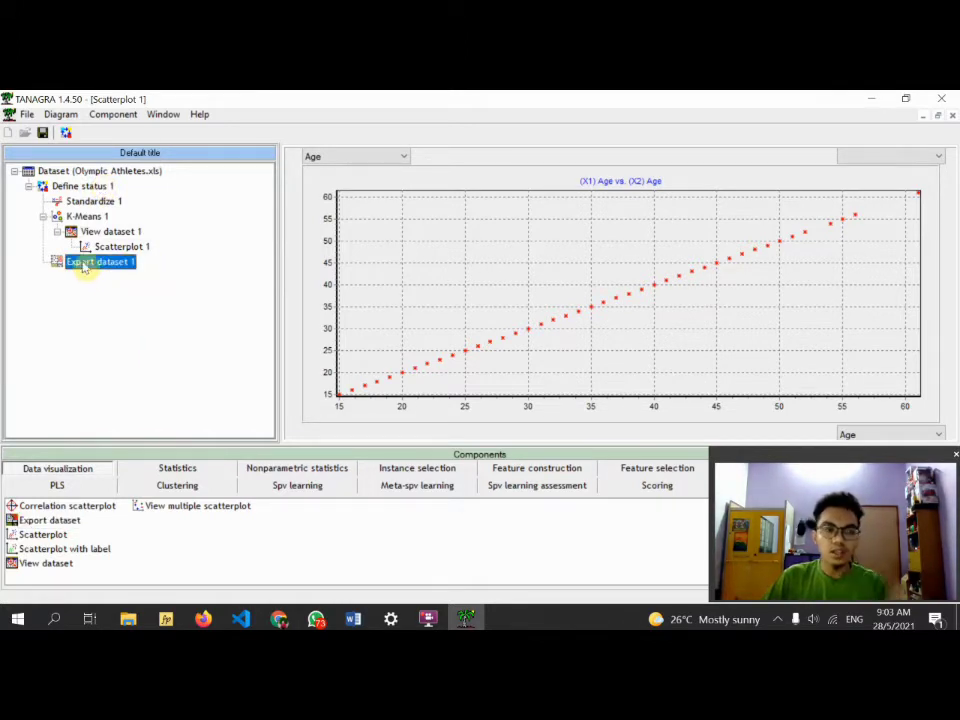
Configure Export dataset 1 to export all examples with target and input attributes, keeping d:\Userdata\Downloads\output.txt as the file.
right_click(86, 263)
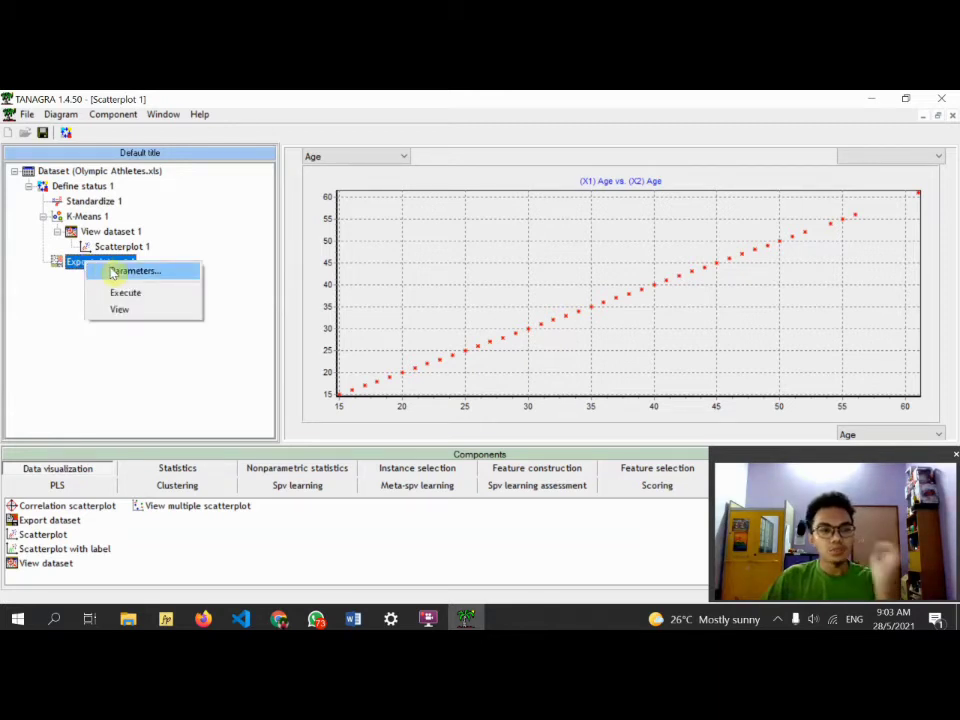
click(113, 273)
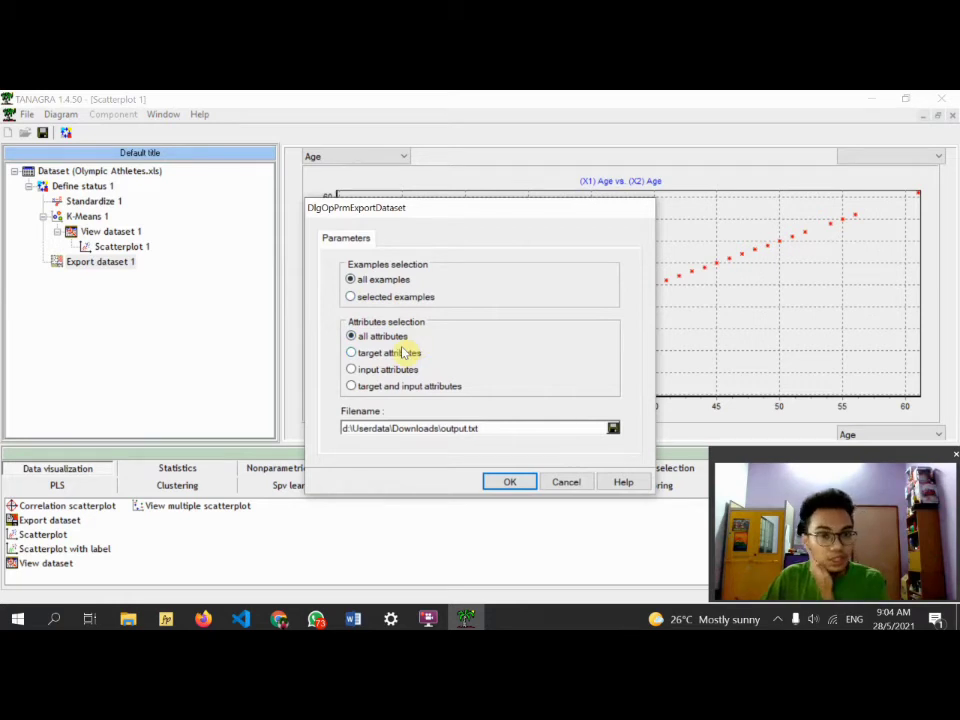
click(351, 387)
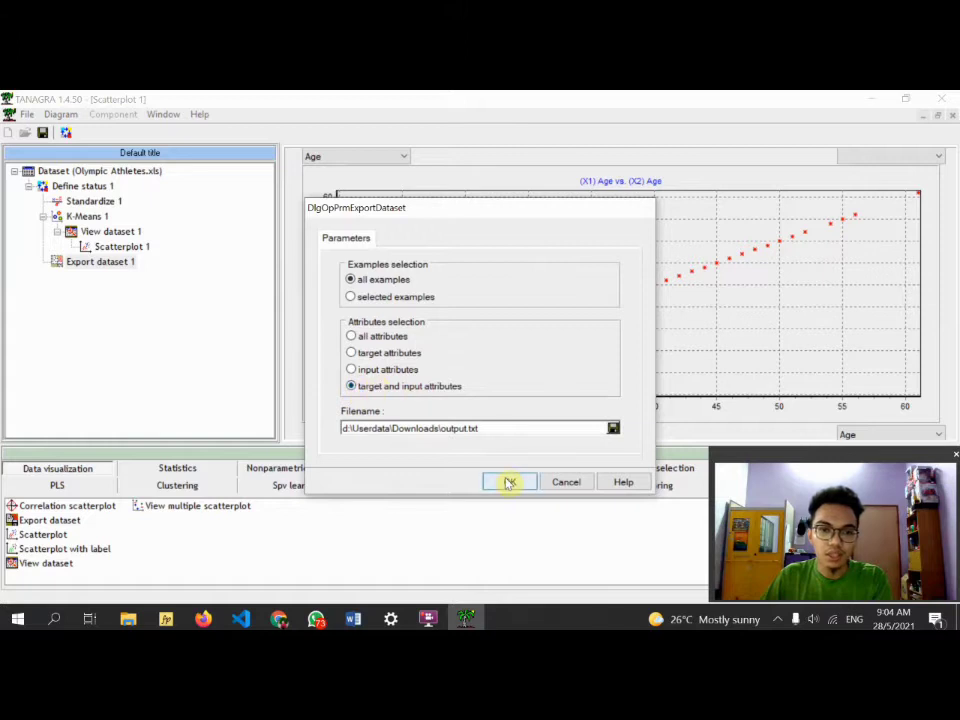
drag(344, 428, 478, 441)
click(484, 429)
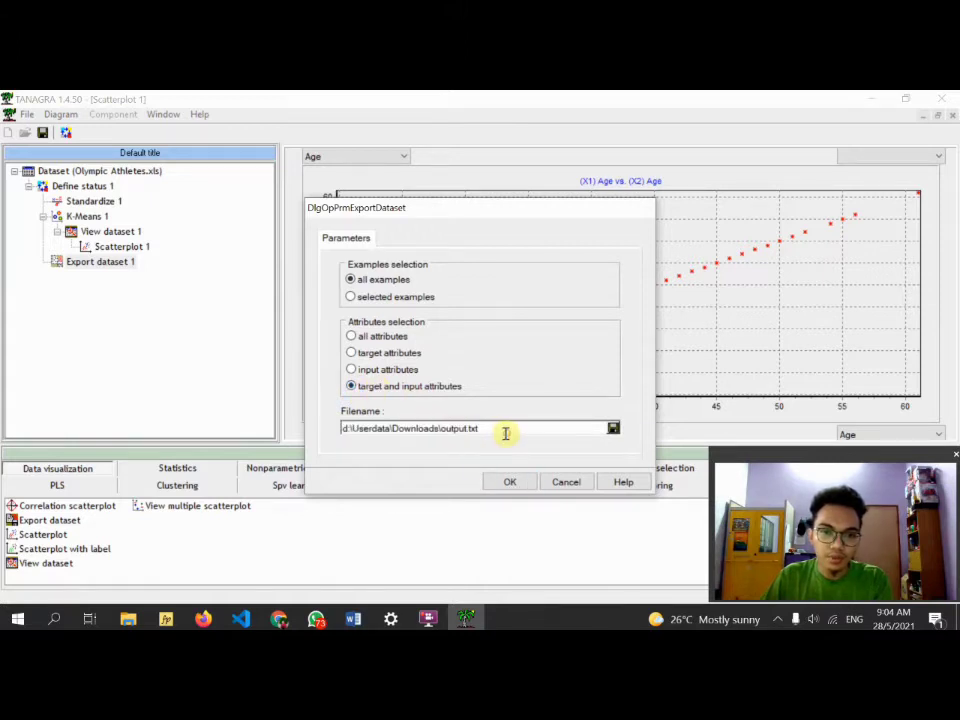
click(512, 483)
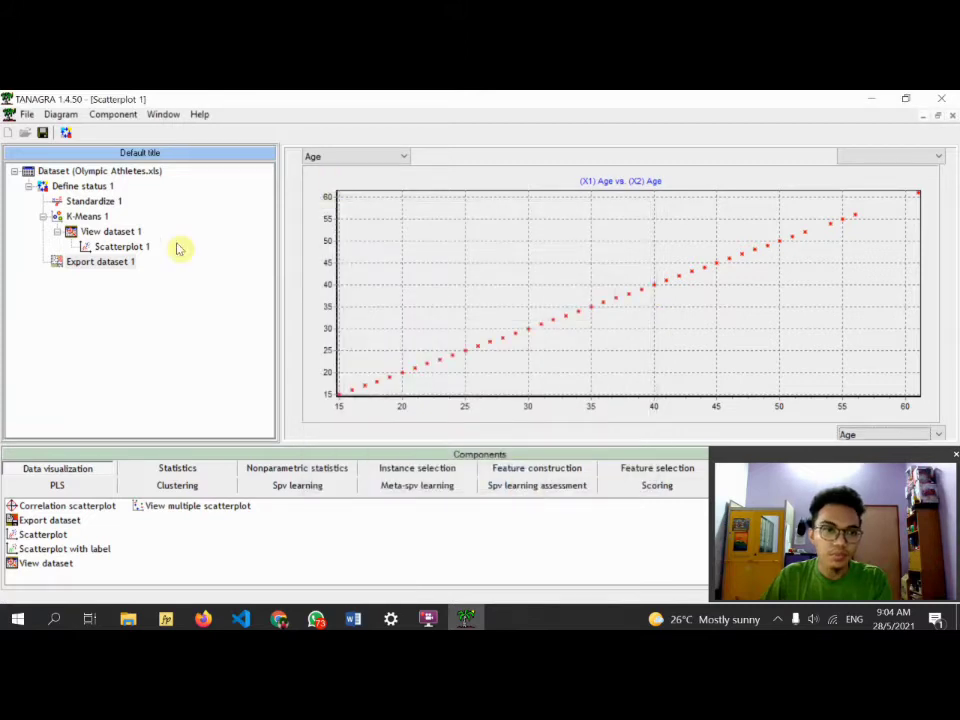
Run Export dataset 1 by viewing its results, and check the exported file's path in the report.
right_click(128, 263)
click(163, 311)
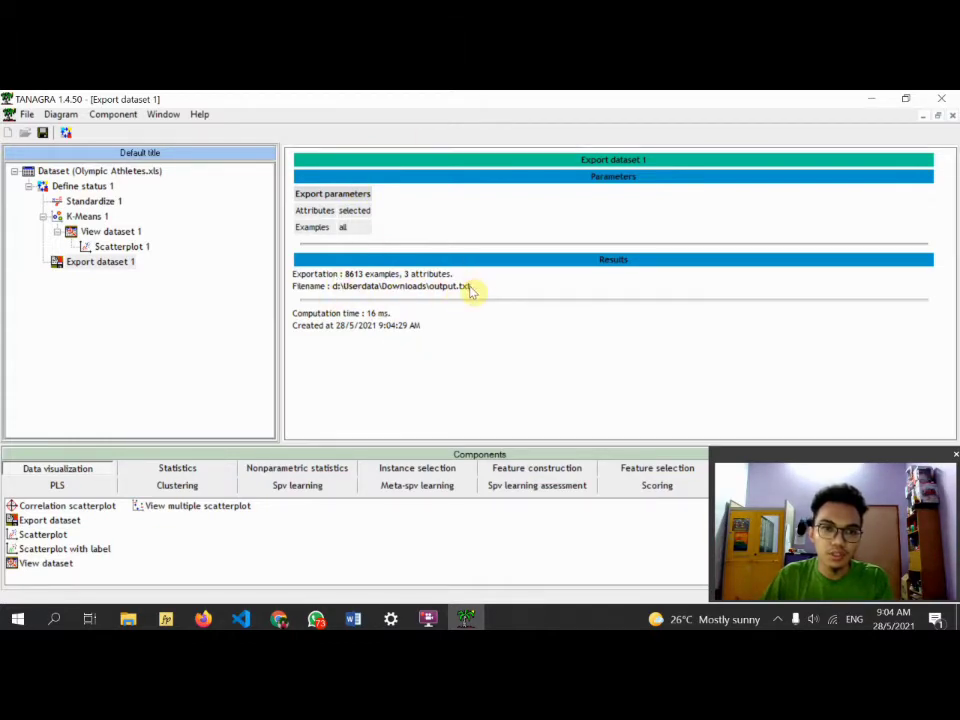
drag(471, 288, 337, 297)
click(525, 322)
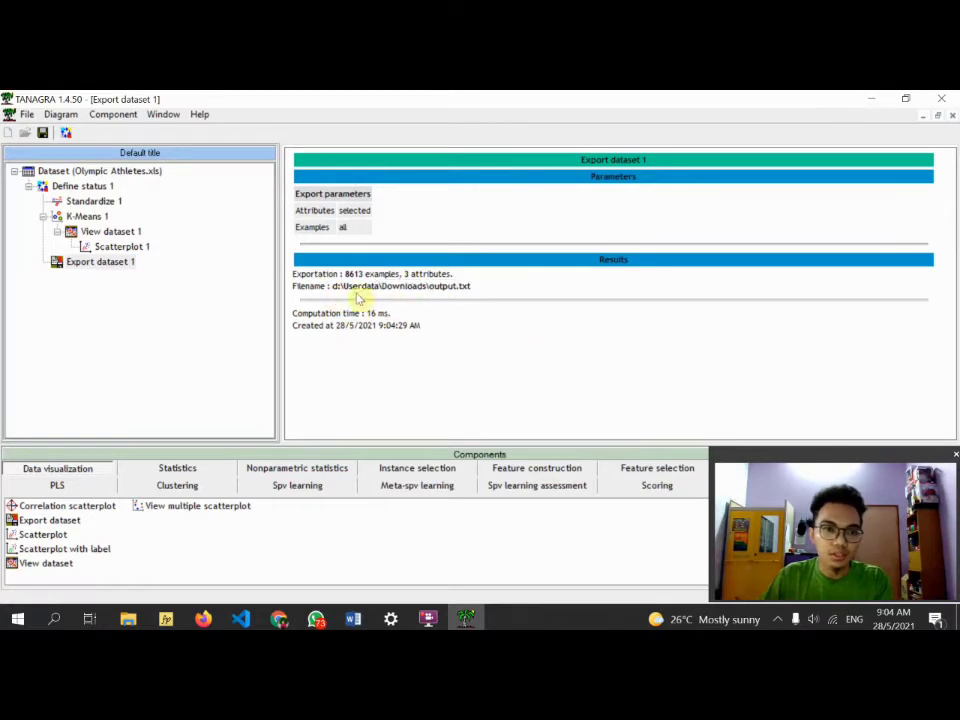
Open the exported output text file from the Downloads folder, examine its Country, Age and Total Medals rows, and close it.
mouse_move(130, 620)
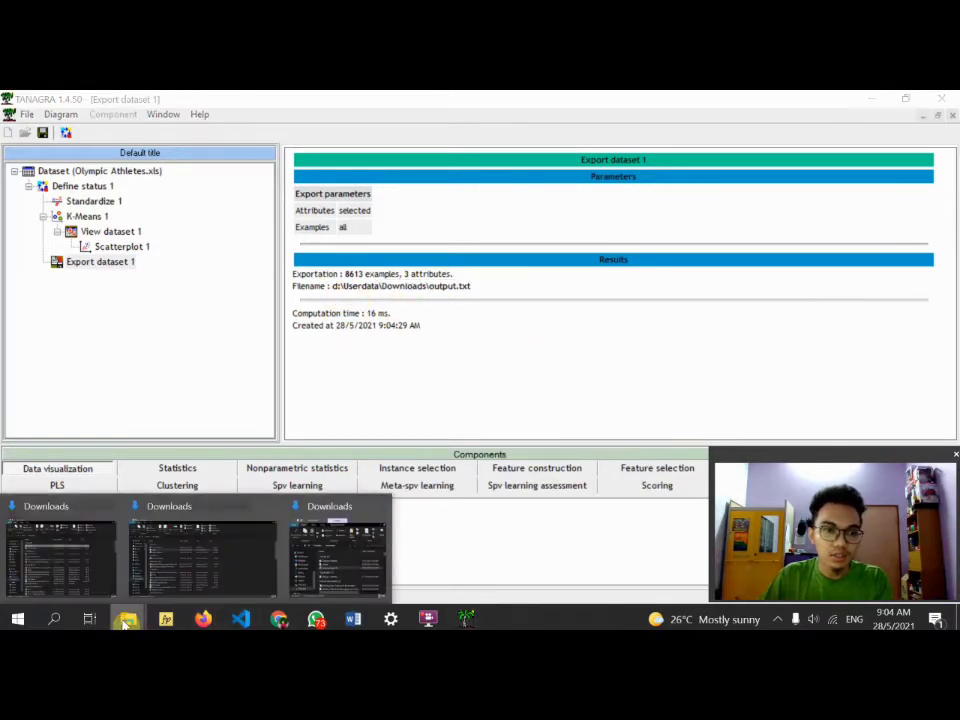
click(225, 561)
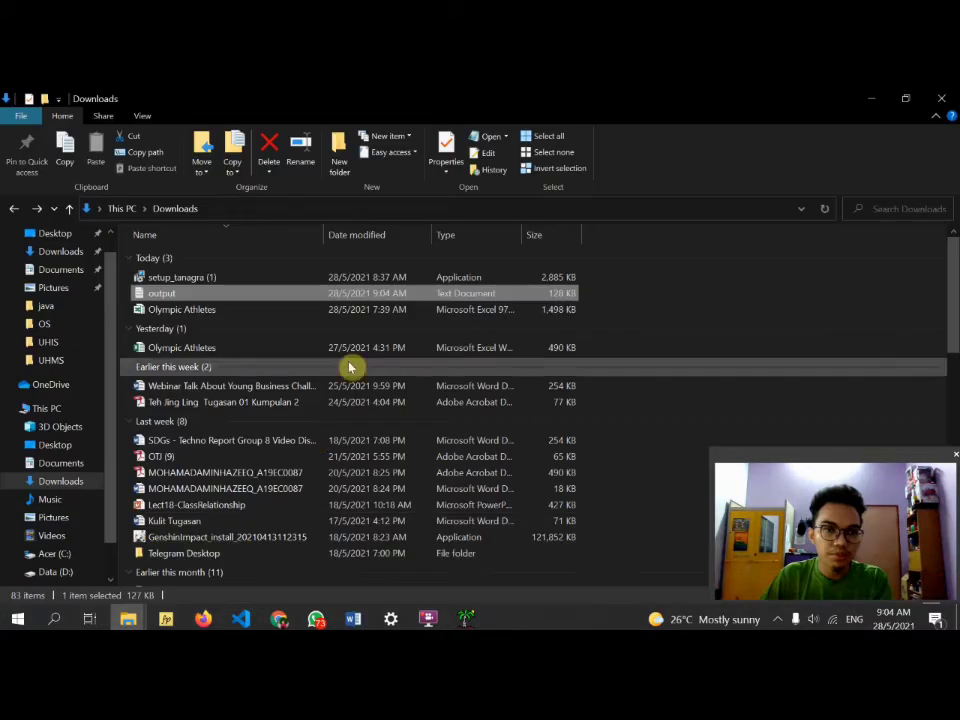
double_click(205, 294)
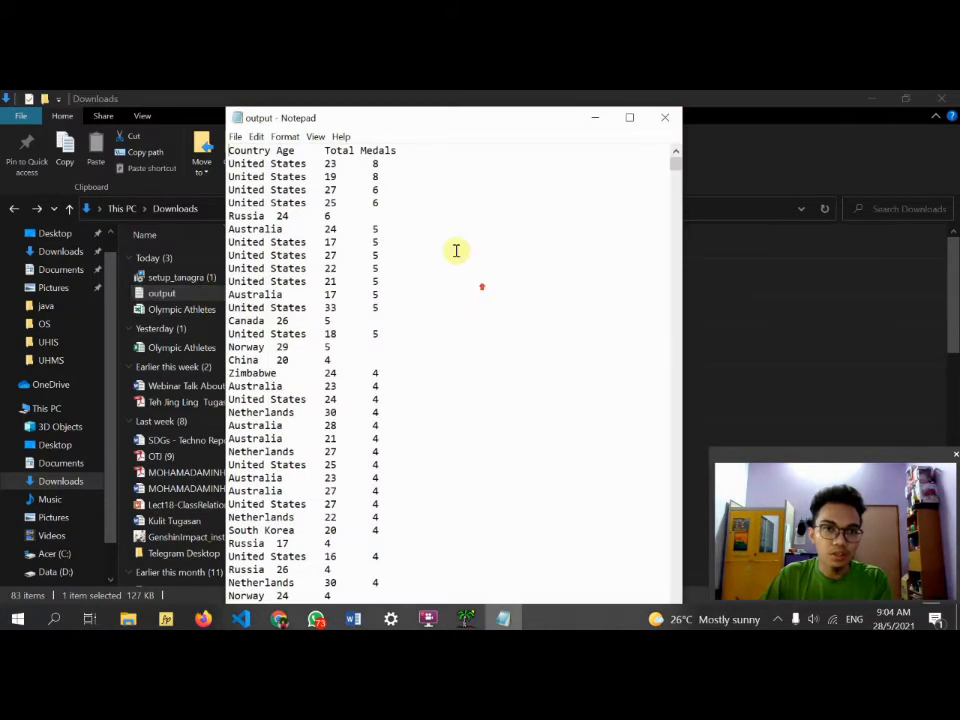
scroll(418, 285, down, 15)
scroll(418, 295, down, 10)
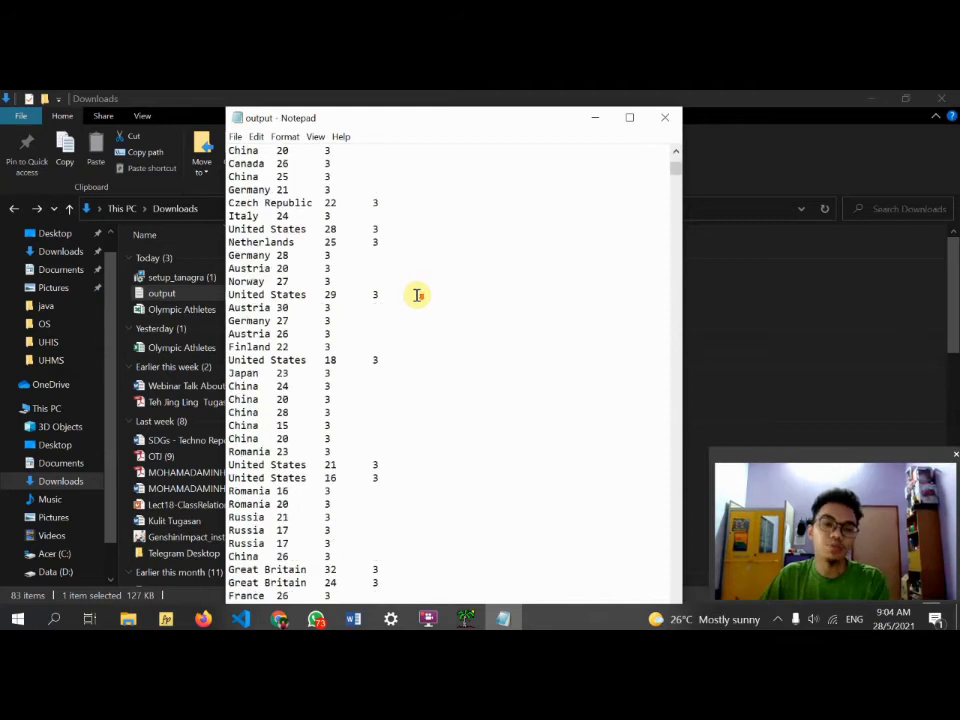
click(664, 118)
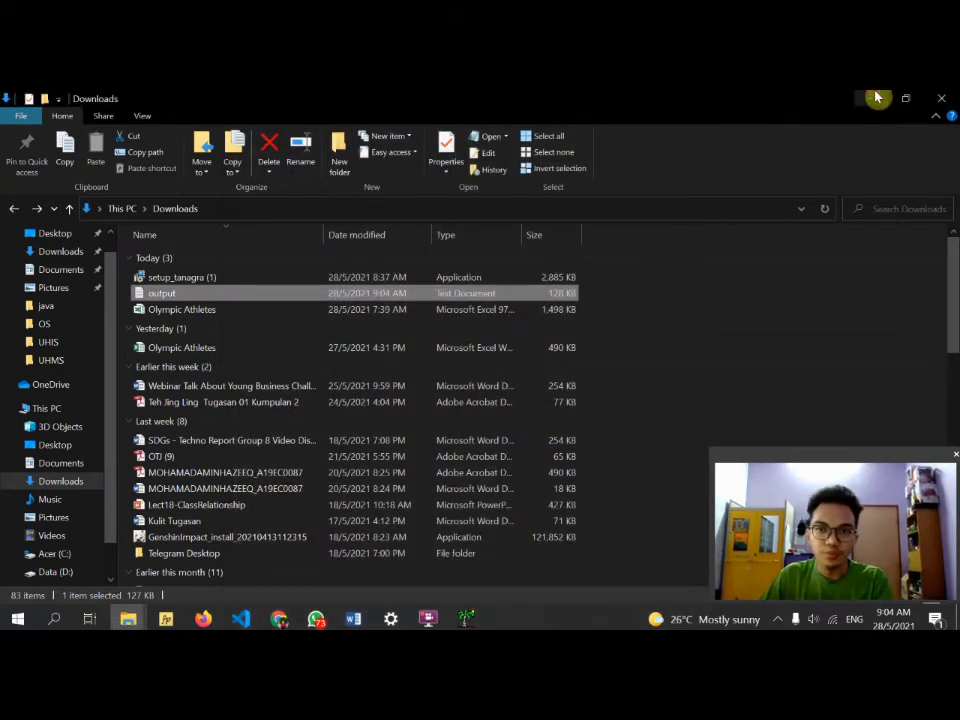
click(872, 98)
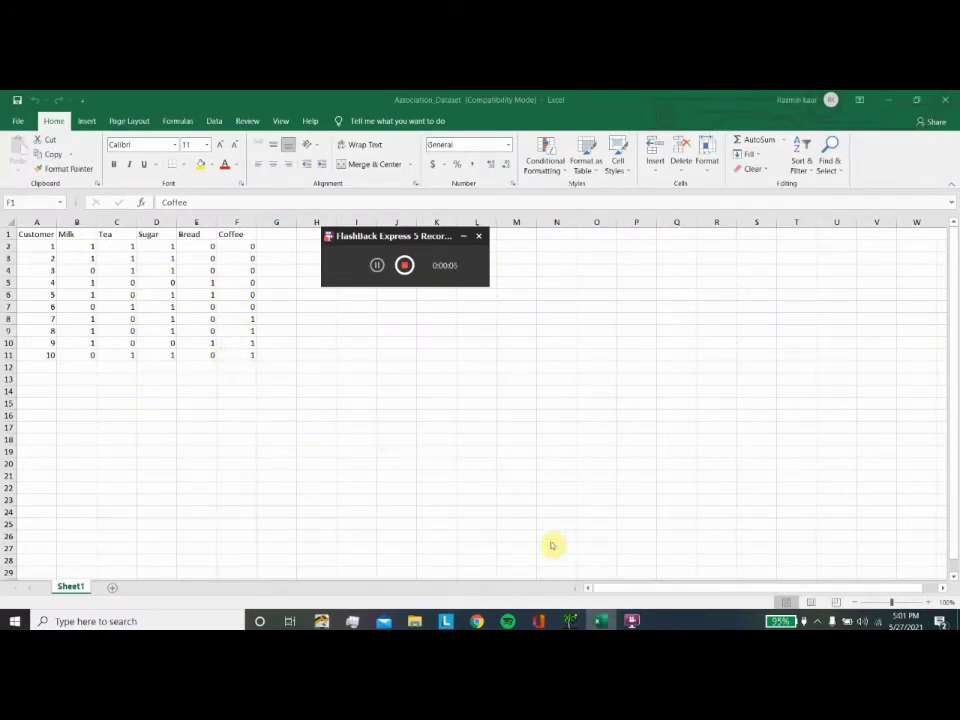
Close the Association_Dataset workbook and File Explorer, and start a new data mining diagram in Tanagra.
click(950, 97)
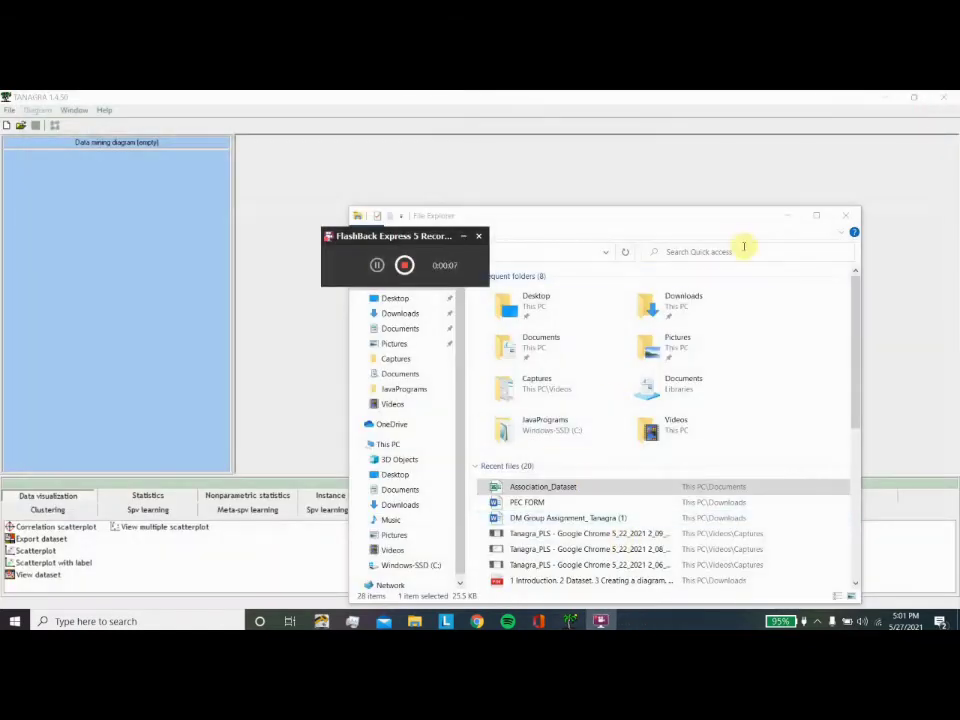
click(848, 217)
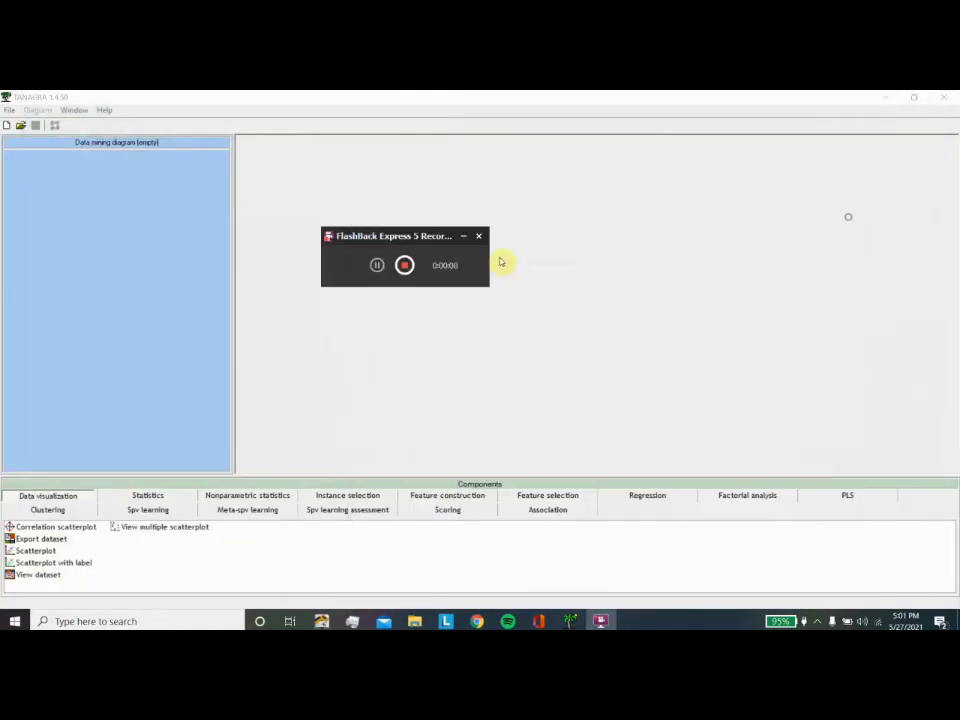
click(9, 110)
click(18, 124)
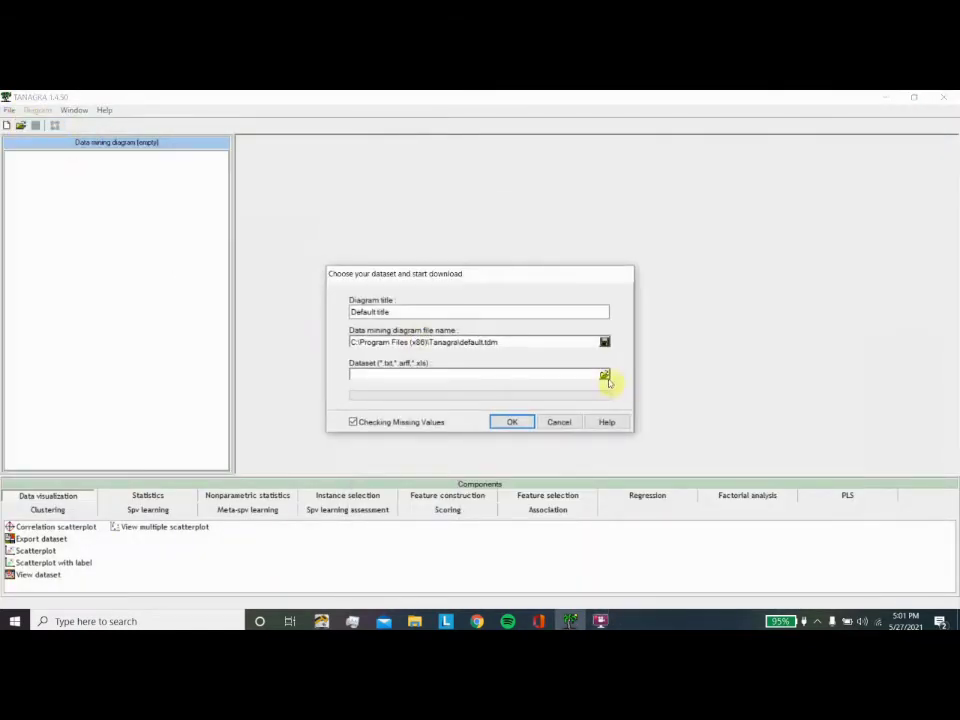
Load the Excel file Association_Dataset from the Documents folder as the new diagram's dataset, keeping the default title and diagram file name.
click(604, 377)
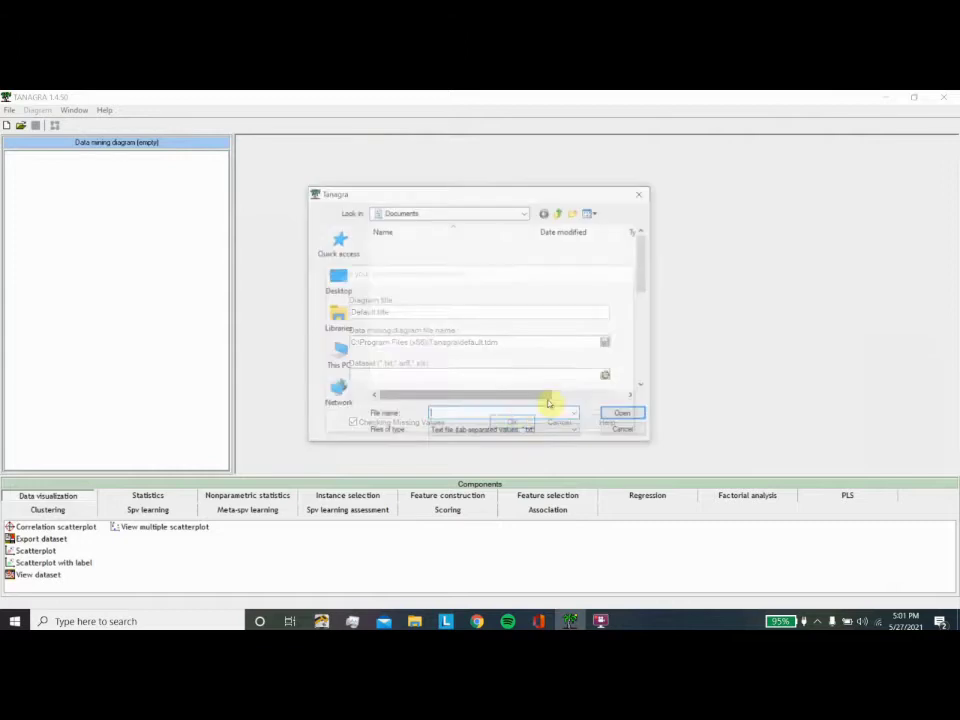
click(463, 435)
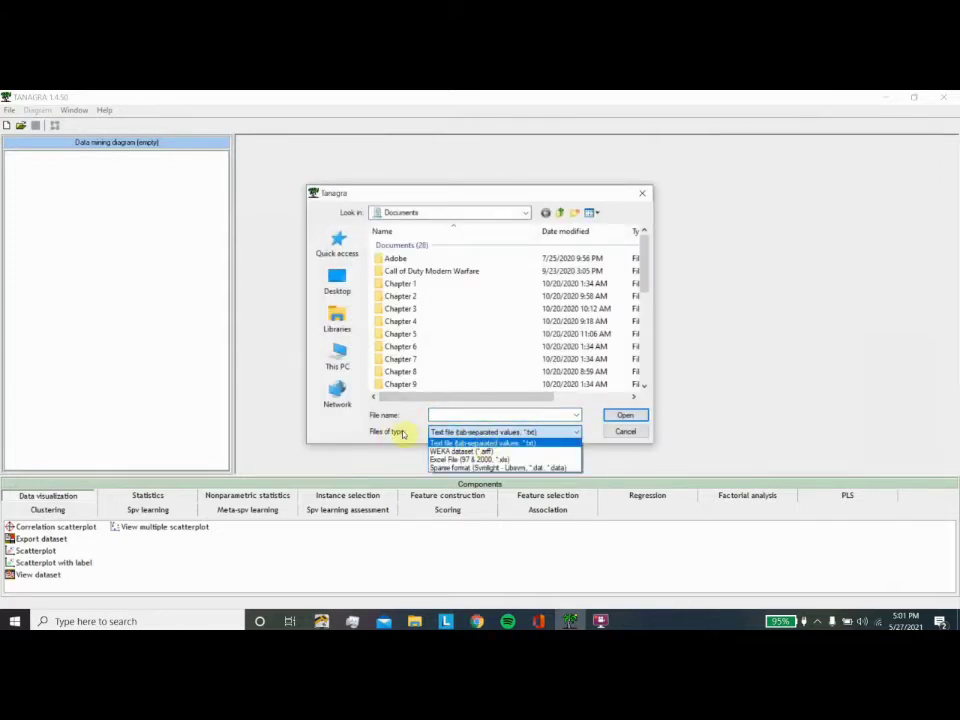
click(503, 459)
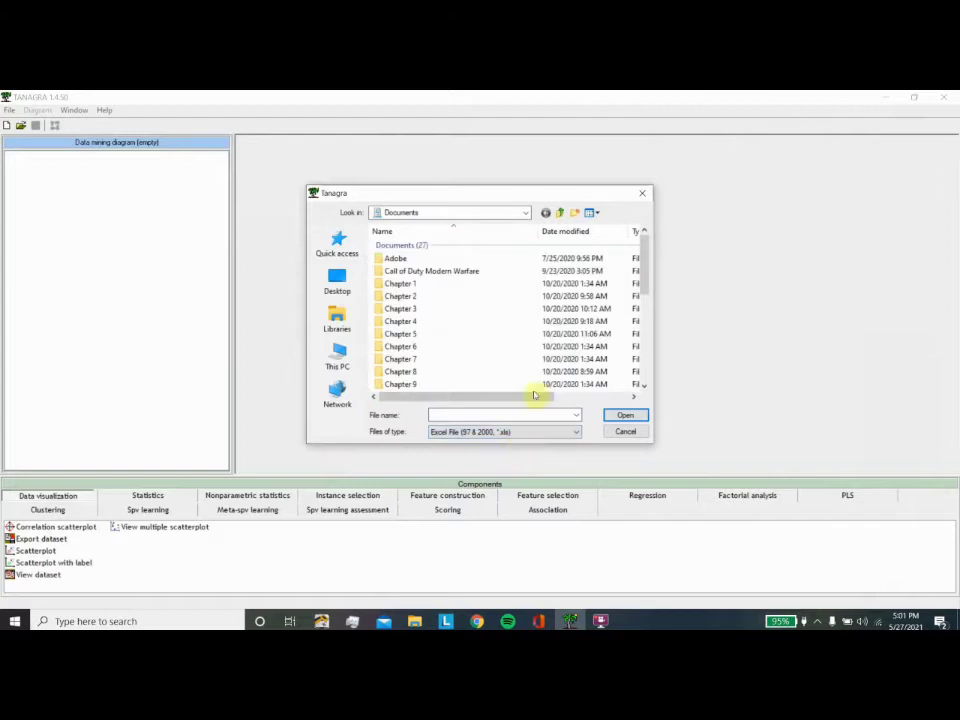
scroll(404, 360, down, 3)
scroll(433, 343, down, 3)
click(474, 369)
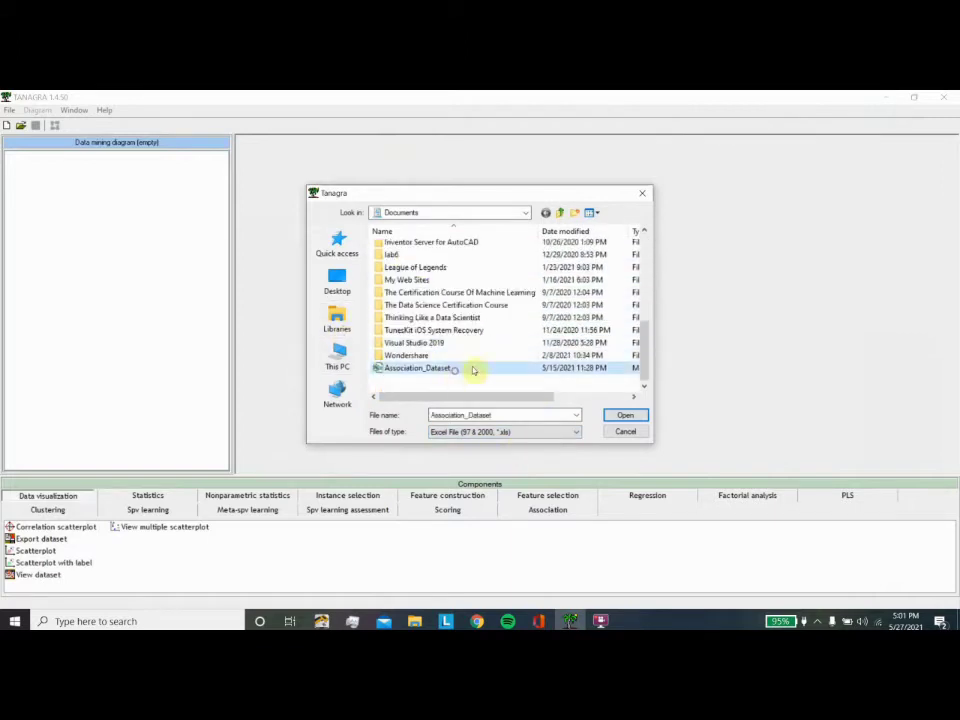
click(626, 415)
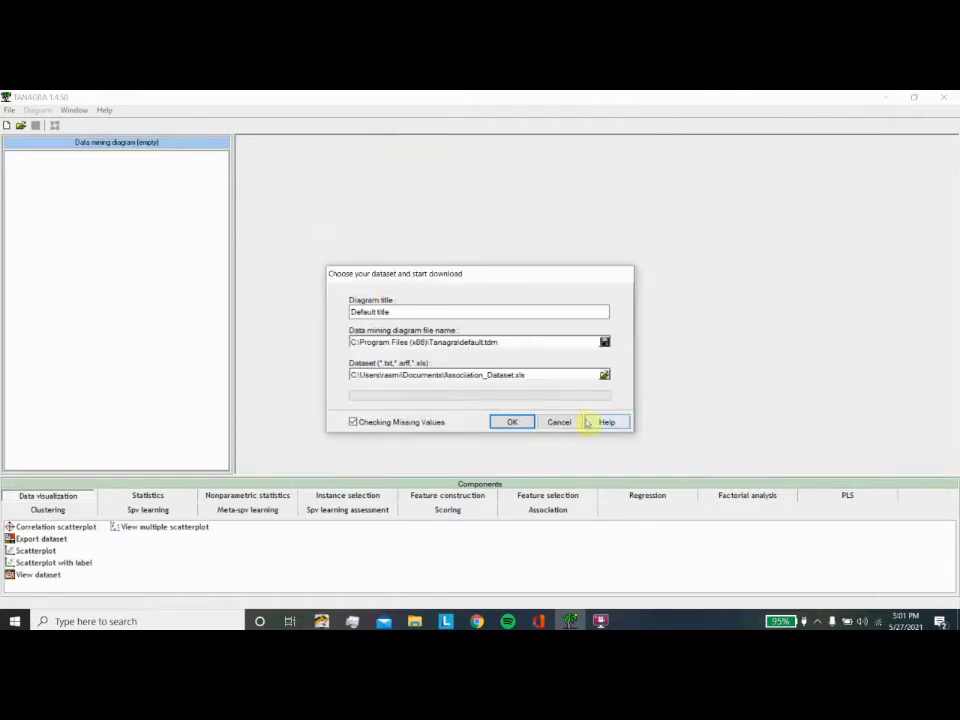
click(514, 422)
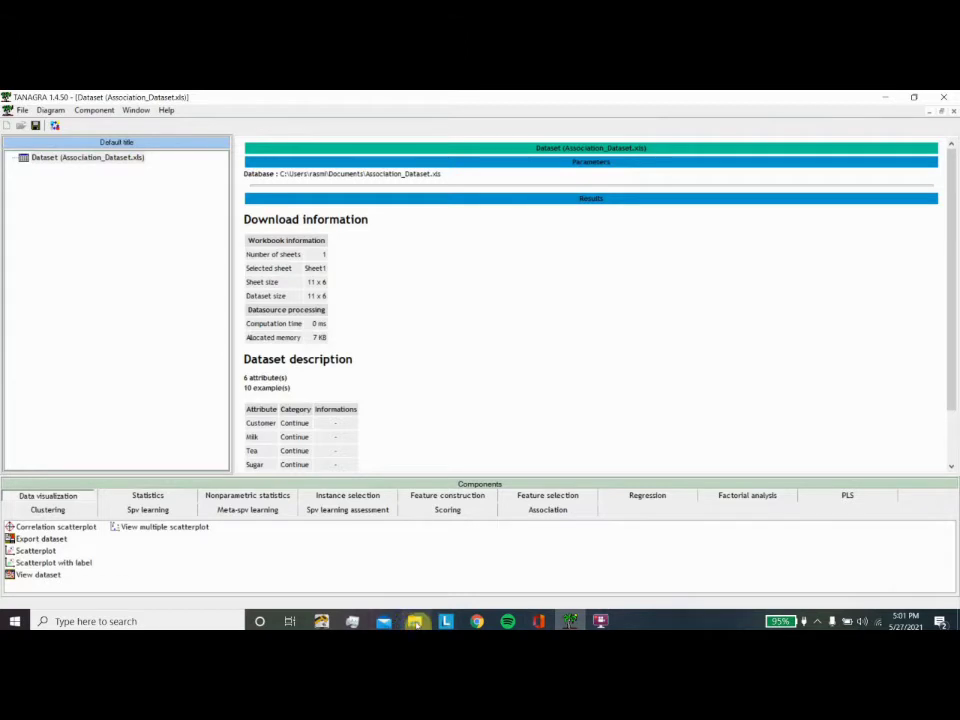
Open the Association_Dataset workbook in Excel to examine its customer and product columns, and return to Tanagra.
click(414, 621)
double_click(529, 488)
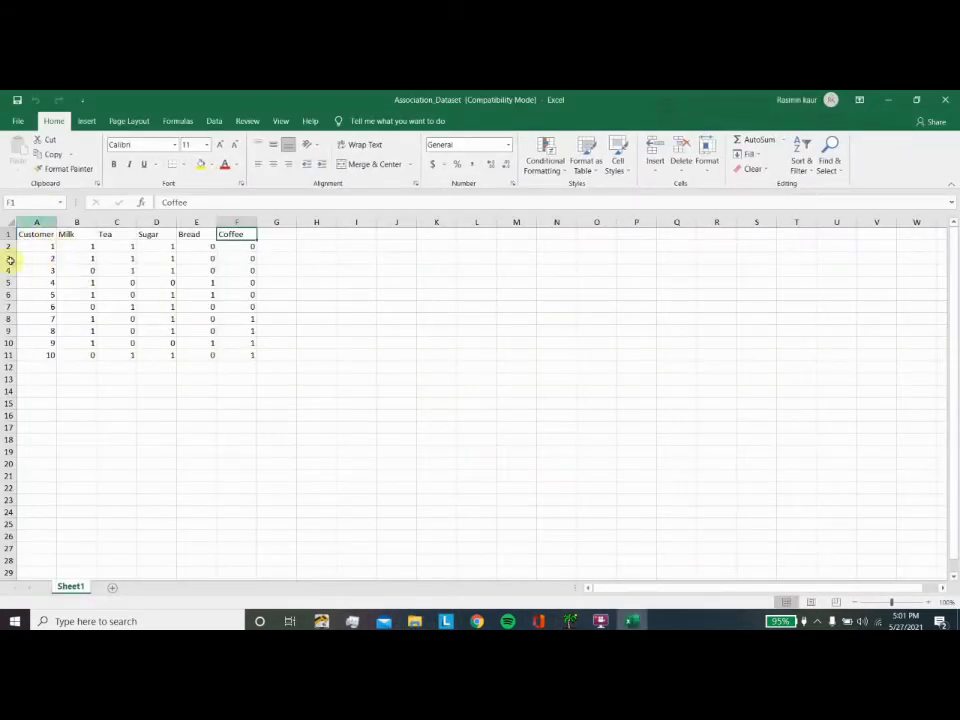
click(945, 100)
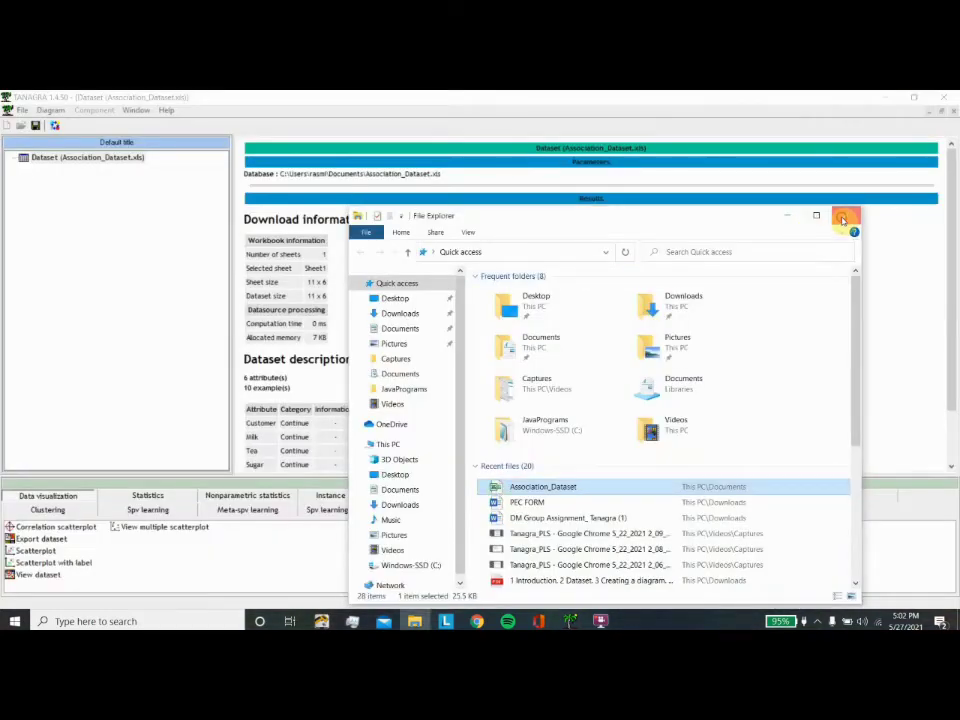
click(845, 215)
click(601, 622)
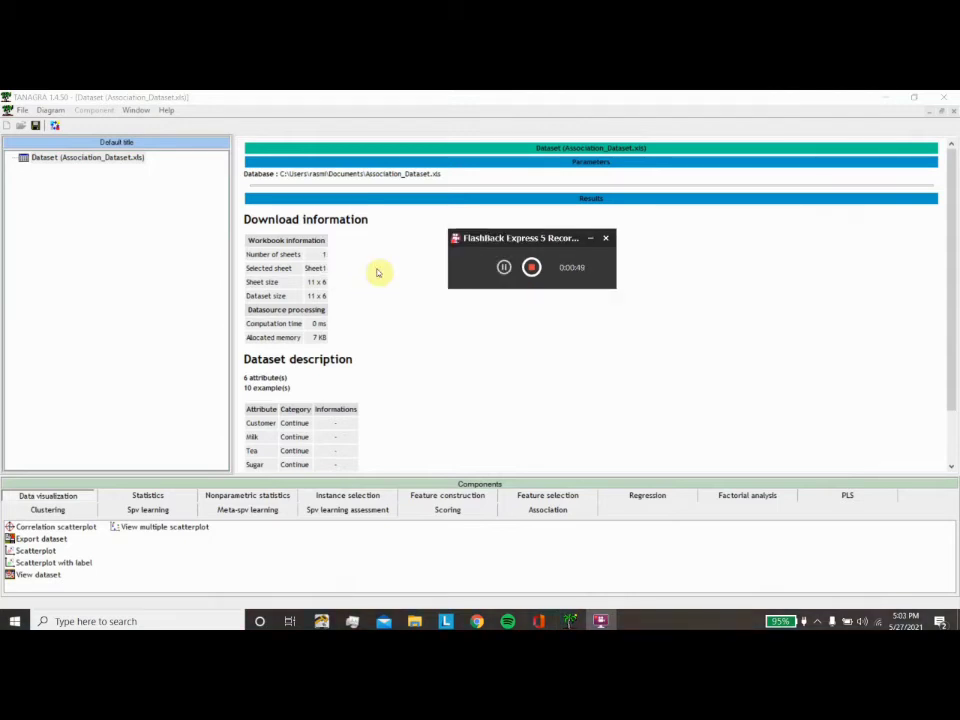
Add a Define status component under the dataset with Milk, Tea, Sugar, Bread and Coffee as input attributes.
click(57, 160)
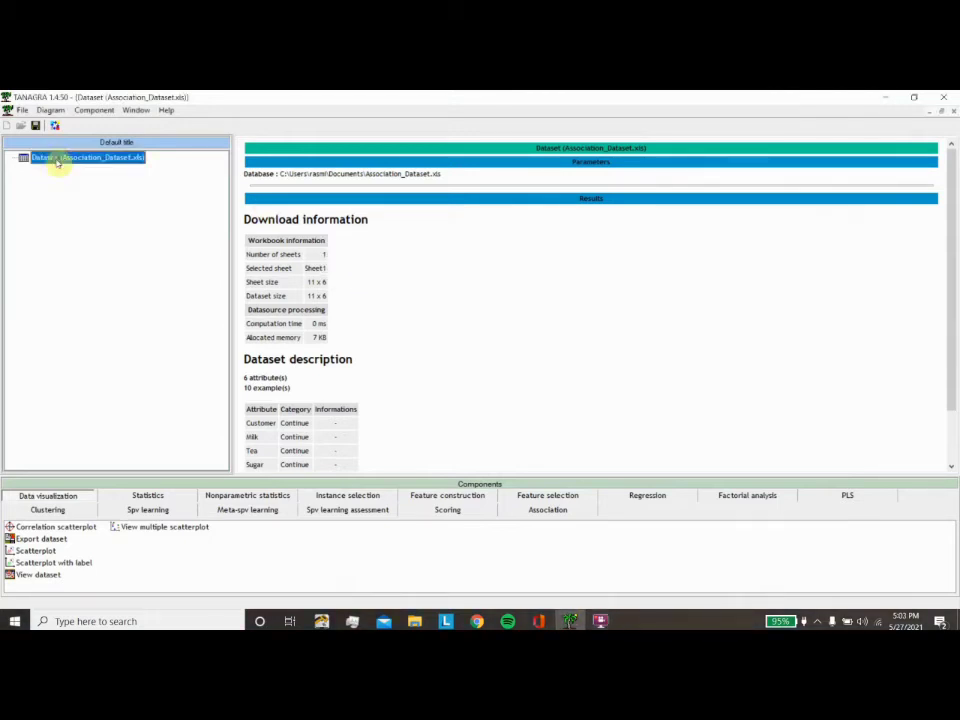
click(55, 126)
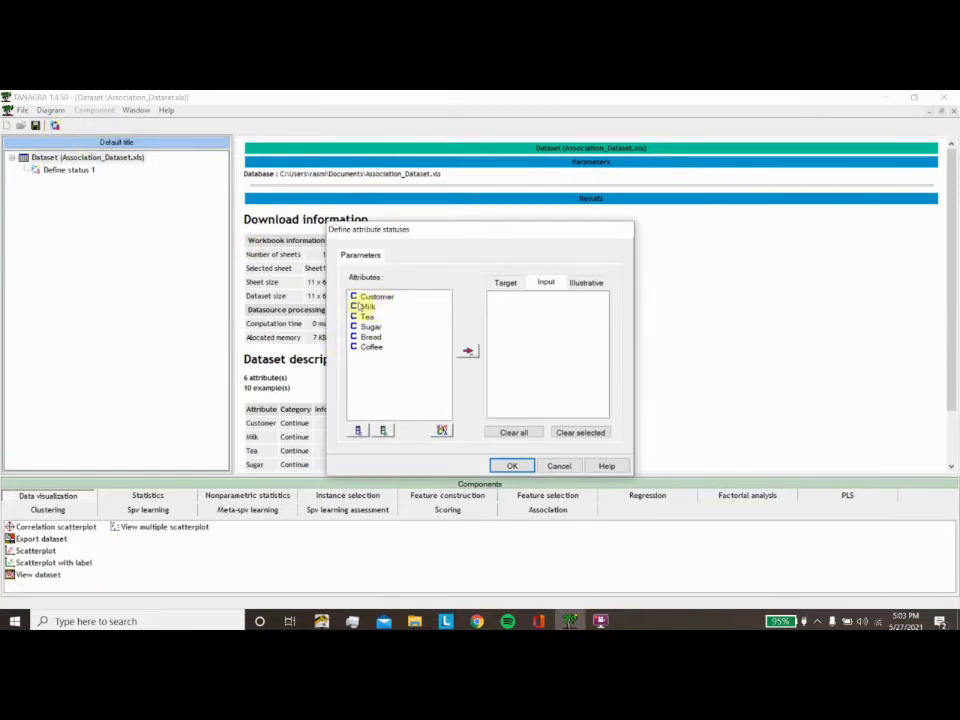
drag(370, 306, 366, 356)
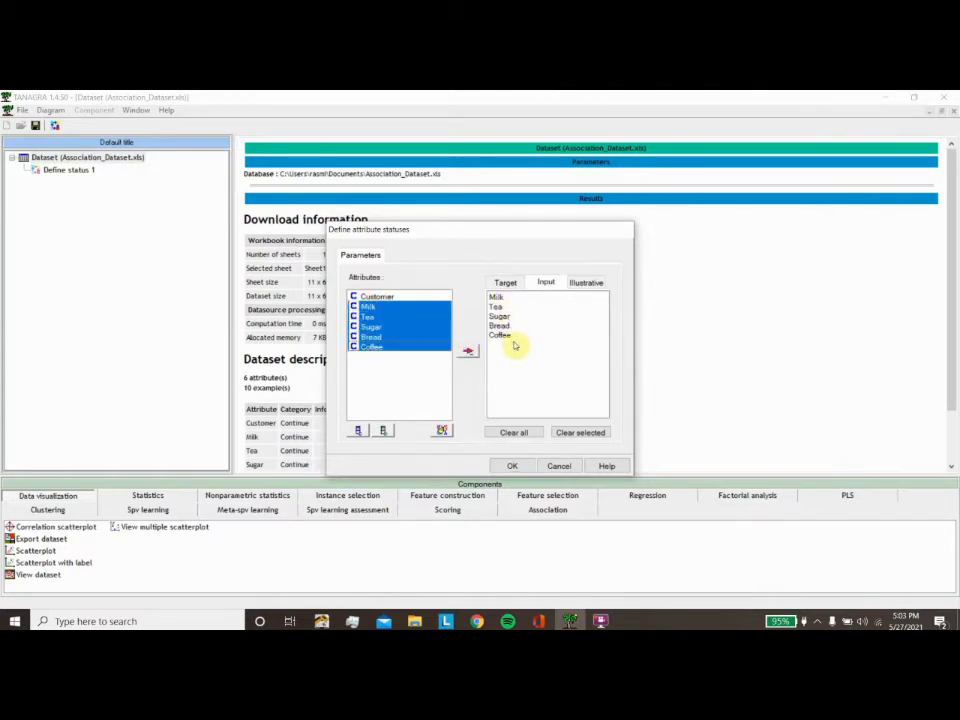
click(512, 467)
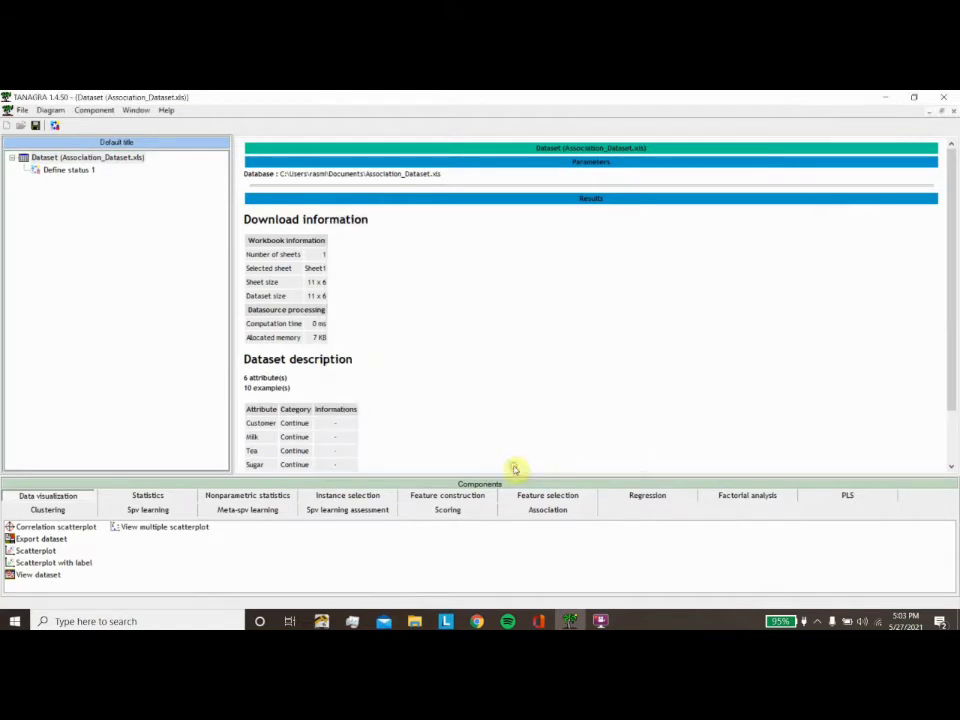
Execute Define status 1 and view its report of attribute statuses.
right_click(69, 172)
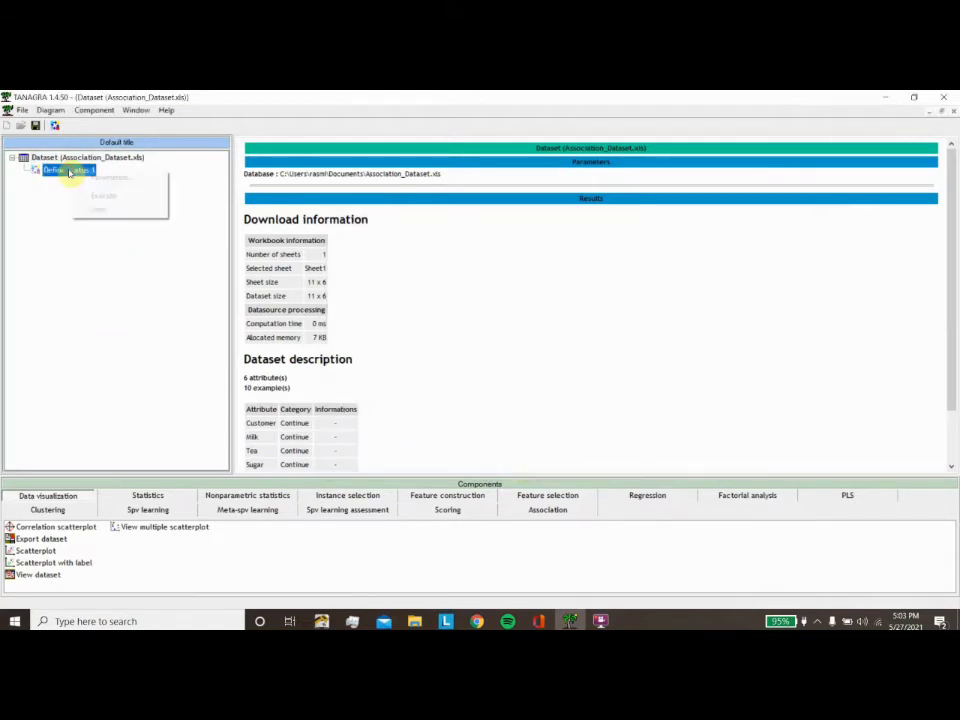
click(97, 196)
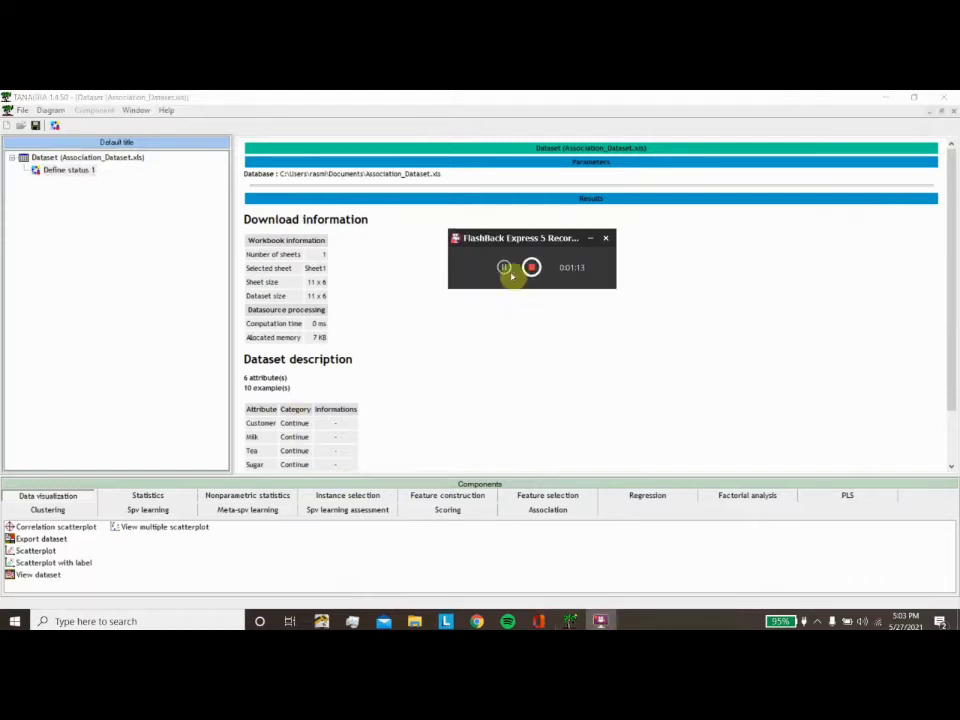
right_click(69, 170)
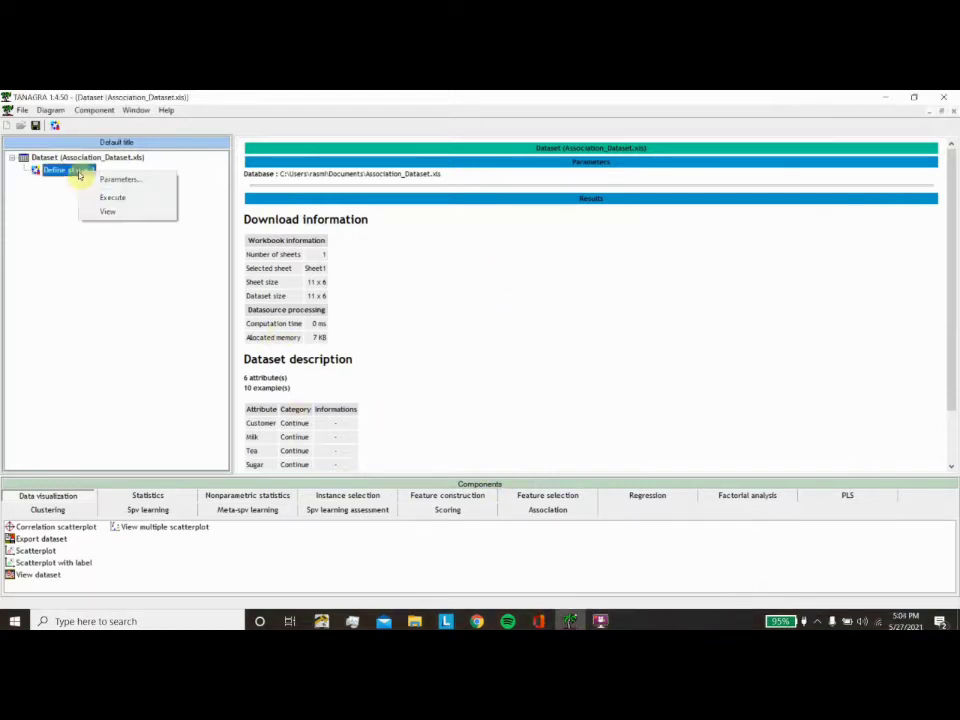
click(102, 210)
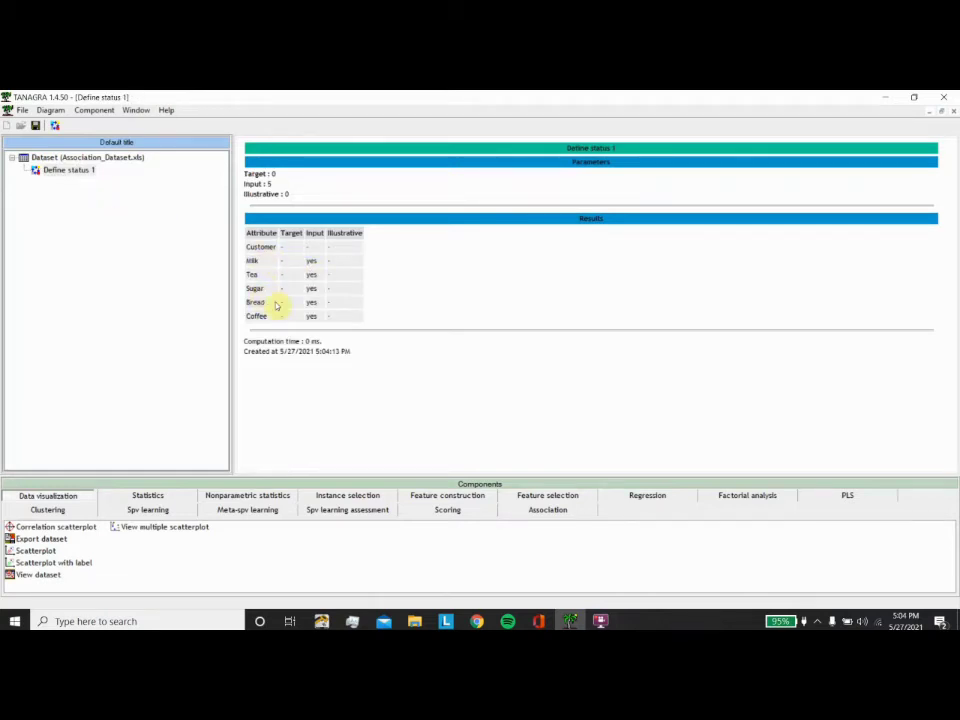
click(600, 621)
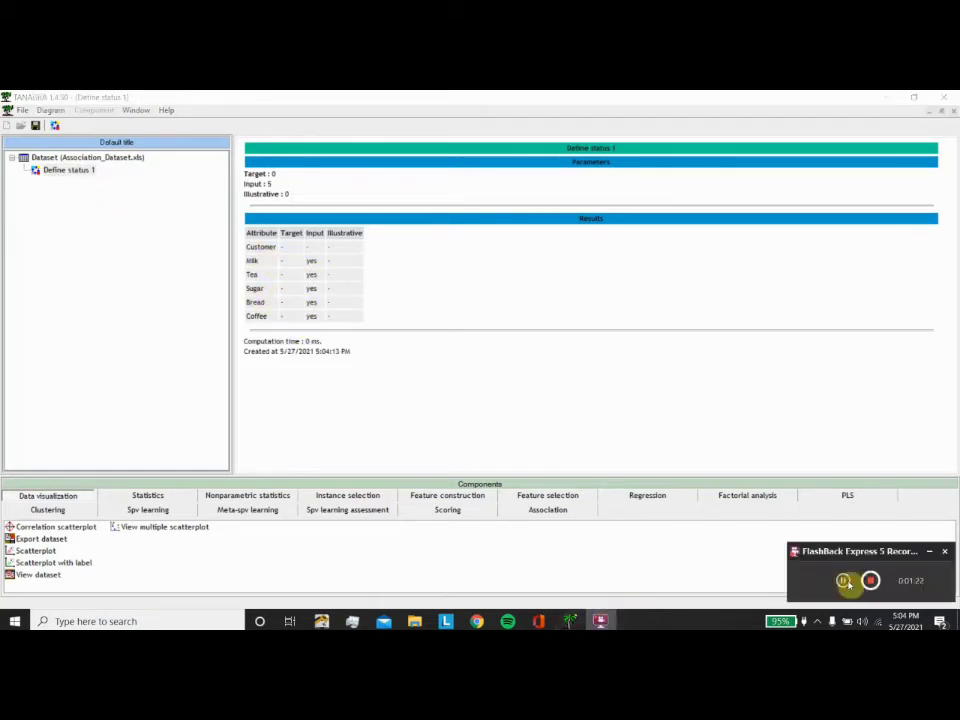
click(845, 583)
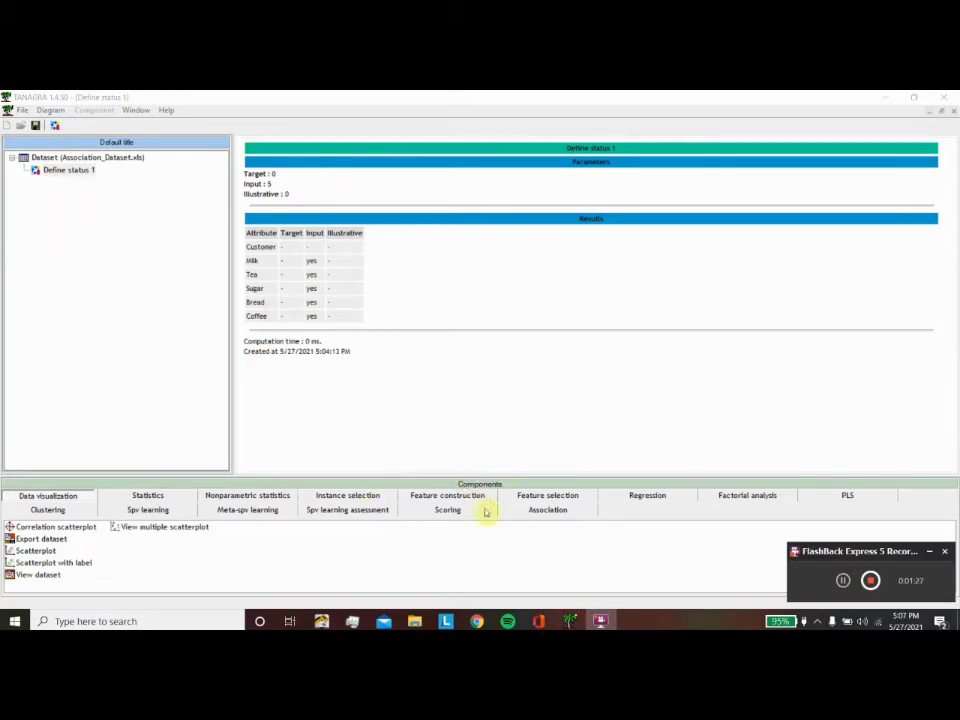
Add a Frequent Itemsets association component under Define status 1.
click(548, 510)
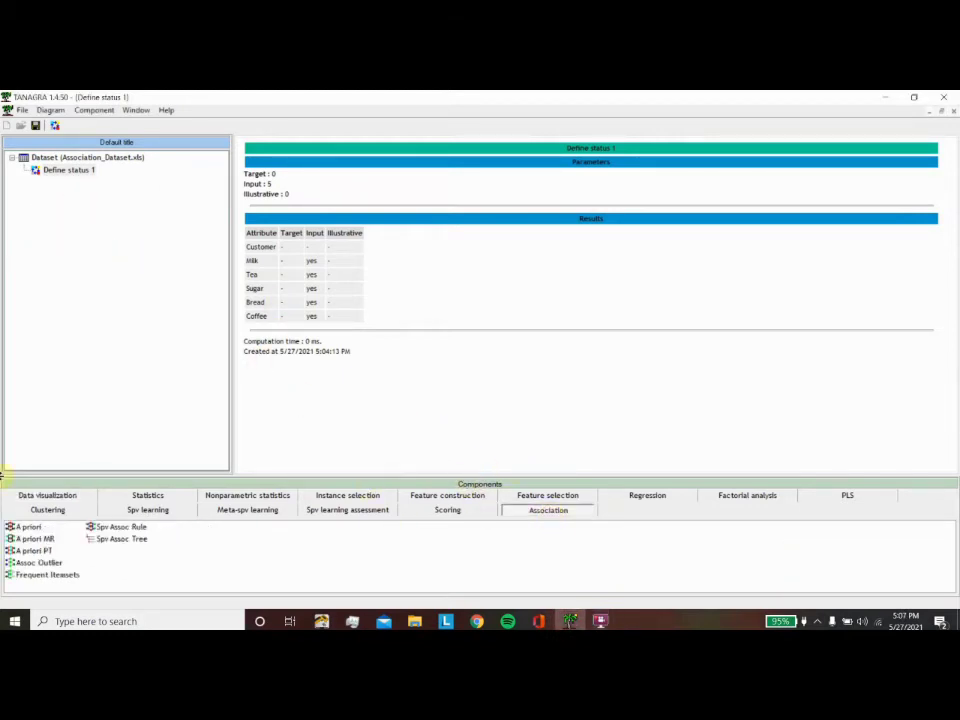
click(66, 172)
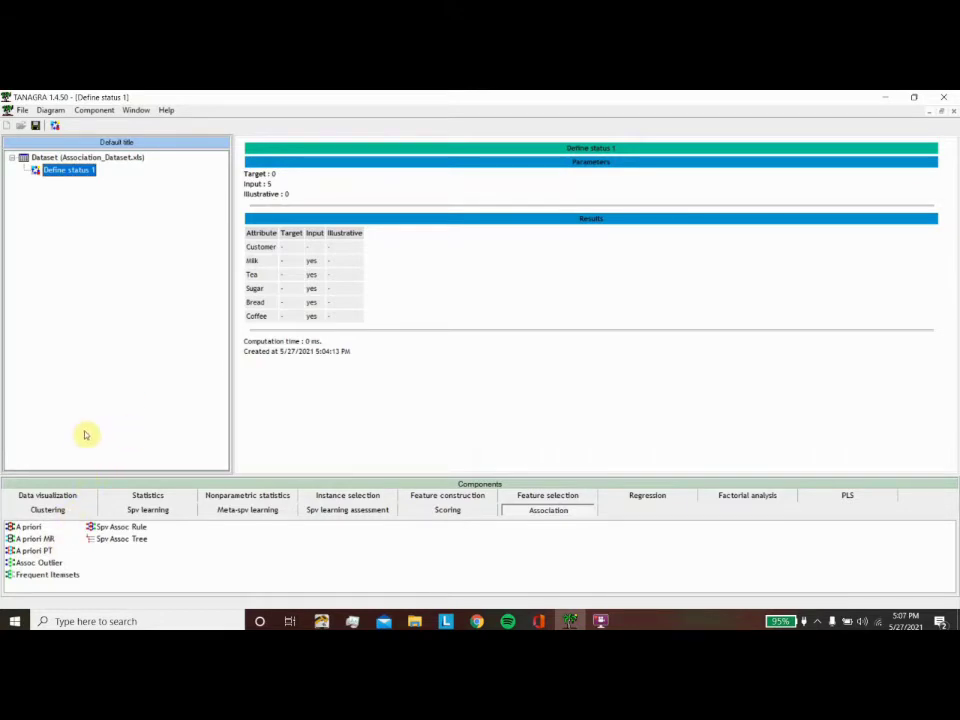
drag(52, 578, 92, 170)
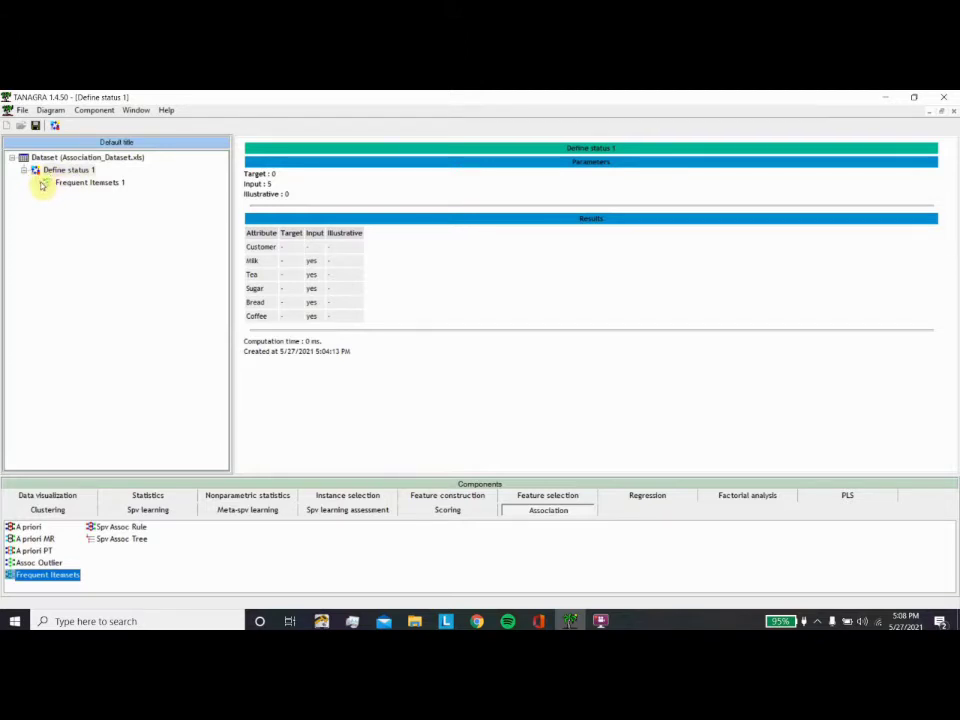
Configure Frequent Itemsets 1 with min support 0.20, min length 1 and max length 6, keeping max support 1 and the Frequent itemset type.
click(92, 184)
right_click(92, 184)
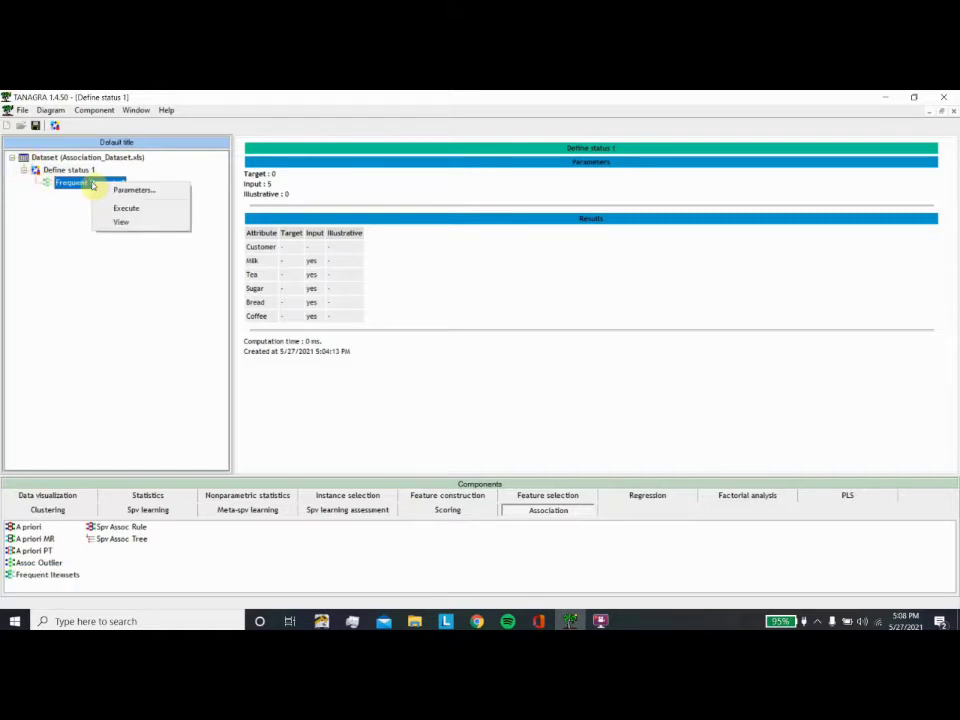
click(127, 191)
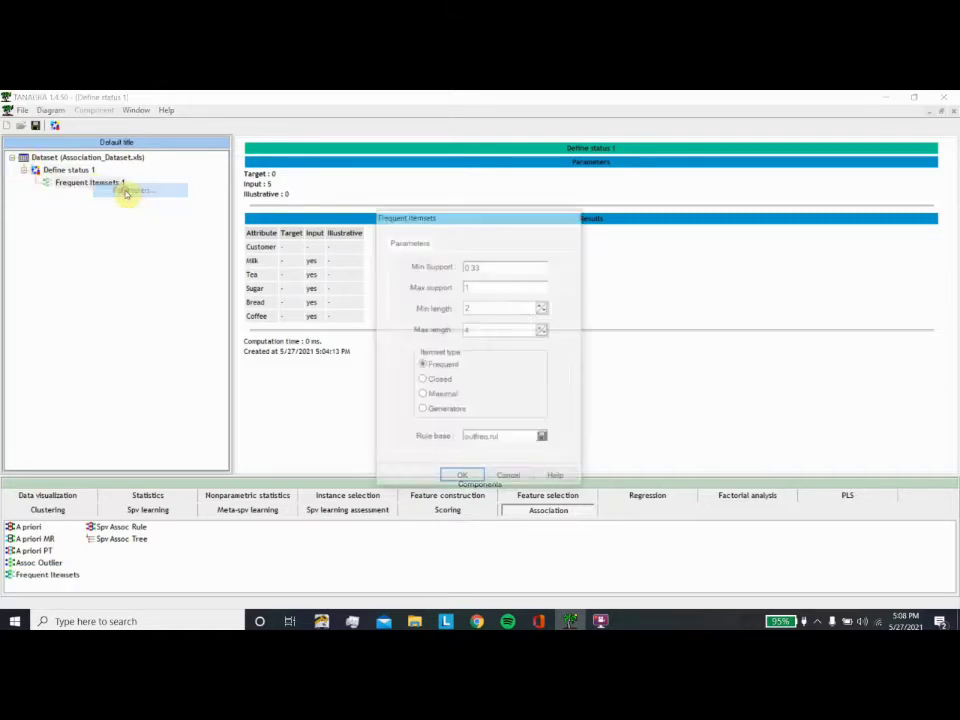
click(487, 265)
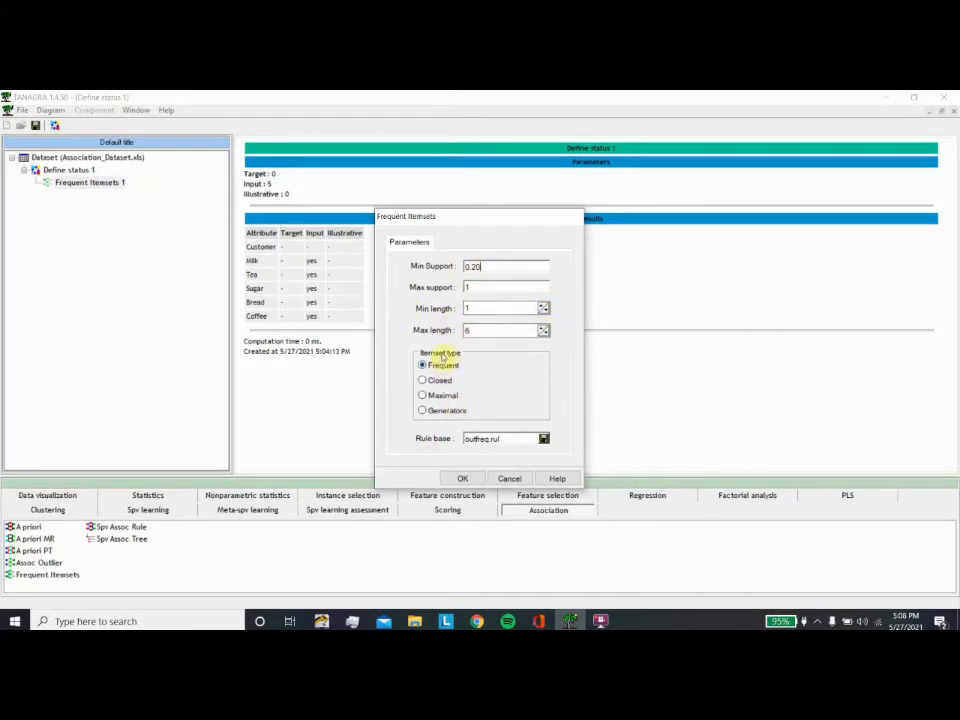
click(463, 479)
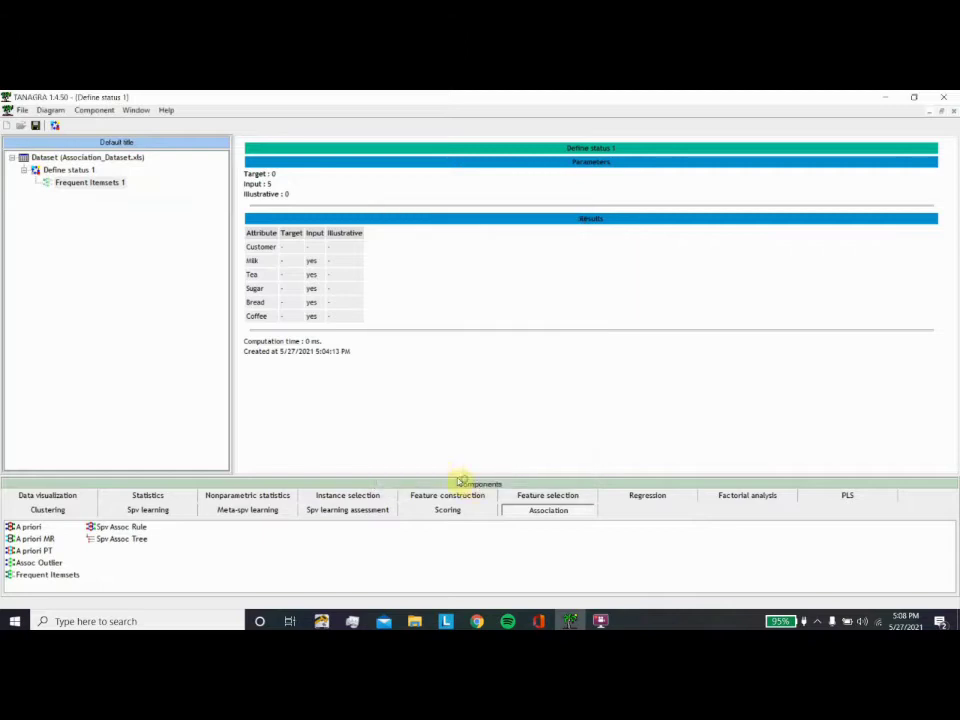
Execute Frequent Itemsets 1 and view the list of itemsets with their support.
click(97, 183)
right_click(99, 184)
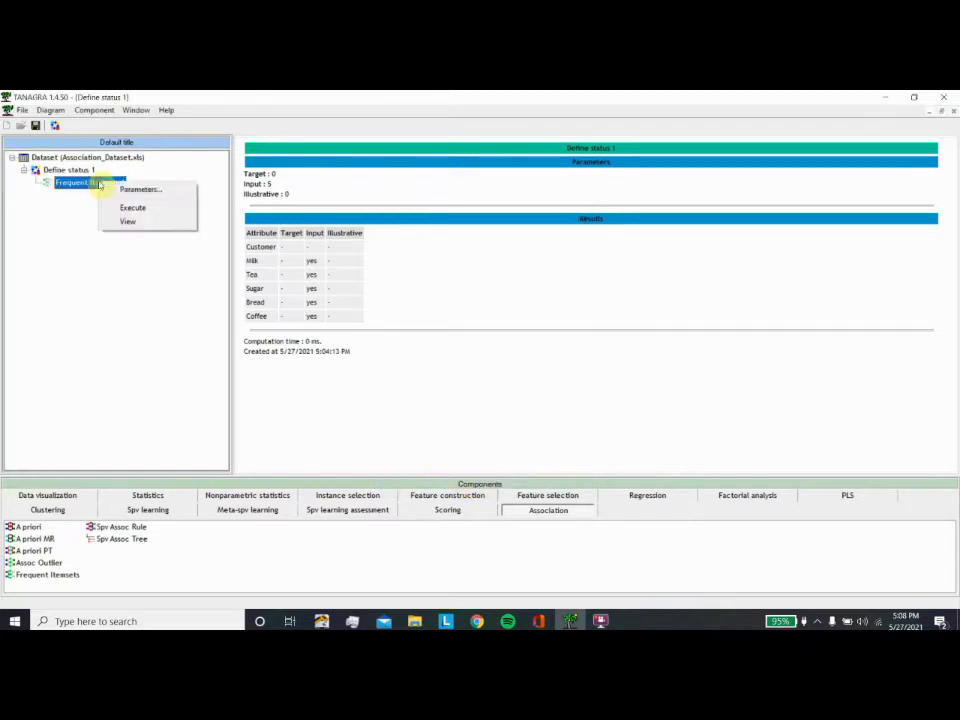
click(122, 208)
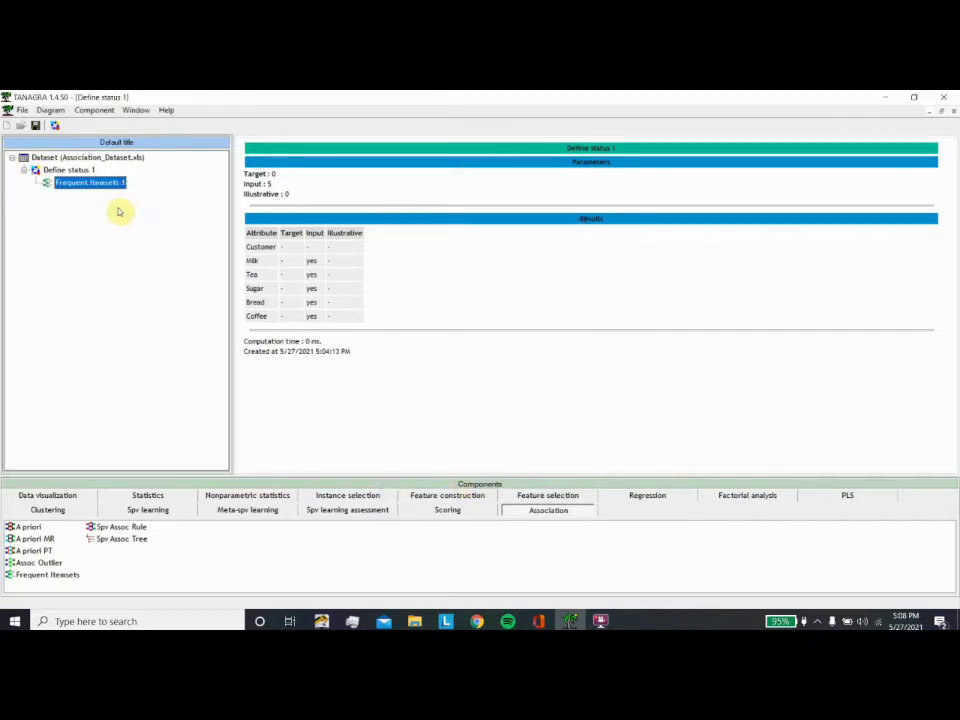
click(600, 621)
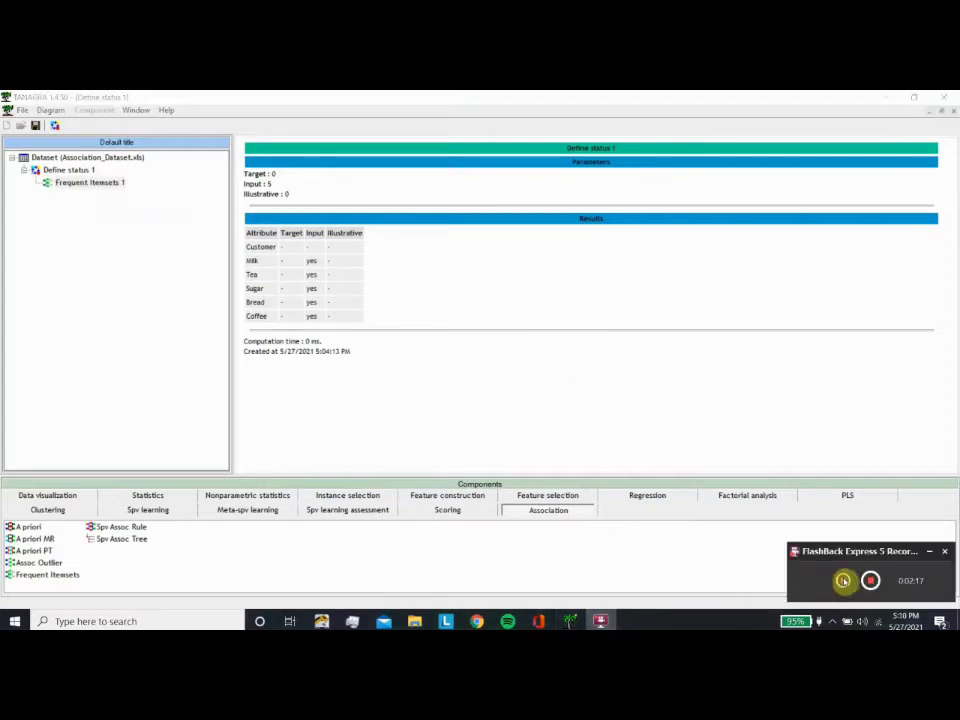
right_click(112, 184)
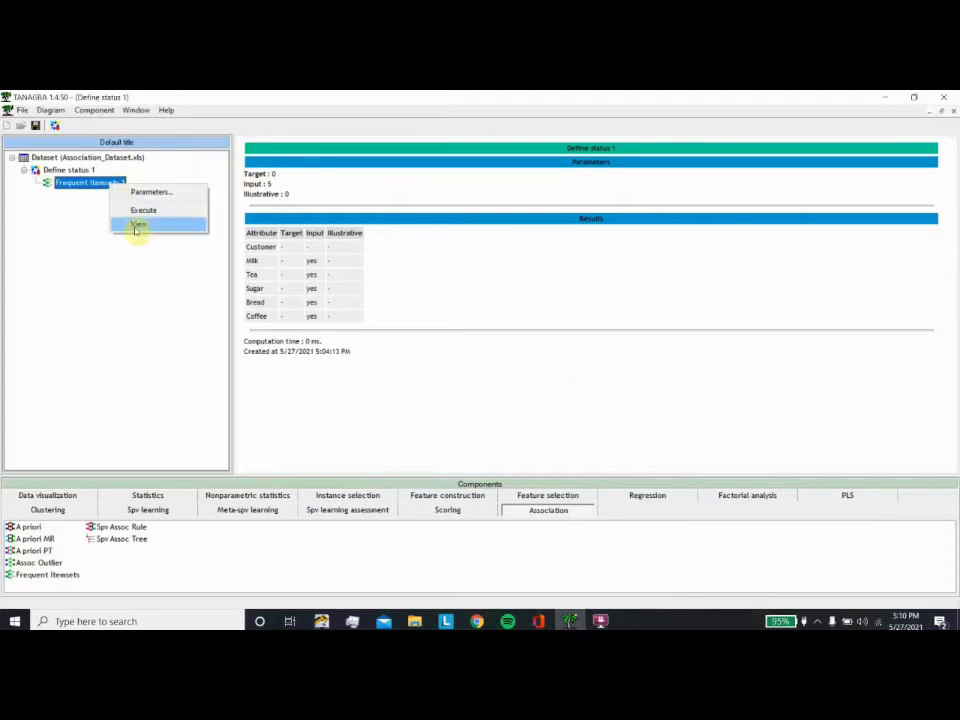
click(139, 226)
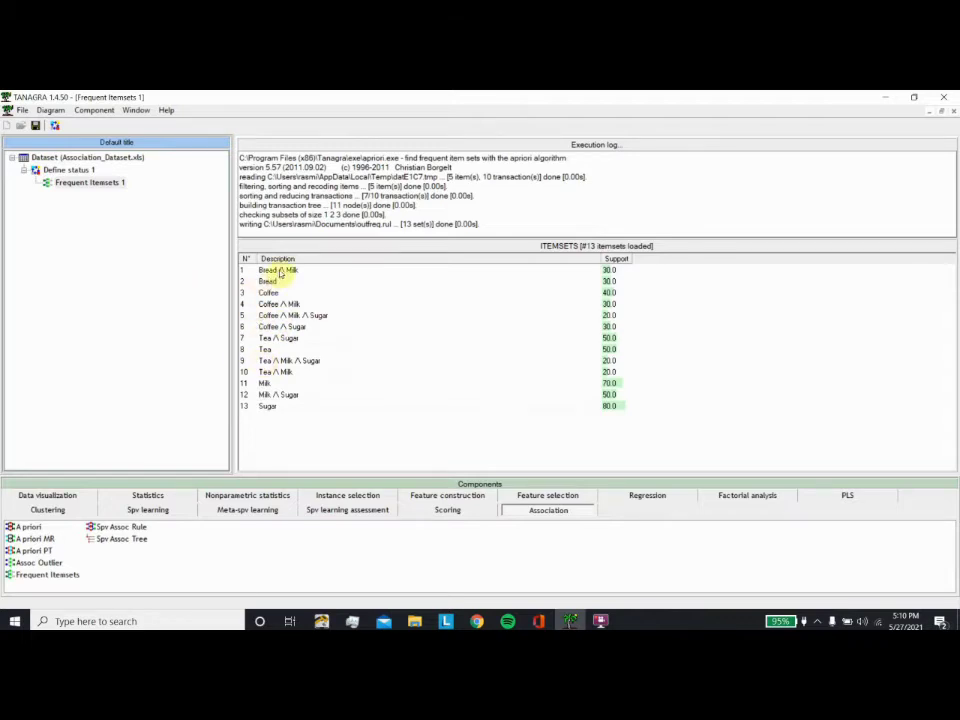
Set both min length and max length of Frequent Itemsets 1 to 3, then execute it and view the itemsets.
right_click(107, 182)
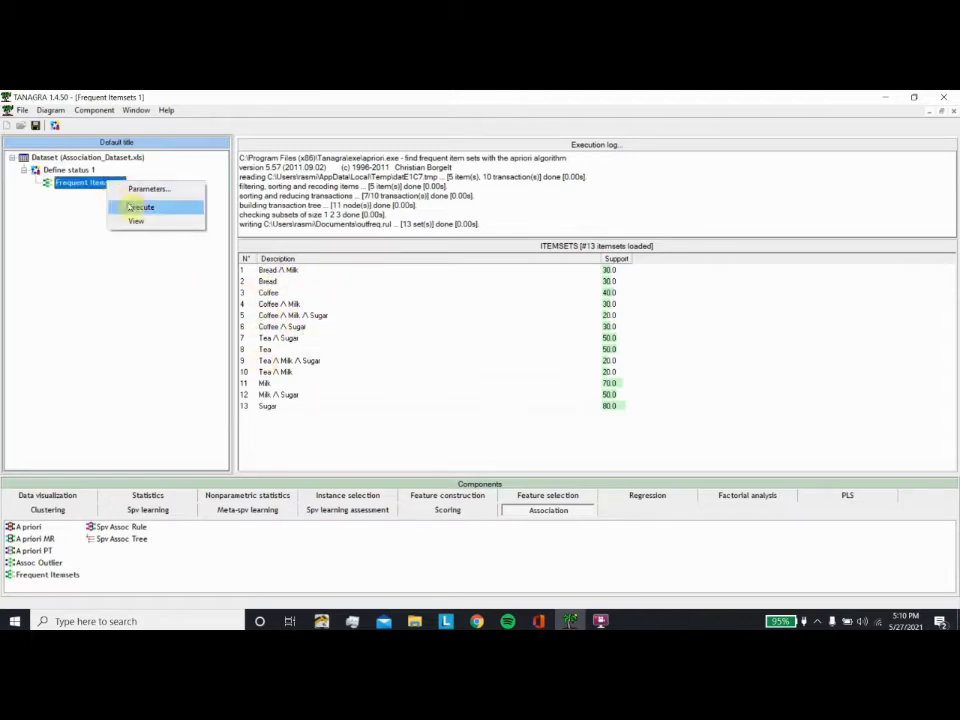
click(141, 188)
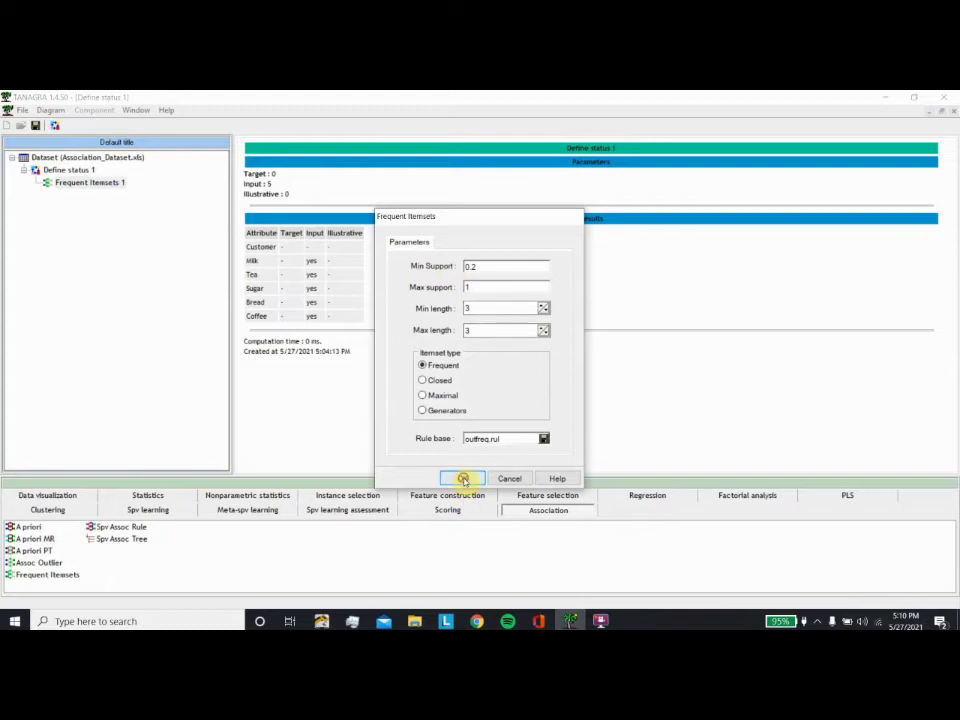
click(462, 478)
right_click(88, 184)
click(105, 209)
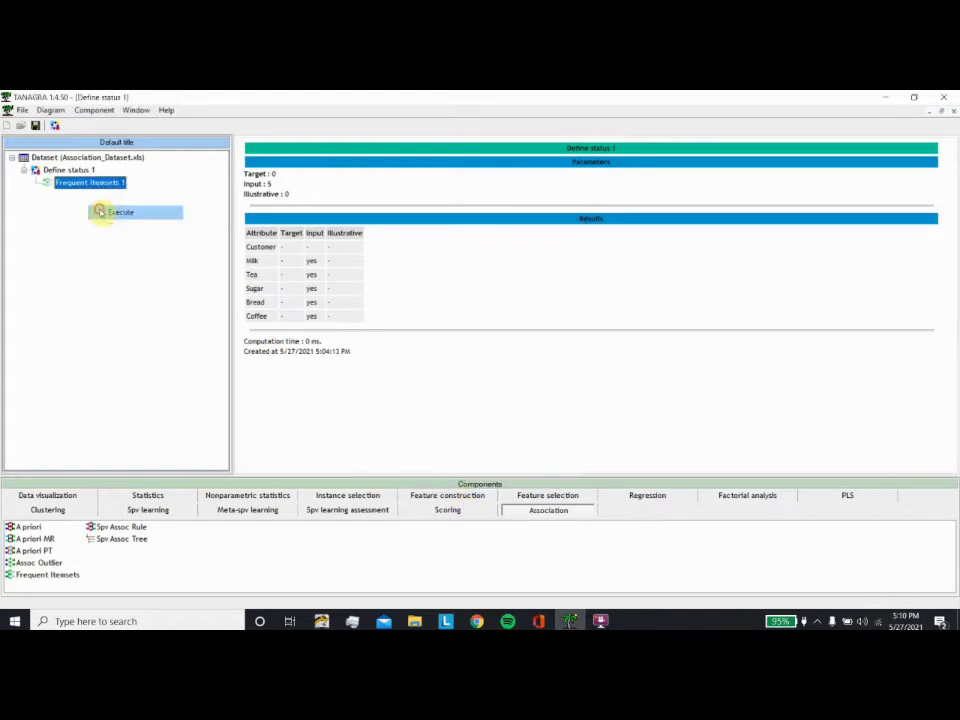
right_click(96, 184)
click(118, 221)
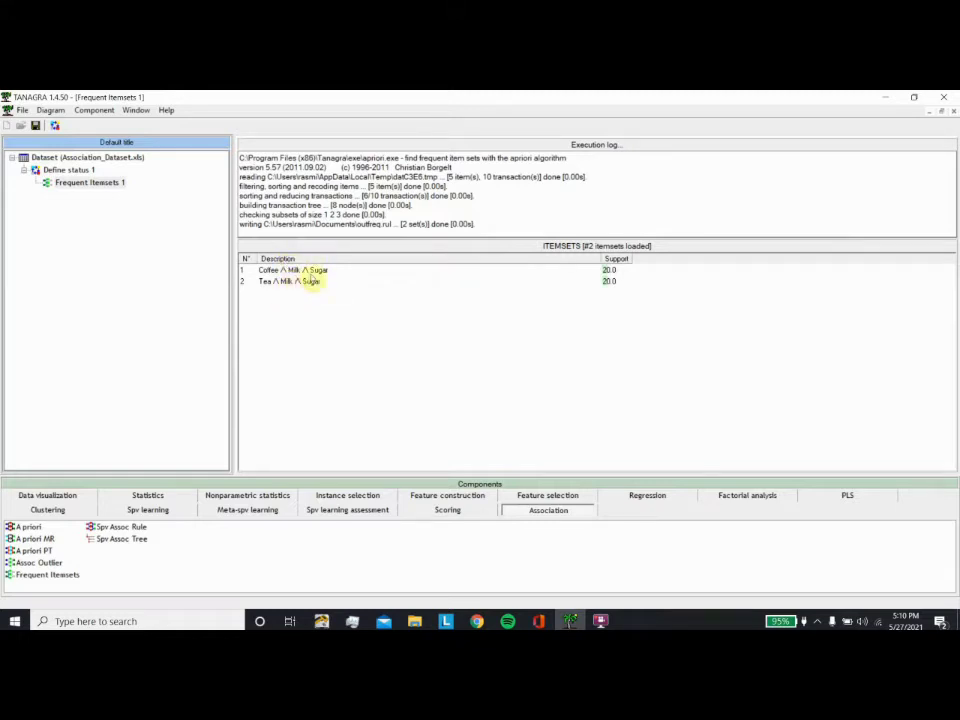
Set Frequent Itemsets 1 to min length 1 and max length 6, then execute it and view the itemsets.
right_click(106, 184)
click(145, 190)
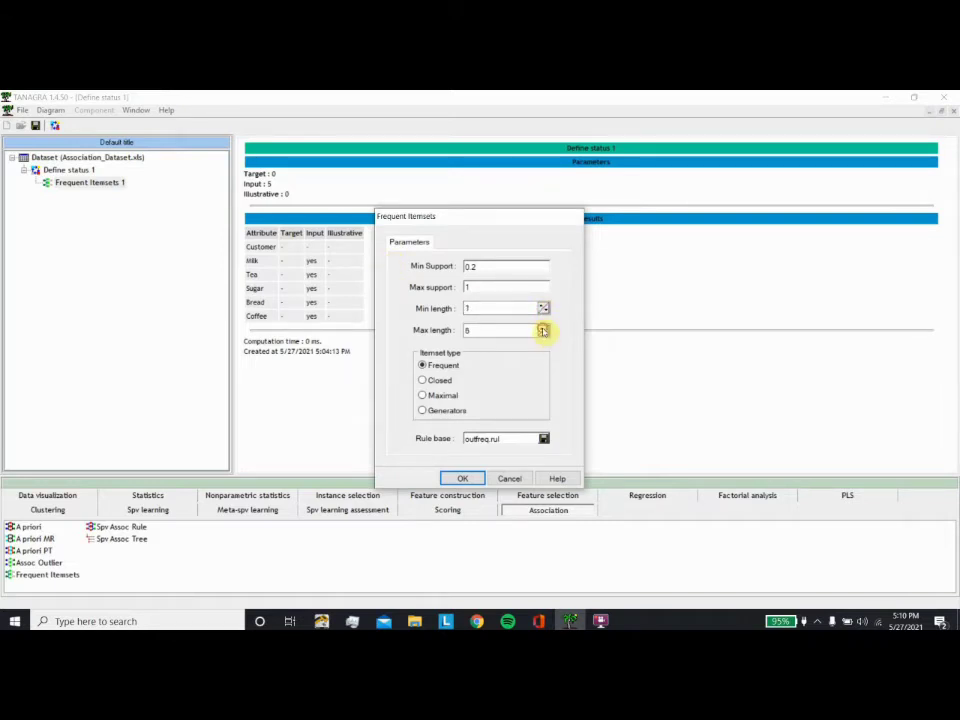
click(462, 479)
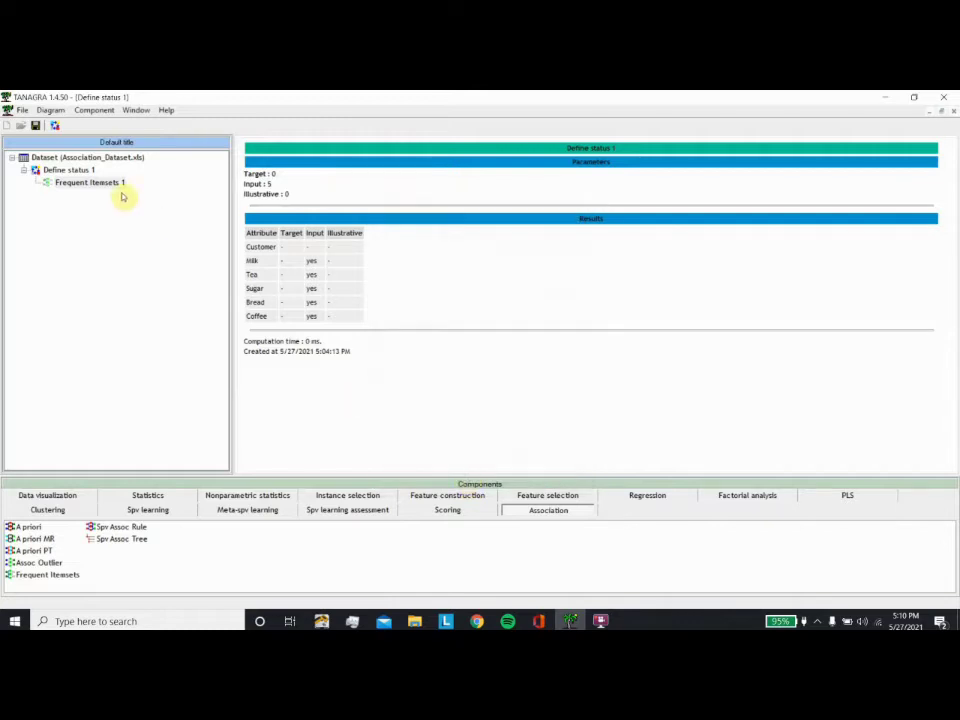
right_click(112, 183)
click(141, 206)
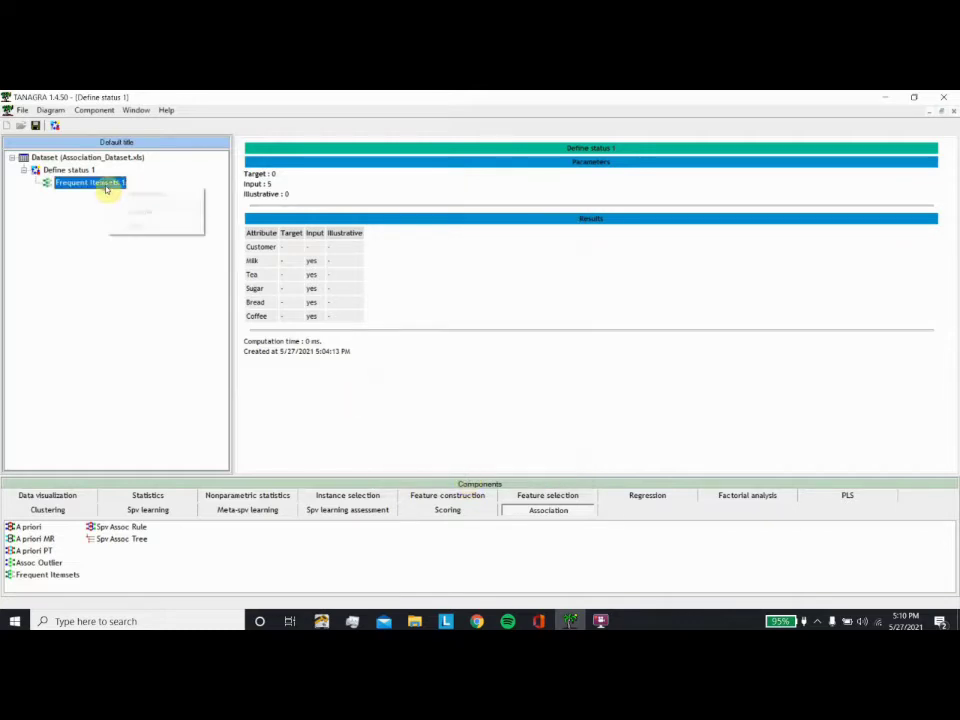
right_click(107, 186)
click(127, 224)
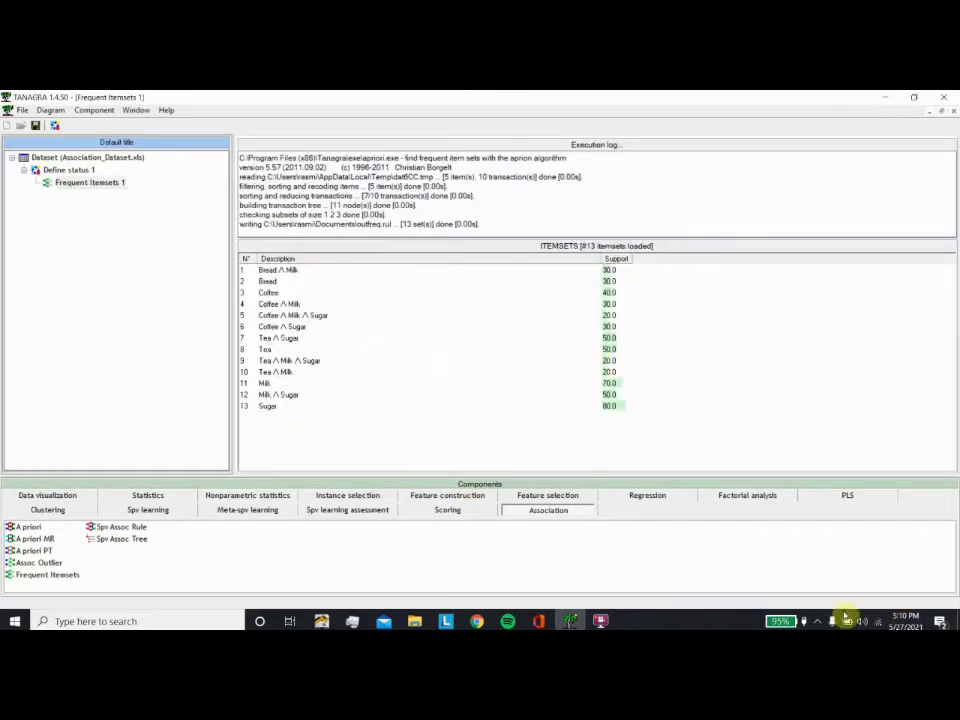
click(601, 621)
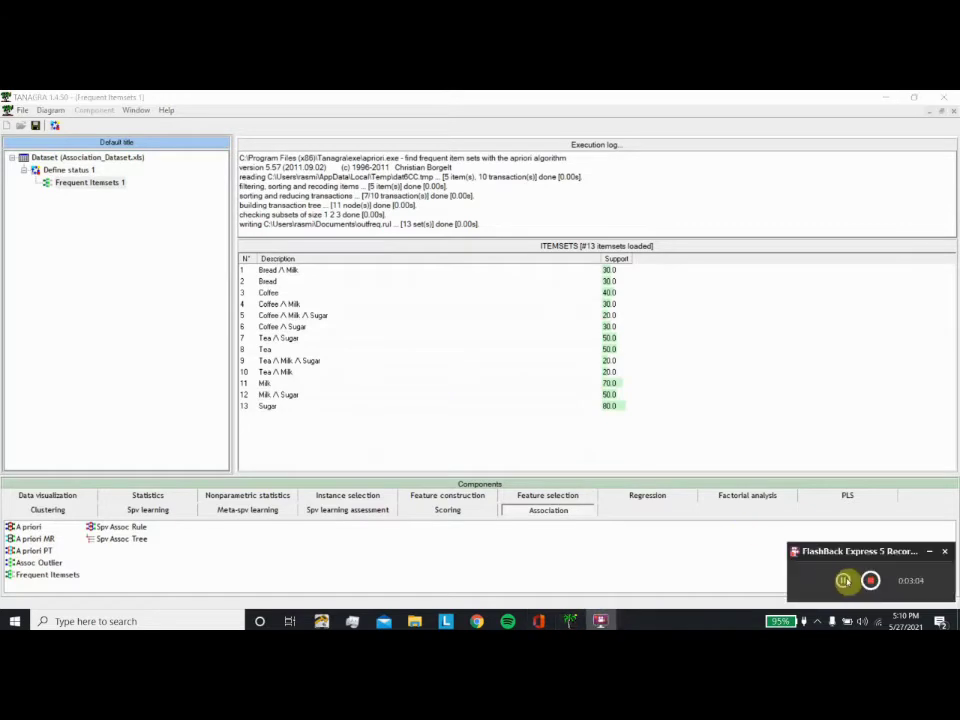
click(844, 580)
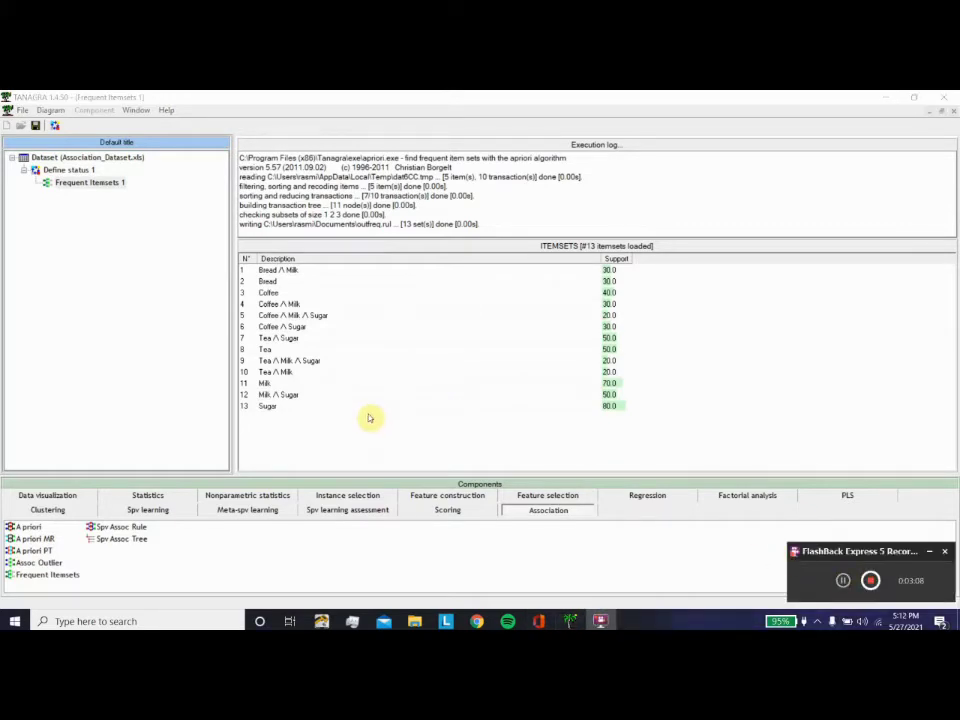
Add an A priori component under Frequent Itemsets 1 with support 0.20, confidence 0.50, max card itemsets 5 and lift 0.
click(27, 527)
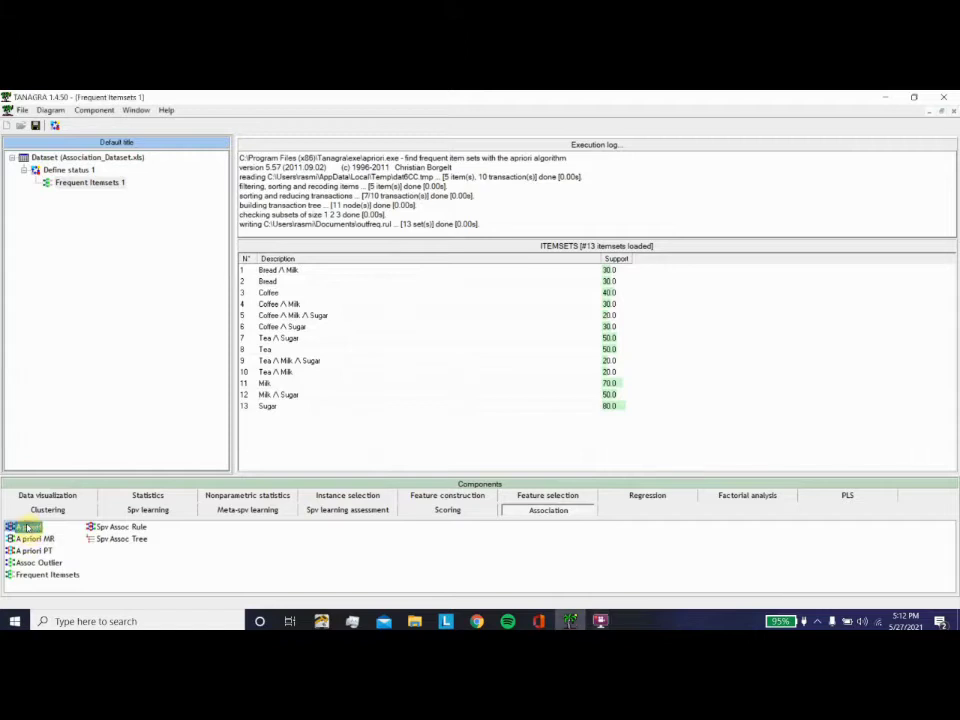
drag(27, 527, 84, 196)
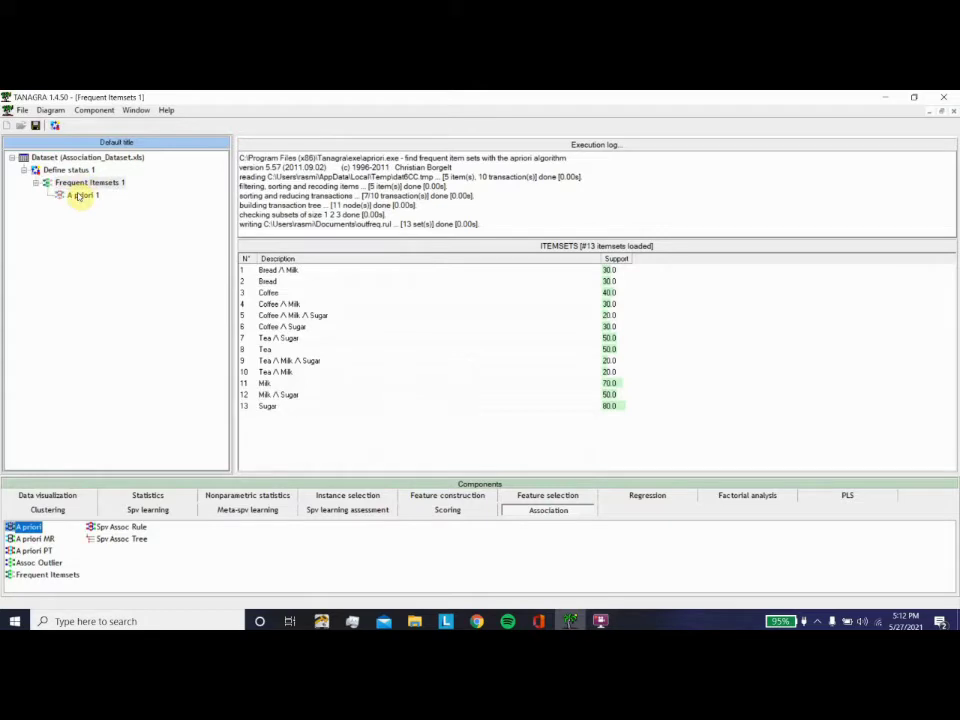
right_click(80, 196)
click(115, 201)
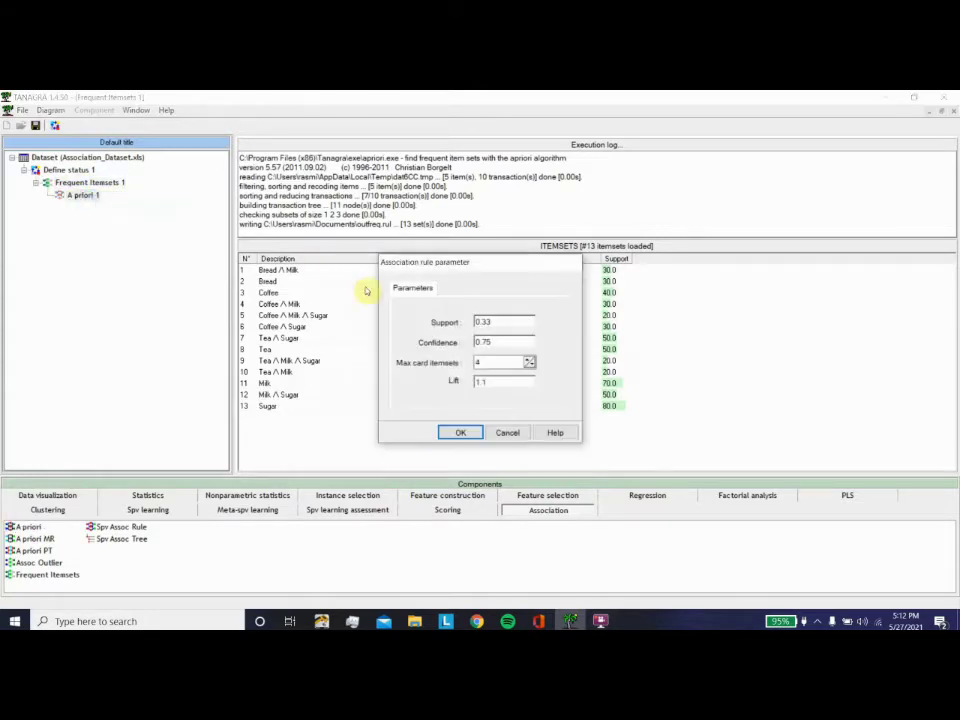
click(490, 321)
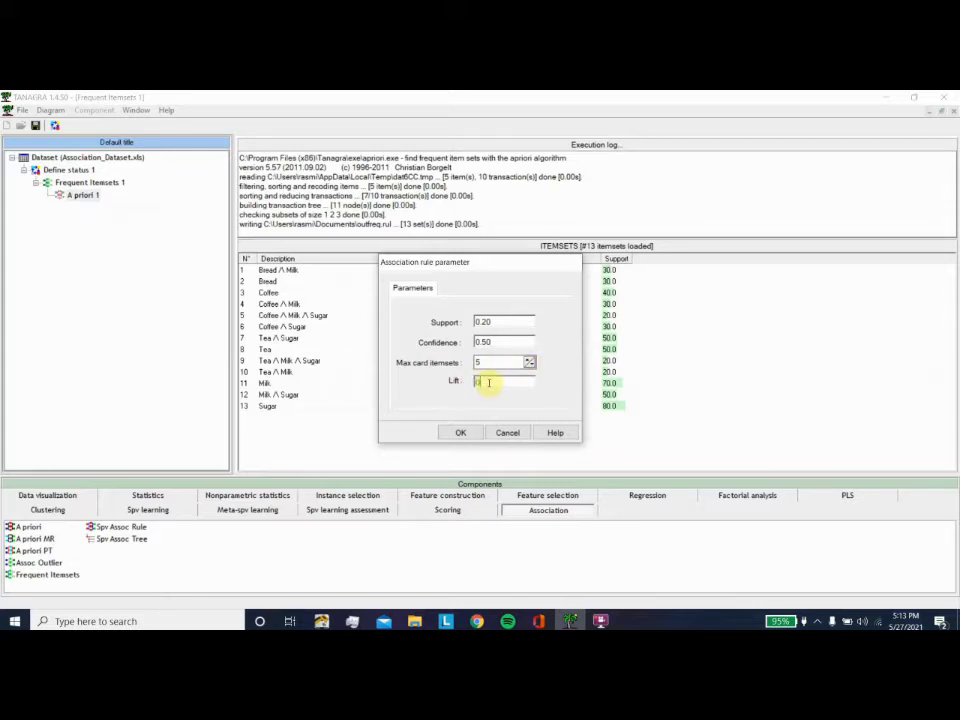
click(455, 433)
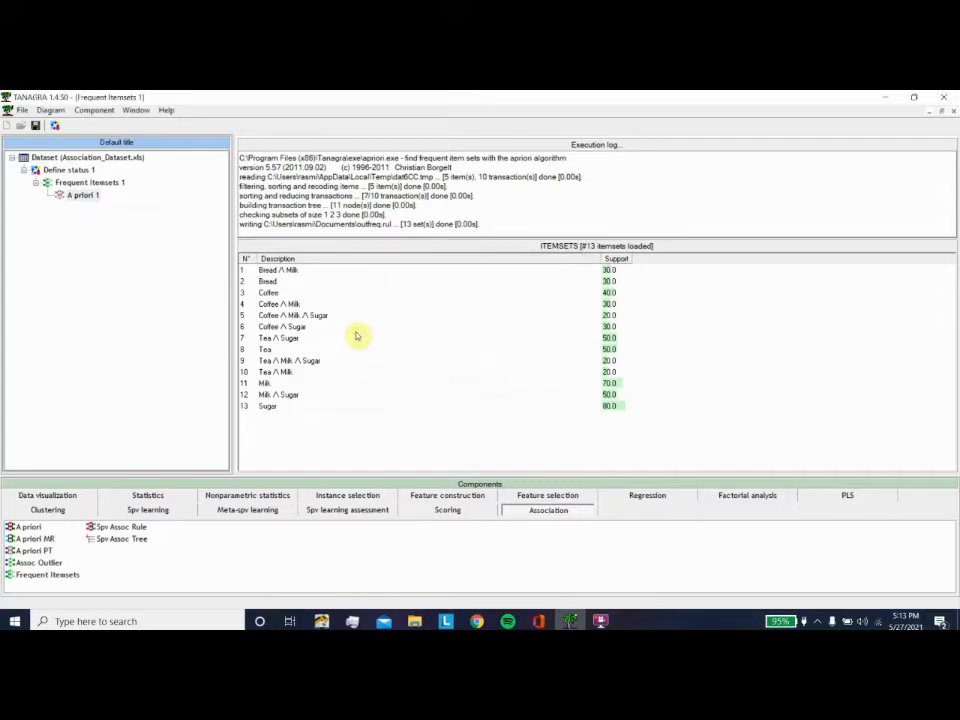
Execute A priori 1 and review its report down to the table of association rules.
right_click(70, 195)
click(112, 222)
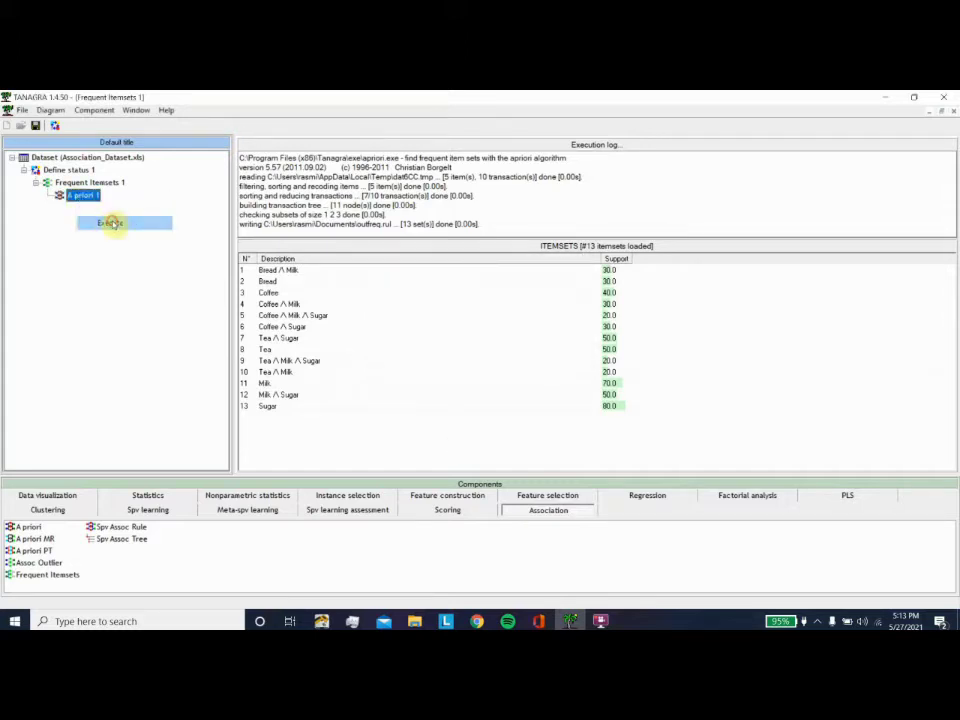
right_click(85, 195)
click(116, 231)
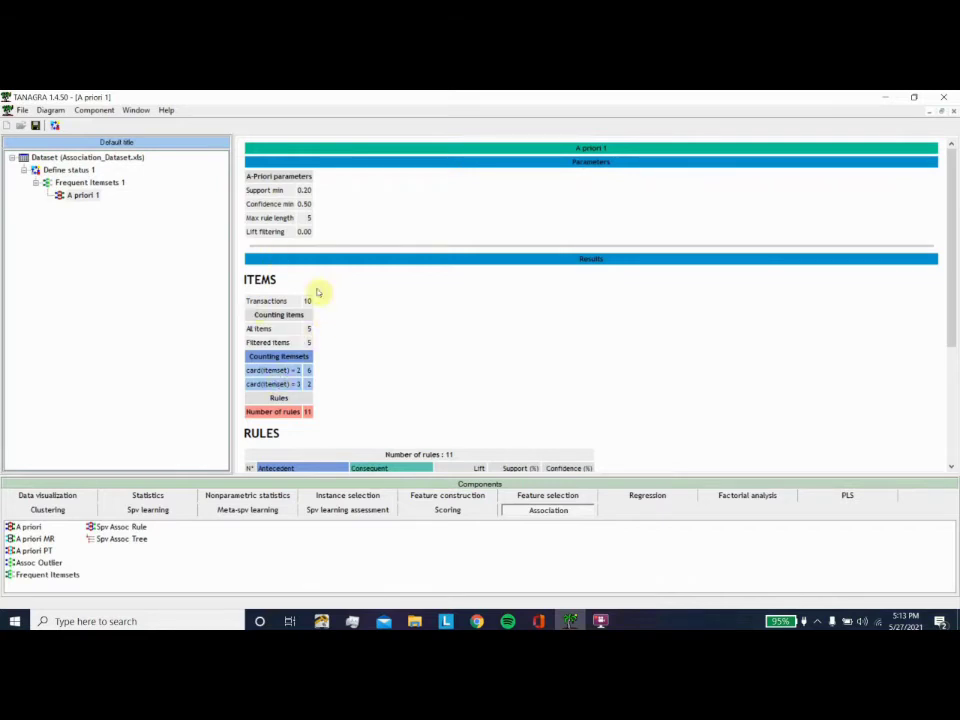
click(601, 619)
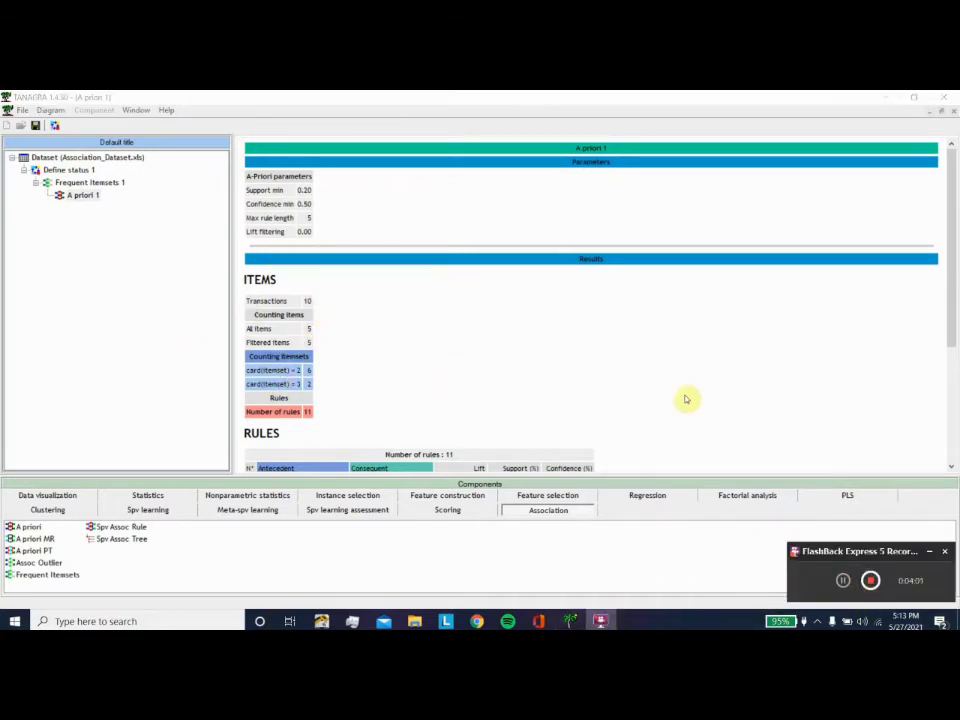
drag(953, 272, 955, 385)
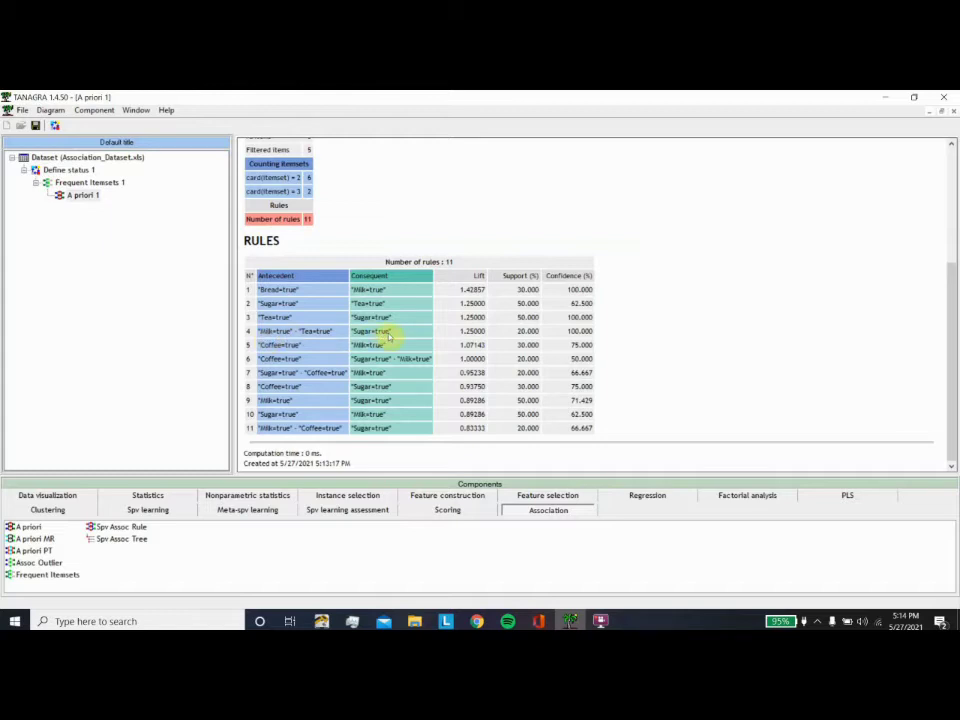
scroll(354, 364, up, 1)
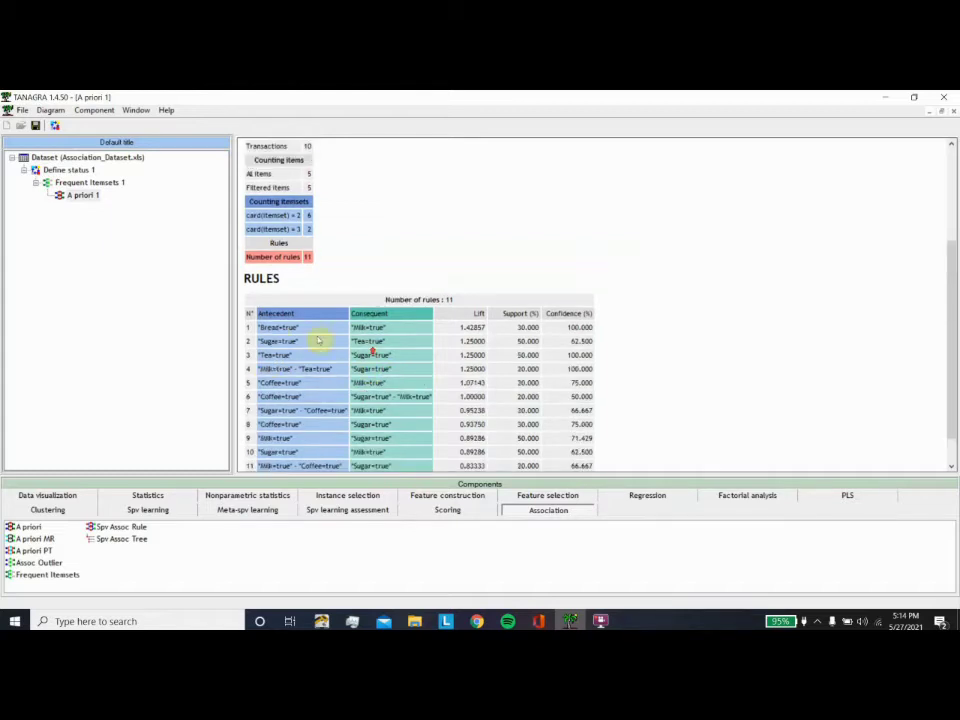
scroll(317, 339, down, 1)
scroll(332, 339, up, 1)
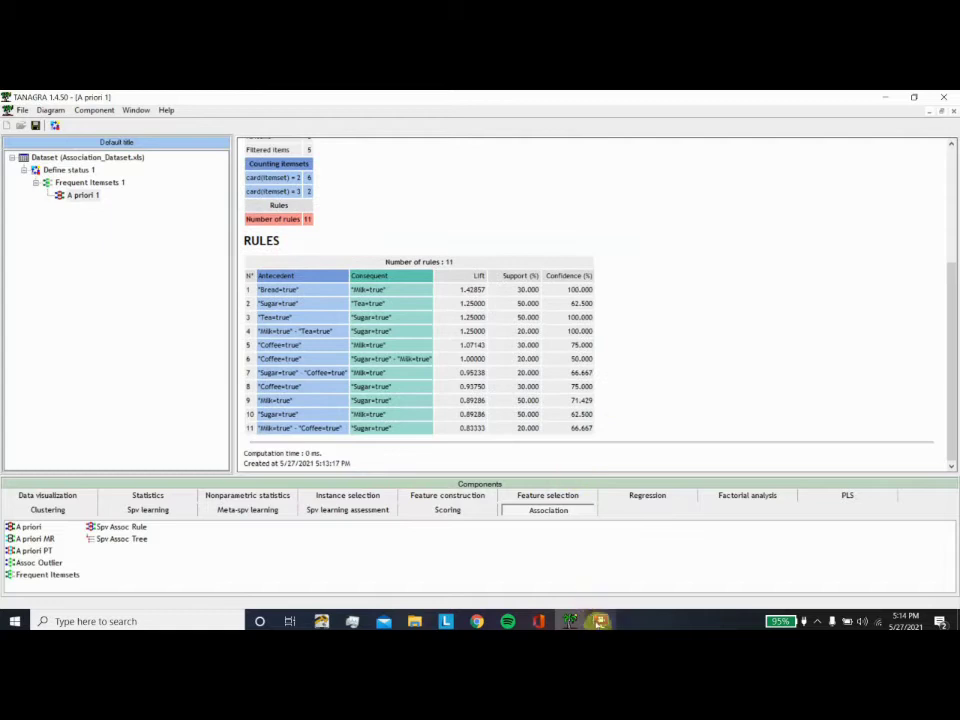
click(600, 621)
click(843, 581)
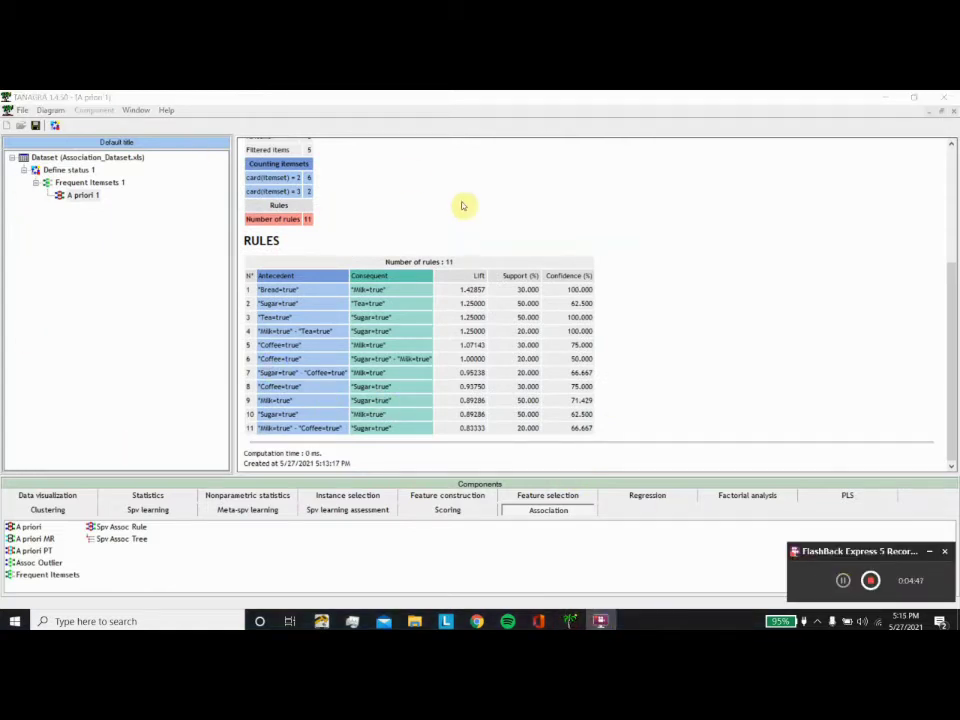
click(843, 581)
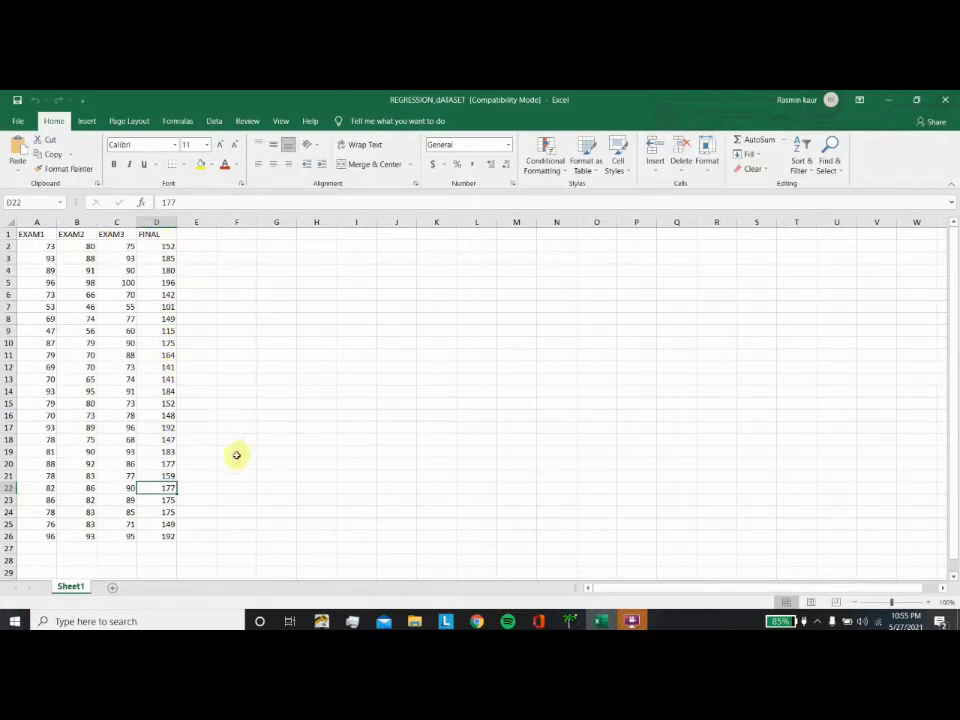
Close the REGRESSION_dATASET workbook in Excel and switch to Tanagra.
click(942, 100)
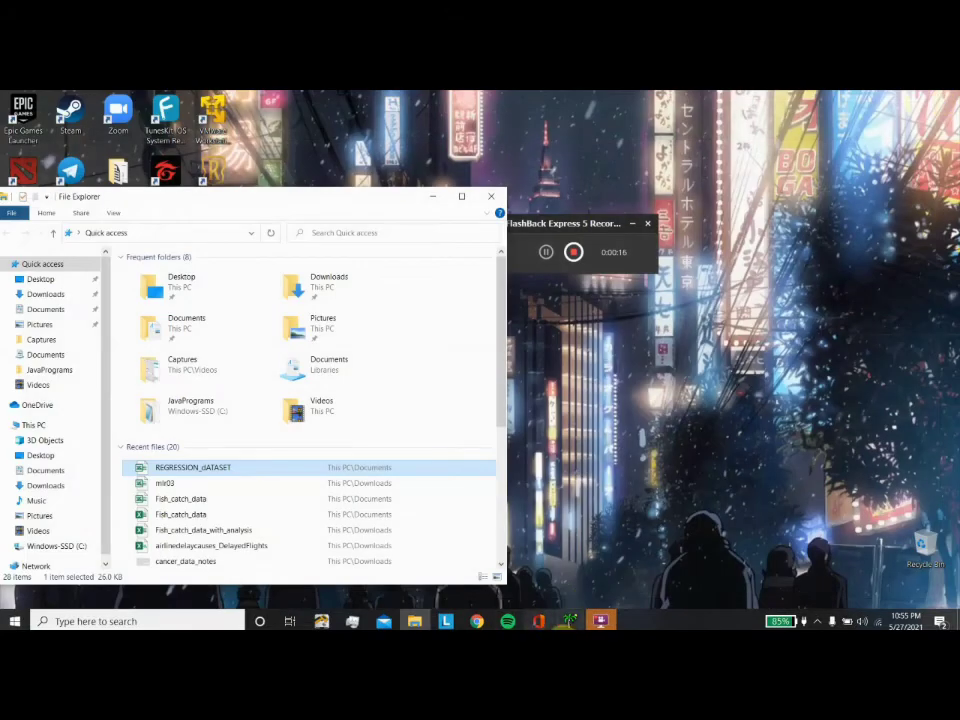
click(569, 622)
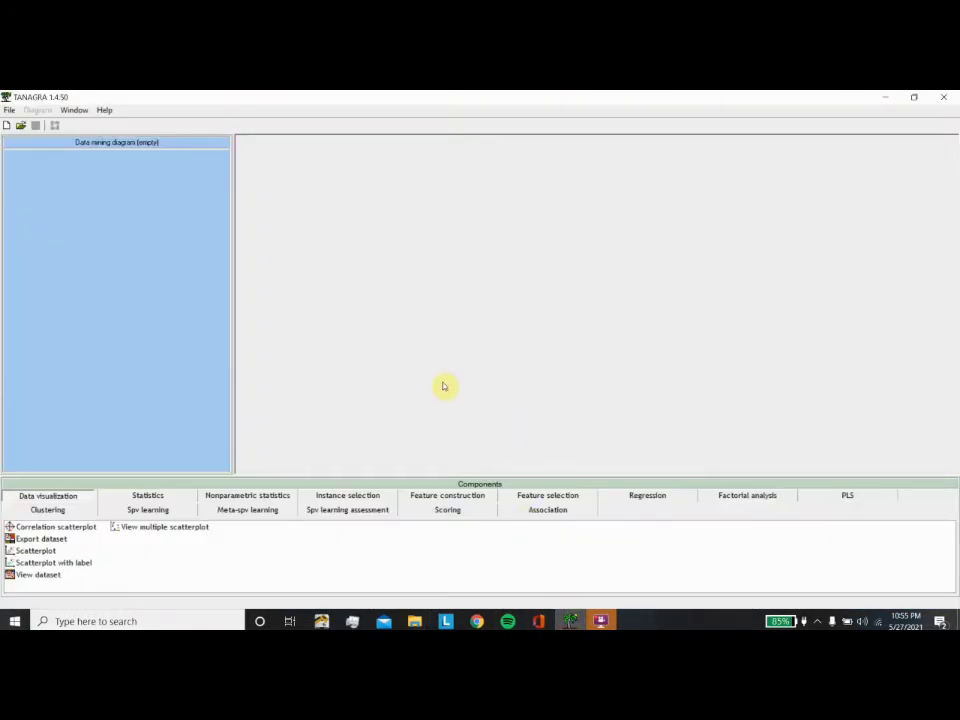
Create a new diagram from the Excel file REGRESSION_dATASET in the Documents library, keeping the default title.
click(7, 110)
click(10, 123)
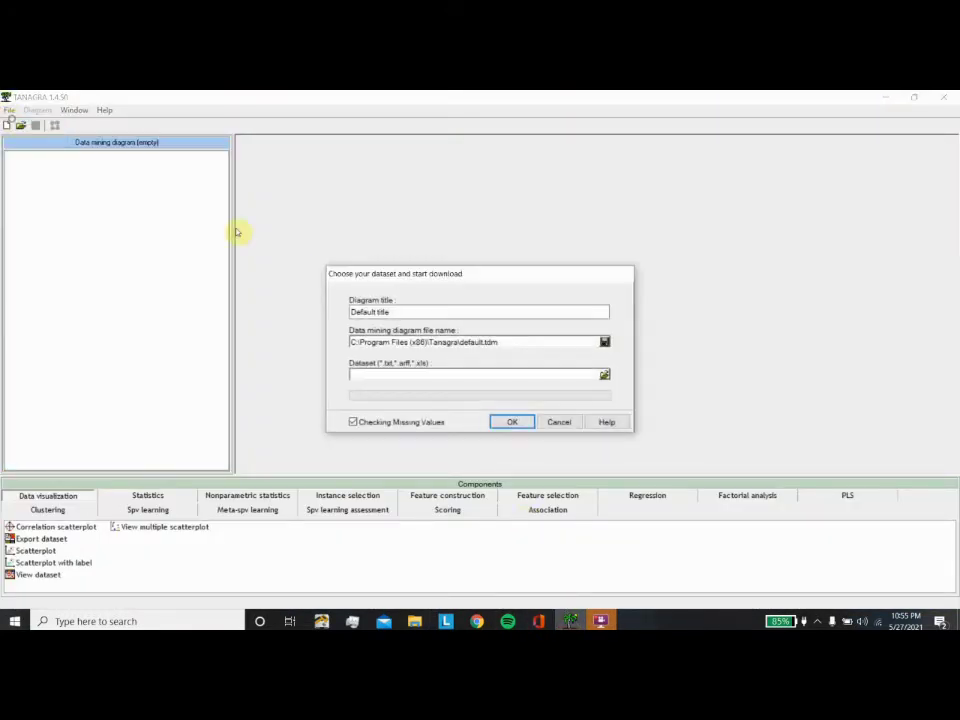
click(603, 377)
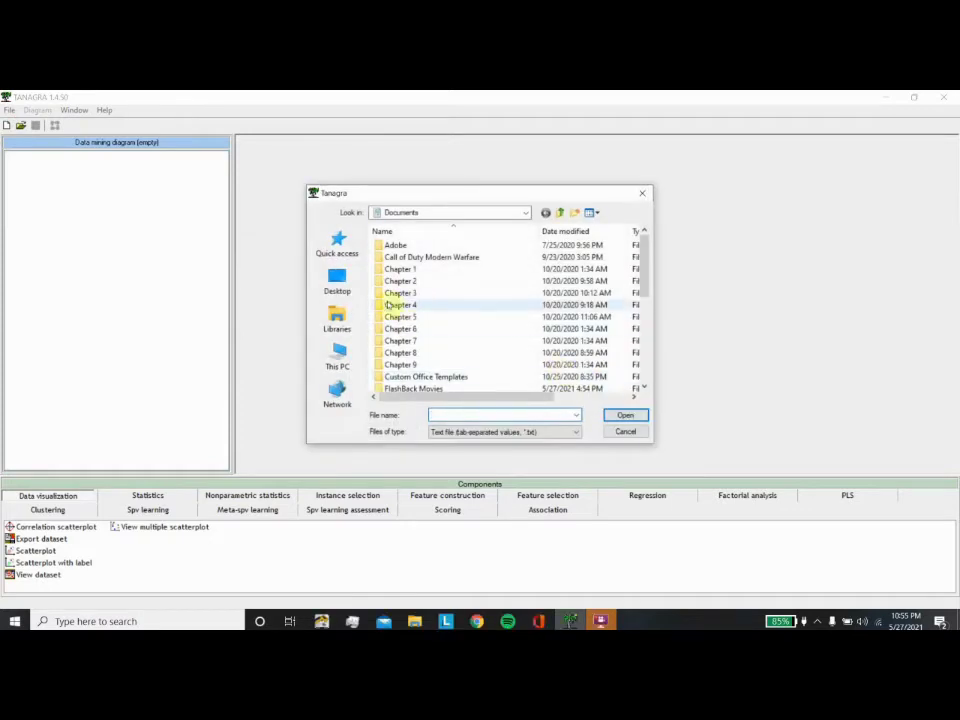
click(460, 432)
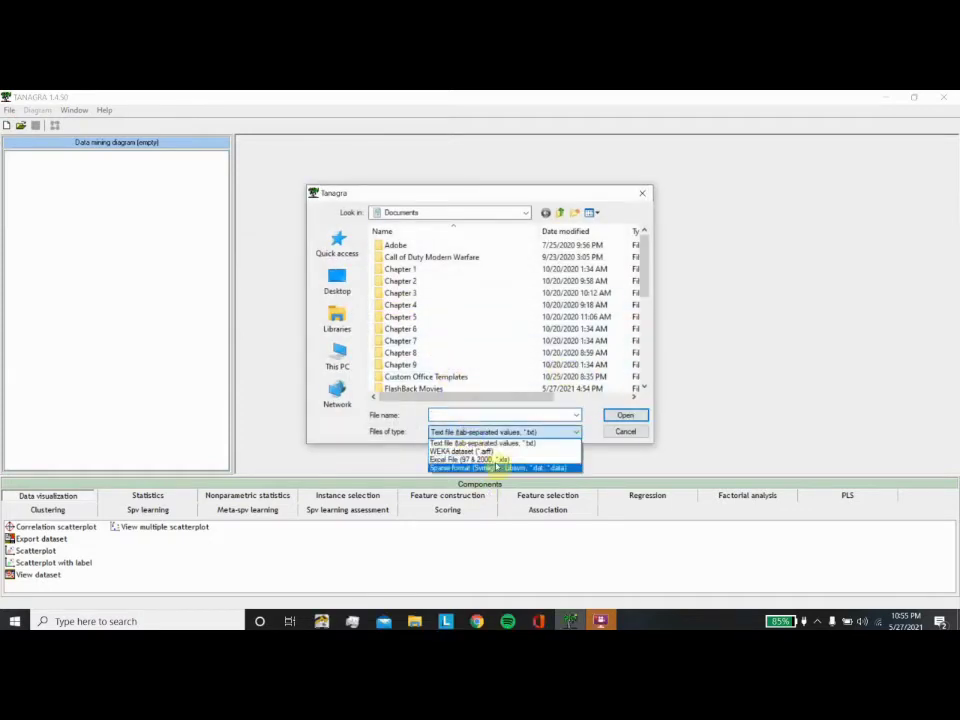
click(490, 459)
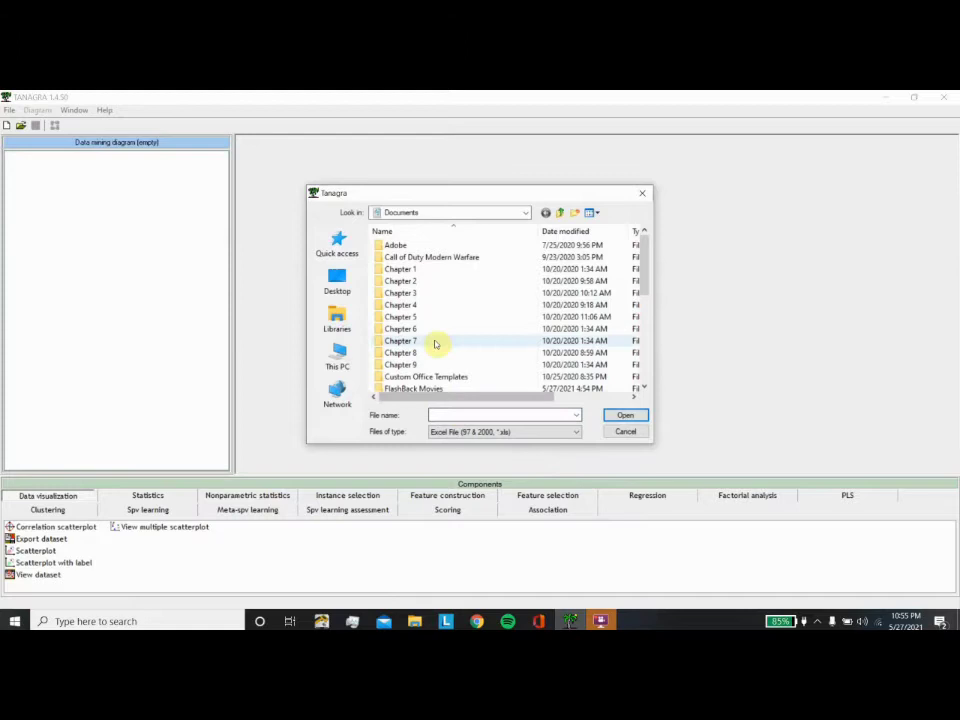
click(337, 318)
double_click(556, 245)
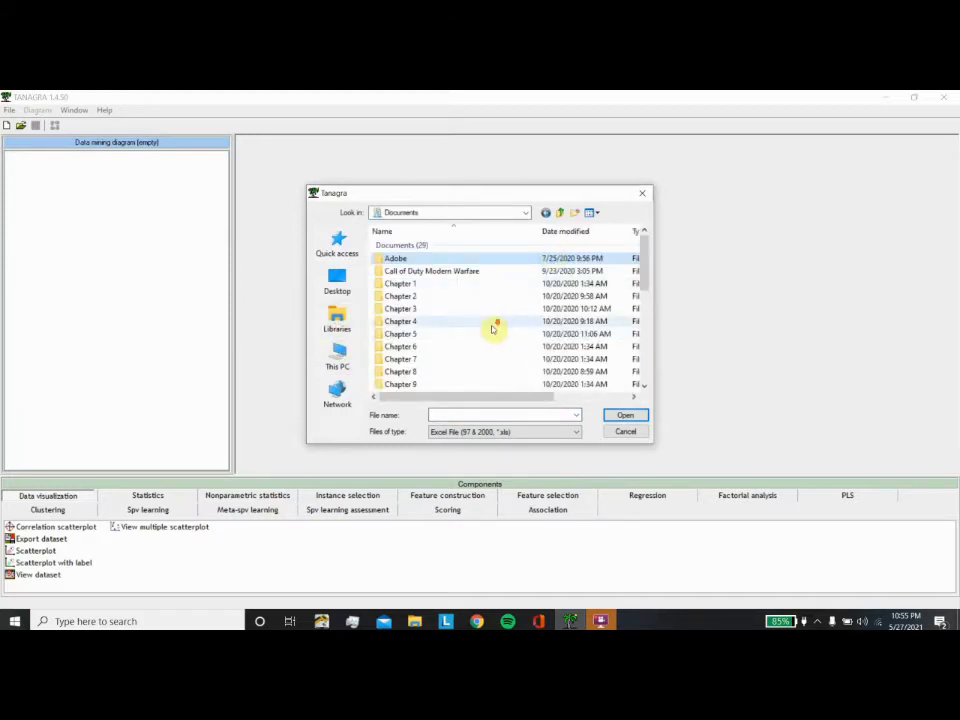
scroll(493, 328, down, 5)
click(425, 367)
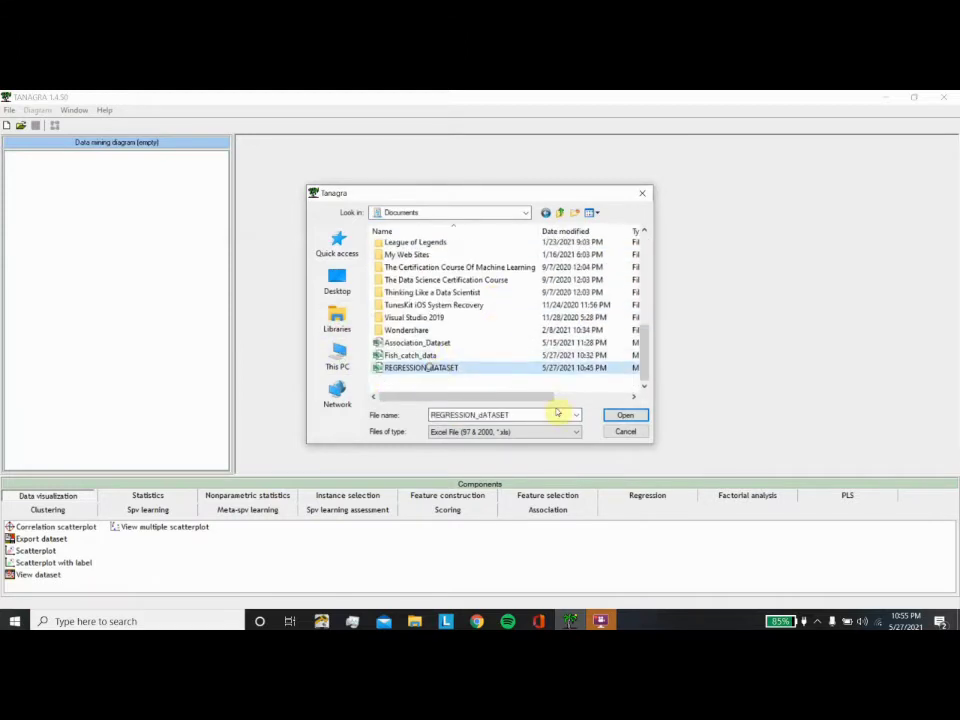
click(625, 414)
click(513, 422)
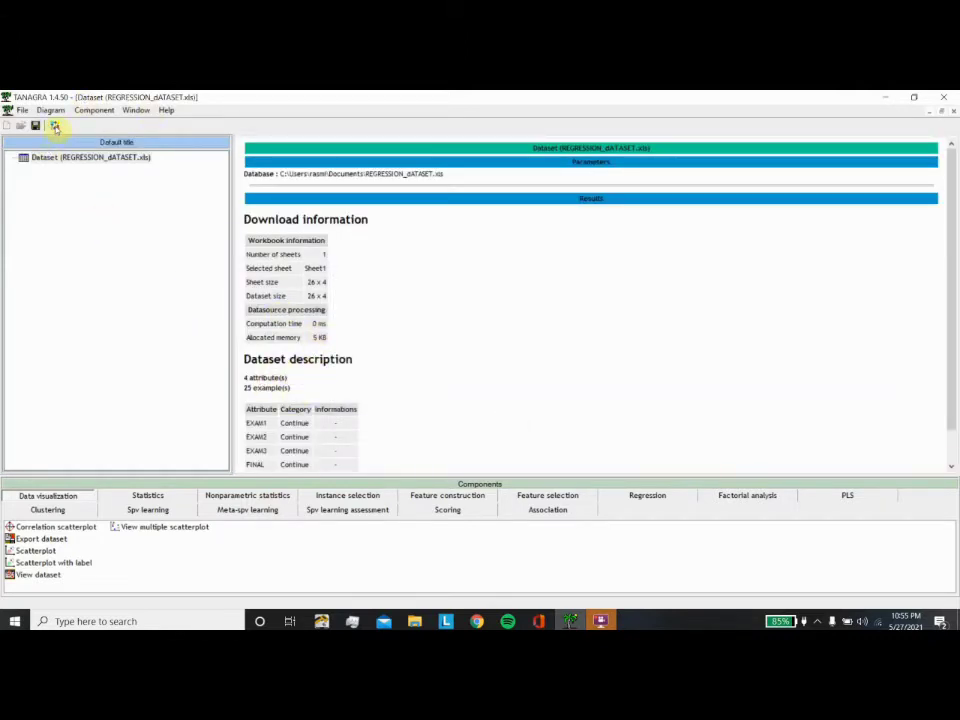
Add a Define status component to the dataset with EXAM1, EXAM2 and EXAM3 as input attributes.
click(55, 126)
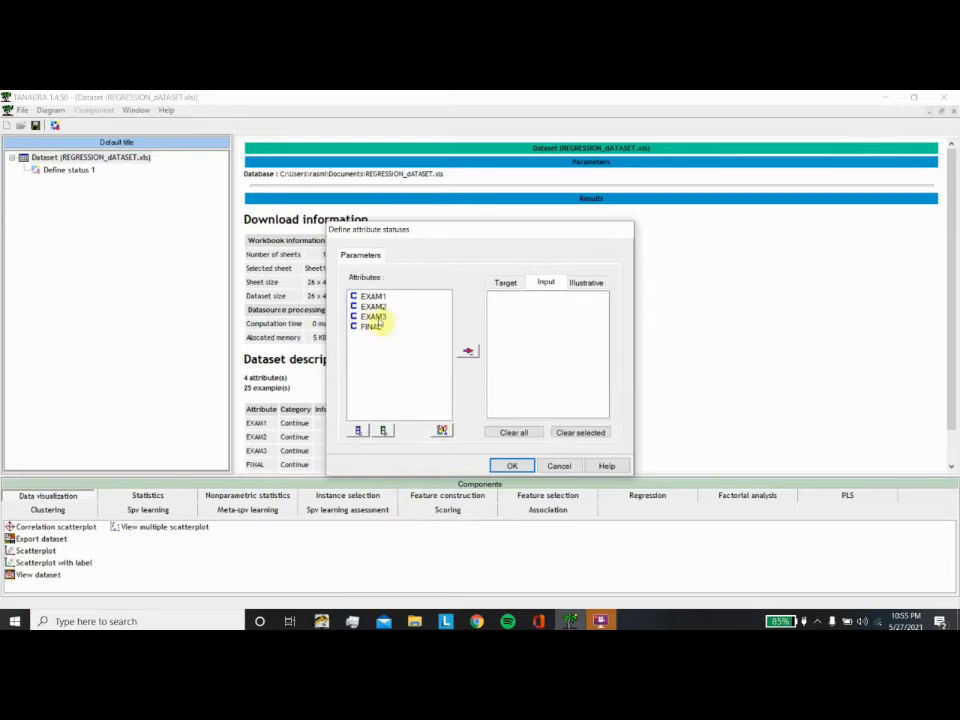
click(373, 318)
shift+click(352, 297)
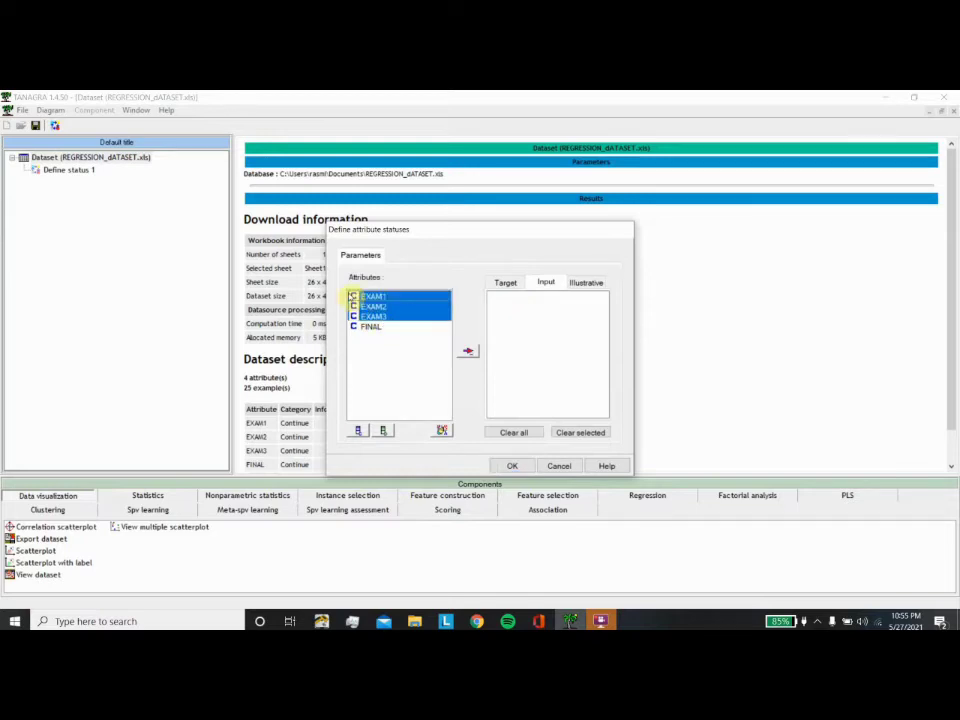
click(468, 351)
click(511, 467)
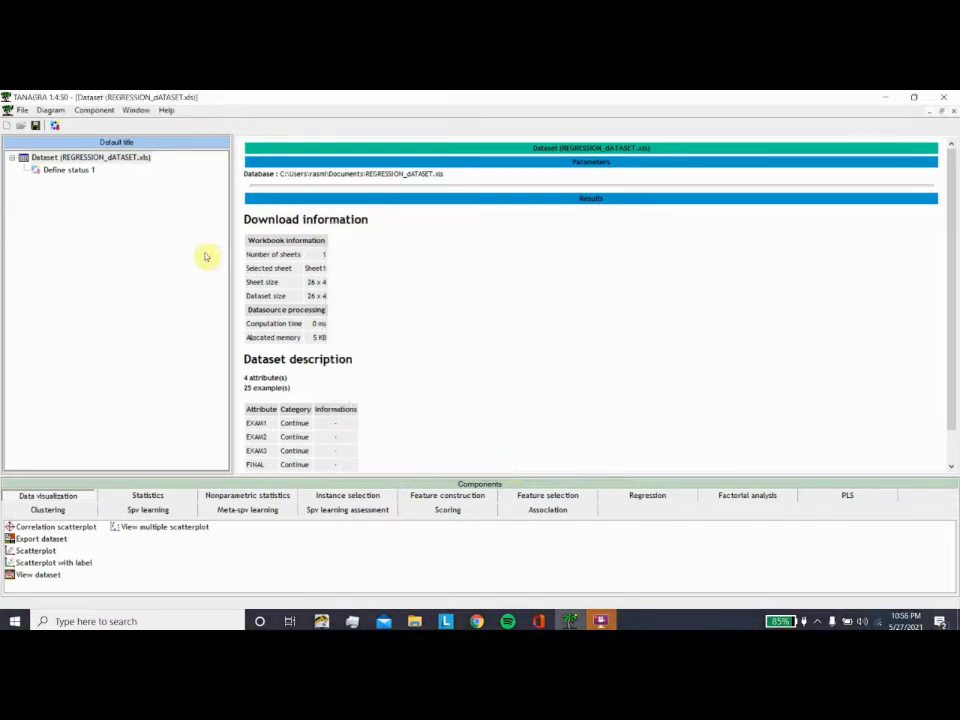
Try to set FINAL as the target attribute of Define status 1 and view the attribute statuses.
click(82, 171)
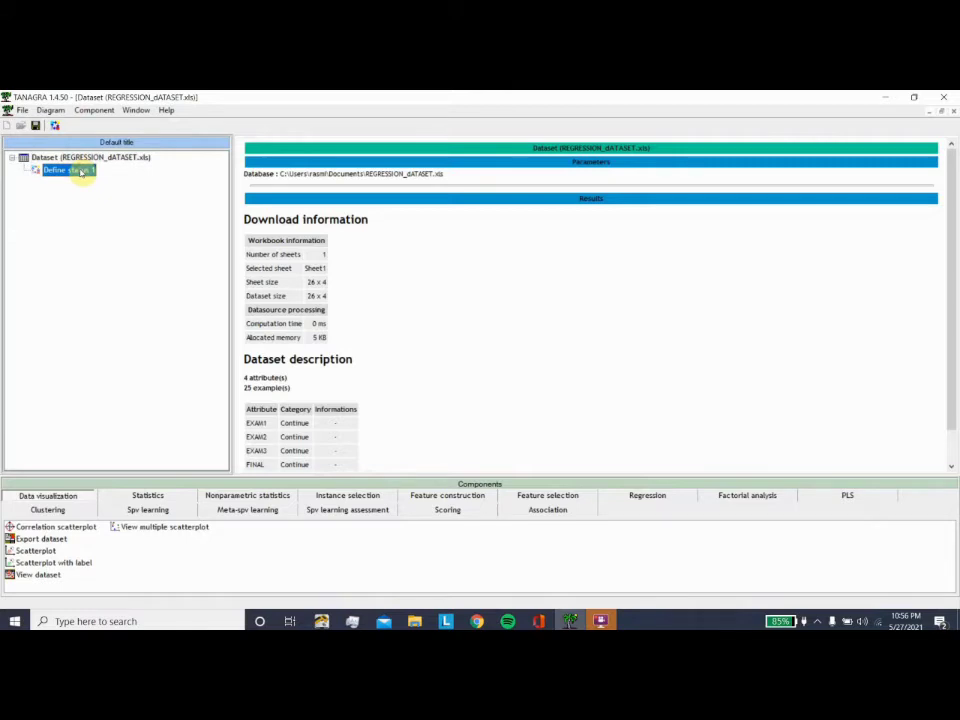
right_click(81, 171)
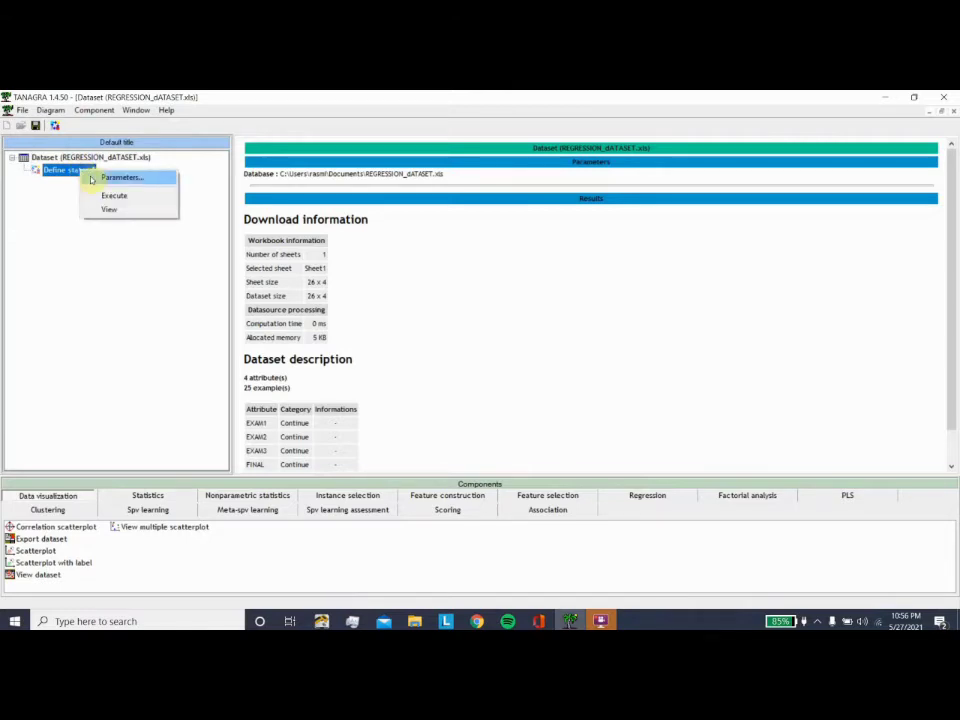
click(93, 178)
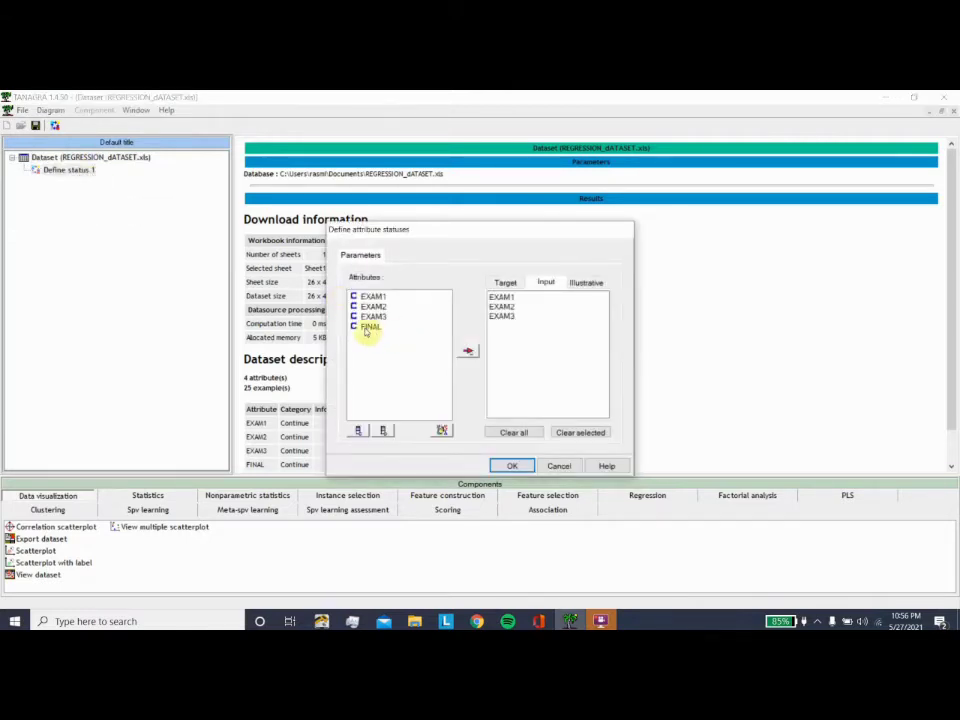
click(505, 282)
click(371, 327)
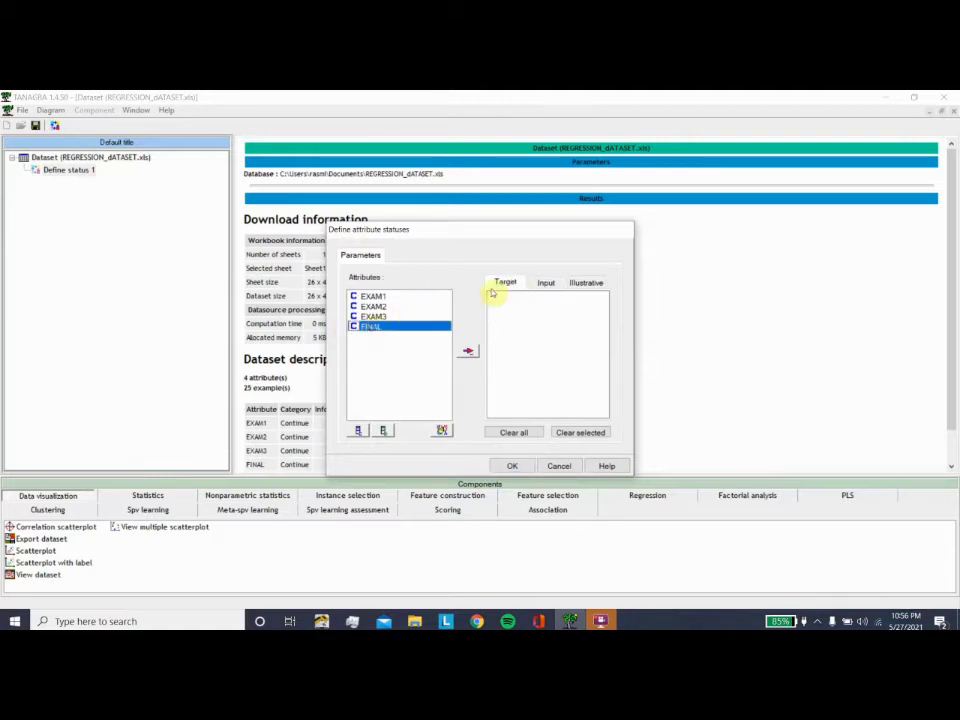
click(512, 467)
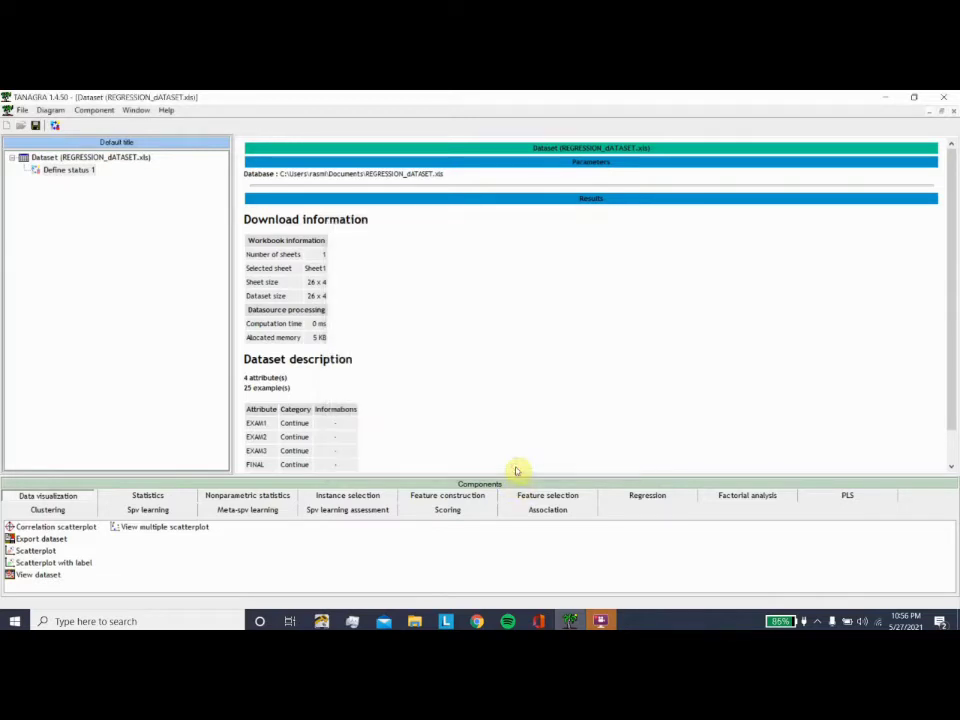
right_click(72, 170)
click(86, 207)
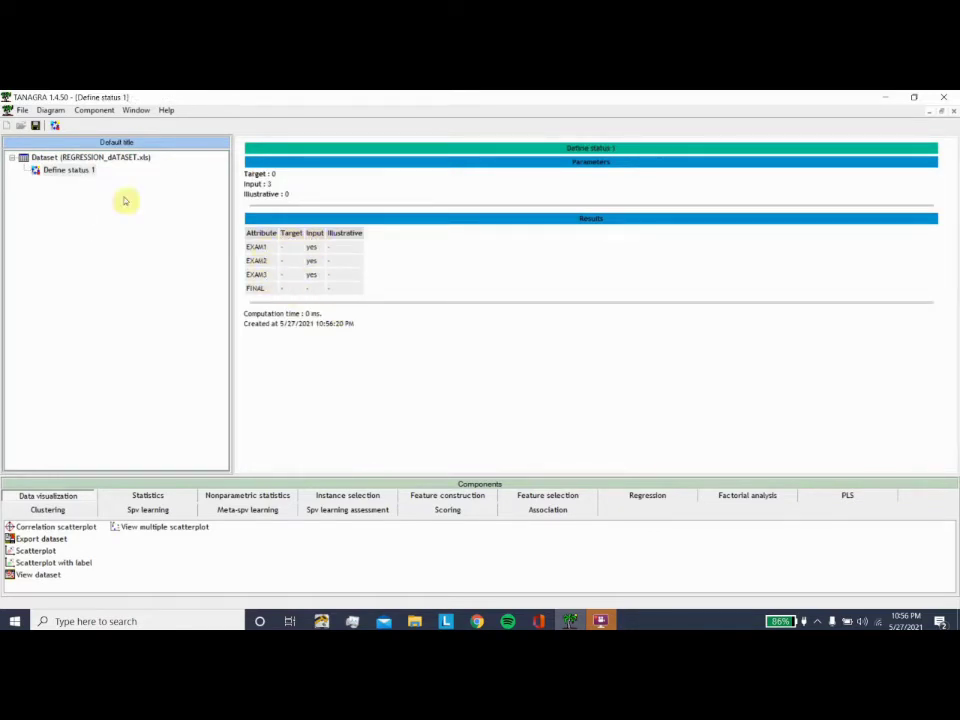
Add FINAL as the target attribute in Define status 1 and view the attribute statuses.
right_click(74, 171)
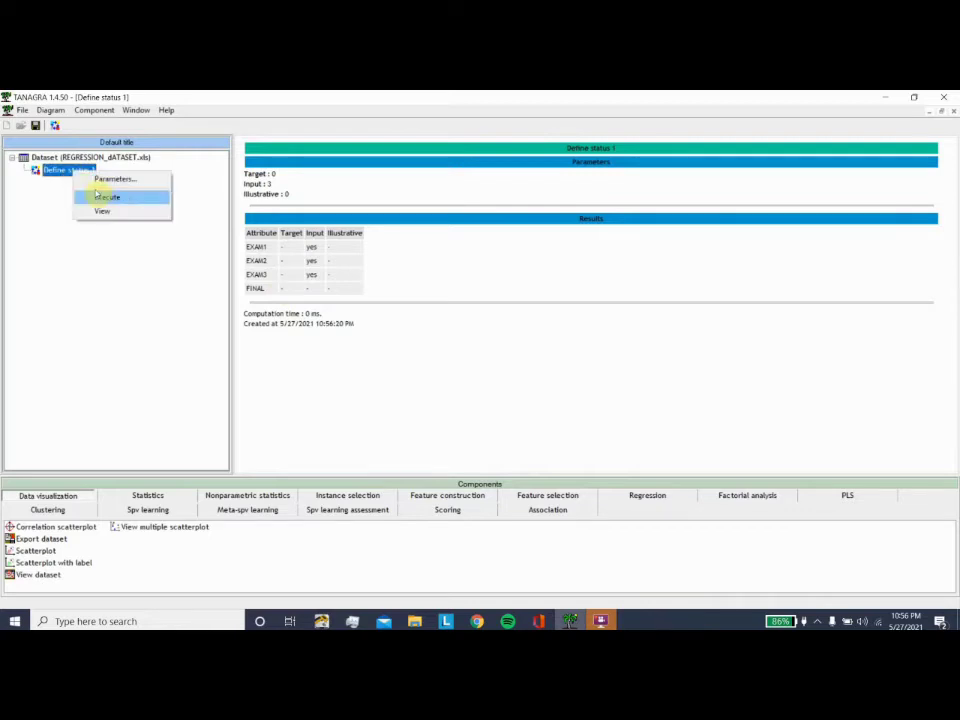
click(110, 179)
click(505, 283)
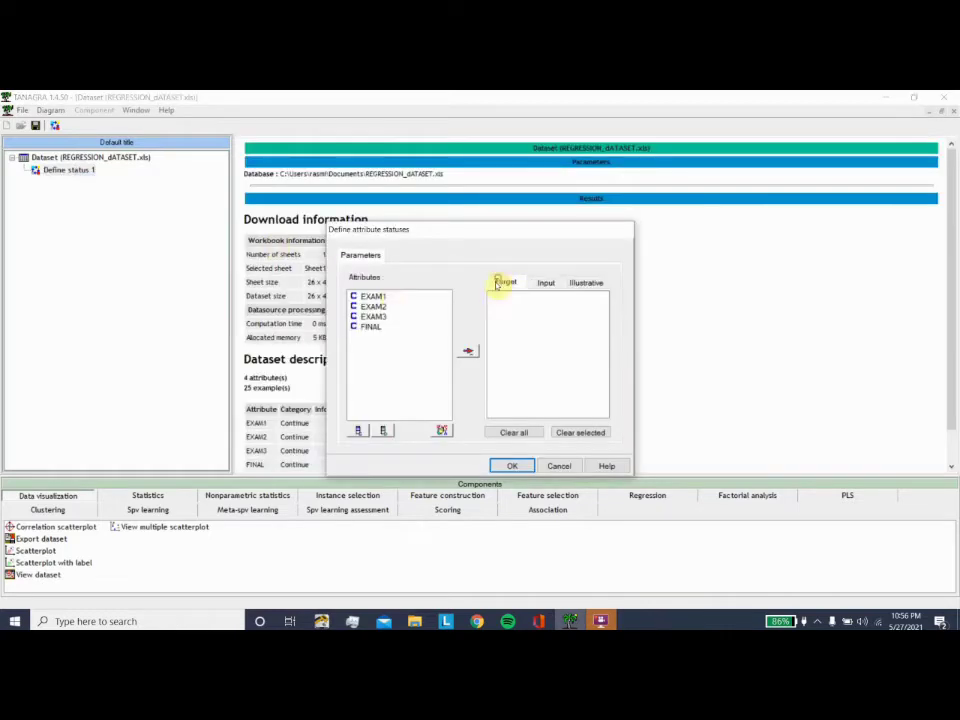
click(372, 326)
click(468, 351)
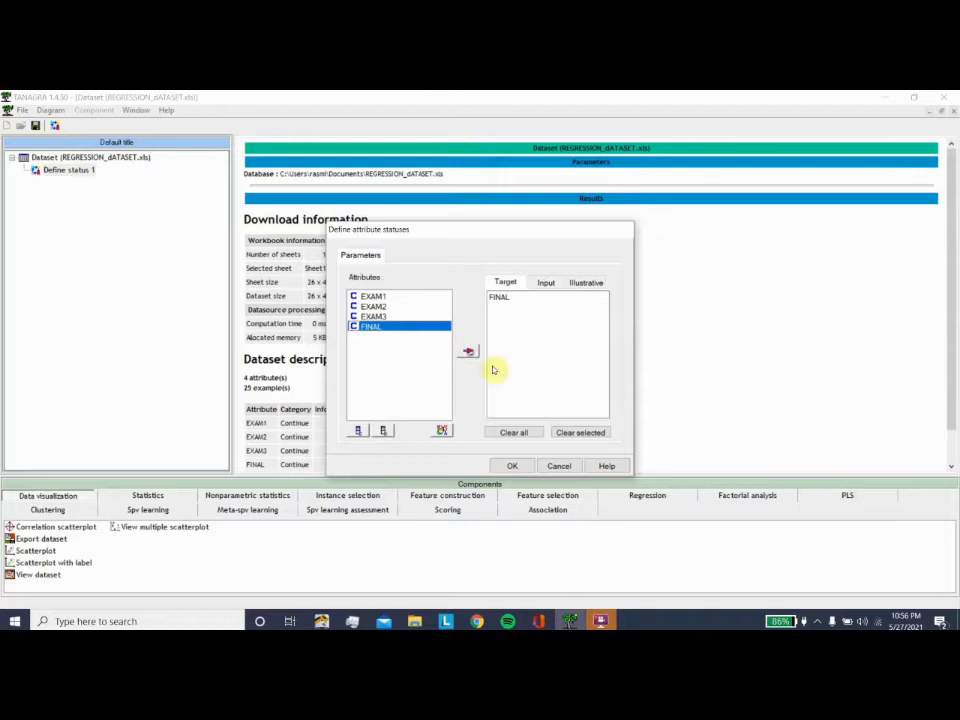
click(512, 466)
right_click(77, 171)
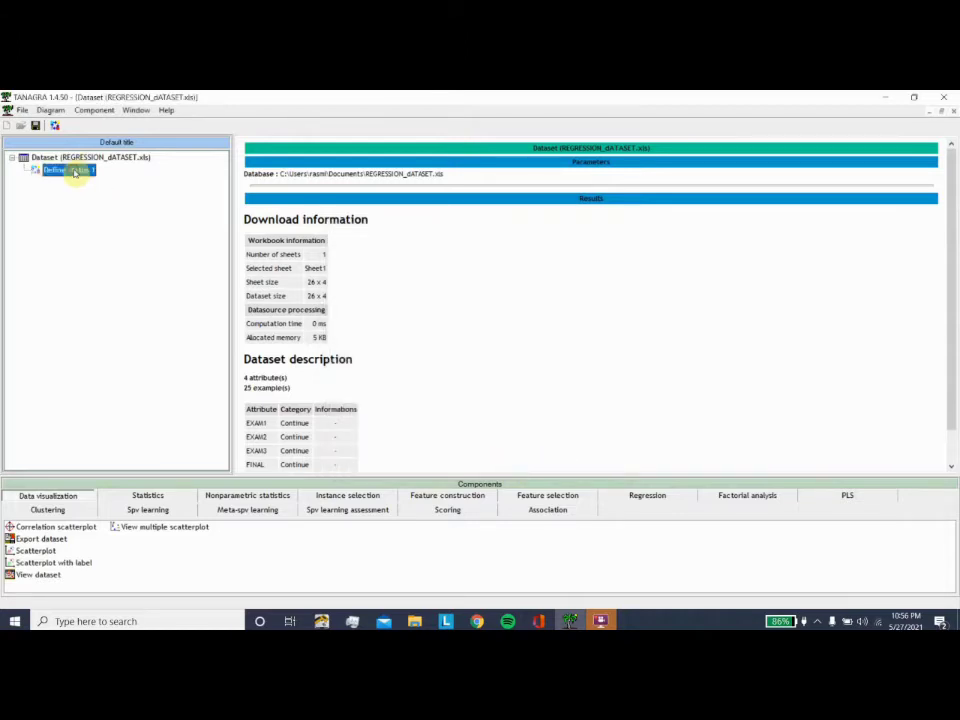
click(86, 208)
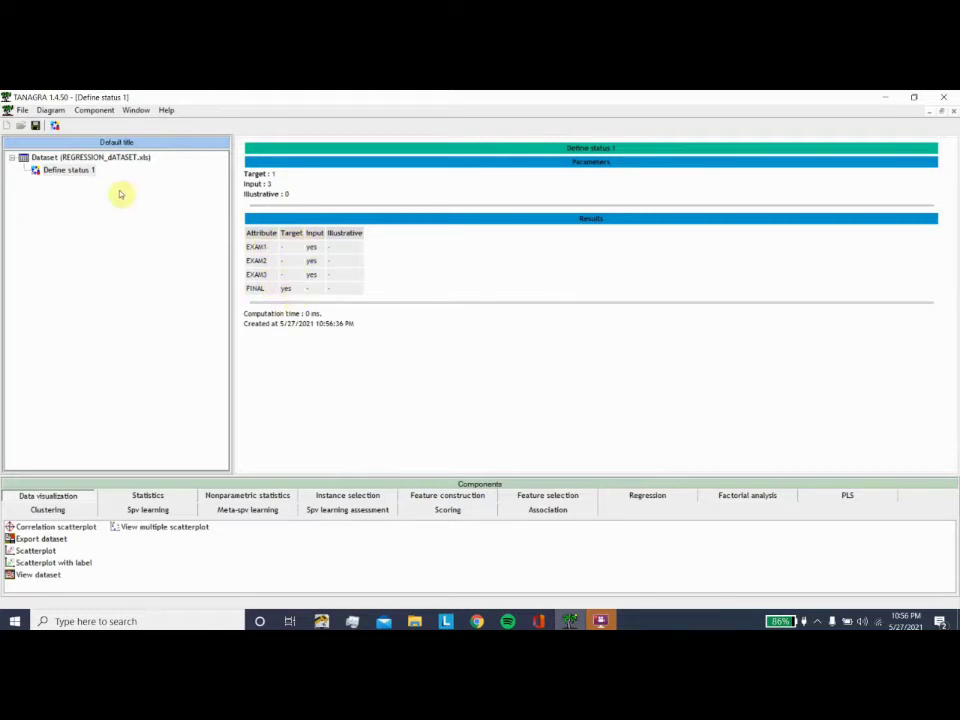
Add a Multiple linear regression component under Define status 1.
click(75, 169)
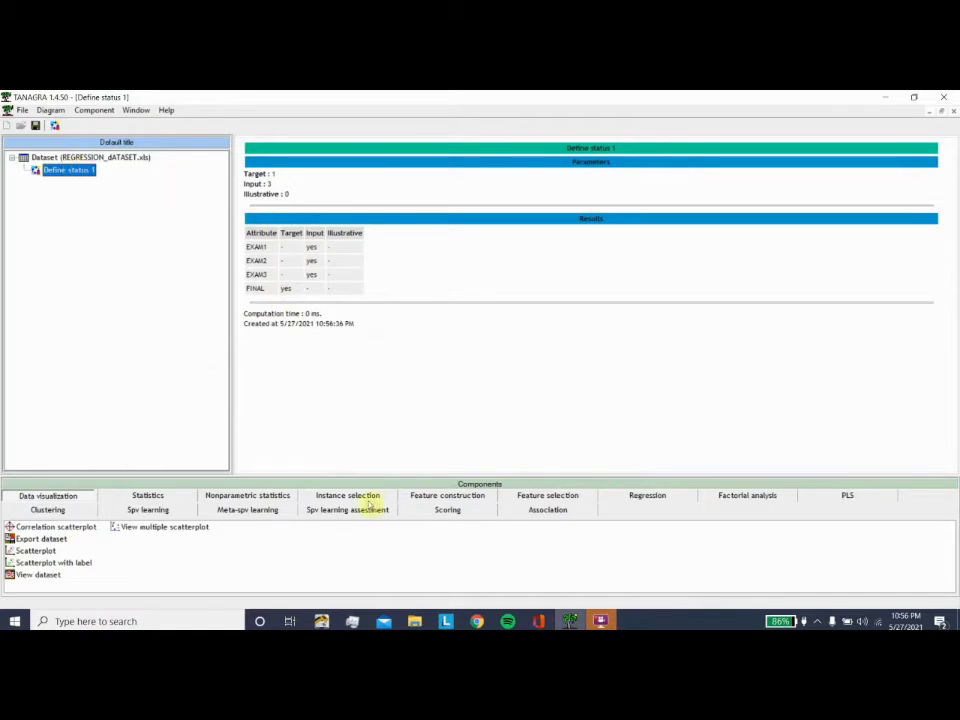
click(658, 496)
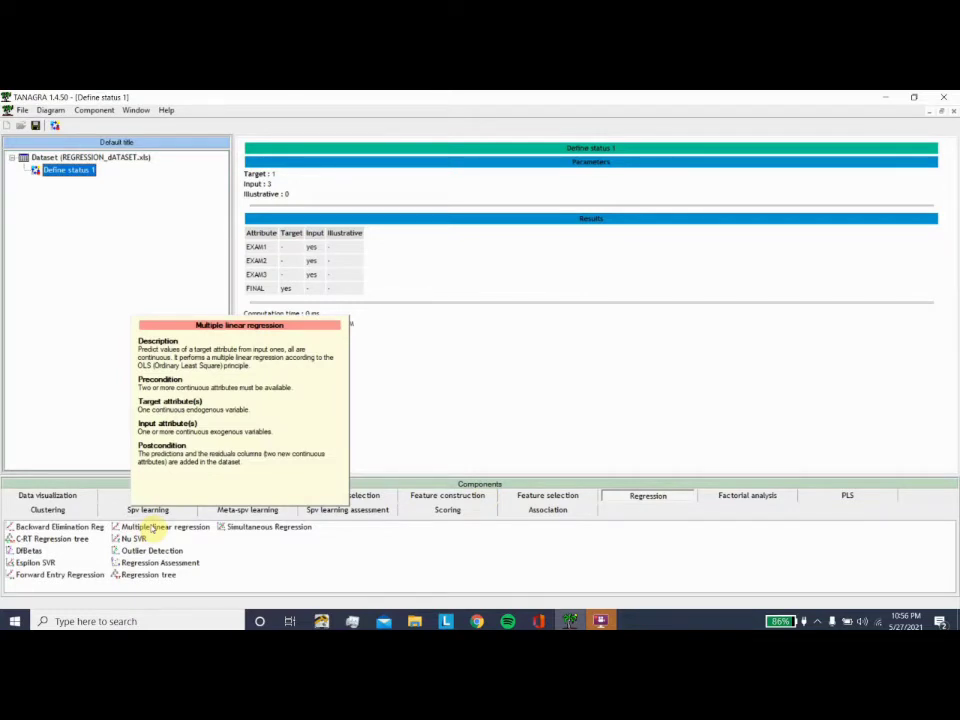
drag(152, 528, 77, 180)
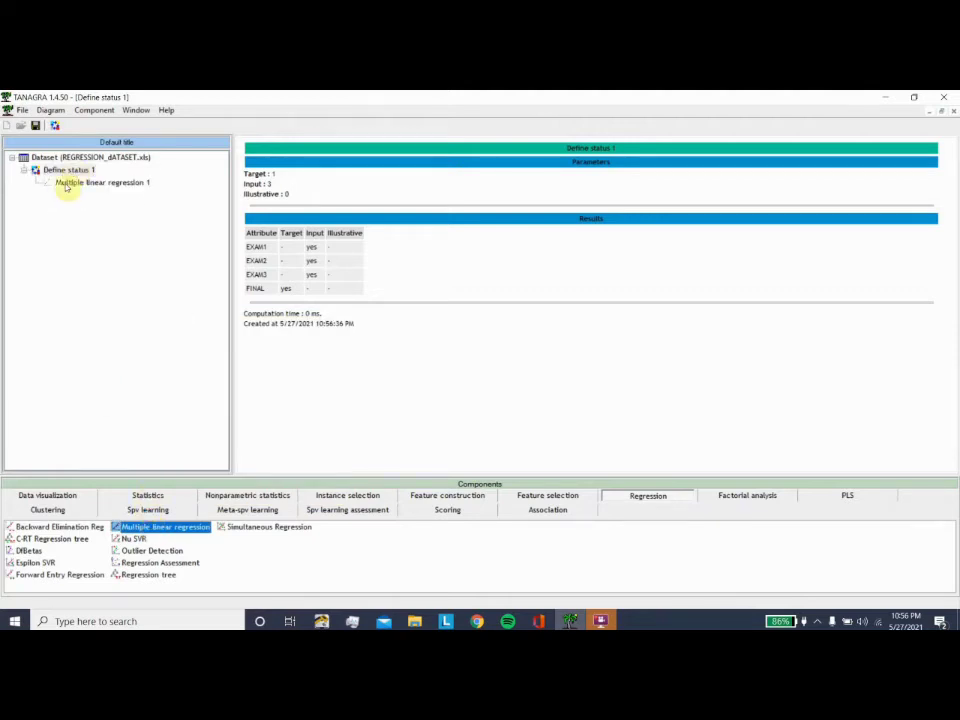
View the Multiple linear regression 1 report from the global results down to the residuals analysis.
click(100, 183)
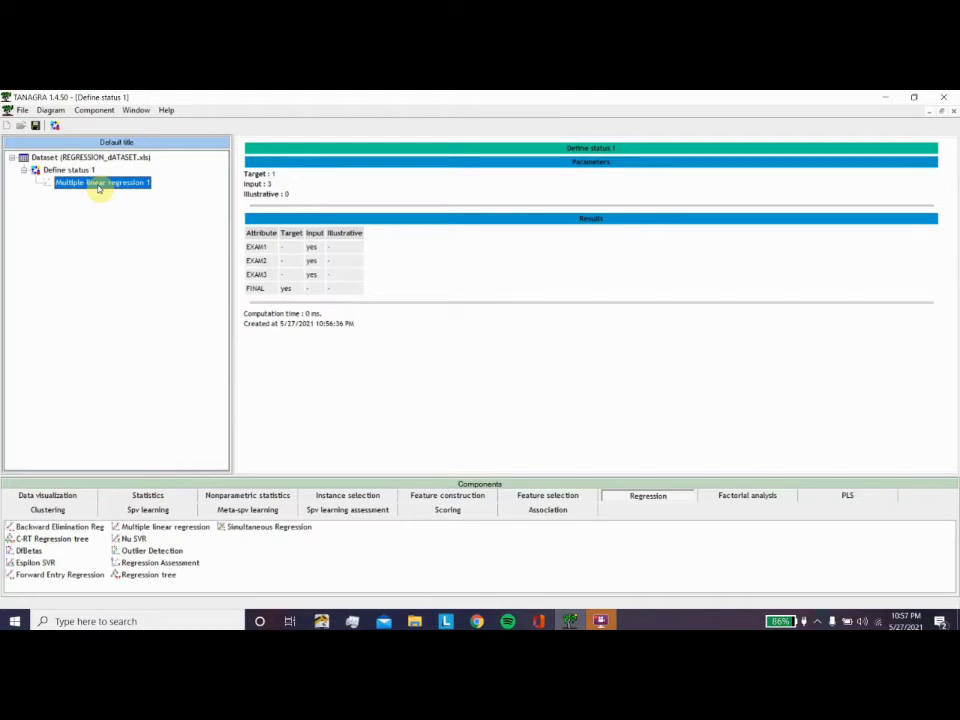
right_click(100, 186)
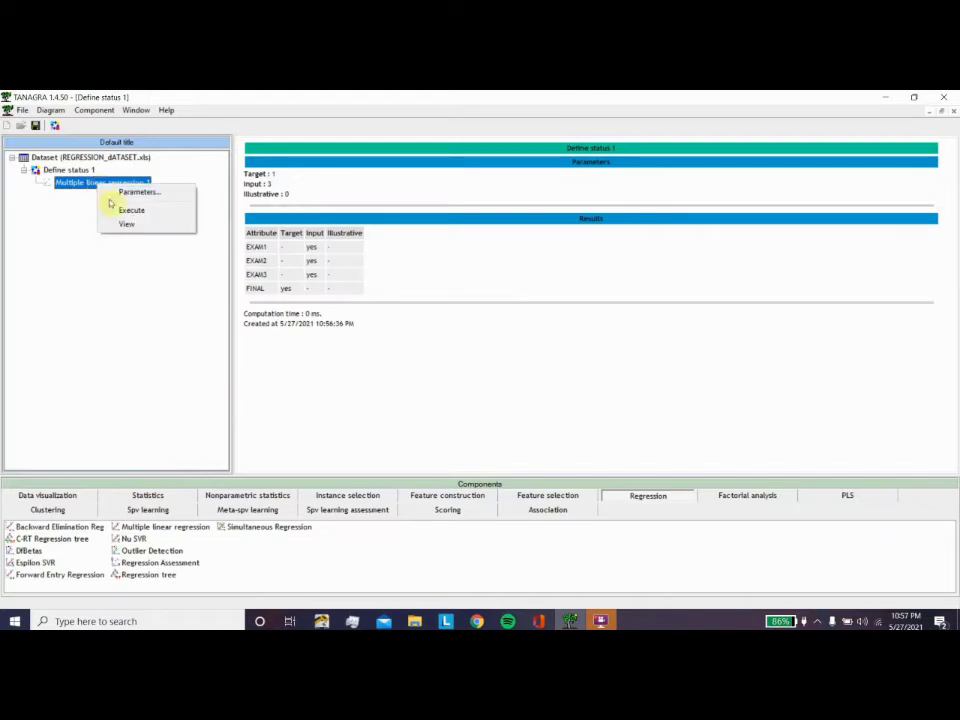
click(116, 222)
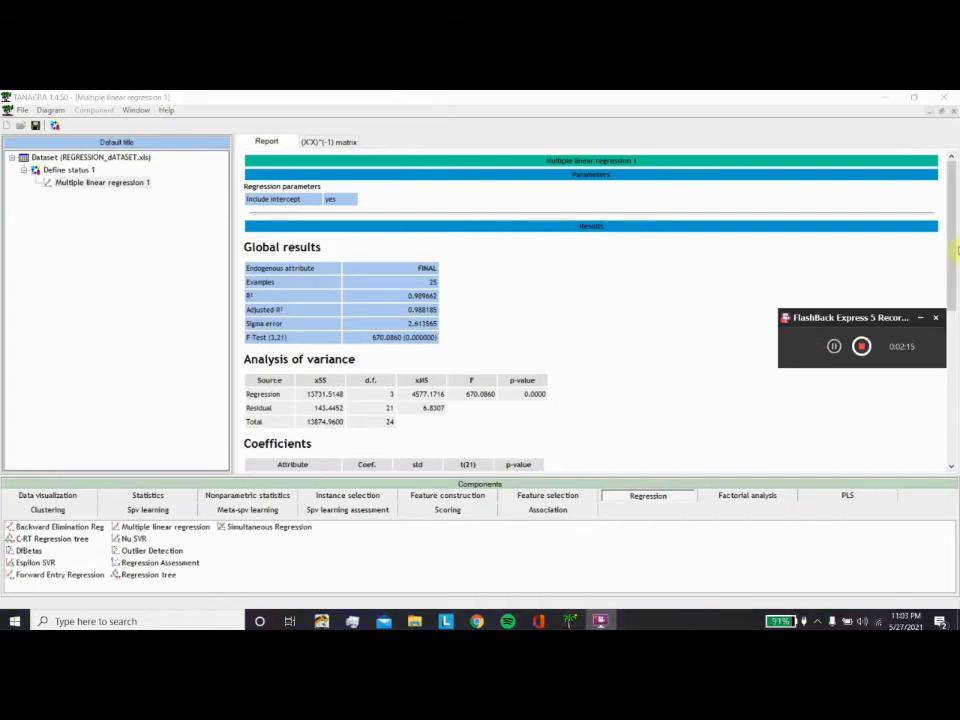
drag(953, 251, 953, 400)
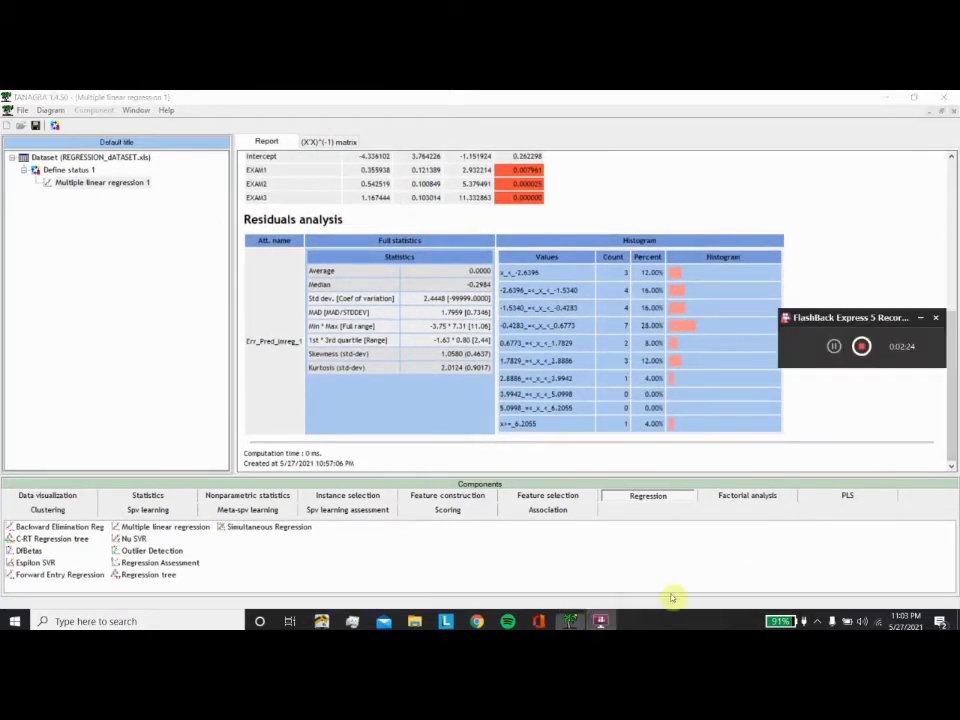
click(833, 346)
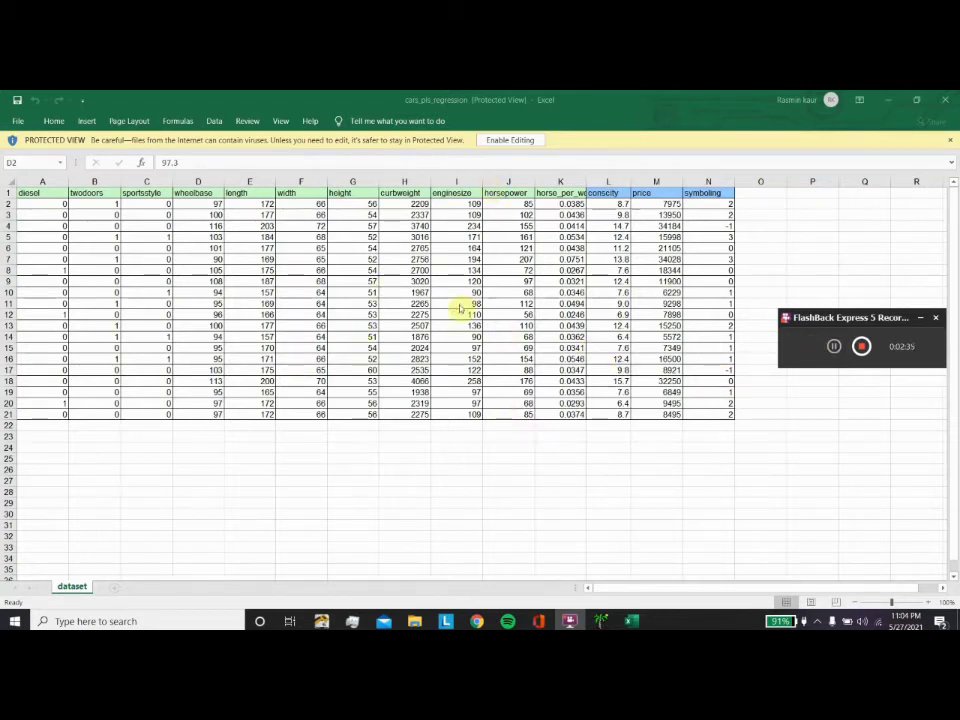
click(834, 347)
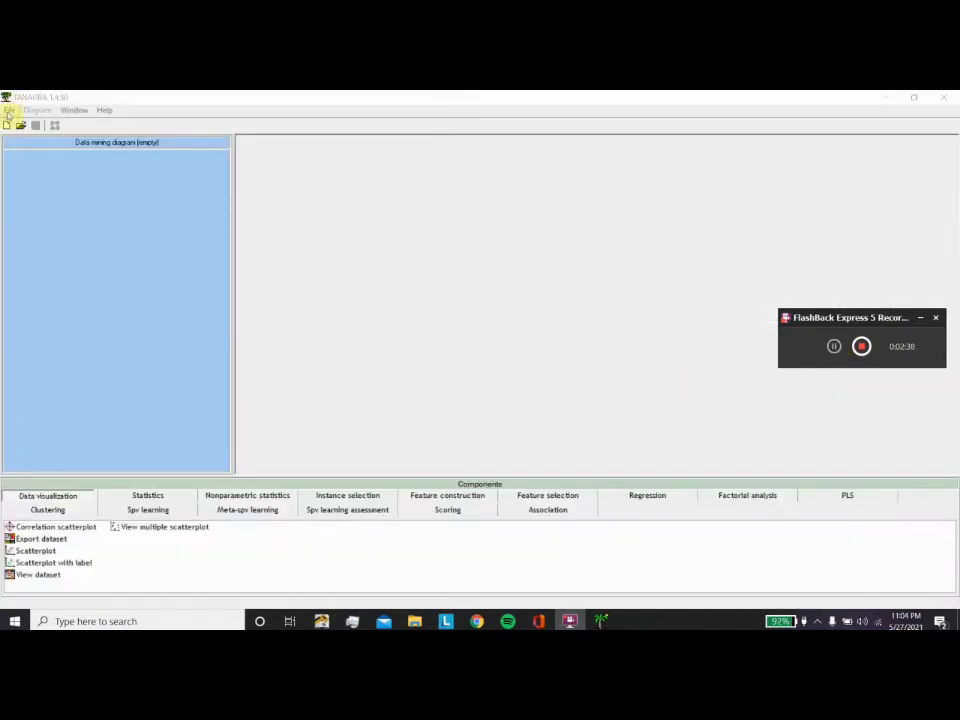
Start a new diagram and look among Excel (97 & 2000, *.xls) files for its dataset.
click(8, 110)
click(16, 122)
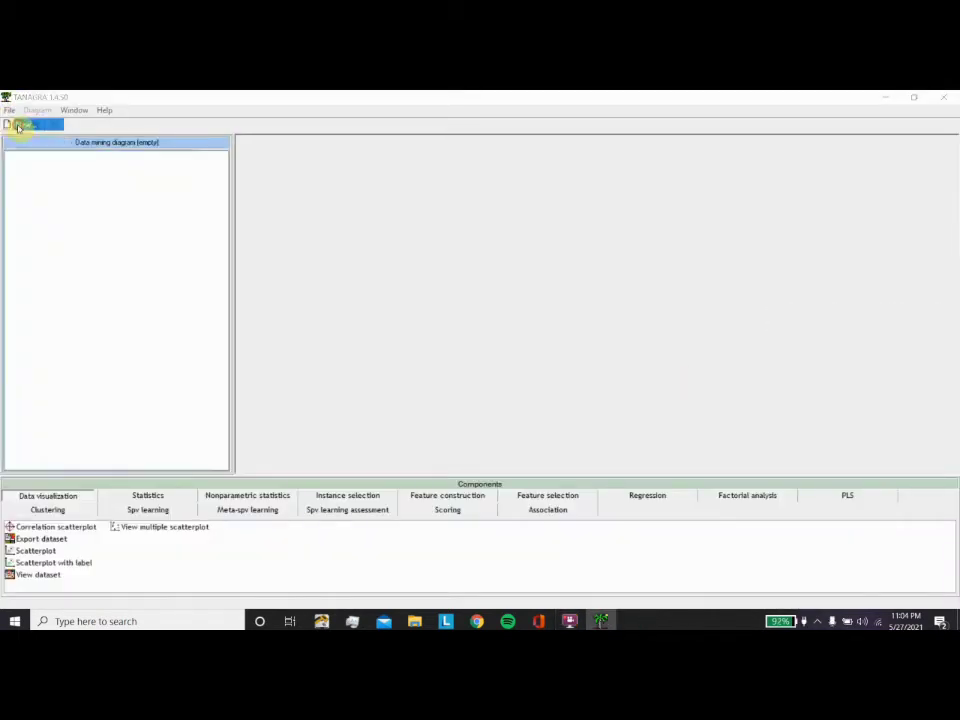
click(466, 377)
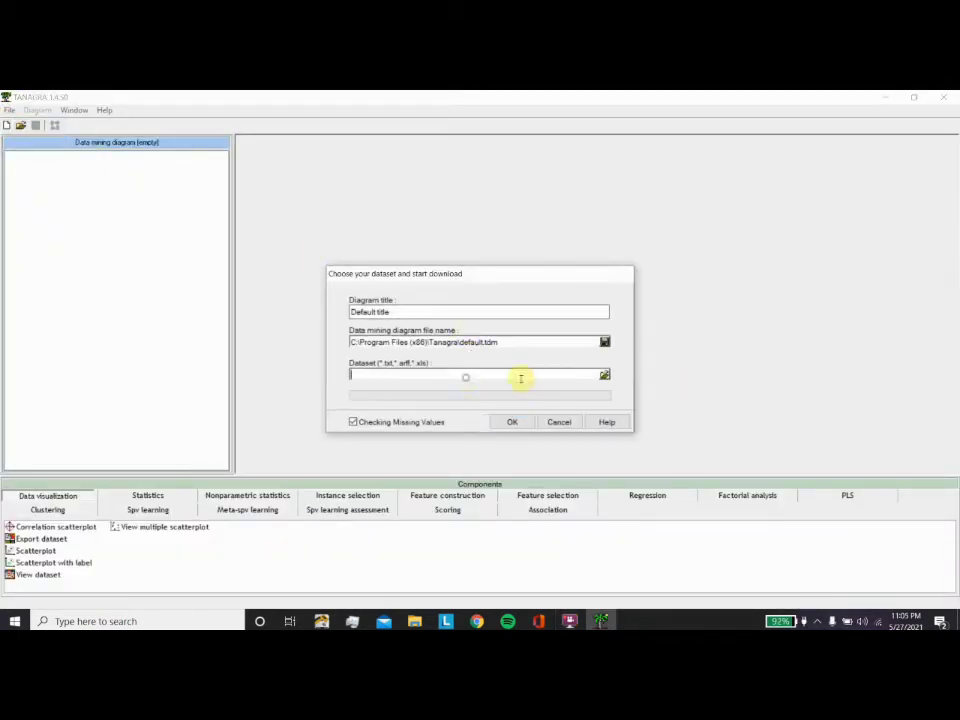
click(604, 376)
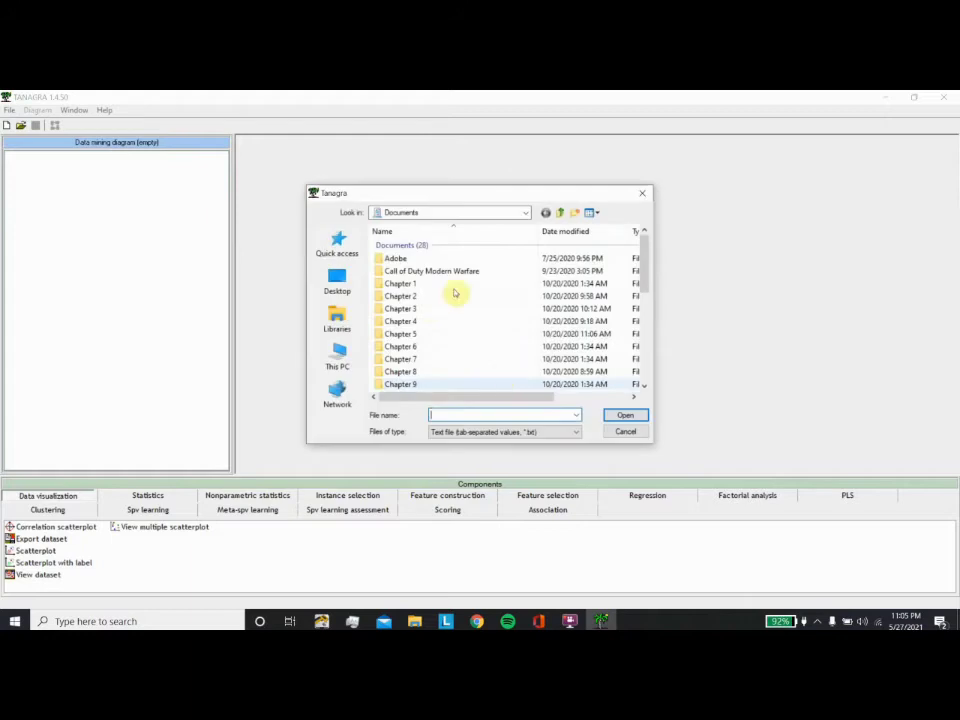
click(481, 437)
click(439, 467)
scroll(440, 340, down, 6)
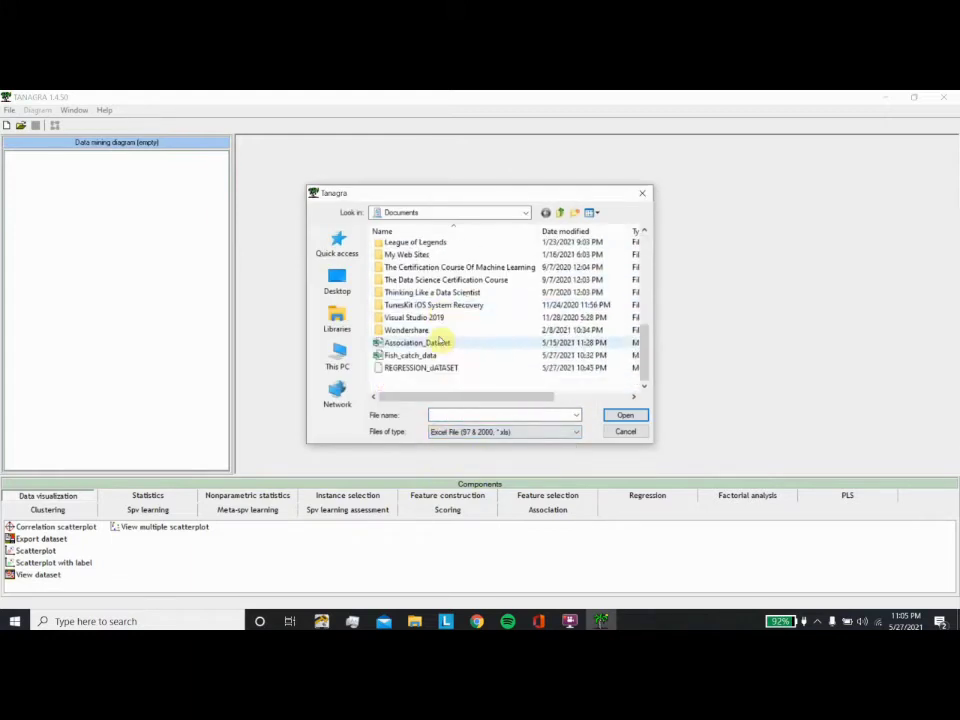
Load cars_pls_regression from the Downloads folder as the new diagram's dataset.
click(337, 318)
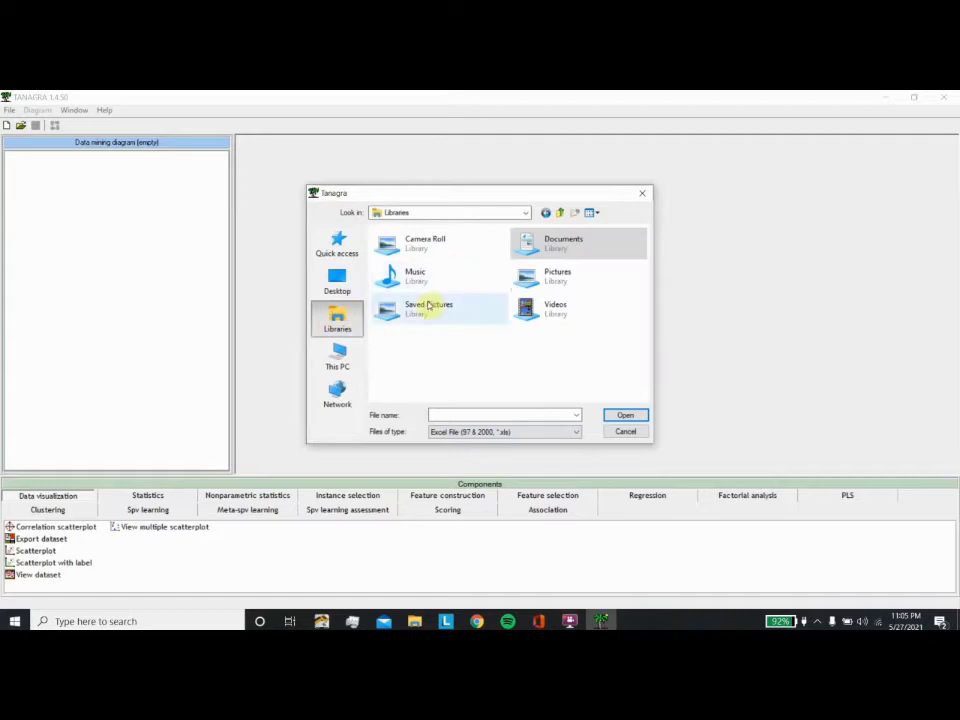
click(330, 290)
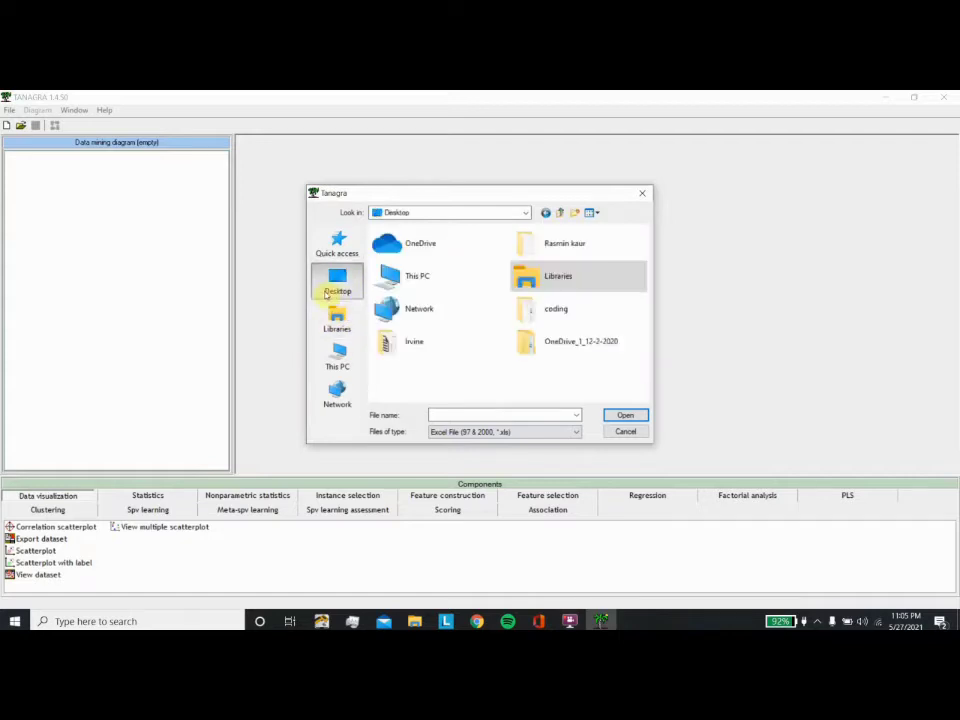
click(337, 245)
click(337, 356)
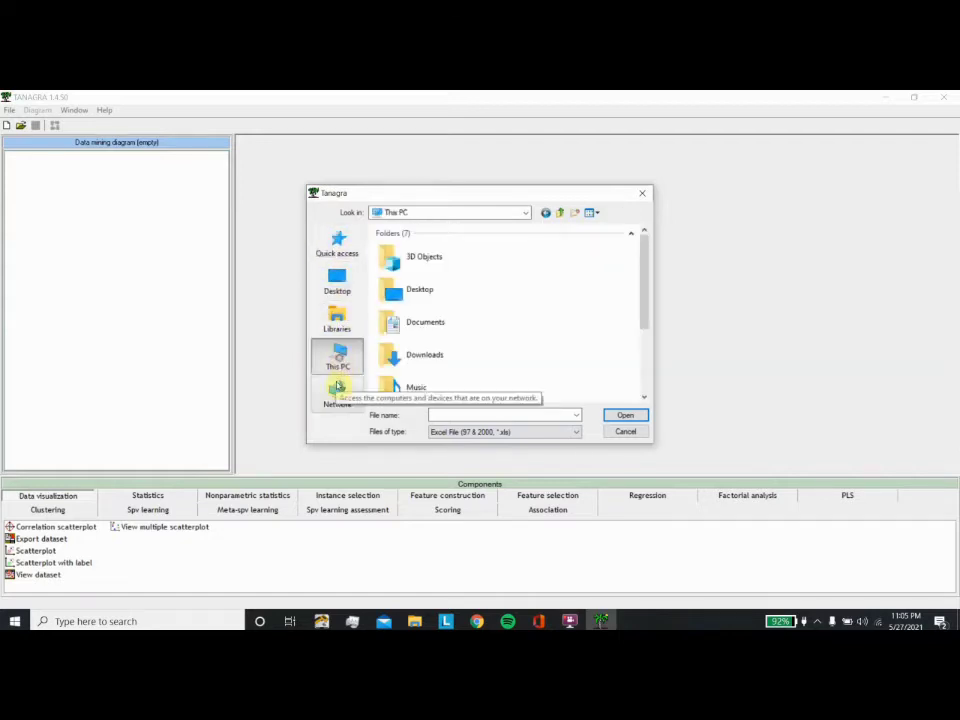
double_click(410, 356)
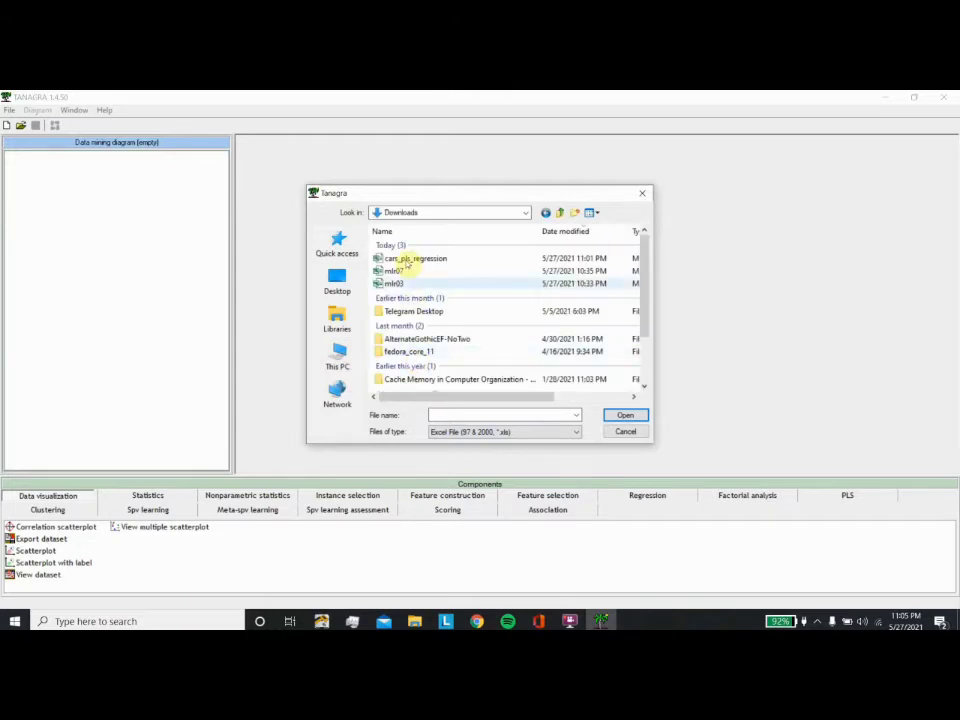
click(414, 258)
click(625, 414)
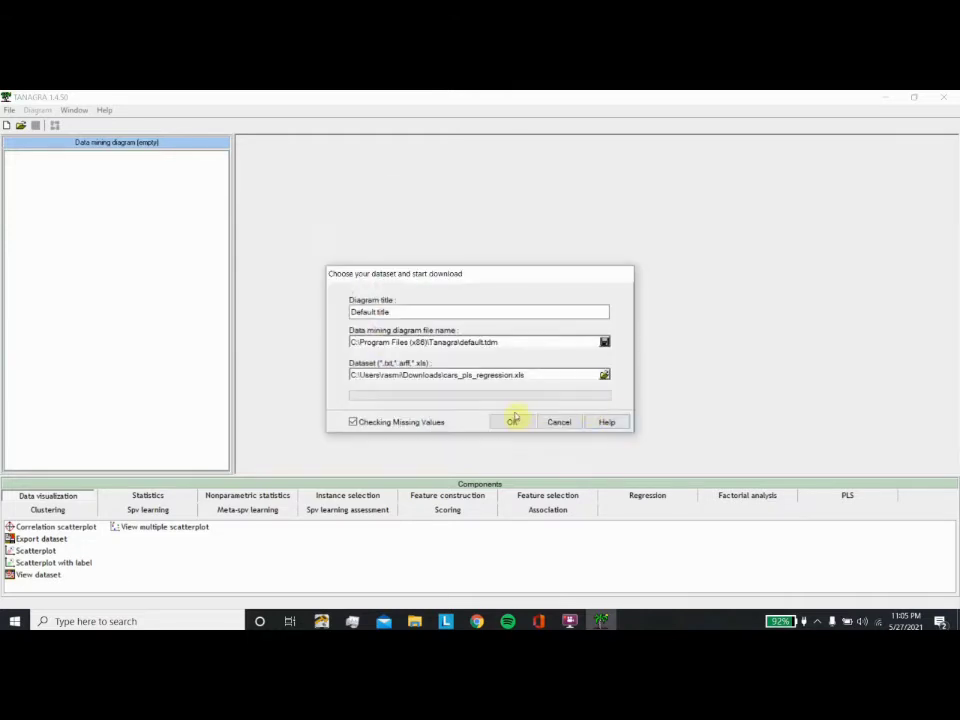
click(514, 422)
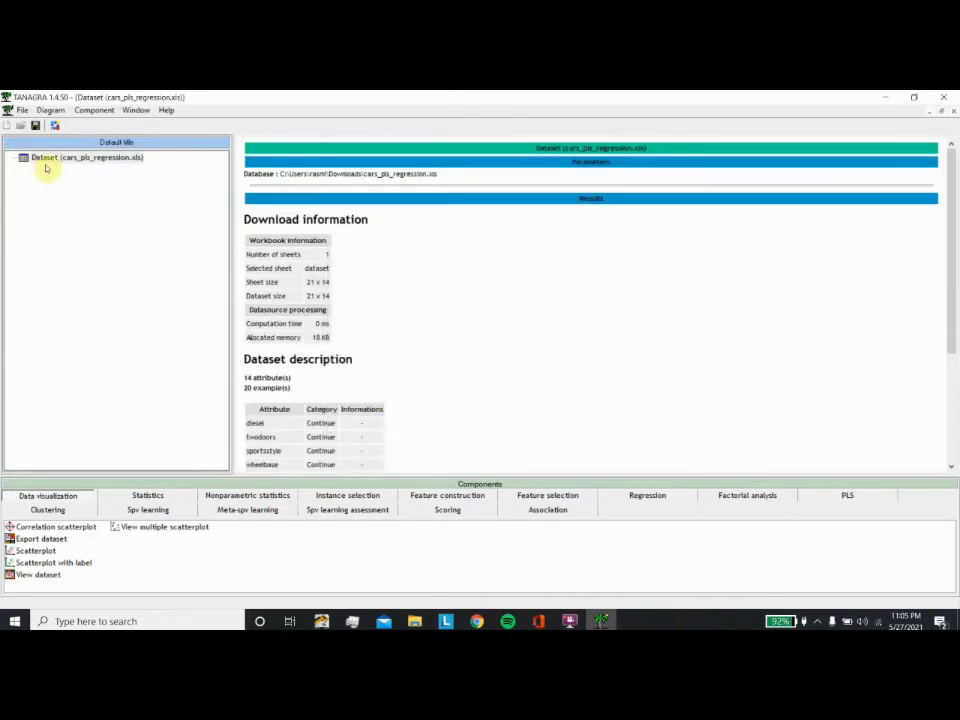
Add a Define status component to the dataset with the attributes from diesel through horse_per_weight as inputs.
click(55, 125)
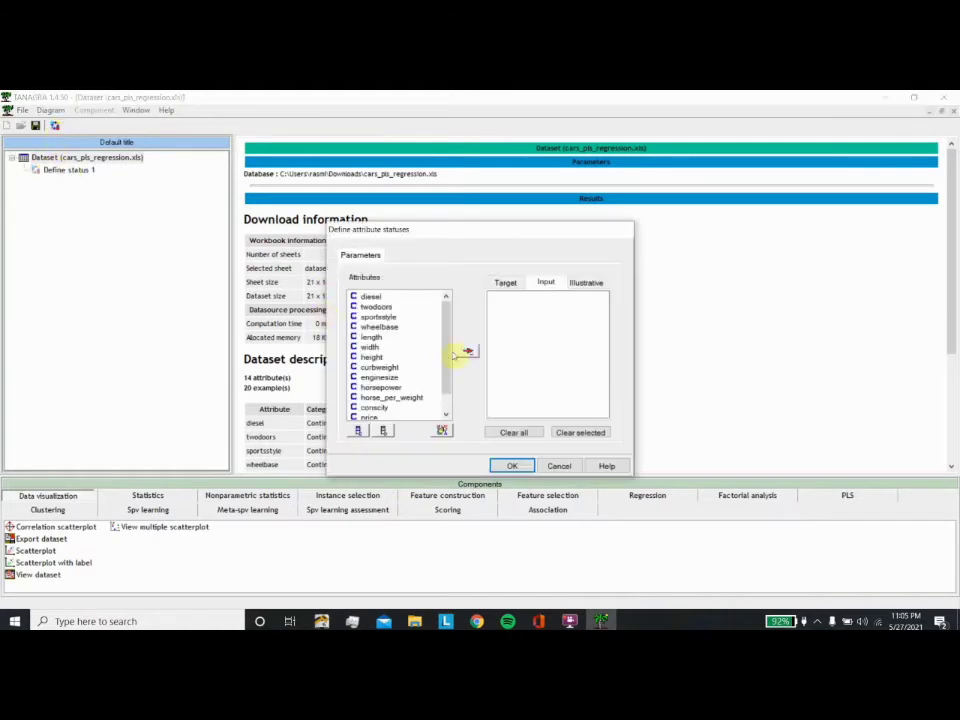
scroll(392, 397, down, 1)
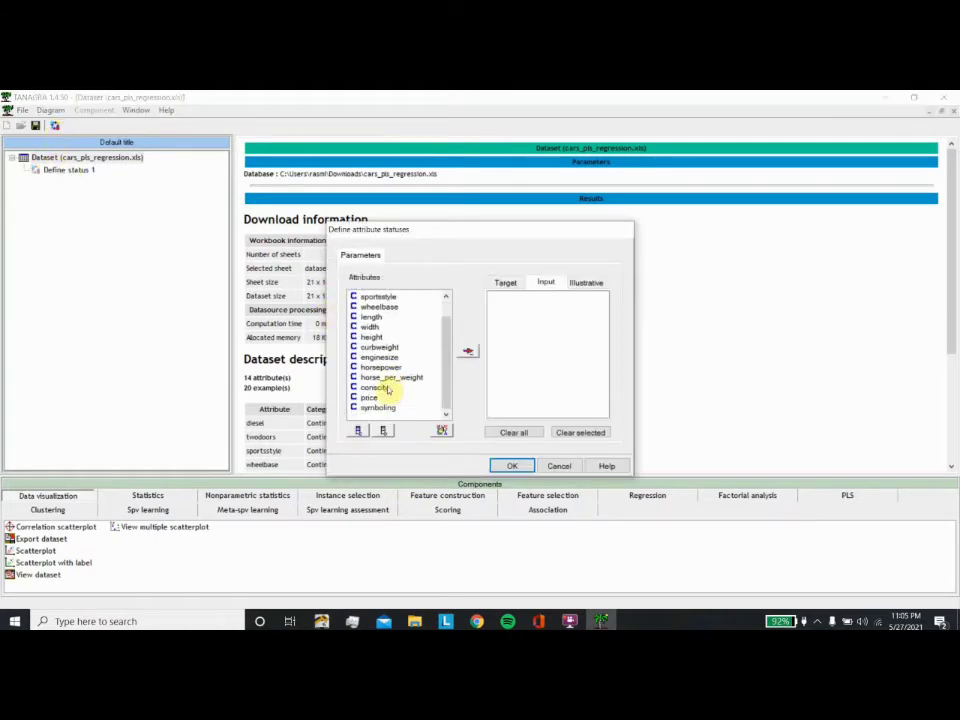
drag(405, 378, 353, 297)
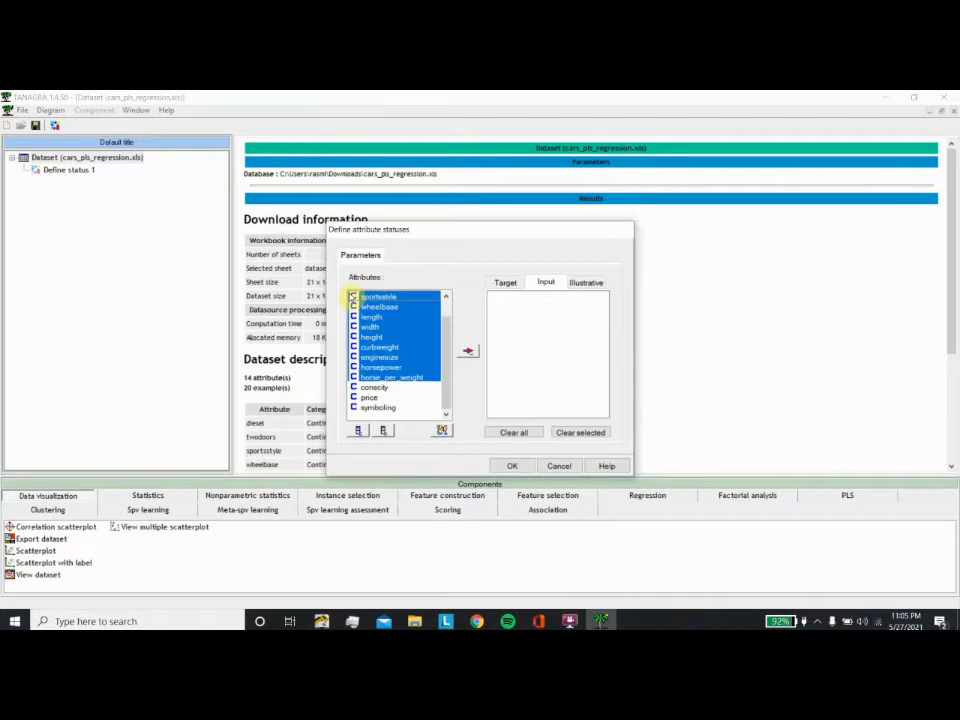
scroll(396, 336, up, 1)
scroll(413, 371, down, 1)
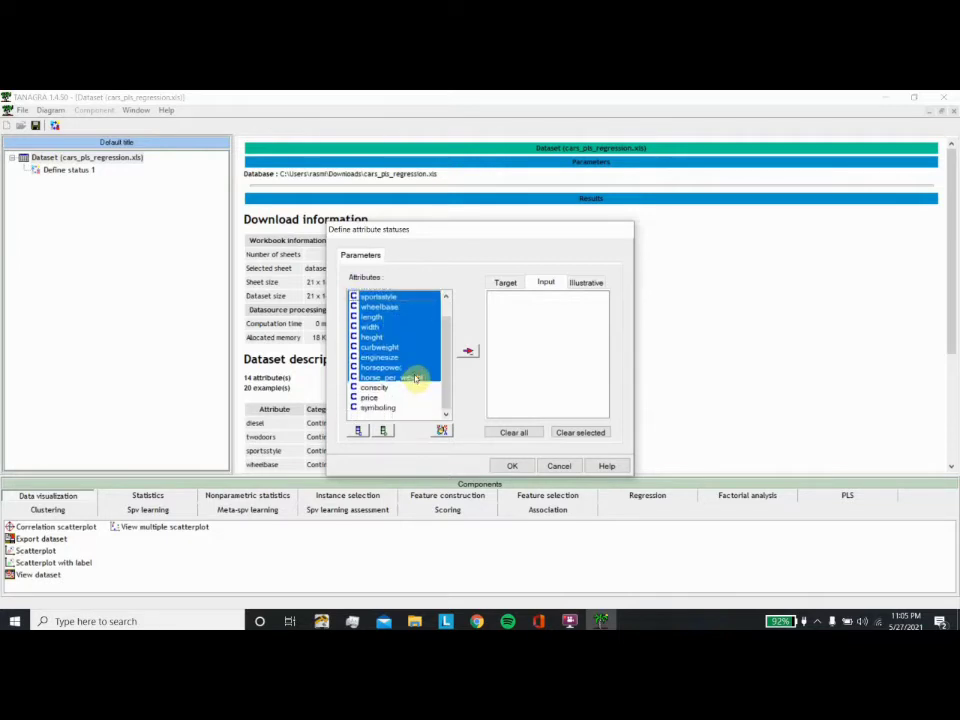
drag(420, 383, 364, 289)
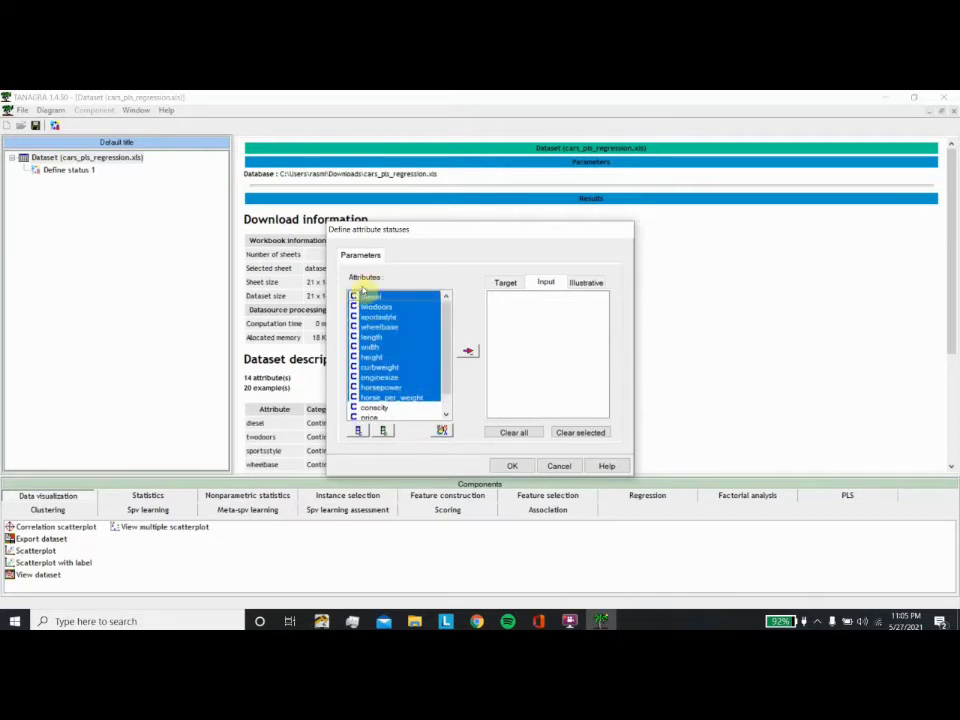
click(468, 351)
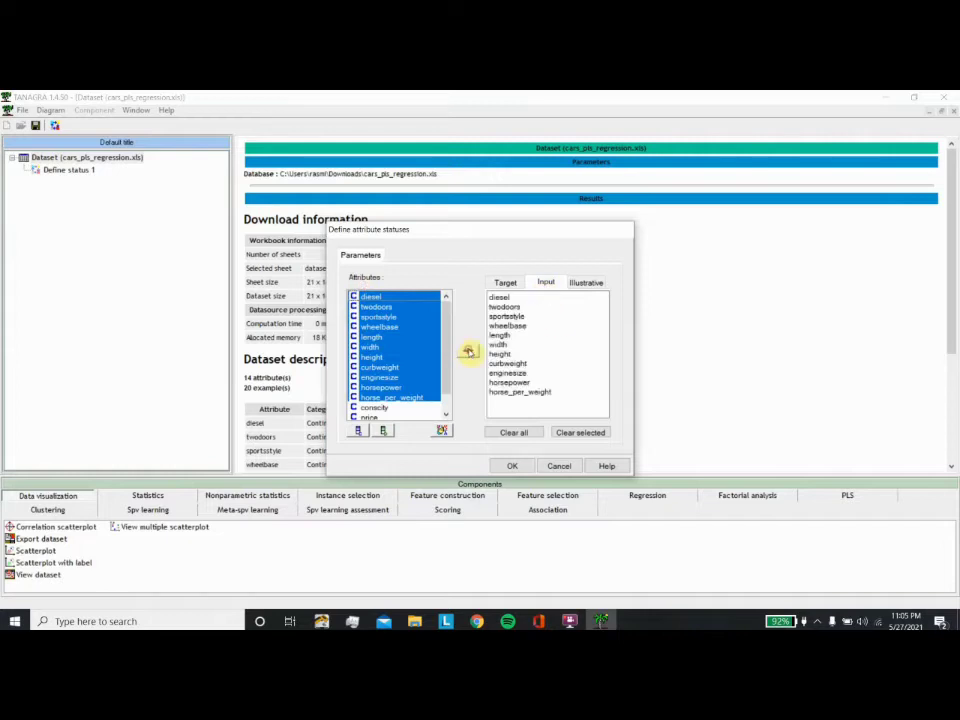
click(511, 466)
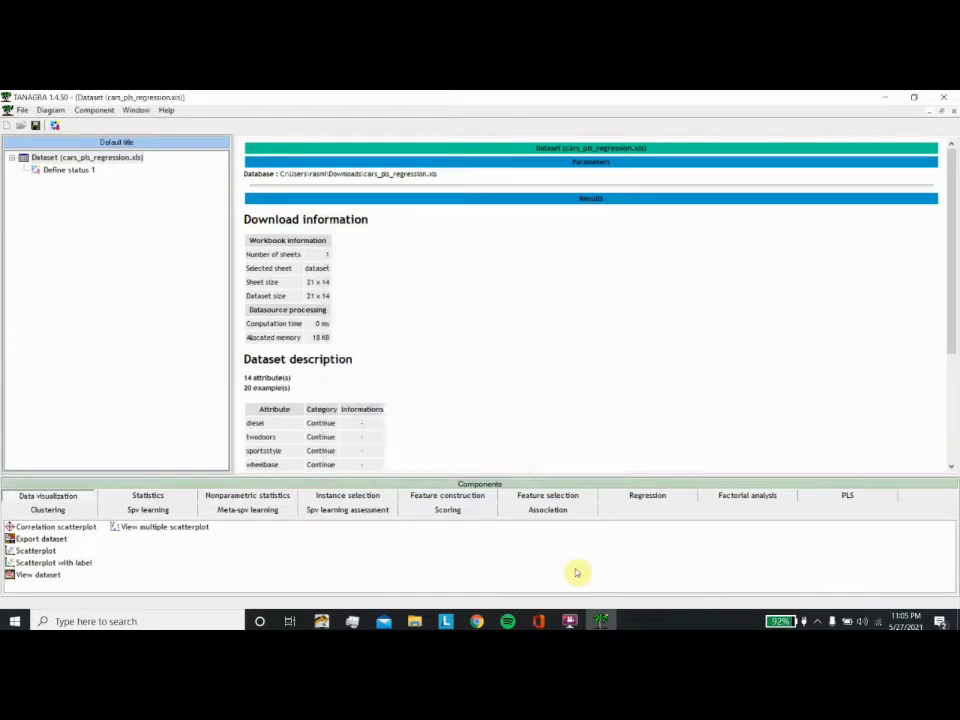
click(569, 621)
click(569, 621)
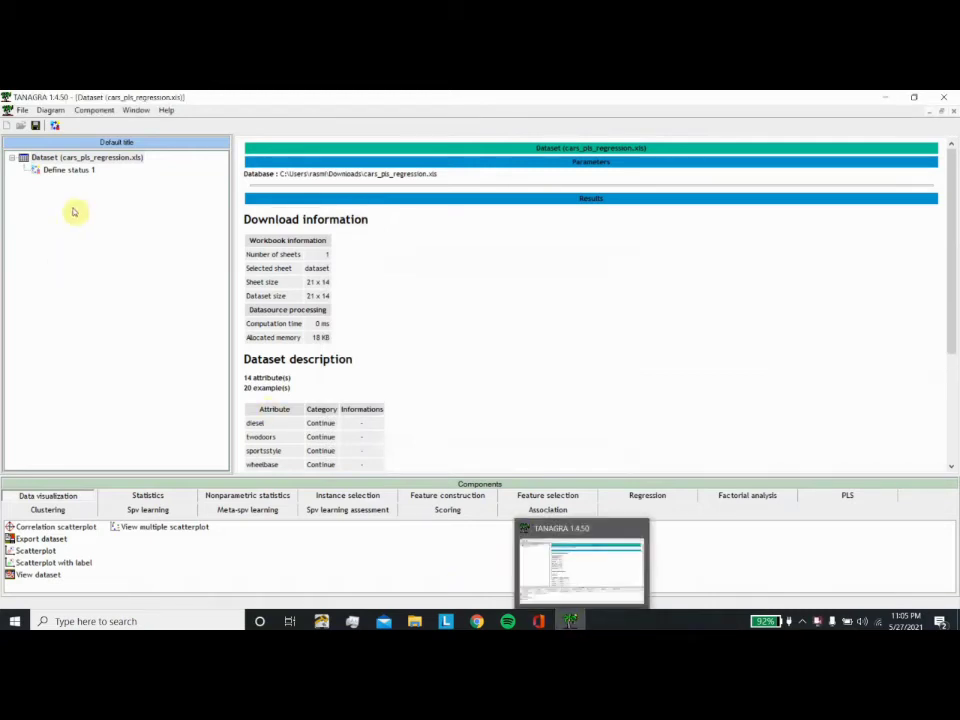
Set conscity, price and symboling as target attributes in Define status 1 and view the attribute statuses.
click(70, 171)
right_click(70, 172)
click(95, 181)
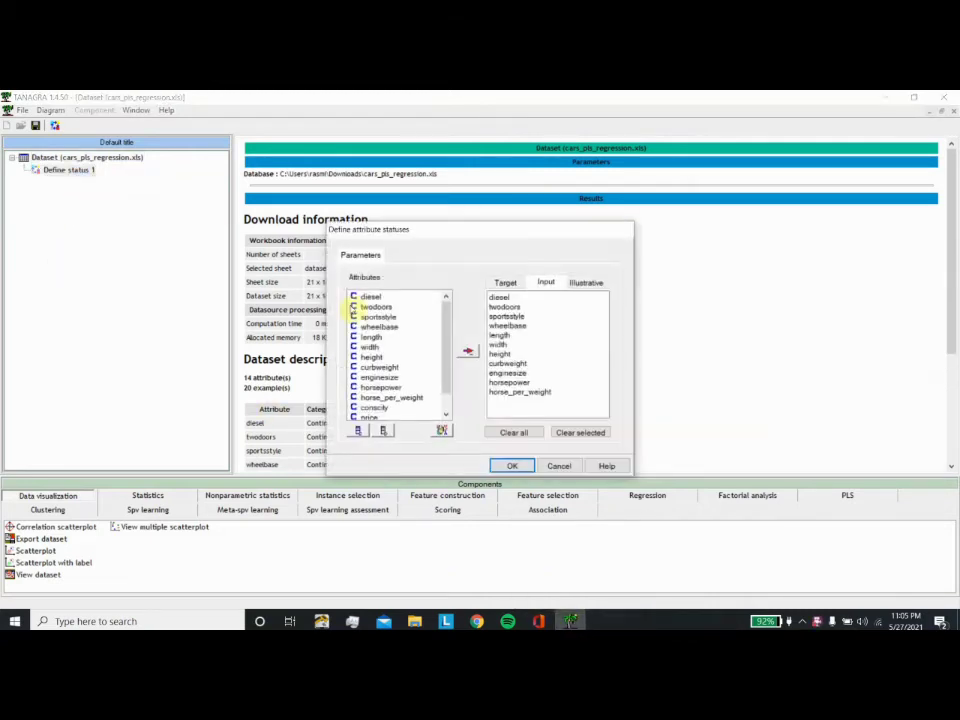
drag(447, 370, 441, 409)
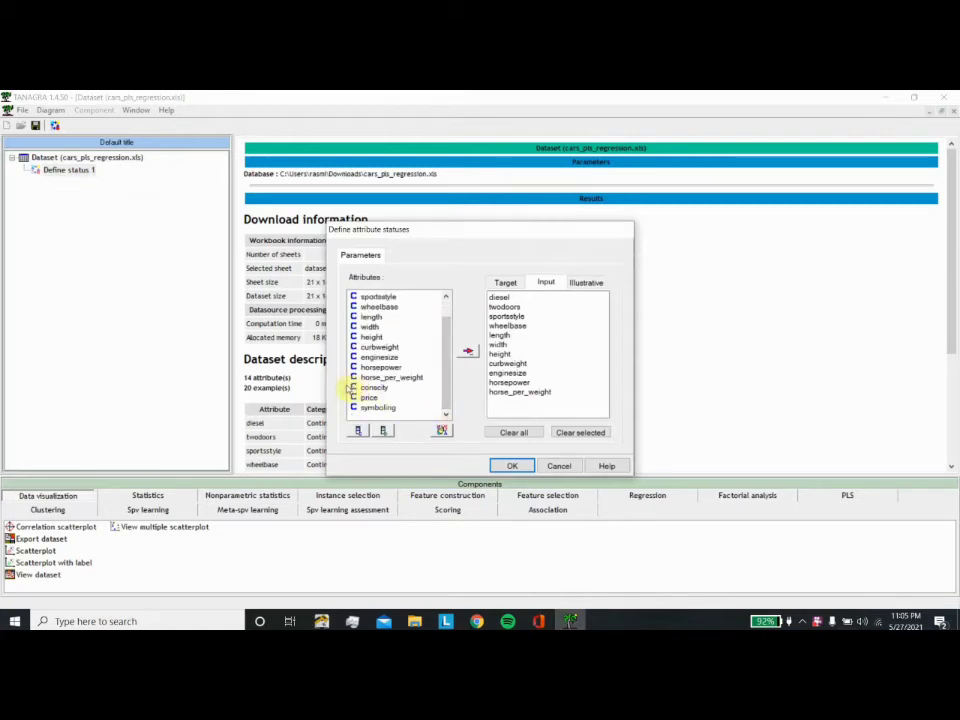
drag(375, 388, 385, 408)
click(505, 282)
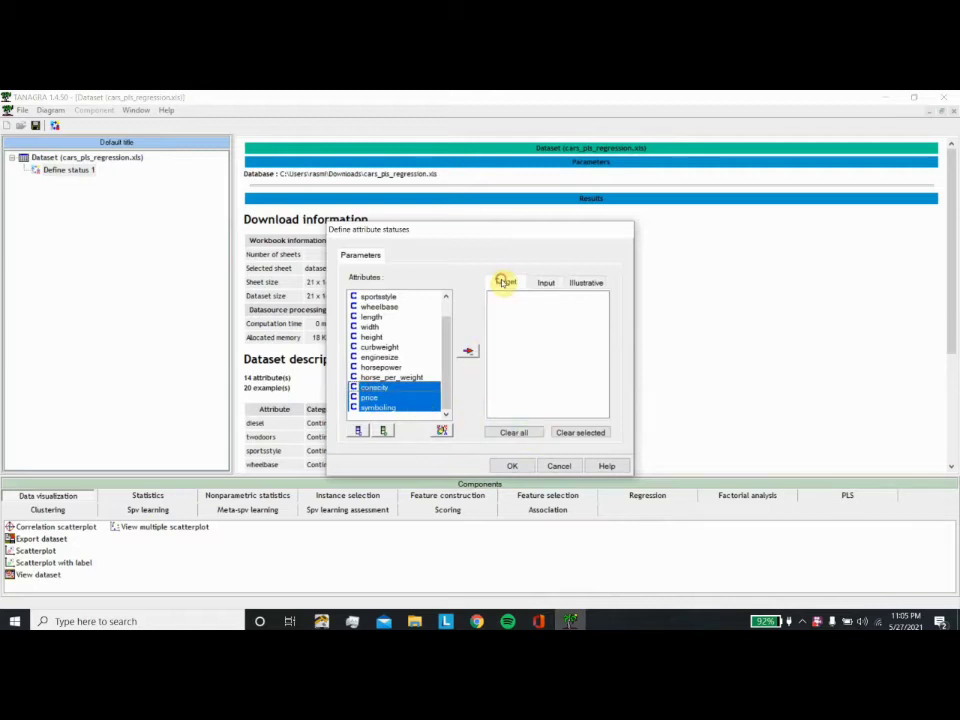
click(511, 466)
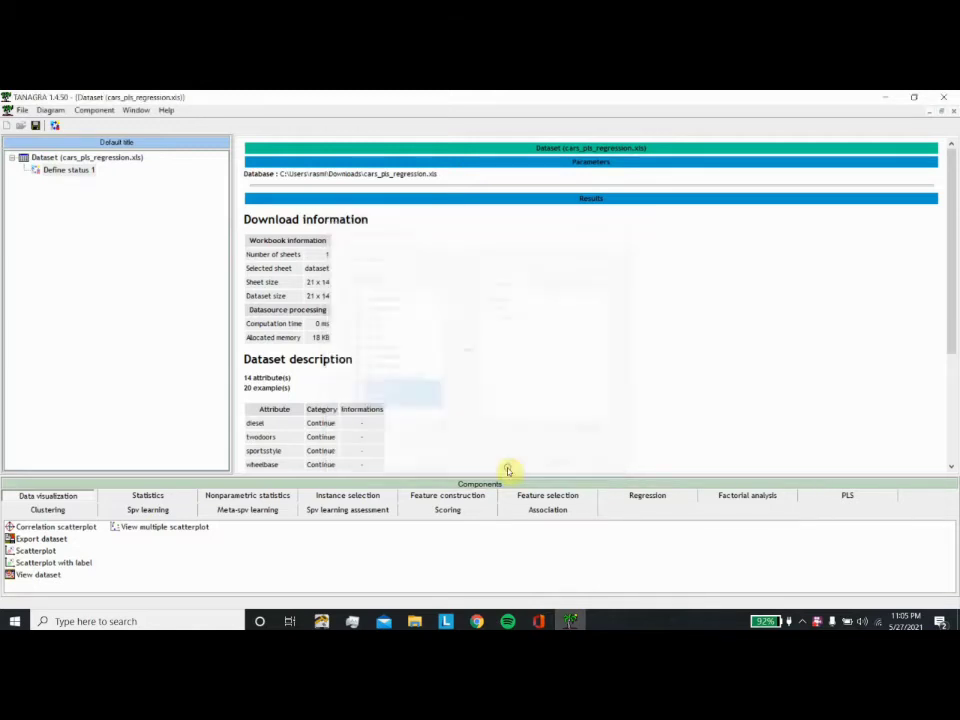
right_click(80, 170)
click(105, 211)
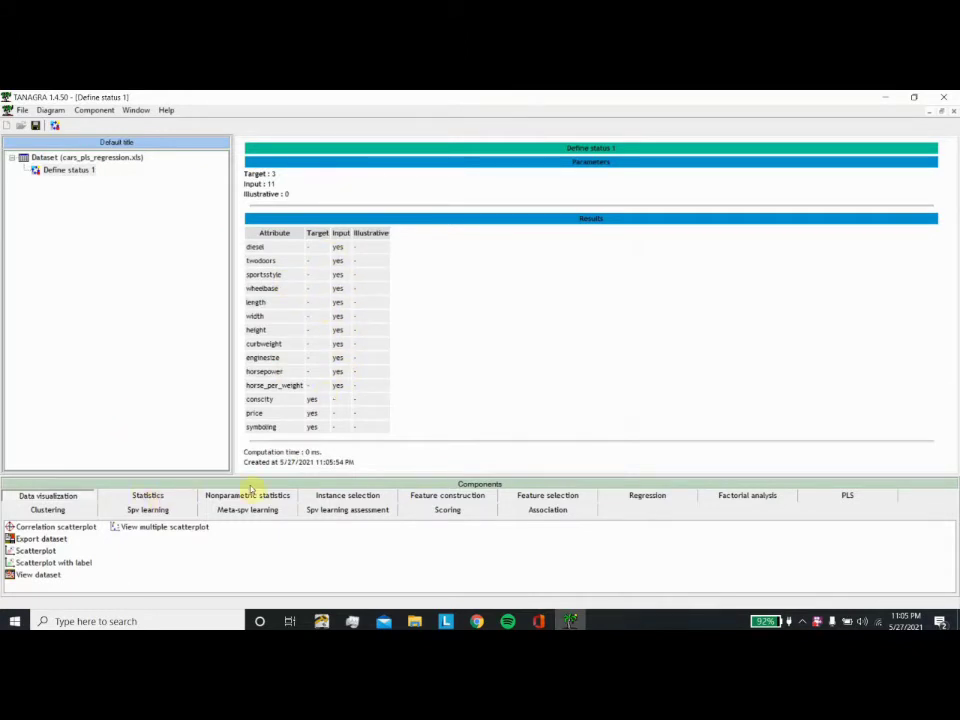
Add a PLS Regression component under Define status 1.
click(847, 495)
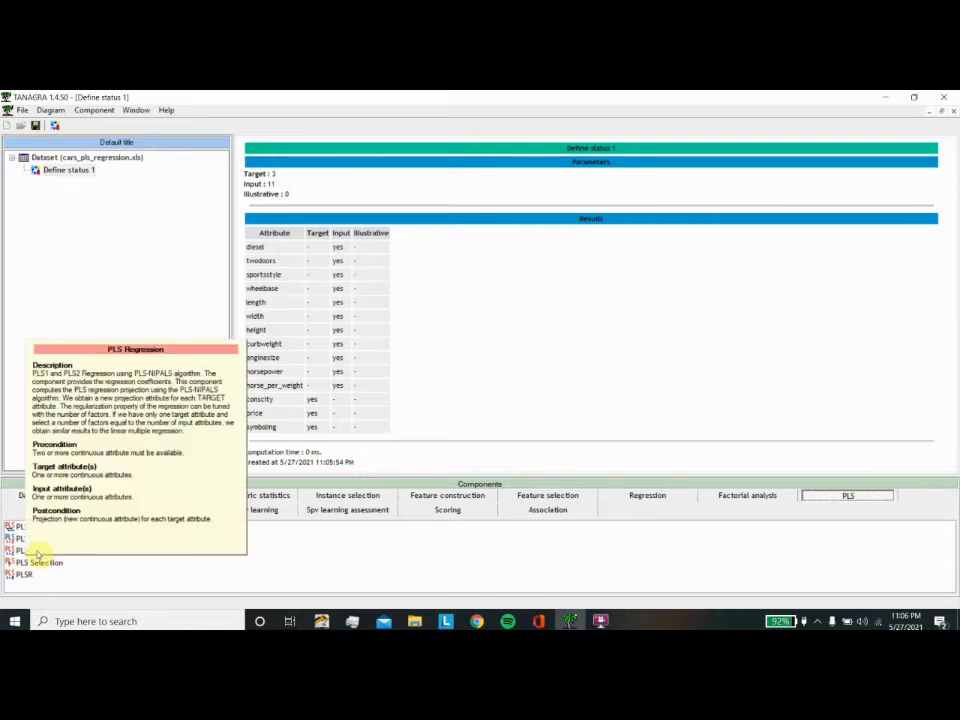
drag(37, 551, 73, 184)
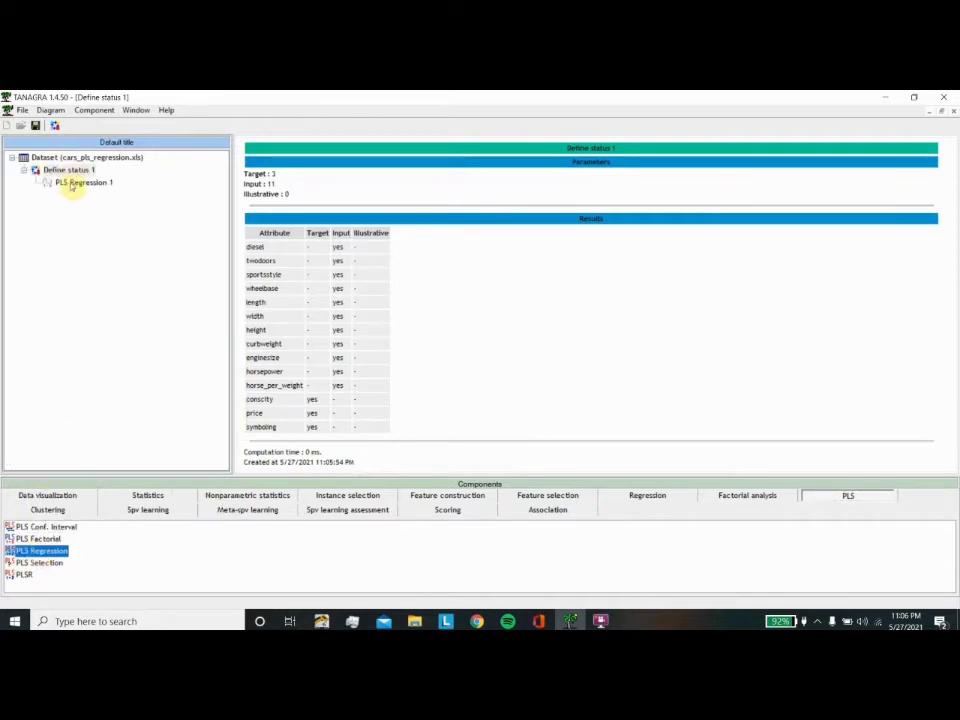
Set PLS Regression 1 to 3 axes and enable the detailed result.
click(74, 184)
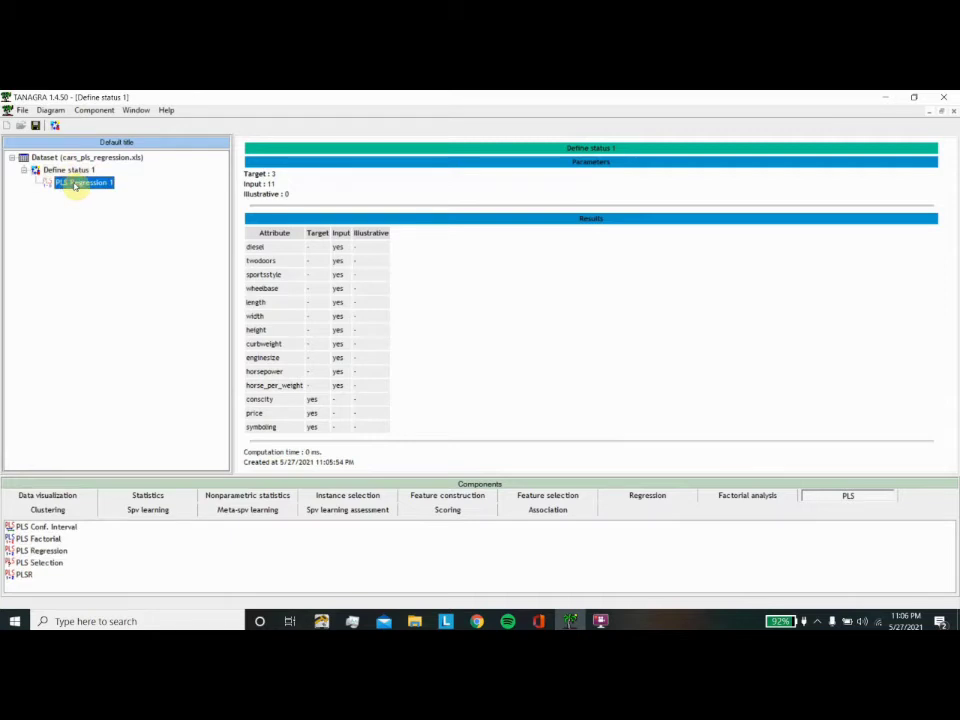
right_click(75, 186)
click(105, 191)
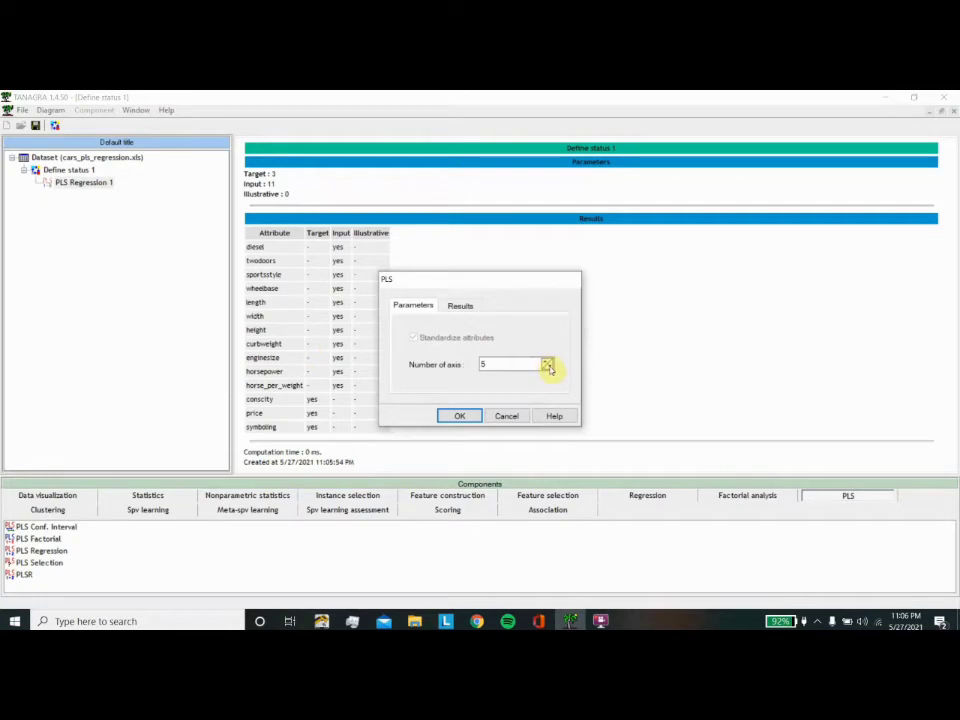
click(460, 305)
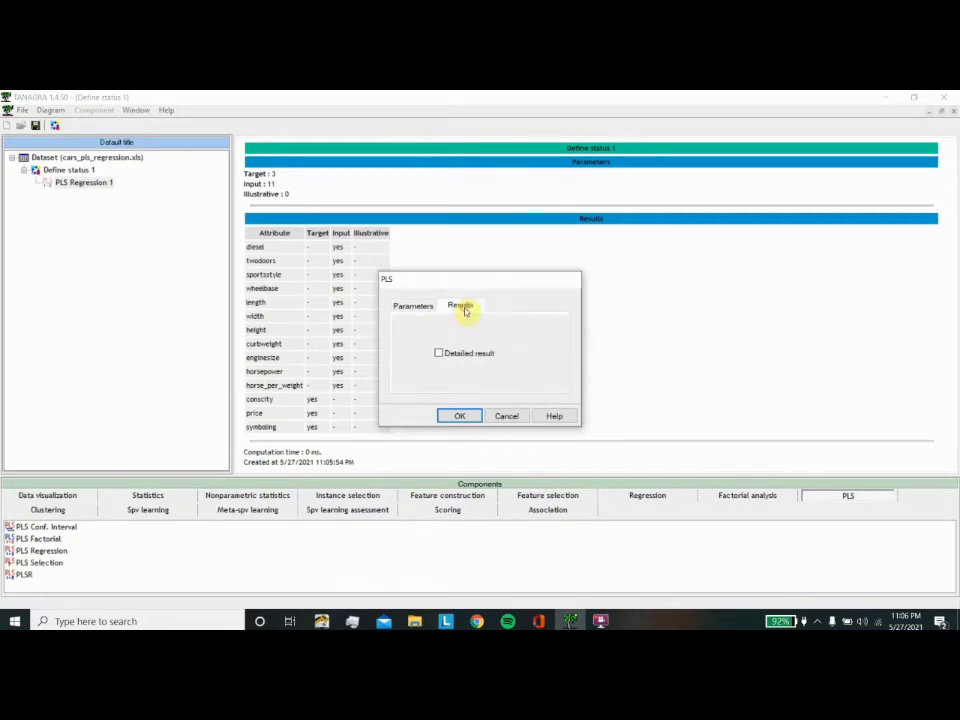
click(418, 305)
click(460, 307)
click(437, 353)
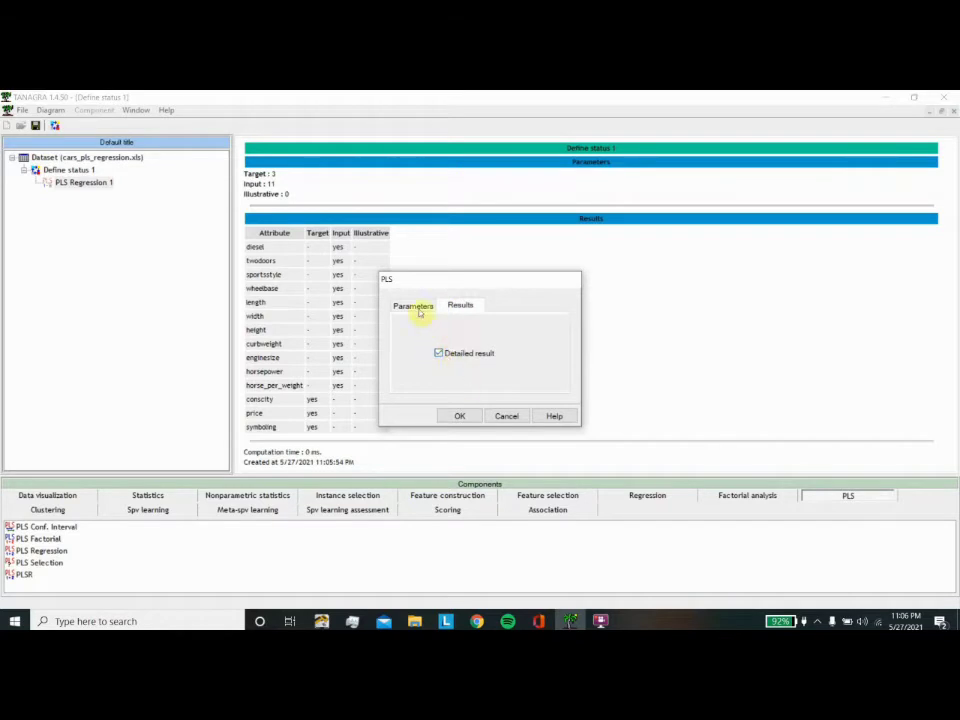
click(418, 308)
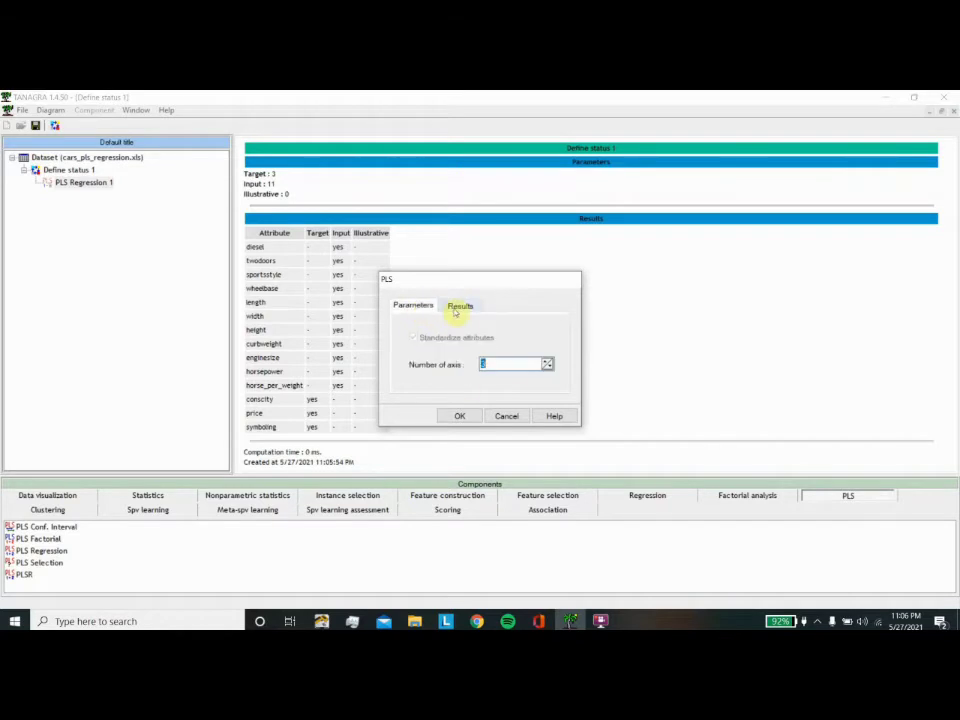
click(458, 416)
Execute PLS Regression 1 and view its report, including the regression coefficients.
click(87, 184)
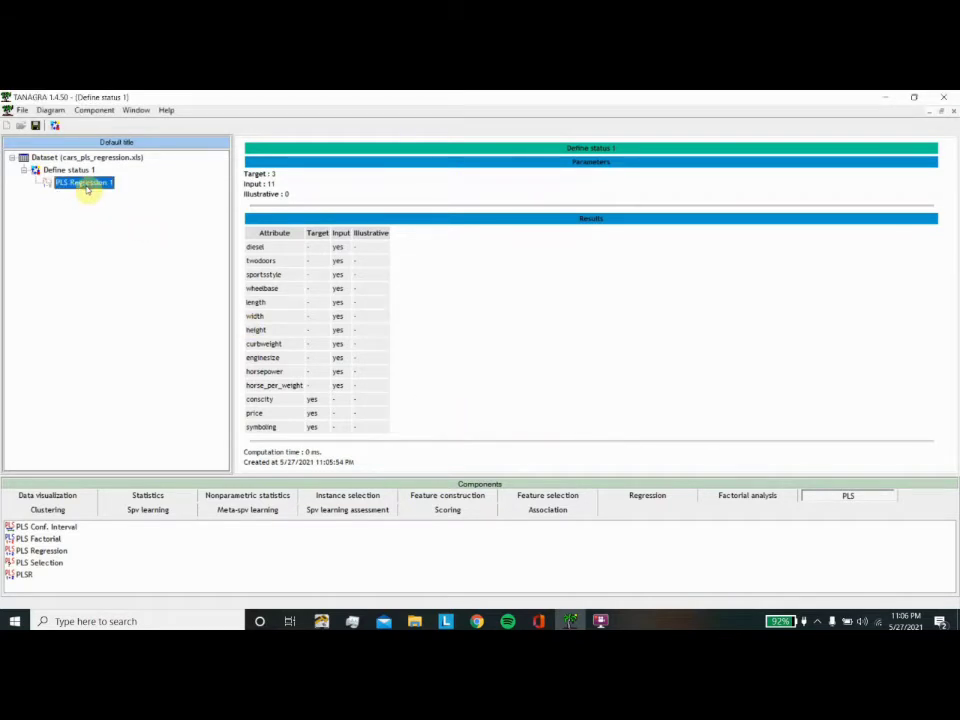
right_click(87, 186)
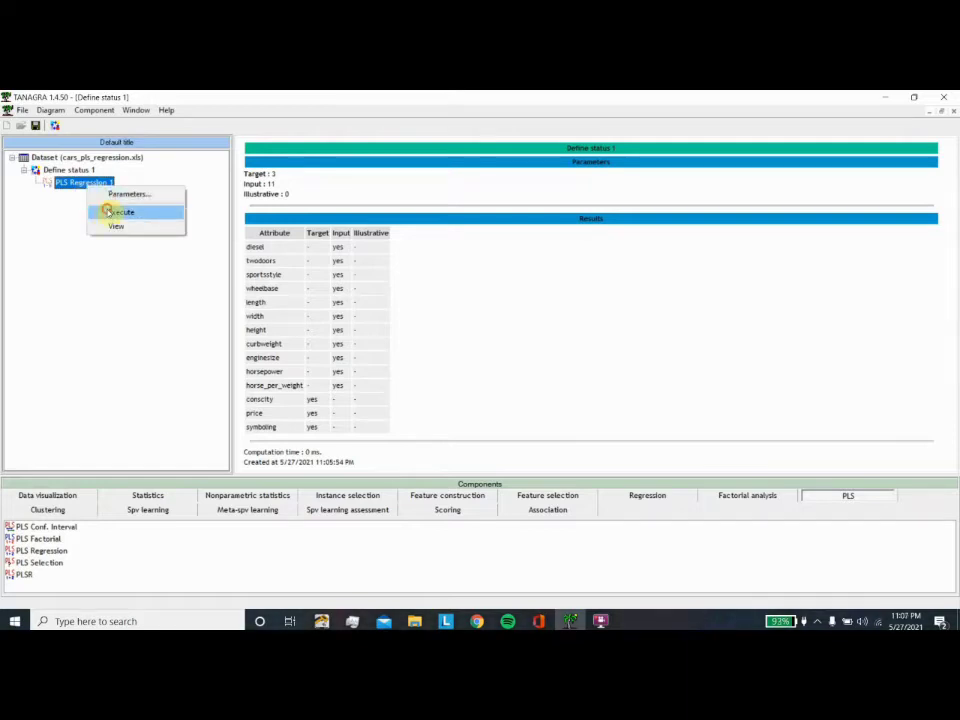
click(95, 207)
right_click(86, 185)
click(101, 220)
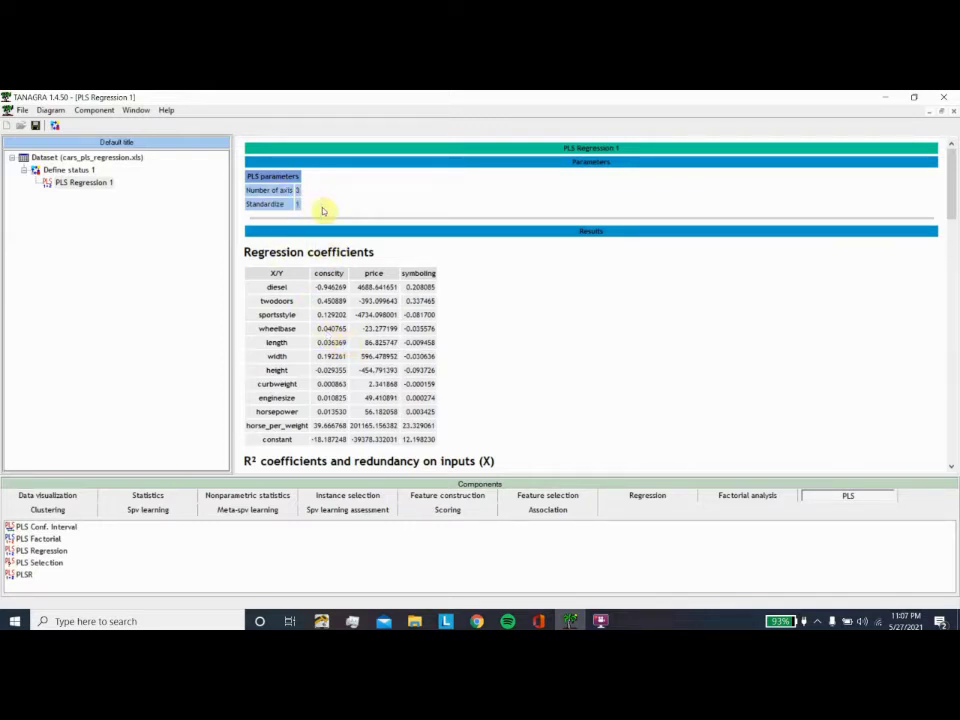
drag(949, 189, 857, 234)
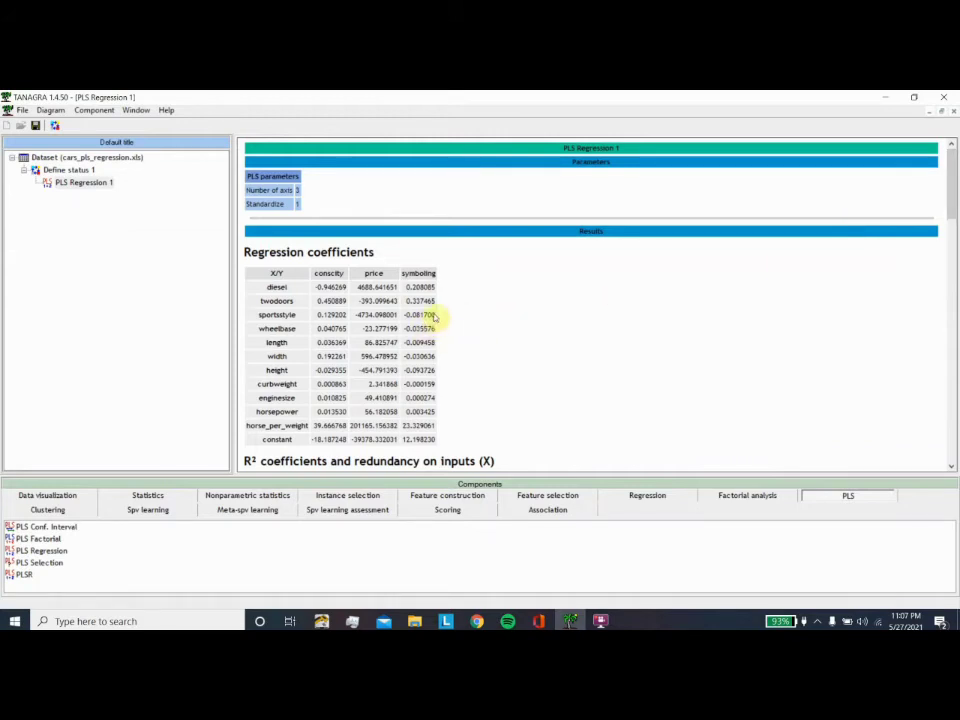
click(600, 621)
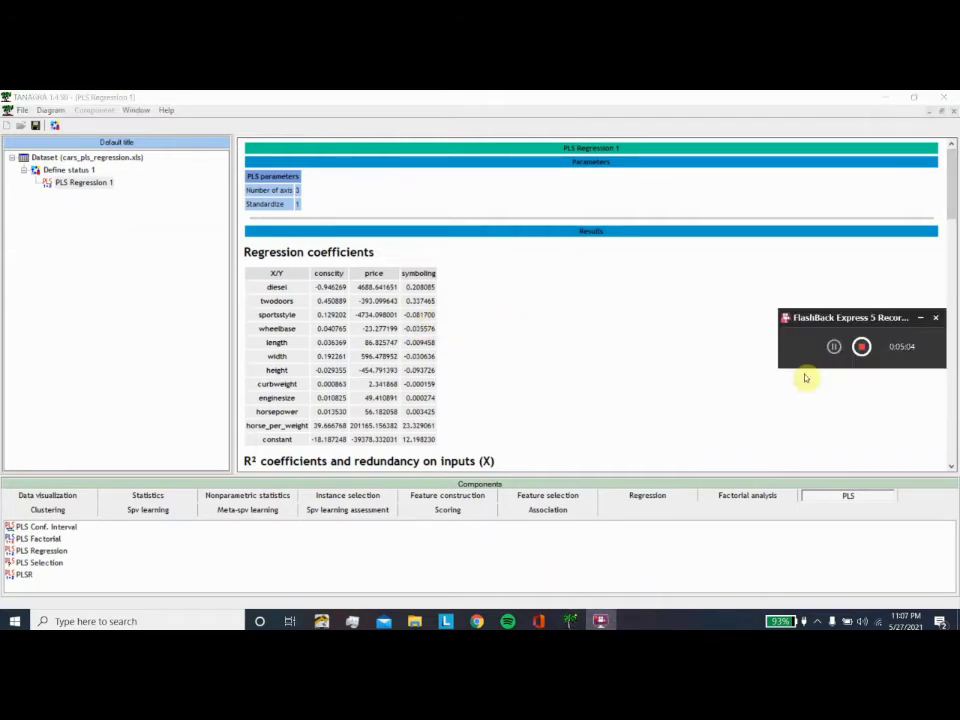
Examine the PLS Regression 1 report, from the regression coefficients through the R² and redundancy tables to the Ch and Ph vectors.
click(834, 347)
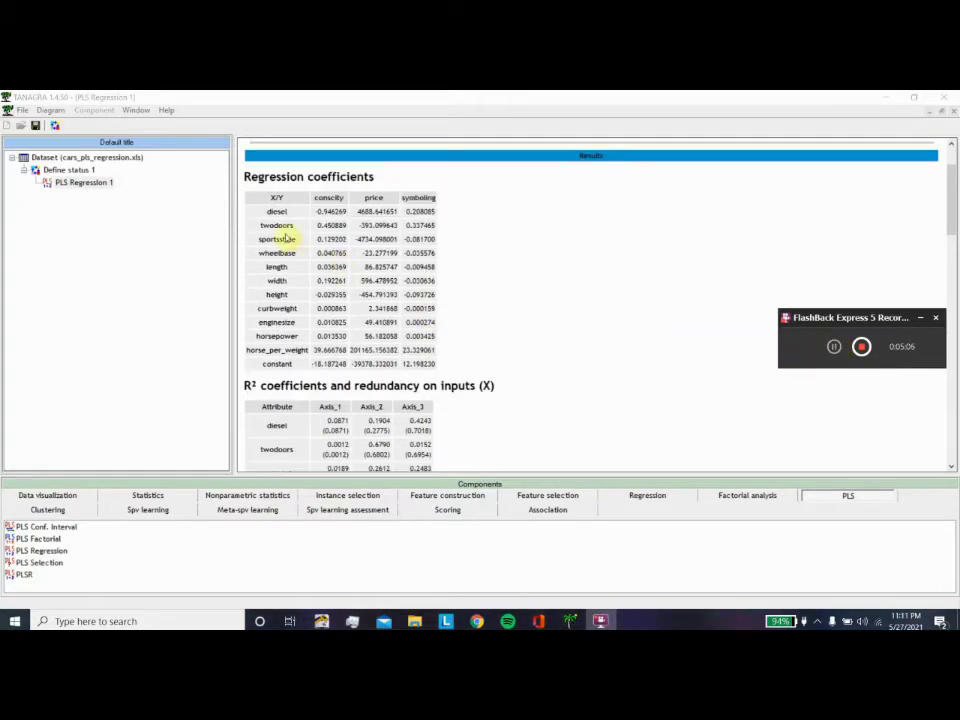
scroll(360, 400, down, 1)
scroll(362, 400, down, 1)
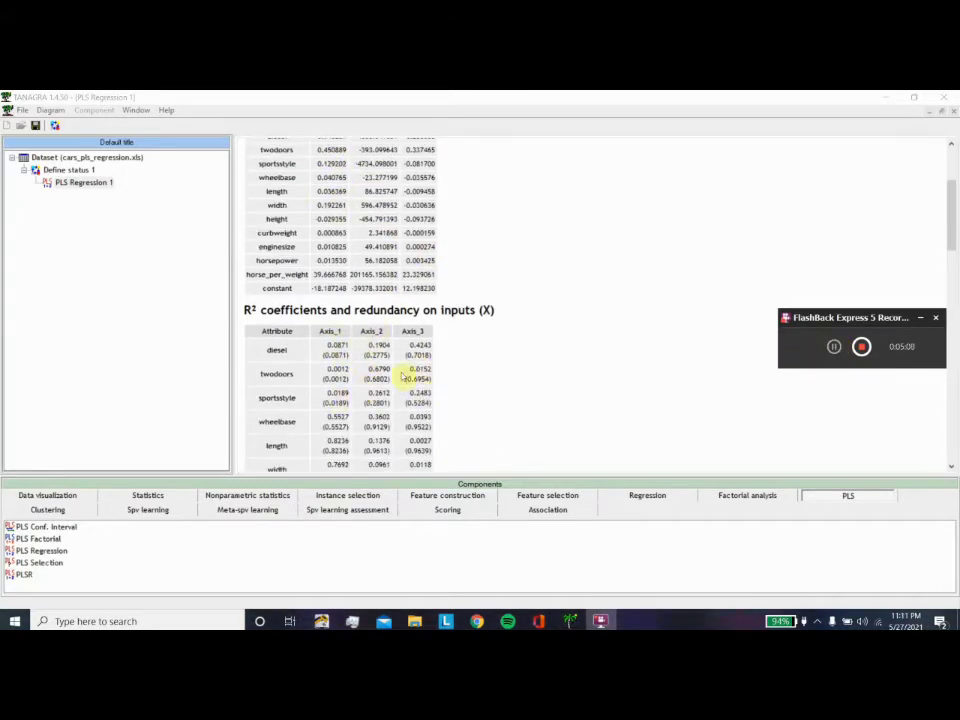
scroll(340, 358, down, 1)
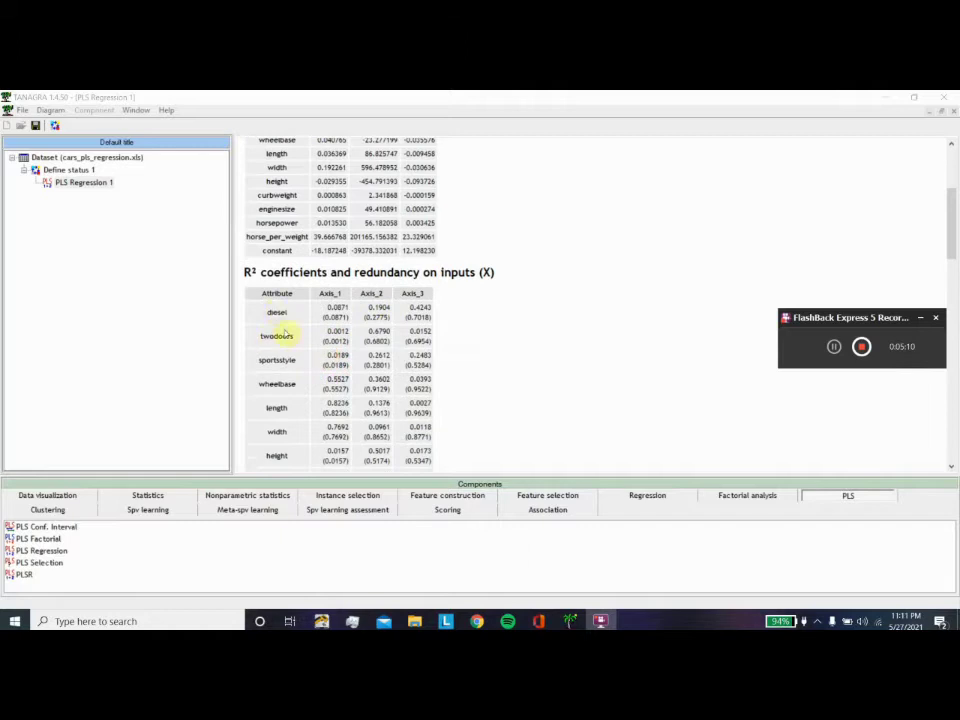
scroll(340, 360, down, 3)
scroll(363, 350, down, 1)
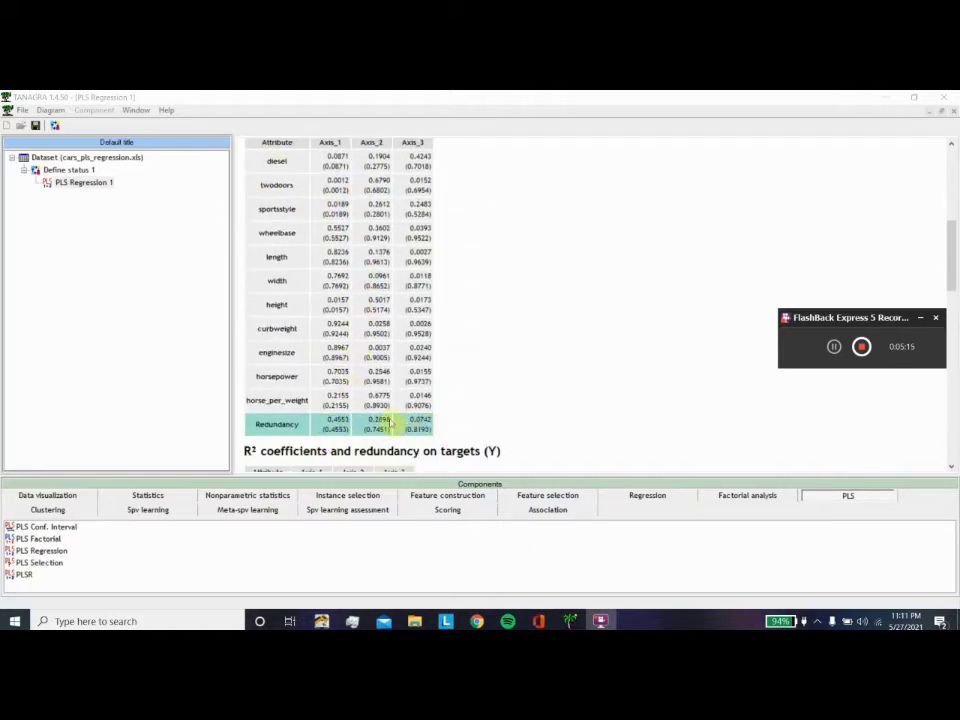
scroll(395, 422, down, 3)
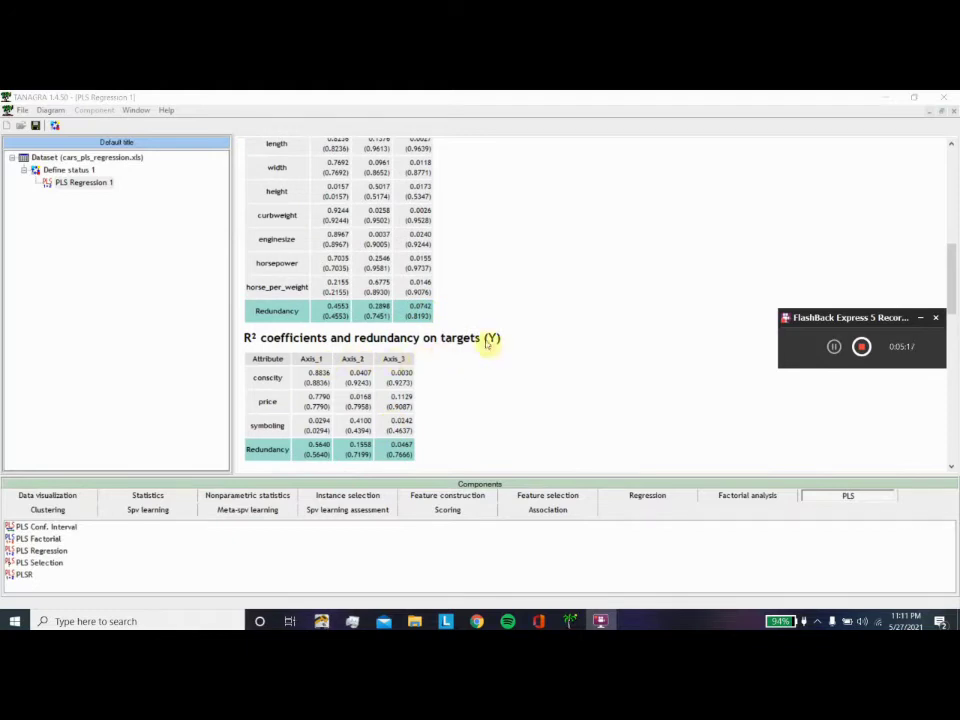
scroll(428, 370, down, 1)
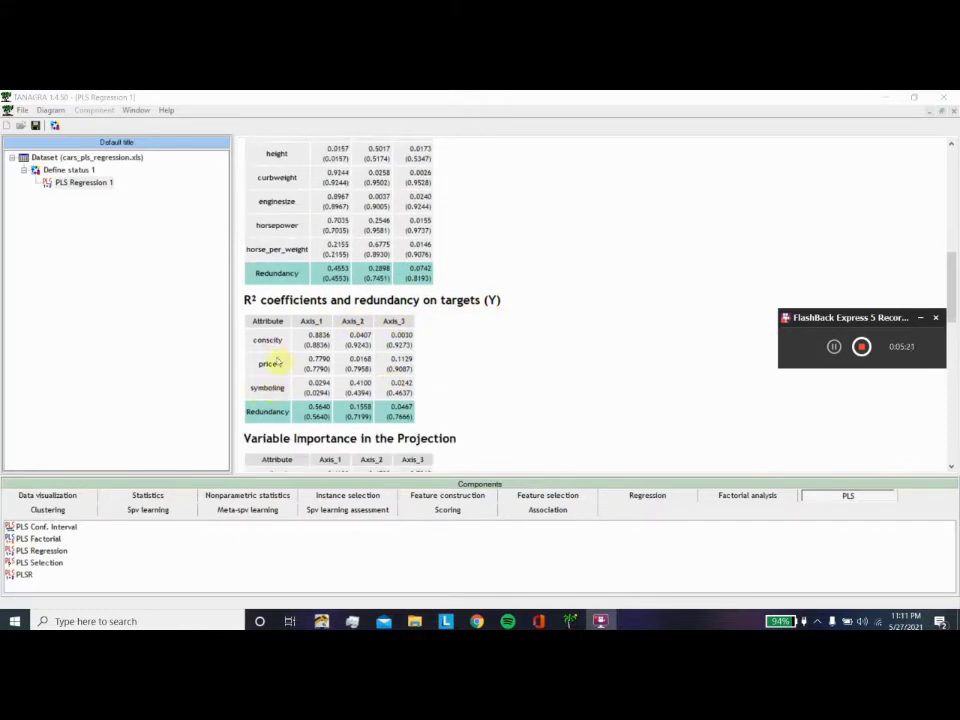
scroll(278, 363, up, 2)
scroll(278, 350, down, 1)
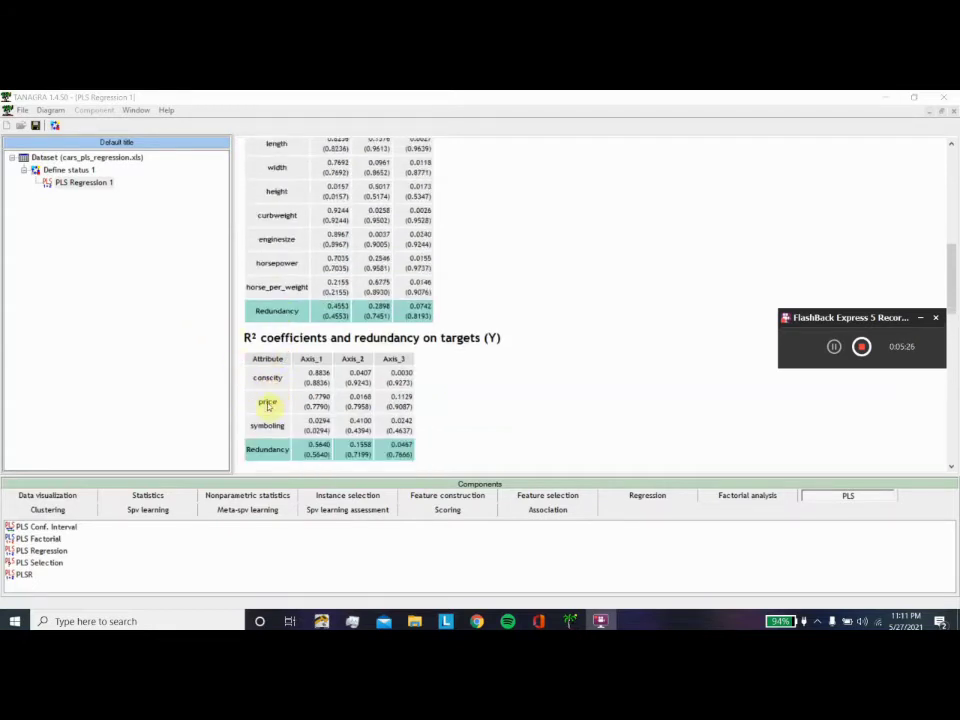
scroll(268, 405, up, 5)
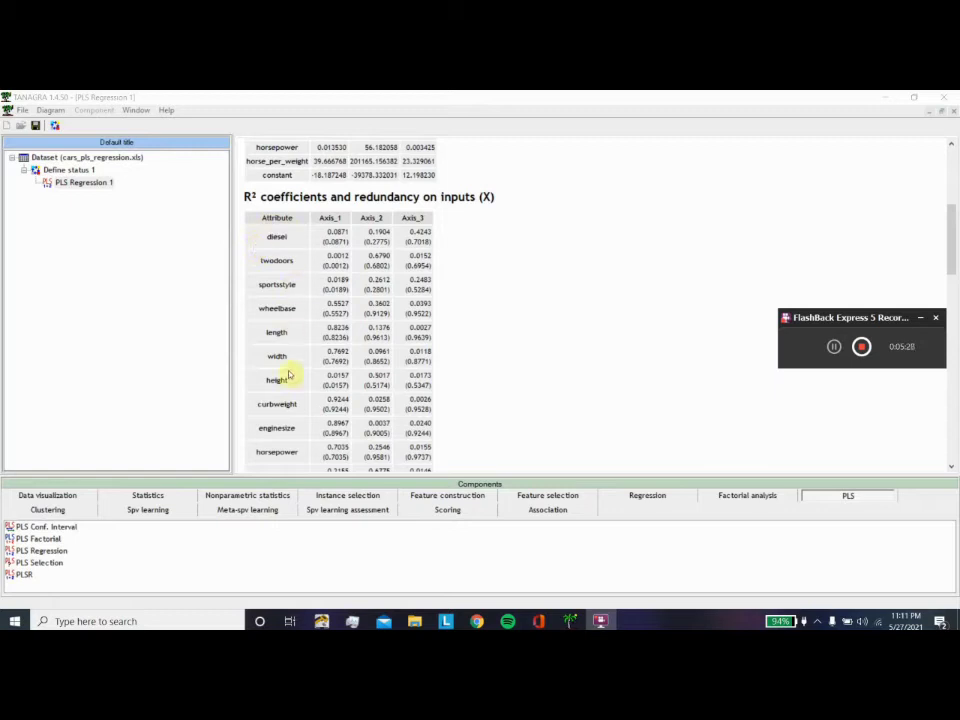
scroll(322, 365, down, 12)
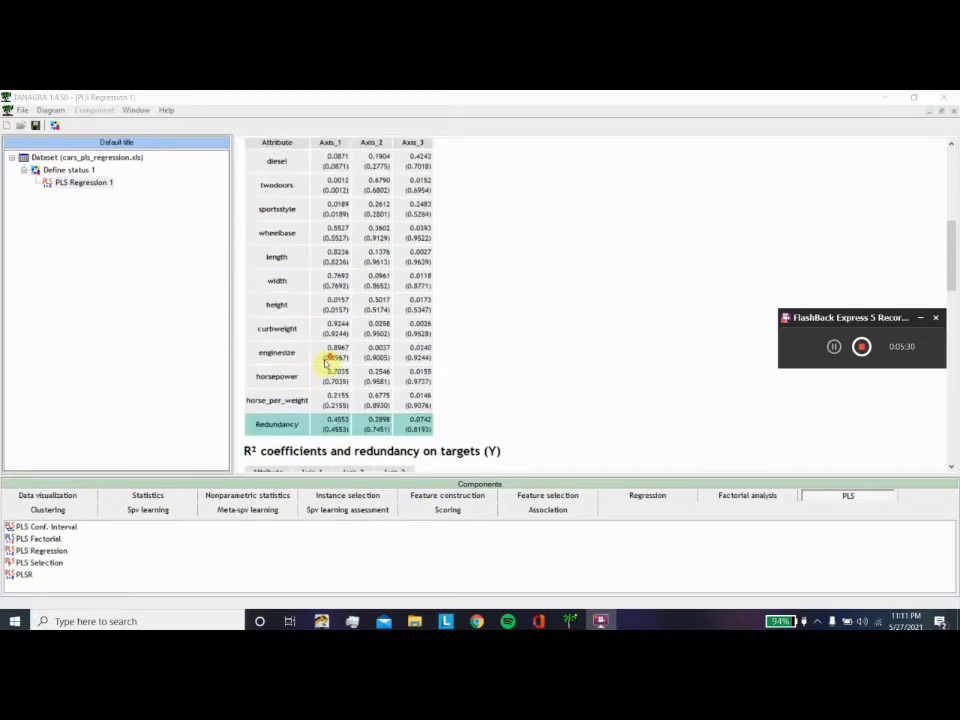
scroll(333, 348, down, 9)
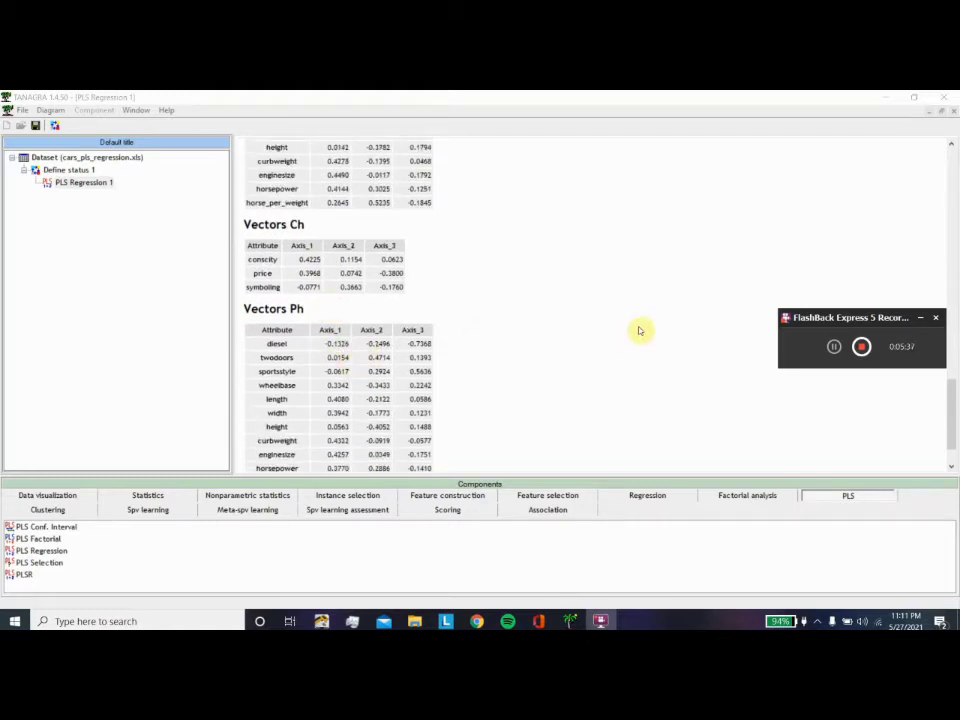
click(862, 347)
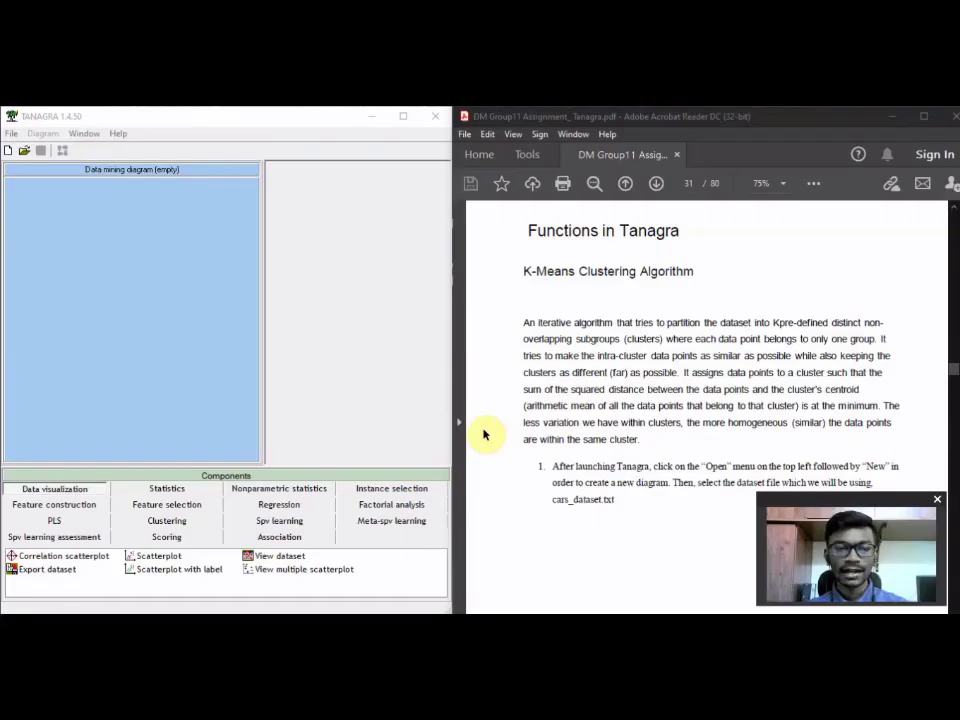
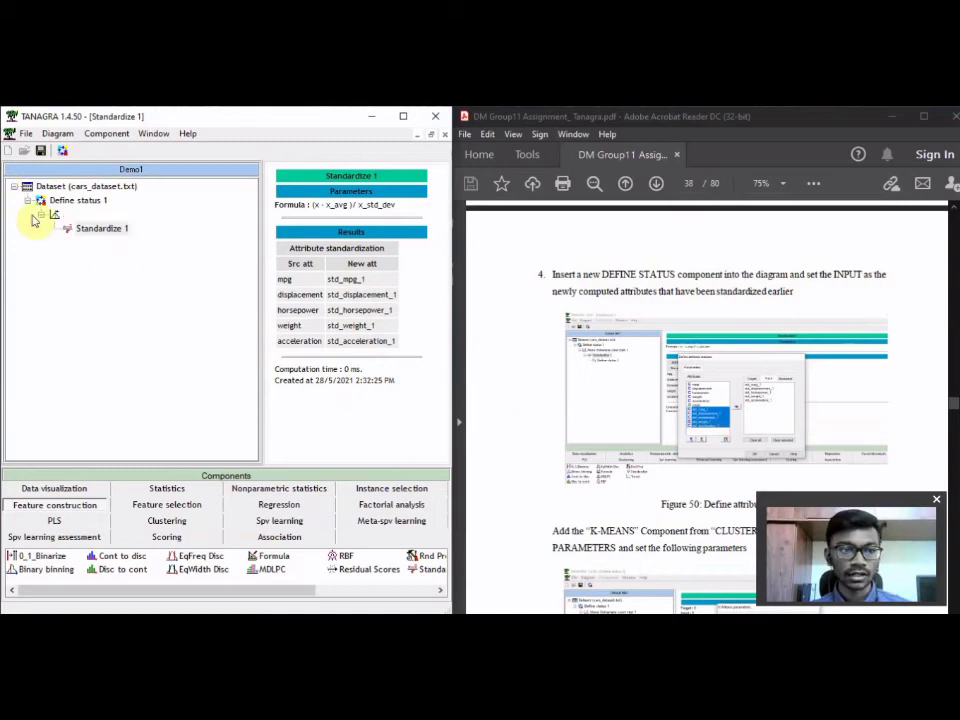
Add a Define status component under Standardize 1 with the five standardized attributes std_mpg_1 through std_acceleration_1 as input, and view its attribute statuses.
click(63, 152)
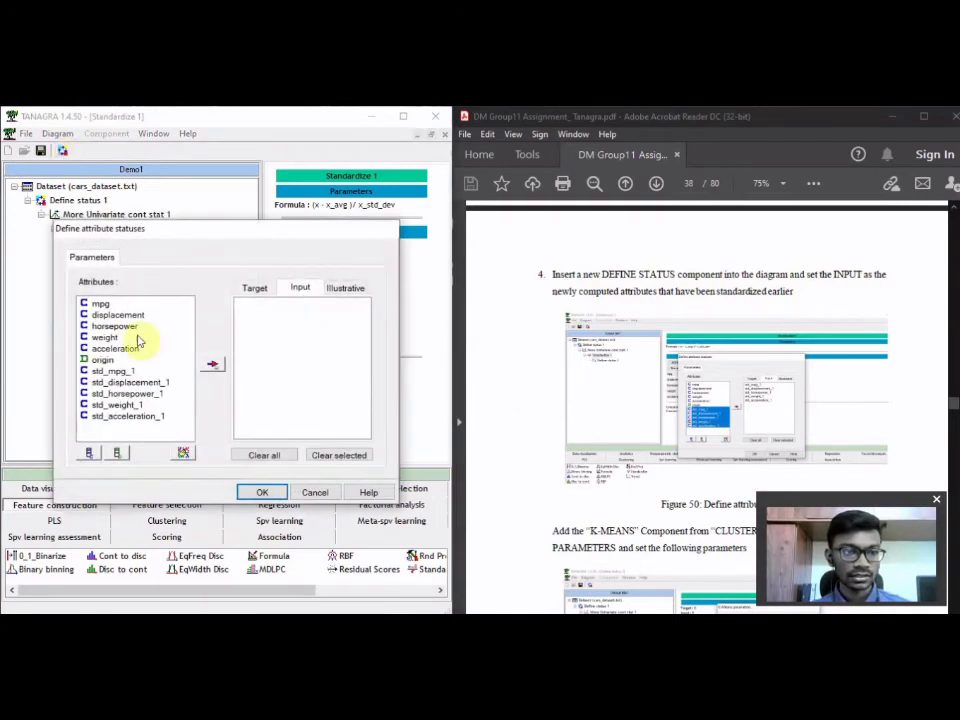
click(128, 372)
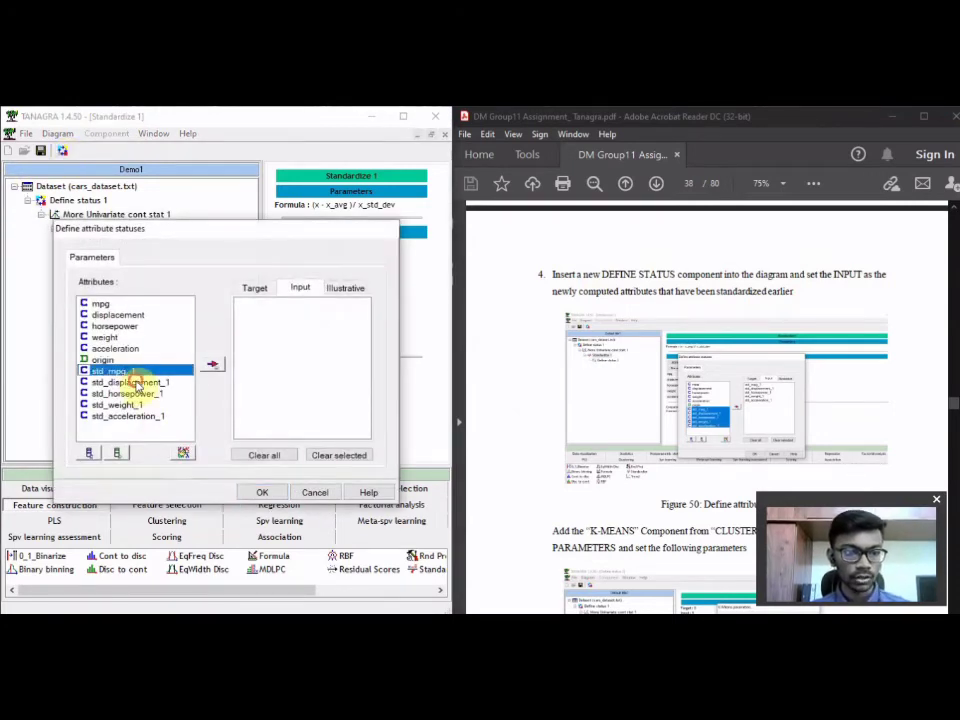
drag(133, 383, 224, 451)
click(207, 367)
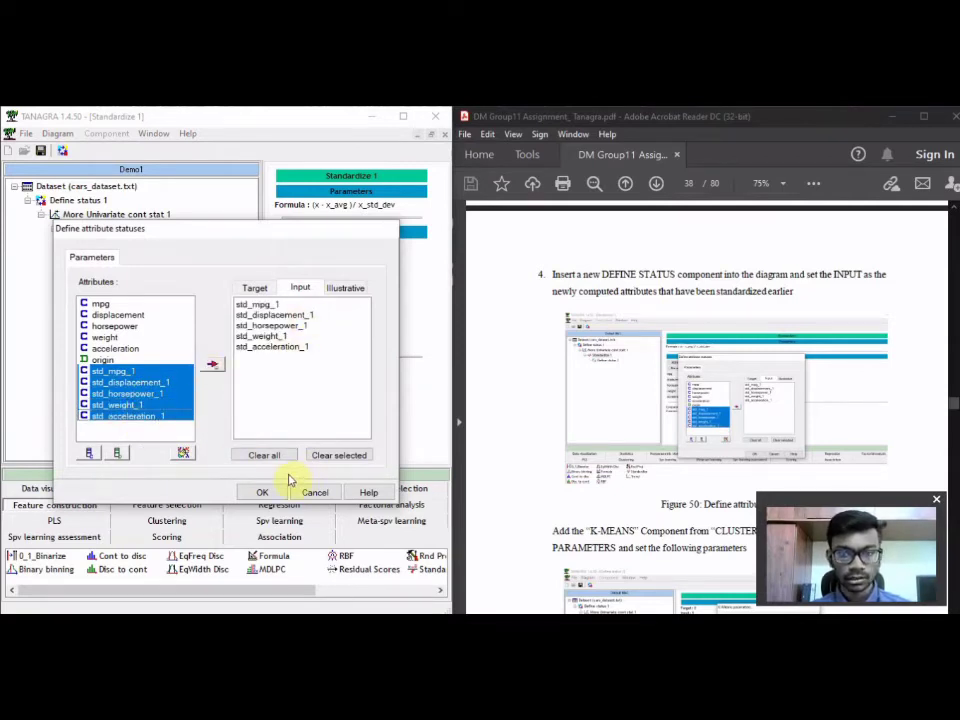
click(262, 493)
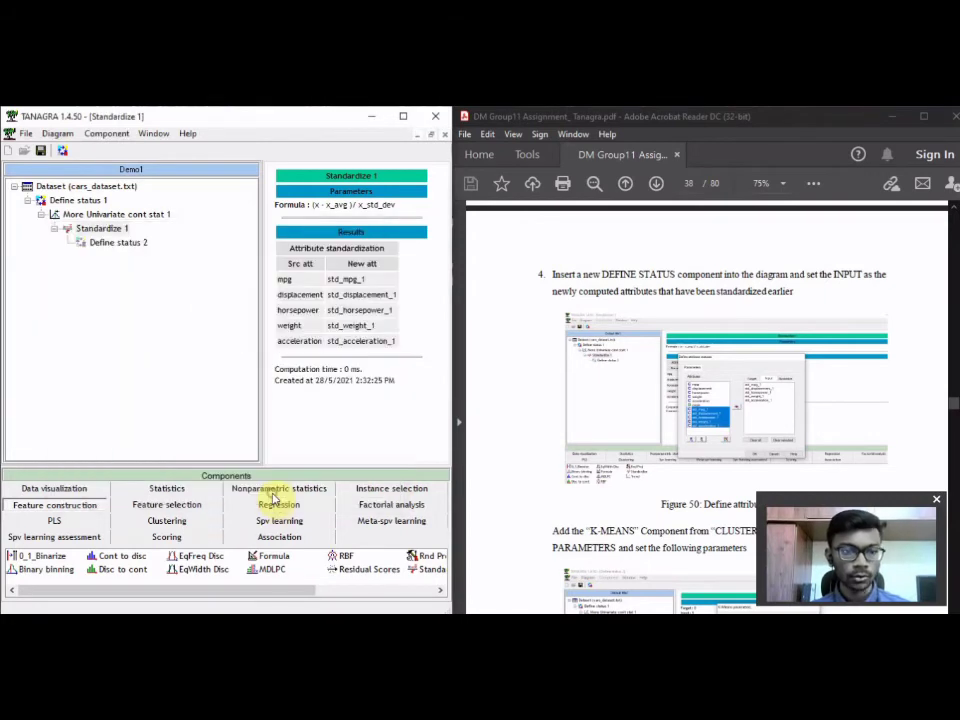
double_click(117, 244)
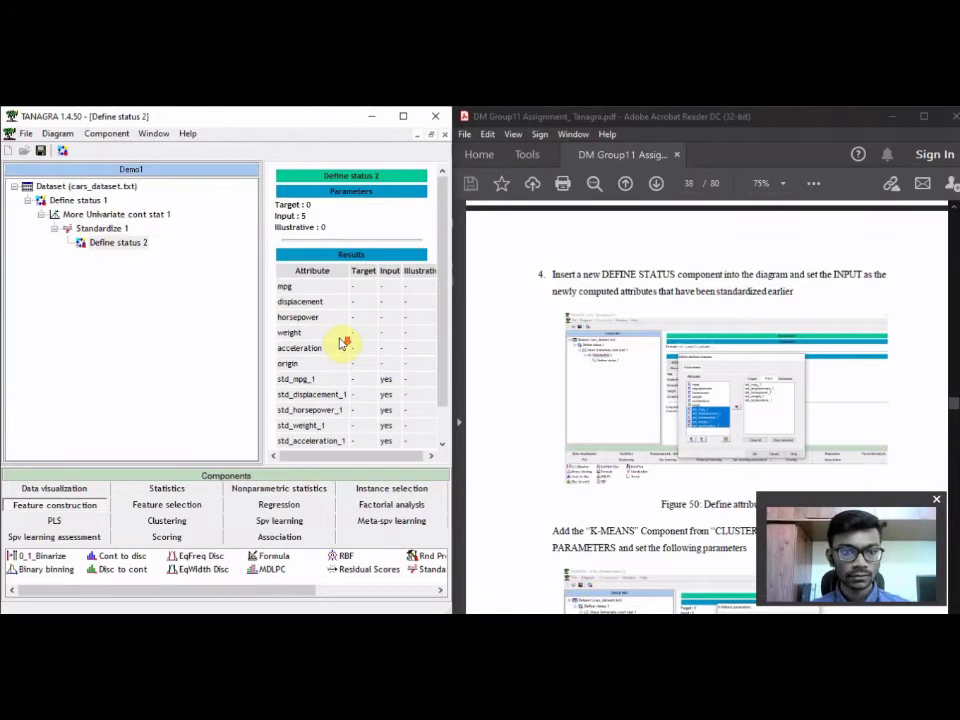
drag(443, 311, 443, 354)
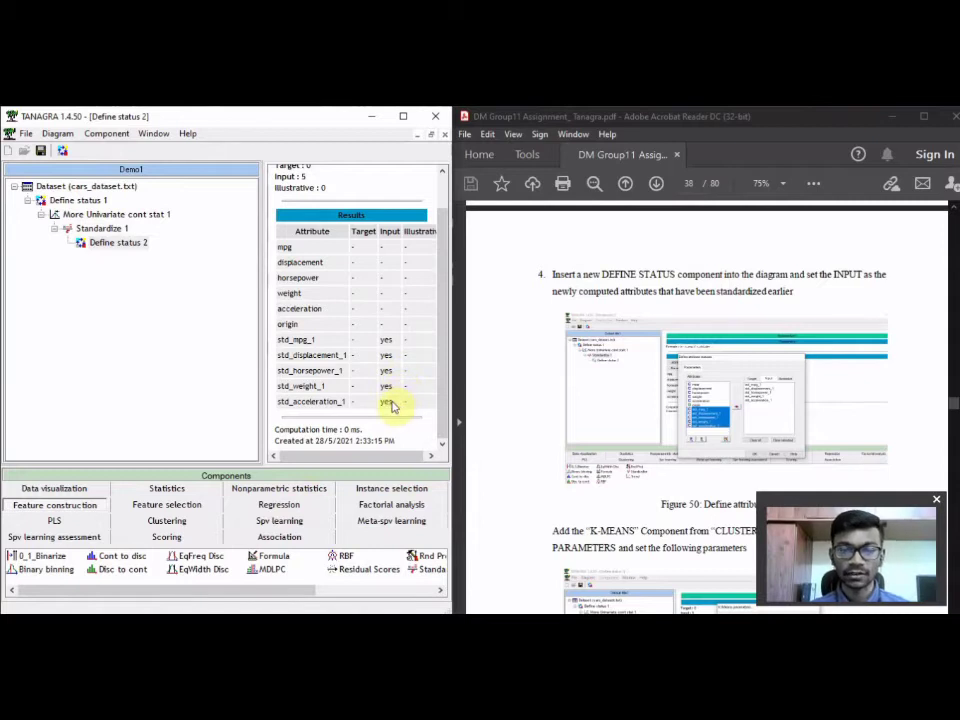
Consult the guide's K-Means instructions and add a K-Means clustering component under Define status 2.
scroll(536, 369, down, 5)
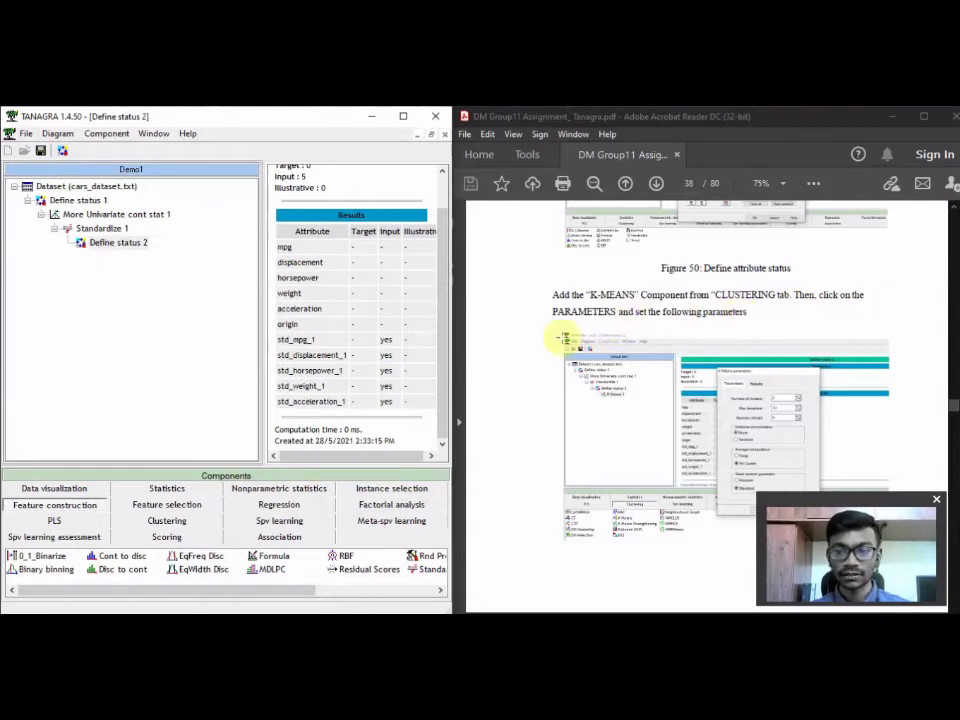
scroll(530, 340, down, 1)
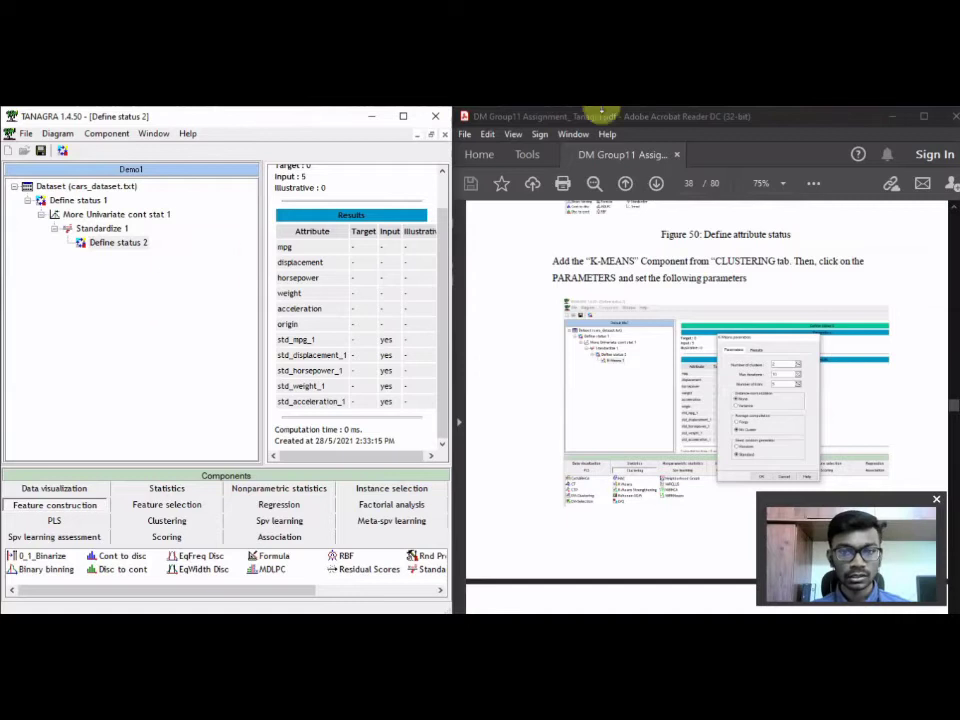
click(402, 117)
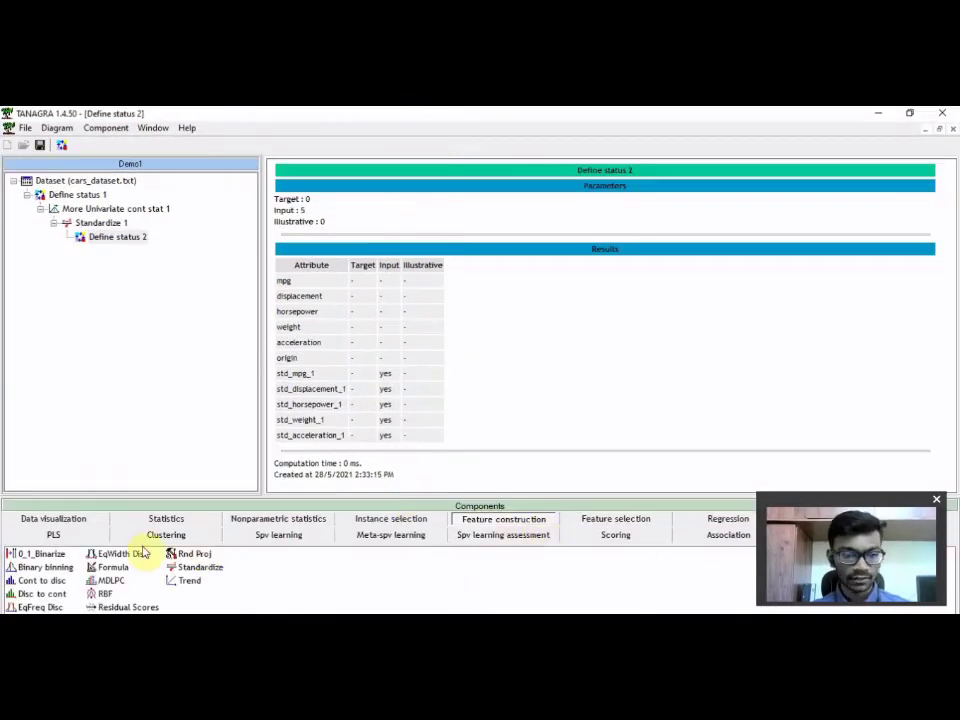
click(175, 538)
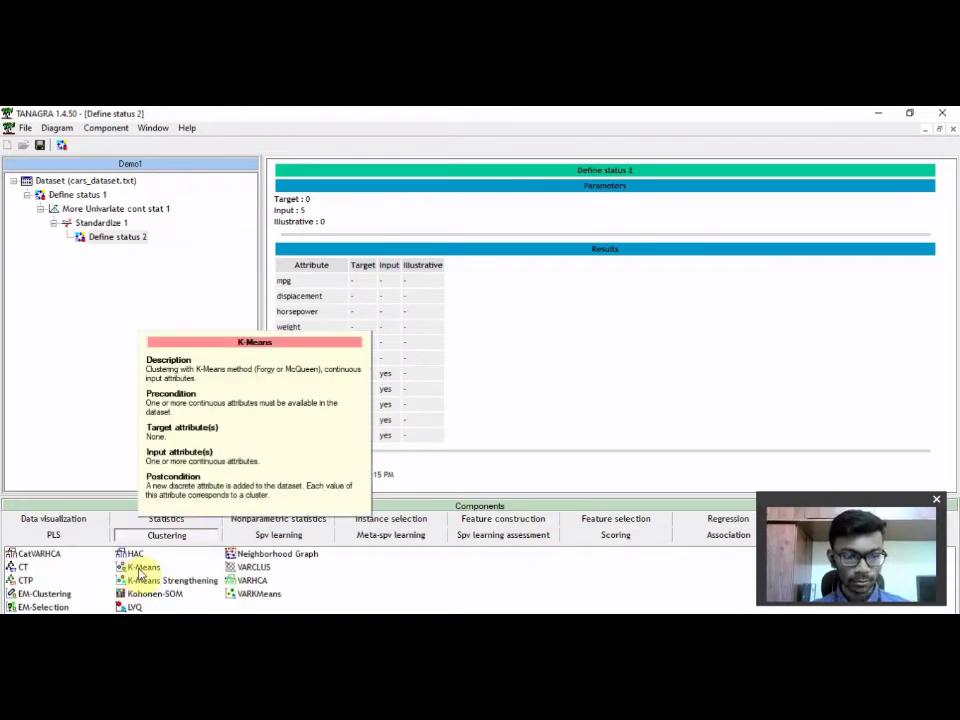
drag(141, 569, 94, 240)
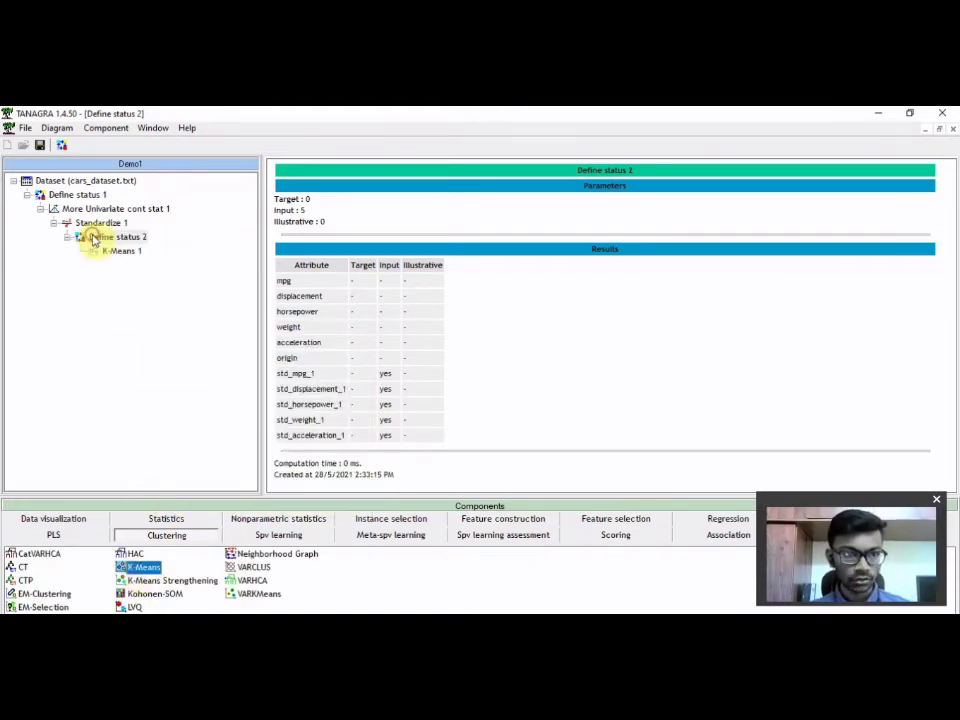
click(909, 113)
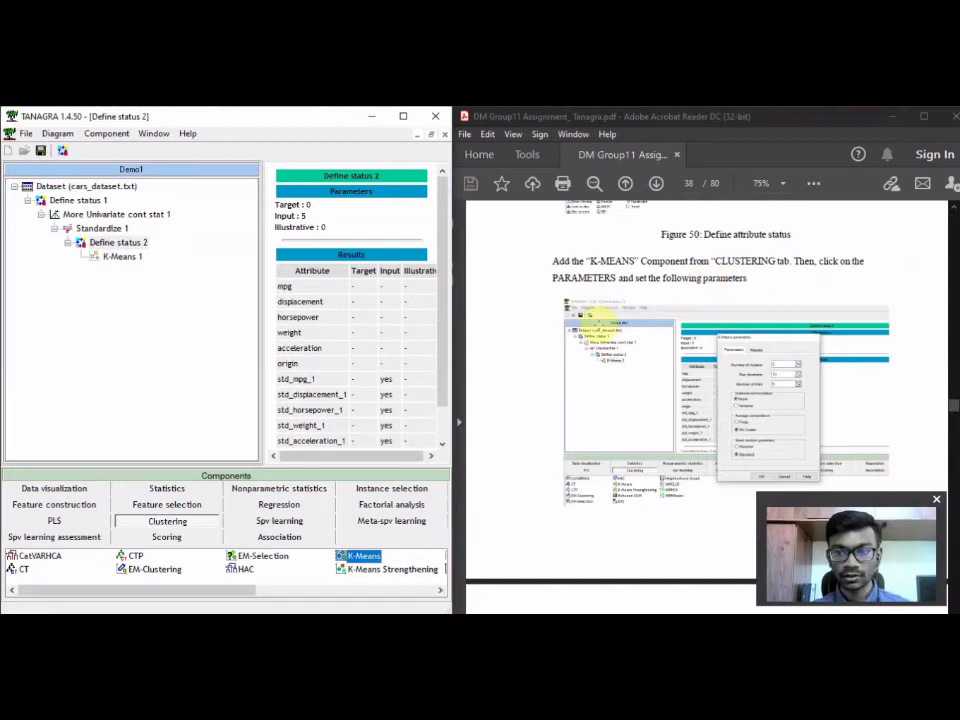
Set K-Means 1 to 2 clusters with distance normalization None.
right_click(121, 257)
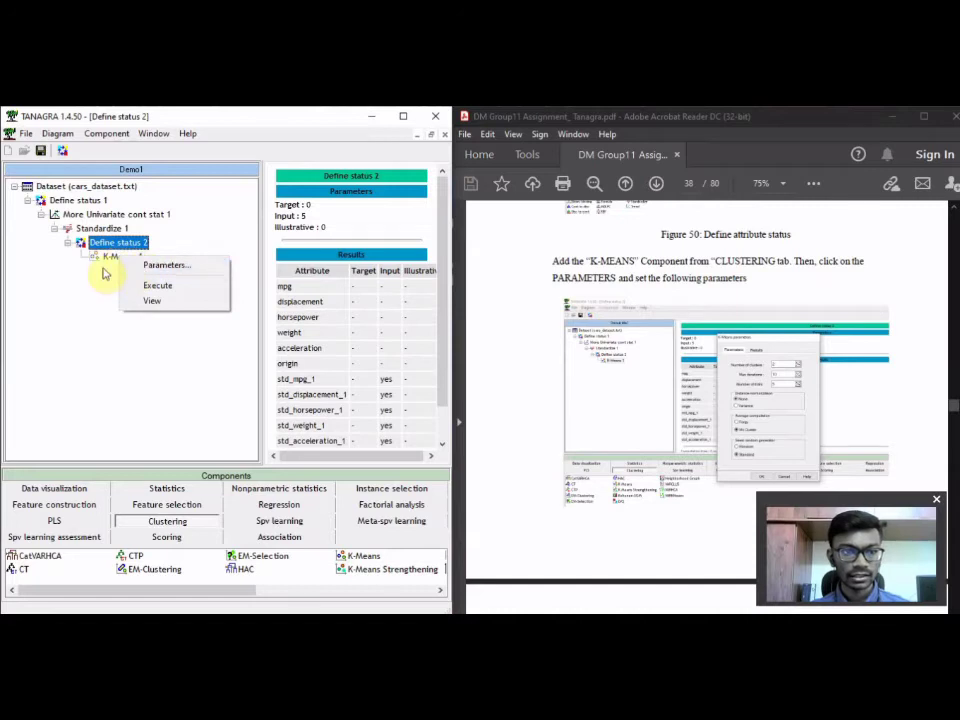
click(104, 270)
click(114, 258)
right_click(115, 258)
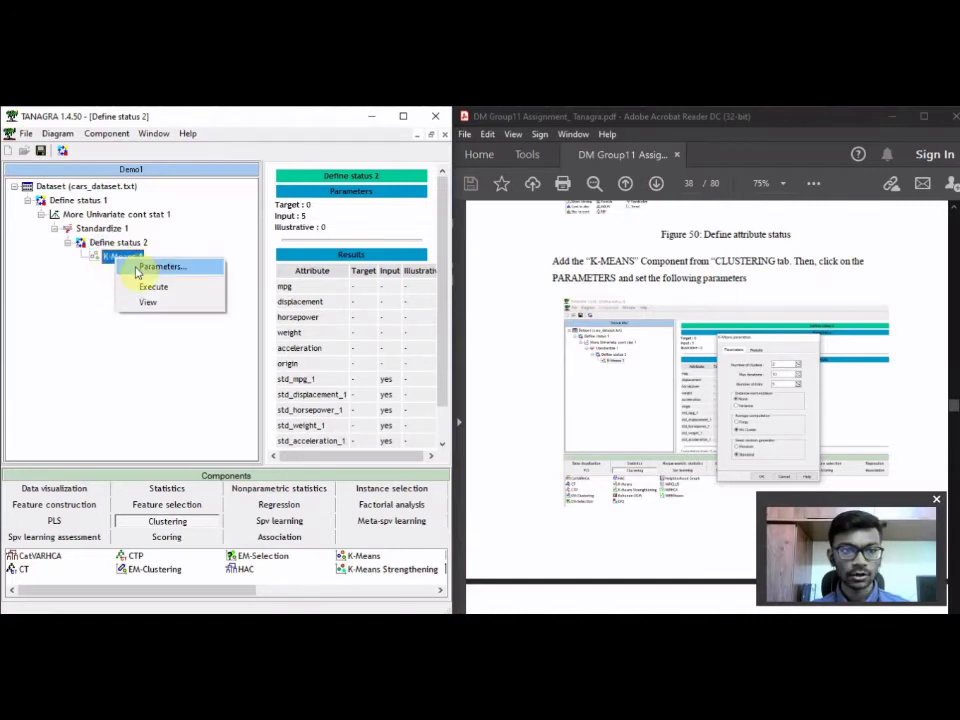
click(137, 268)
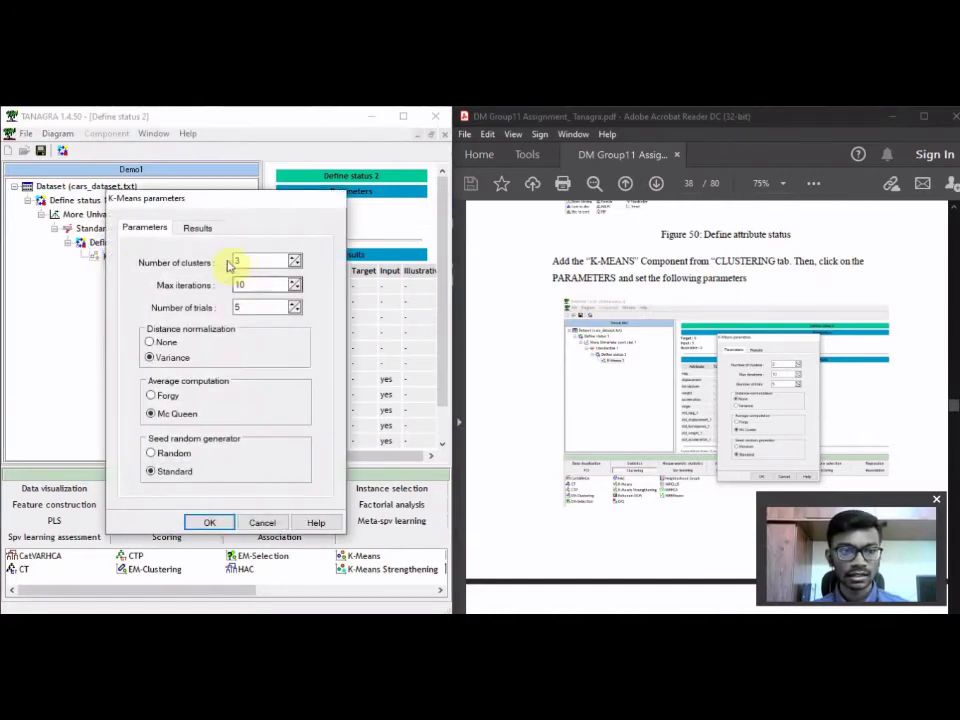
double_click(252, 260)
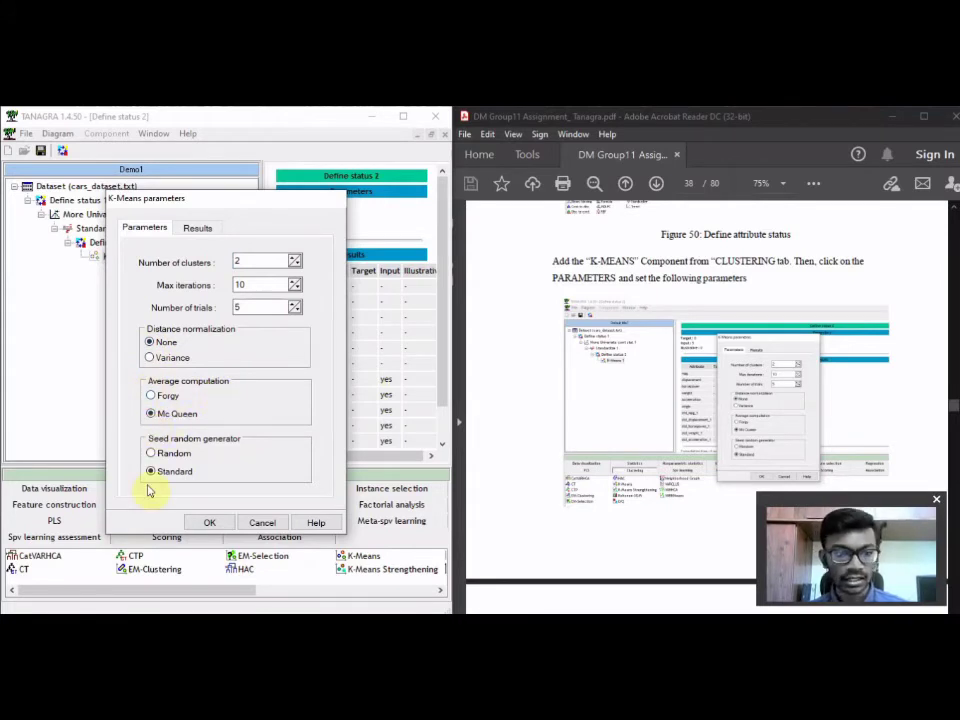
click(207, 523)
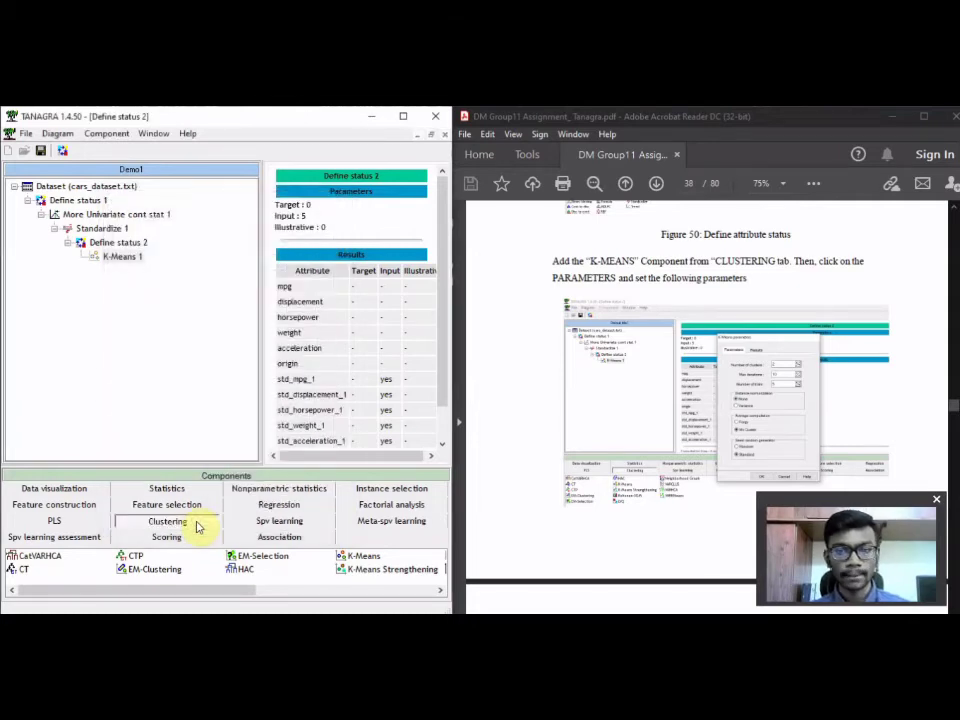
Run K-Means 1 by viewing its report, and compare the global evaluation, cluster sizes and R-square per trial with the guide's results.
scroll(561, 439, down, 5)
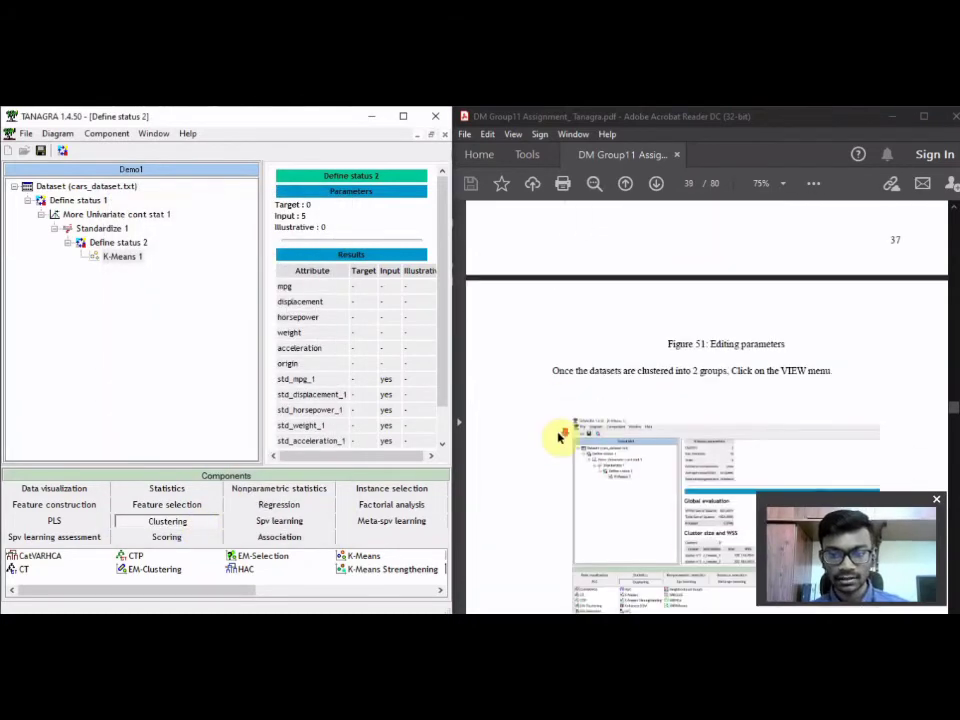
scroll(558, 437, down, 3)
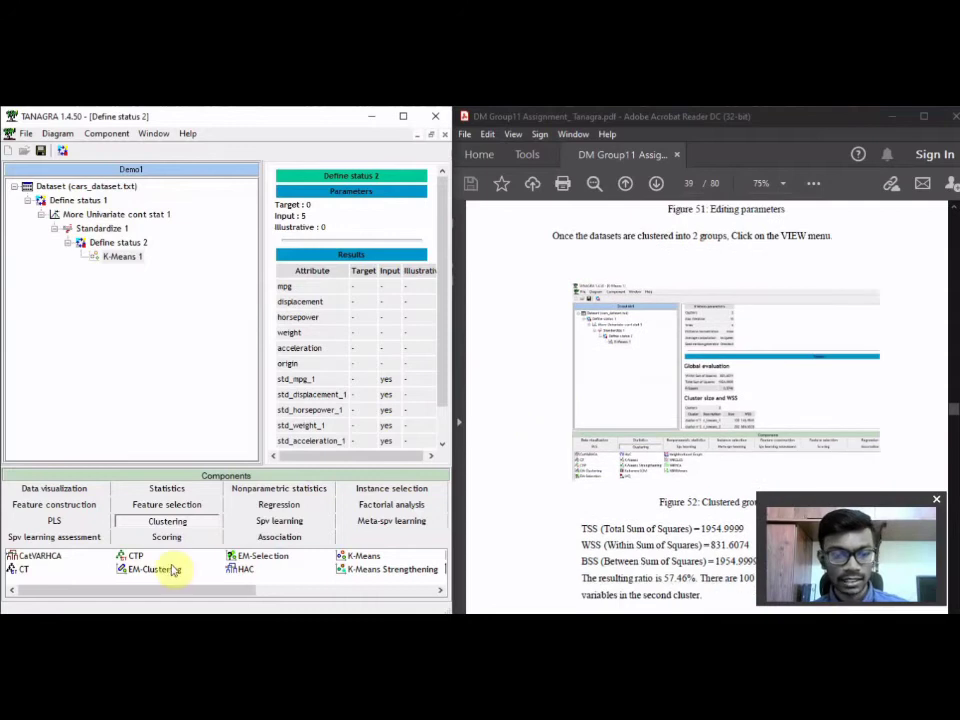
drag(170, 595, 197, 595)
right_click(115, 262)
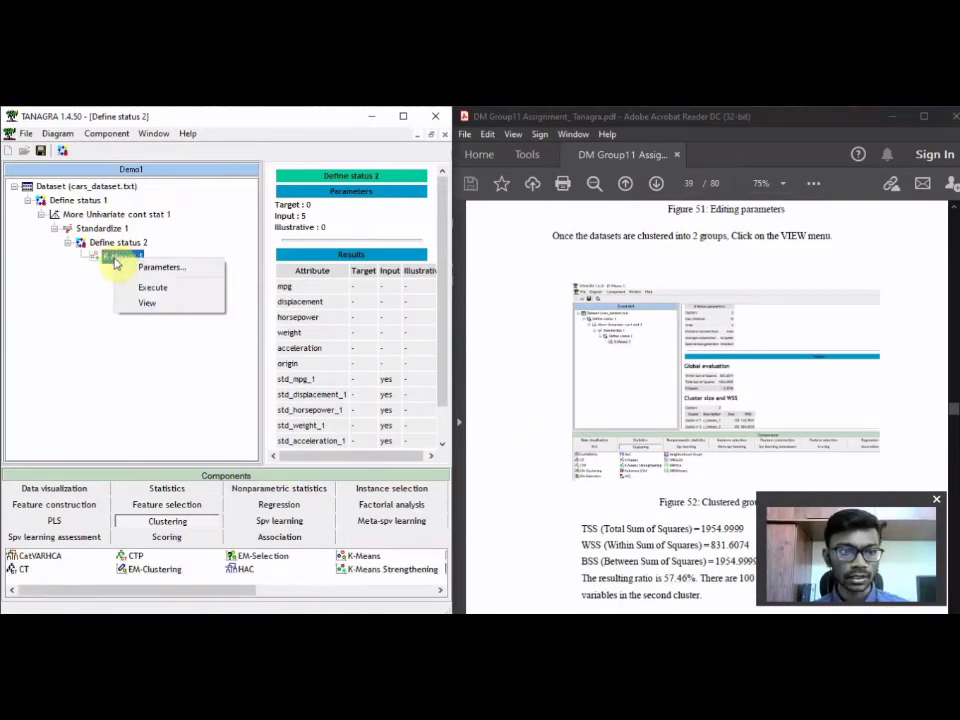
click(148, 304)
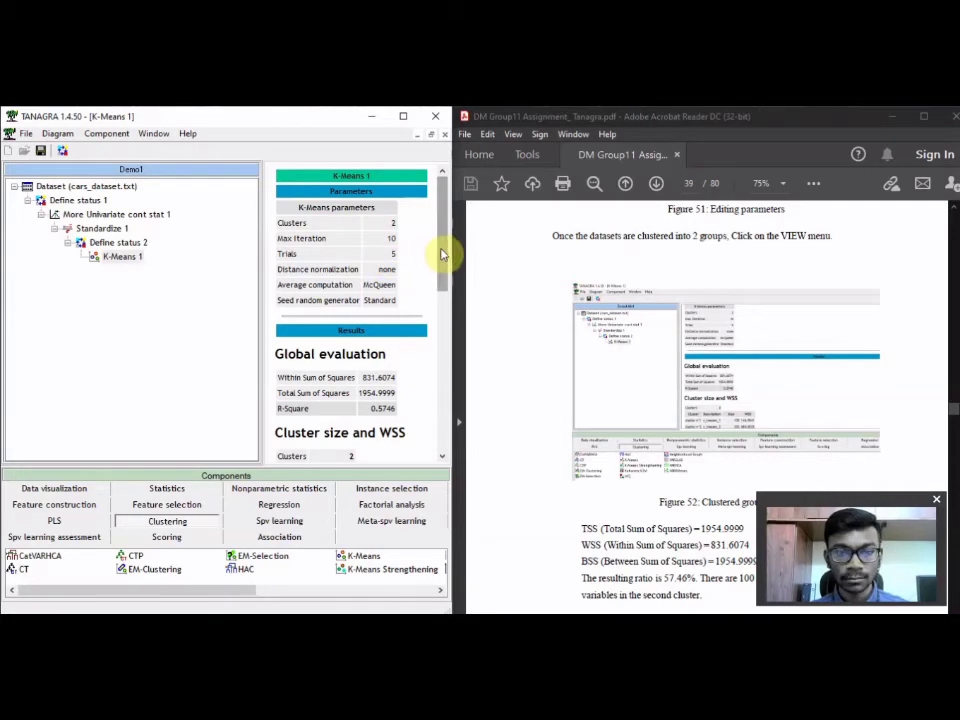
drag(444, 253, 447, 315)
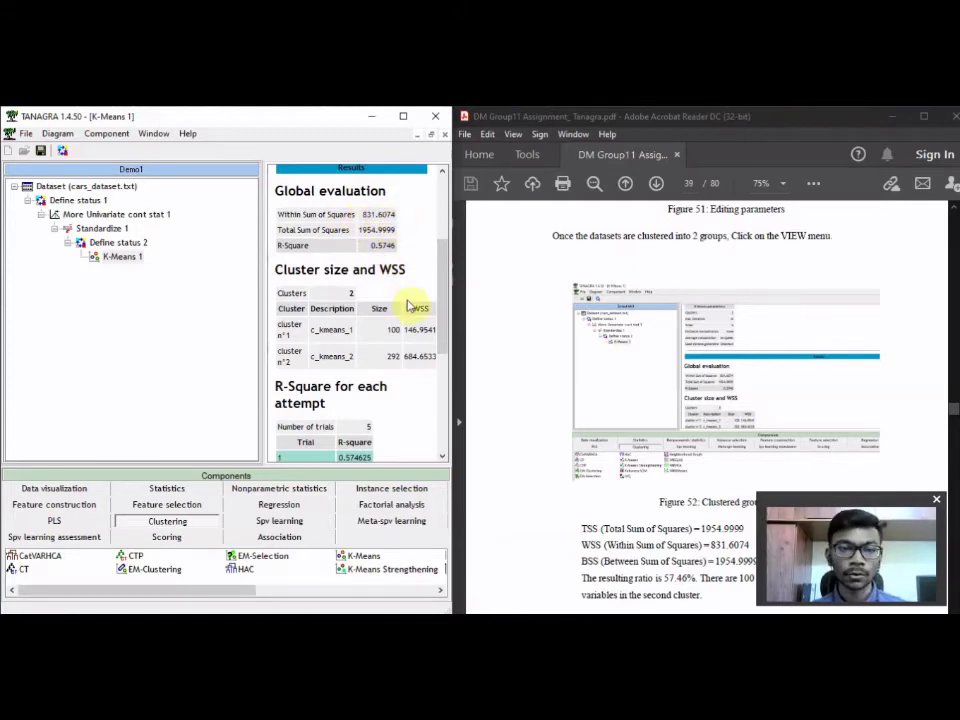
drag(446, 319, 446, 350)
scroll(690, 420, down, 3)
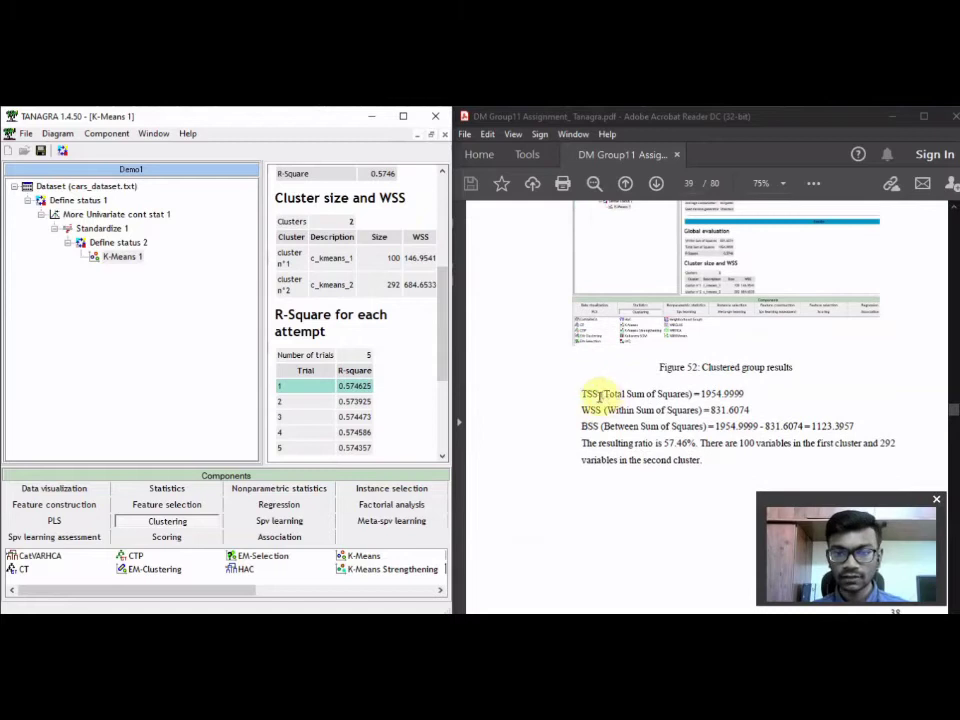
Review the global evaluation, cluster sizes and cluster centroids in the K-Means 1 report against the guide's results.
drag(440, 321, 450, 261)
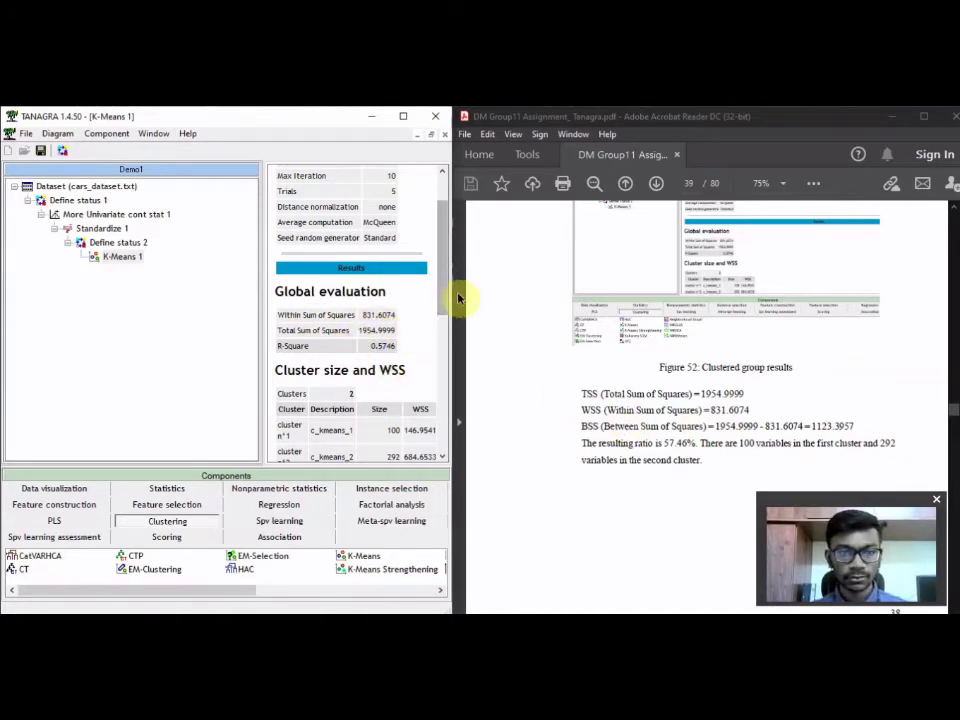
drag(442, 286, 435, 303)
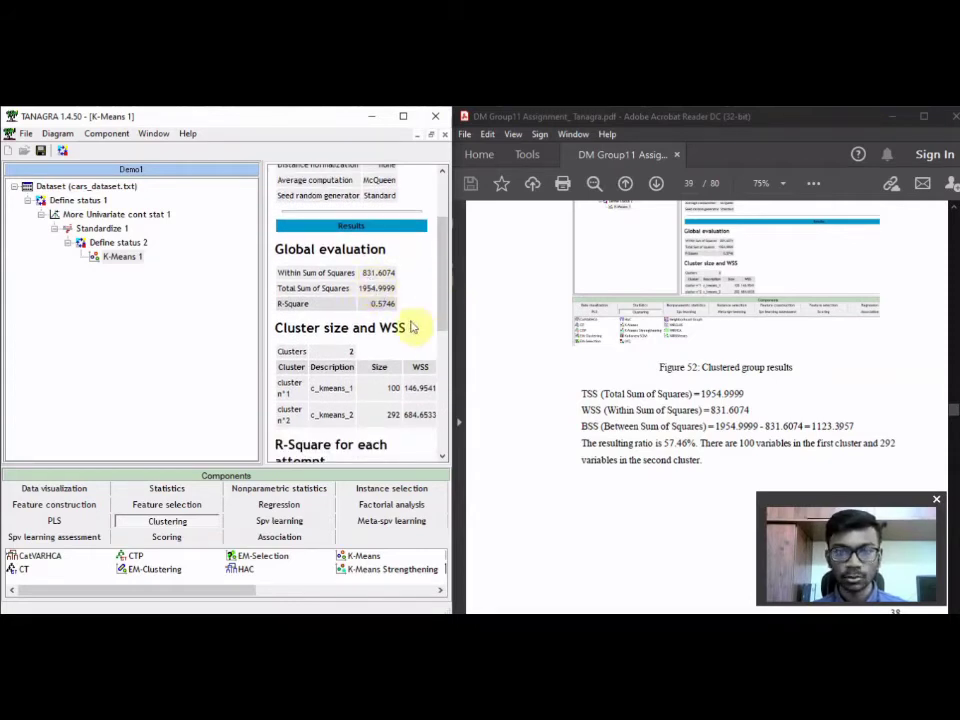
drag(450, 306, 429, 429)
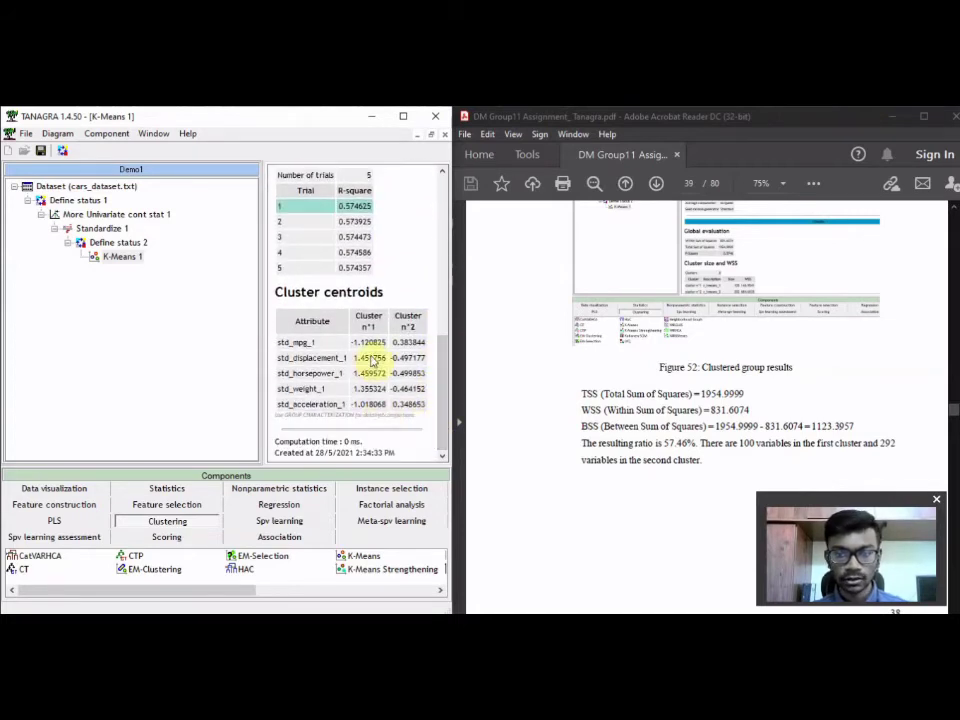
scroll(368, 350, up, 3)
scroll(370, 348, down, 3)
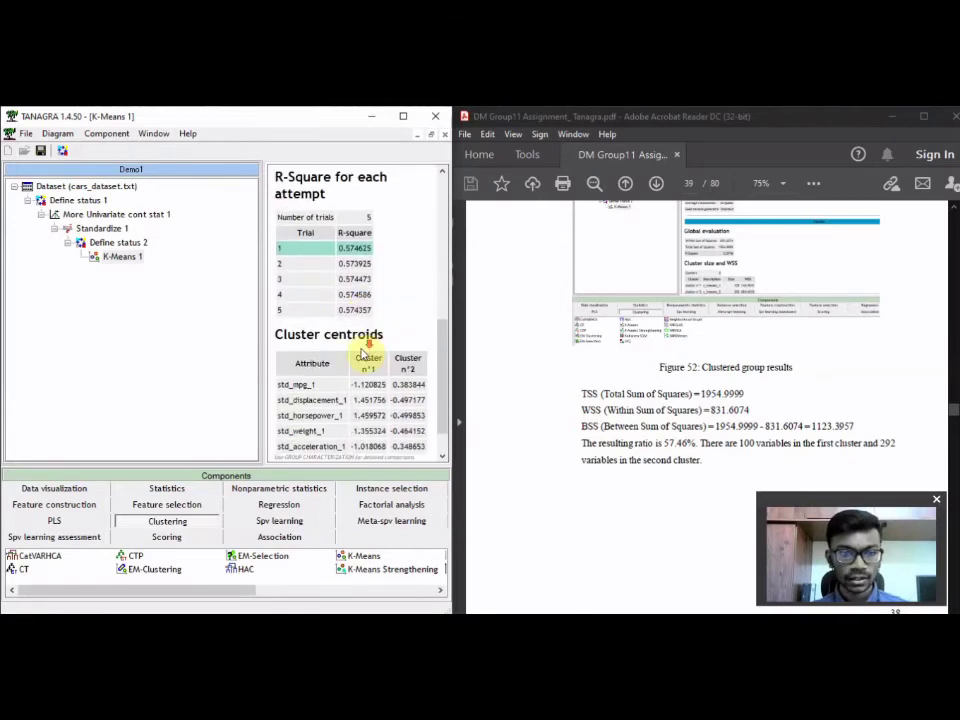
scroll(555, 398, down, 10)
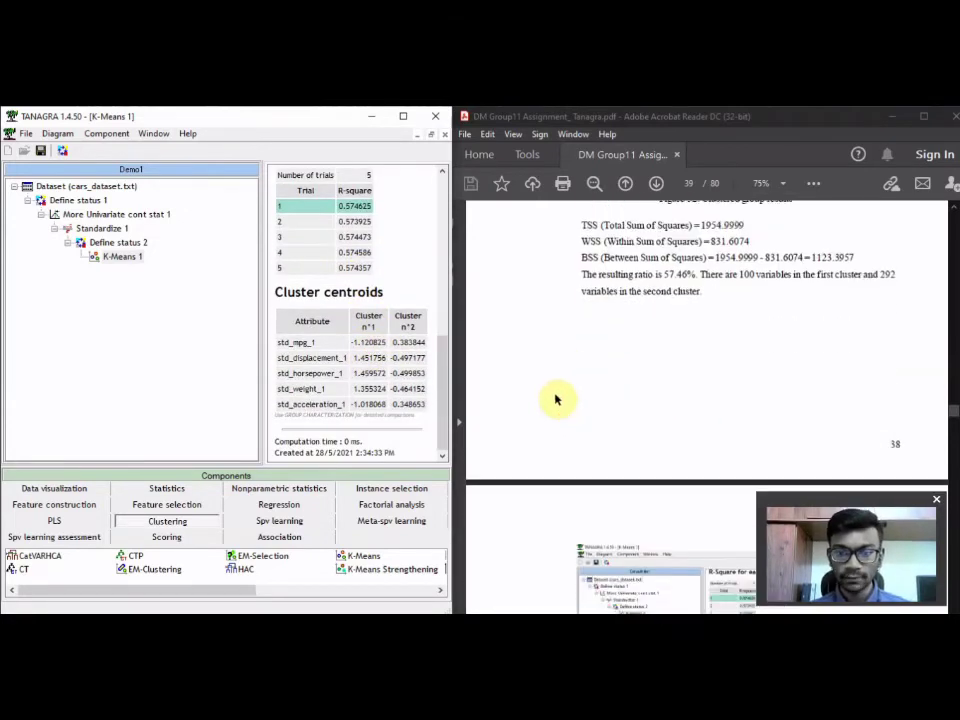
scroll(550, 394, down, 2)
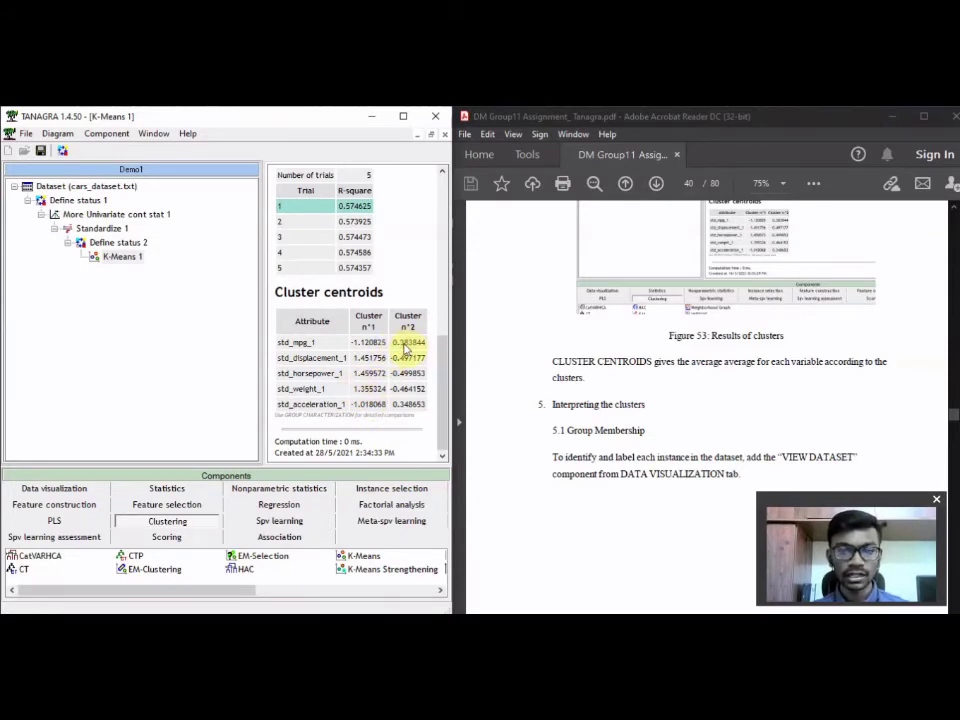
click(405, 117)
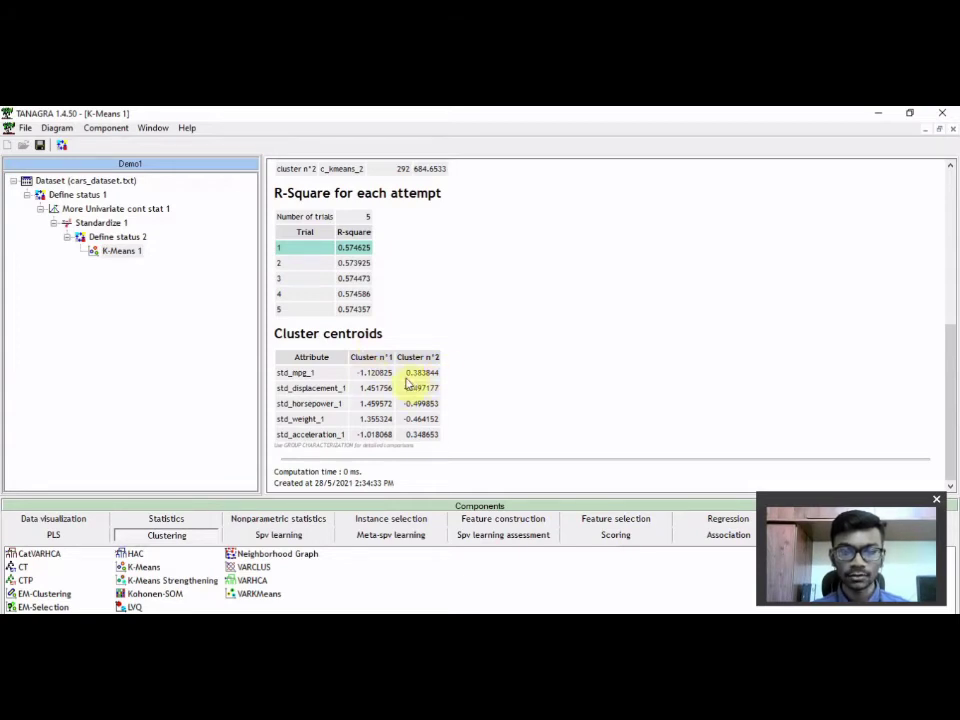
click(909, 113)
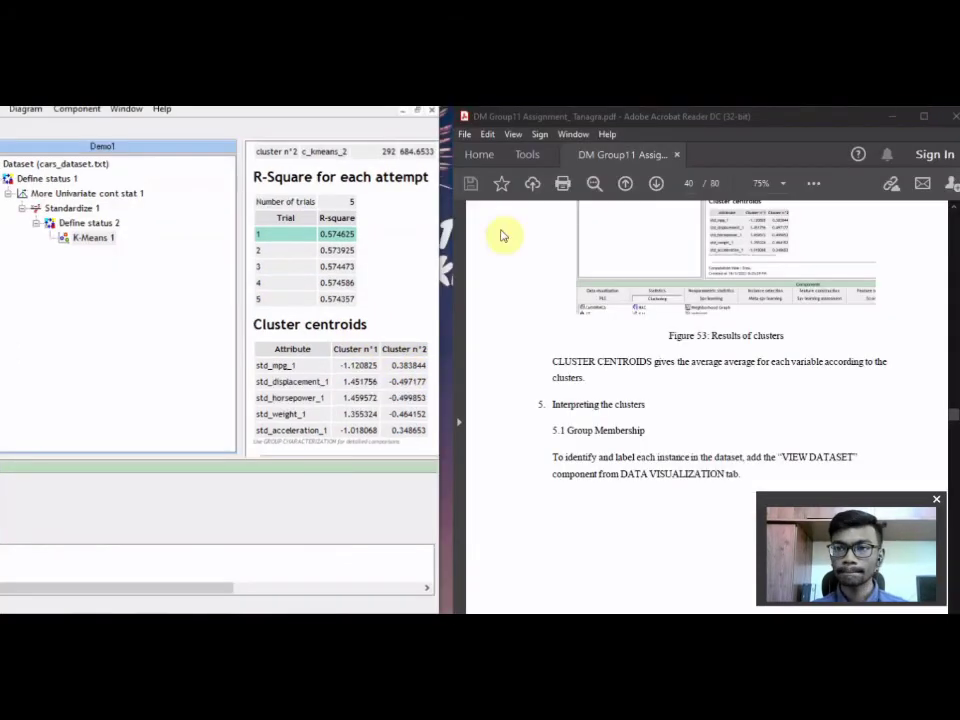
Consult the guide's group membership instructions and add a View dataset component under K-Means 1.
scroll(283, 365, down, 3)
scroll(650, 410, down, 2)
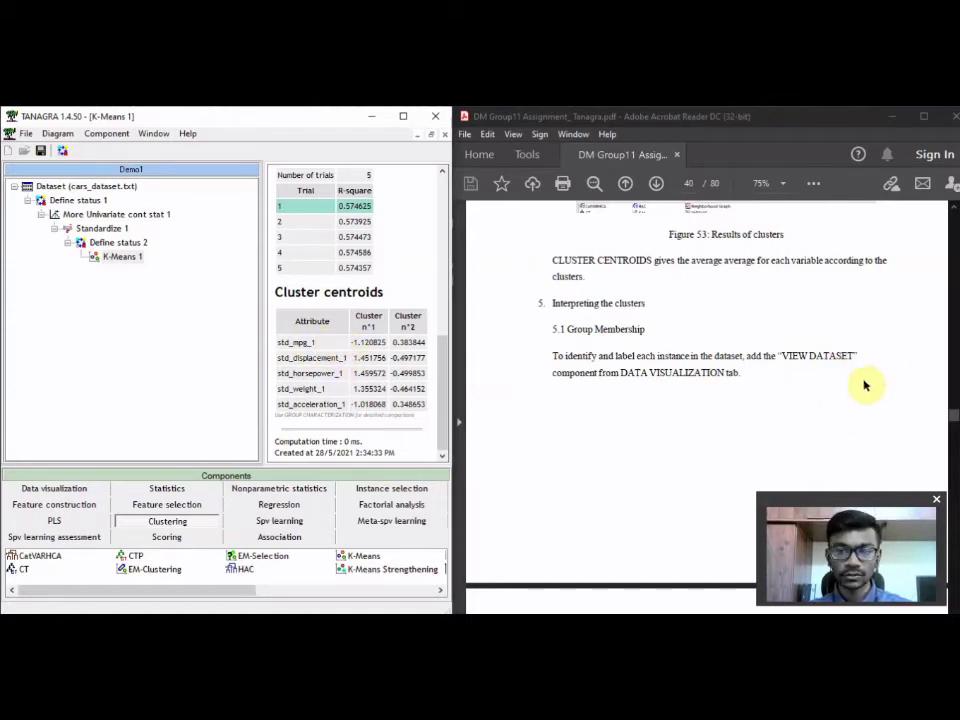
click(403, 117)
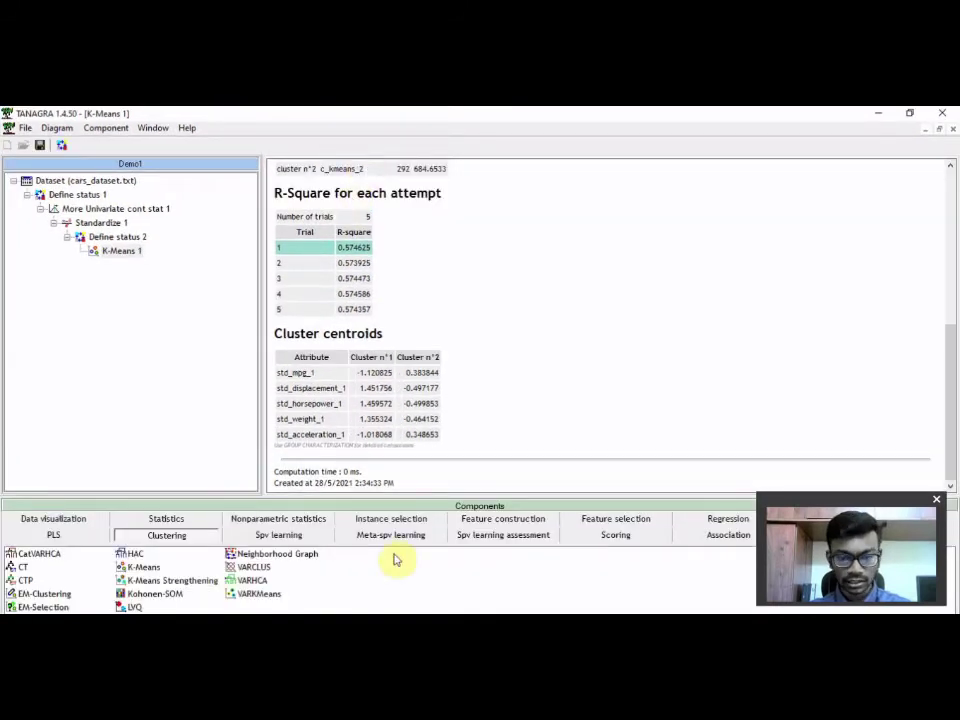
click(48, 519)
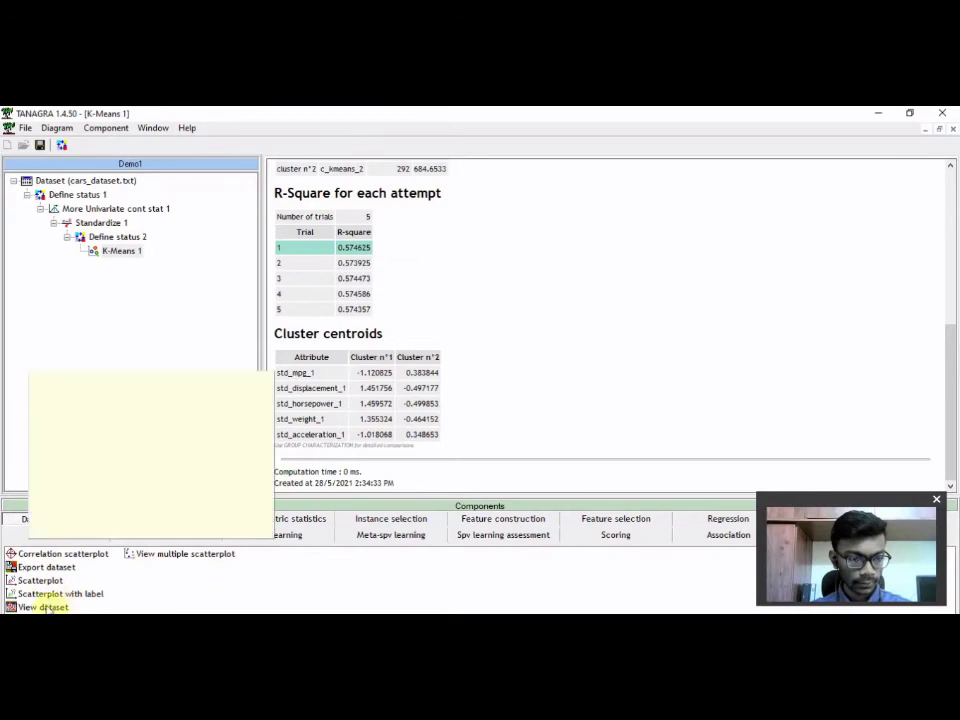
drag(43, 607, 115, 252)
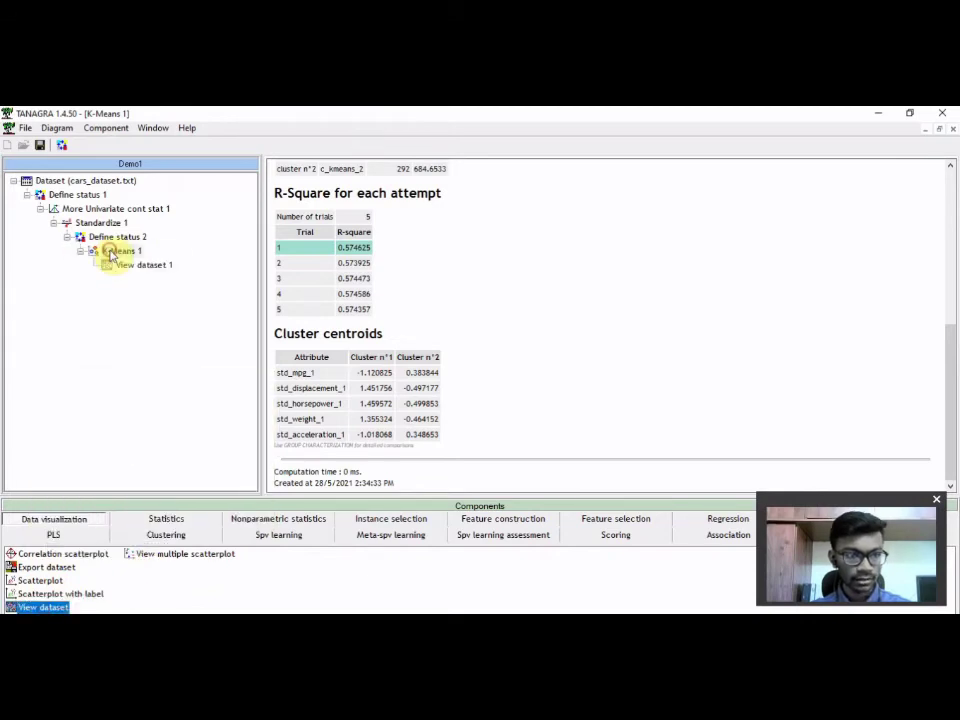
click(135, 266)
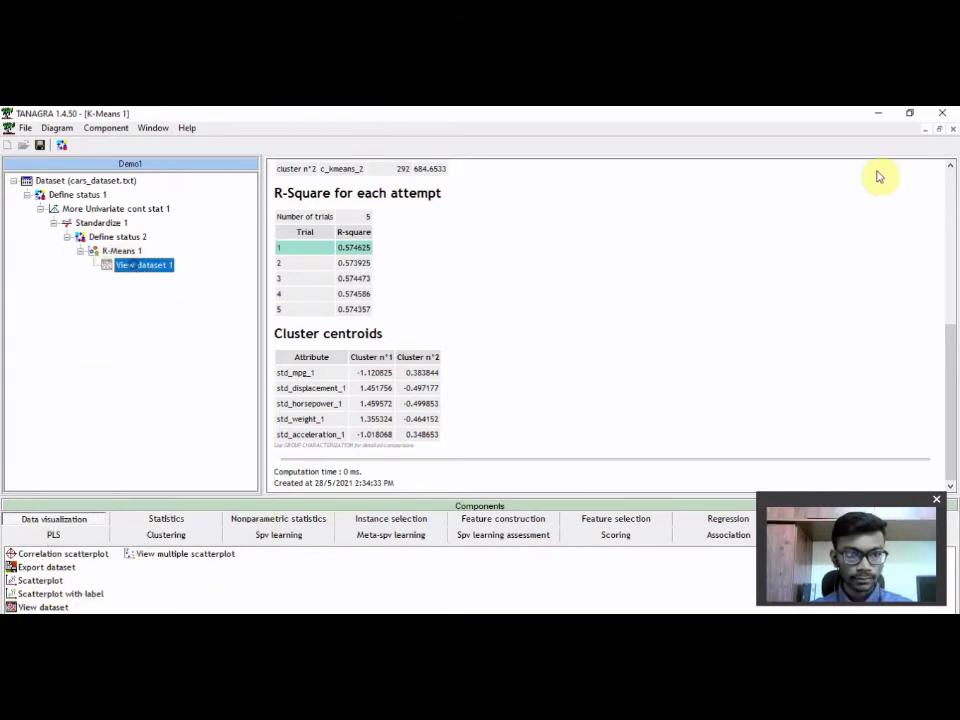
click(909, 113)
Open View dataset 1 and examine the table across its columns, including the cluster assigned to each car.
scroll(583, 414, down, 10)
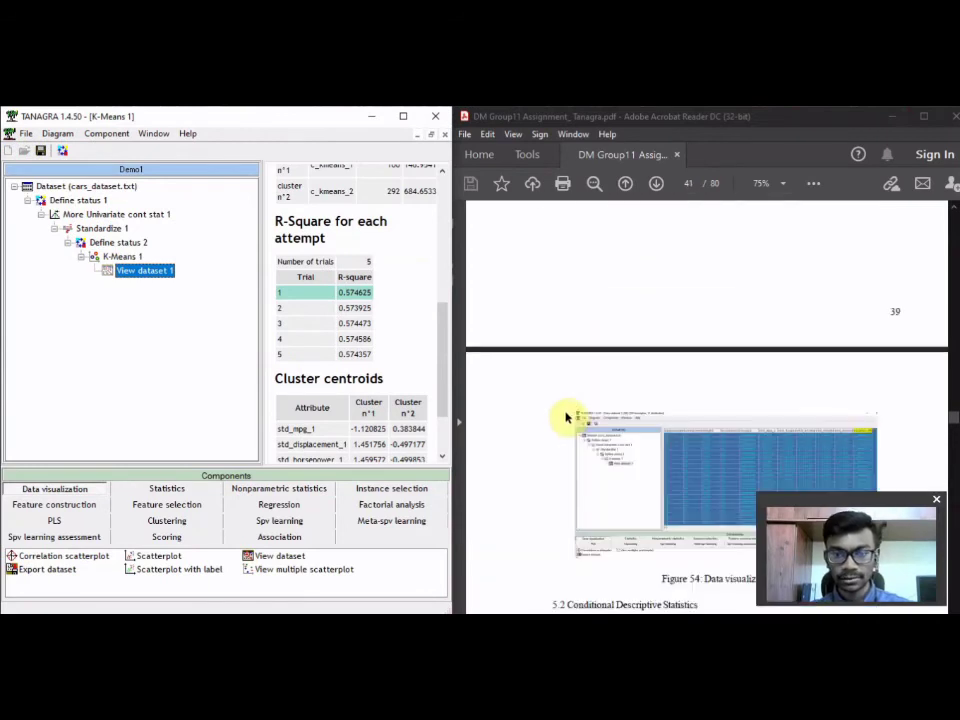
scroll(566, 413, down, 1)
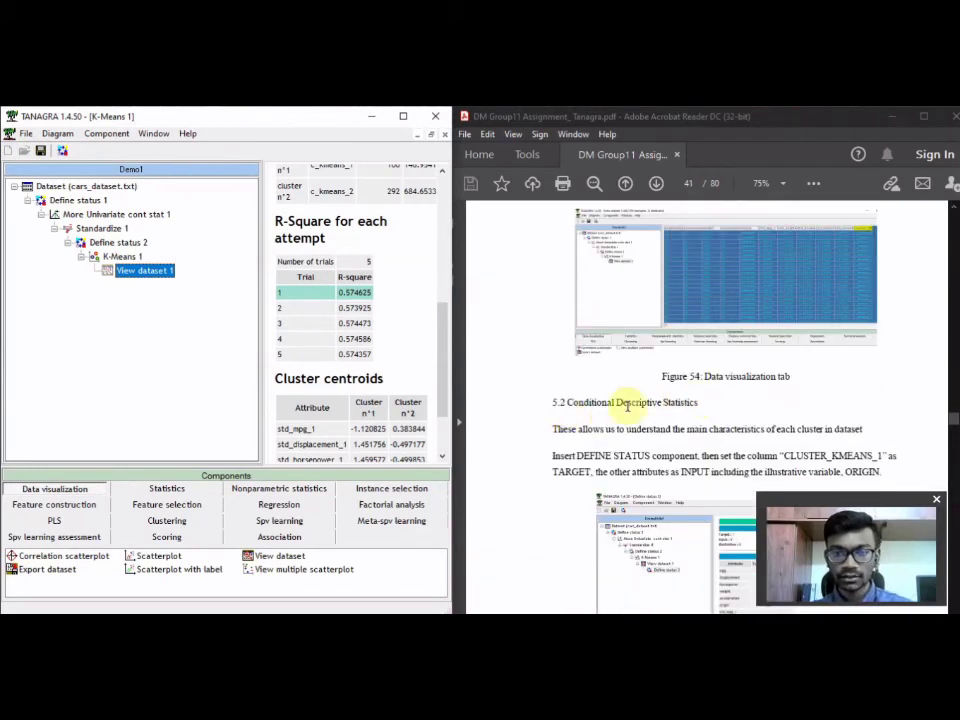
double_click(148, 272)
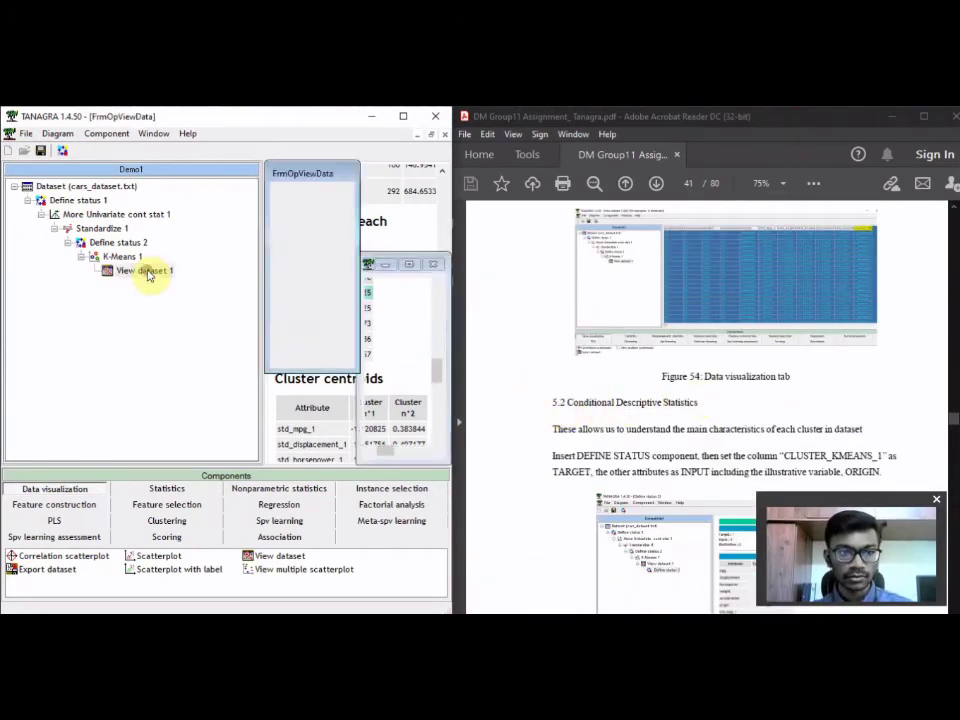
click(405, 118)
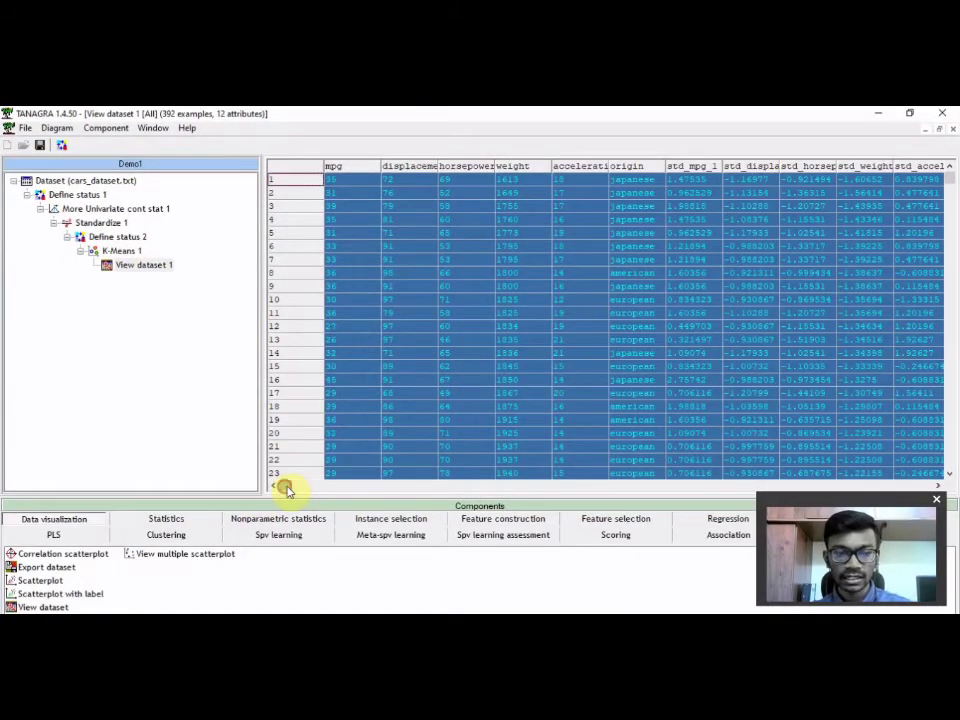
drag(287, 490, 703, 493)
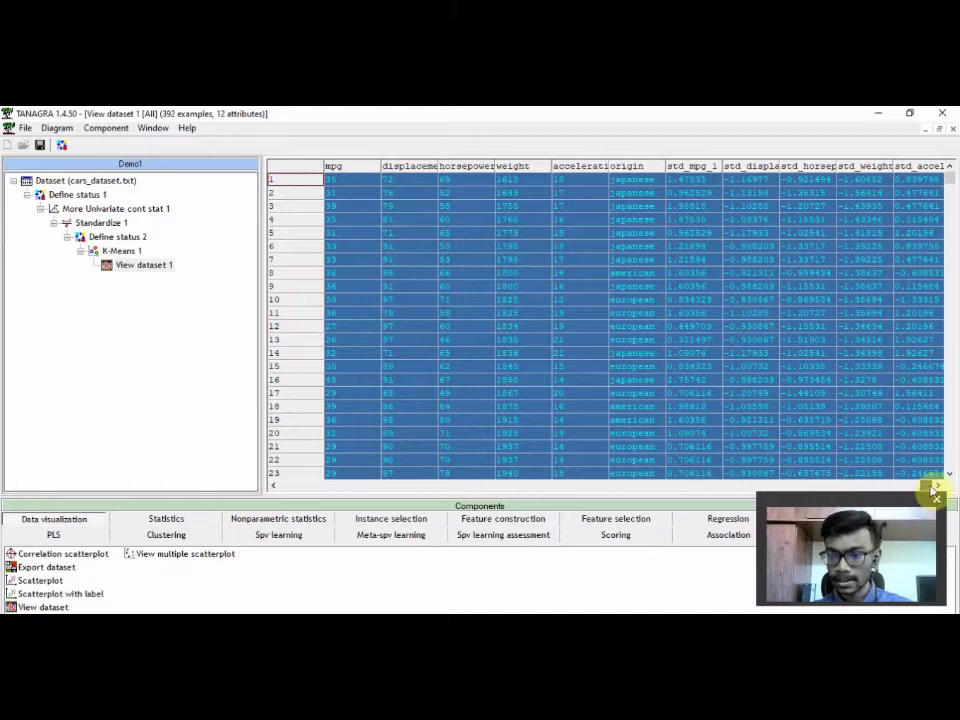
drag(921, 490, 646, 469)
drag(475, 461, 474, 456)
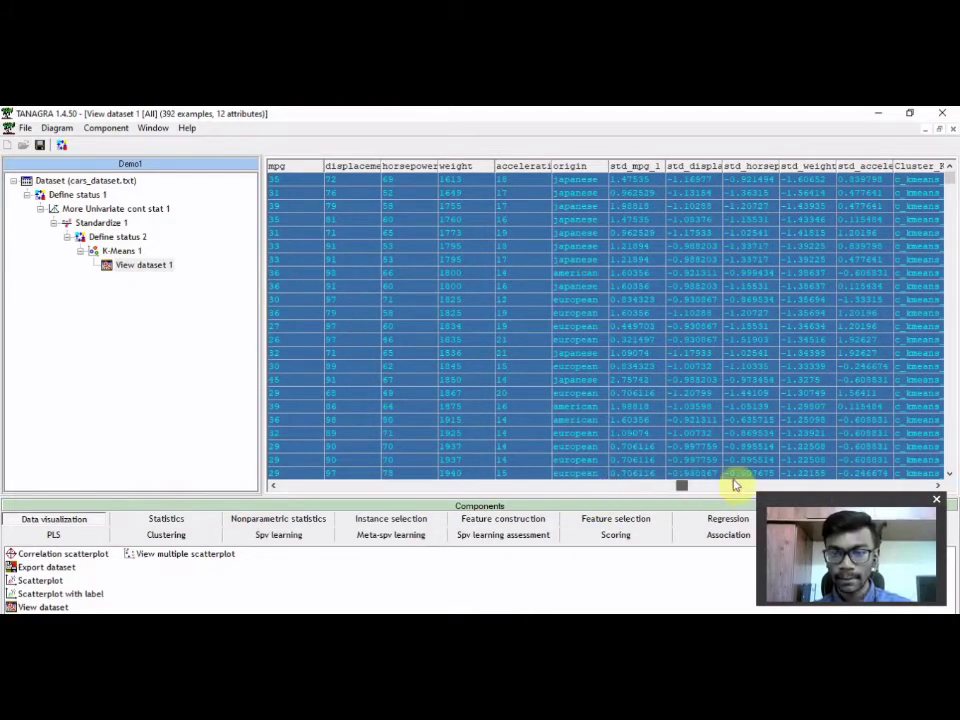
click(928, 485)
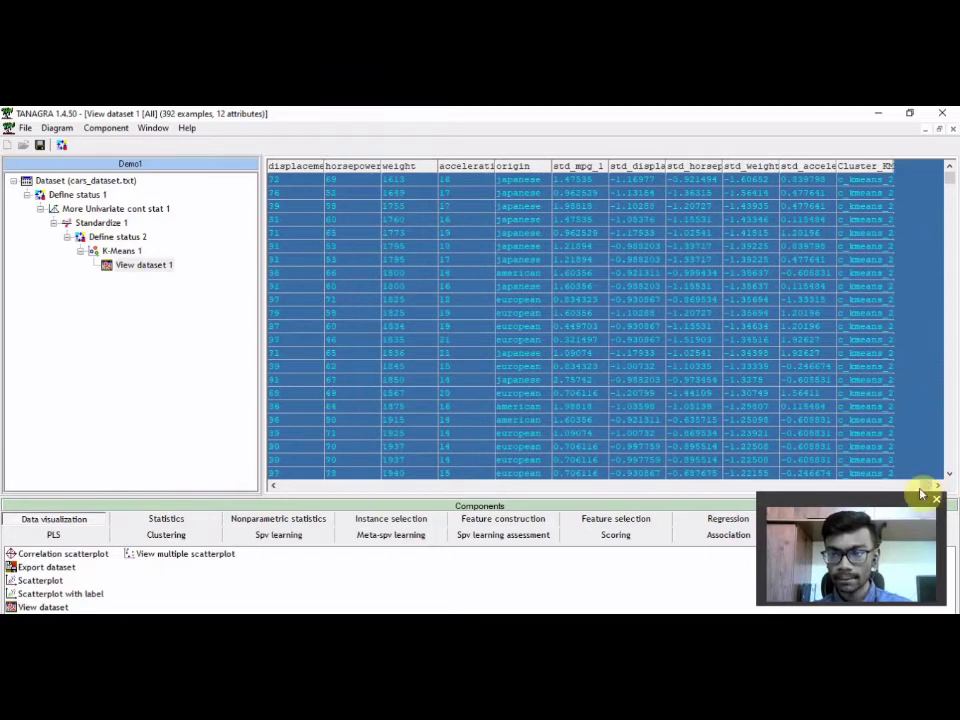
drag(538, 485, 276, 485)
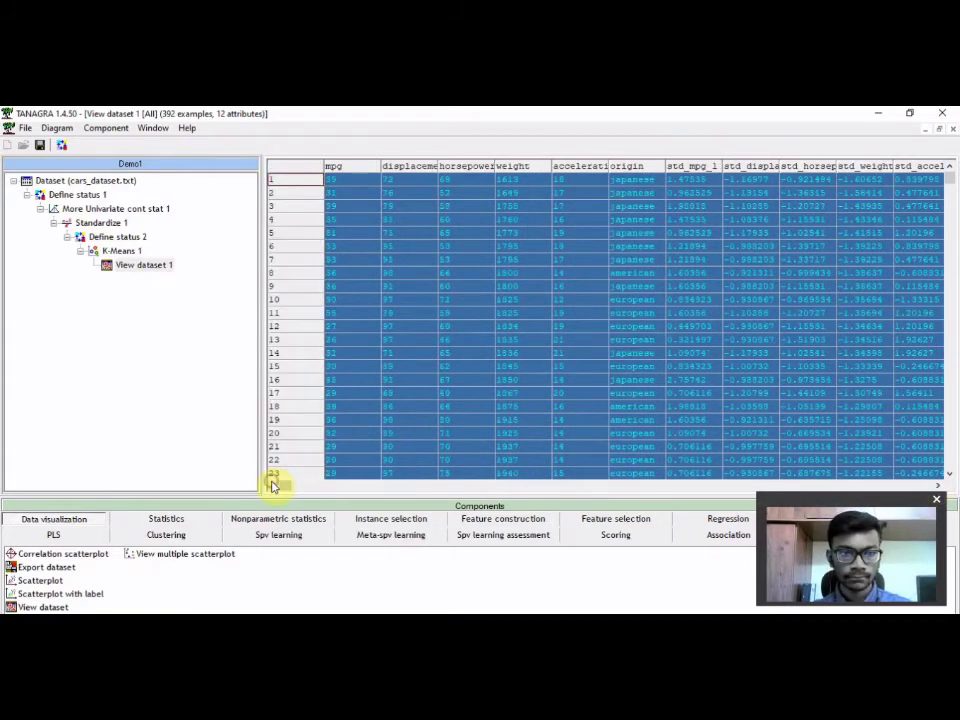
scroll(455, 350, up, 2)
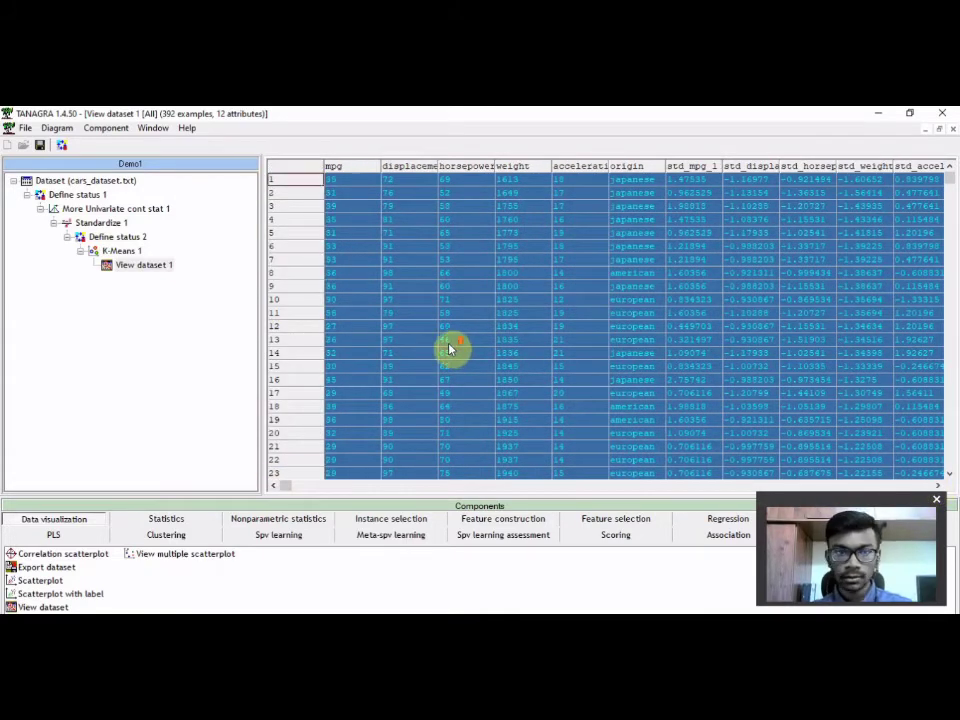
click(909, 113)
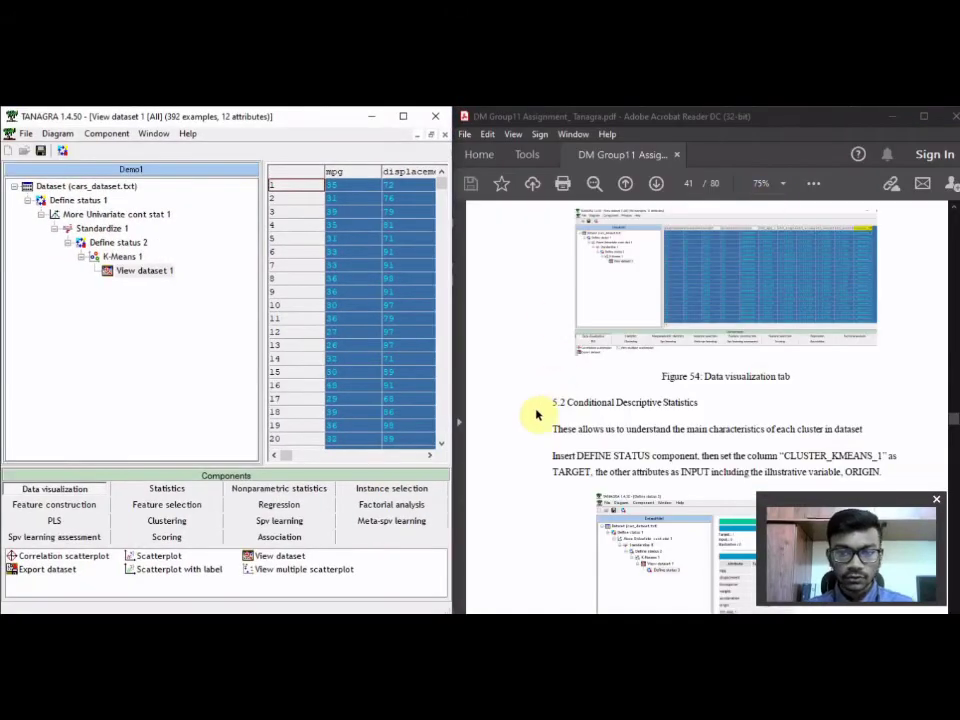
Following the guide, start a Define status component under View dataset 1 and set Cluster_KMeans_1 as the target attribute.
scroll(538, 410, down, 1)
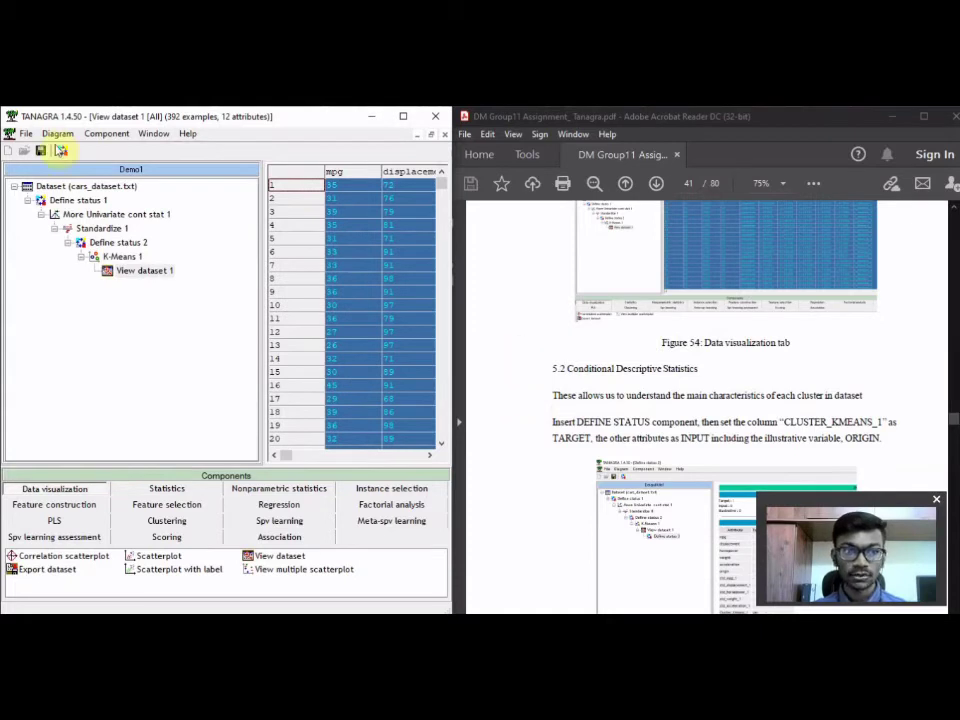
click(63, 153)
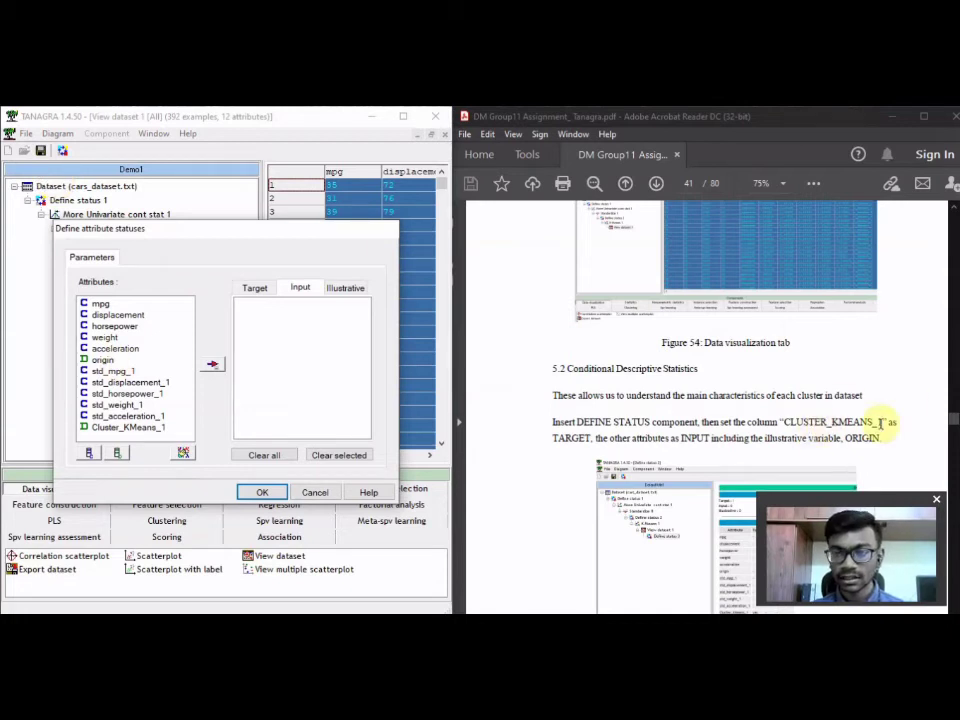
click(254, 288)
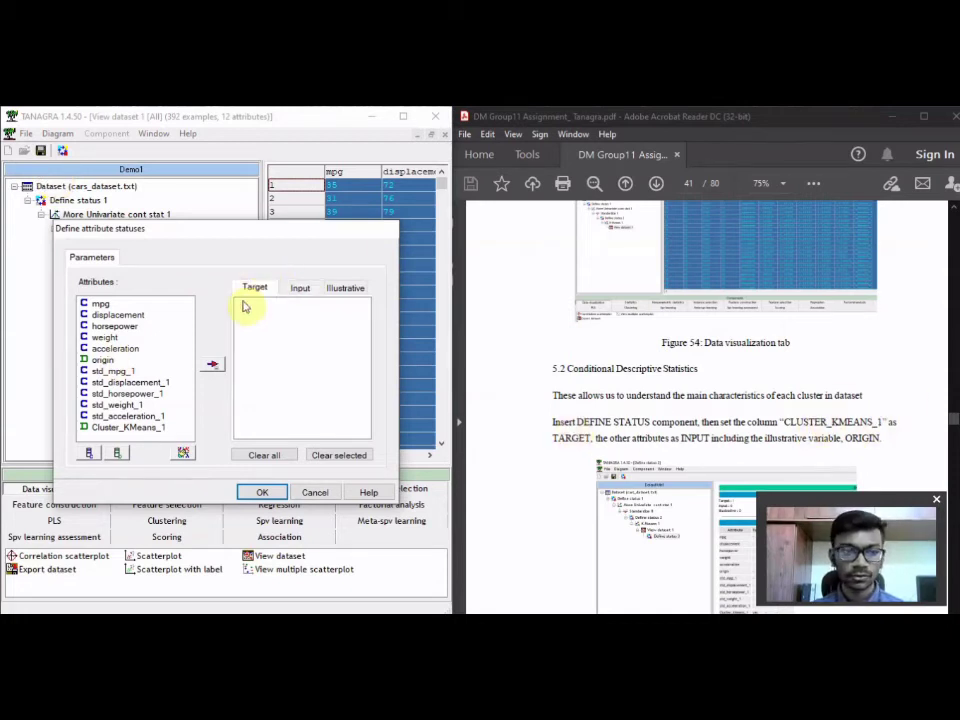
click(145, 427)
click(212, 366)
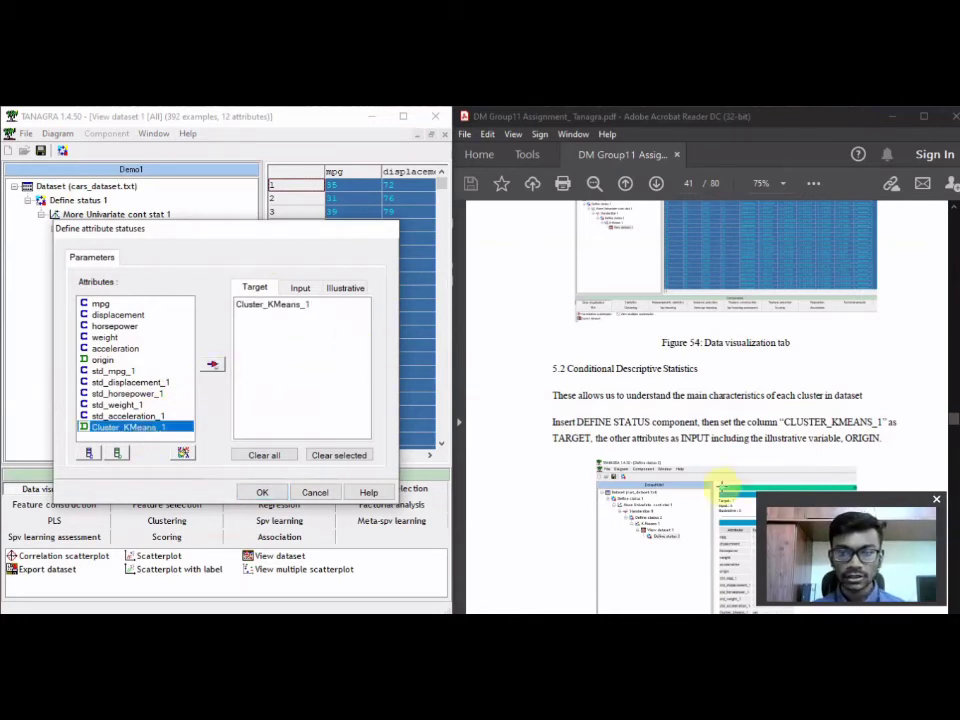
Set mpg, displacement, horsepower, weight, acceleration and origin as input attributes for the new Define status component, and view its attribute statuses.
scroll(678, 418, down, 2)
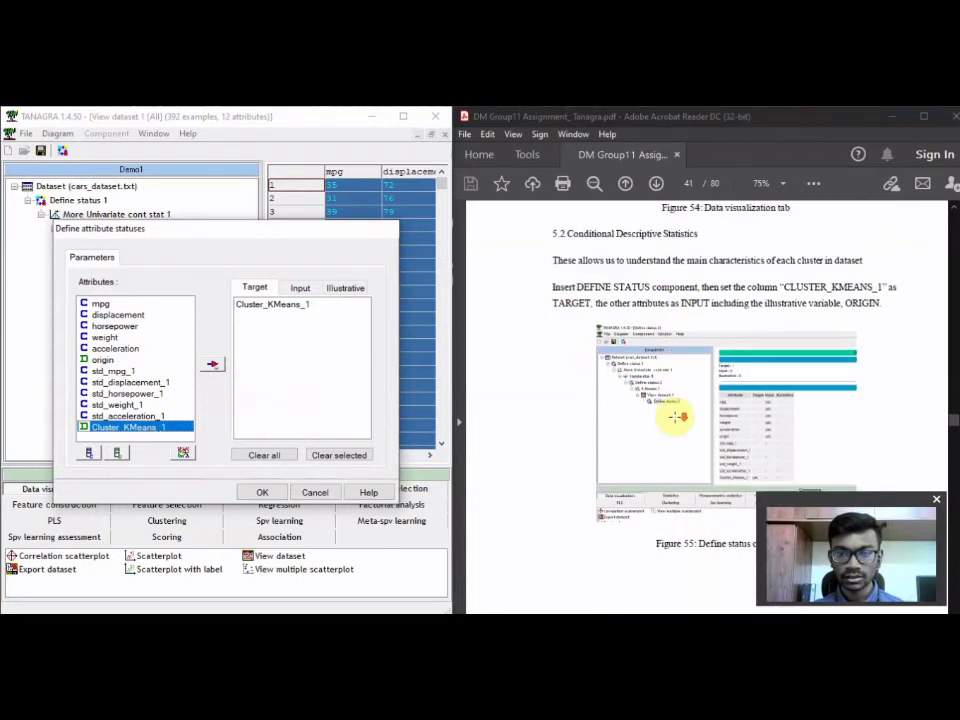
scroll(760, 360, down, 3)
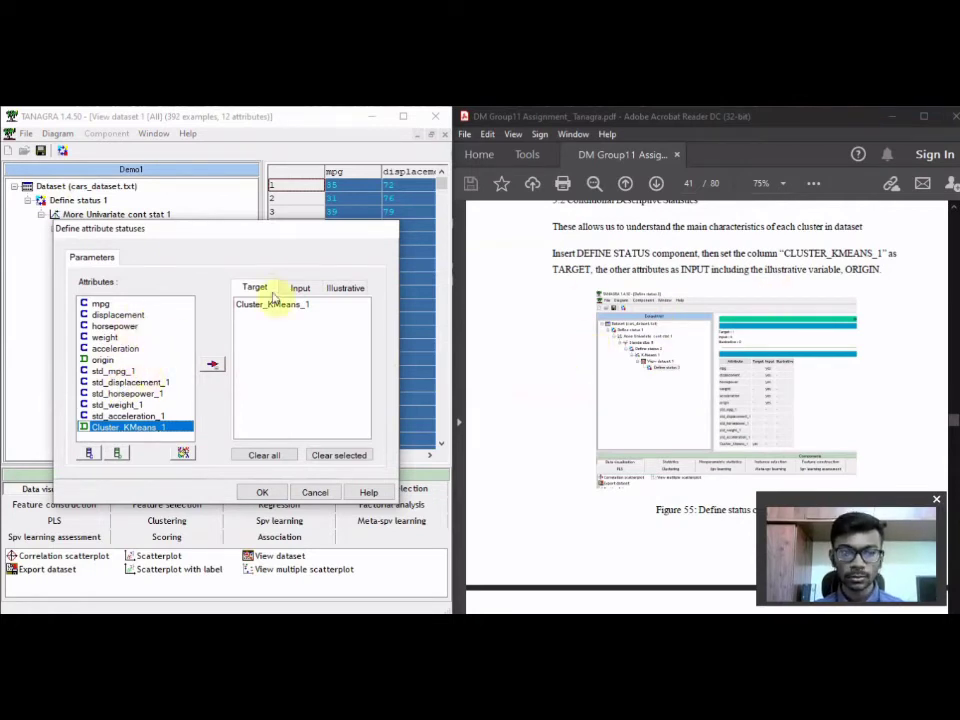
click(302, 290)
scroll(566, 402, down, 5)
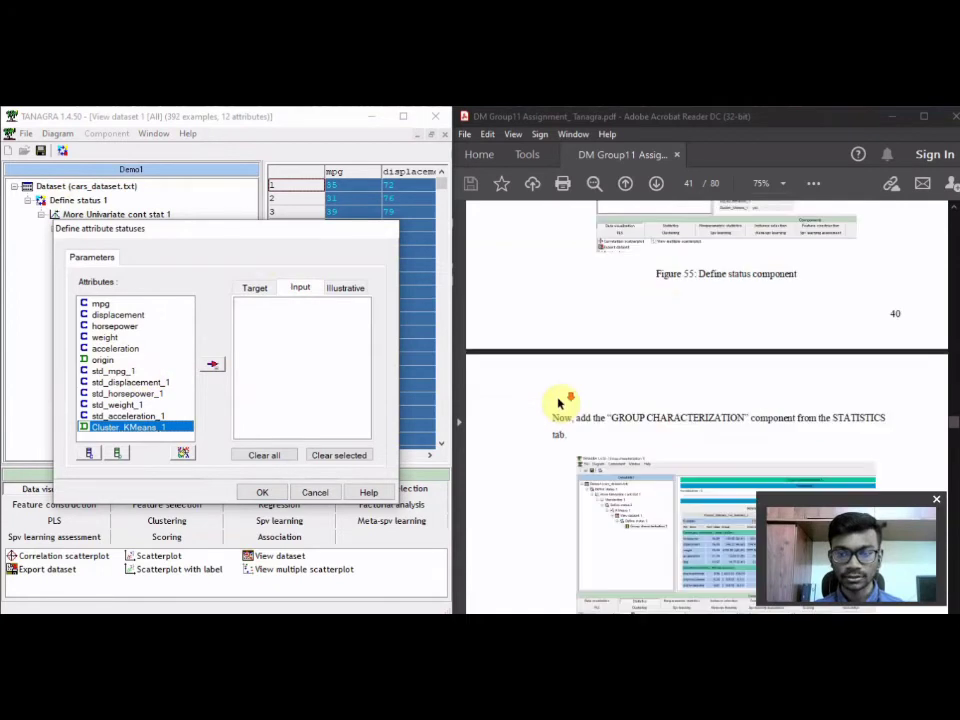
scroll(560, 403, up, 5)
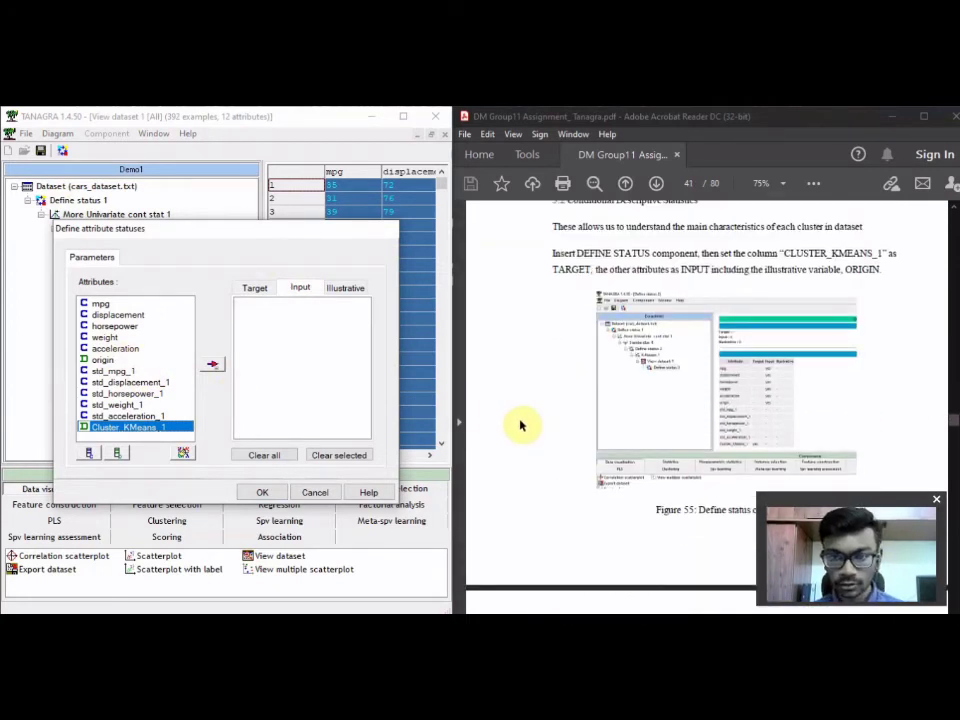
click(102, 304)
drag(105, 310, 111, 368)
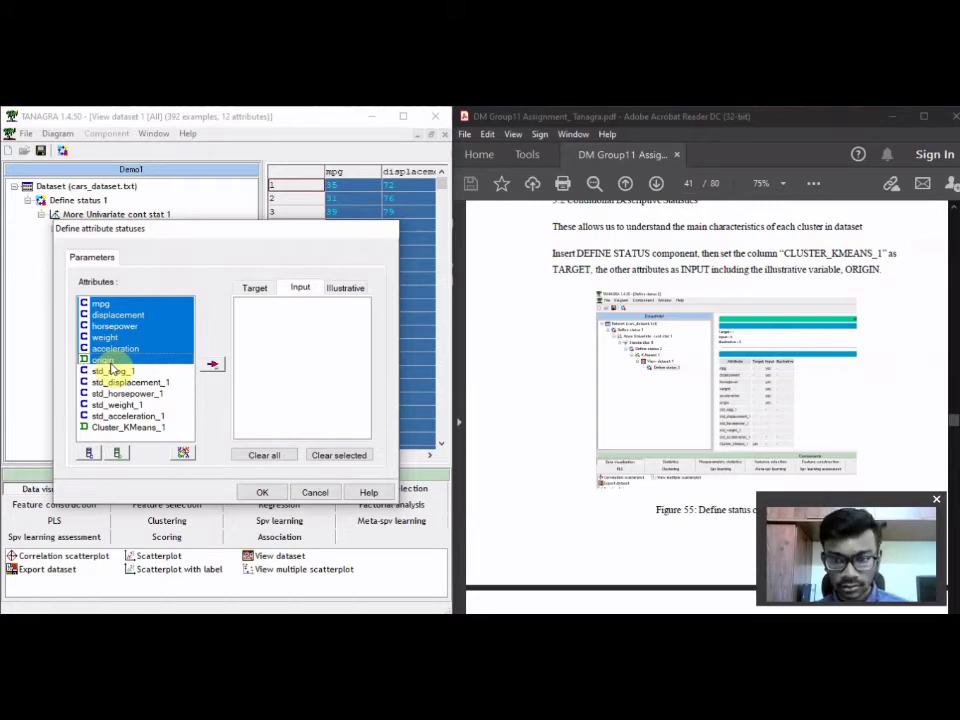
click(212, 366)
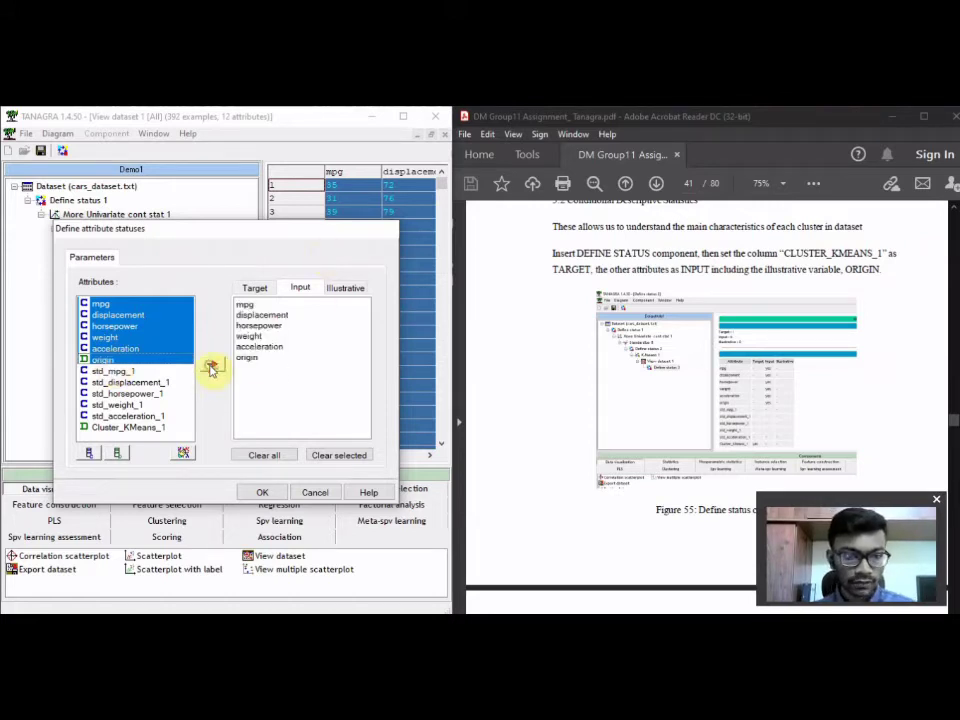
click(261, 493)
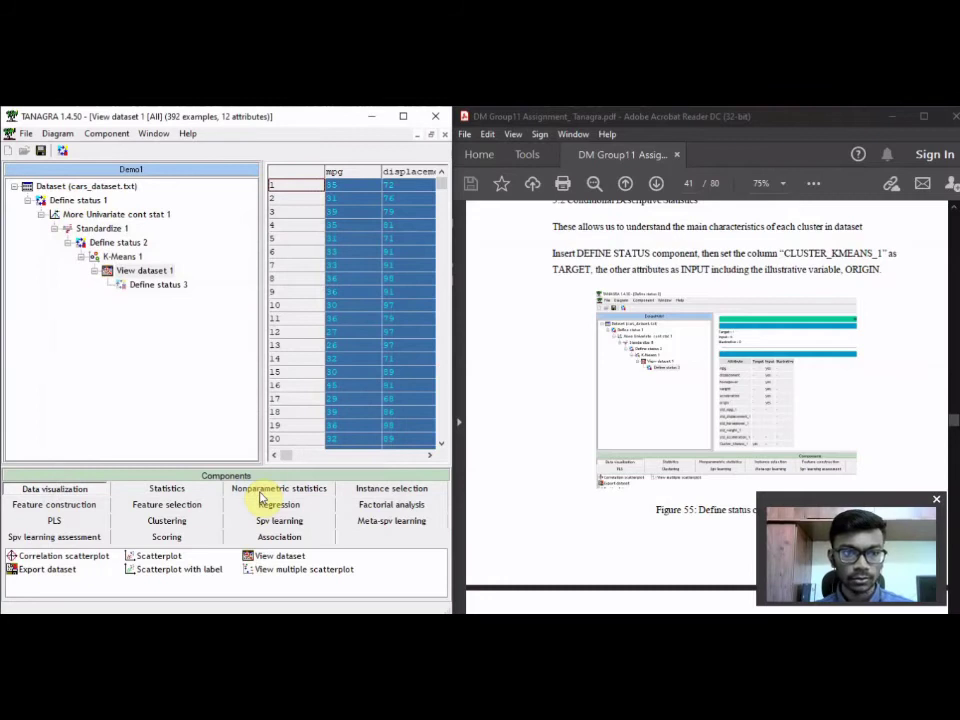
click(143, 285)
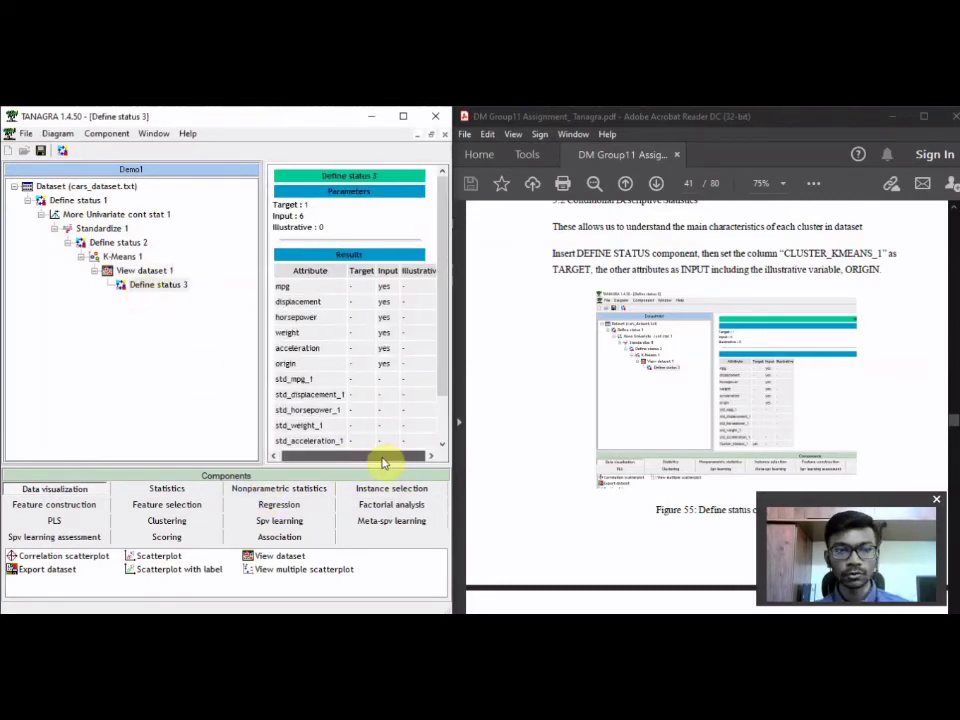
Check the attribute statuses of Define status 3 and, following the guide, add a Group characterization component under it.
scroll(411, 314, down, 1)
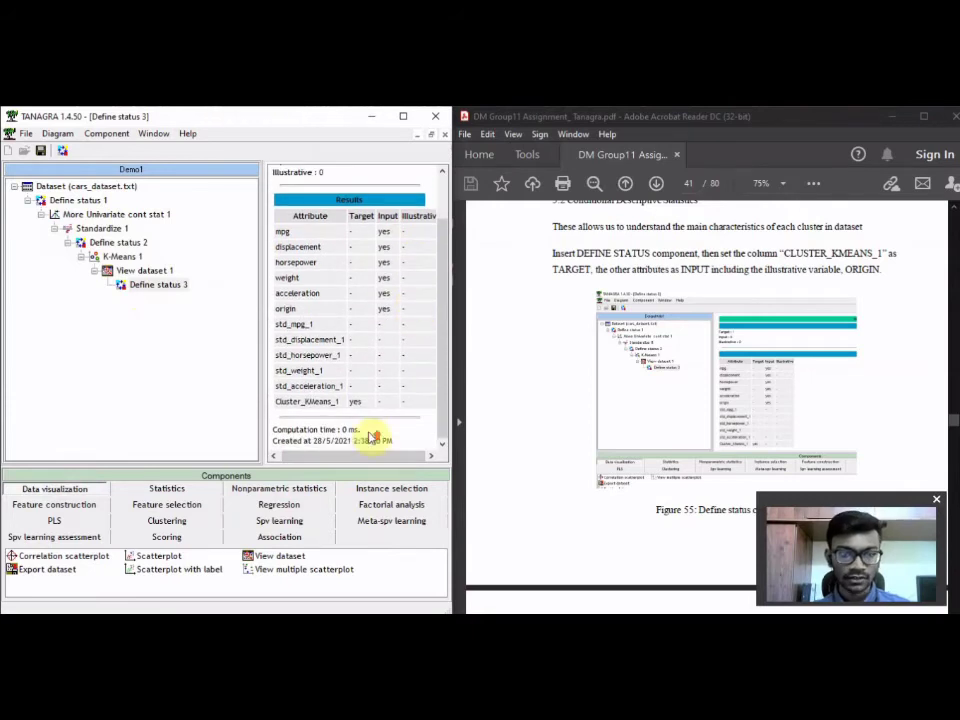
scroll(371, 437, up, 1)
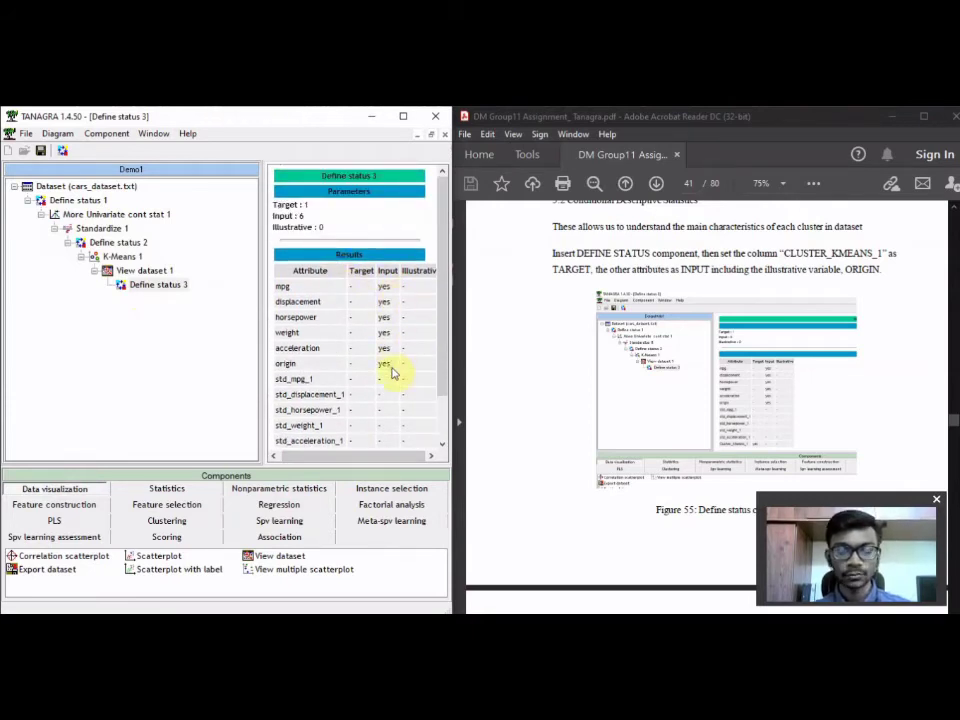
scroll(383, 374, down, 1)
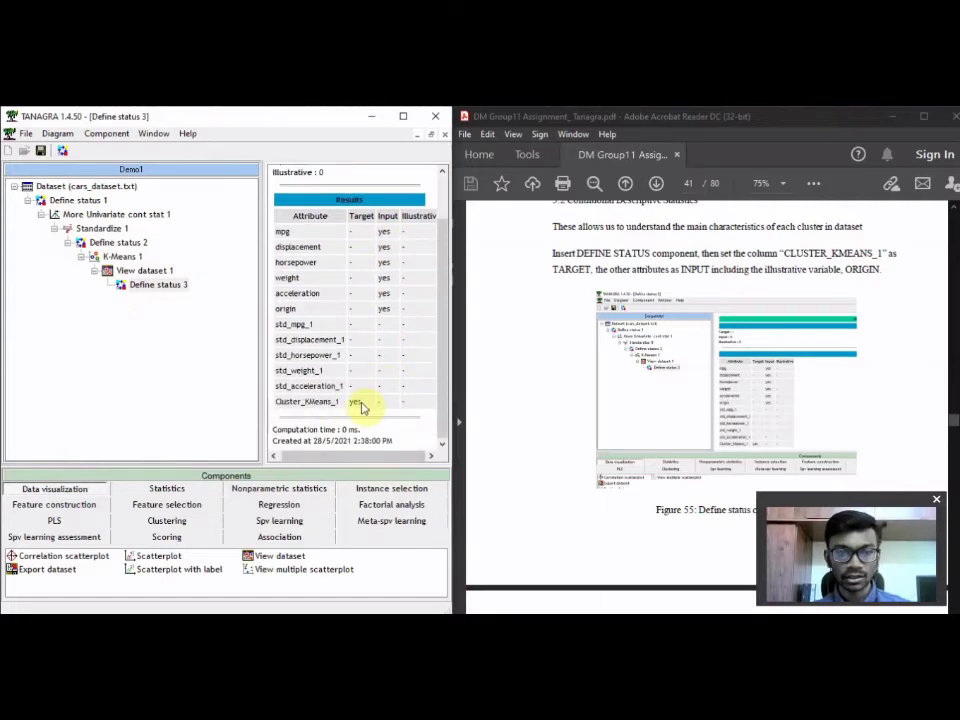
scroll(495, 422, down, 6)
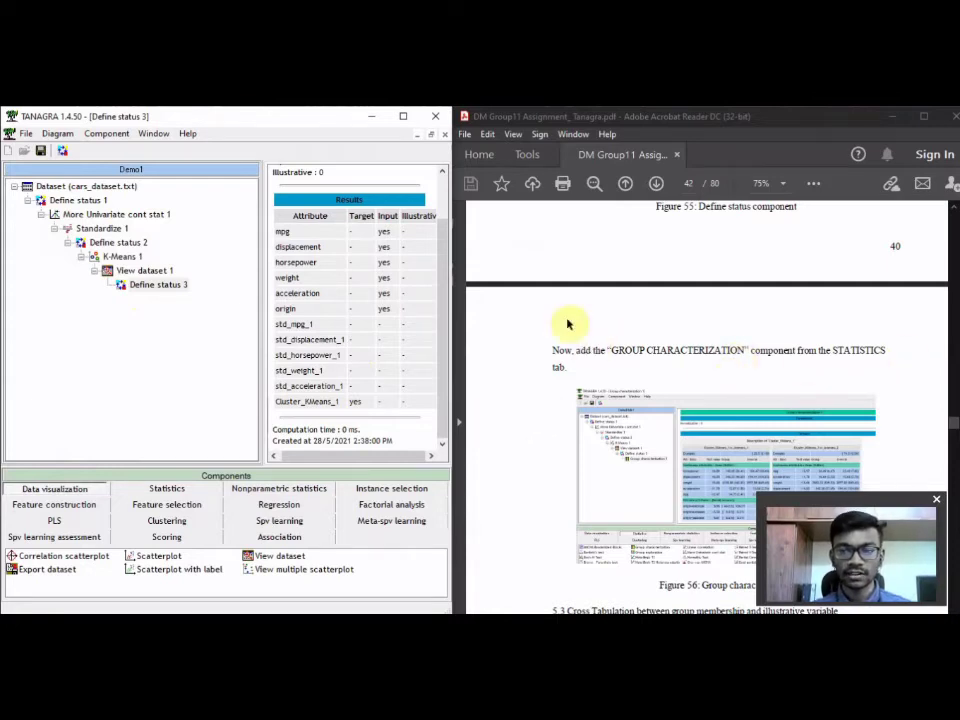
click(403, 116)
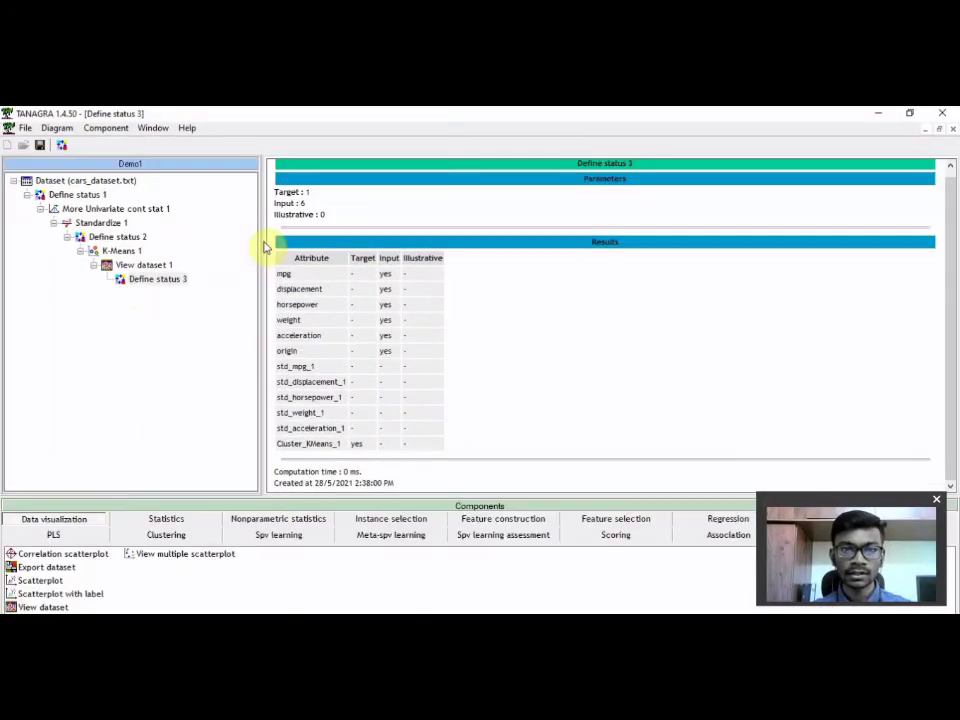
click(157, 521)
drag(188, 558, 128, 294)
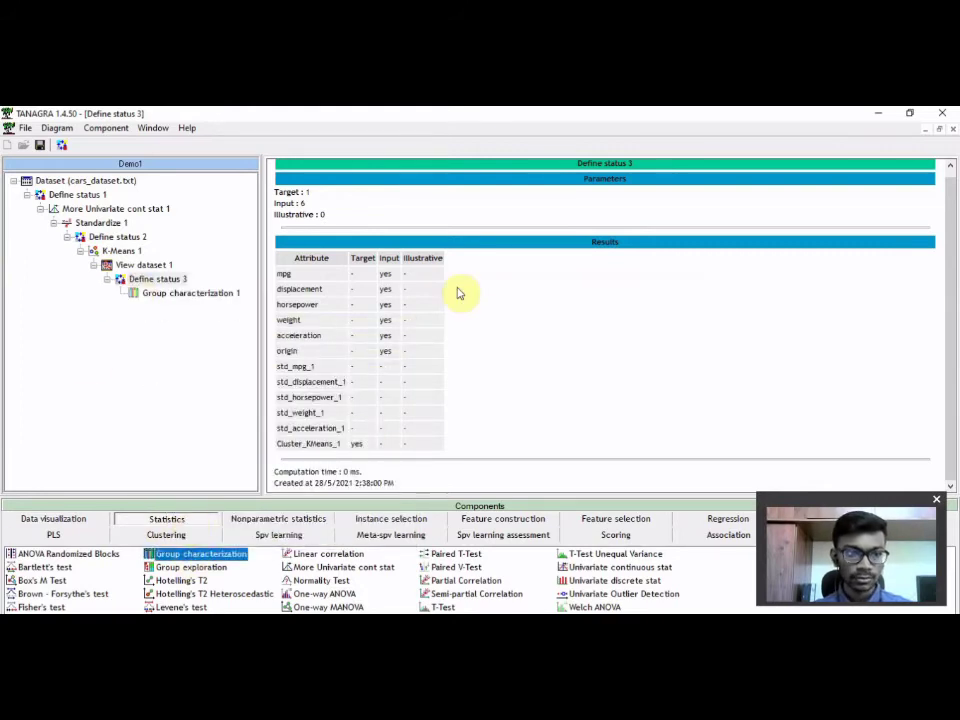
Compare with the guide's group characterization figure, then run Group characterization 1 and view its description of the clusters.
click(909, 113)
scroll(522, 429, down, 5)
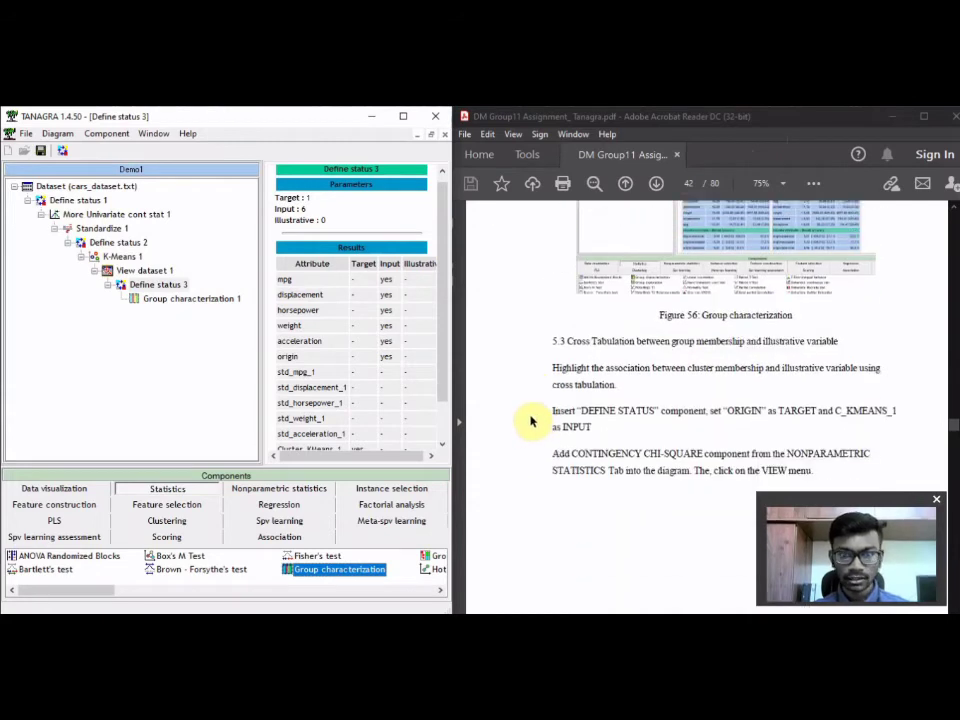
scroll(532, 419, up, 2)
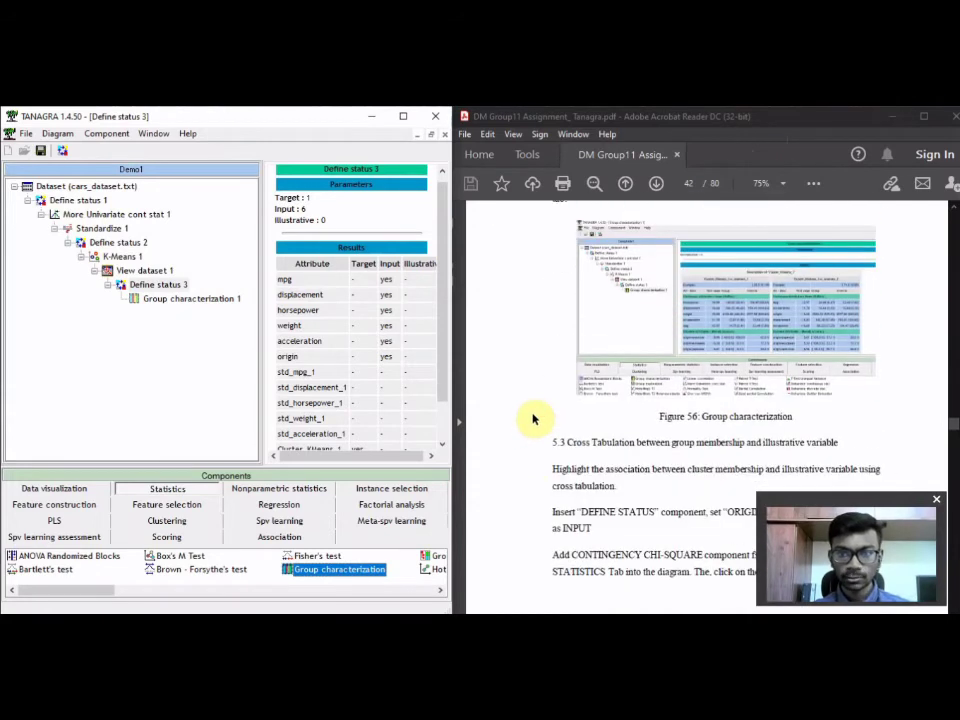
click(402, 120)
right_click(203, 302)
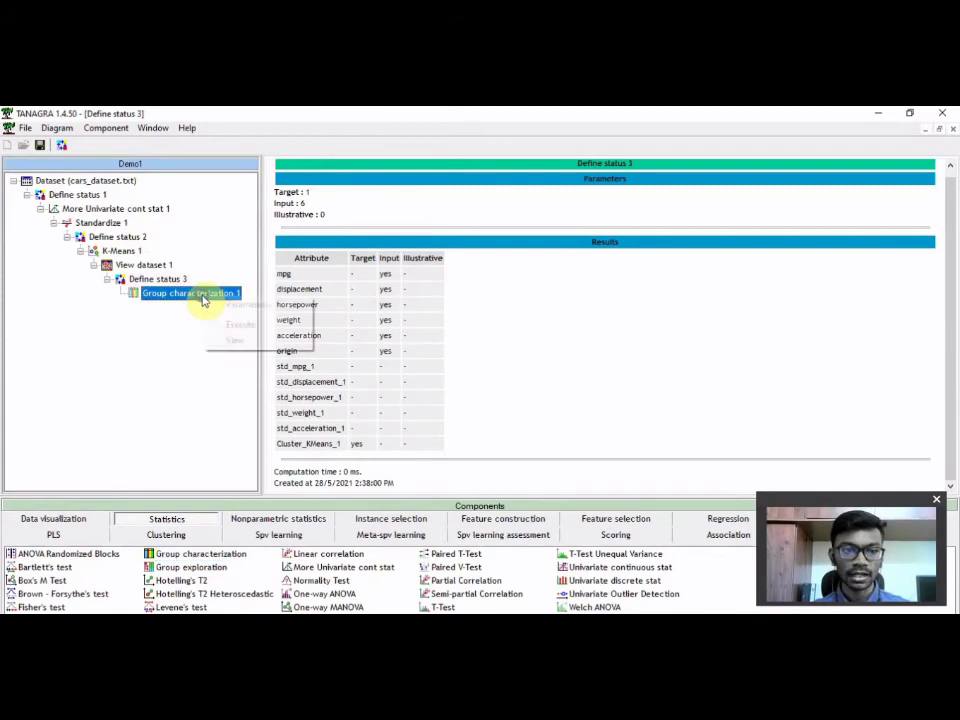
click(219, 339)
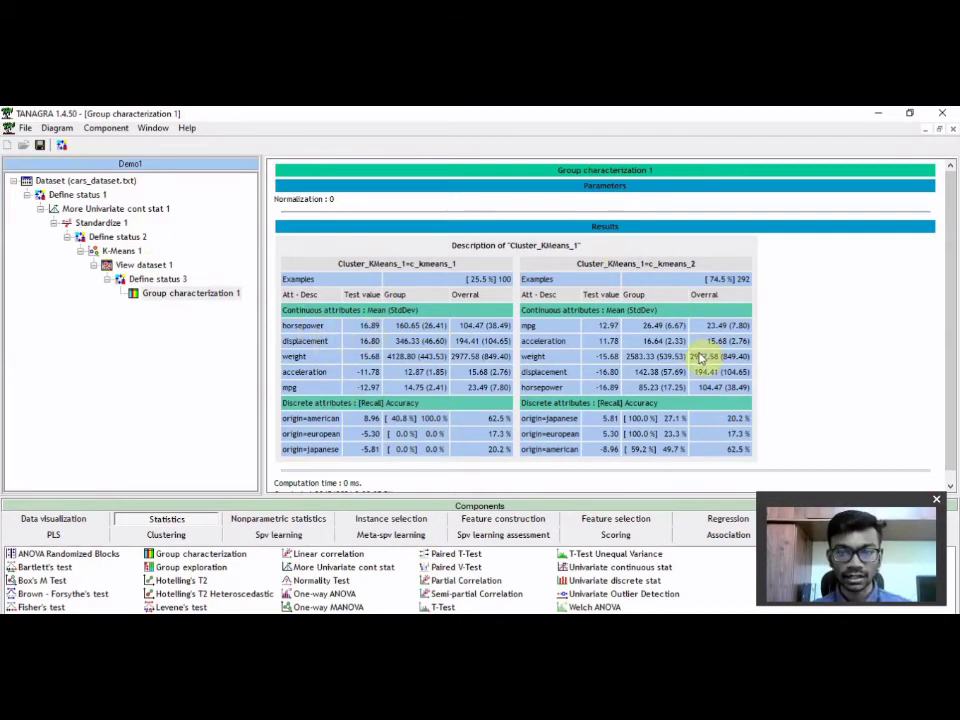
click(913, 113)
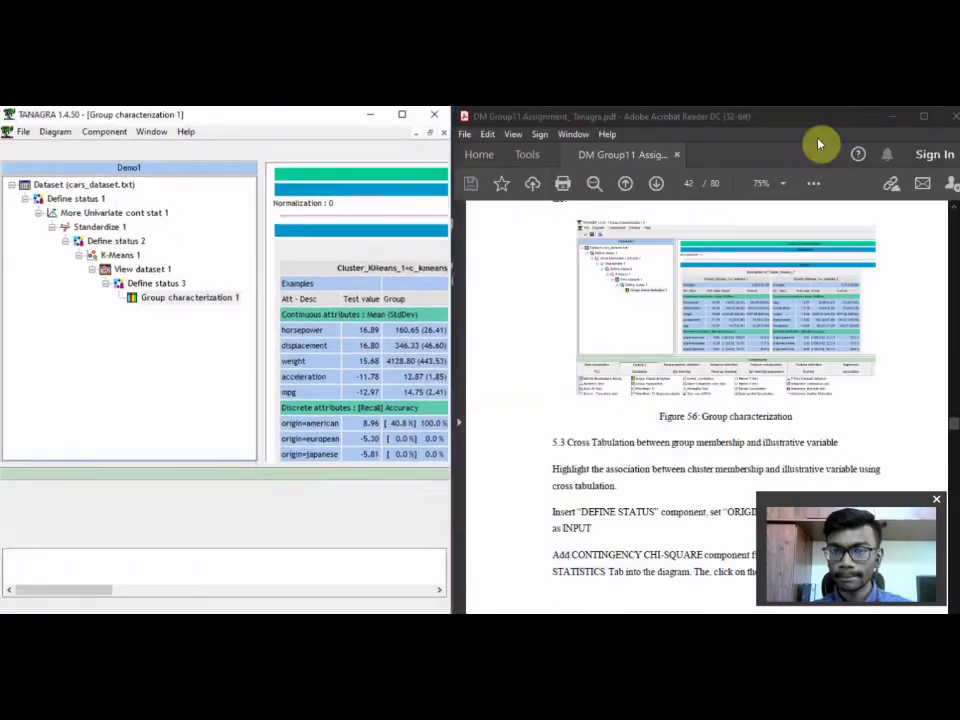
Following the guide's cross tabulation section, start a Define status component under Group characterization 1 and set origin as the target attribute.
scroll(567, 336, down, 2)
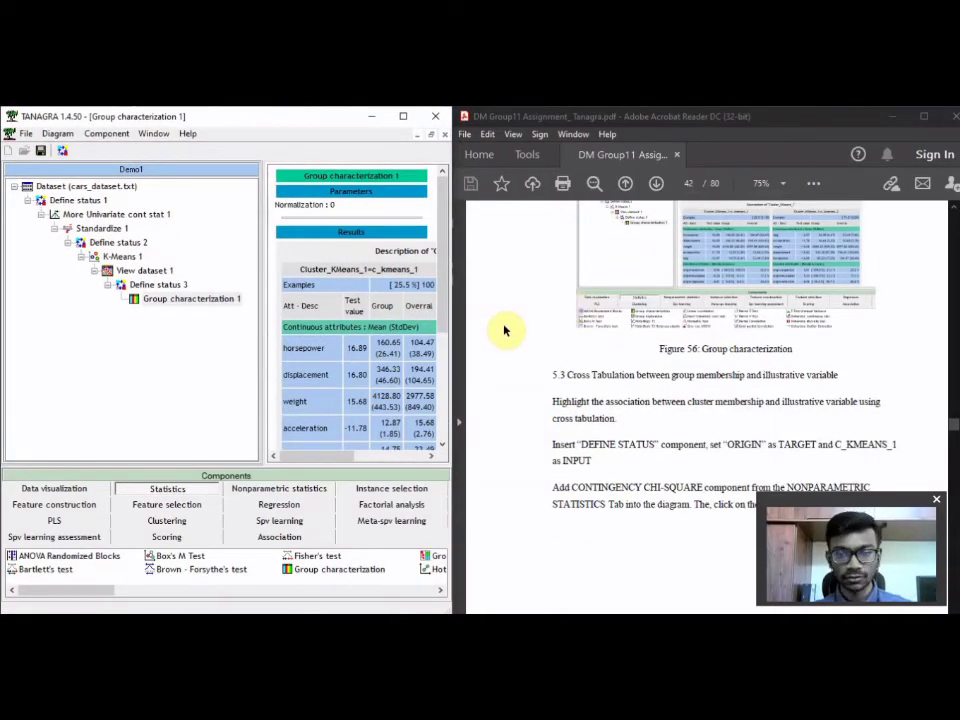
scroll(502, 332, down, 1)
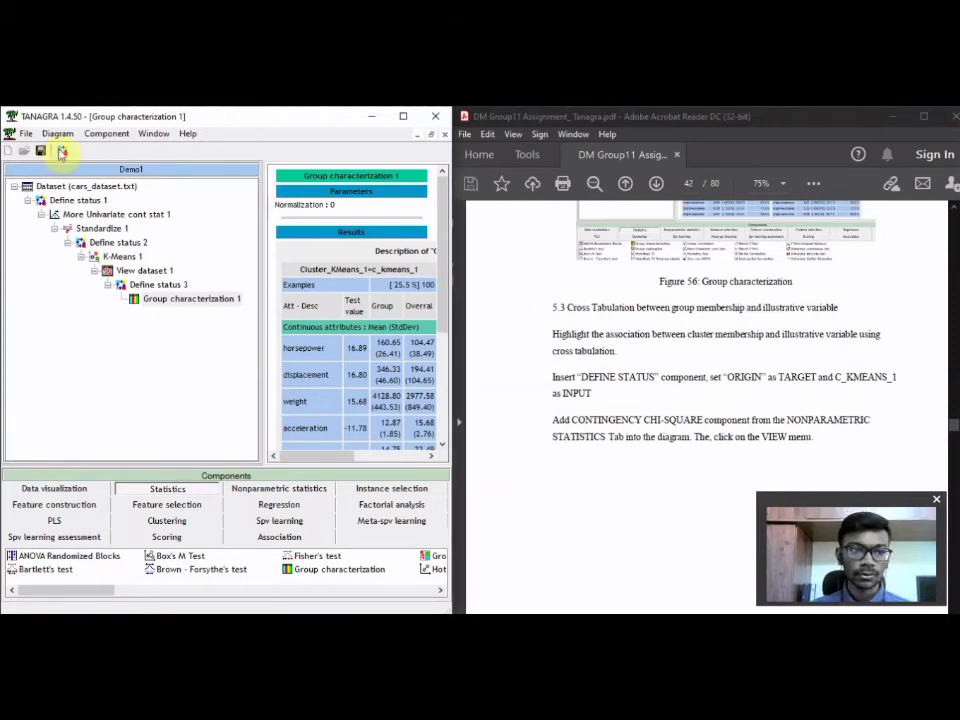
click(63, 153)
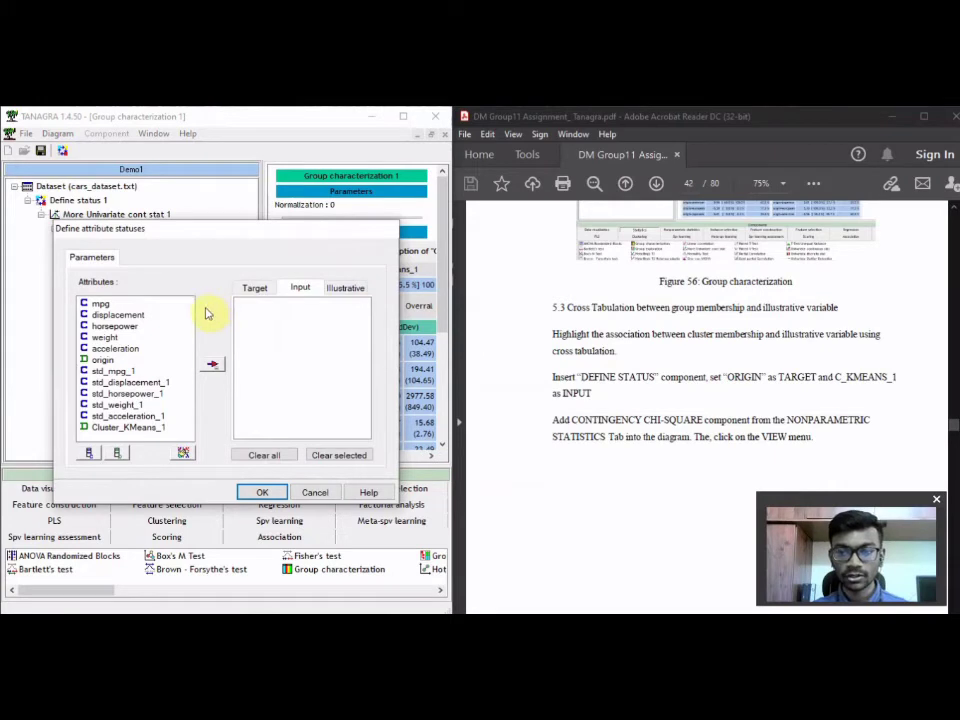
click(255, 292)
click(103, 360)
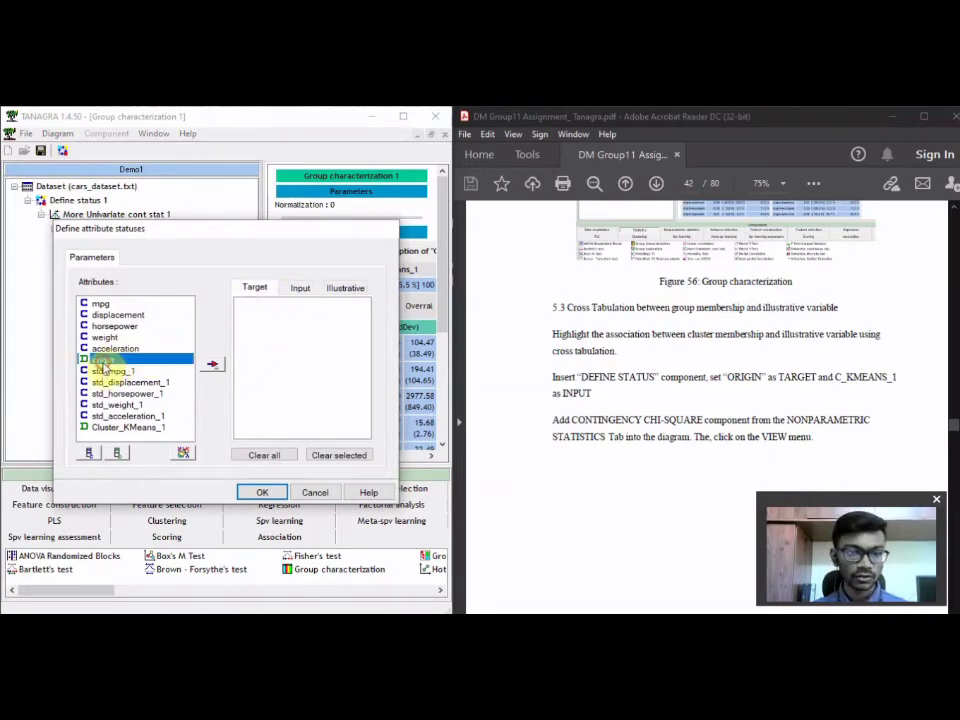
click(212, 364)
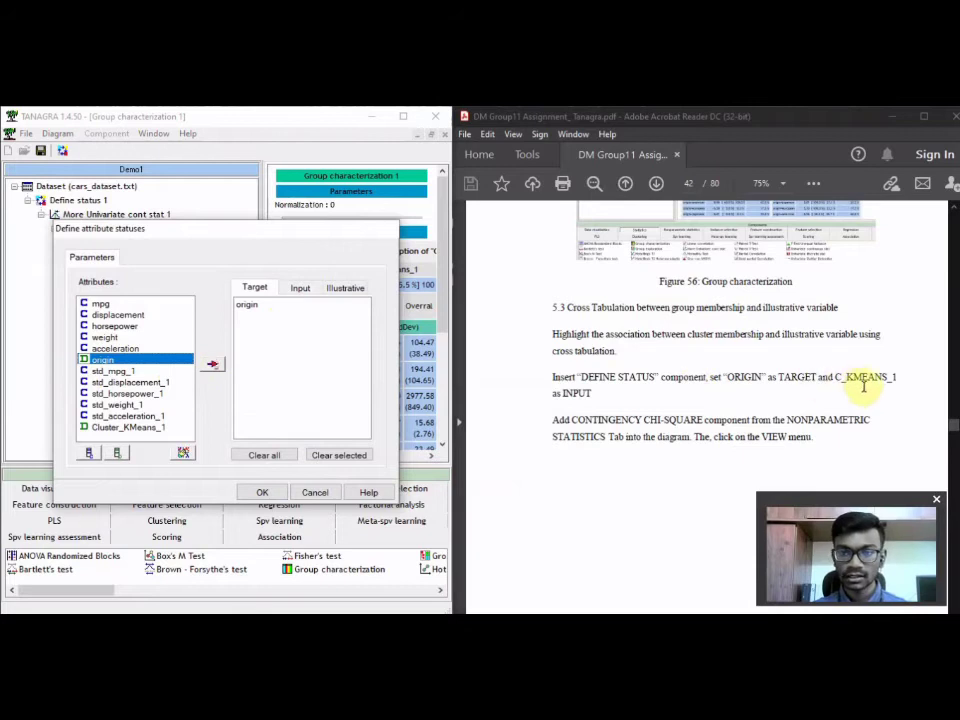
Set Cluster_KMeans_1 as the input attribute of the new Define status component.
click(298, 290)
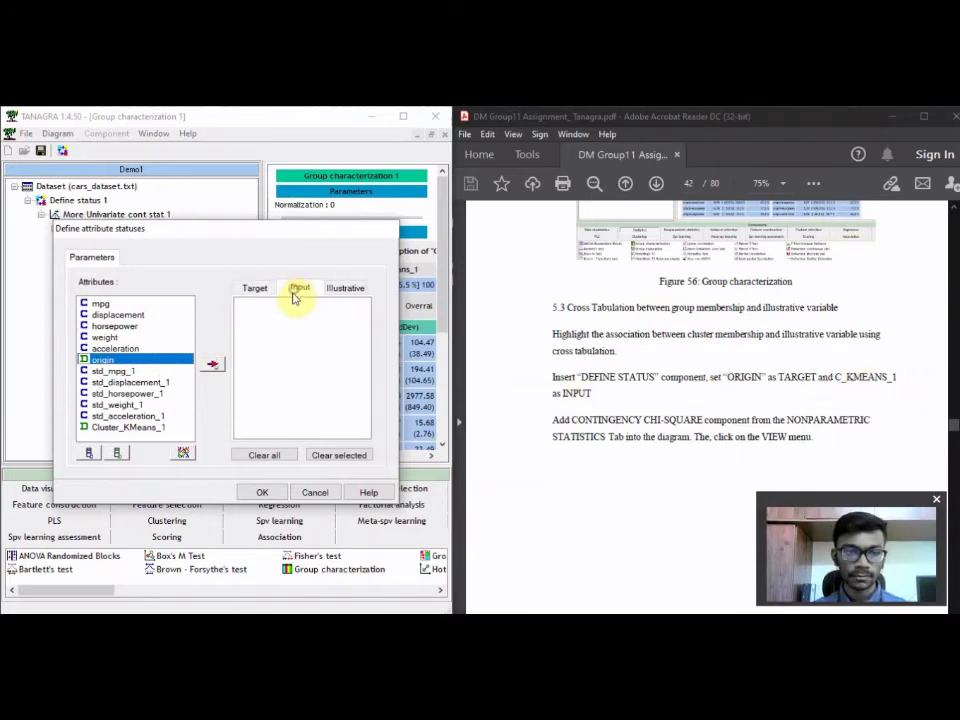
click(118, 428)
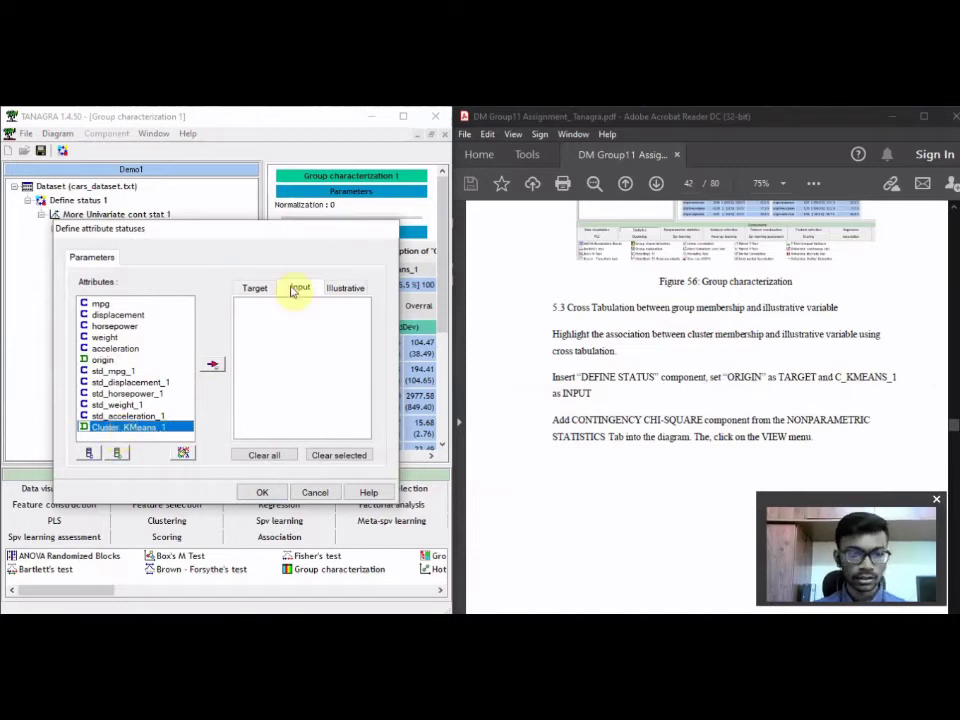
Assign Cluster_KMeans_1 as an input attribute alongside the origin target, apply the statuses and display the Define status 4 results.
click(213, 364)
click(252, 289)
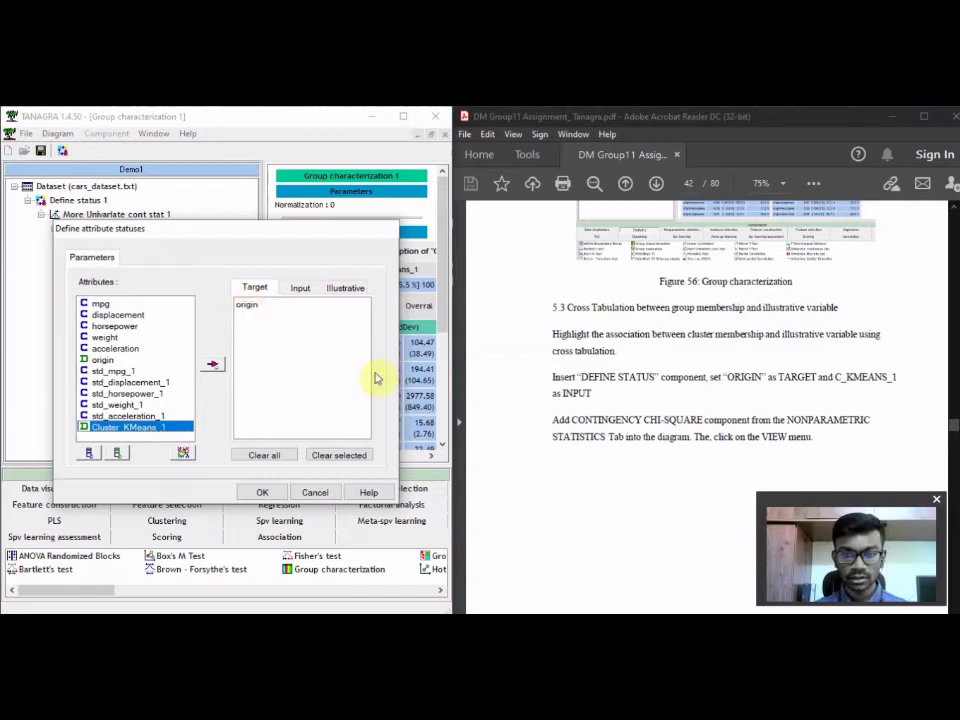
click(260, 492)
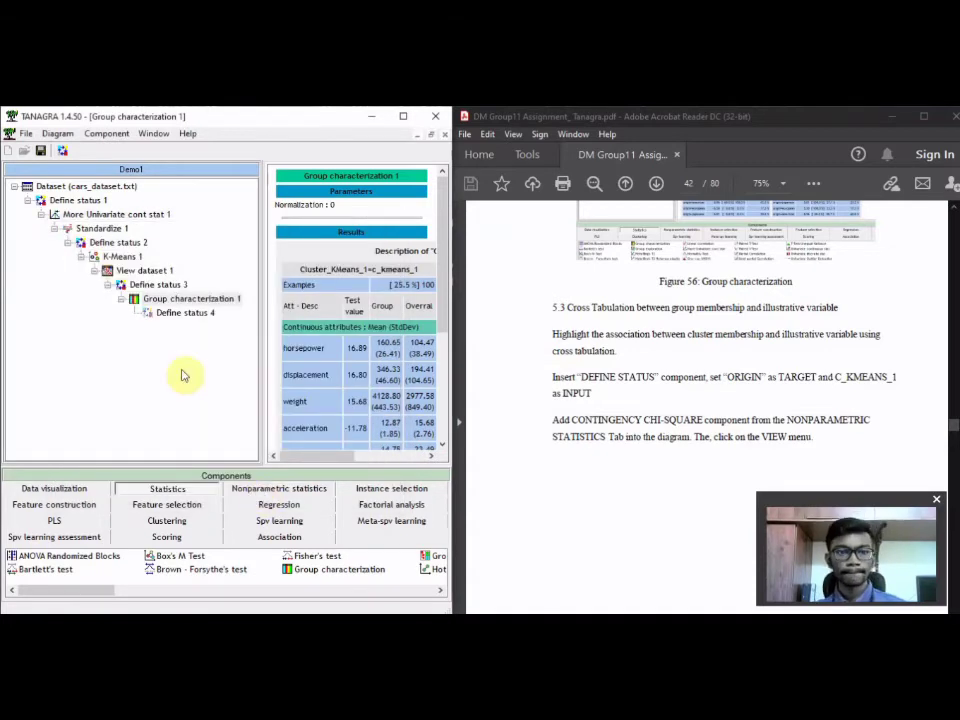
click(172, 317)
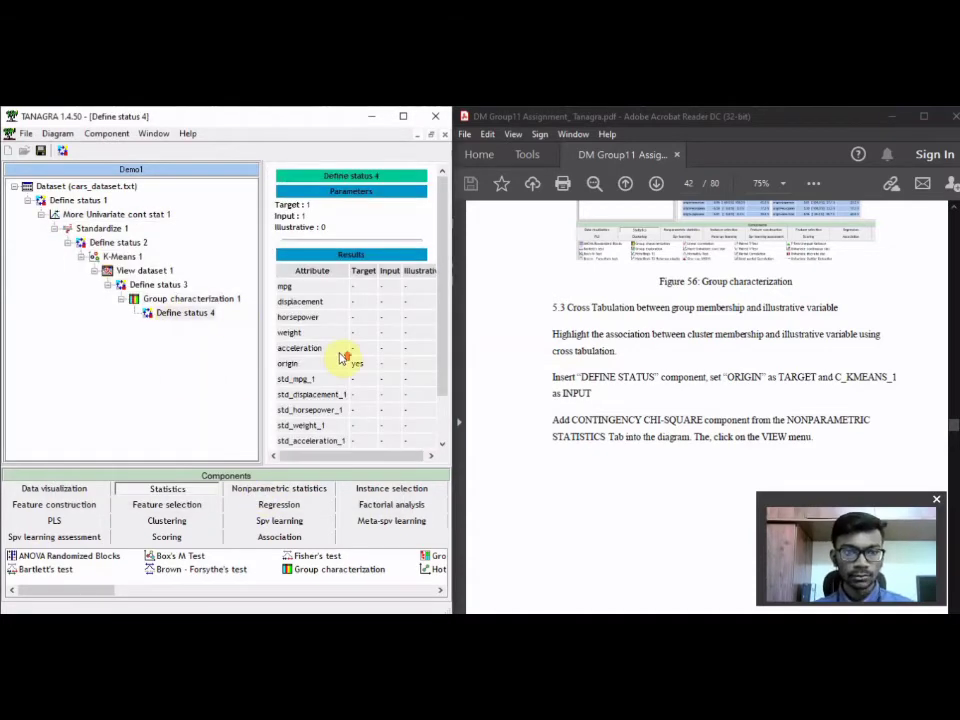
scroll(364, 388, down, 2)
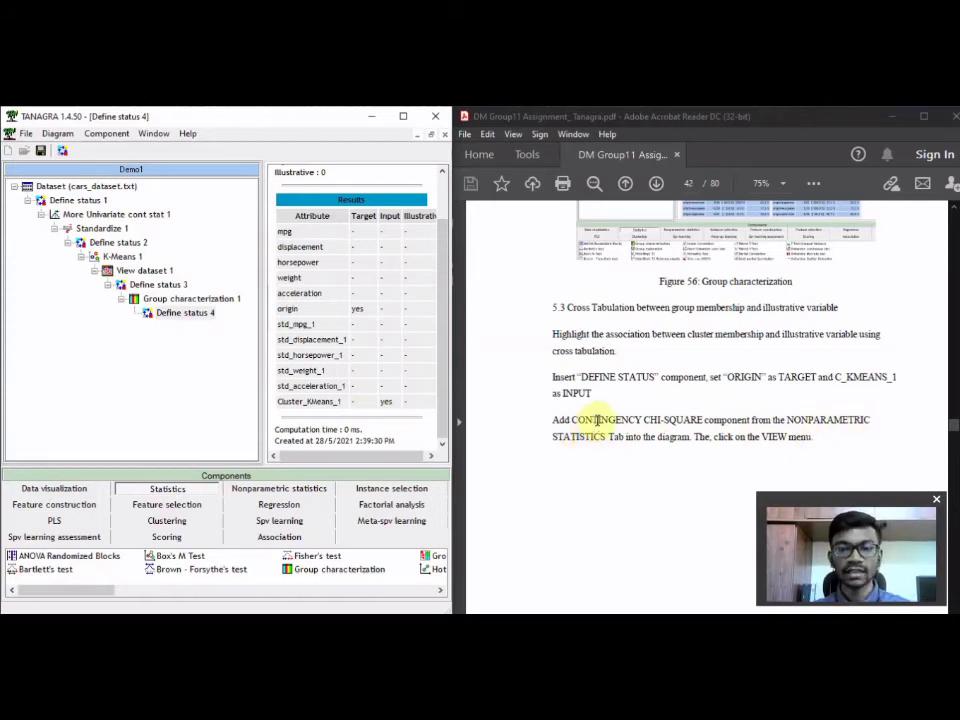
Add a Contingency Chi-Square component from the nonparametric statistics beneath Define status 4 in the diagram.
click(406, 122)
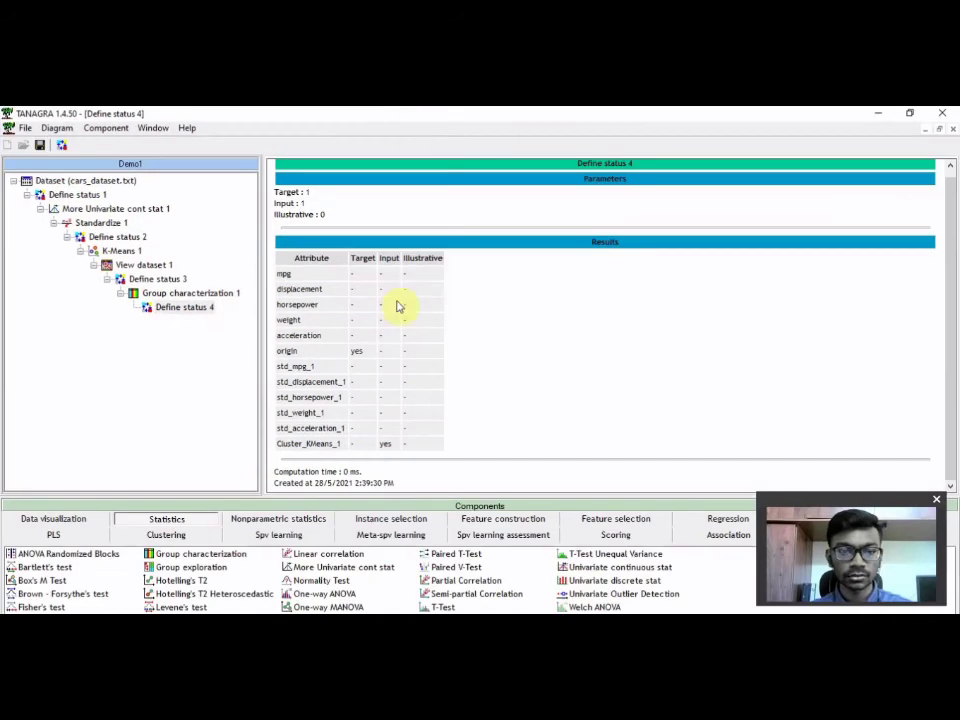
click(277, 524)
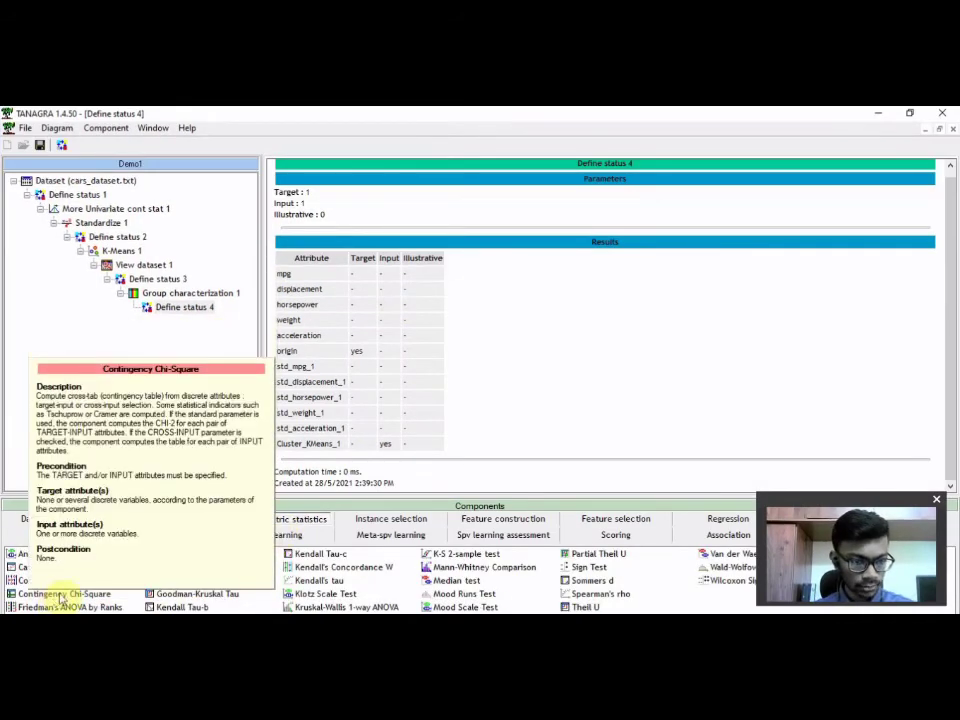
click(909, 114)
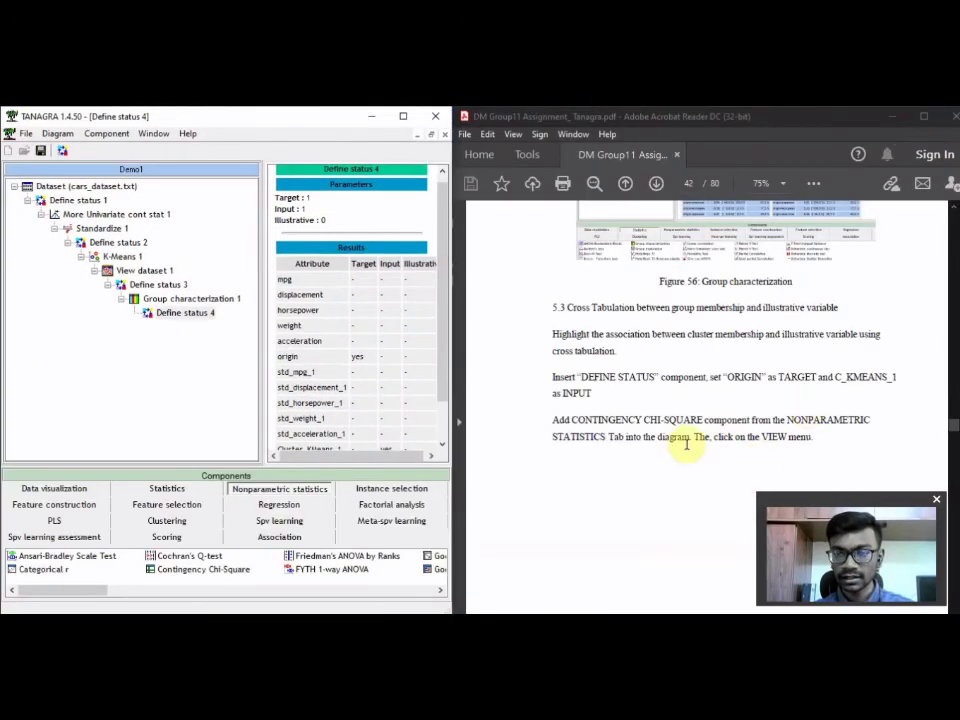
click(401, 116)
drag(65, 594, 170, 312)
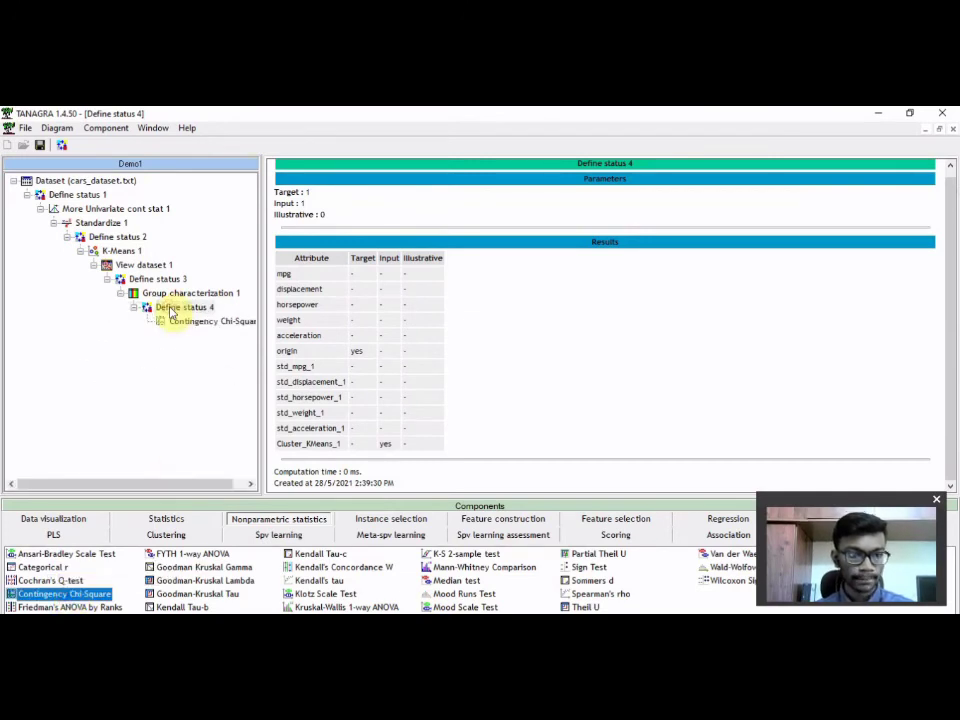
click(911, 112)
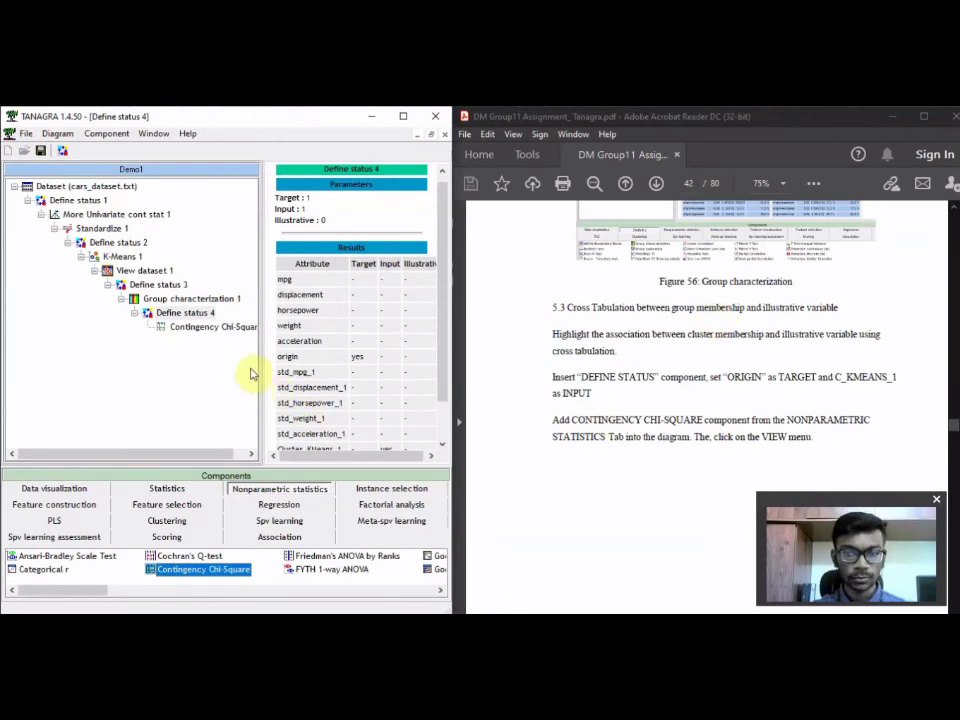
Run the Contingency Chi-Square component and examine its statistical indicators and the cross-tab of origin against Cluster_KMeans_1.
double_click(182, 327)
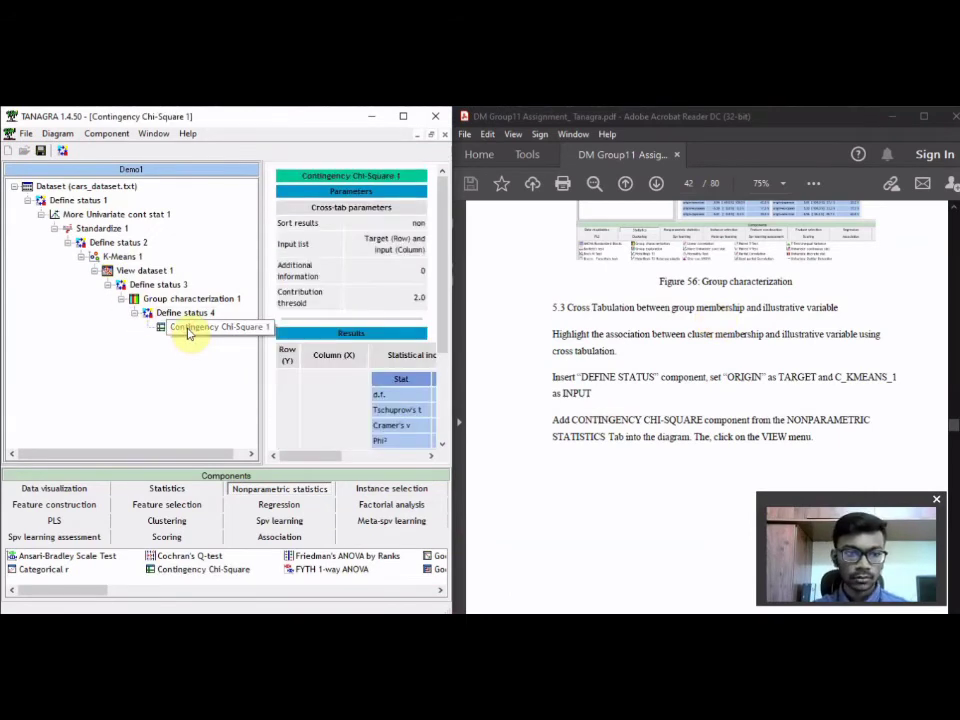
click(403, 116)
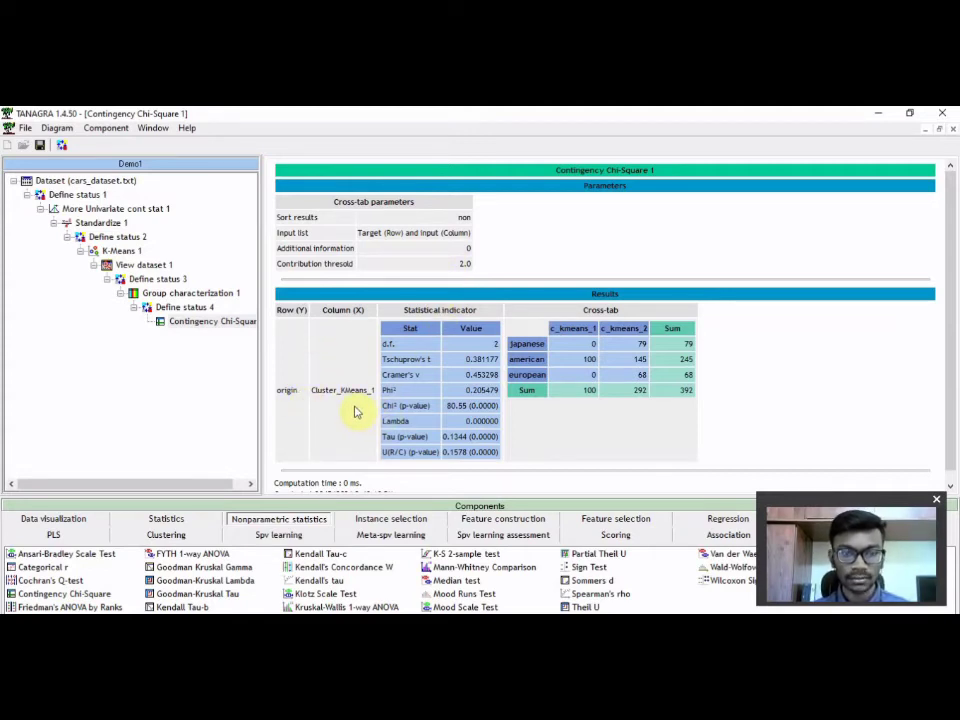
click(909, 113)
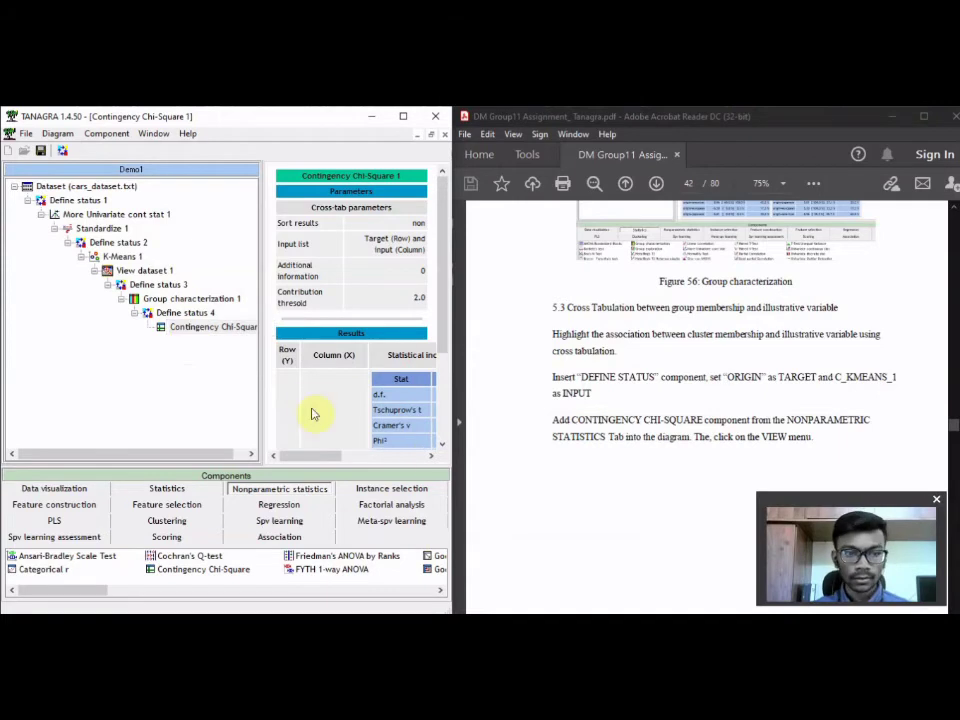
drag(444, 300, 443, 360)
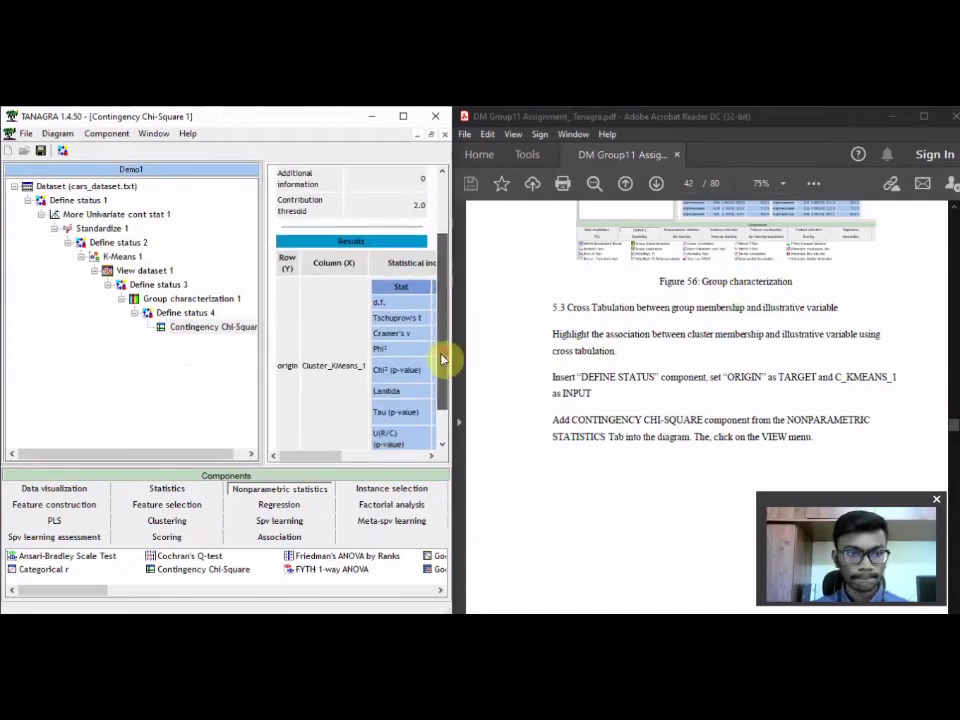
click(403, 116)
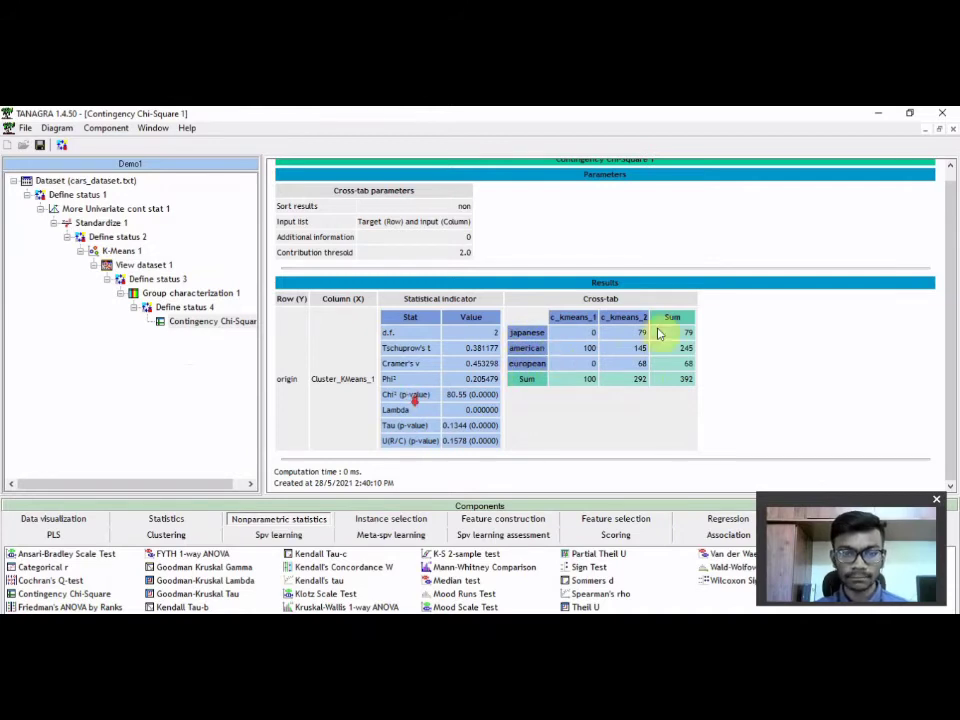
click(910, 113)
Consult the Scatter Plot section of the PDF guide and add a Scatterplot component beneath Contingency Chi-Square 1, widening the diagram area.
scroll(640, 430, down, 3)
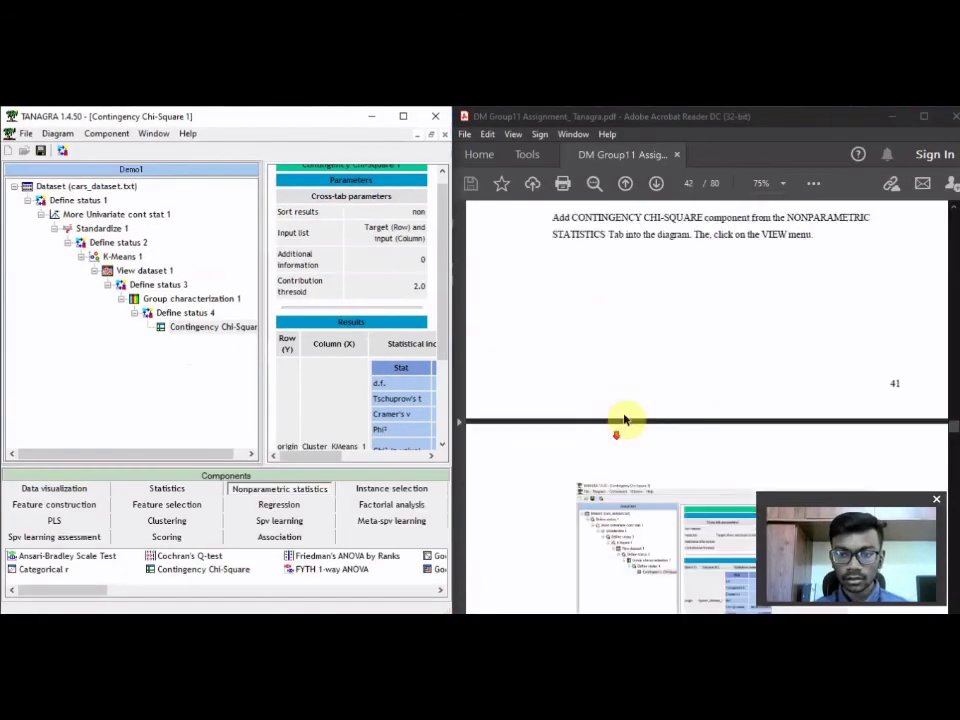
scroll(624, 419, down, 8)
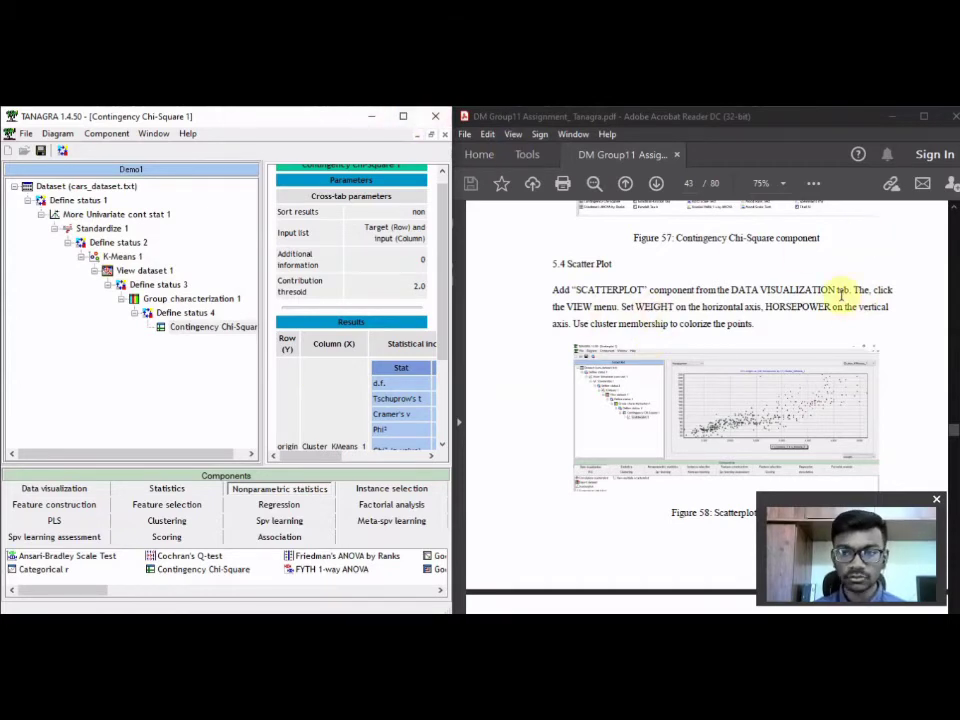
click(403, 116)
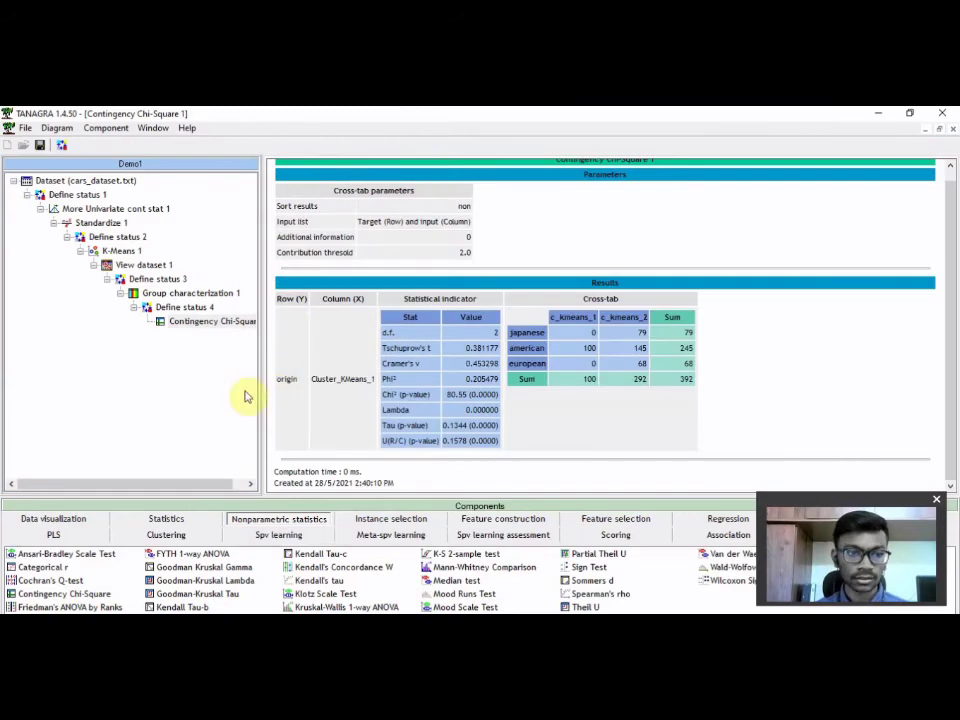
click(56, 521)
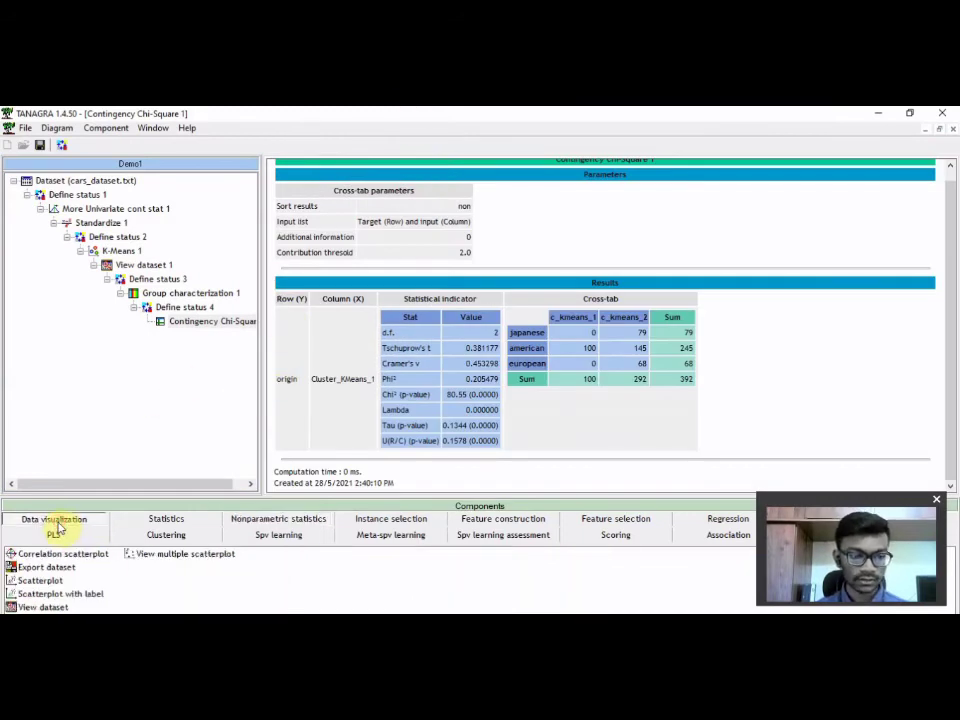
drag(50, 584, 174, 329)
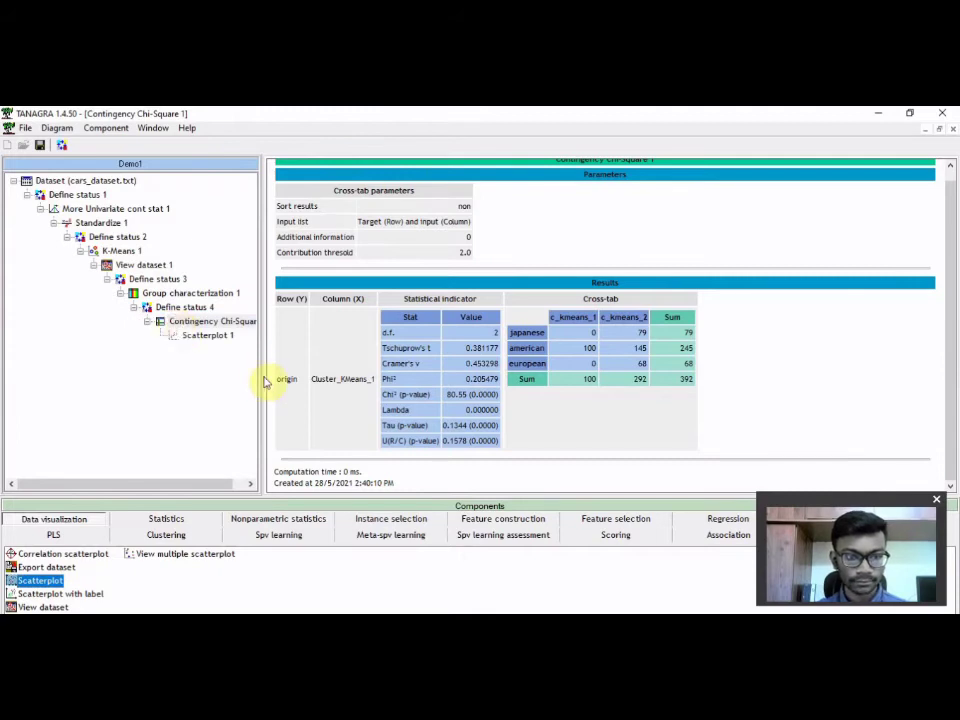
drag(260, 378, 301, 376)
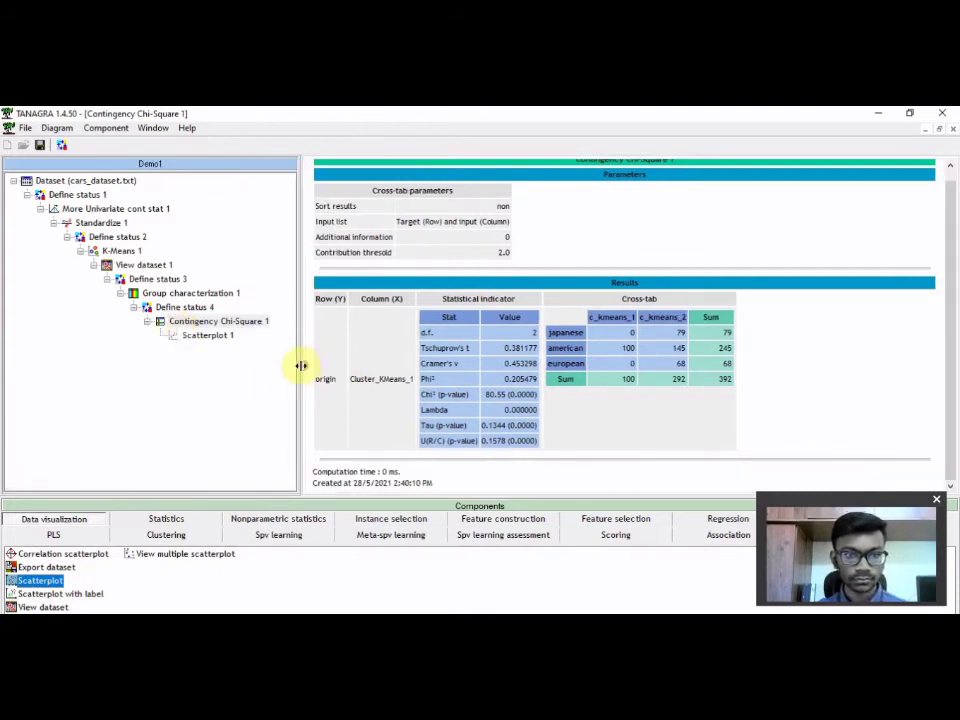
drag(304, 377, 288, 372)
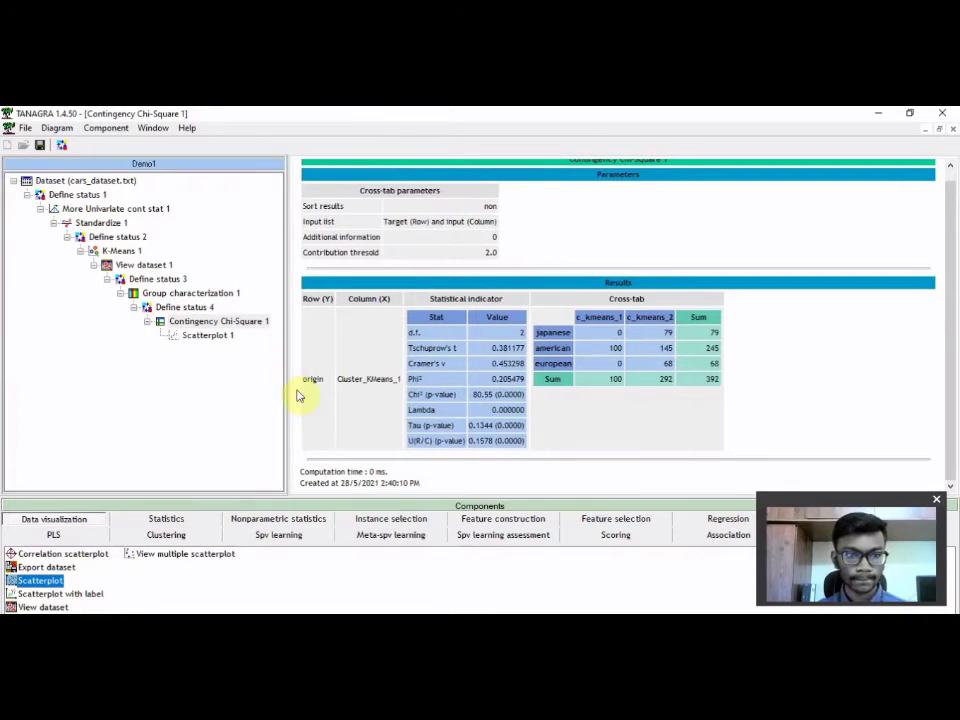
click(909, 114)
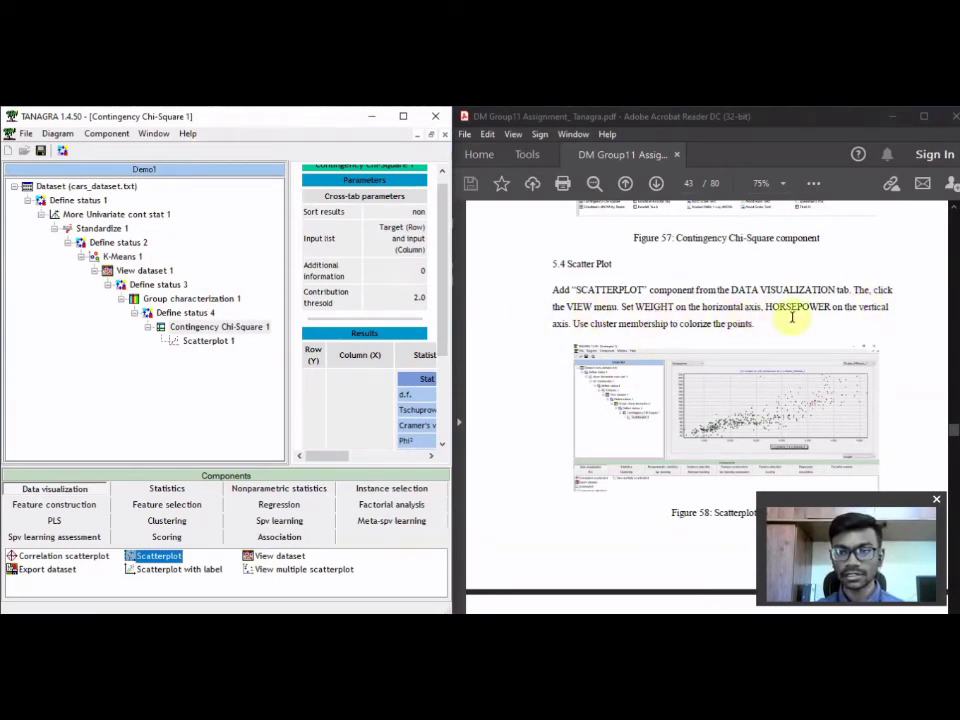
Execute the Scatterplot 1 component and display its chart in the enlarged window.
right_click(207, 343)
click(173, 375)
click(213, 343)
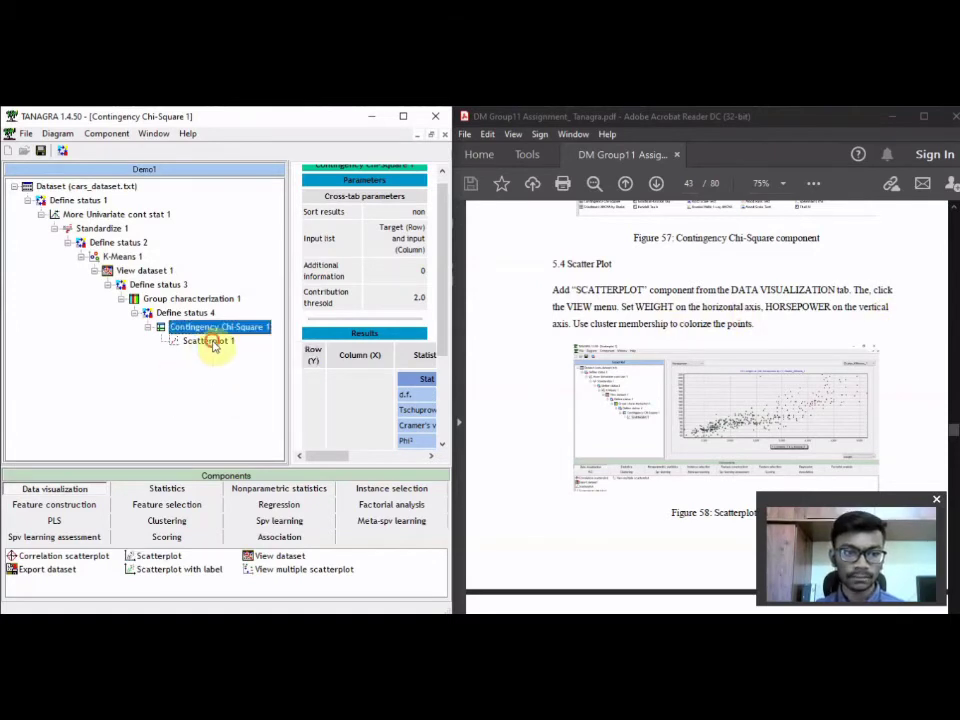
right_click(214, 346)
click(252, 388)
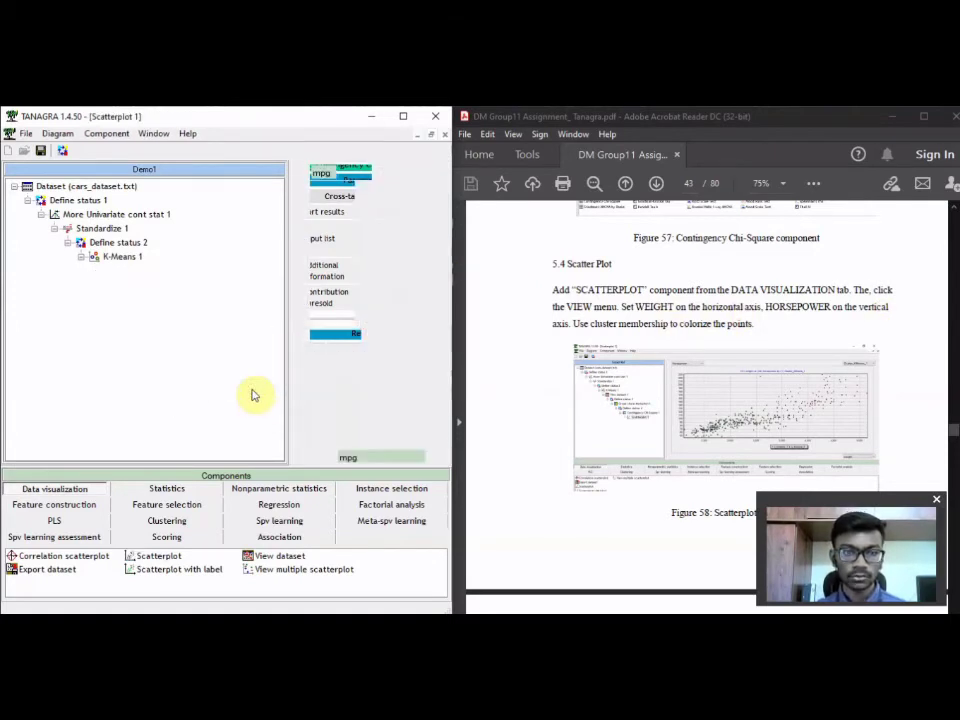
click(403, 116)
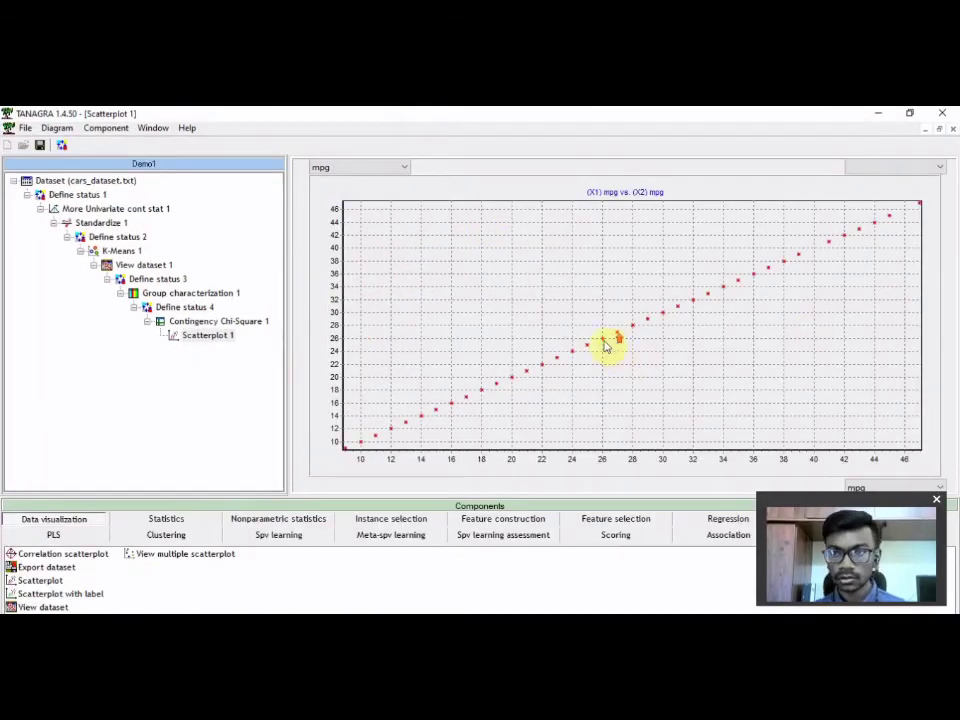
Set the scatterplot's horizontal axis to weight and its vertical axis to horsepower.
click(911, 113)
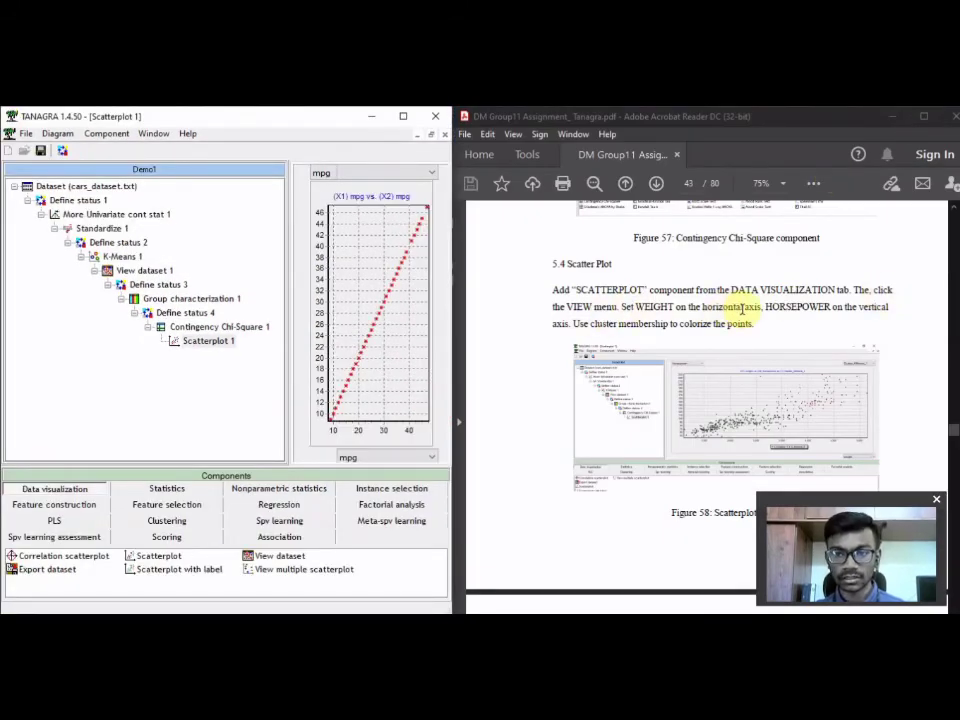
click(403, 116)
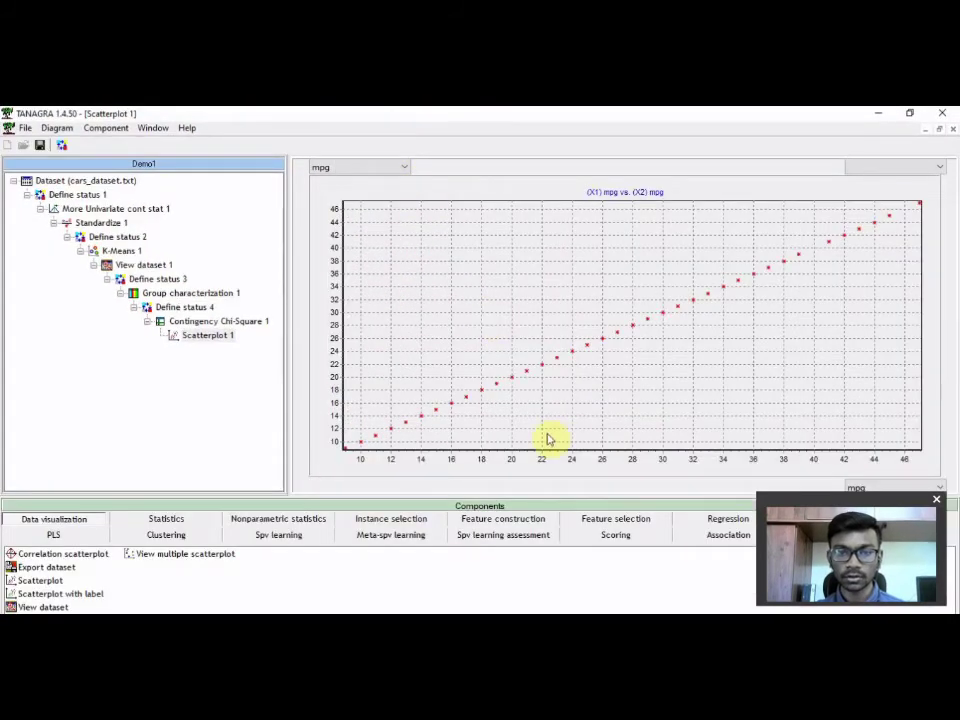
click(929, 489)
click(866, 533)
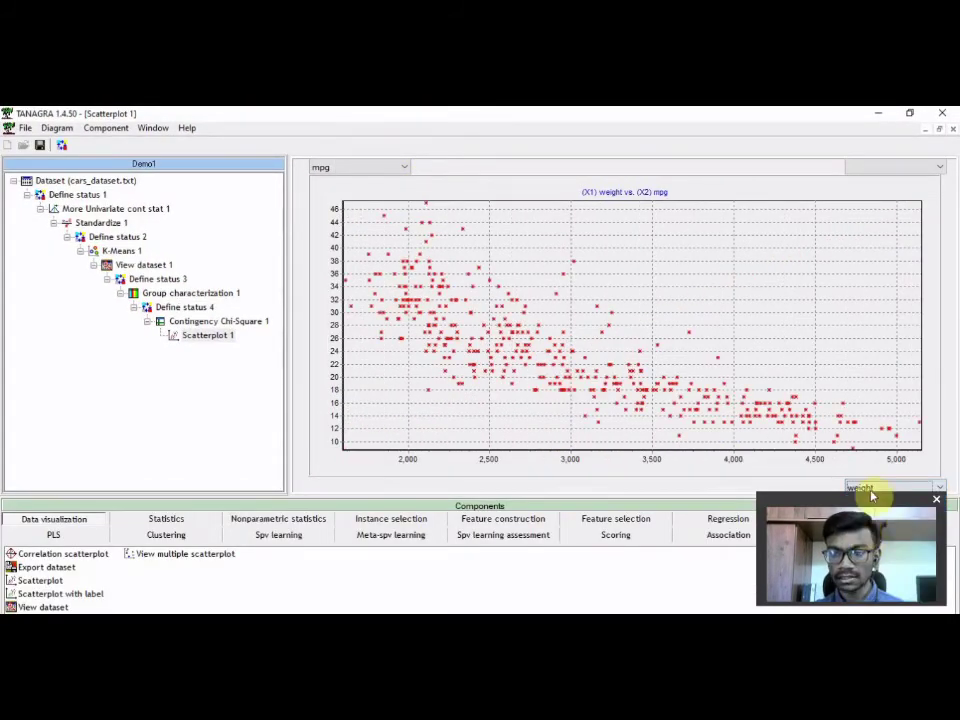
click(909, 113)
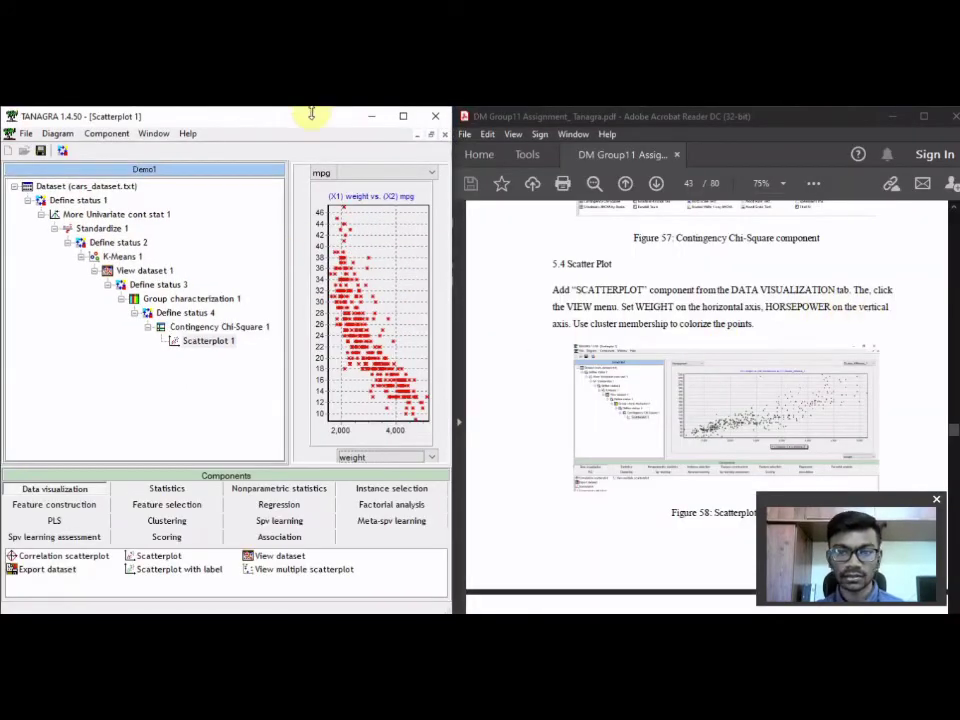
click(405, 116)
click(394, 167)
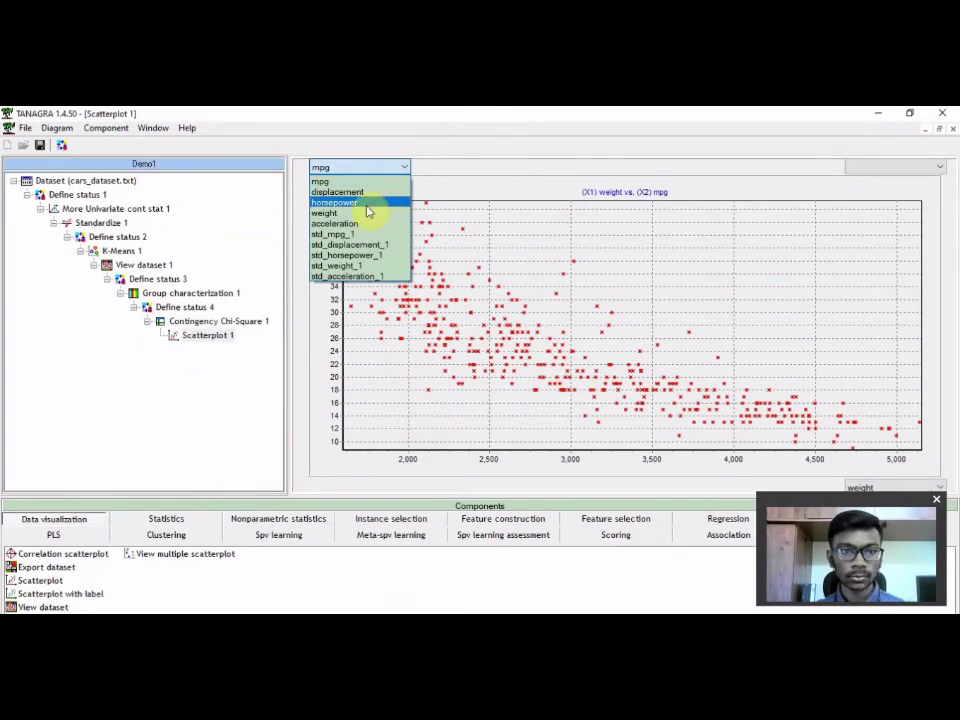
click(368, 210)
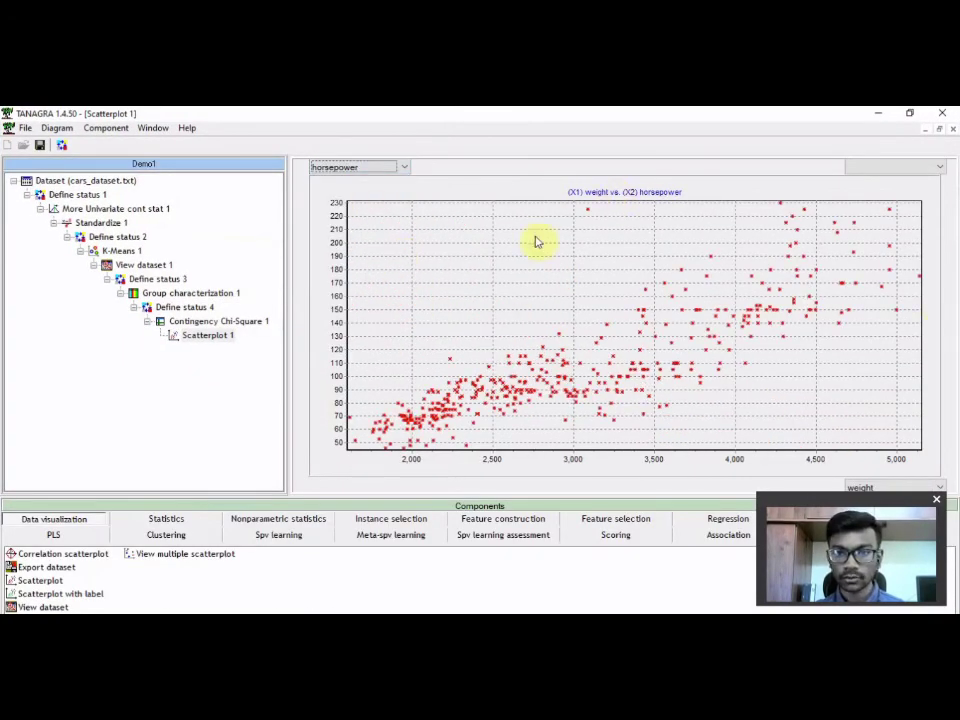
Colour the scatterplot points by cluster membership using Cluster_KMeans_1.
click(909, 113)
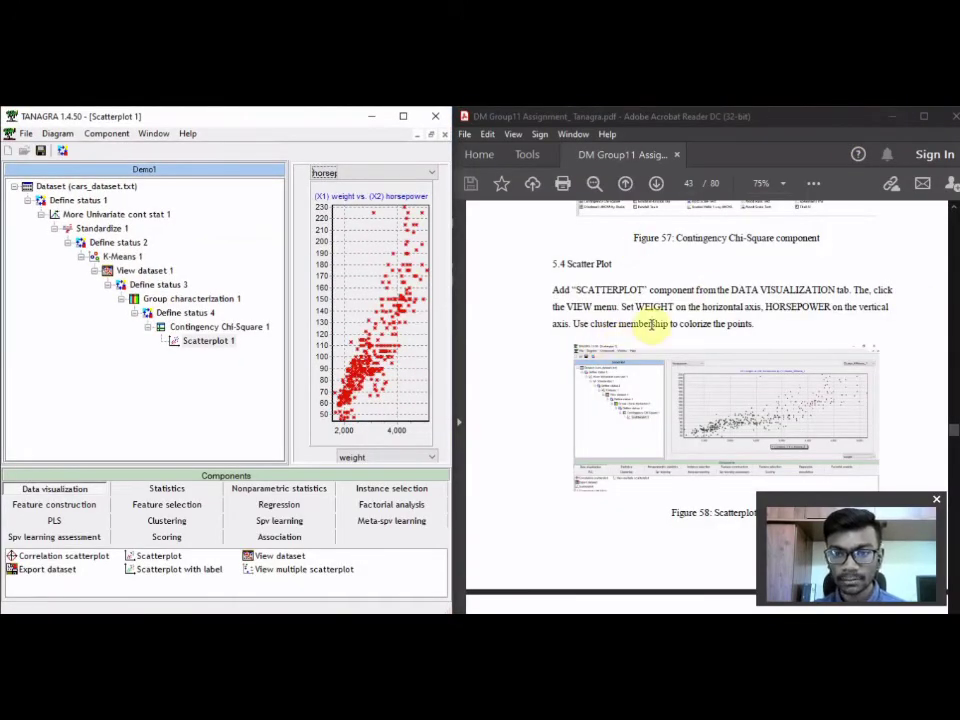
click(403, 116)
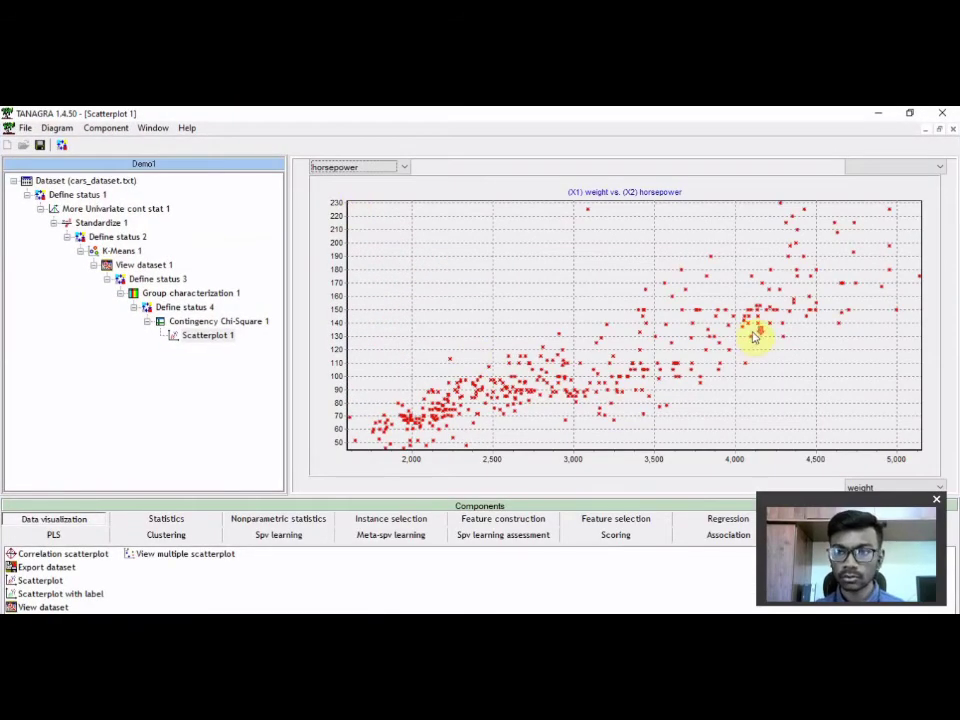
click(936, 170)
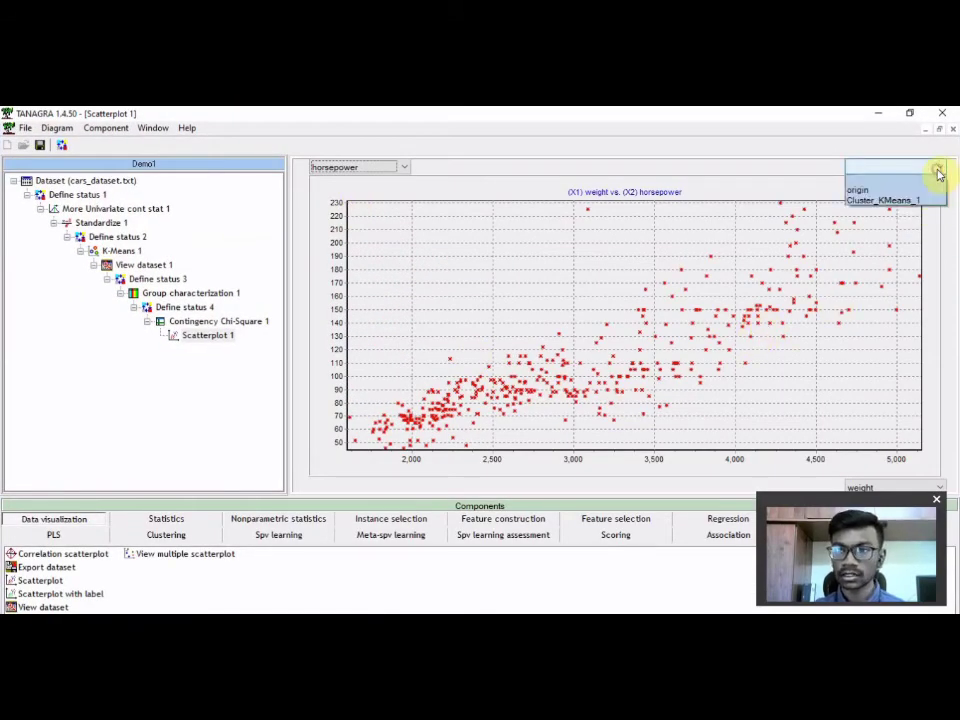
click(880, 202)
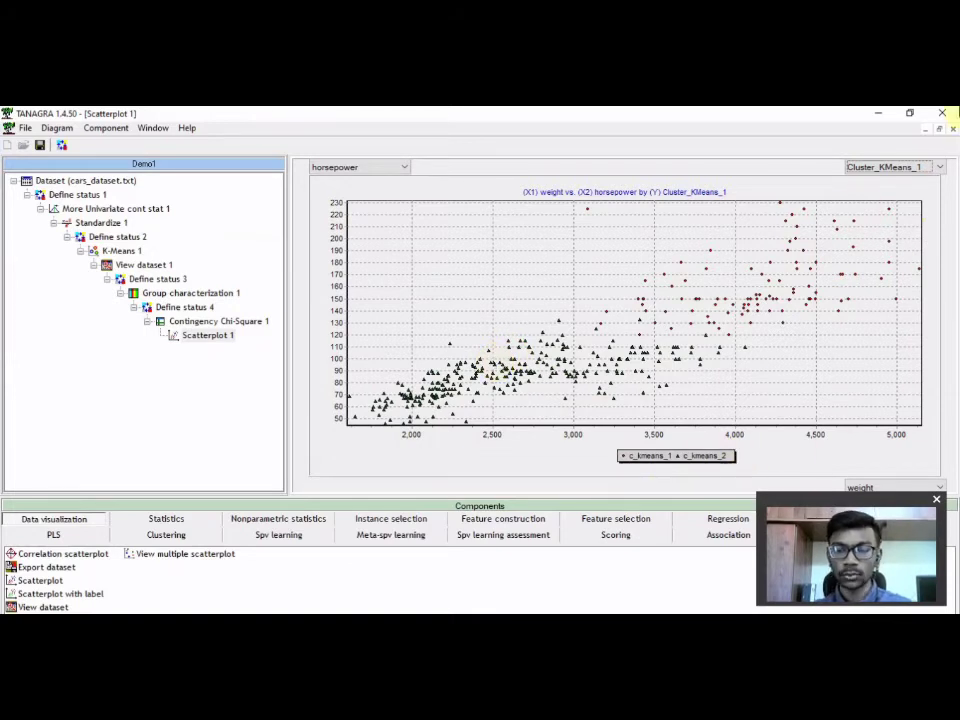
Review the cluster-coloured scatterplot in the enlarged window and consult guide section 5.5 on exporting the dataset with the cluster column.
click(909, 115)
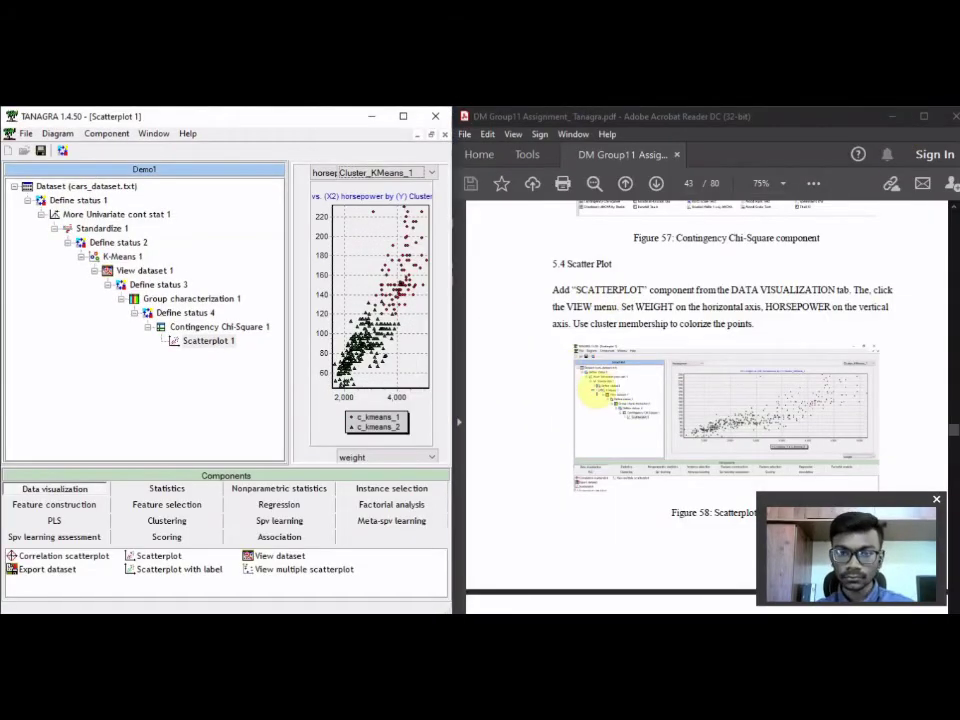
scroll(595, 390, down, 5)
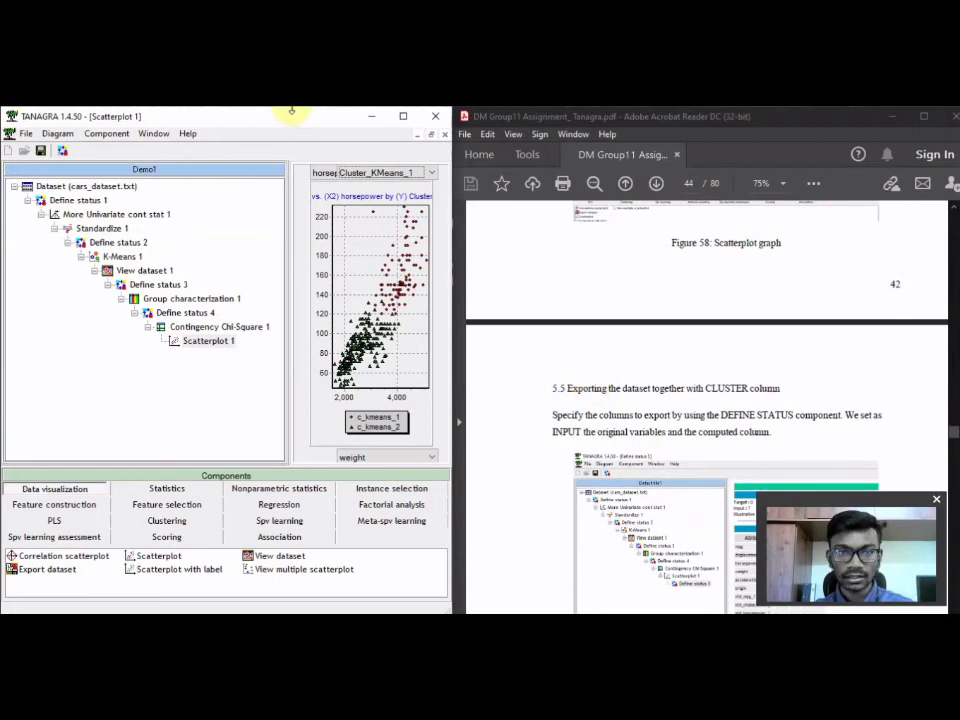
click(403, 116)
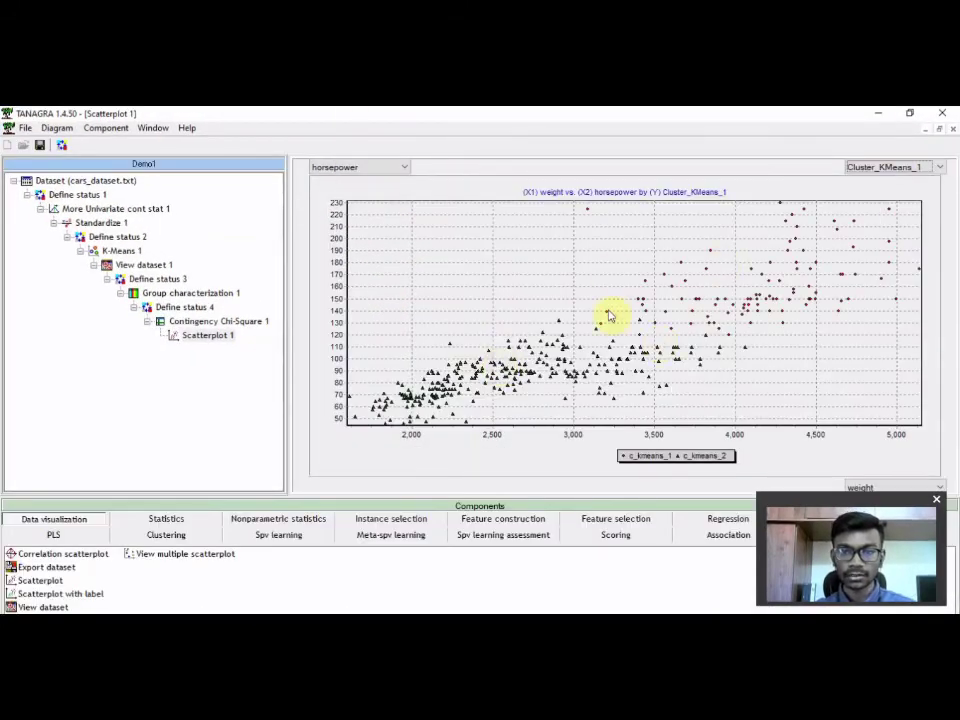
click(908, 113)
scroll(529, 340, down, 1)
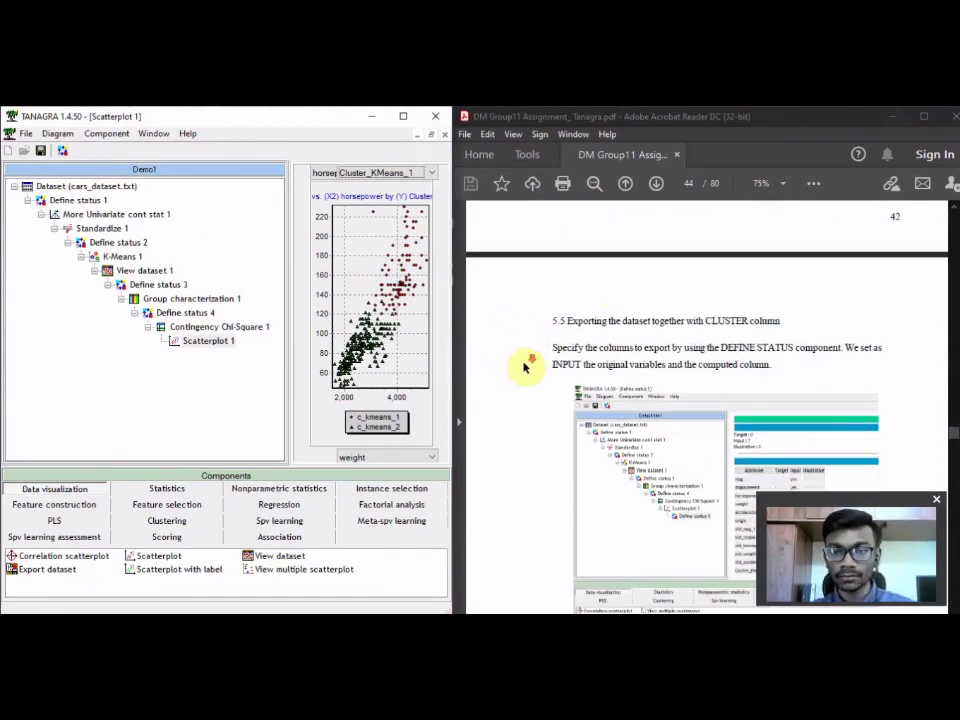
scroll(523, 366, down, 1)
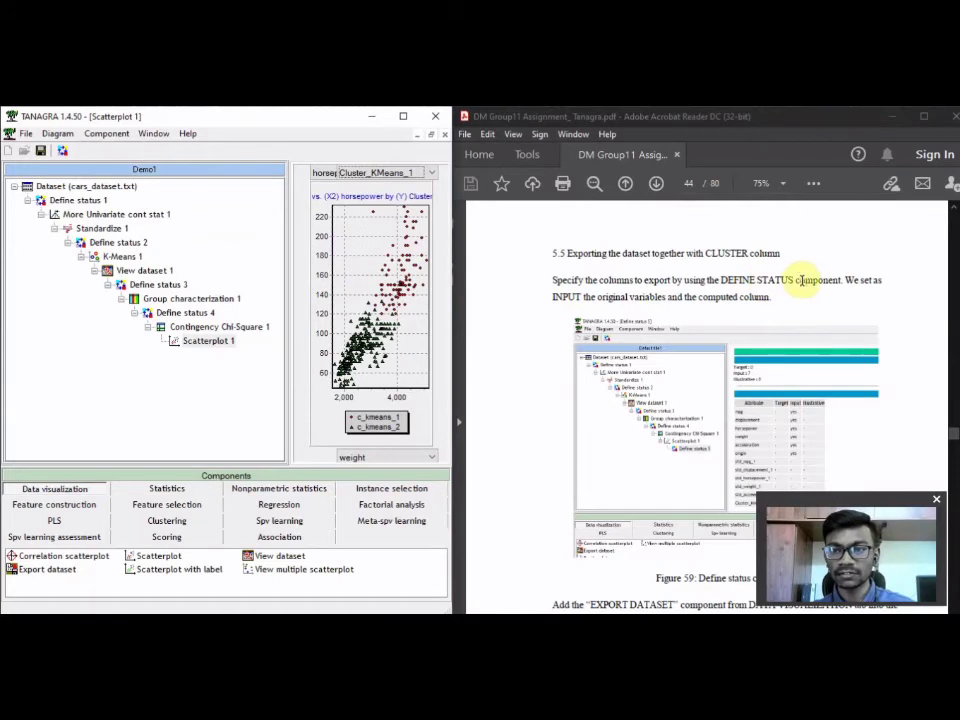
Add a Define Status component beneath Scatterplot 1 with mpg, displacement, horsepower, weight, acceleration and origin as input attributes.
click(64, 153)
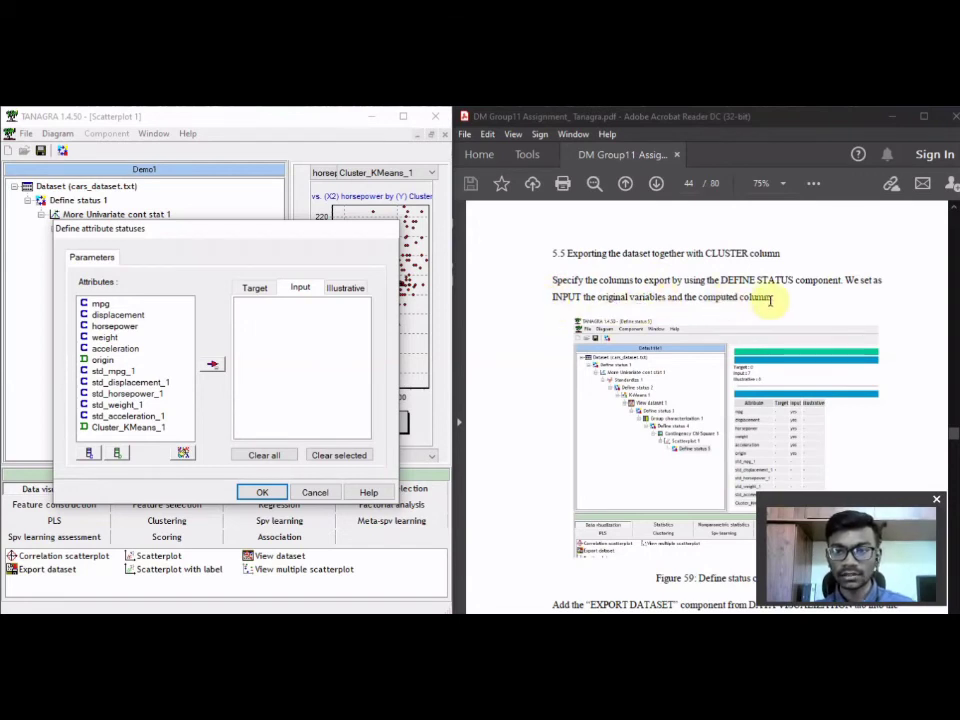
scroll(792, 334, down, 2)
scroll(790, 334, down, 1)
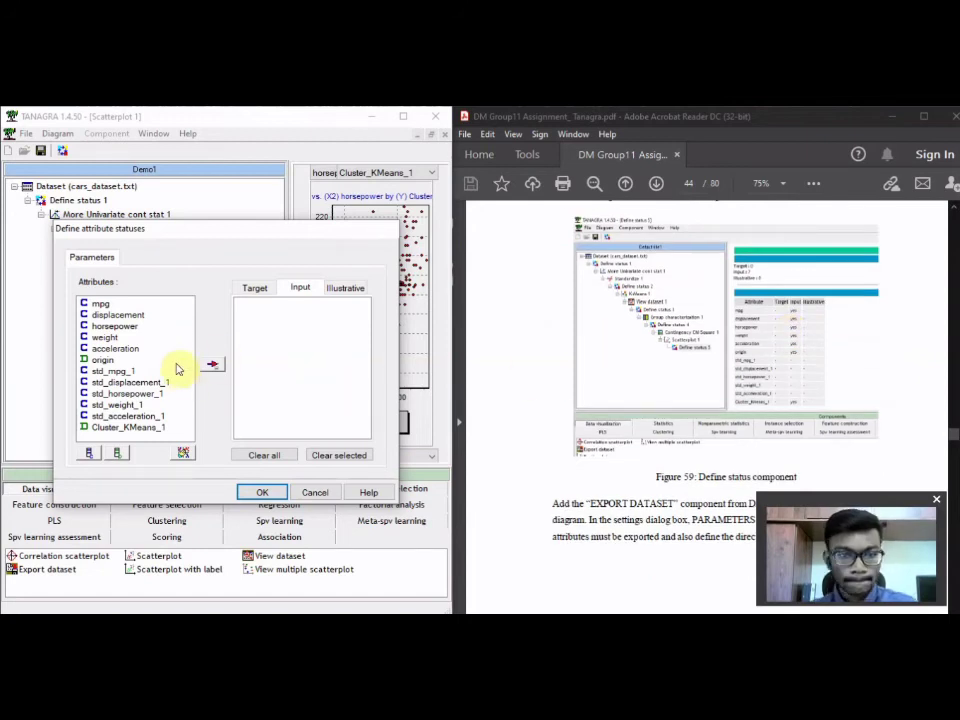
click(101, 304)
ctrl+click(119, 316)
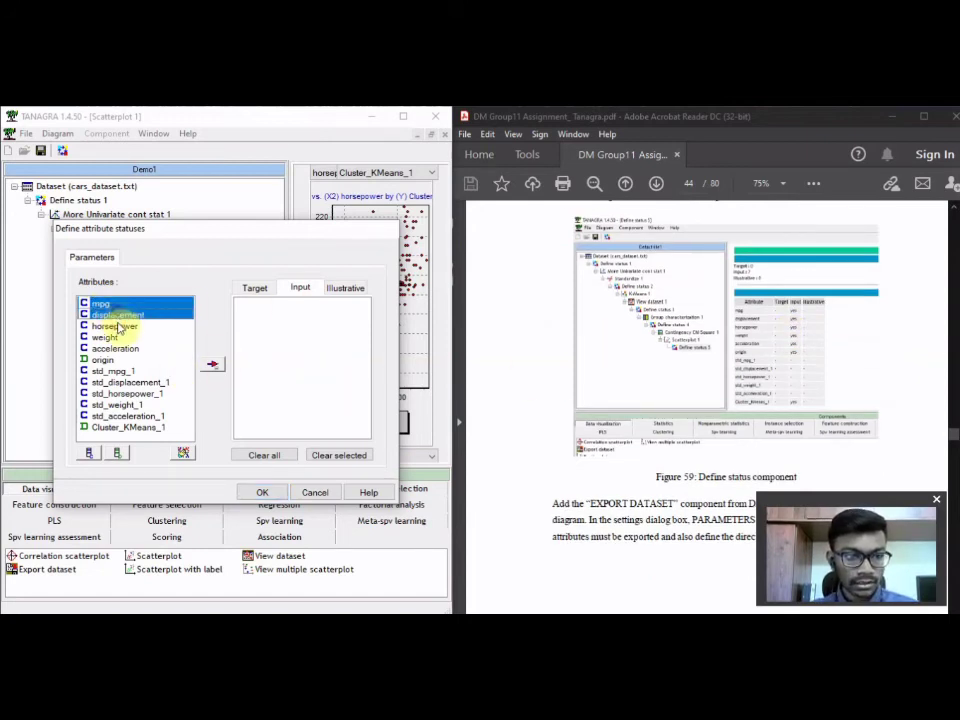
ctrl+click(114, 326)
ctrl+click(105, 337)
ctrl+click(115, 348)
ctrl+click(103, 359)
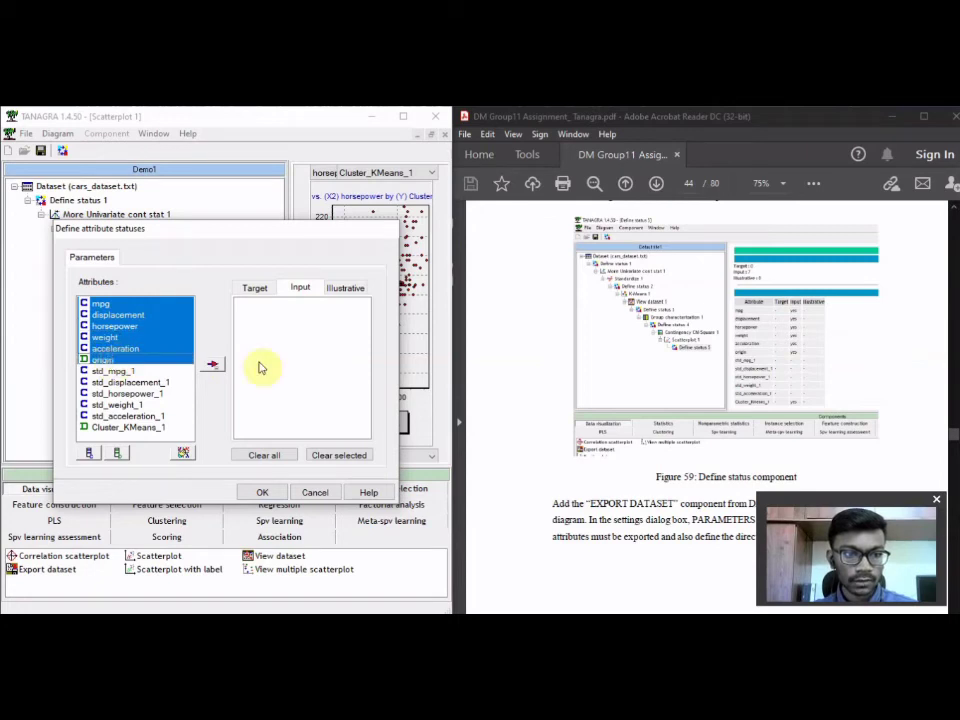
click(214, 365)
Set Cluster_KMeans_1 as the target attribute, check the selection against the guide's Define Status figure and accept the attribute statuses.
click(257, 292)
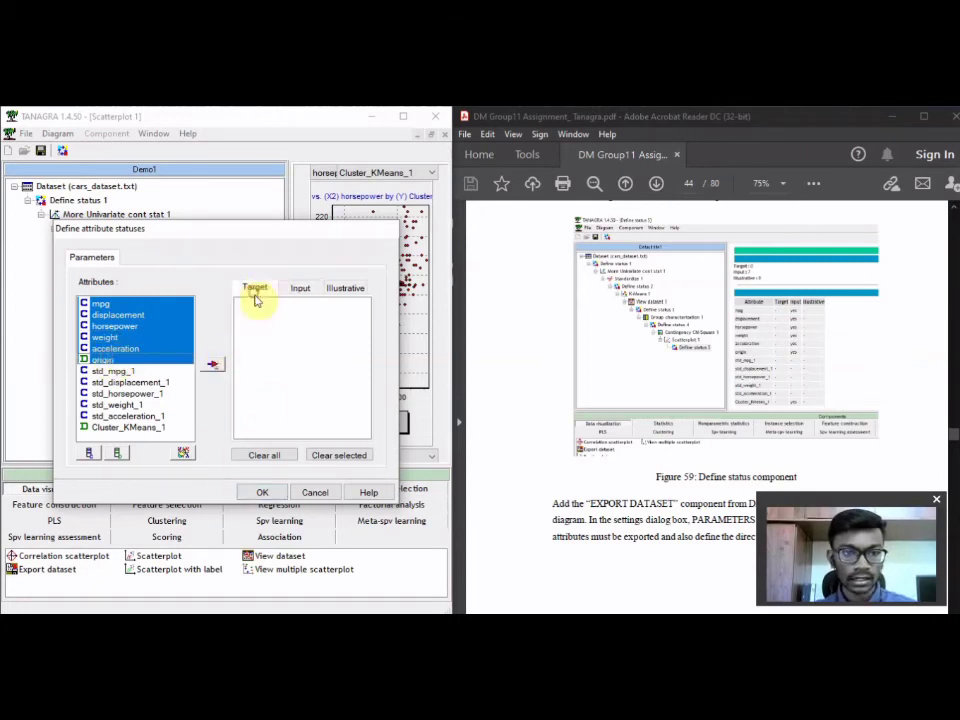
click(150, 427)
click(212, 366)
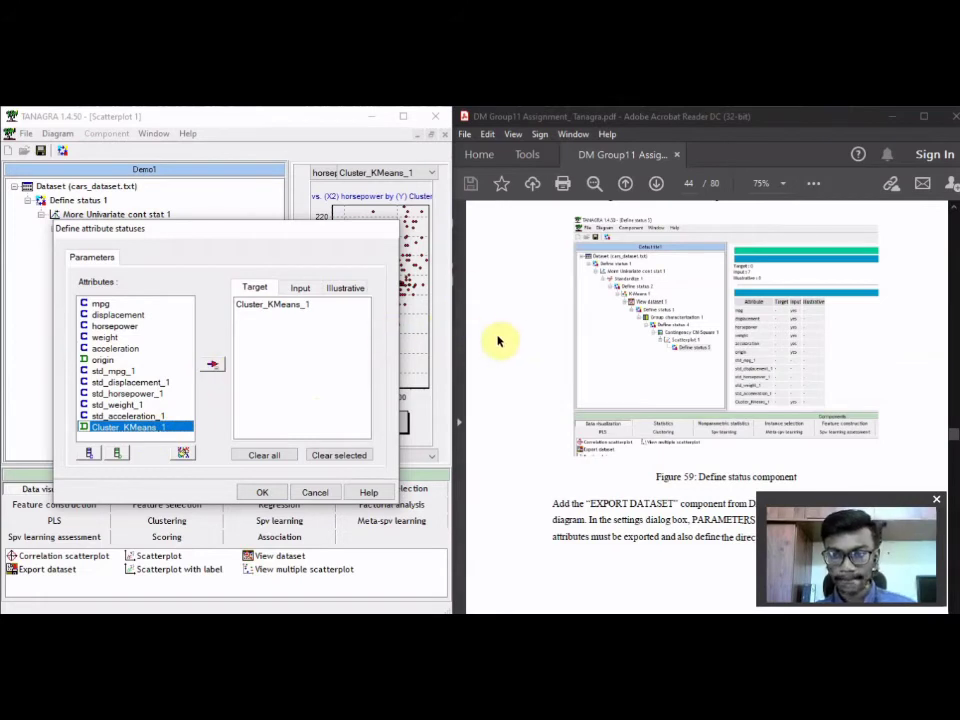
scroll(490, 344, down, 2)
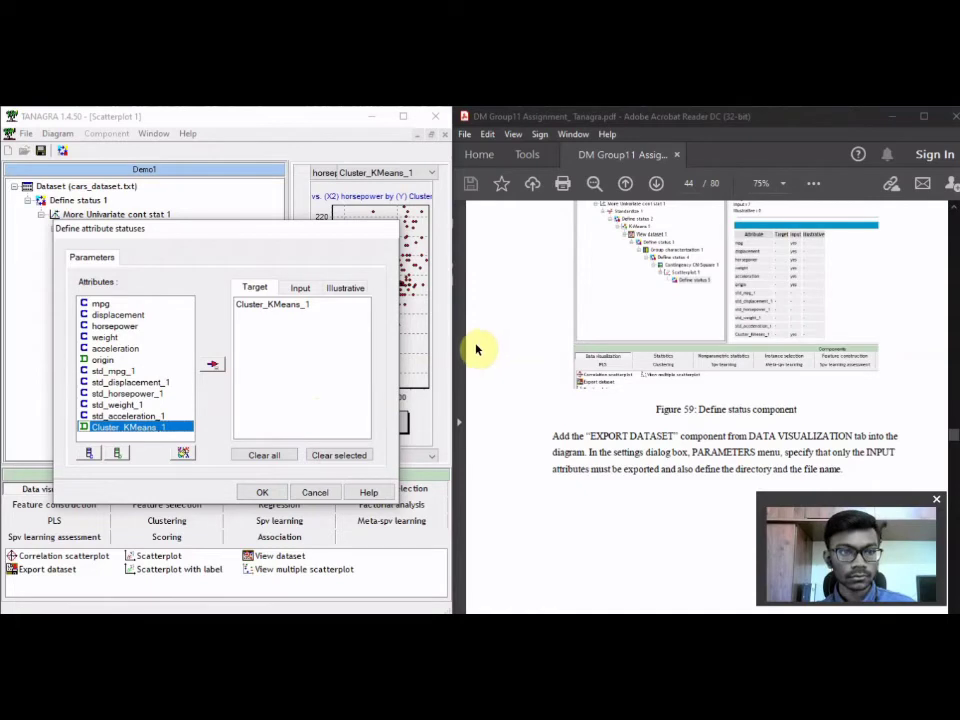
scroll(630, 310, up, 5)
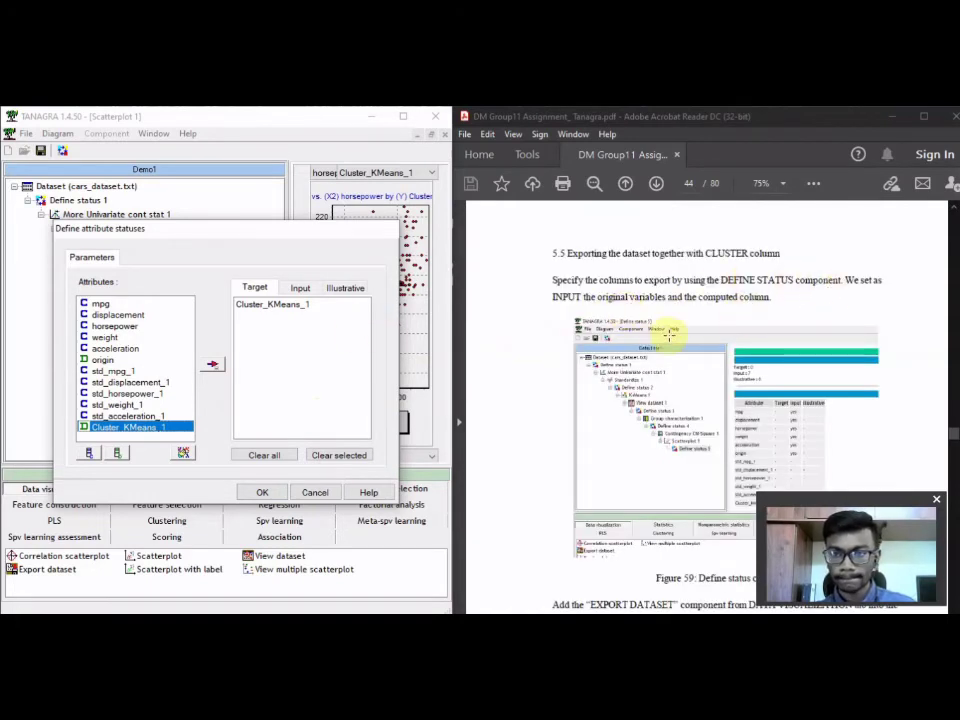
scroll(668, 335, down, 4)
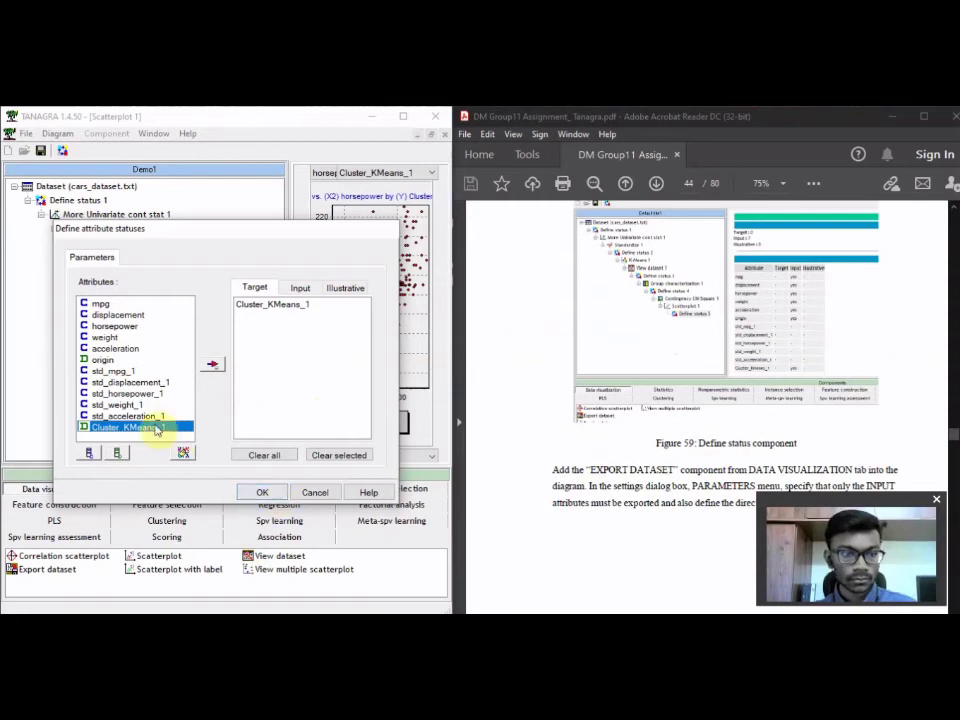
click(301, 288)
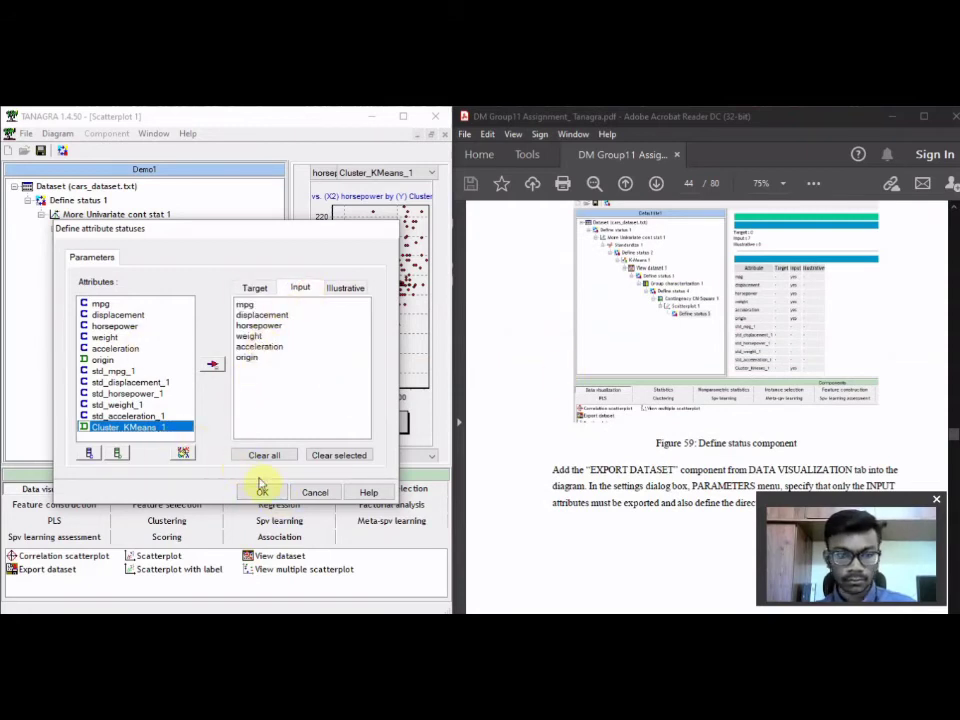
click(262, 491)
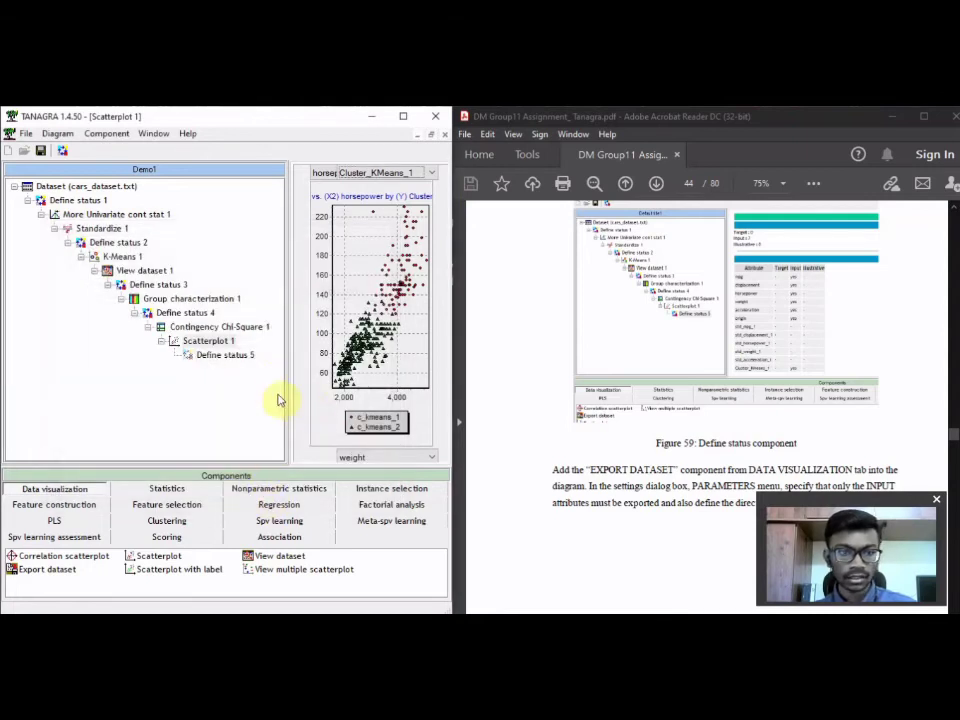
Display the results of the Define status 5 component to review its target and input attributes.
right_click(240, 357)
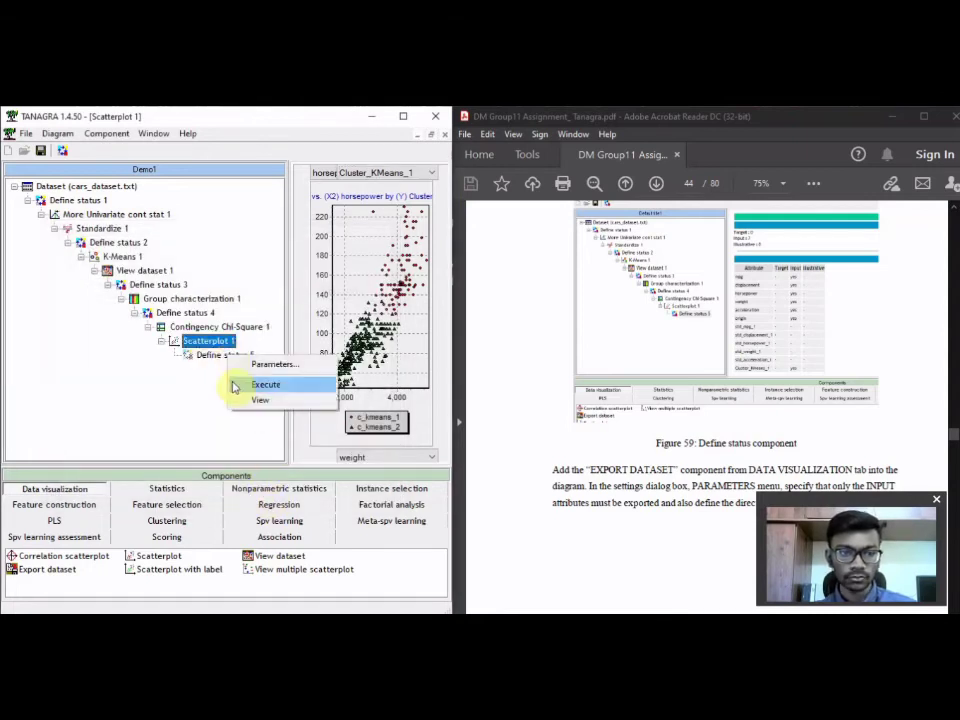
click(210, 357)
right_click(205, 360)
click(238, 400)
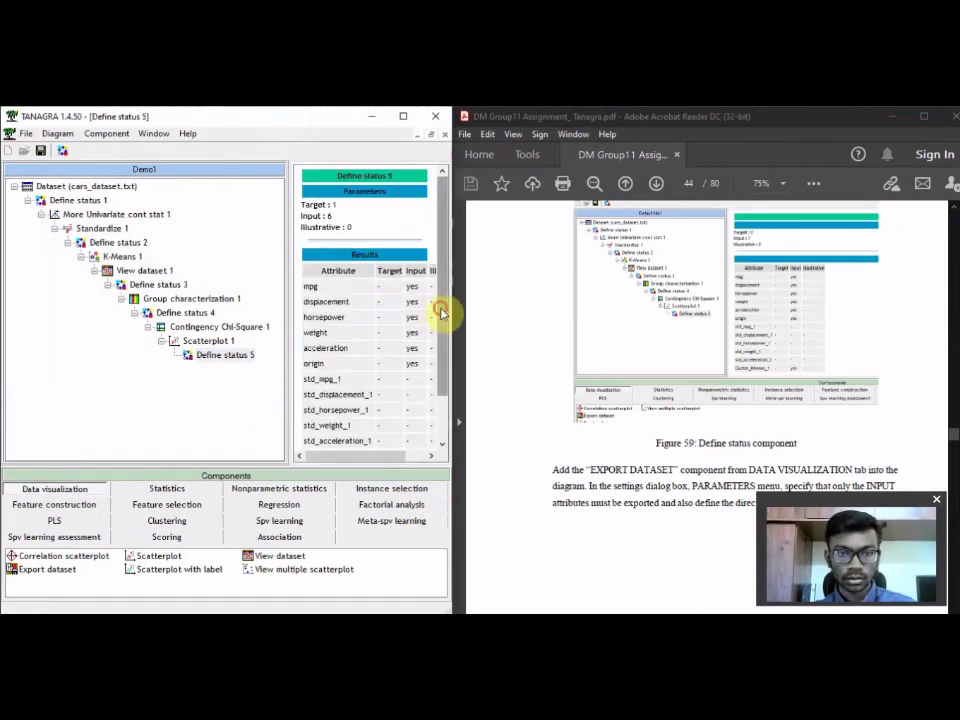
mouse_move(441, 313)
mouse_down()
mouse_move(437, 369)
mouse_move(446, 302)
mouse_up()
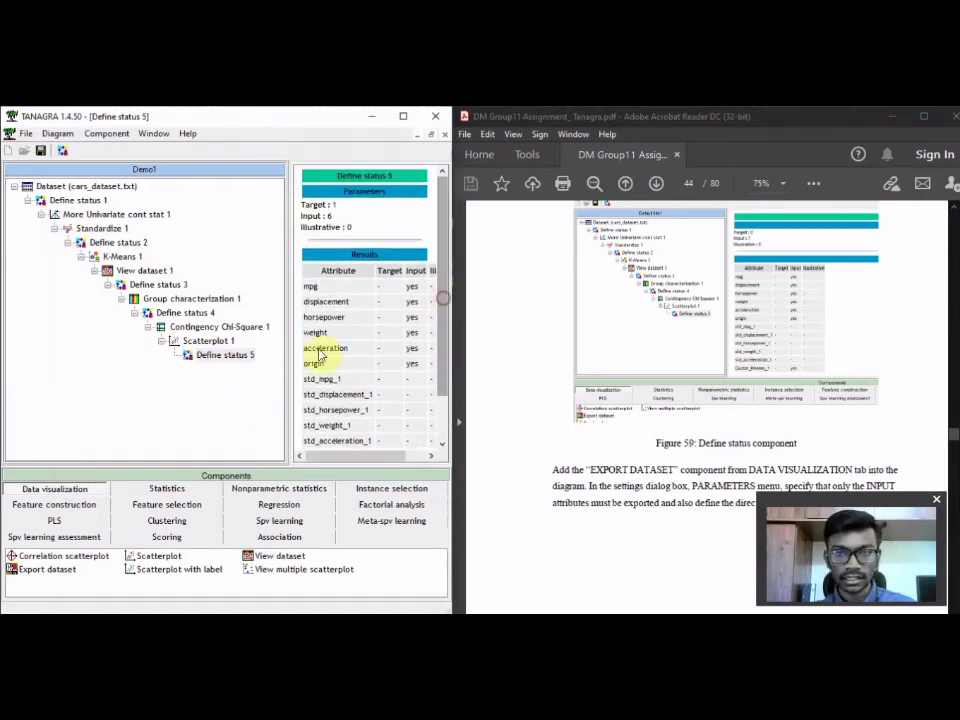
Consult the guide's export instructions and add an Export dataset component beneath Define status 5.
scroll(655, 400, down, 2)
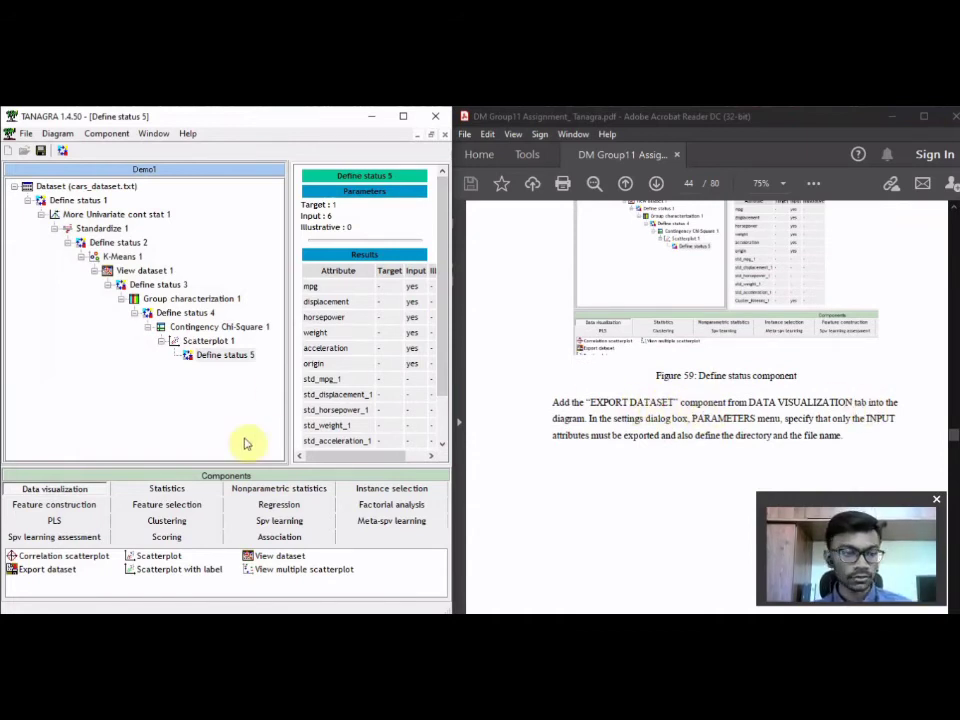
click(403, 116)
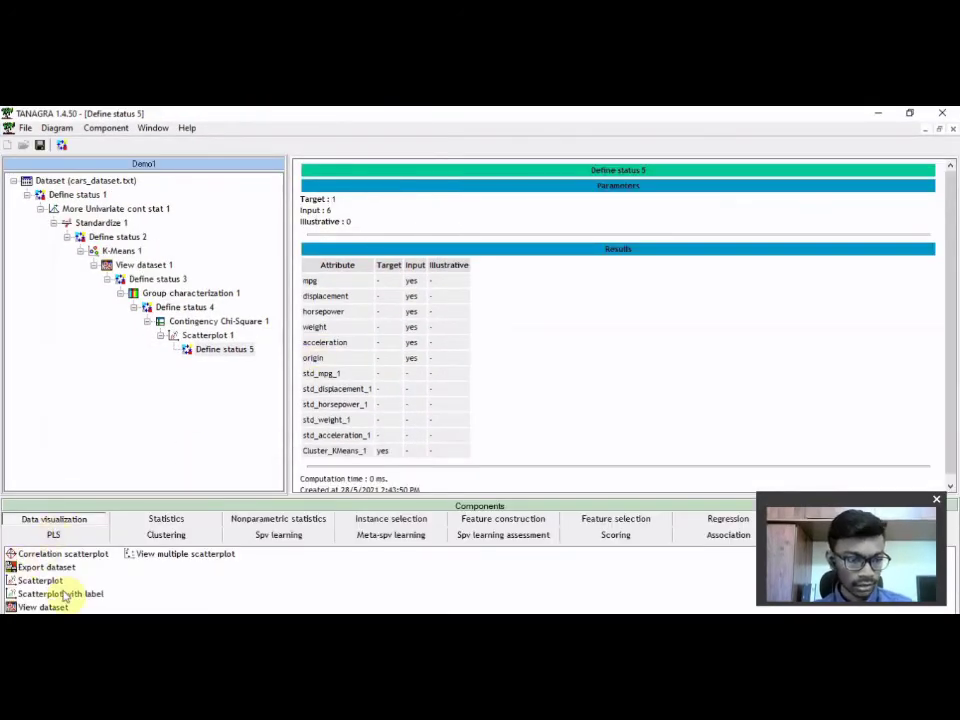
drag(50, 567, 213, 353)
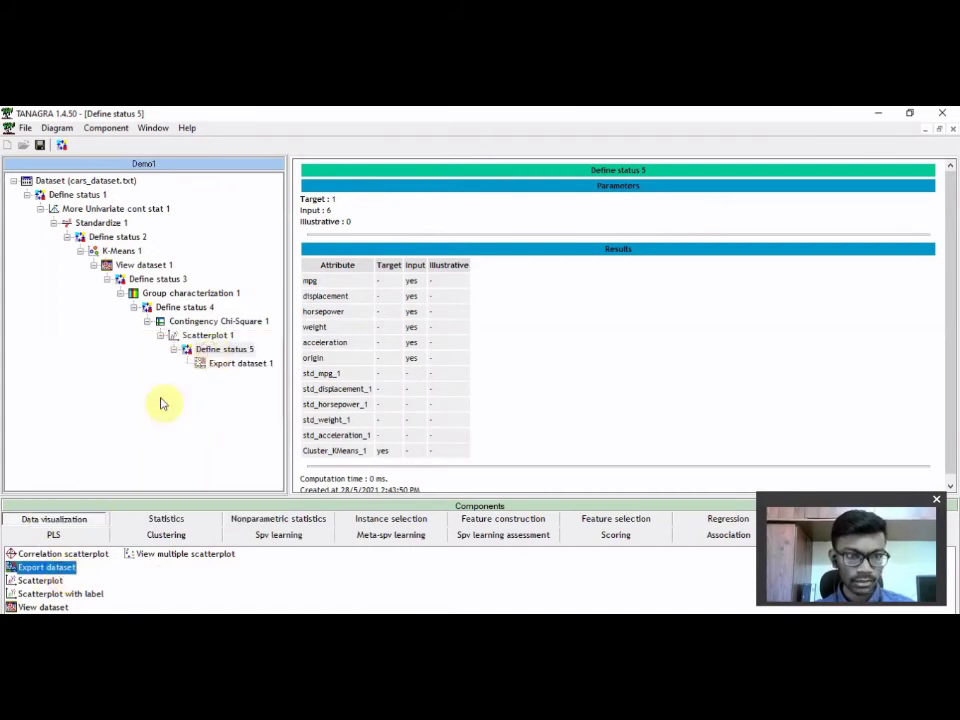
click(910, 113)
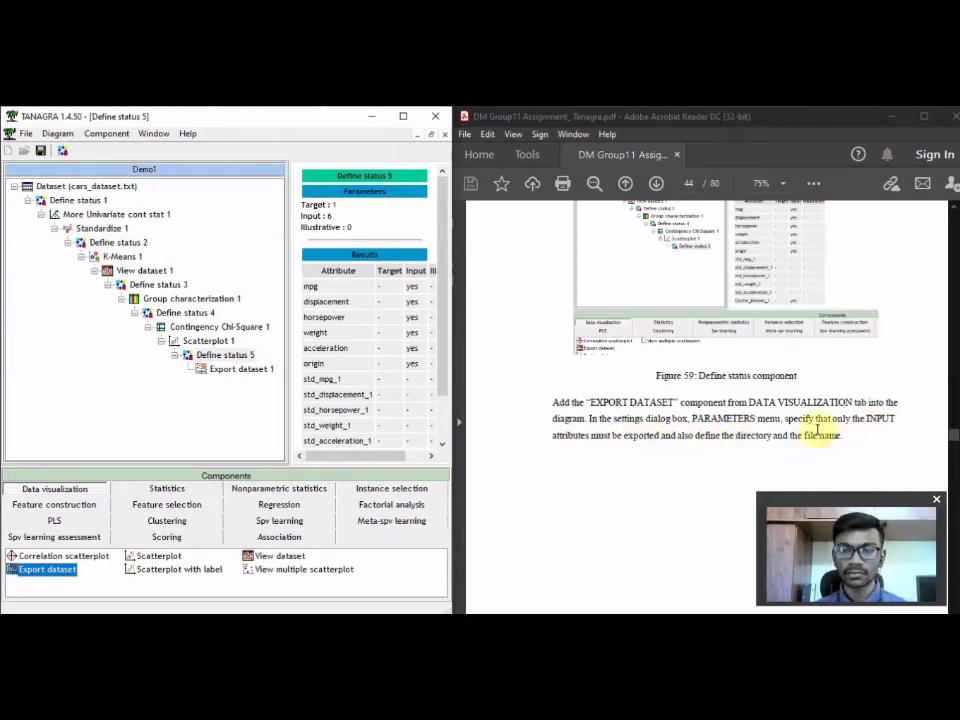
Configure Export dataset 1 to export all examples with input attributes only to the Desktop file outputDemo1.txt.
right_click(214, 369)
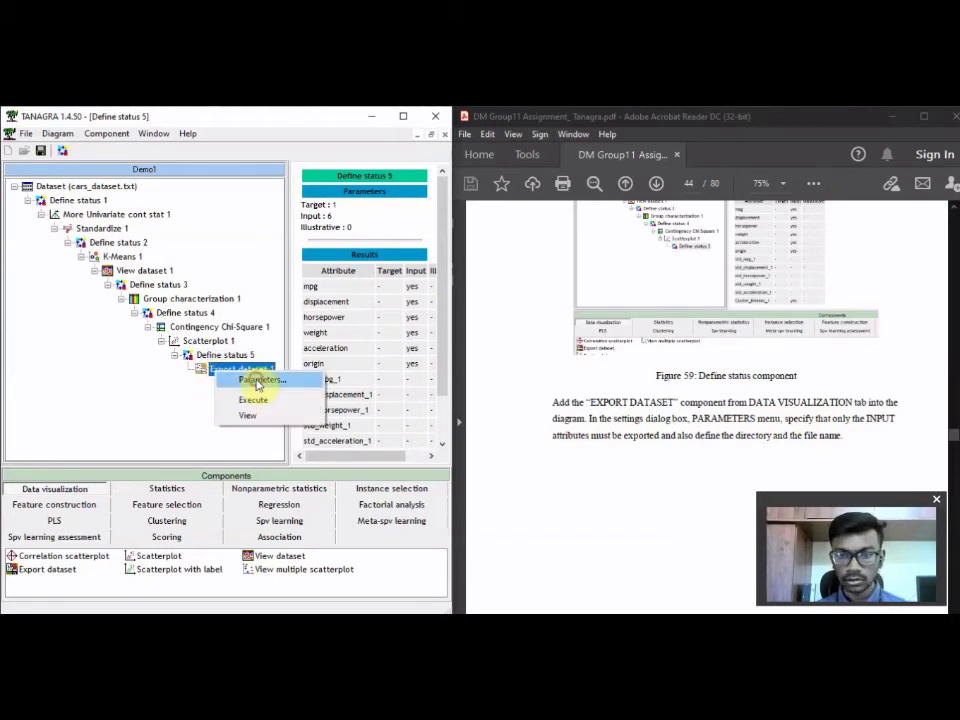
click(258, 381)
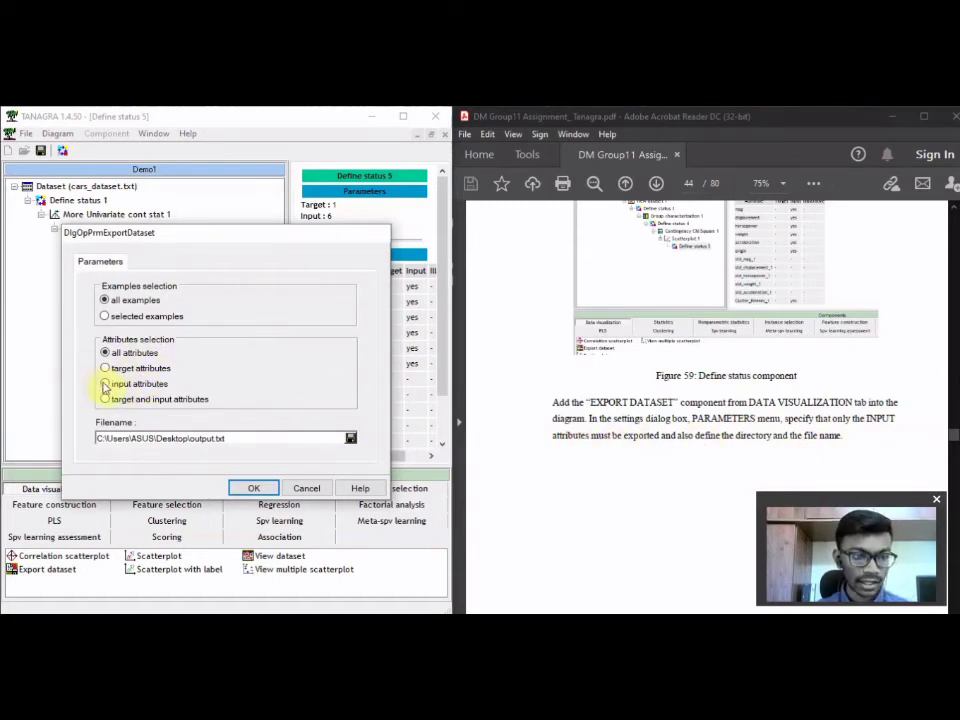
click(106, 385)
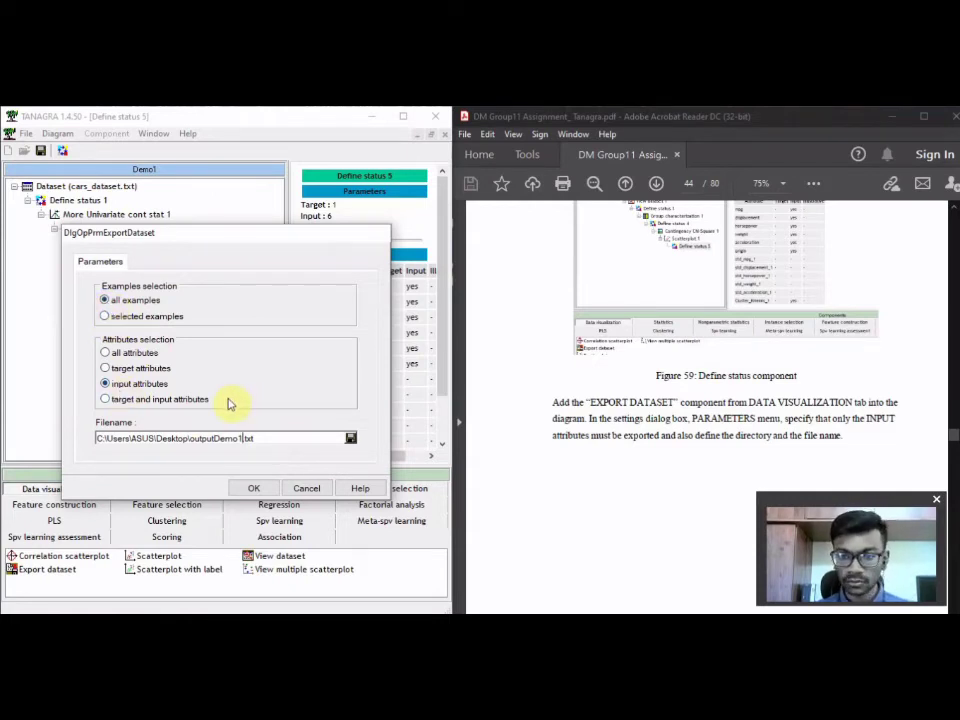
click(250, 489)
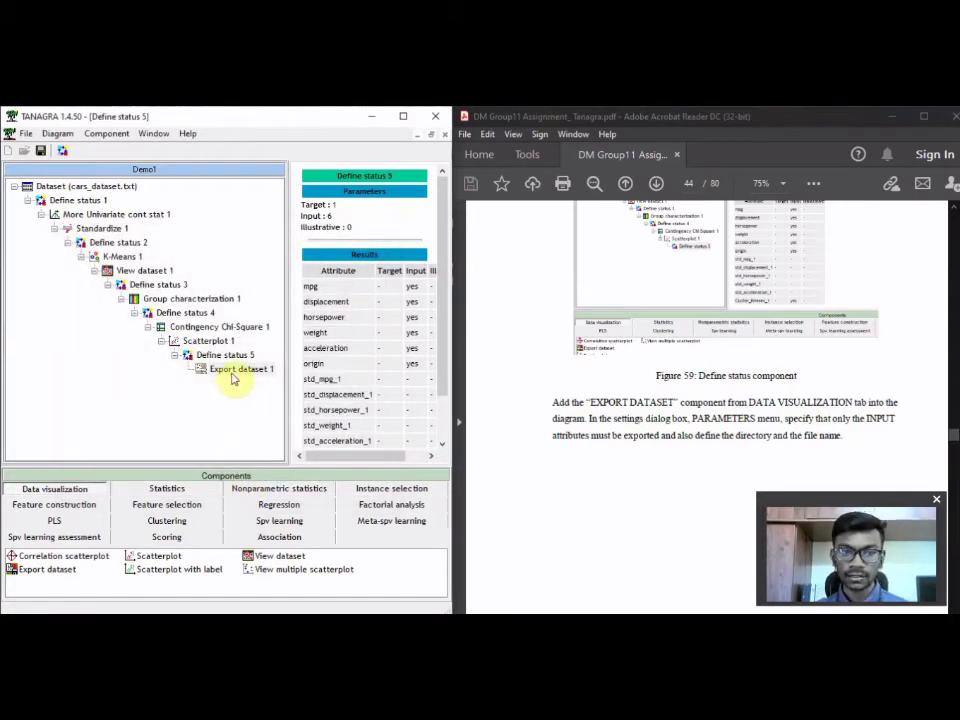
Run Export dataset 1 by viewing its report and compare the result with the guide's export figure.
scroll(513, 440, down, 5)
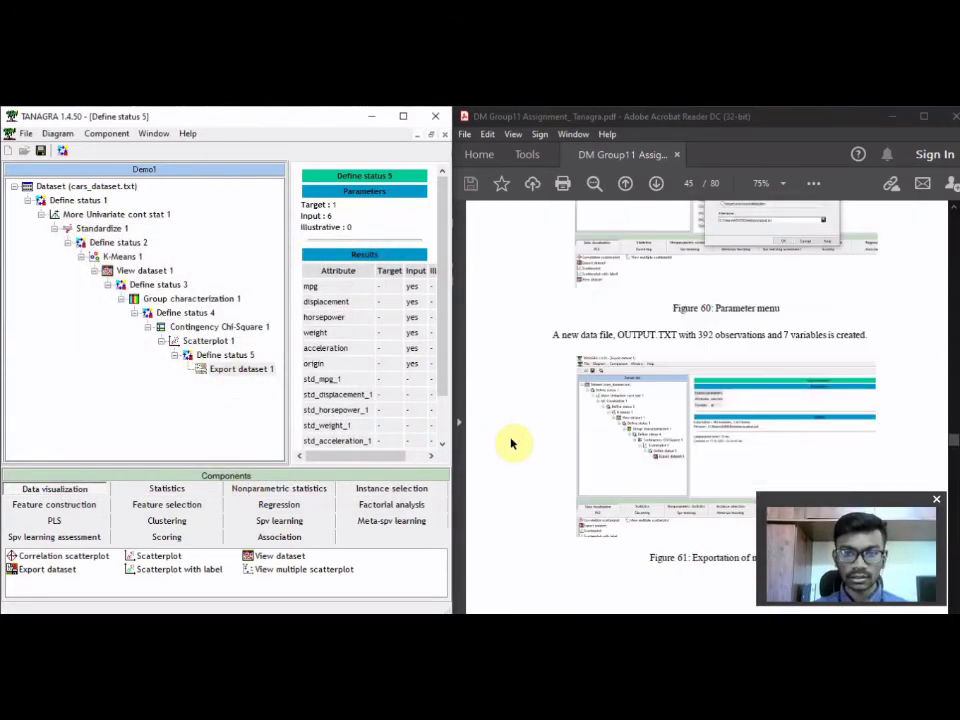
right_click(228, 376)
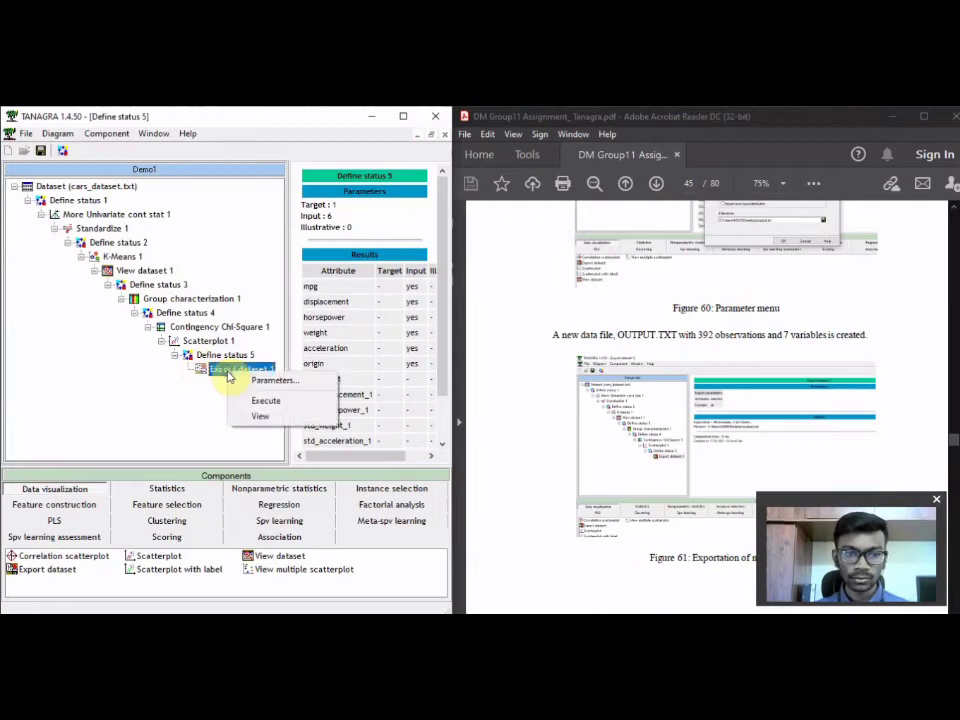
click(267, 419)
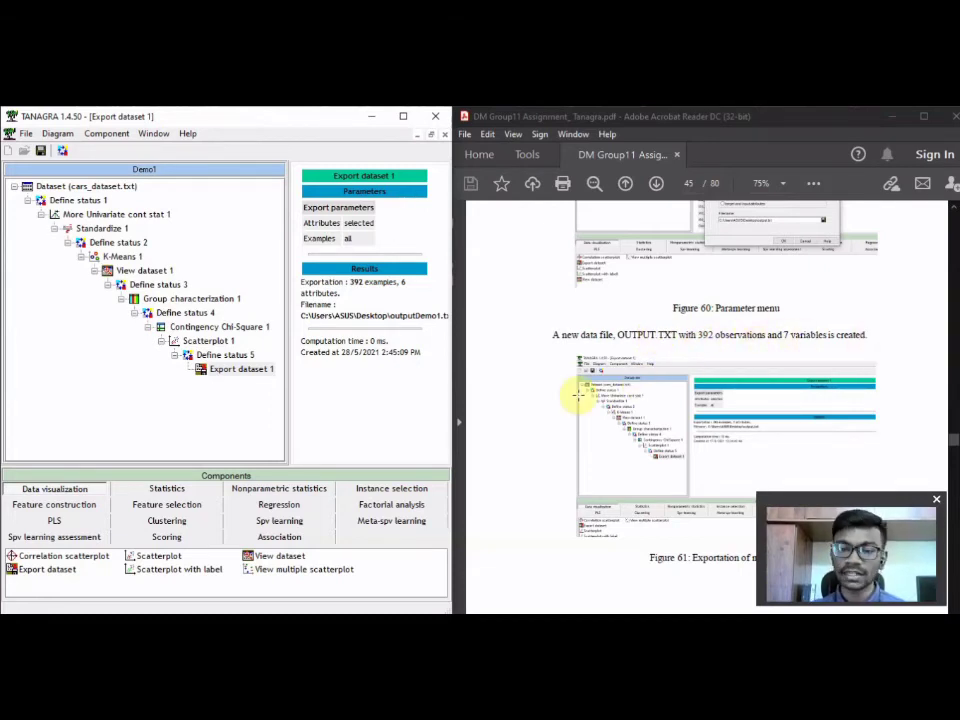
scroll(578, 400, down, 4)
scroll(576, 400, up, 3)
click(403, 117)
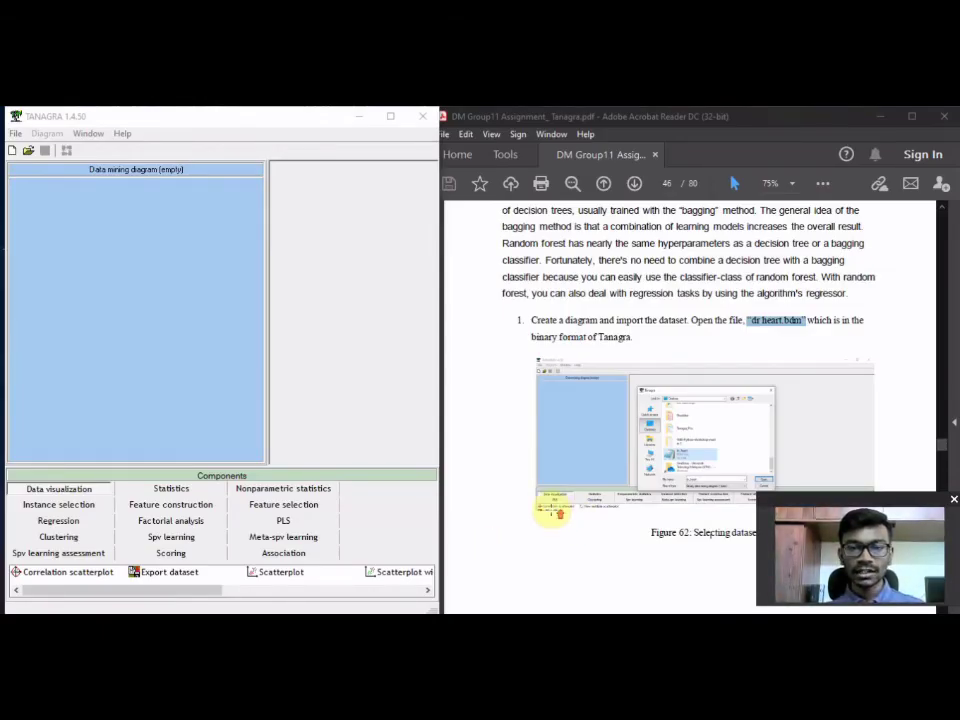
Read the guide's Random Forest import instruction and open the binary data mining diagram dr_heart.bdm from the Desktop.
scroll(551, 510, up, 4)
scroll(551, 510, down, 2)
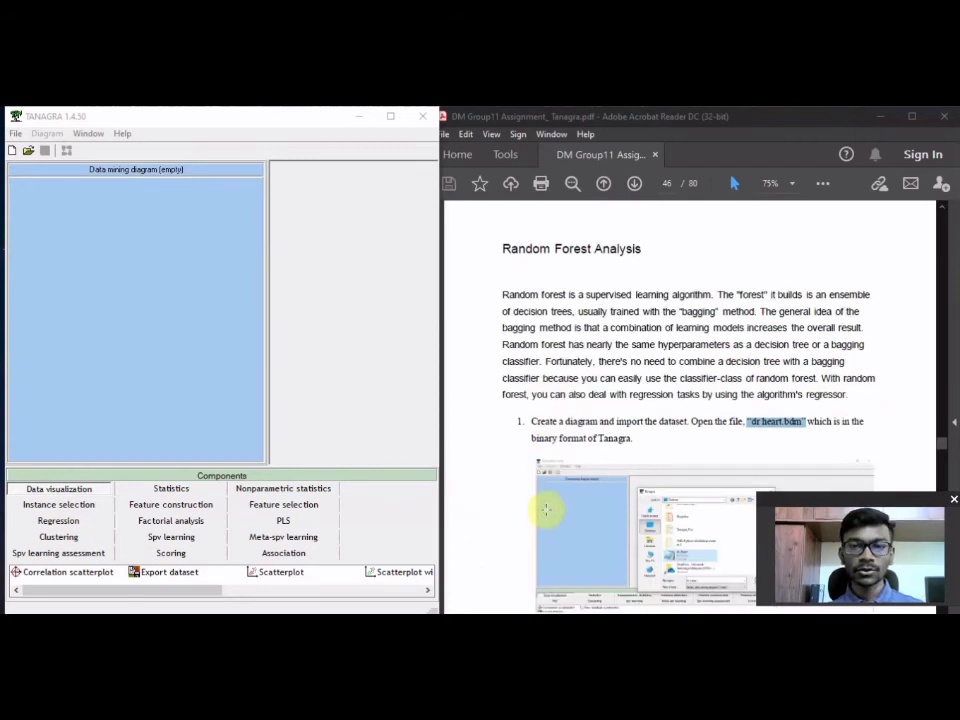
scroll(548, 508, down, 1)
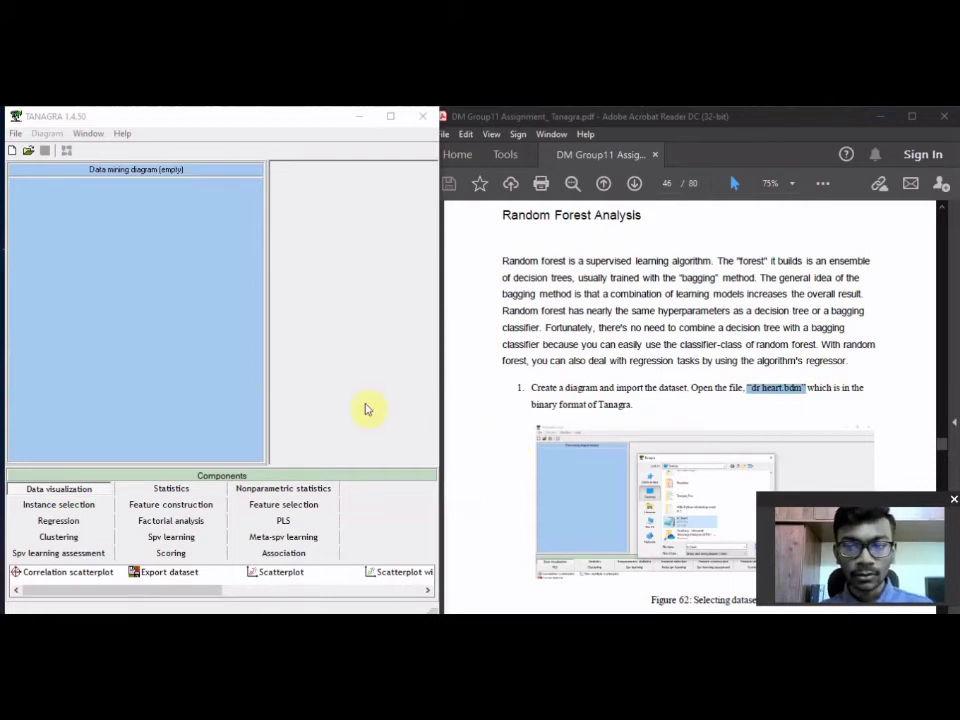
click(28, 151)
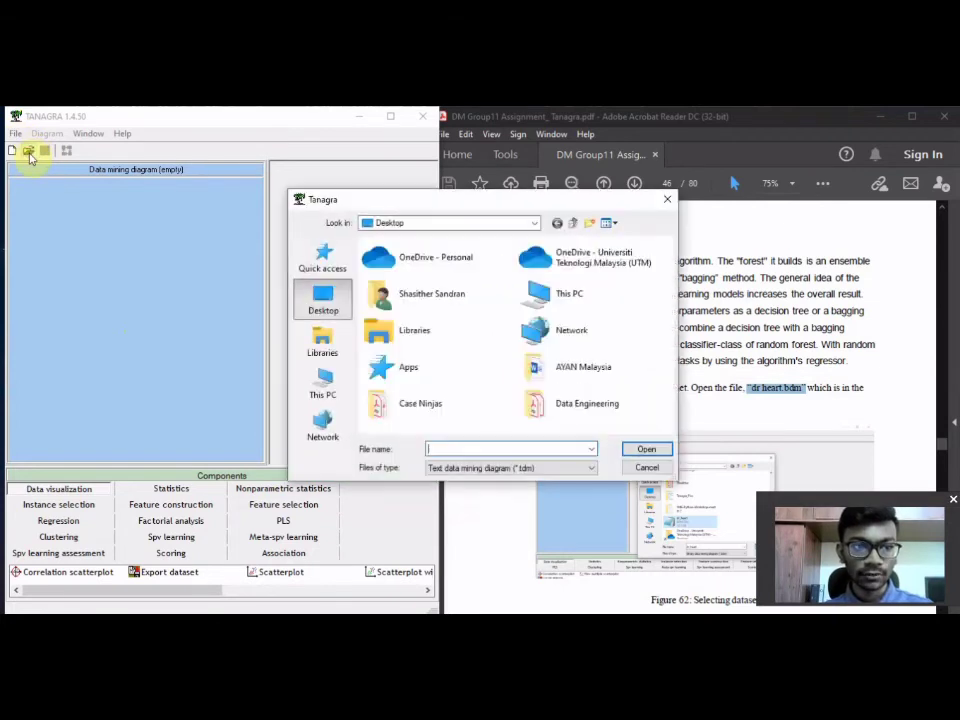
click(548, 470)
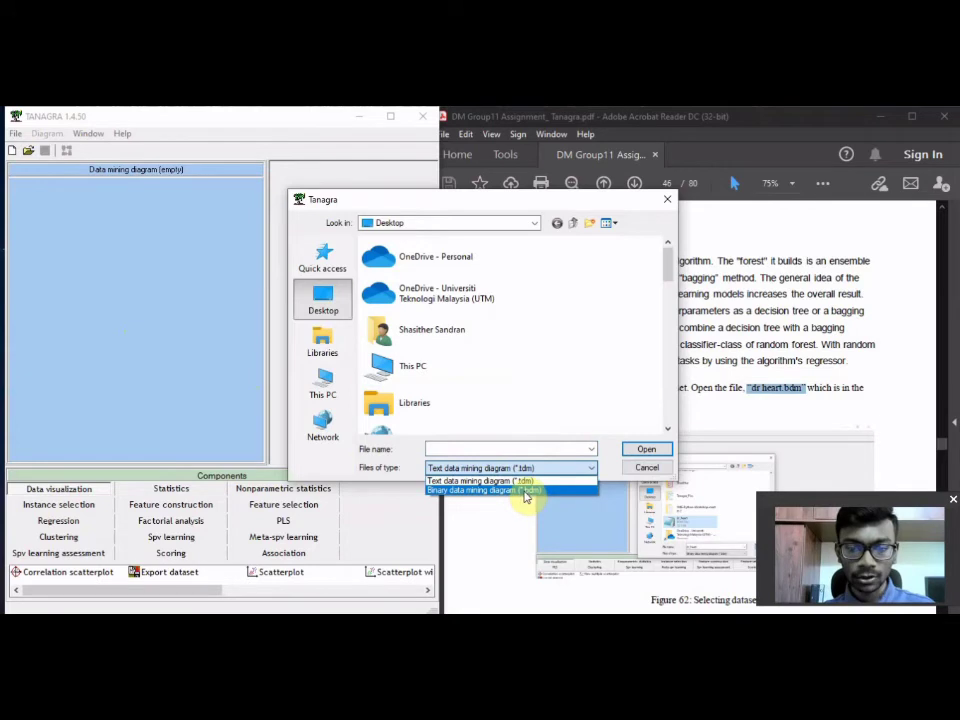
click(526, 492)
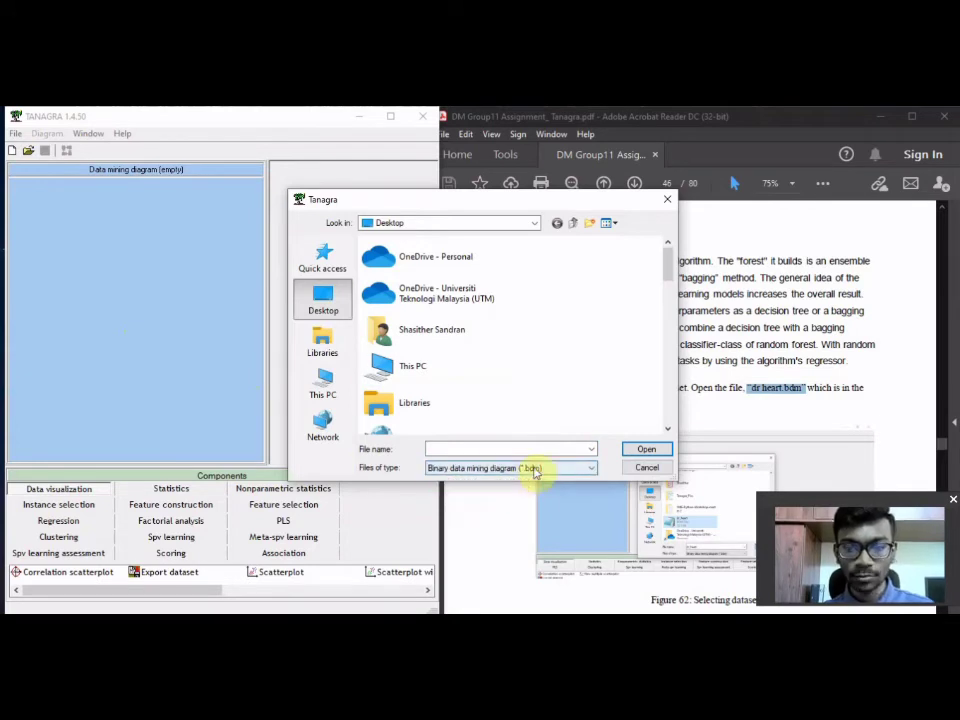
drag(669, 261, 653, 425)
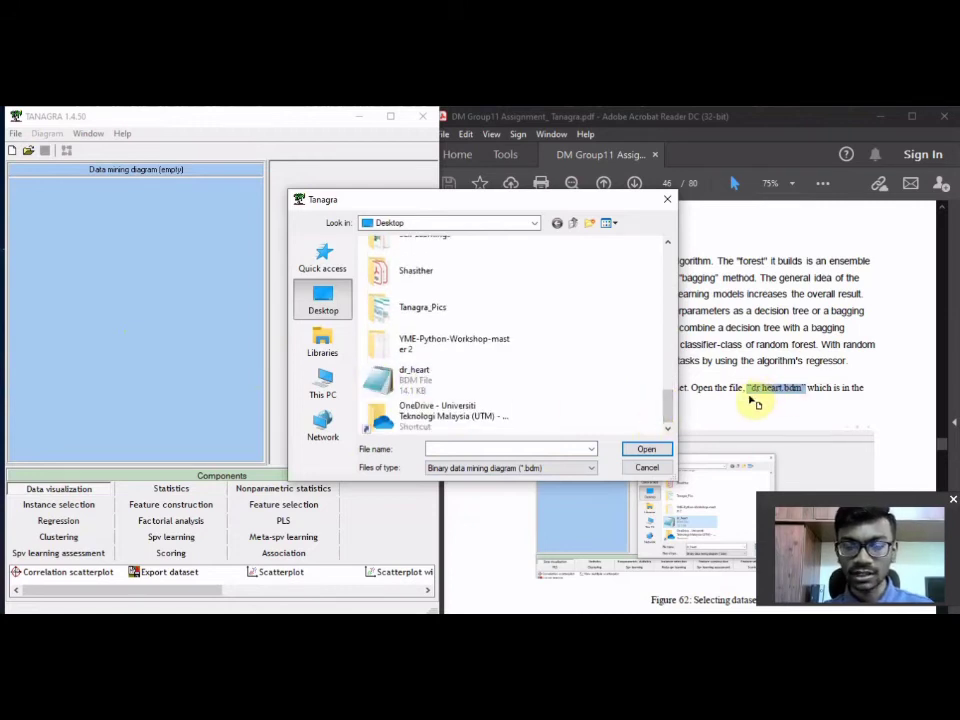
click(452, 386)
click(630, 450)
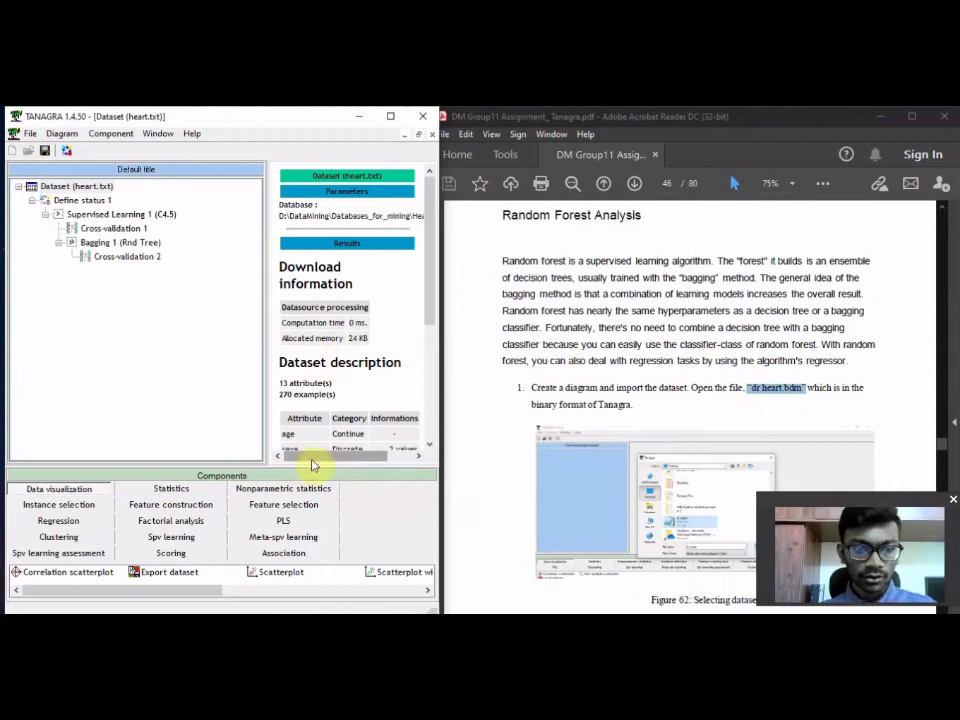
Review the heart.txt dataset report and compare it with the guide's dataset description figure.
mouse_move(315, 458)
mouse_down()
mouse_move(380, 458)
mouse_move(300, 460)
mouse_up()
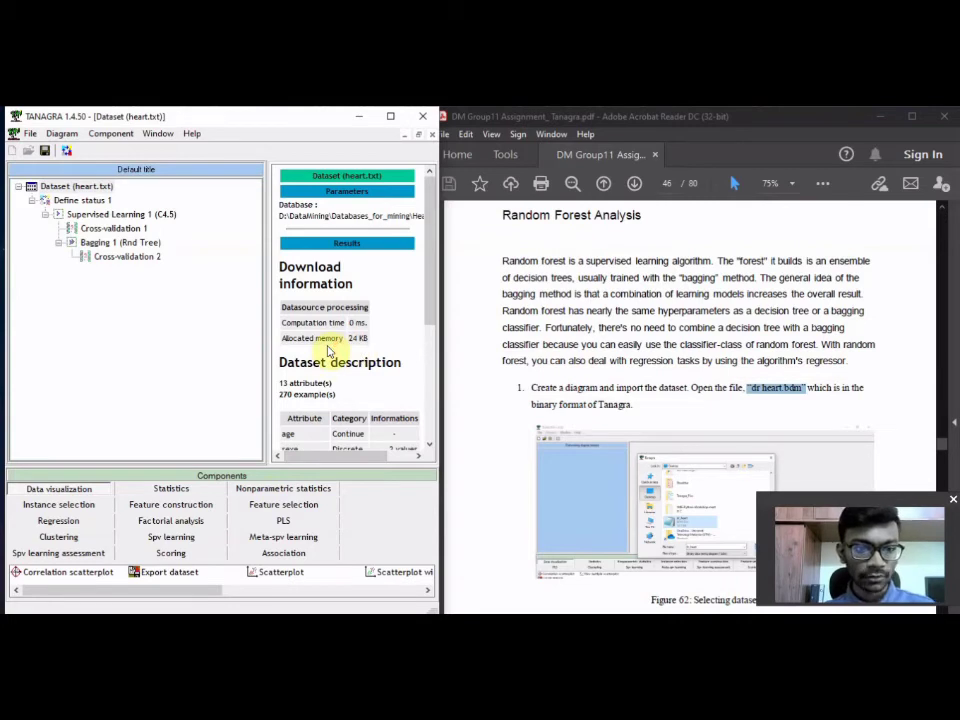
scroll(328, 350, down, 5)
scroll(328, 350, up, 5)
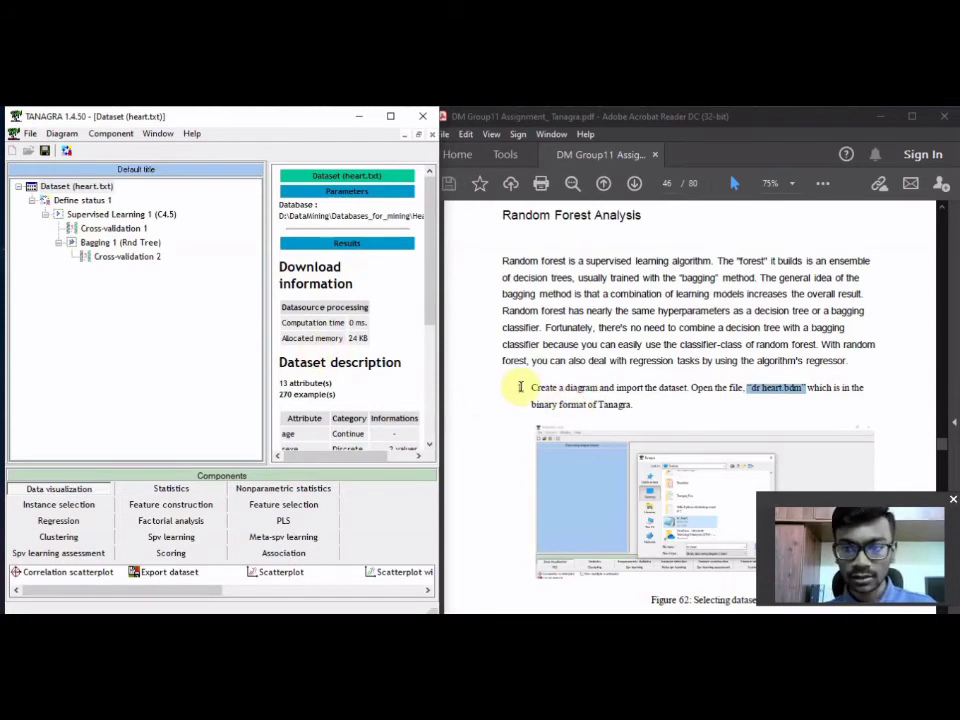
scroll(520, 386, down, 8)
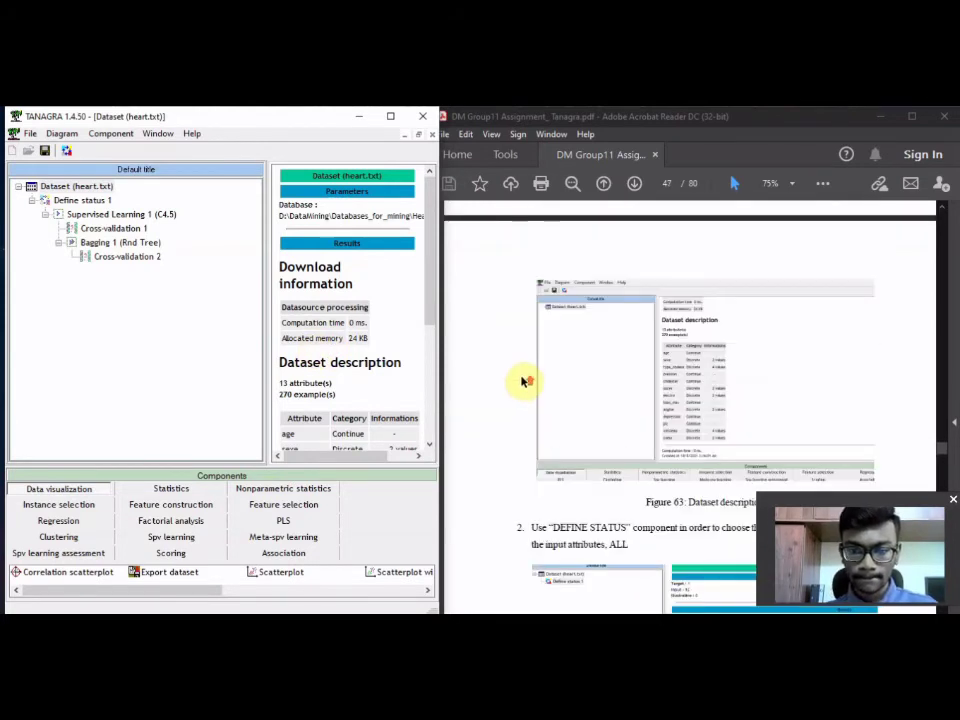
scroll(522, 381, up, 6)
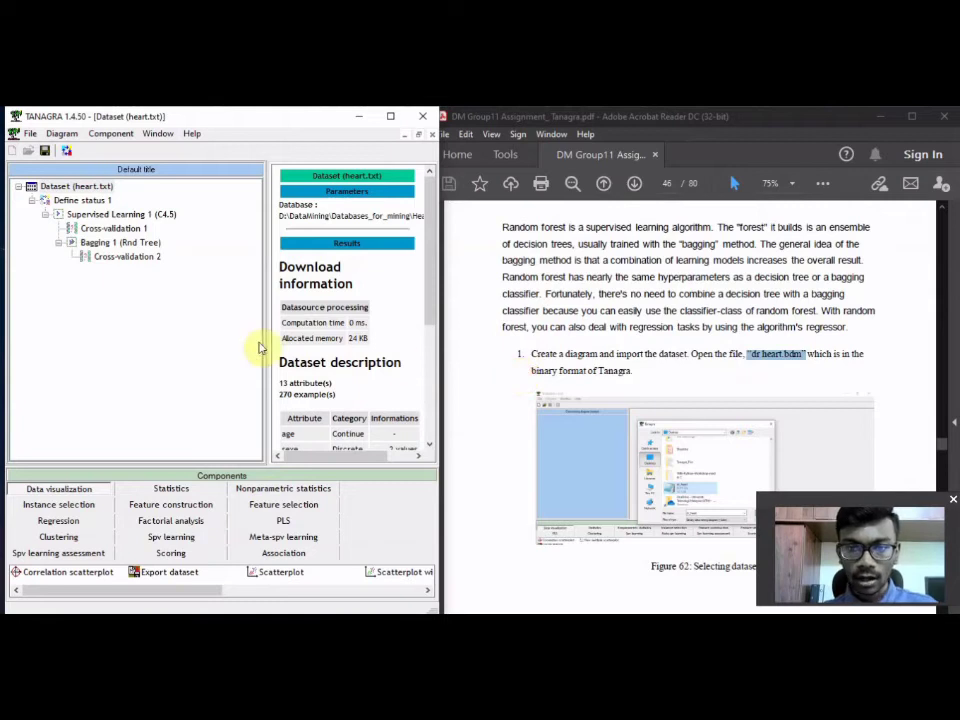
Add a Define status component beneath Define status 1 and set coeur as its target attribute.
scroll(518, 398, down, 8)
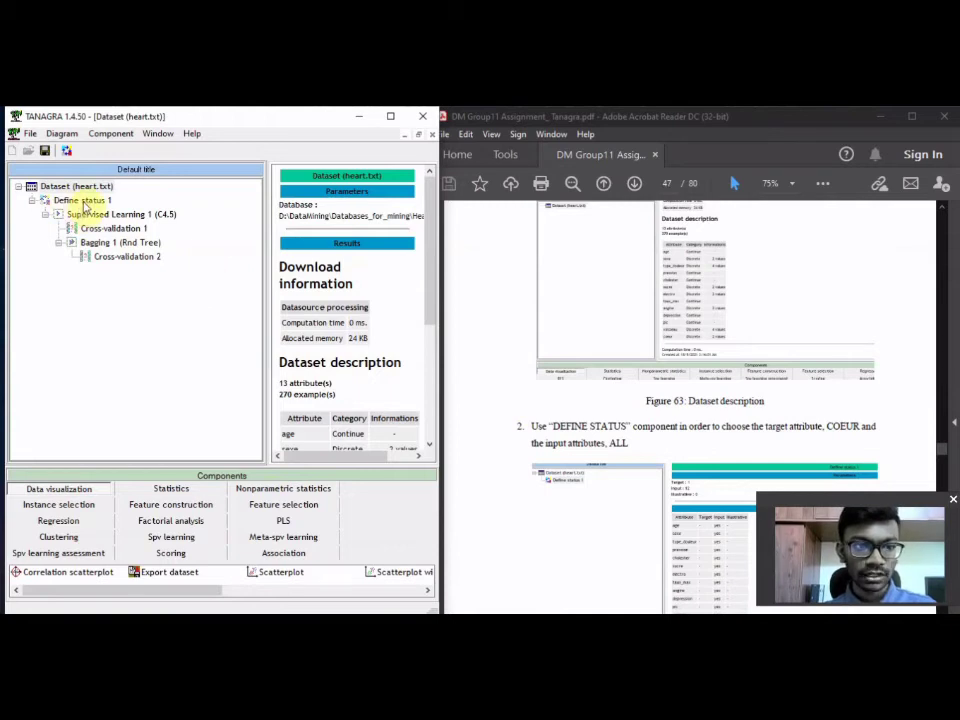
click(84, 201)
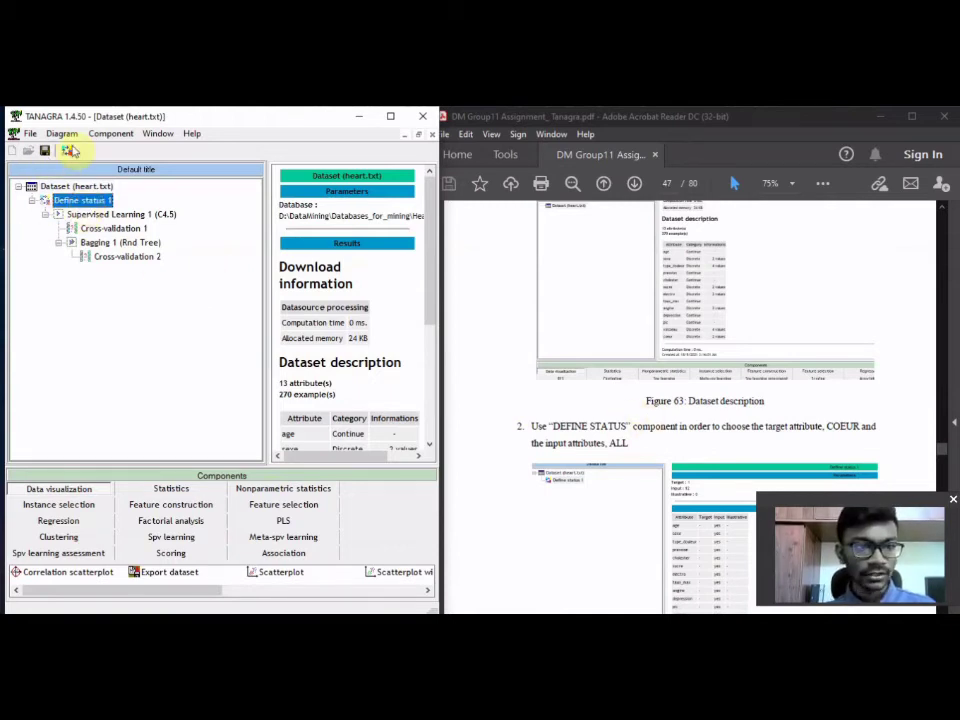
click(66, 152)
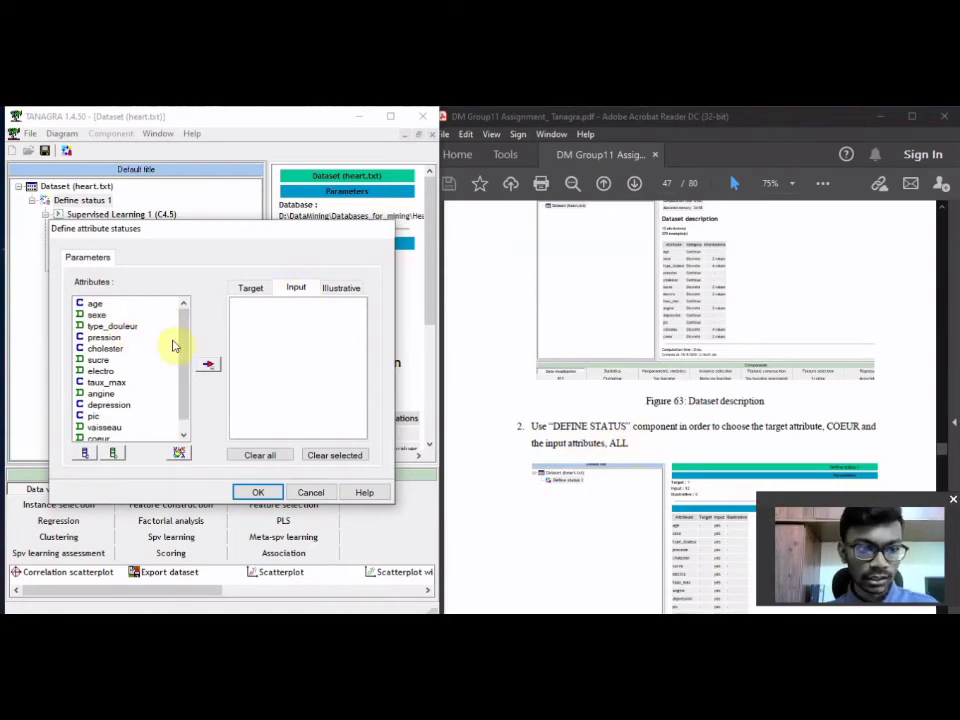
scroll(533, 440, down, 2)
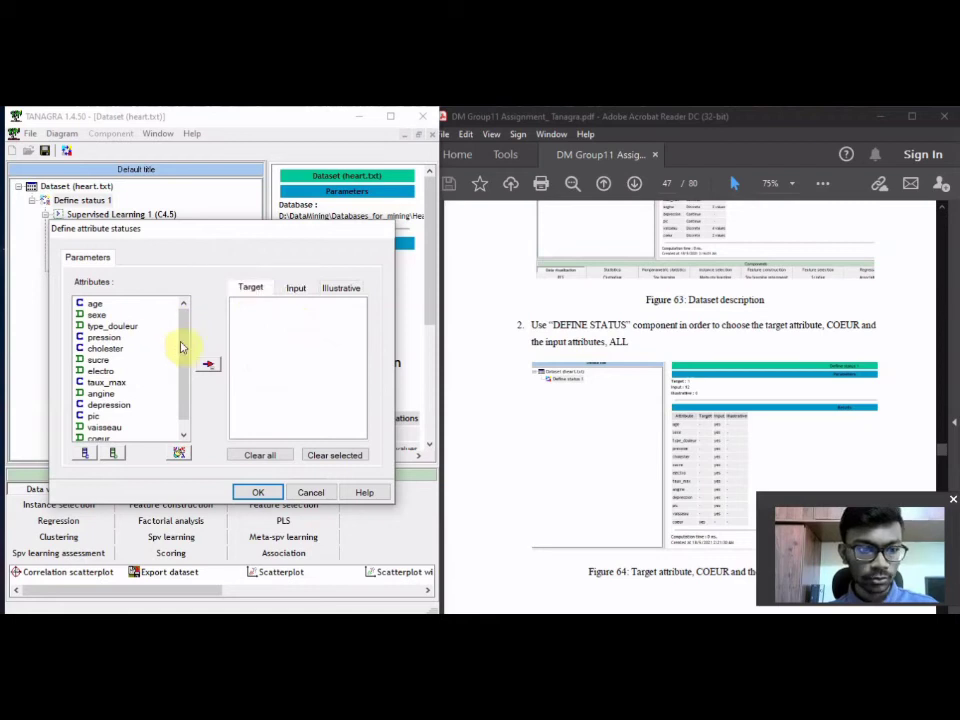
drag(184, 349, 180, 420)
click(100, 428)
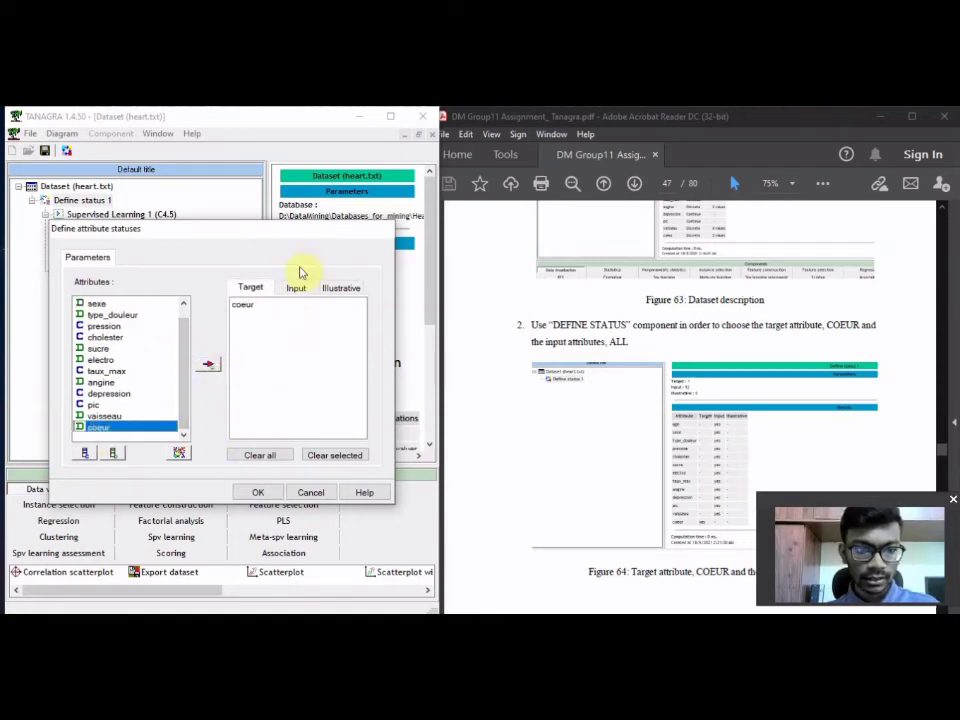
Set all attributes from age to vaisseau as inputs of the new Define status component and apply the settings.
click(300, 289)
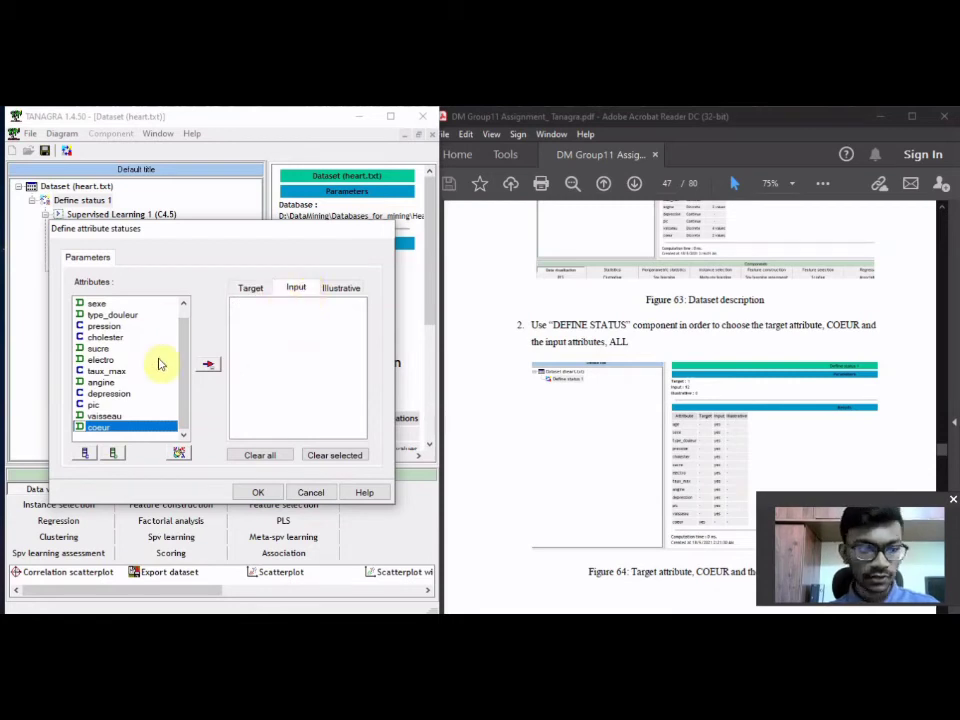
drag(184, 373, 171, 399)
click(114, 308)
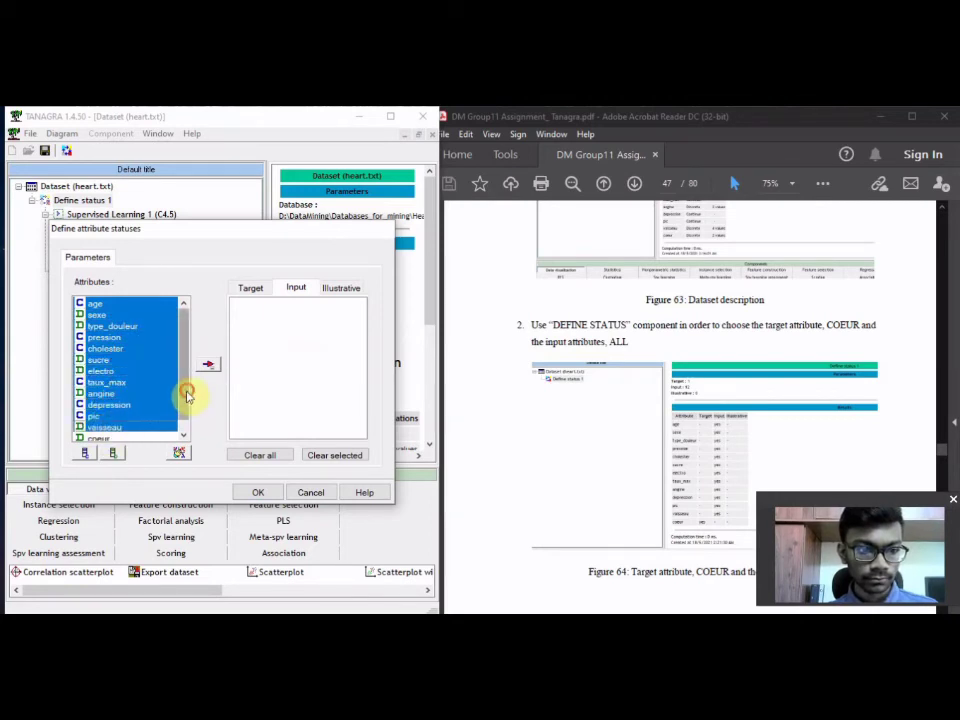
click(208, 364)
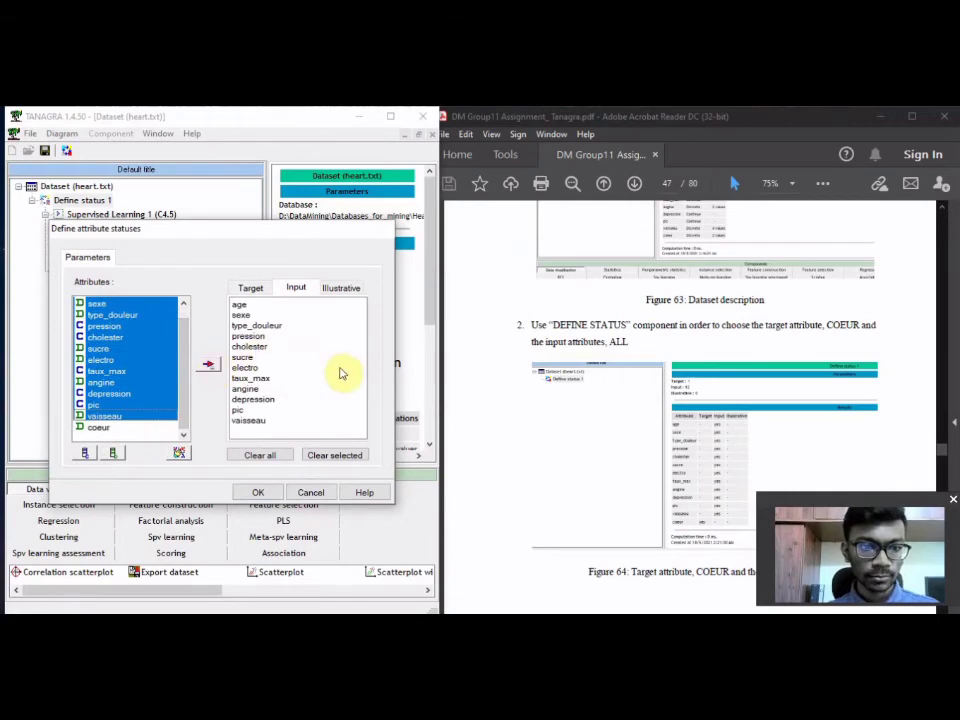
click(248, 288)
click(296, 289)
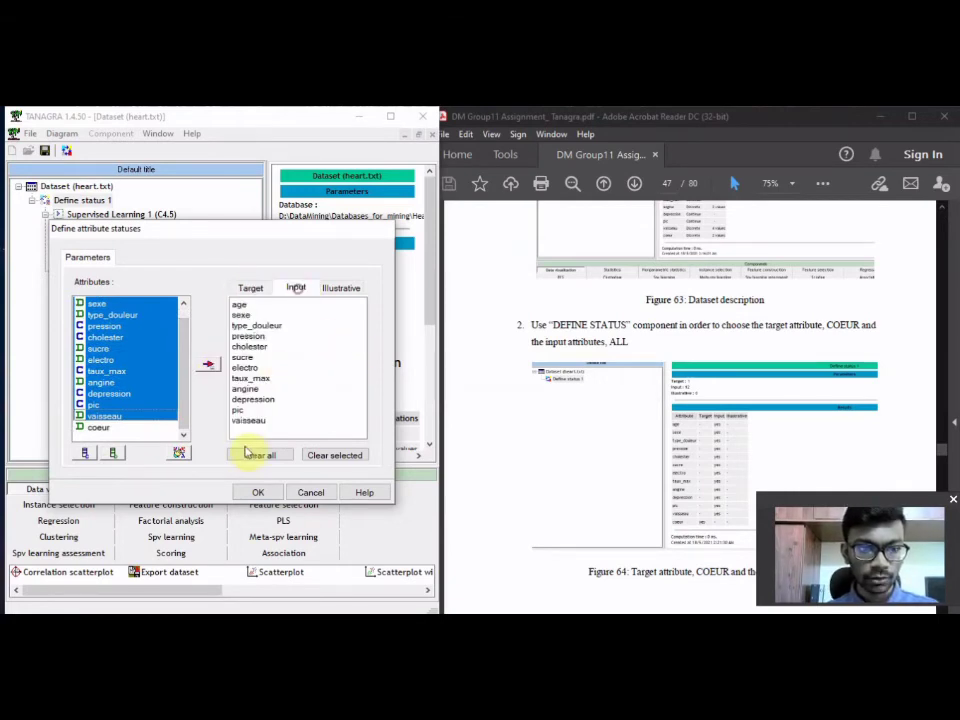
click(258, 492)
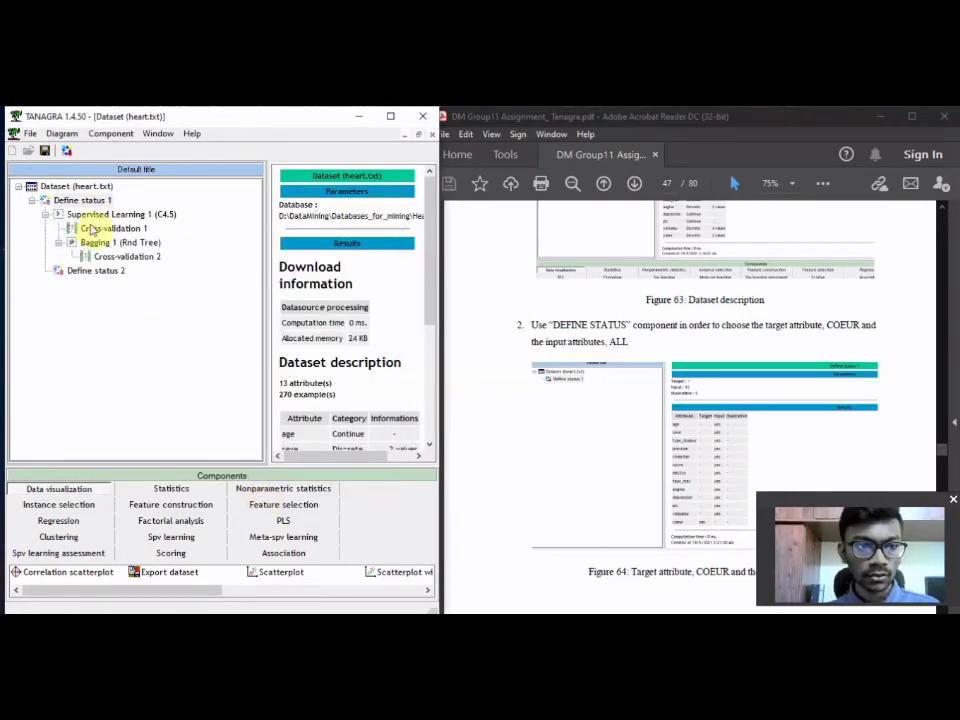
Display the results of Define status 1 and read the guide's C4.5 and cross-validation instructions.
double_click(90, 201)
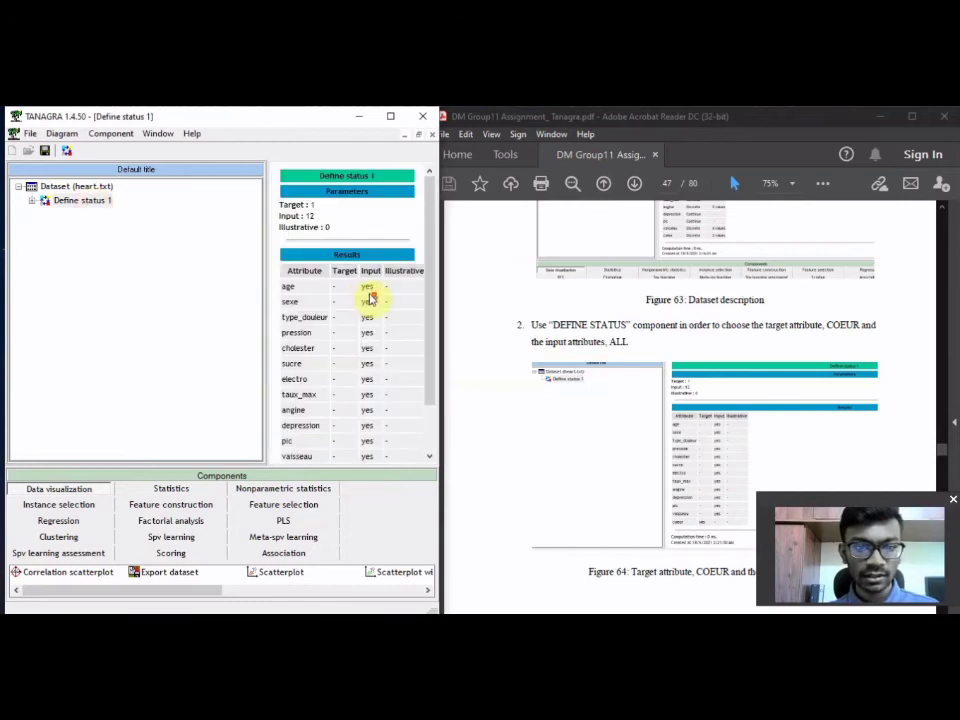
drag(421, 293, 426, 381)
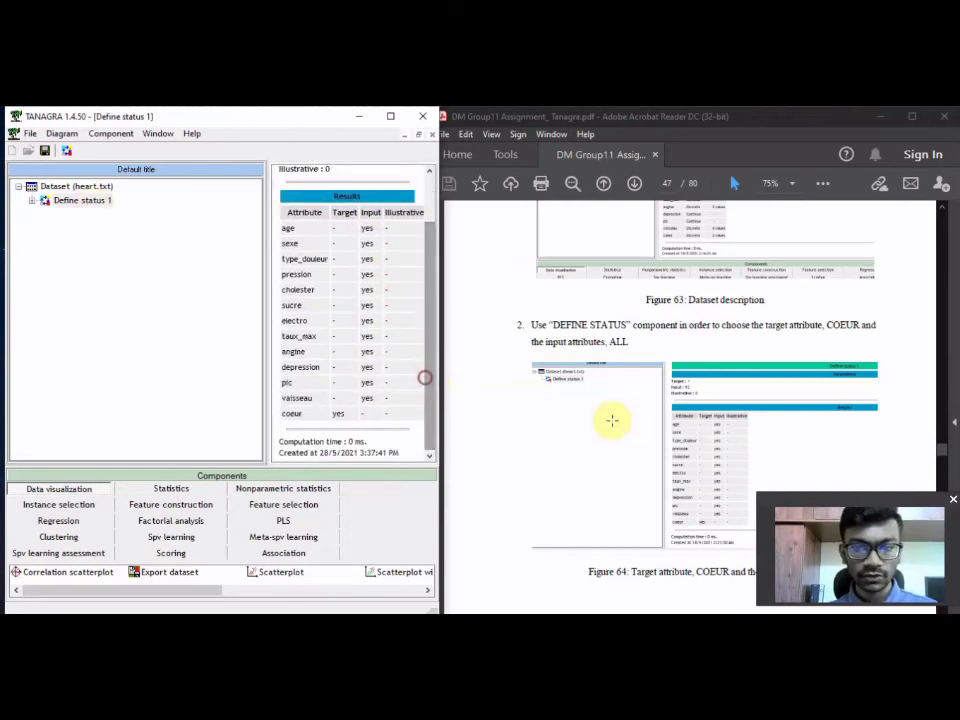
scroll(619, 426, down, 5)
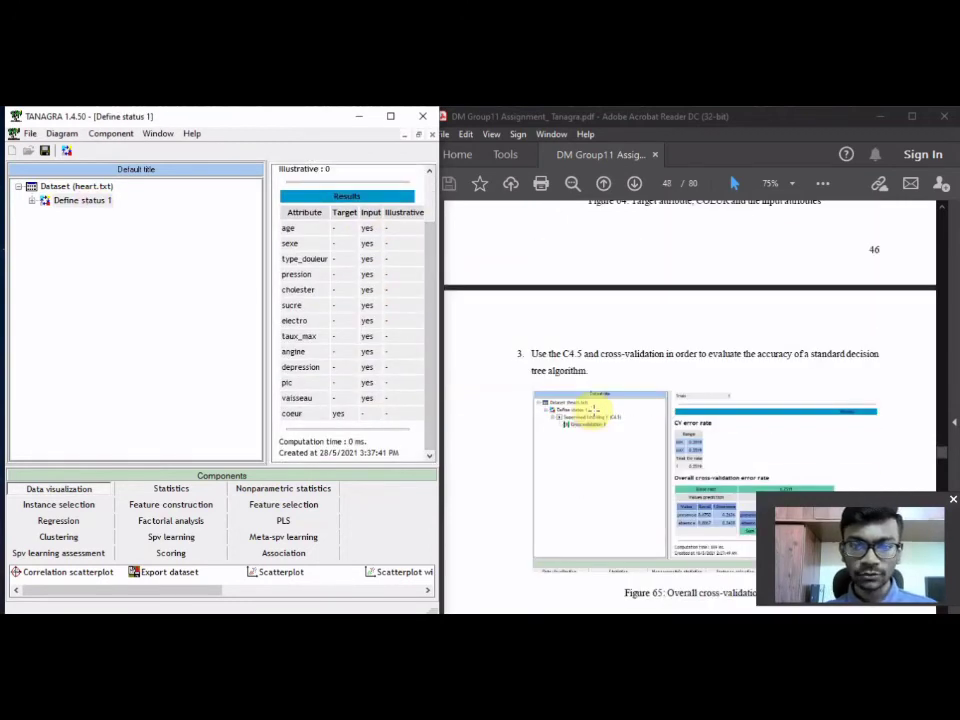
scroll(594, 410, down, 1)
scroll(594, 410, down, 1)
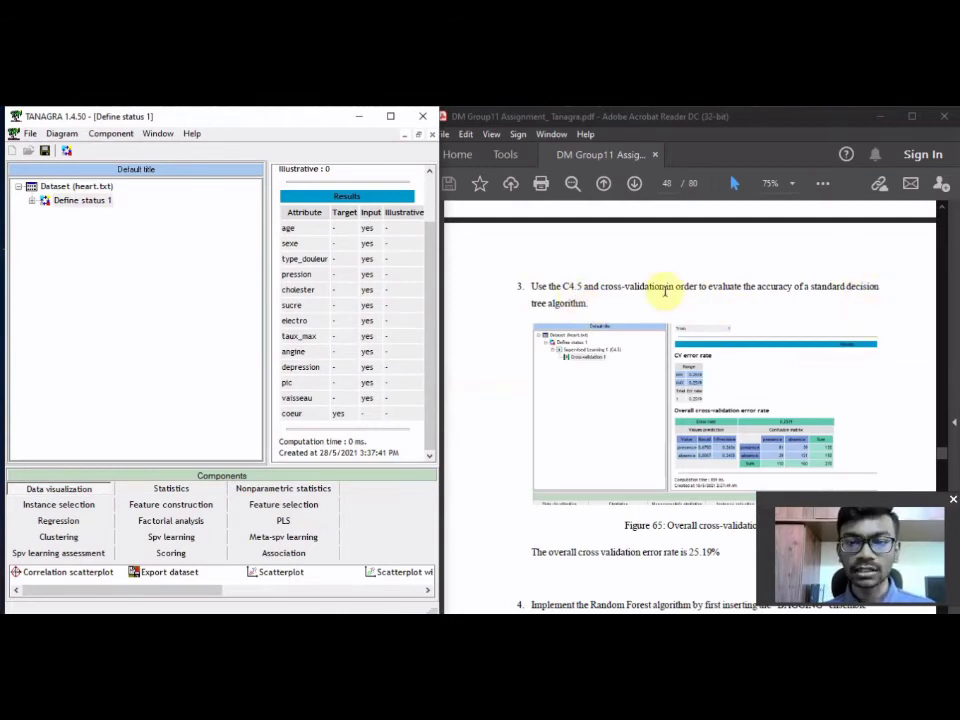
scroll(665, 292, down, 2)
scroll(660, 296, up, 1)
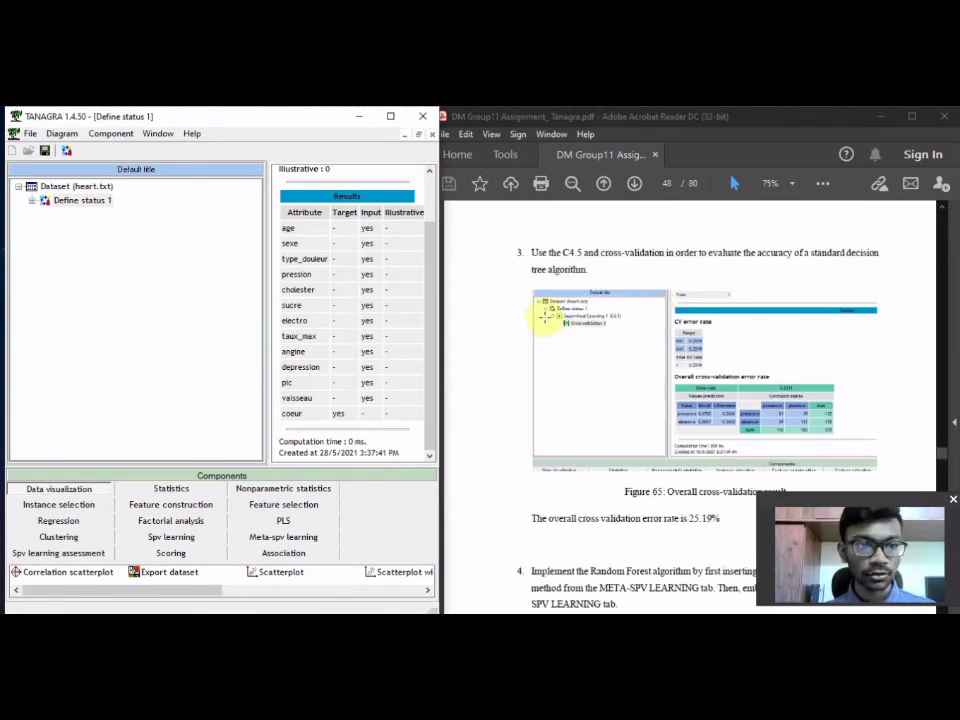
Add a C4.5 supervised learning component beneath Define status 1.
click(108, 269)
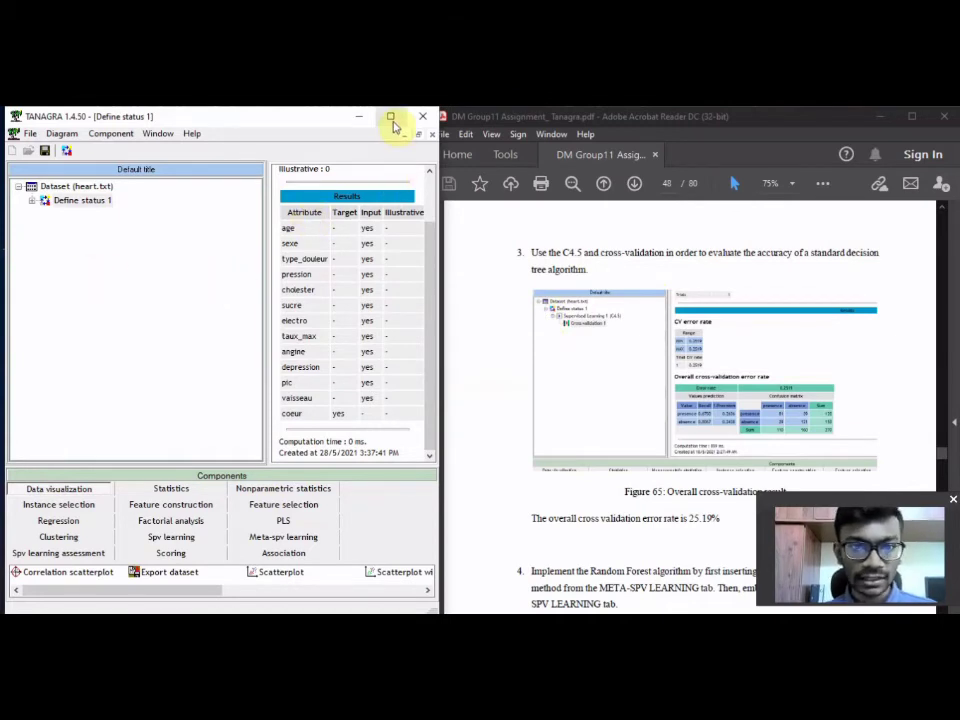
click(391, 117)
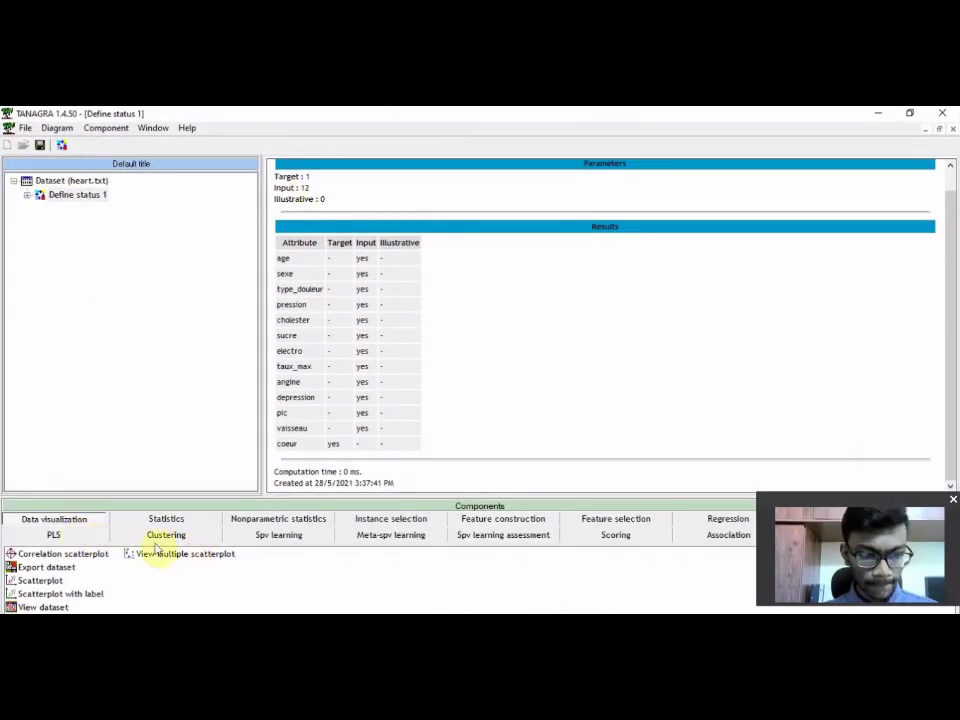
click(279, 537)
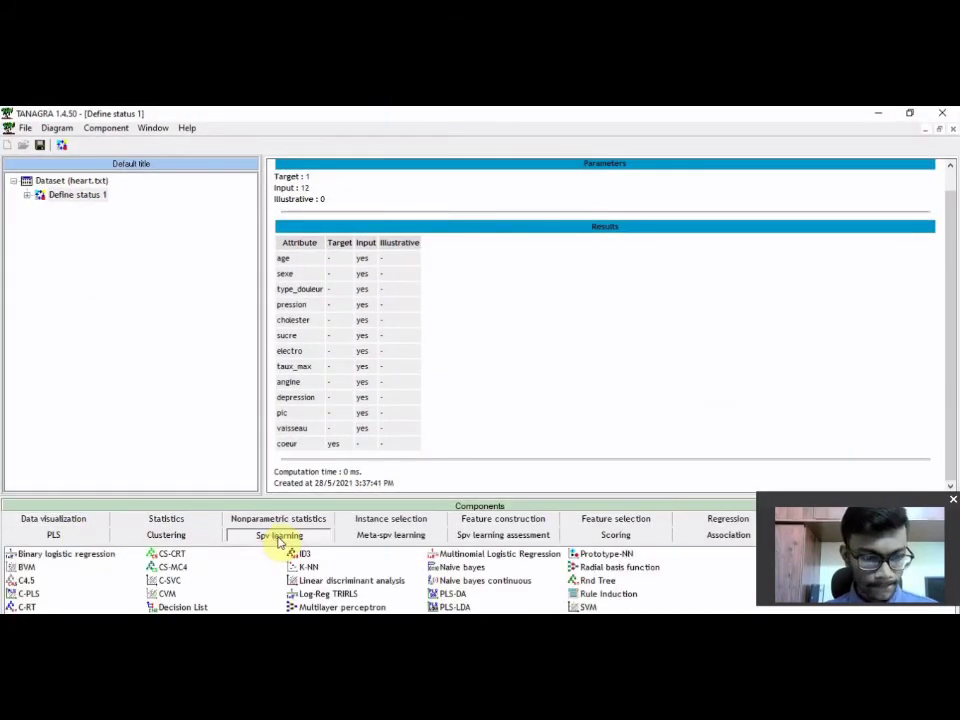
mouse_move(22, 583)
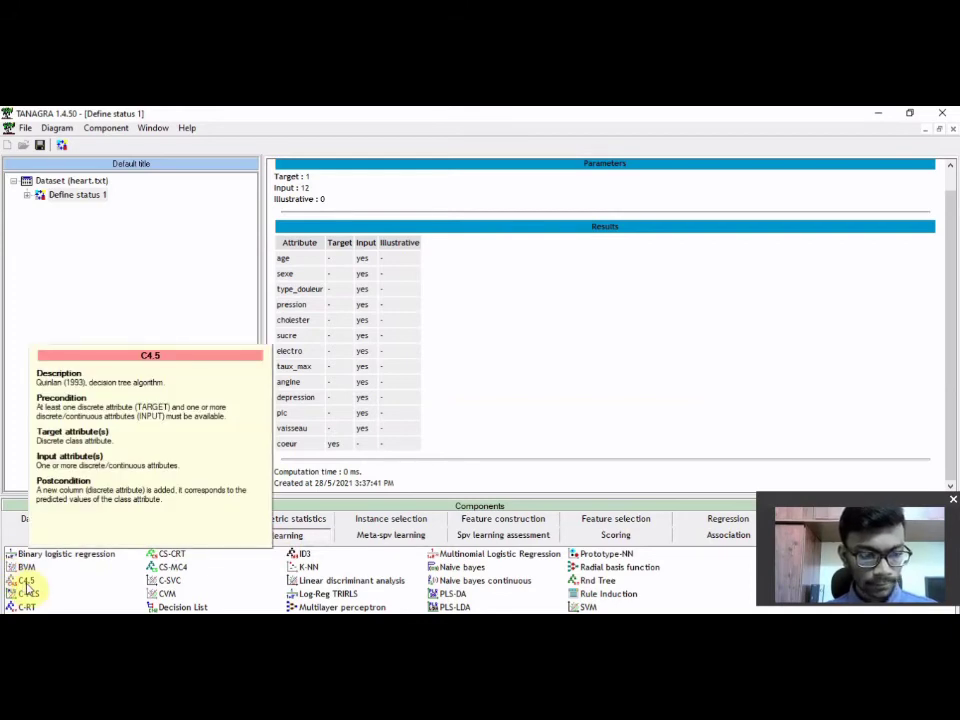
drag(27, 588, 53, 199)
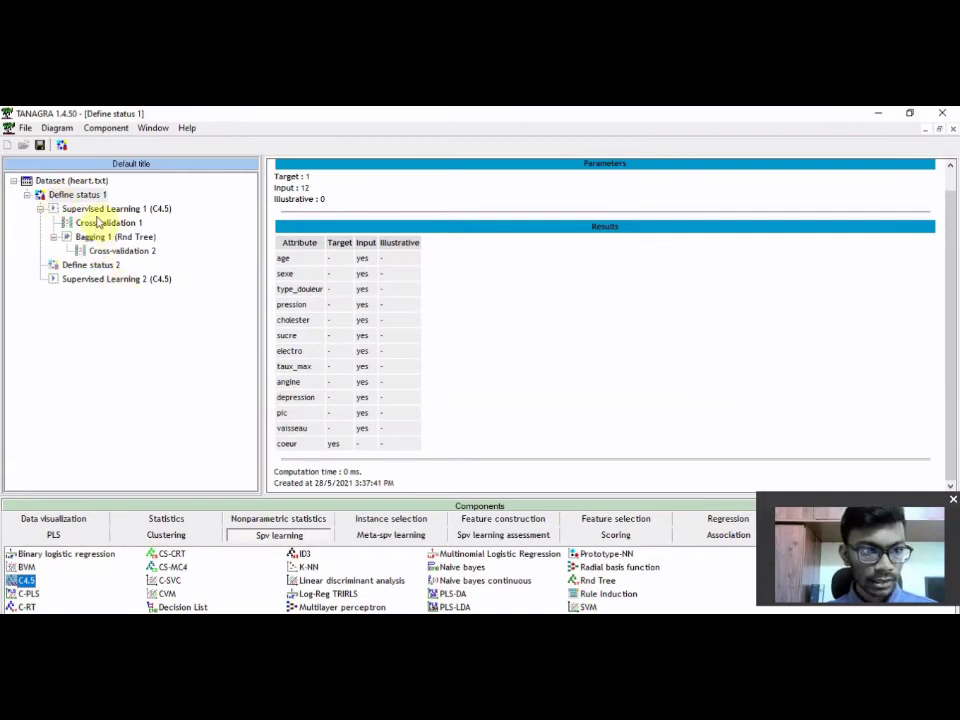
click(909, 113)
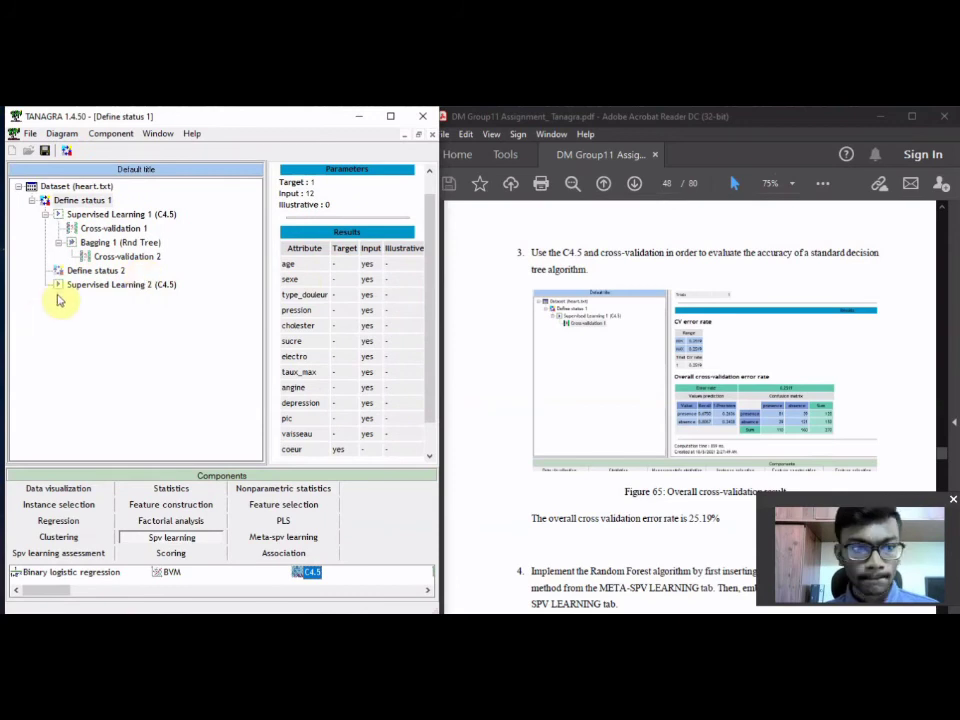
Display the report of Supervised Learning 1 (C4.5) and review its classifier performances, tree description and decision tree.
double_click(120, 214)
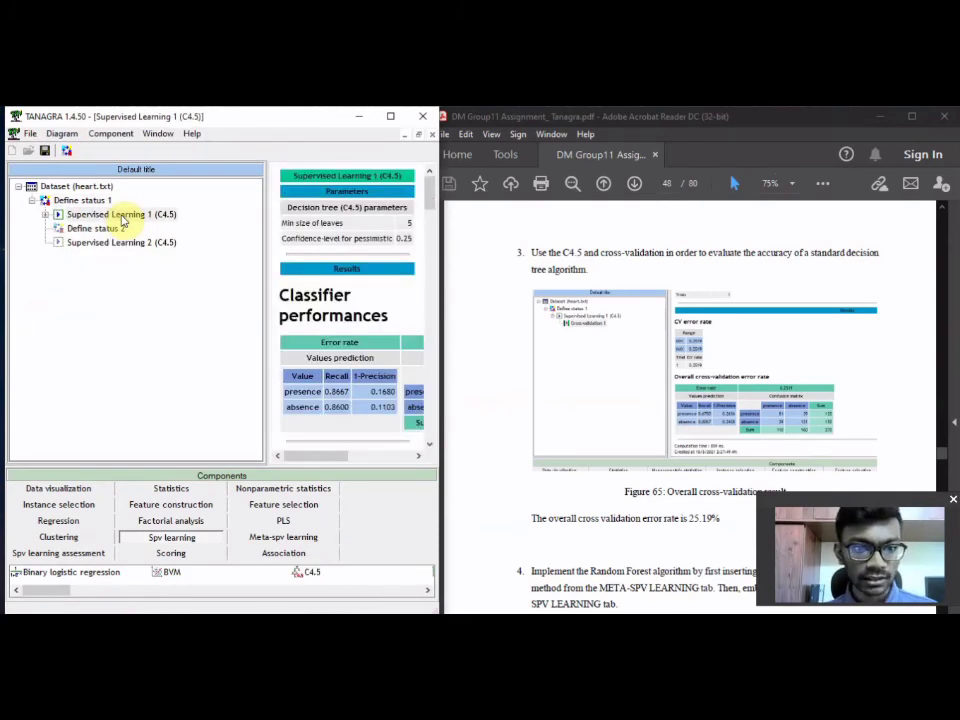
click(390, 116)
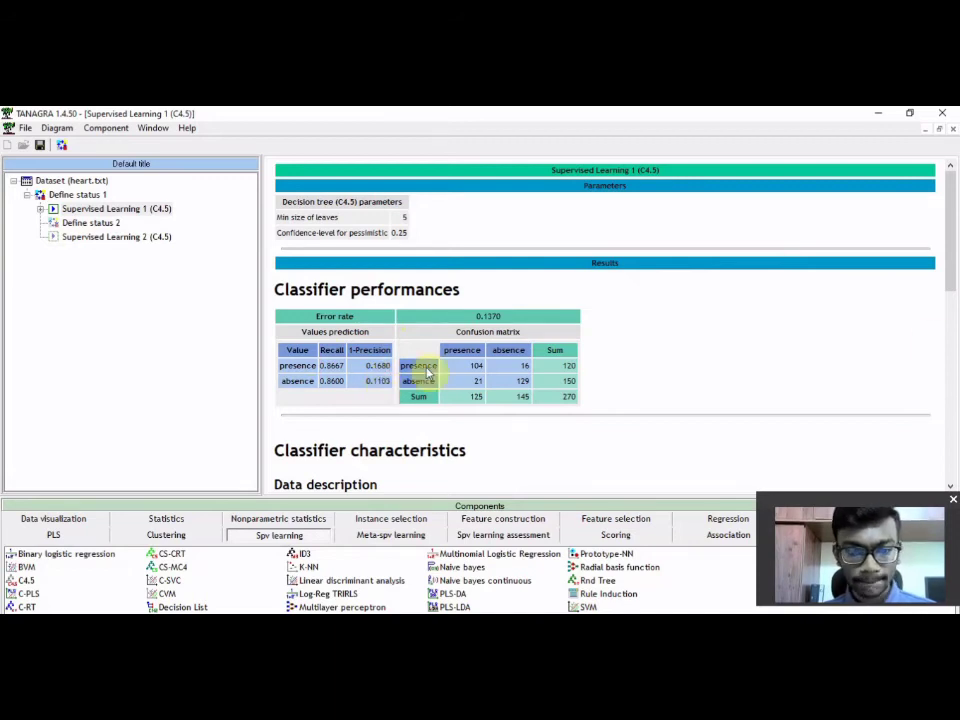
drag(951, 257, 934, 349)
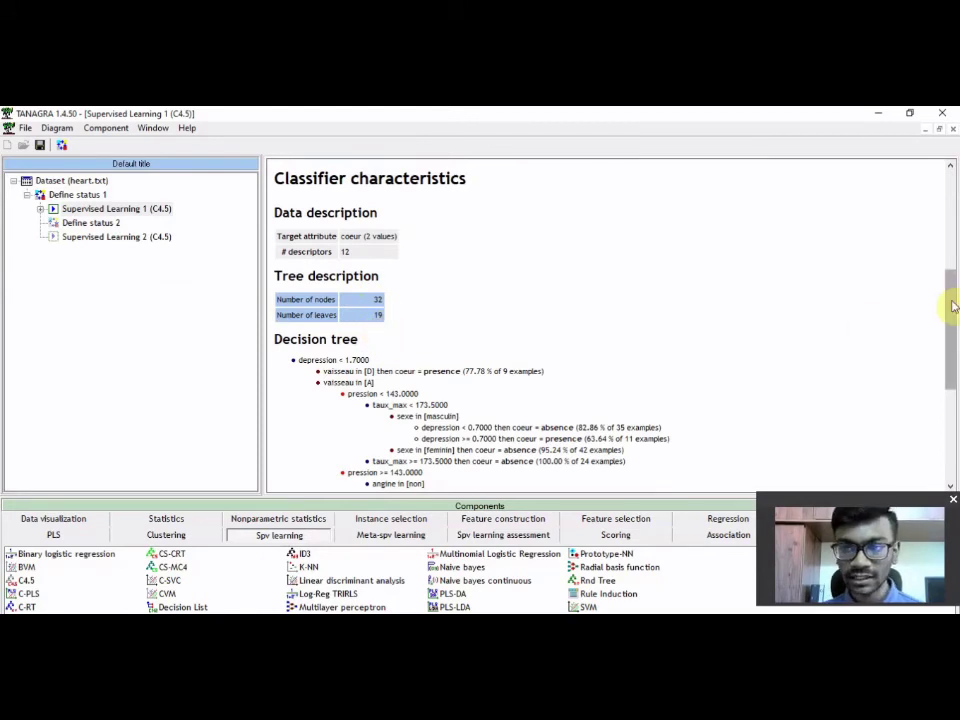
Review the classifier performances in the C4.5 report and read the guide's Random Forest instructions.
drag(955, 313, 948, 217)
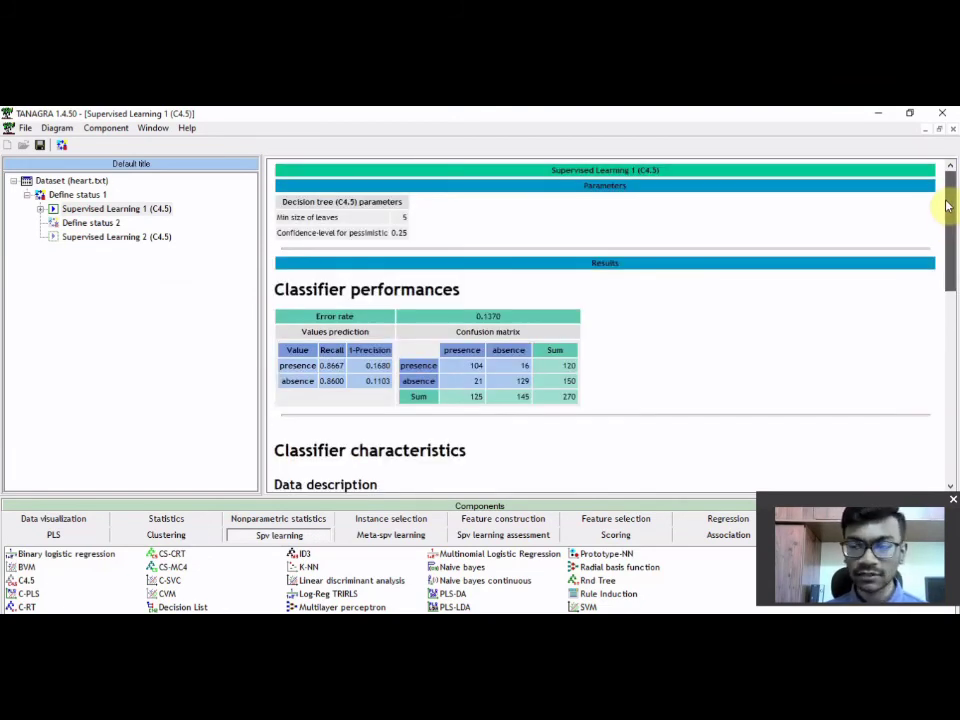
click(913, 118)
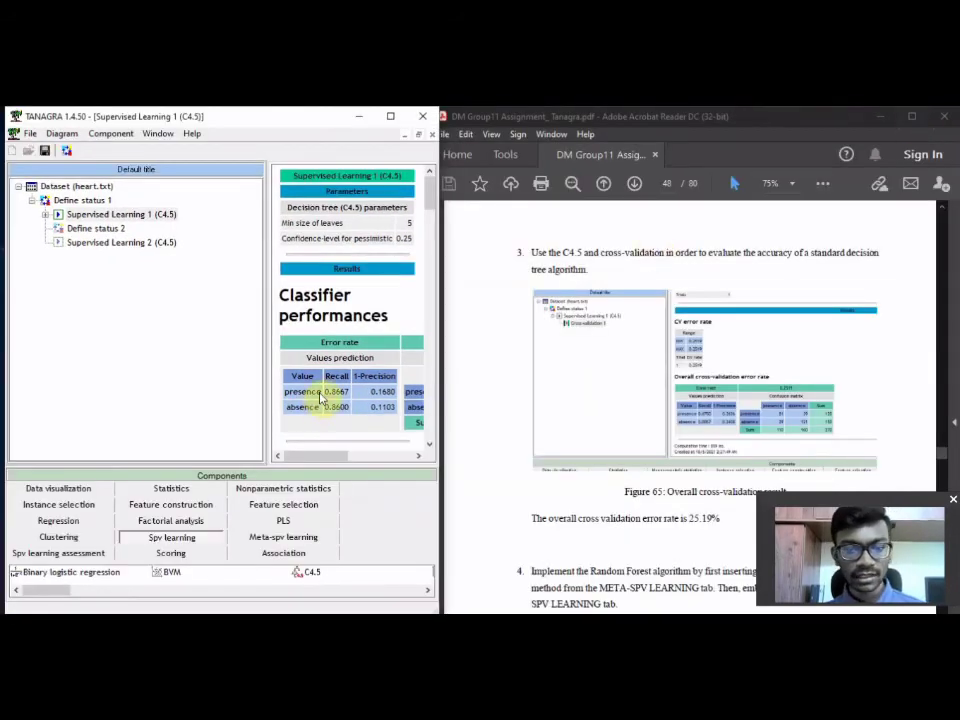
scroll(615, 515, down, 3)
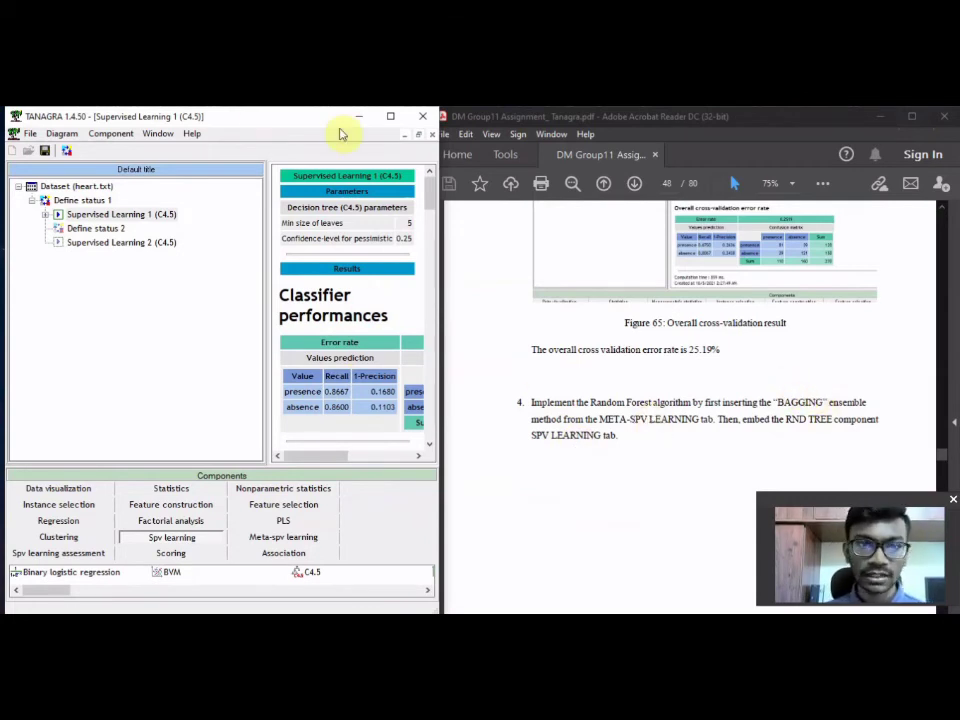
Add a Bagging component beneath Supervised Learning 1 (C4.5).
click(390, 118)
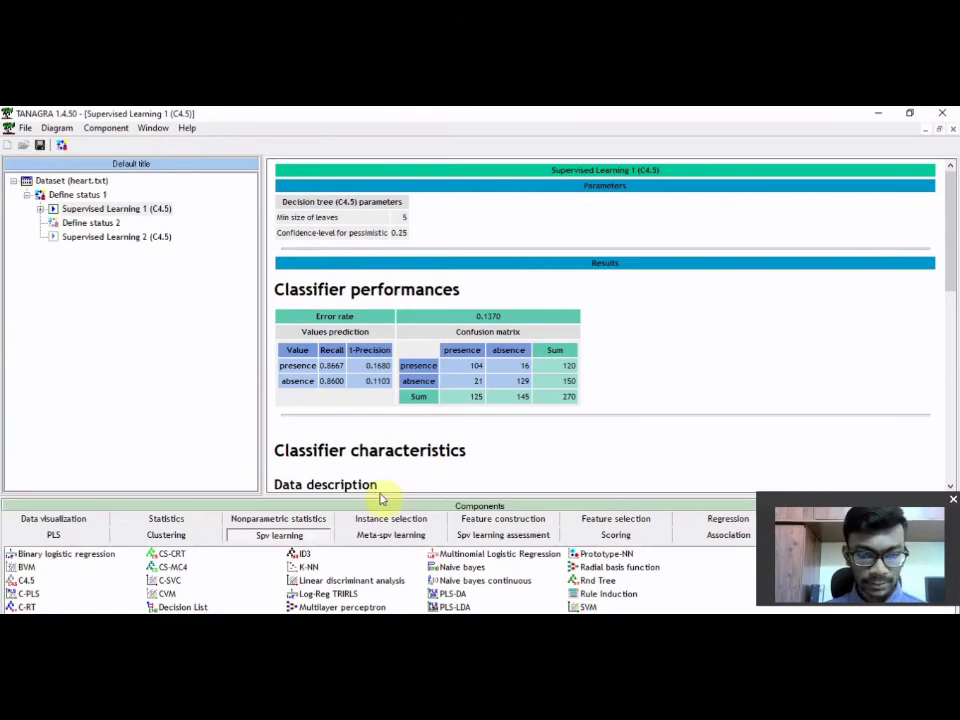
click(391, 537)
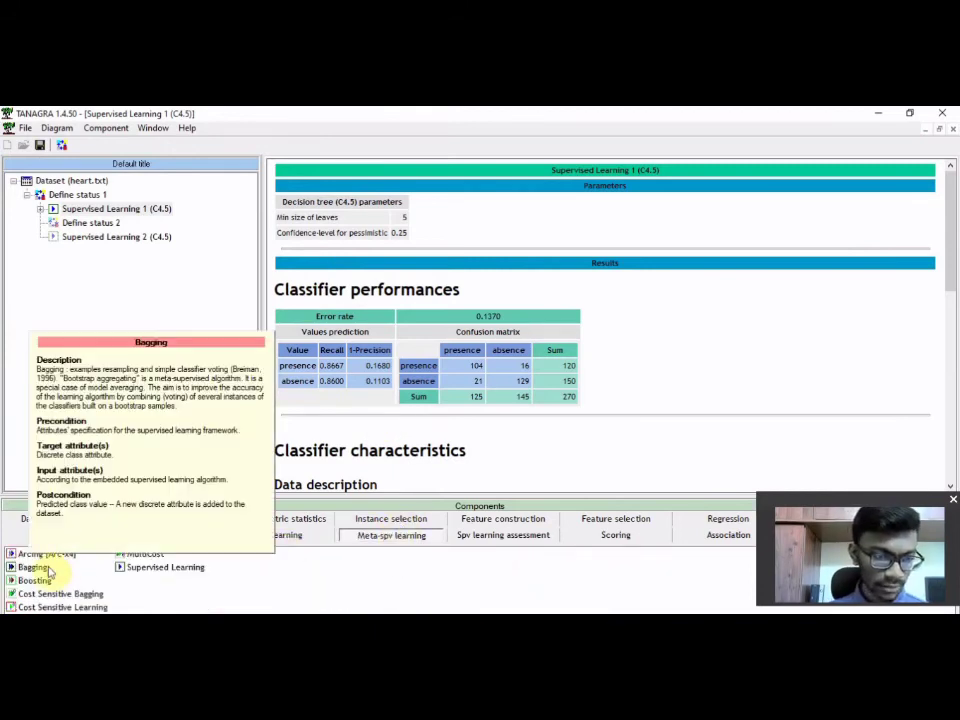
drag(33, 568, 95, 213)
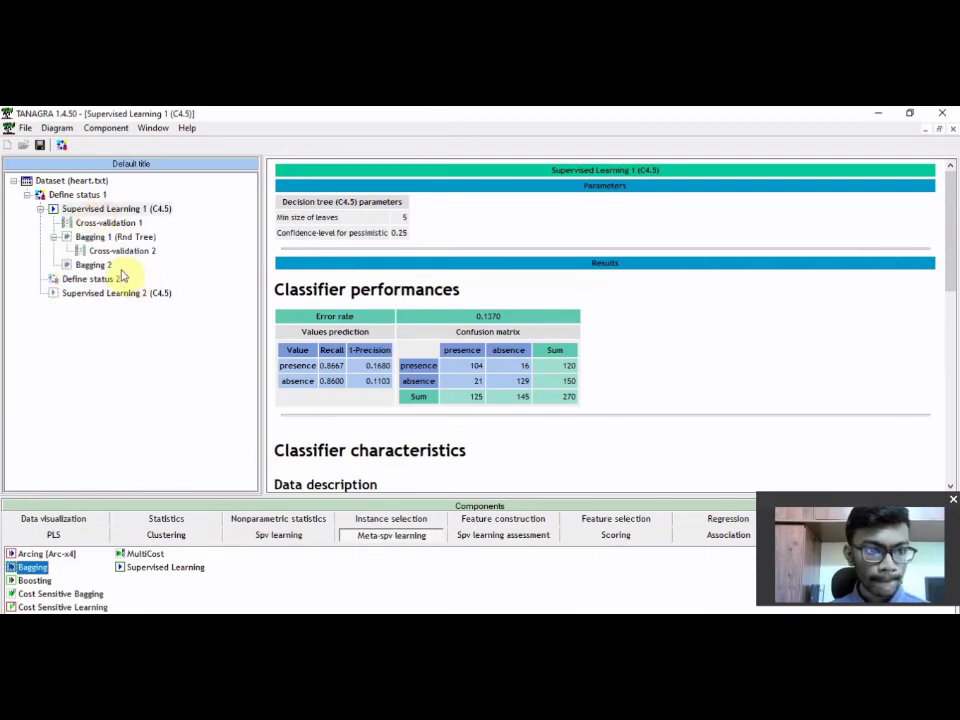
Display the Cross-validation 1 results and read the guide's section on Bagging and evaluating its accuracy.
click(122, 225)
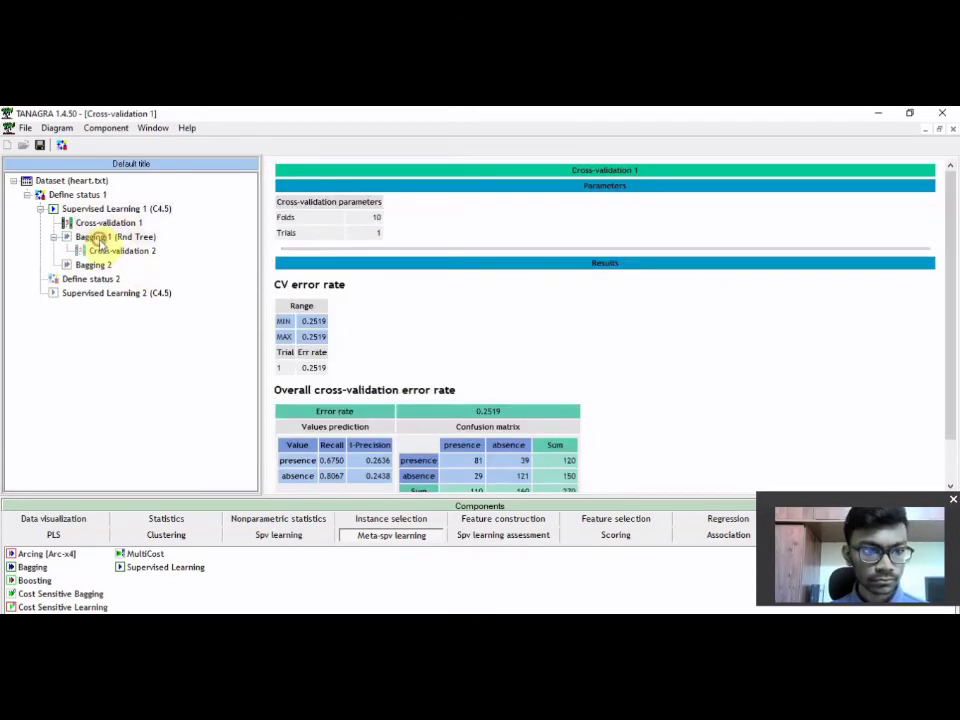
click(100, 242)
click(909, 113)
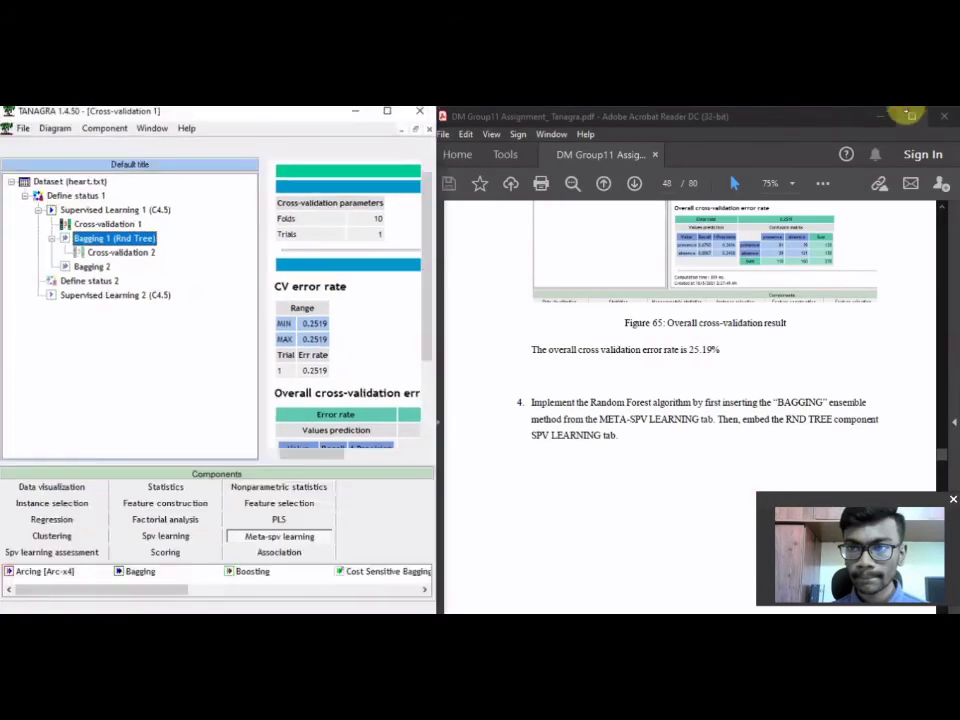
scroll(684, 360, down, 5)
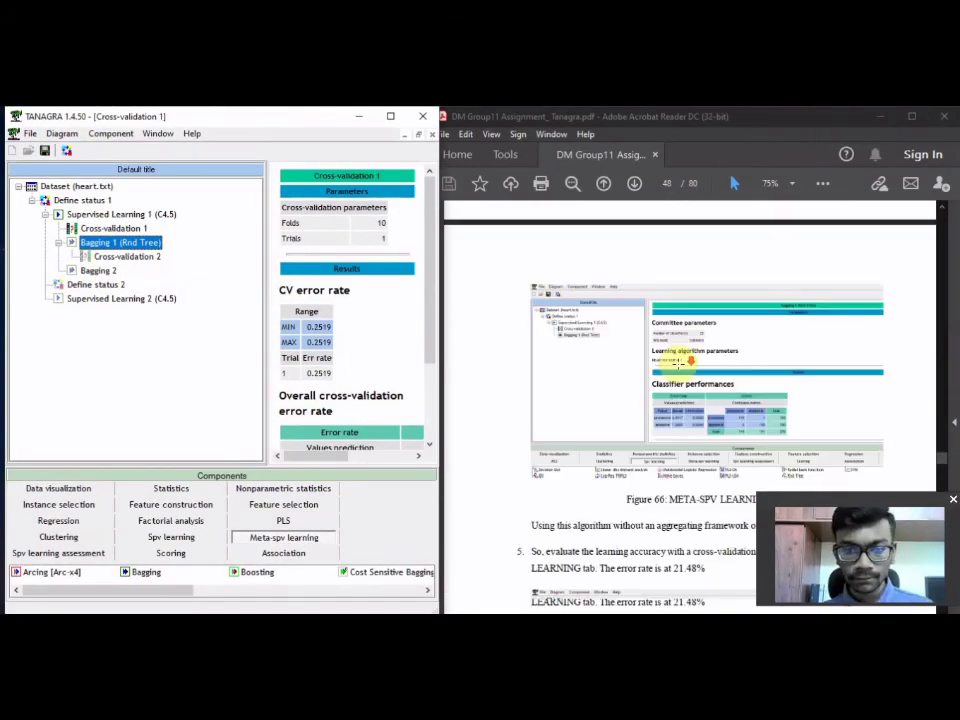
scroll(684, 362, down, 2)
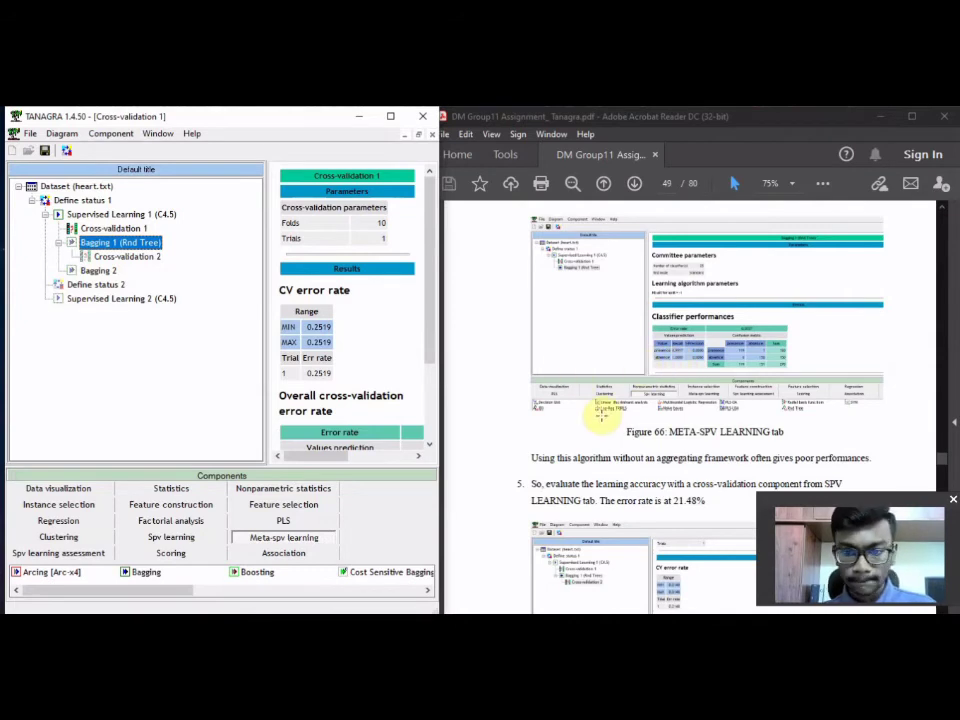
scroll(611, 399, down, 1)
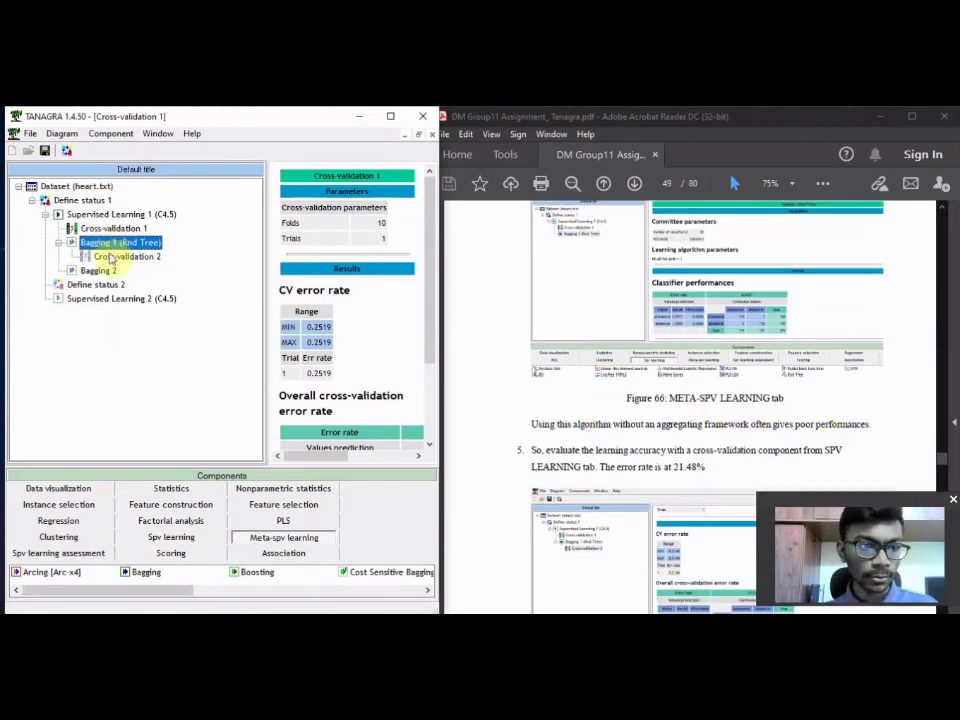
Display the report of Bagging 1 (Rnd Tree) and review its committee parameters, confusion matrix and individual classifier performances.
double_click(115, 246)
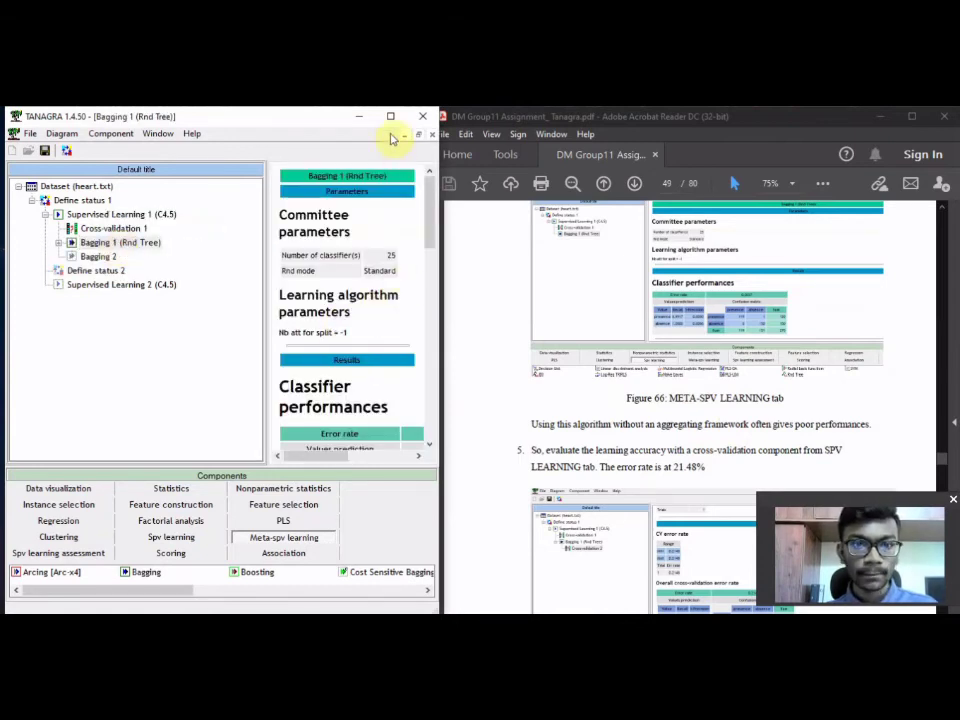
click(390, 116)
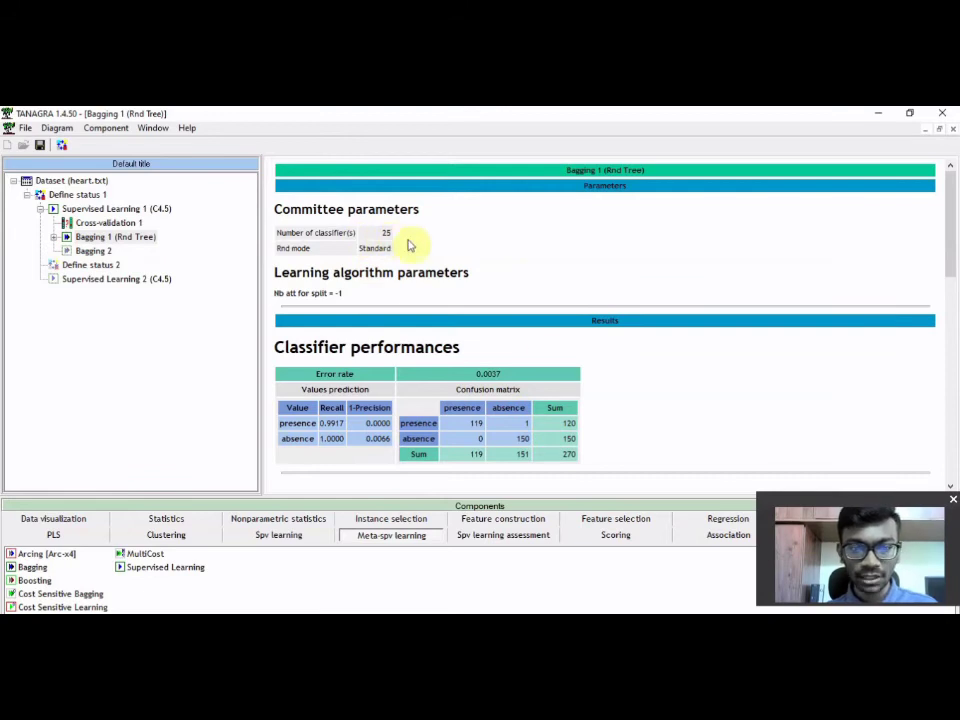
drag(949, 264, 953, 400)
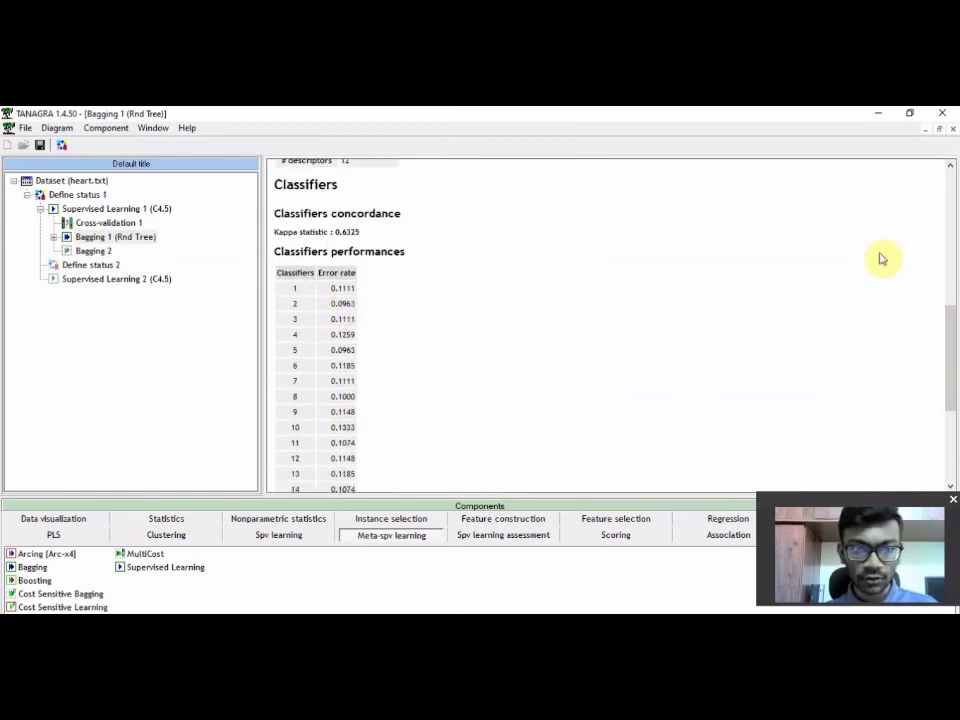
mouse_move(946, 326)
mouse_down()
mouse_move(953, 408)
mouse_move(948, 320)
mouse_up()
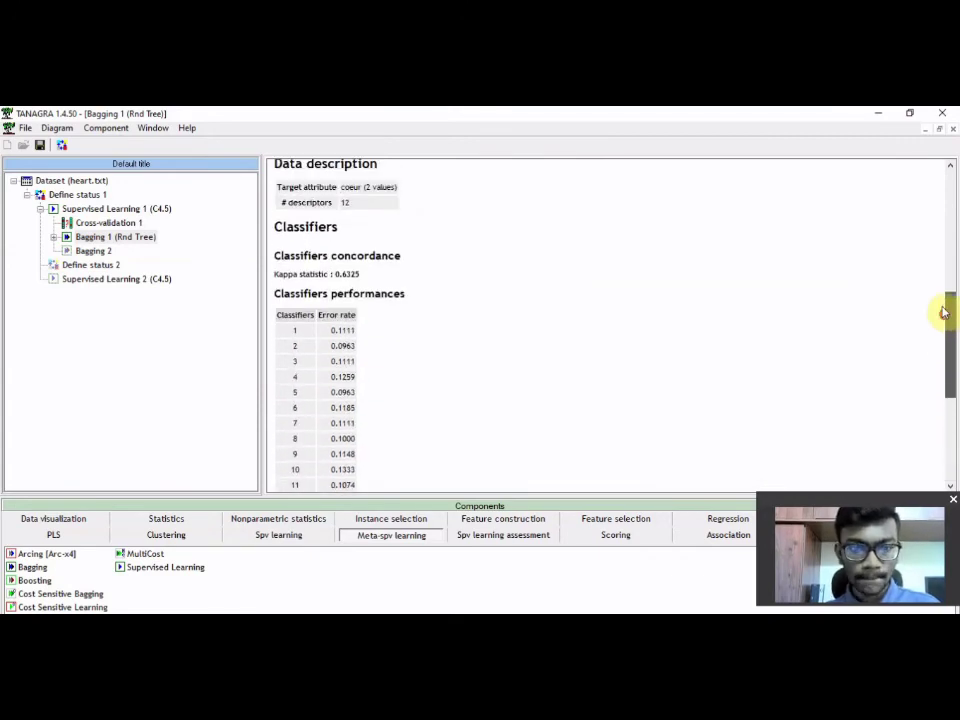
Reread the guide's Bagging step and its instruction to evaluate the learning accuracy with cross-validation.
click(910, 113)
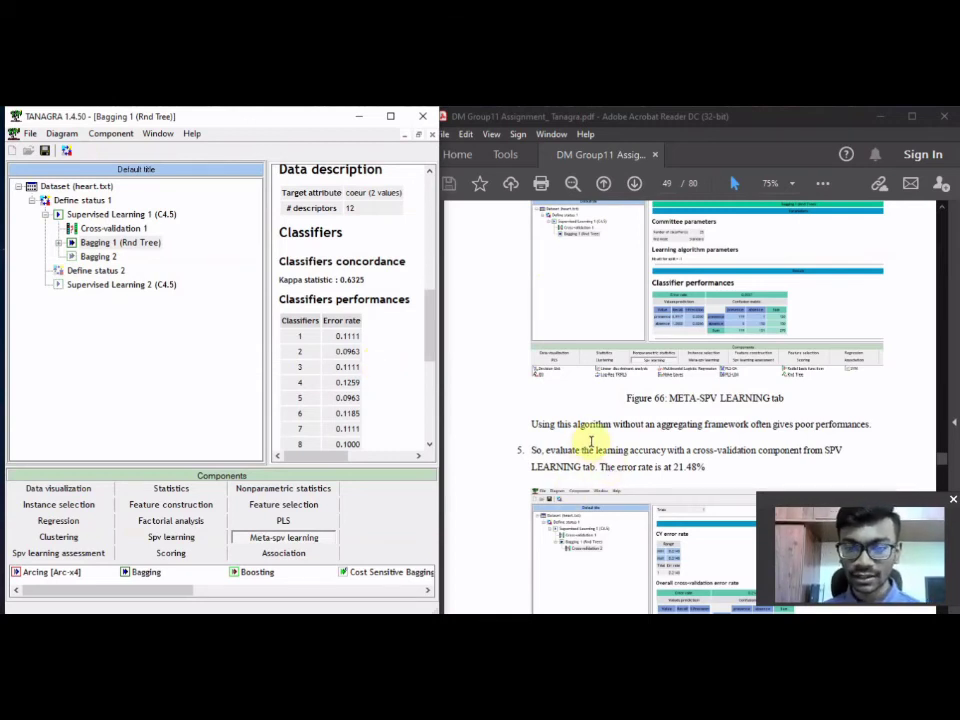
scroll(589, 454, up, 5)
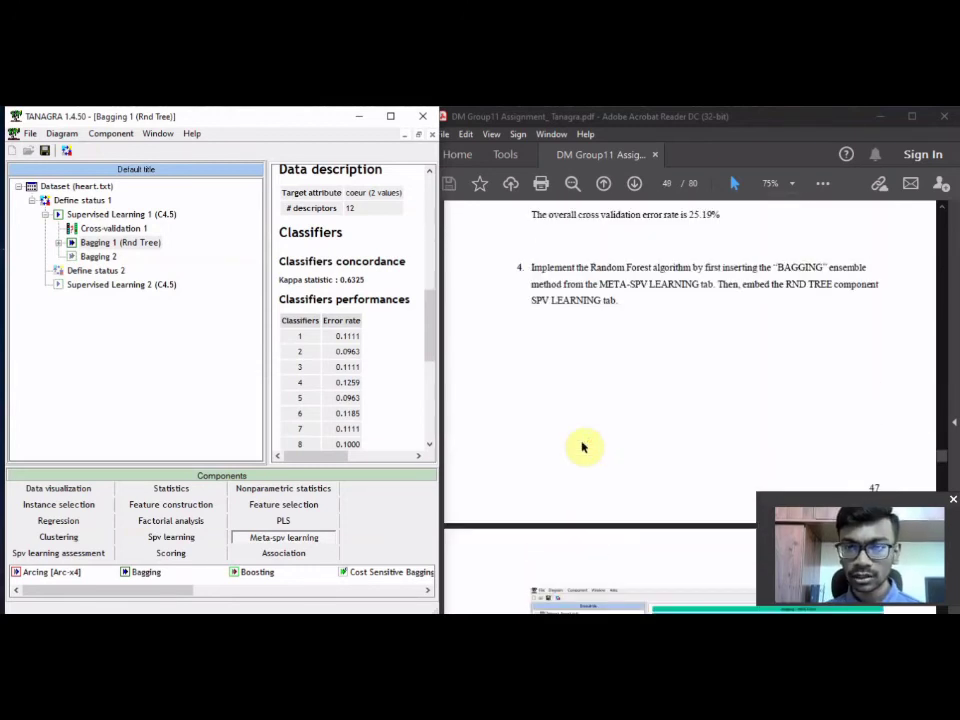
scroll(584, 447, down, 5)
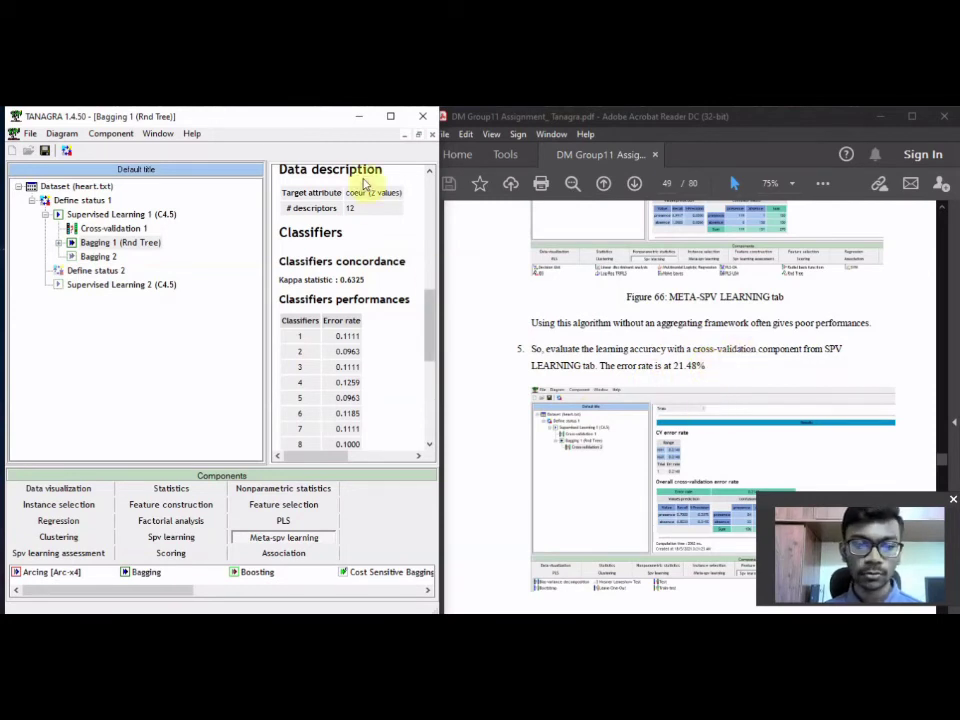
click(390, 116)
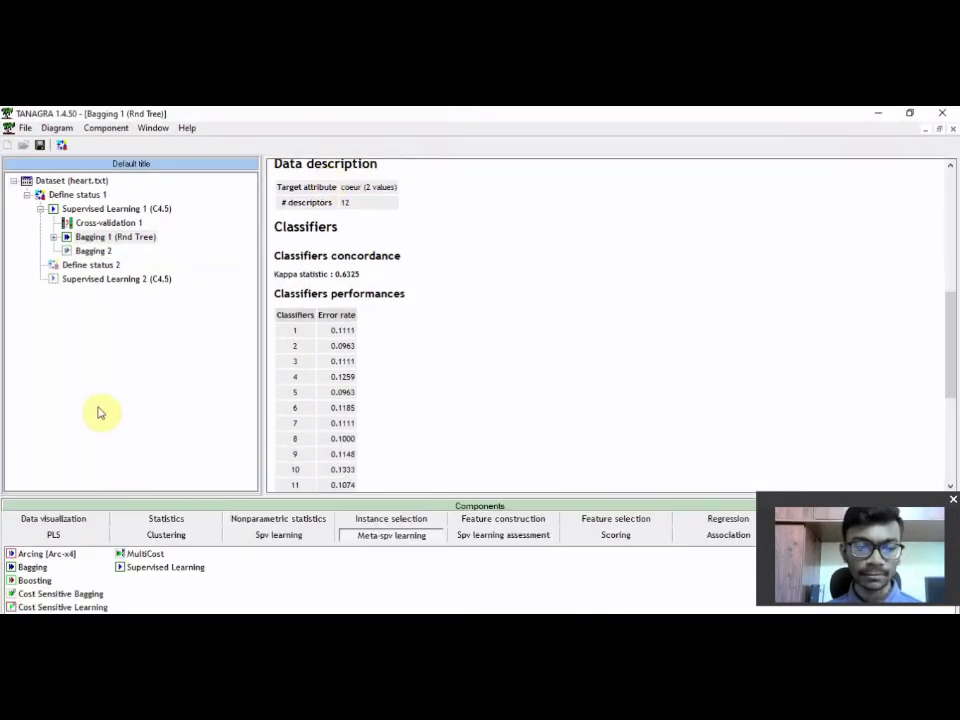
click(275, 536)
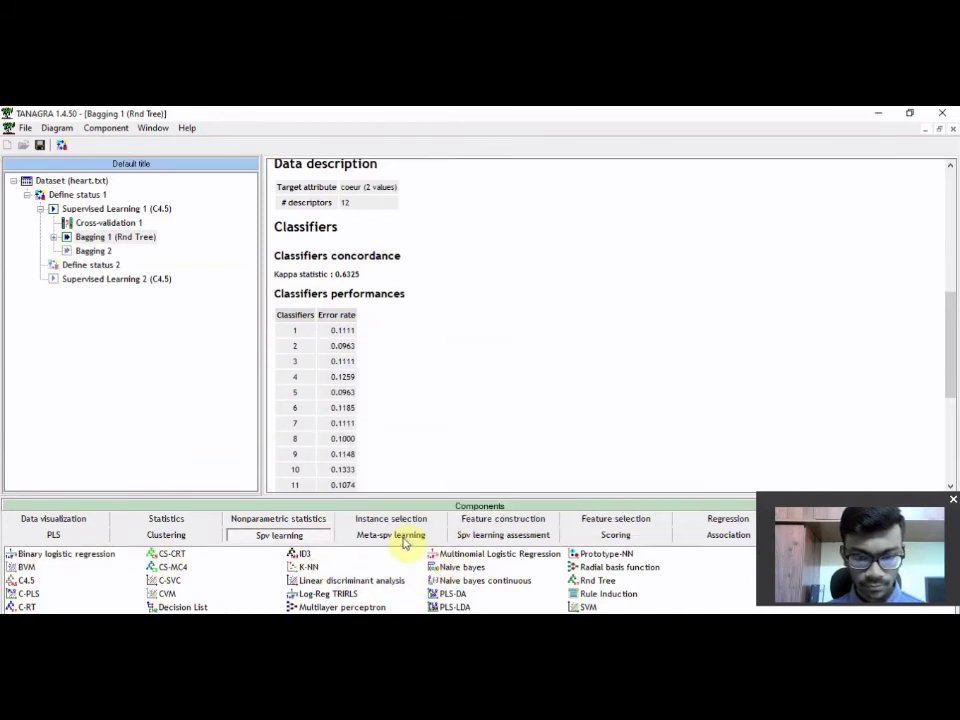
click(912, 113)
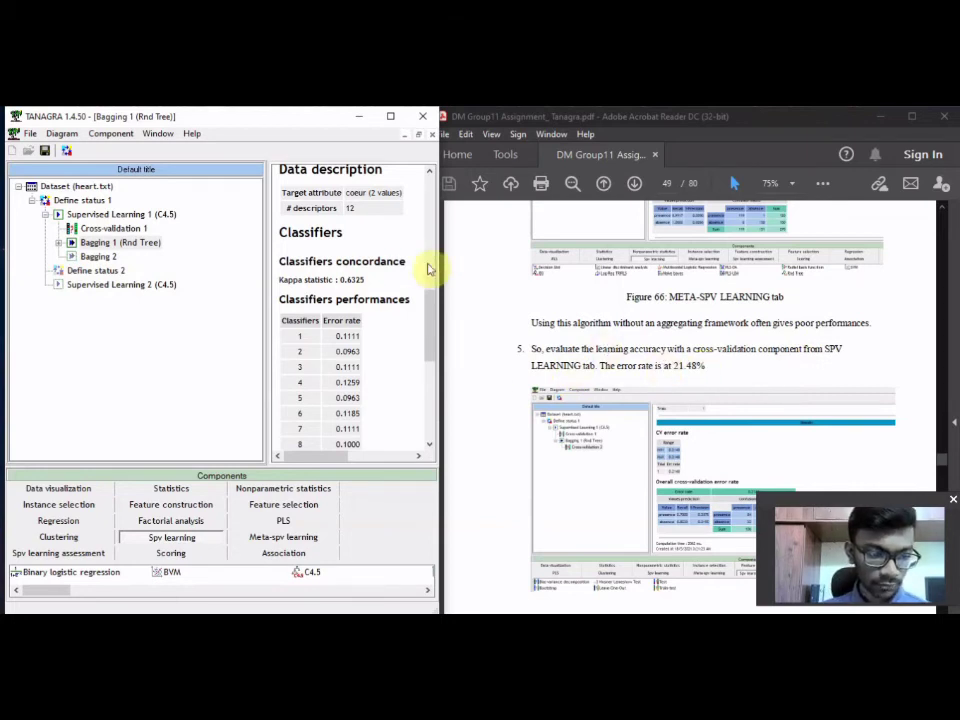
click(390, 116)
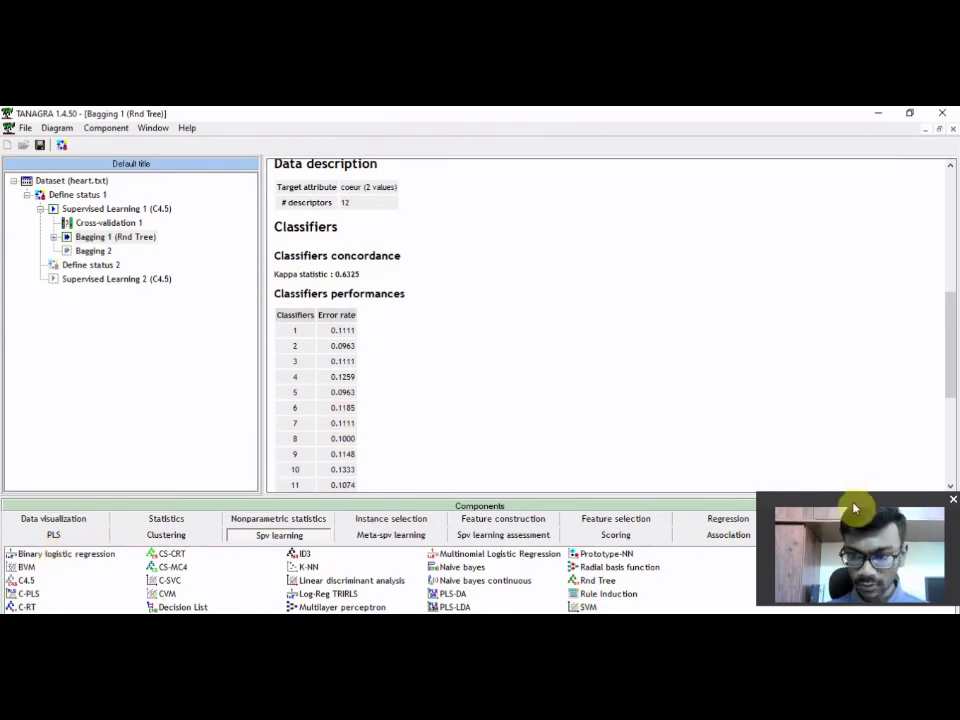
Add another Cross-validation component beneath Bagging 1 (Rnd Tree).
drag(857, 510, 833, 355)
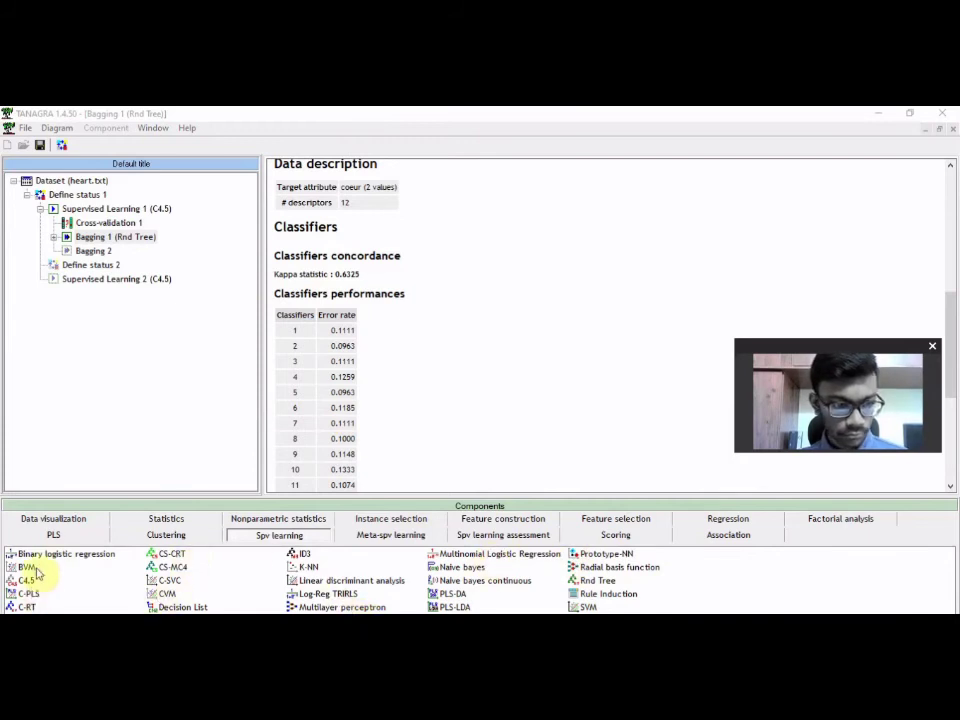
click(376, 537)
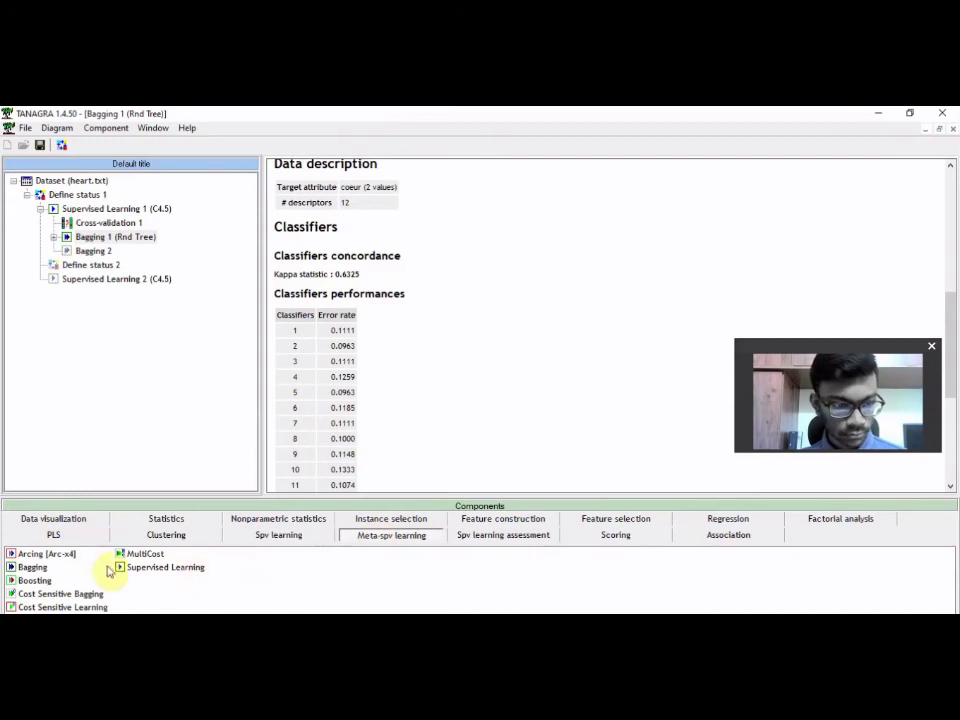
mouse_move(70, 555)
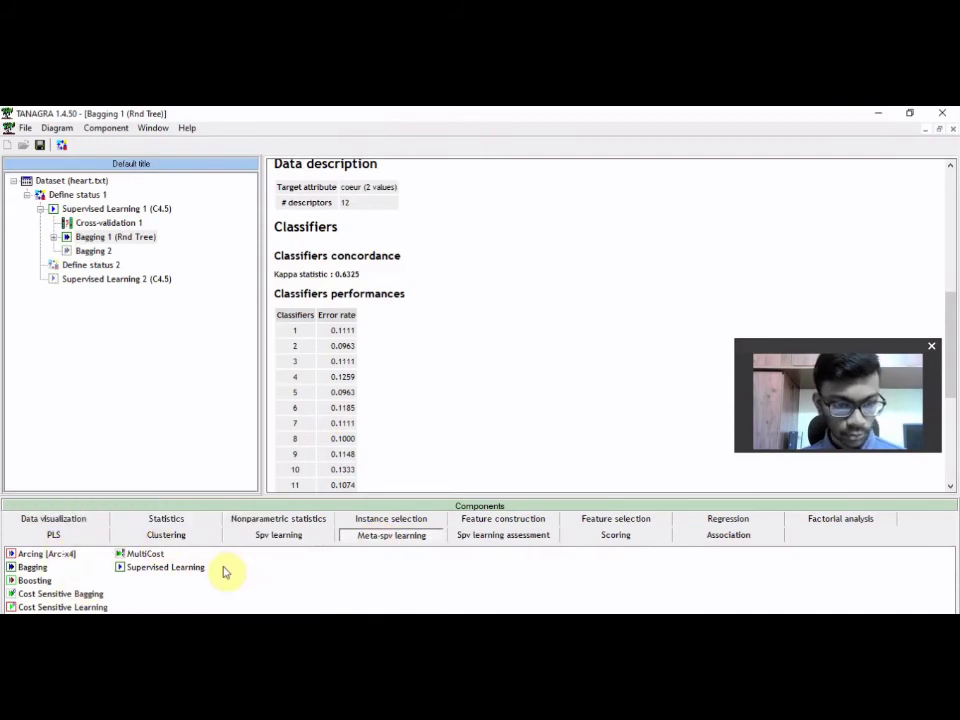
click(480, 537)
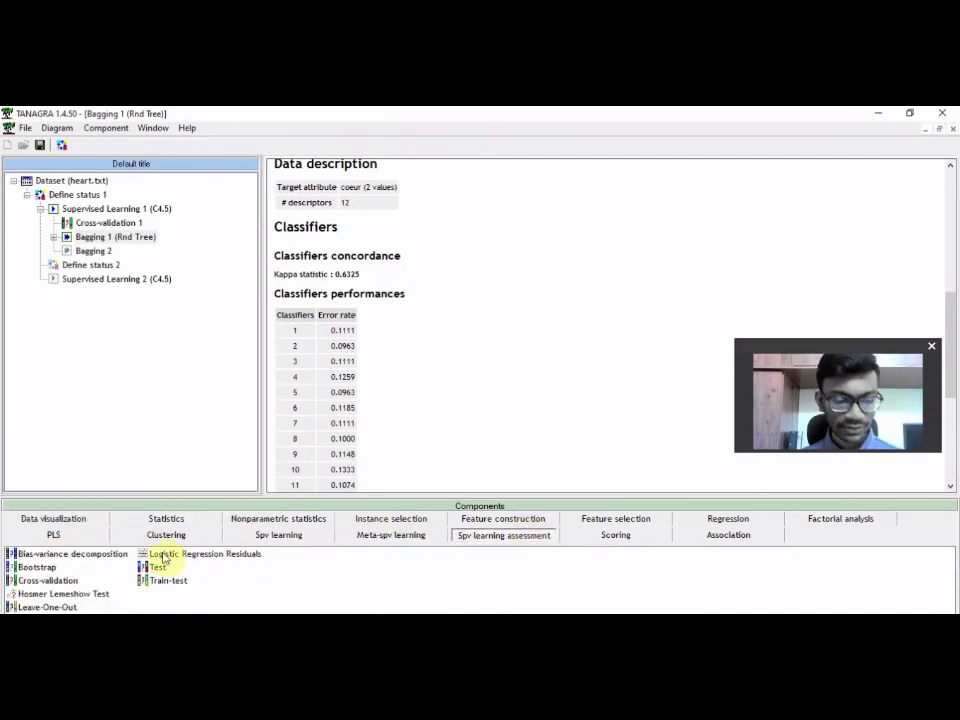
mouse_move(48, 582)
drag(57, 587, 107, 240)
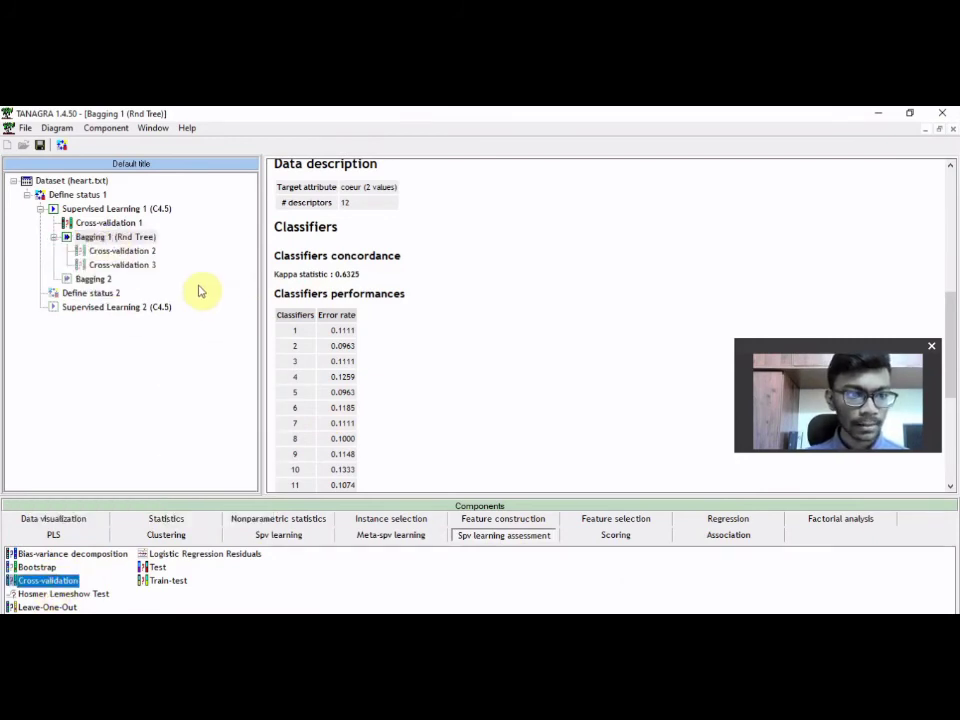
Delete the duplicate Cross-validation 3 component from beneath Bagging 1 (Rnd Tree).
click(123, 266)
right_click(122, 268)
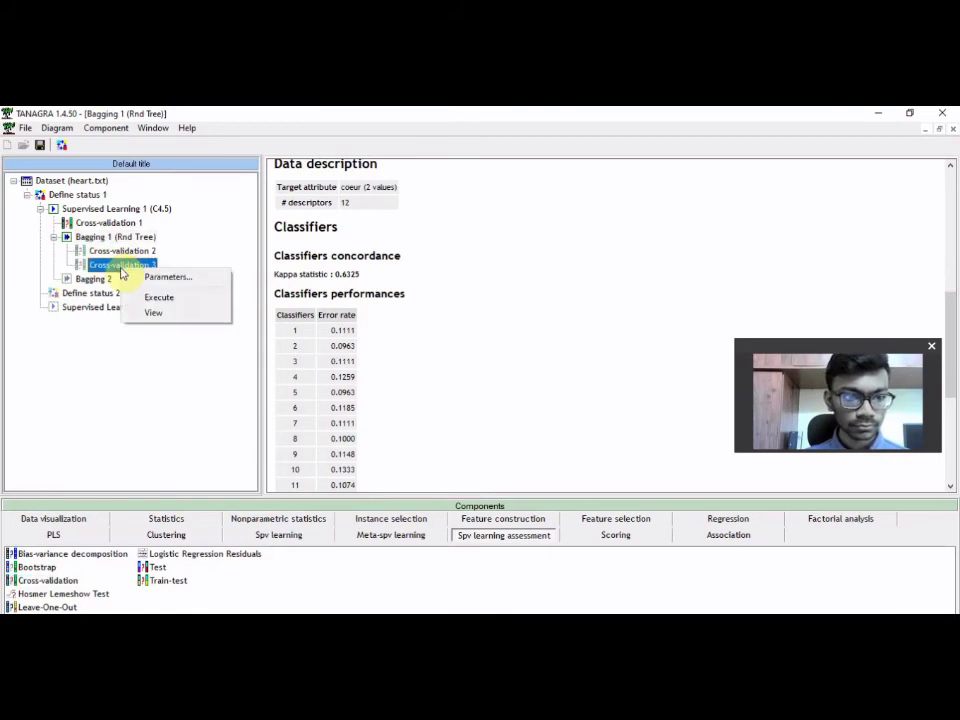
click(107, 266)
key(Delete)
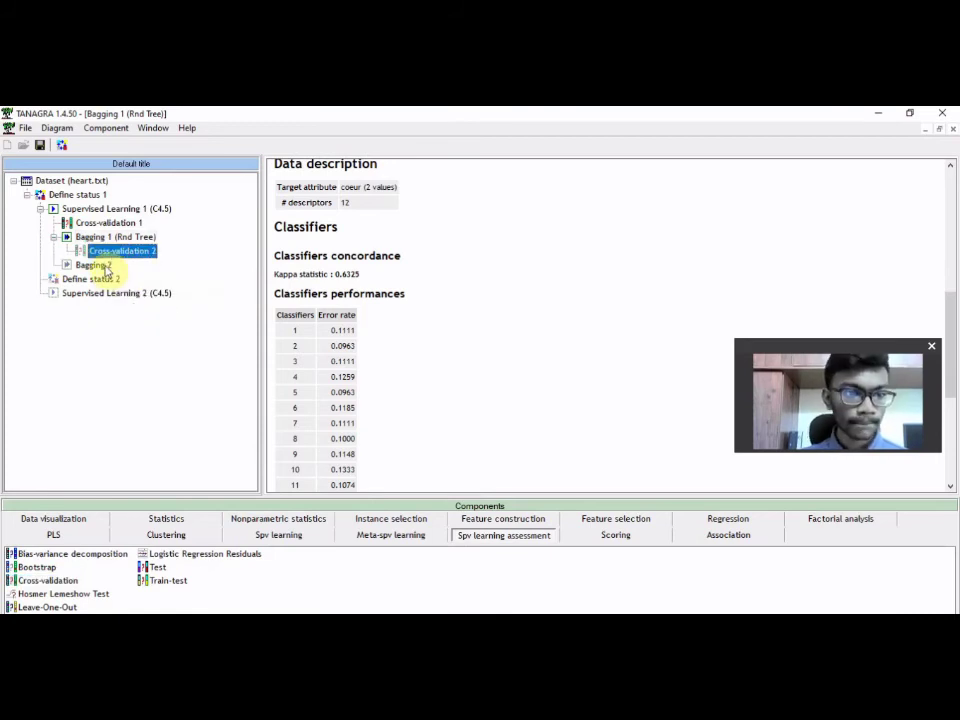
Delete the surplus Bagging 2, Define status 2 and Supervised Learning 2 (C4.5) components from the diagram.
click(909, 113)
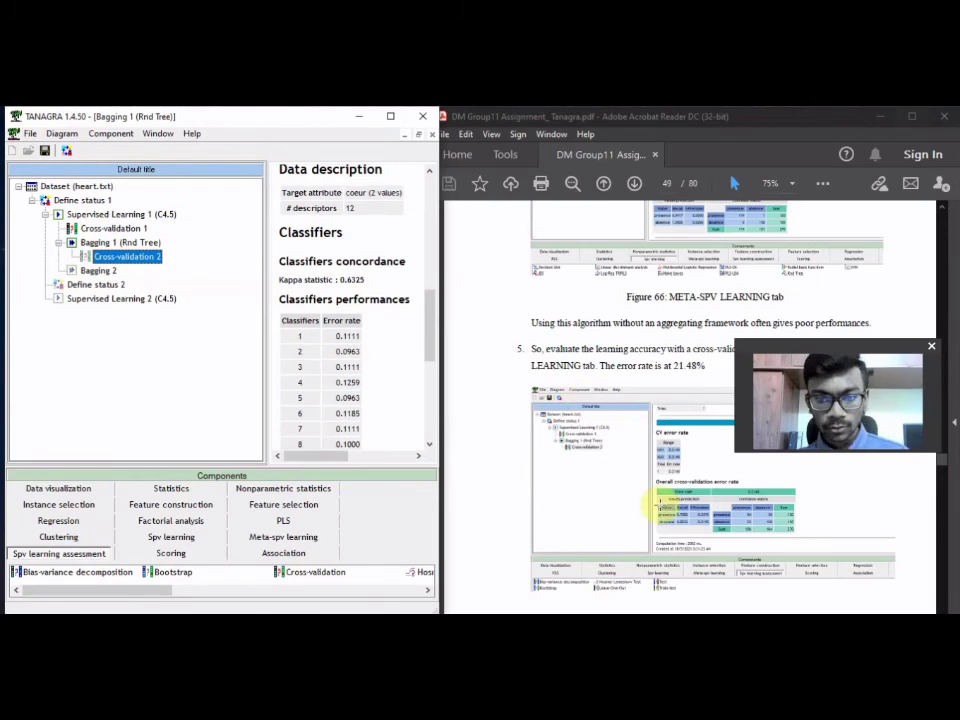
click(97, 271)
key(Delete)
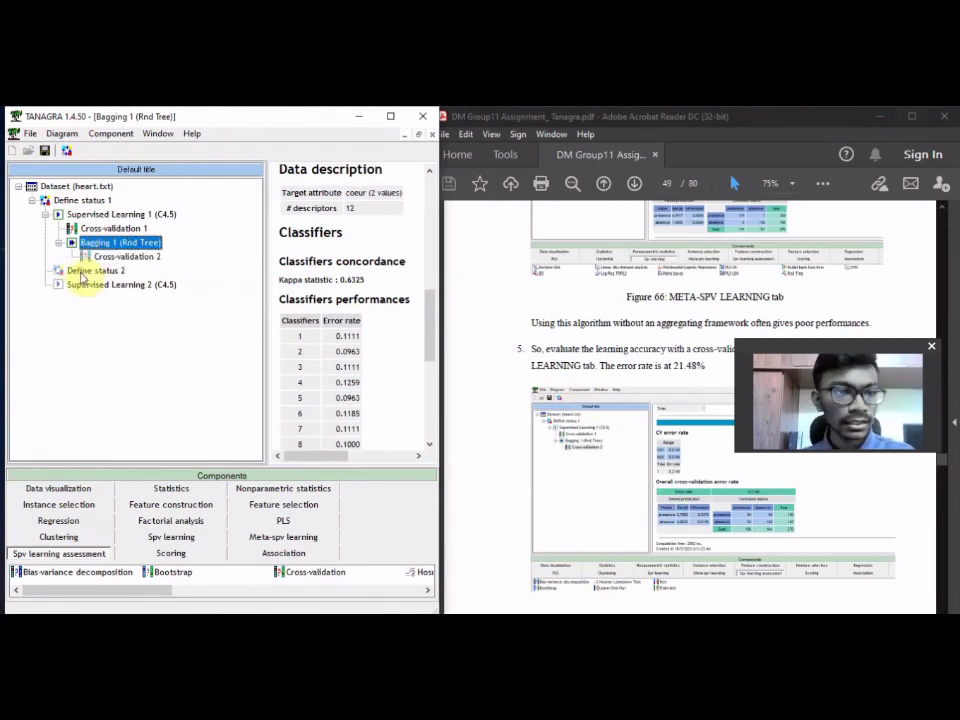
click(85, 271)
key(Delete)
key(Delete)
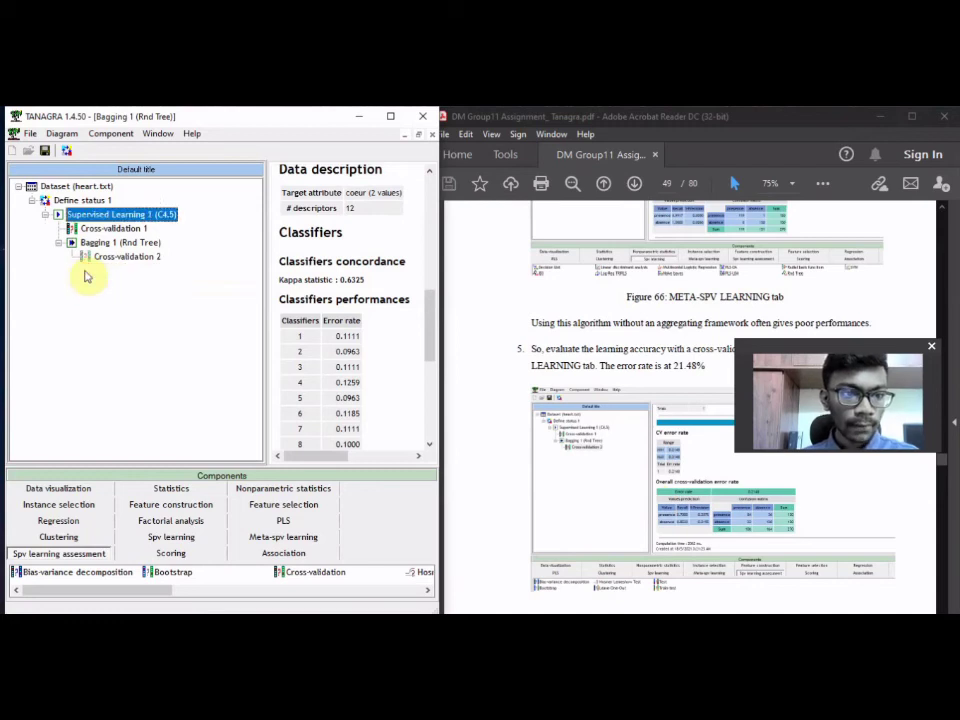
Display the Cross-validation 2 results for Bagging 1 (Rnd Tree) and examine its error rates and confusion matrix.
click(92, 257)
scroll(559, 352, down, 2)
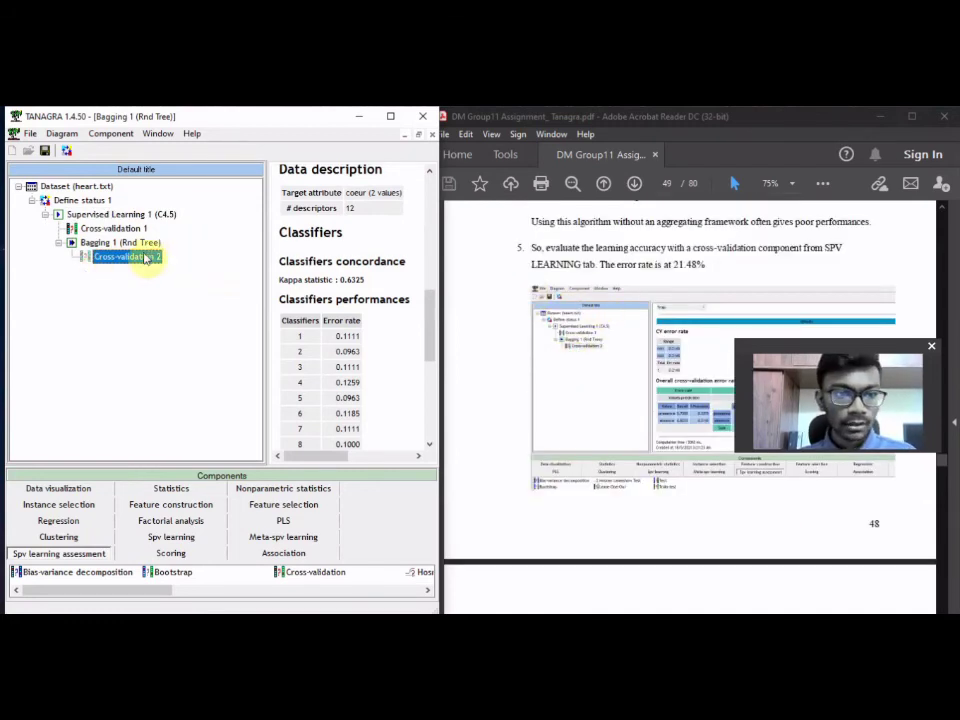
double_click(144, 259)
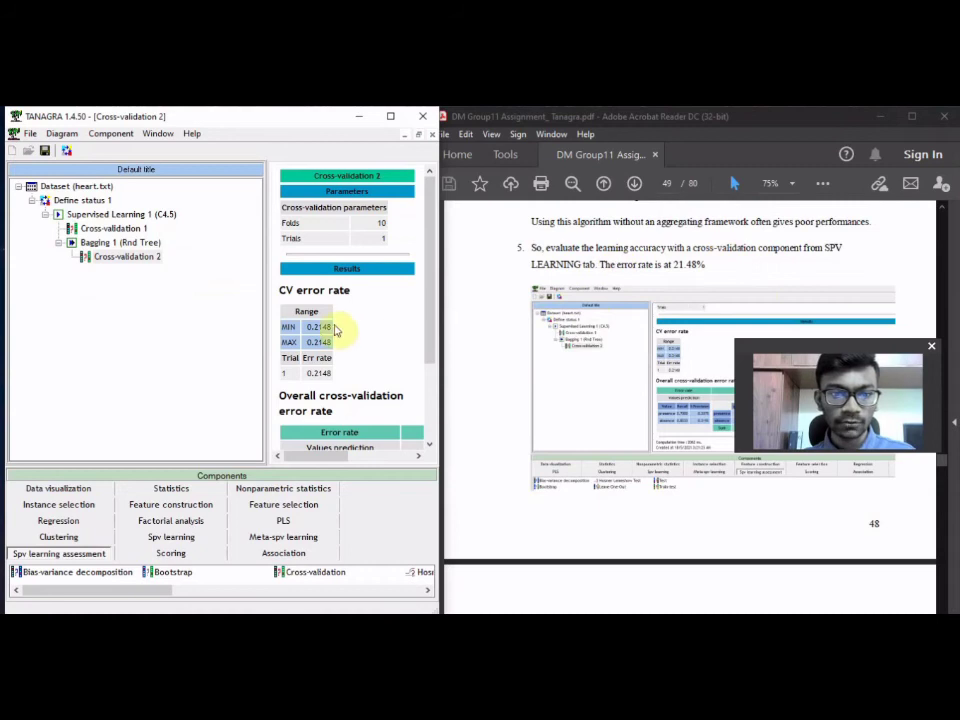
click(390, 117)
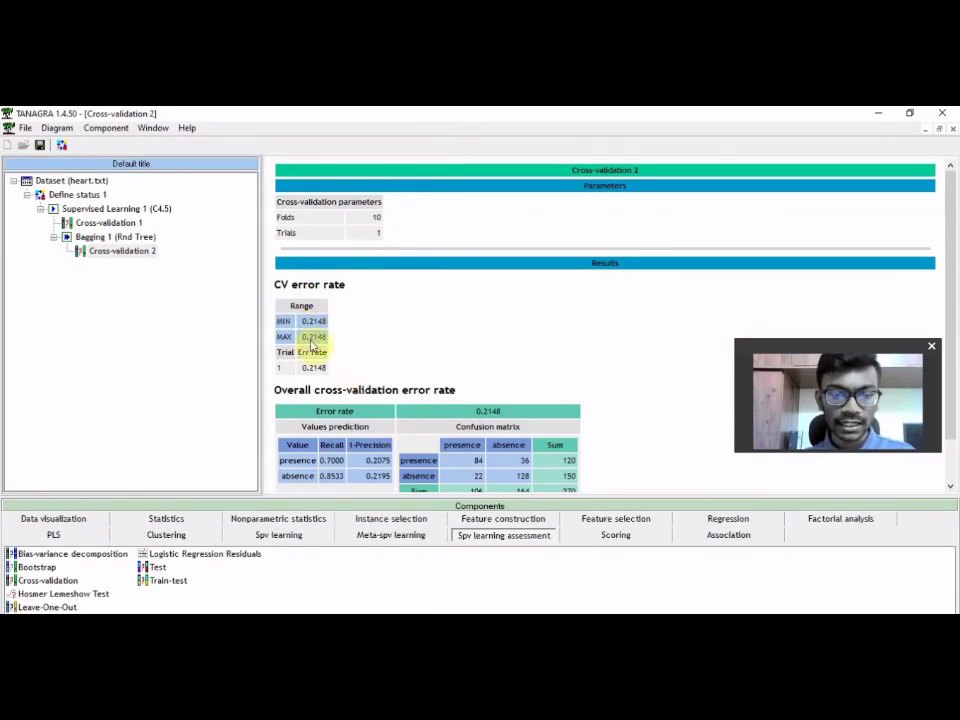
Compare the Cross-validation 2 error rate and confusion matrix with the guide's results for the bagged random tree and C4.5.
click(908, 118)
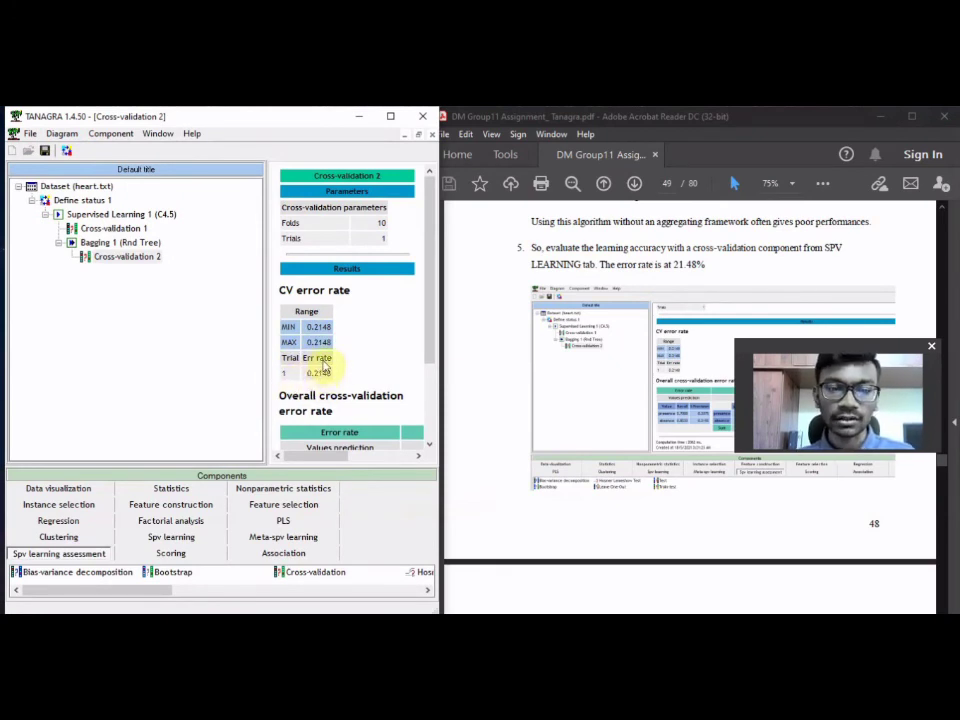
drag(430, 332, 423, 418)
scroll(553, 336, down, 4)
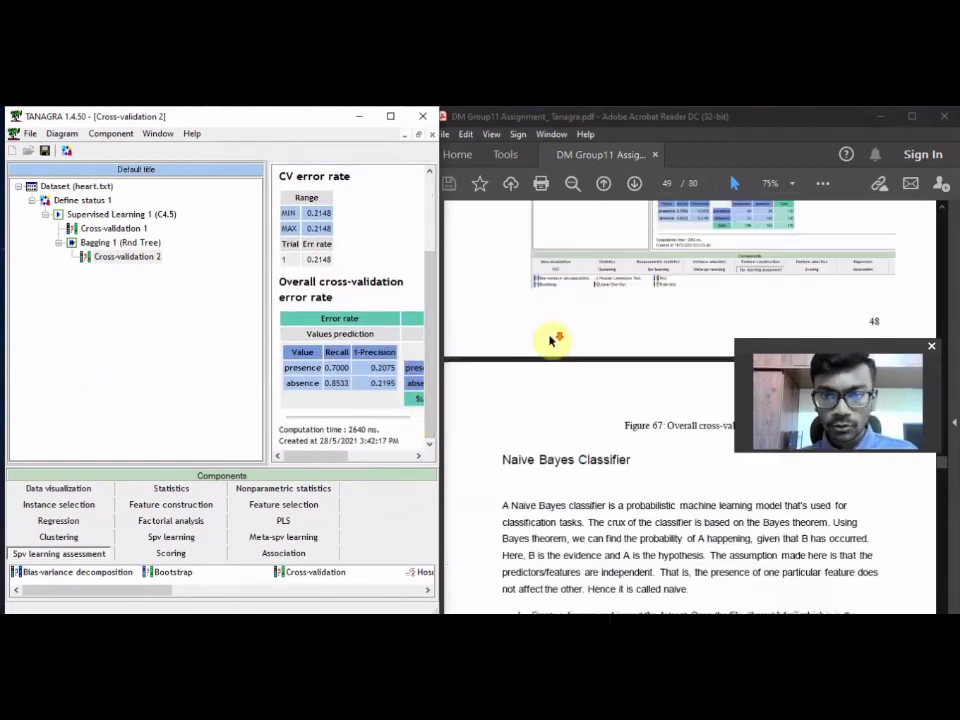
scroll(548, 338, up, 3)
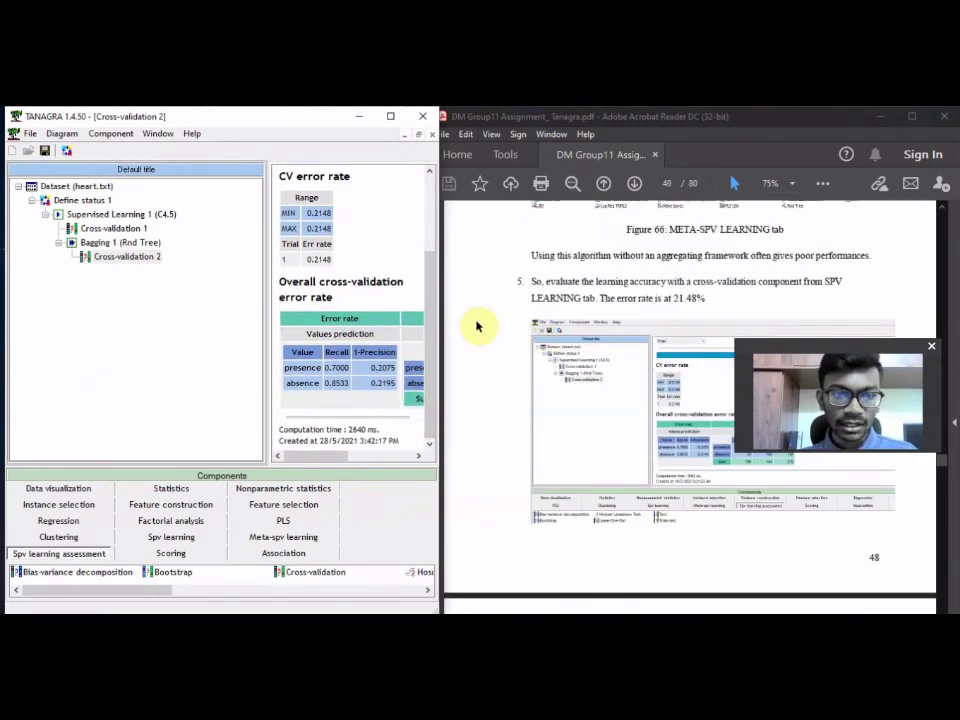
click(389, 117)
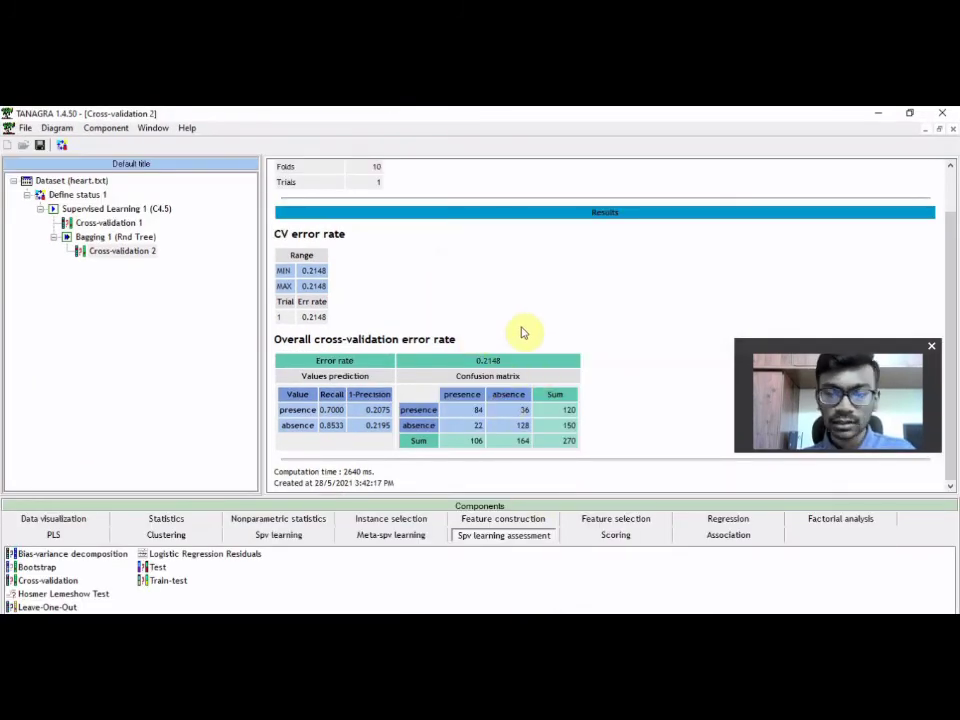
click(909, 113)
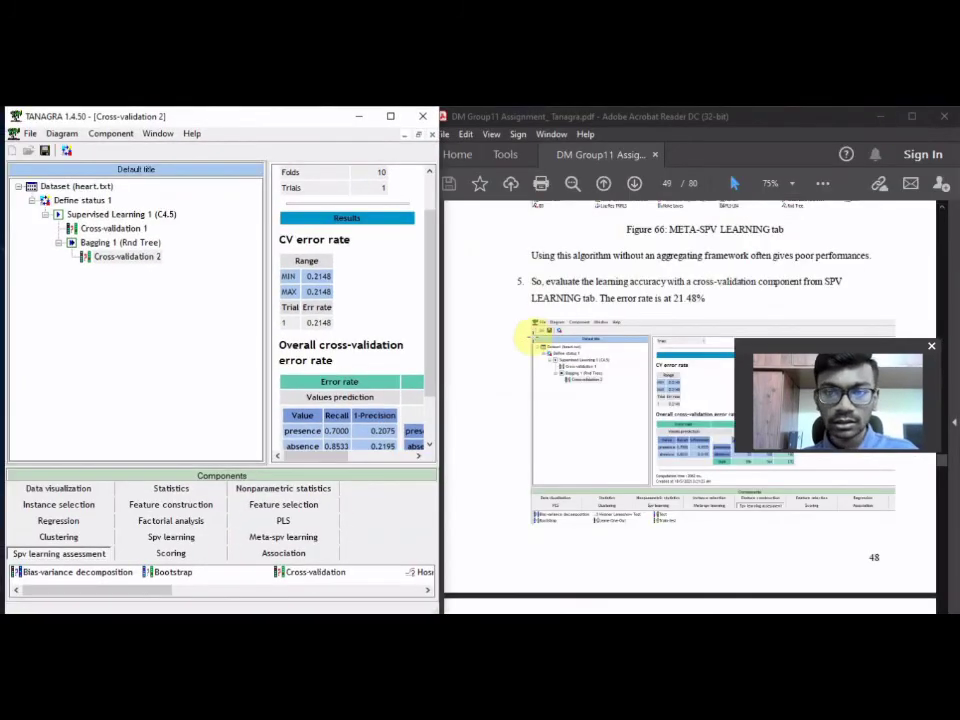
scroll(532, 331, up, 15)
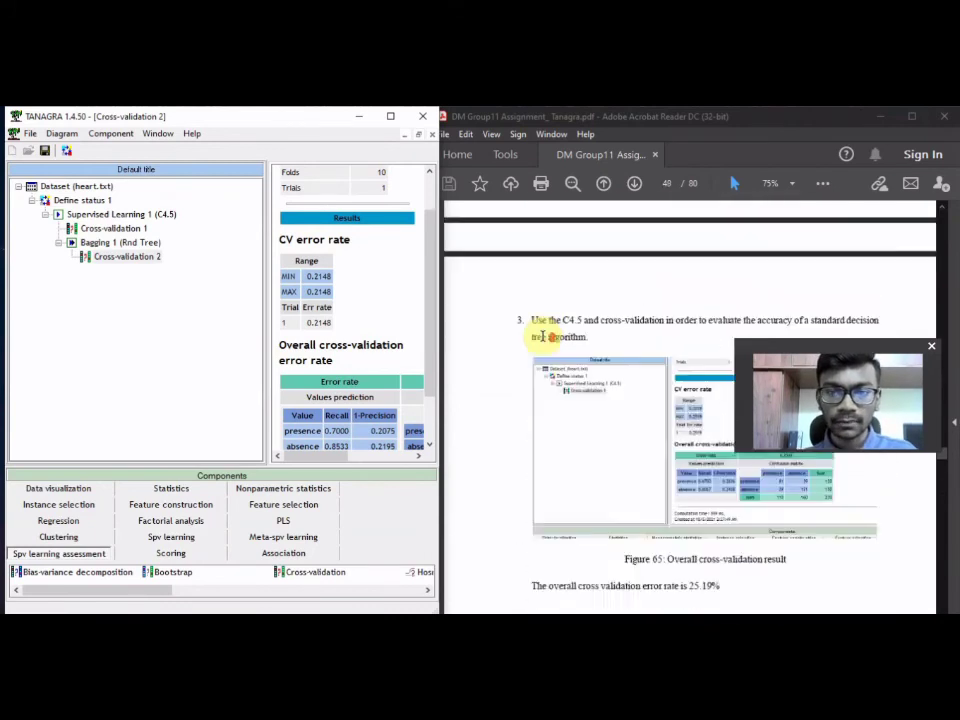
scroll(542, 340, up, 10)
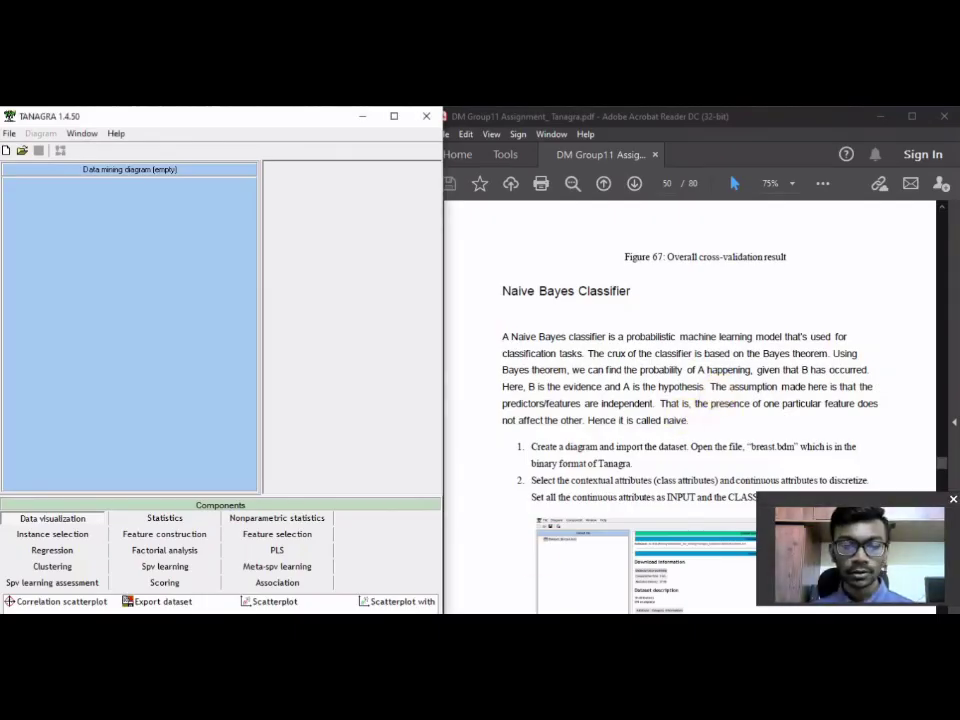
Open the binary data mining diagram breast.bdm from the Desktop, as the guide's Naive Bayes Classifier section instructs.
drag(366, 639, 366, 610)
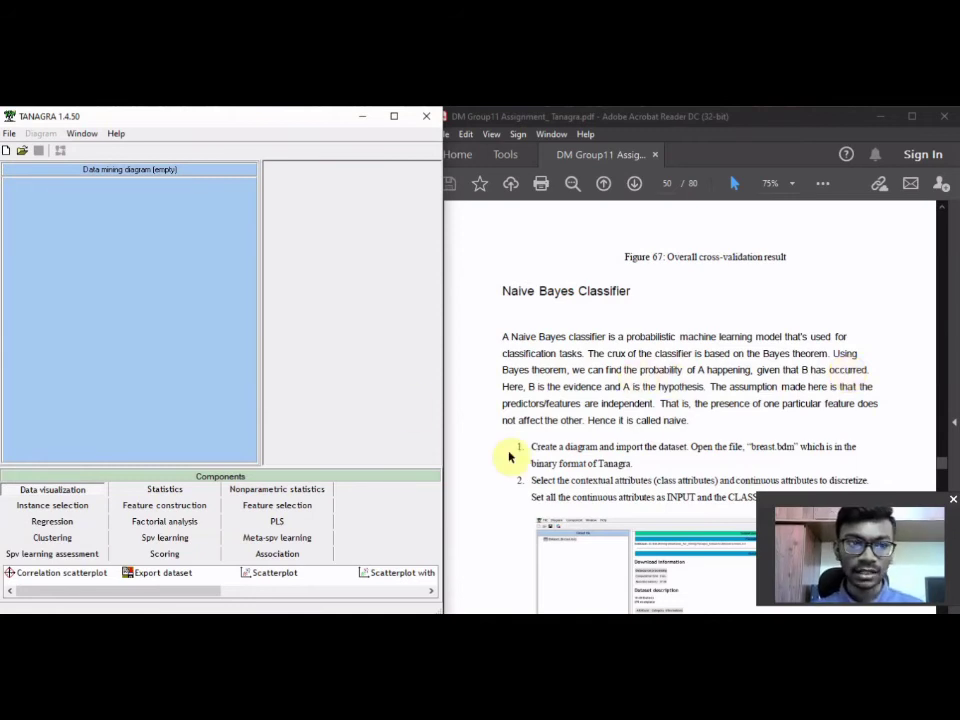
scroll(583, 441, down, 1)
scroll(583, 441, down, 3)
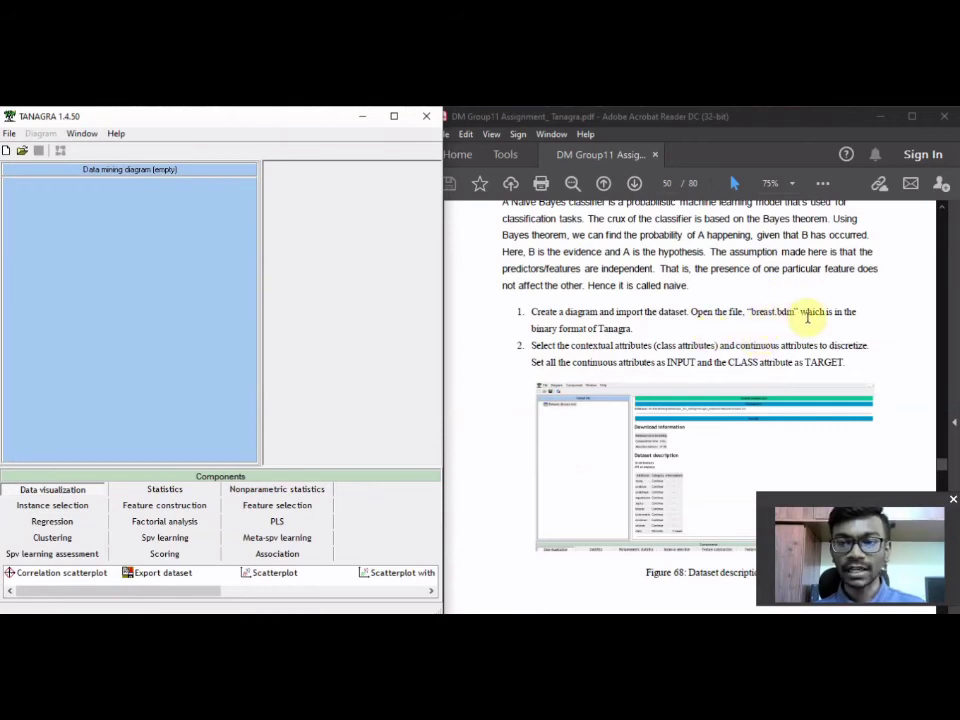
click(12, 136)
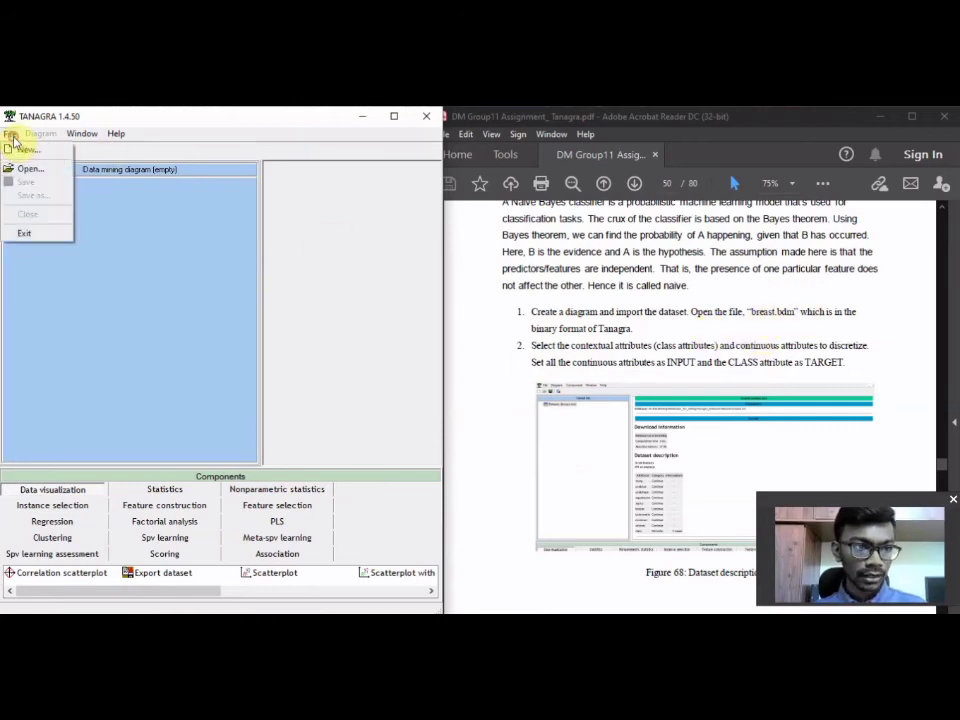
click(267, 140)
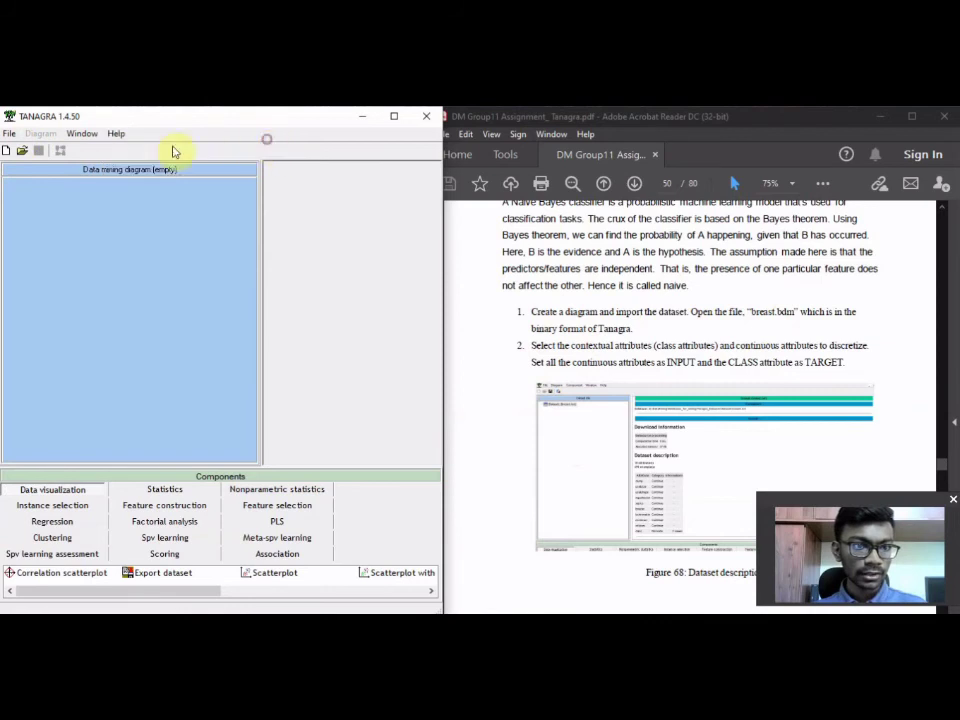
click(22, 152)
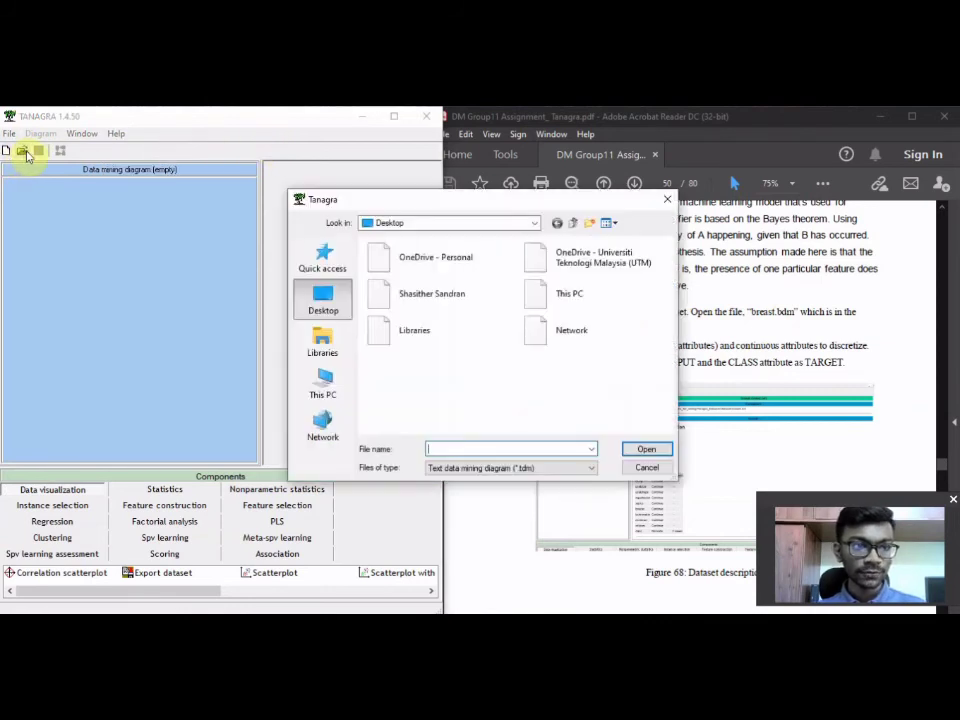
click(333, 311)
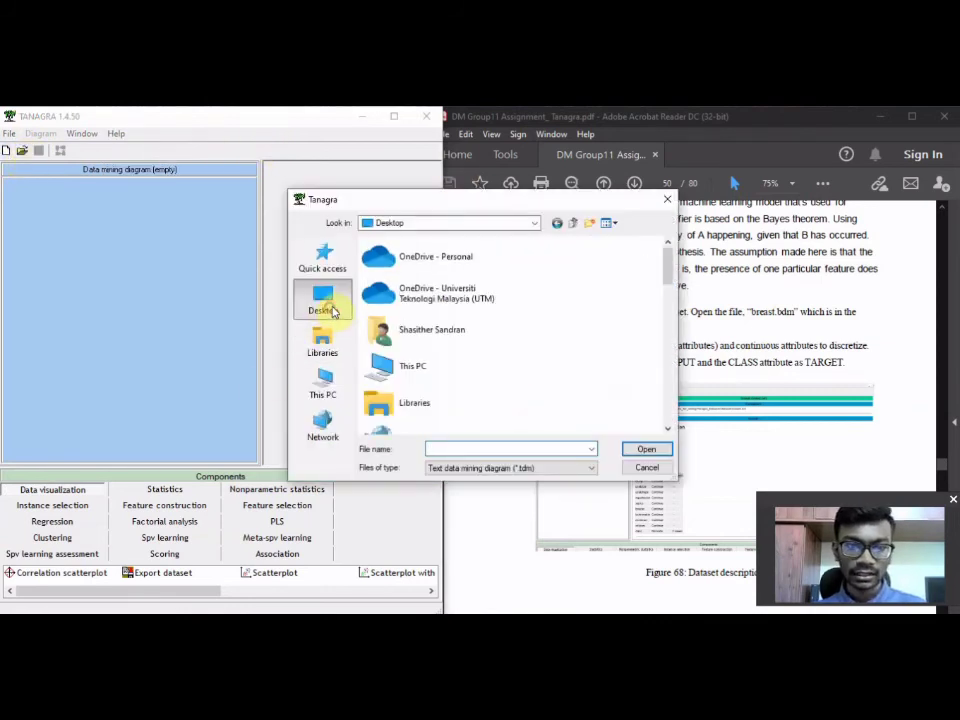
click(521, 468)
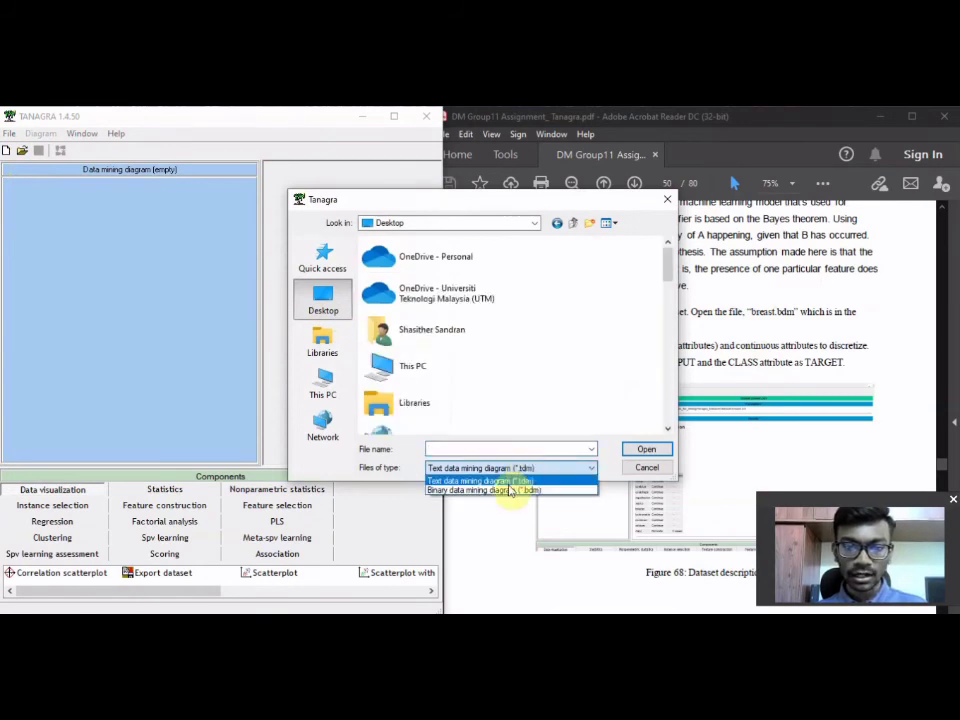
click(481, 494)
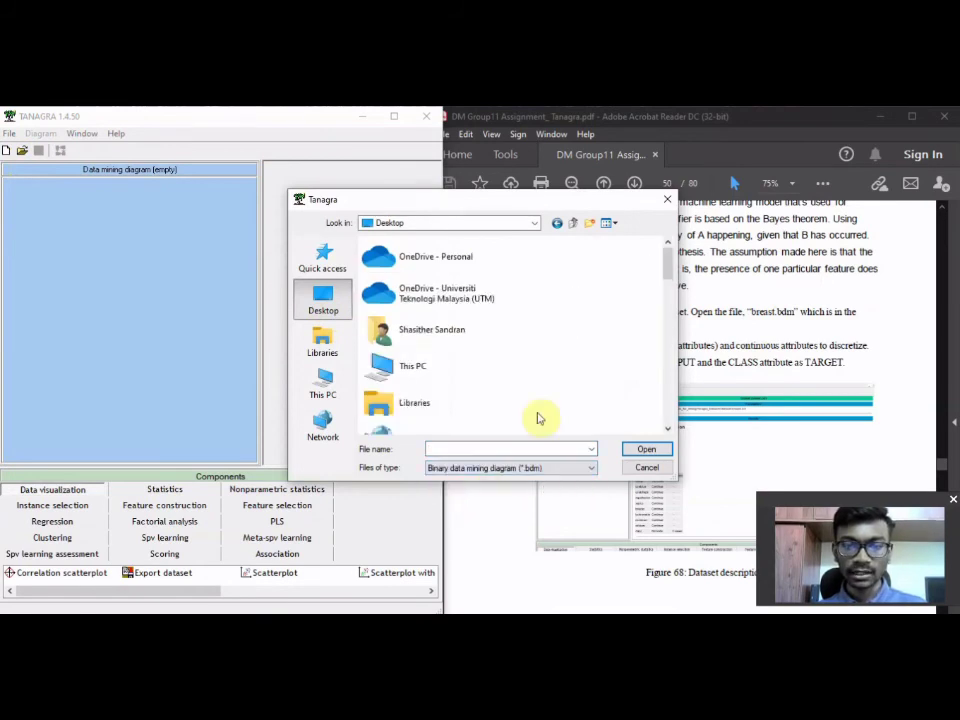
drag(670, 261, 660, 413)
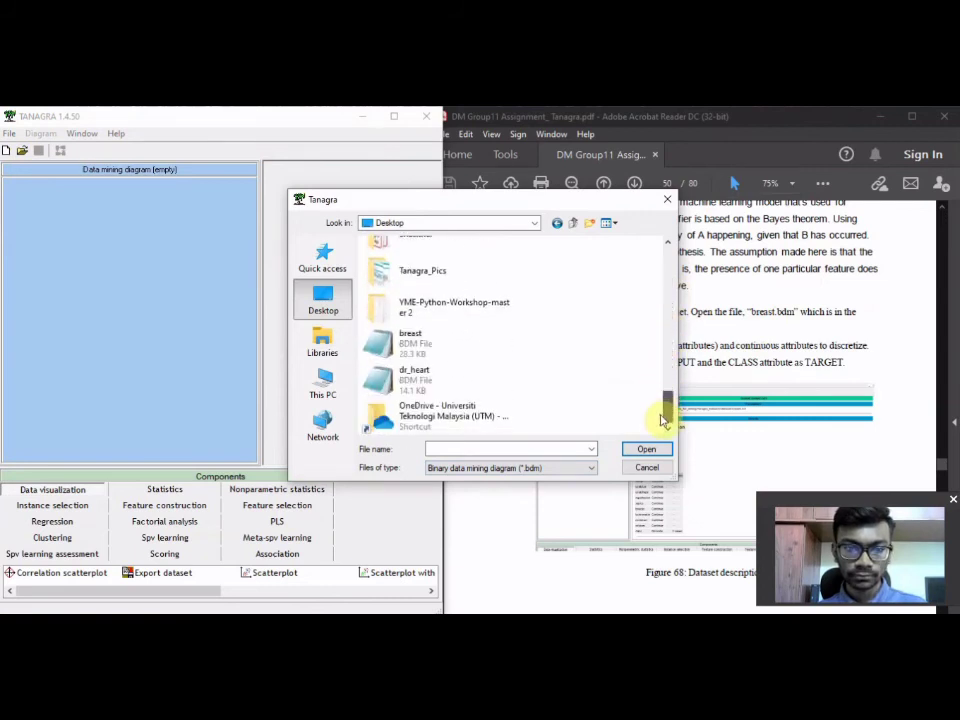
click(478, 343)
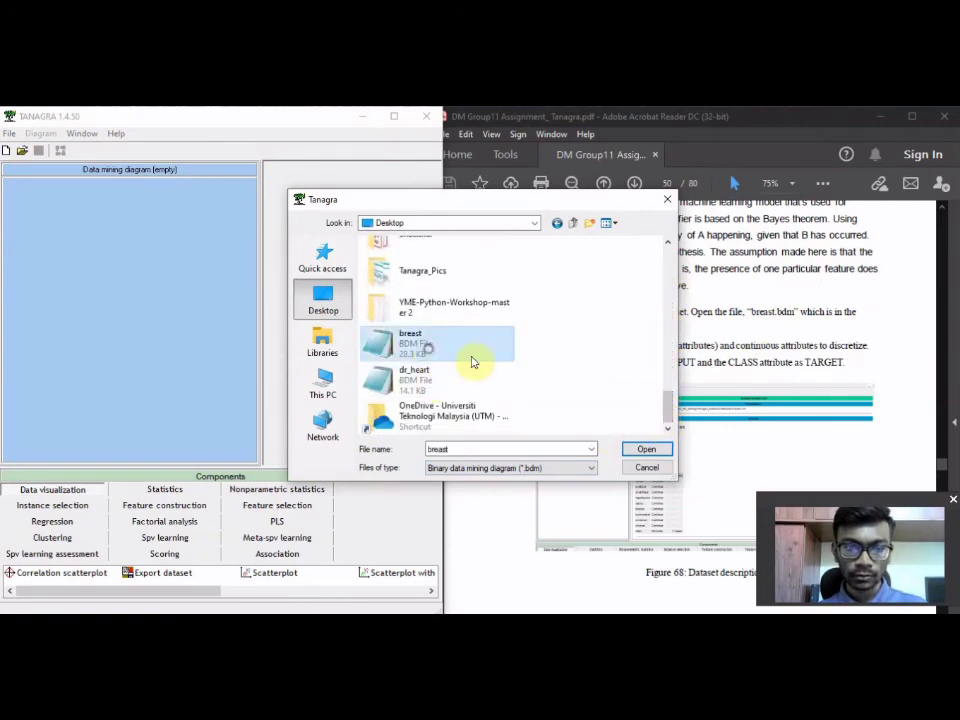
click(649, 452)
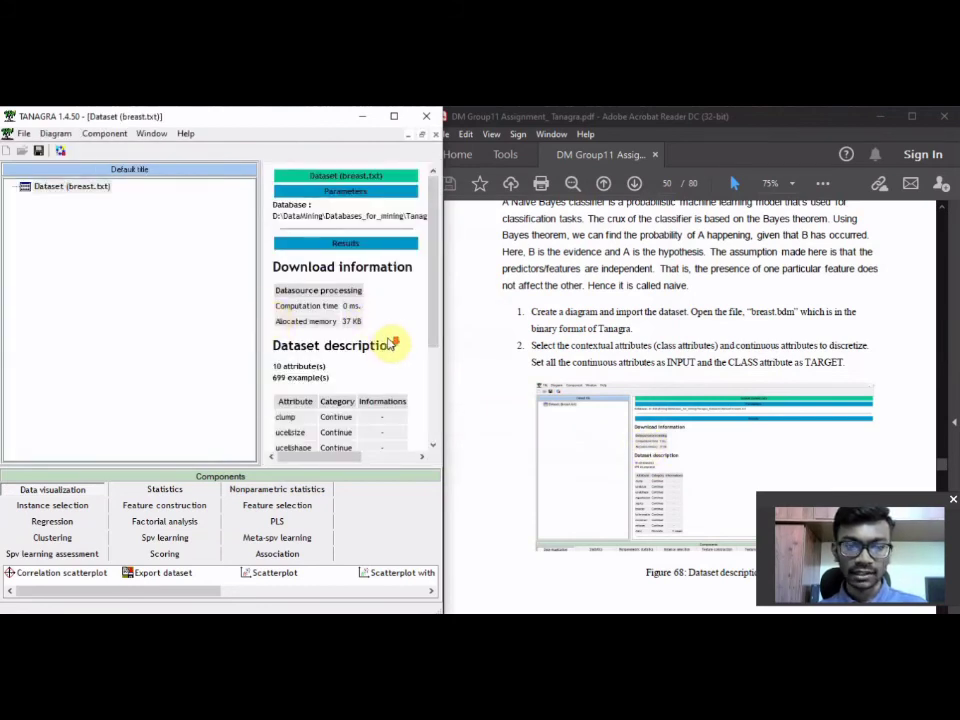
Add a Define status component beneath Dataset (breast.txt) and assign the class attribute as its target.
drag(428, 300, 429, 272)
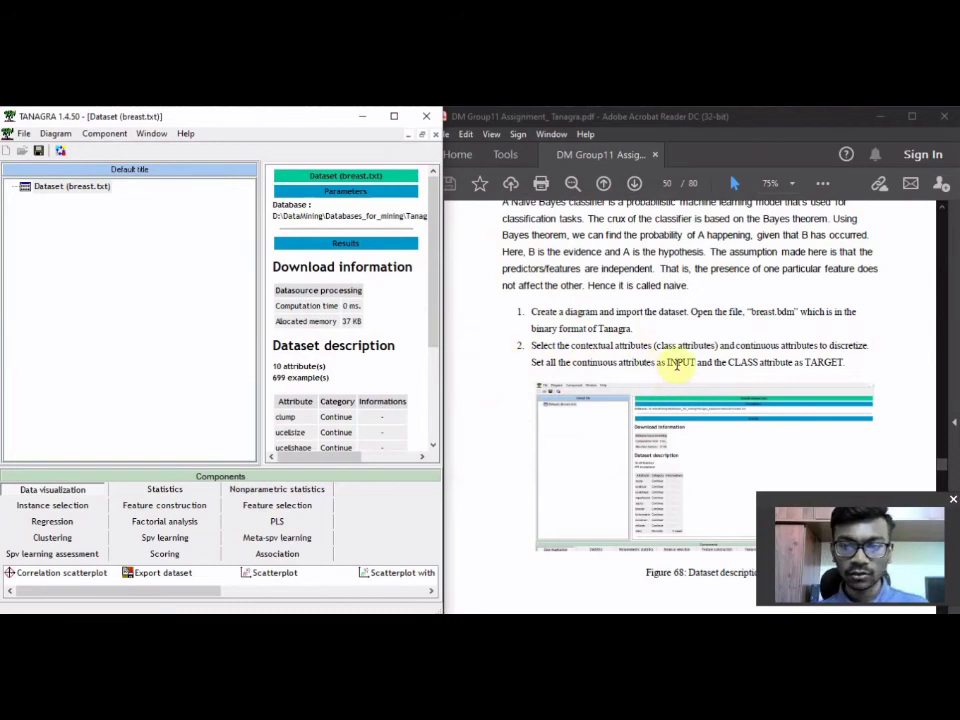
drag(667, 364, 726, 364)
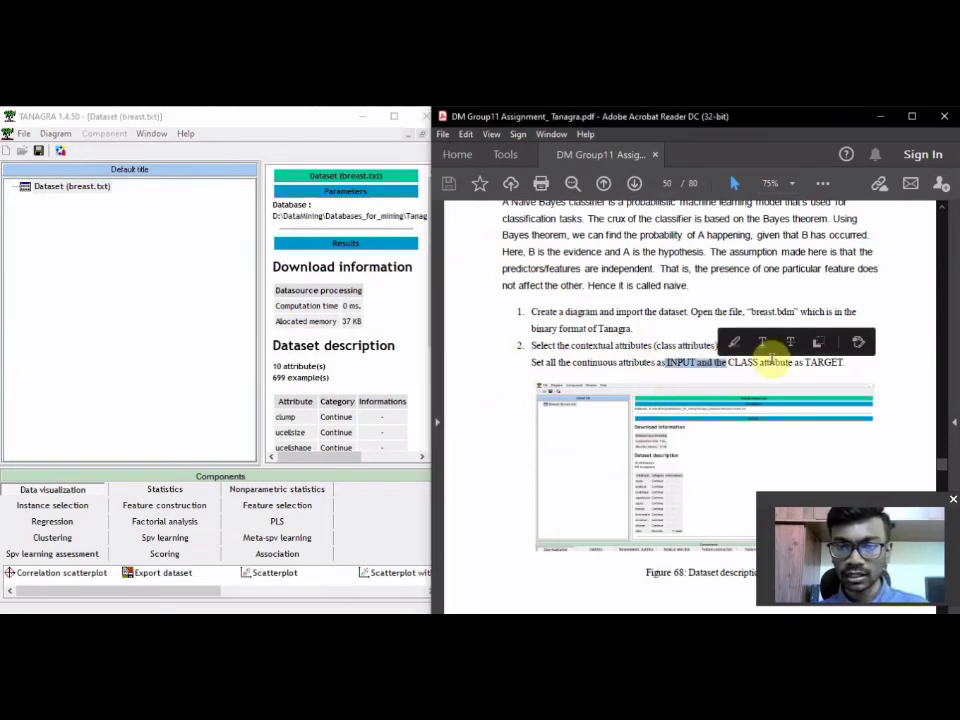
click(825, 377)
scroll(570, 358, down, 8)
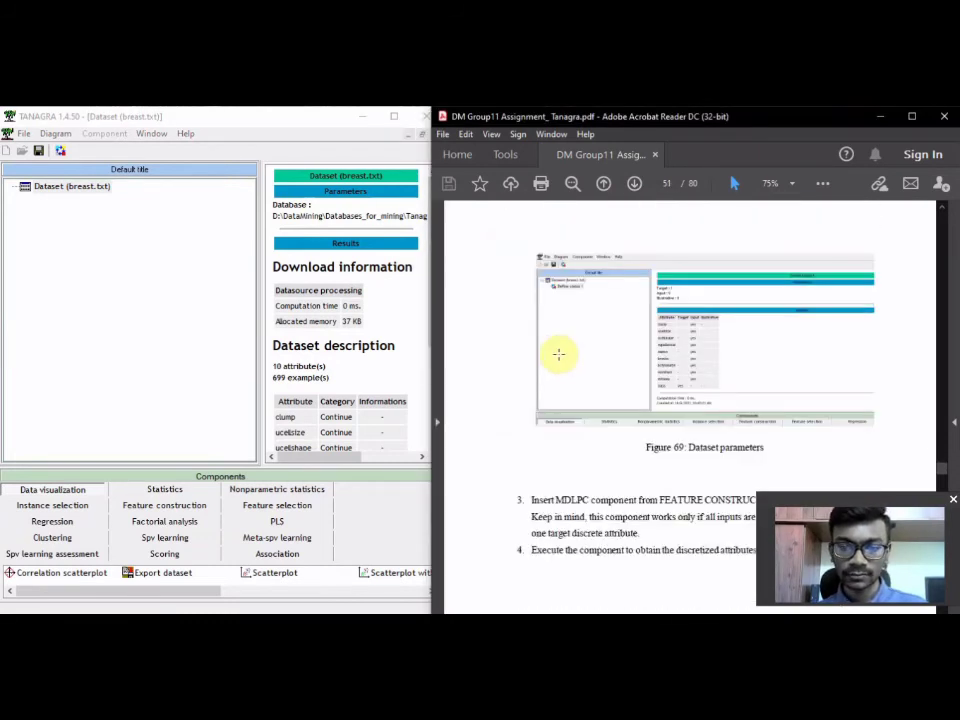
scroll(559, 345, up, 10)
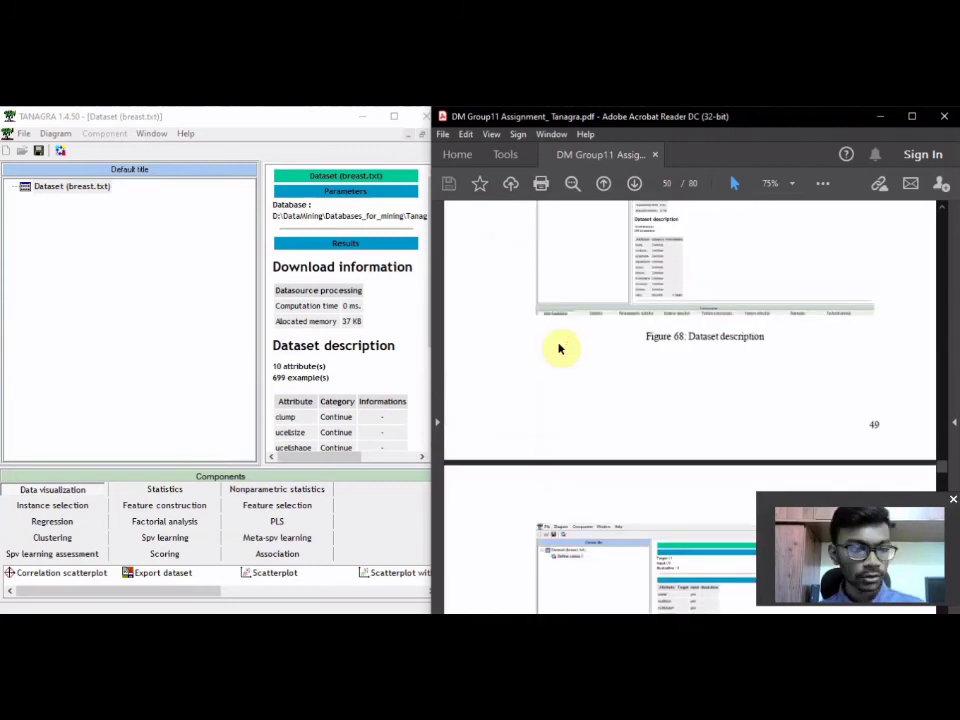
click(60, 152)
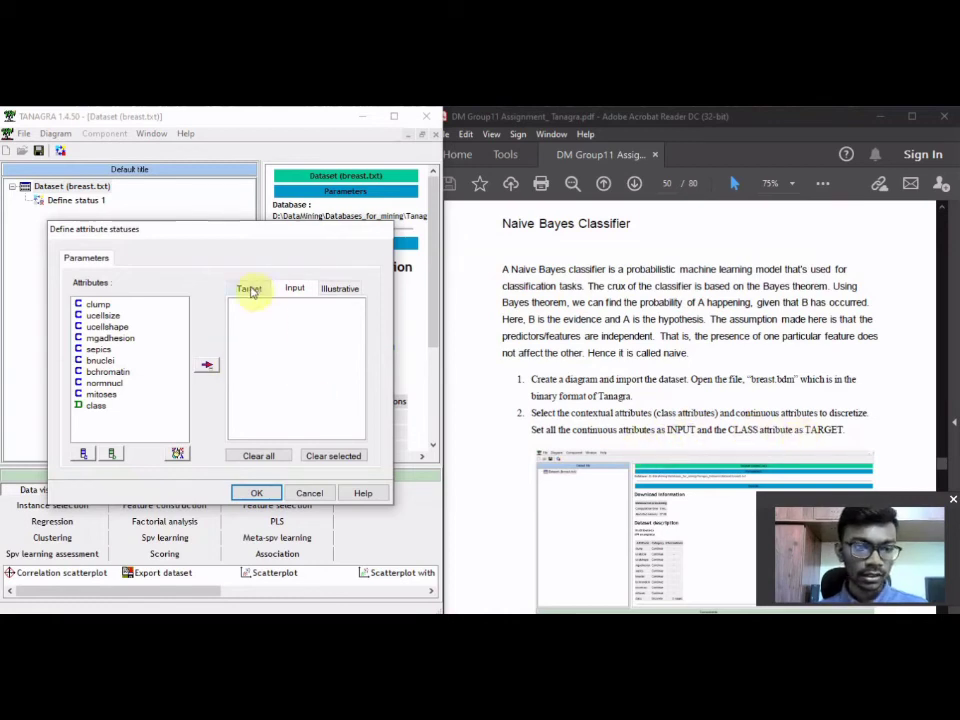
click(90, 406)
click(206, 365)
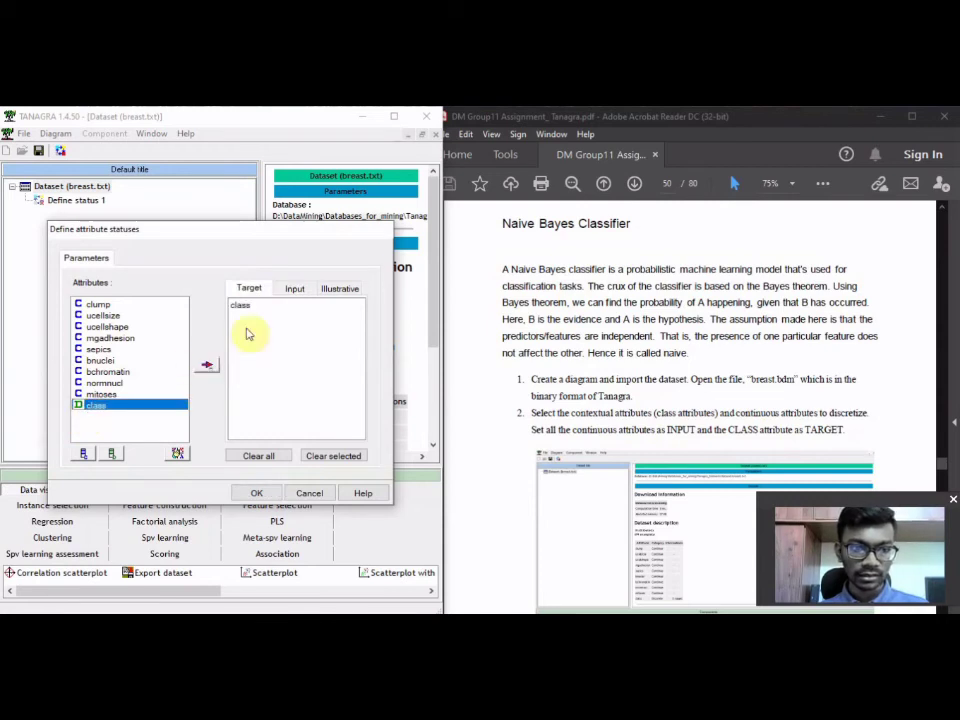
Assign the nine continuous attributes, clump through mitoses, as inputs and confirm the attribute statuses.
click(296, 292)
click(101, 394)
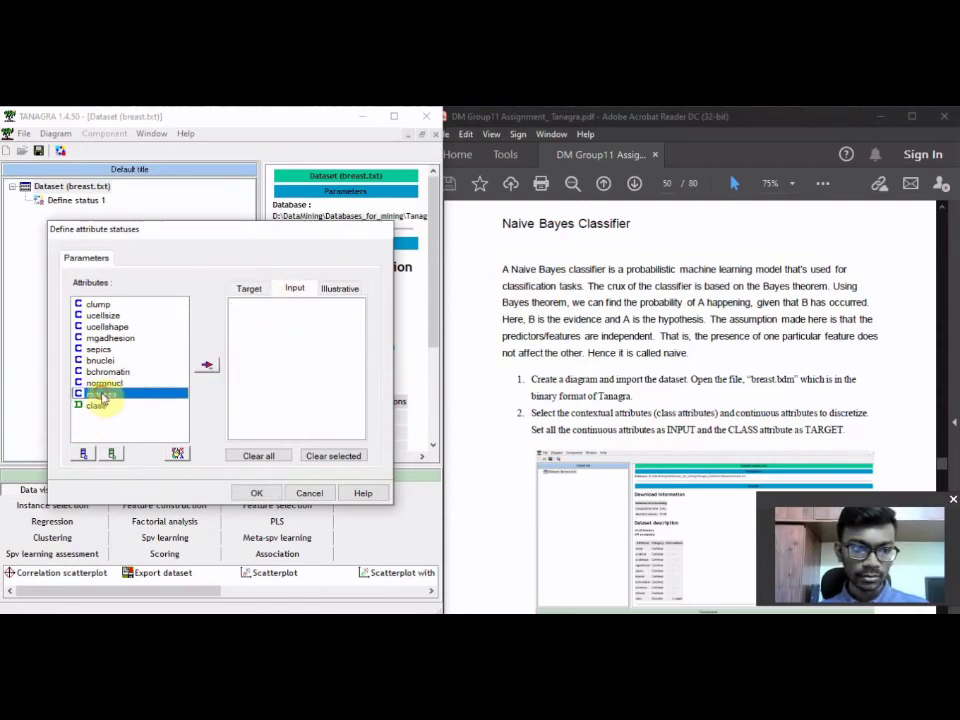
drag(110, 393, 104, 306)
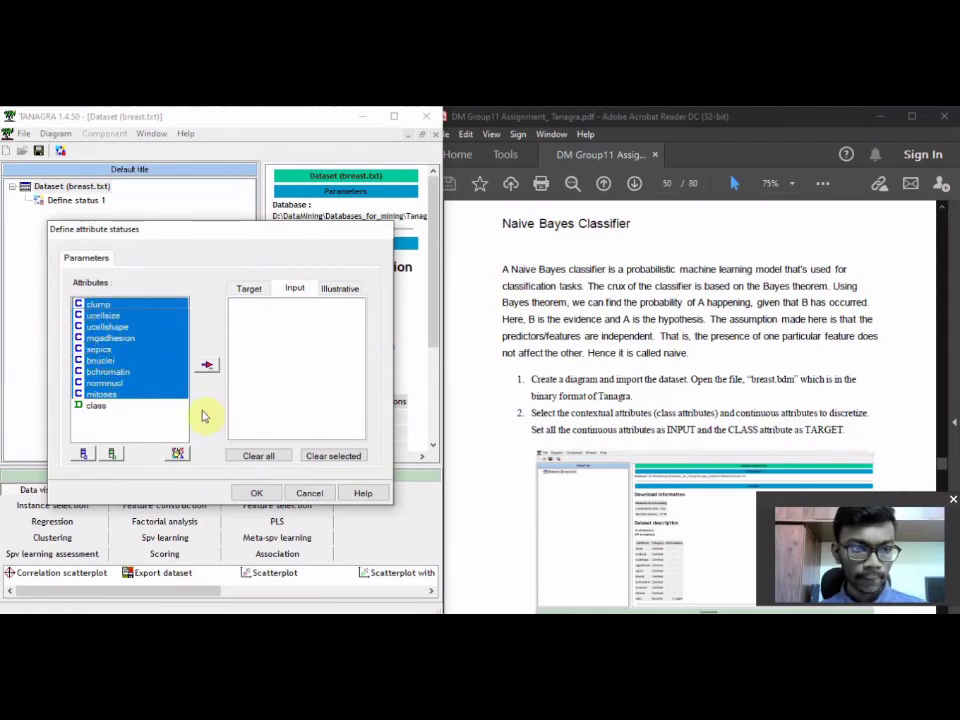
click(208, 367)
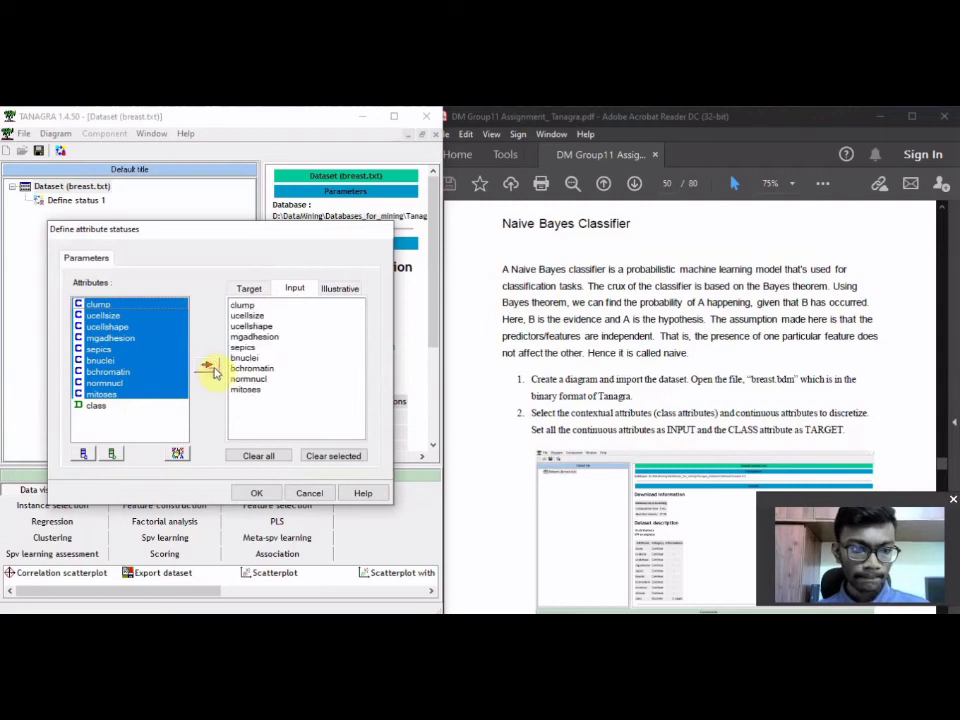
click(256, 288)
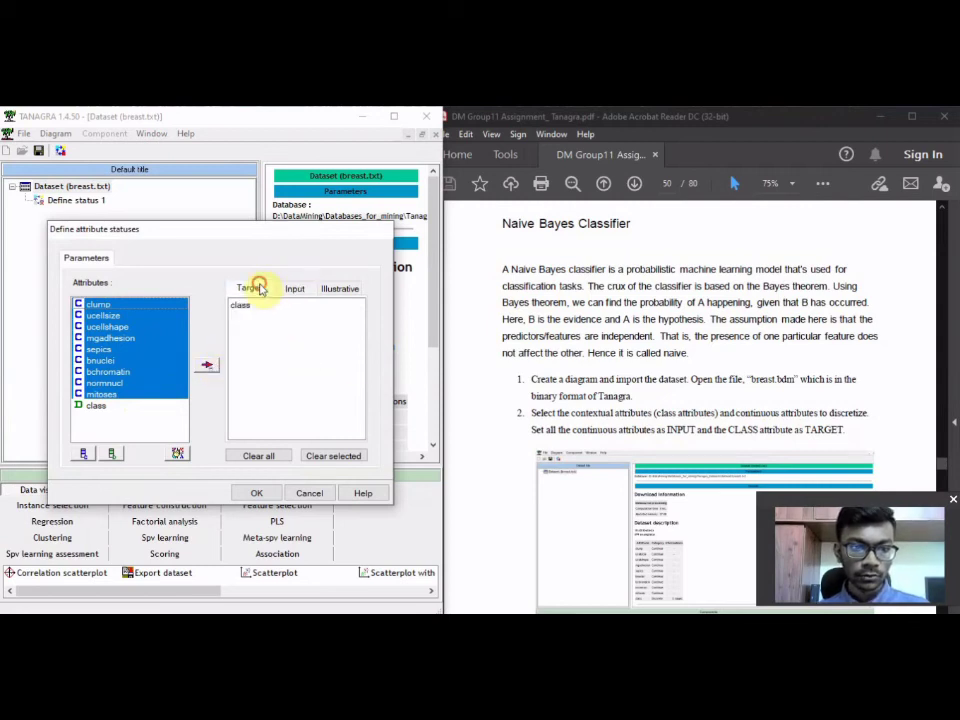
click(292, 291)
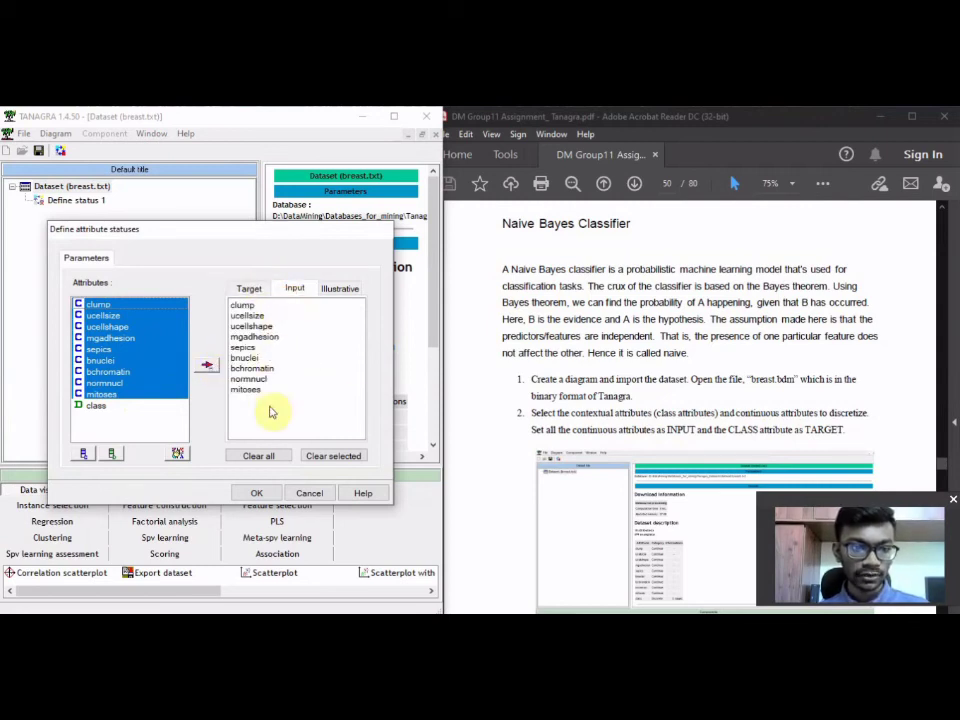
click(268, 495)
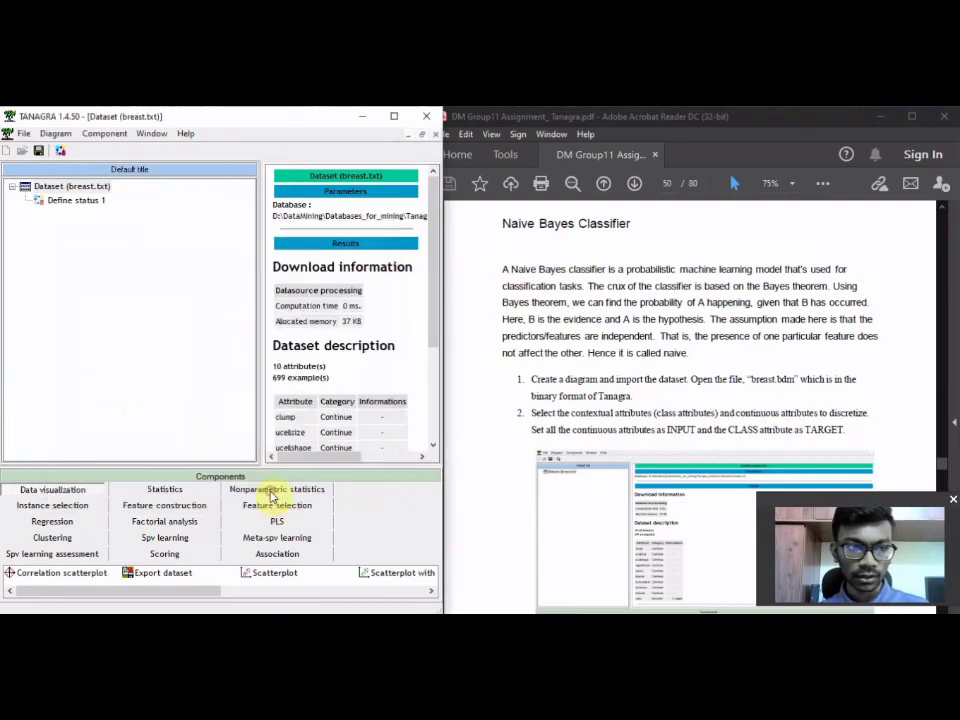
Display the Define status 1 results and check them against the guide's dataset parameters figure and MDLPC instructions.
click(96, 203)
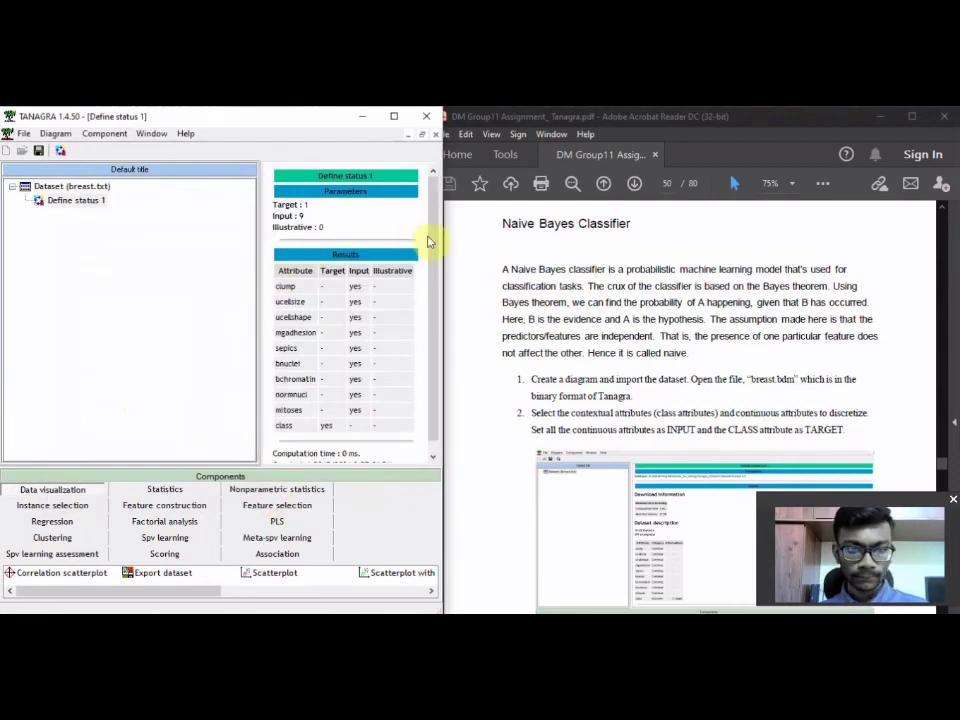
drag(430, 240, 431, 303)
scroll(518, 321, down, 12)
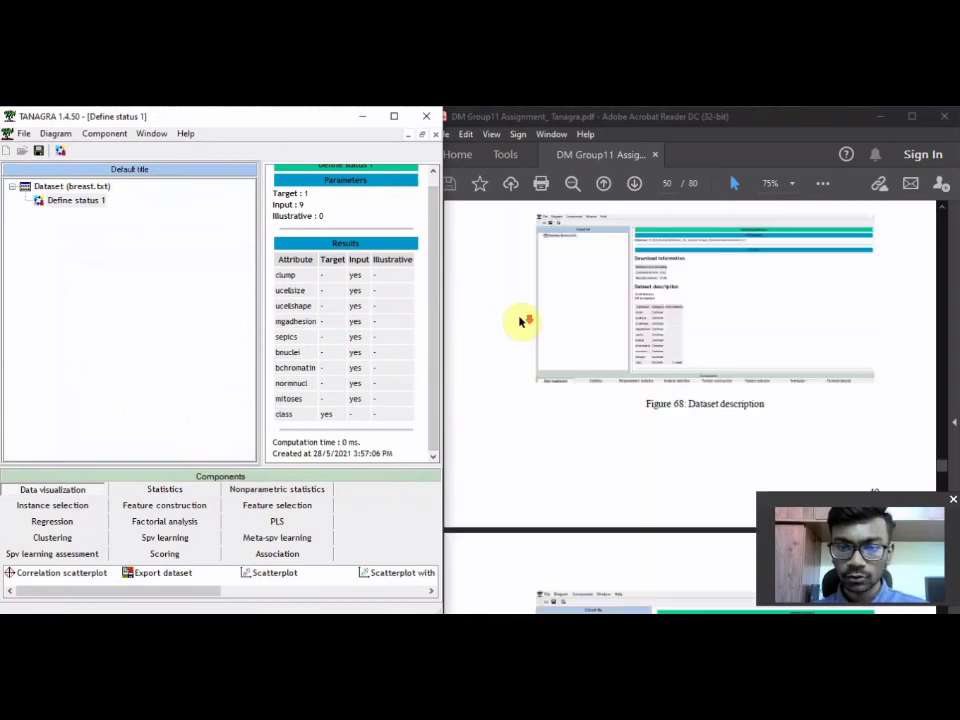
scroll(522, 341, down, 2)
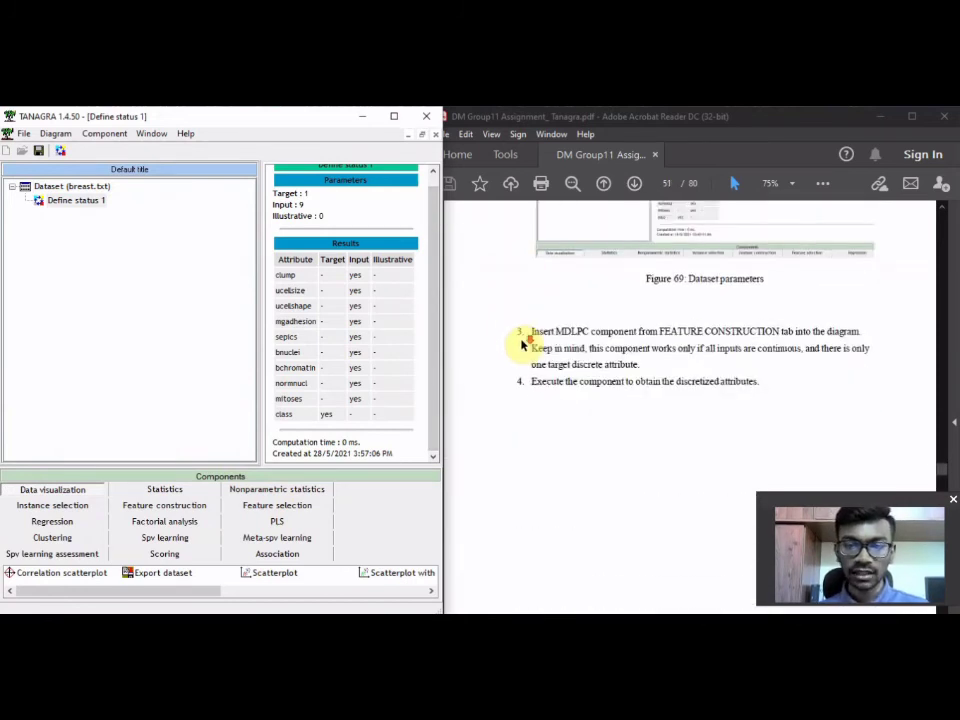
scroll(579, 326, up, 2)
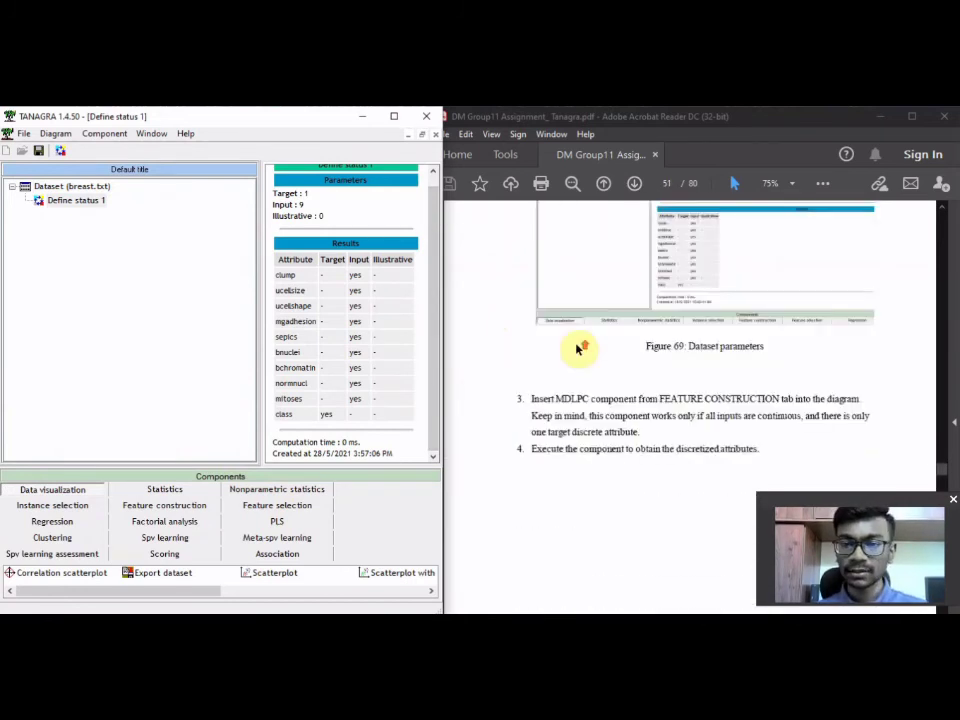
scroll(594, 357, up, 1)
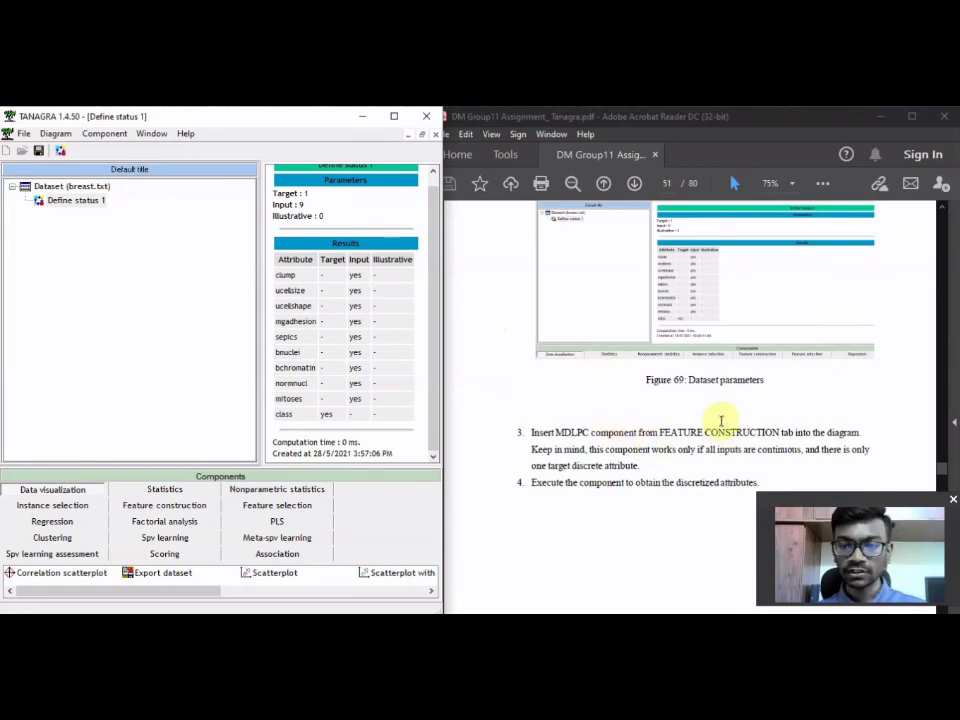
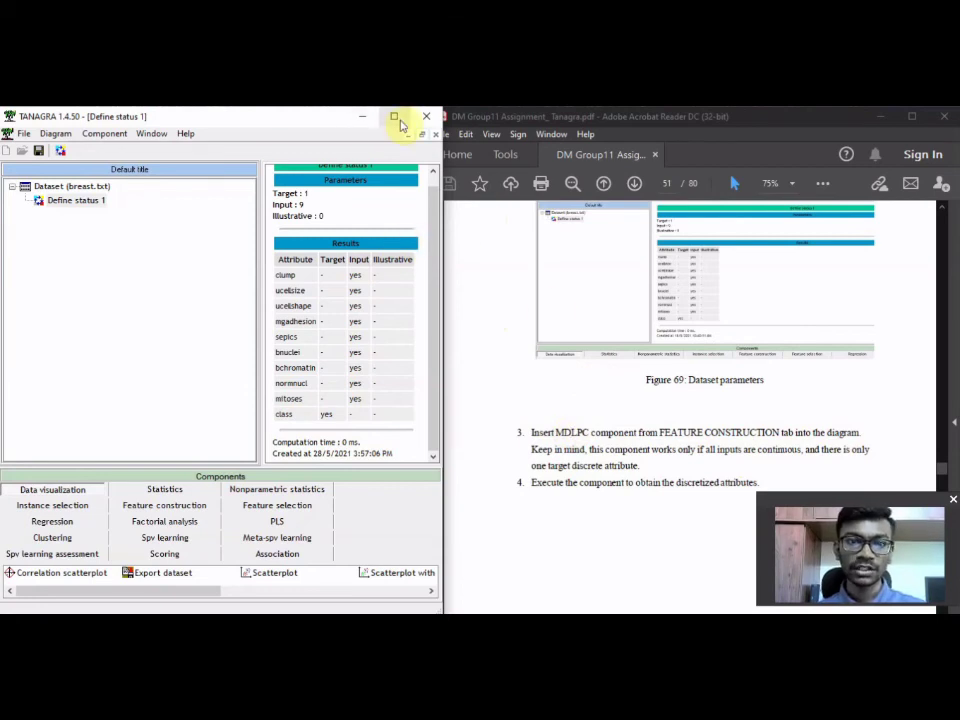
Insert an MDLPC feature construction component beneath Define status 1 in the diagram.
click(396, 118)
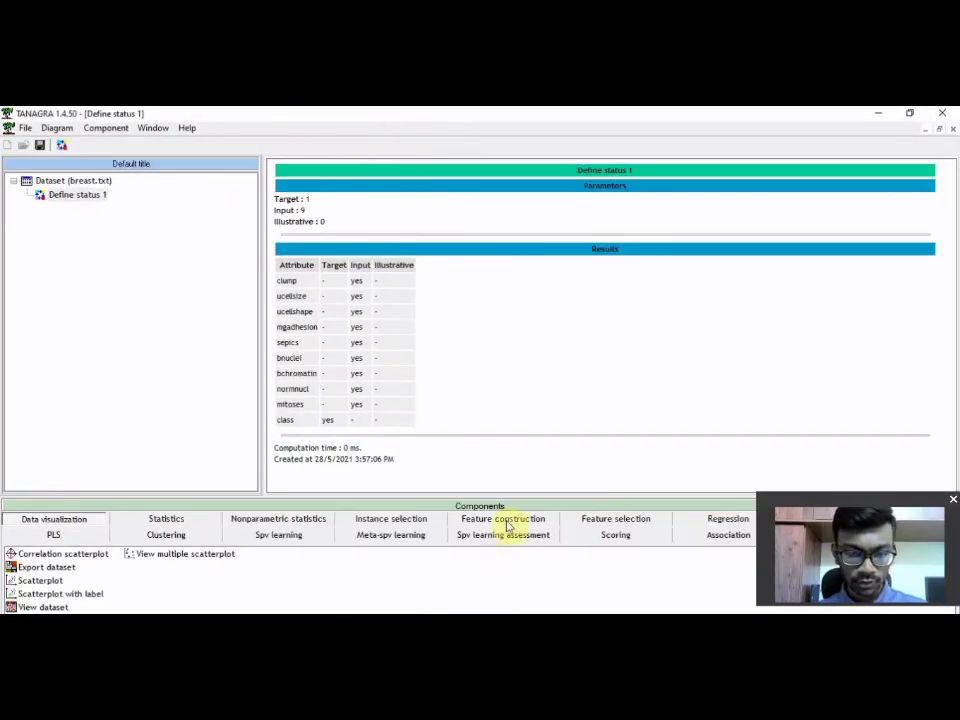
click(508, 520)
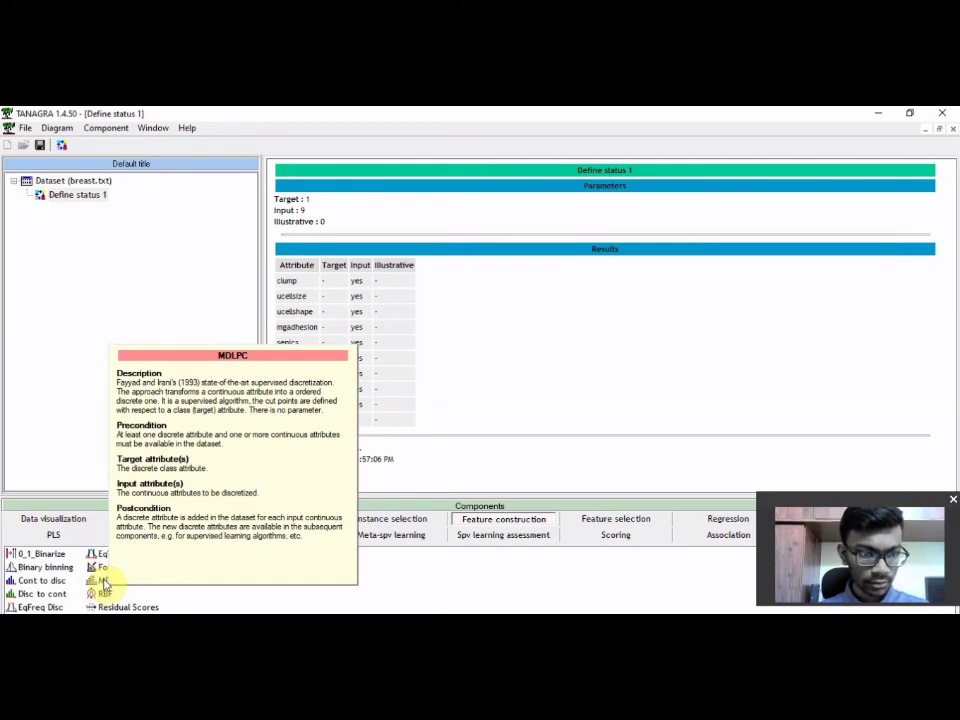
drag(104, 582, 62, 203)
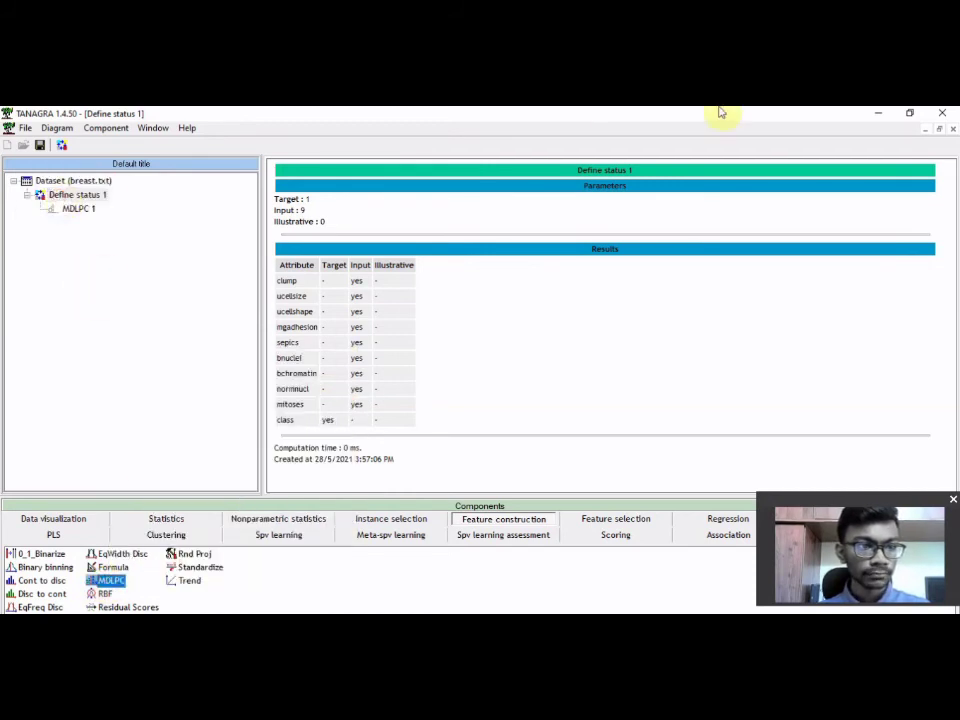
click(910, 116)
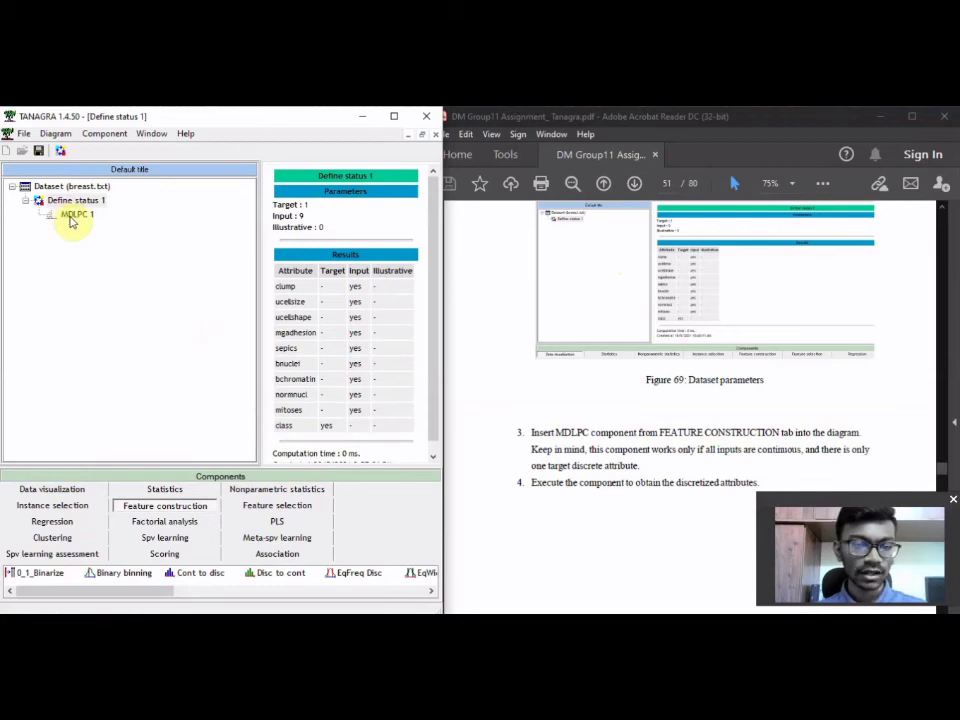
Execute MDLPC 1 and review the generated discretized attributes with their intervals and cut points.
double_click(72, 216)
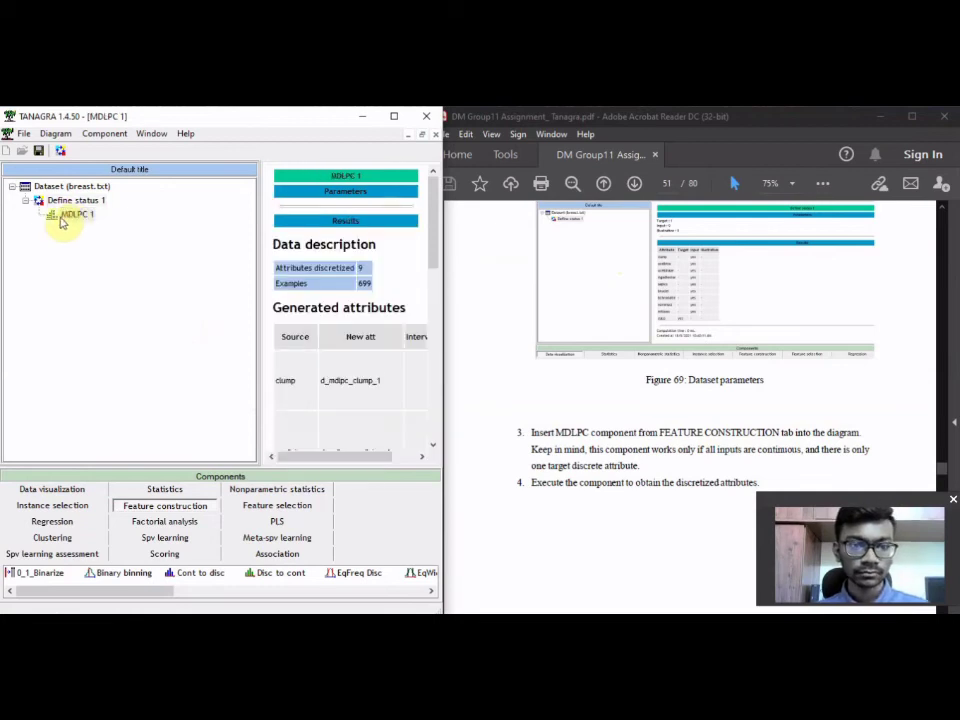
click(394, 116)
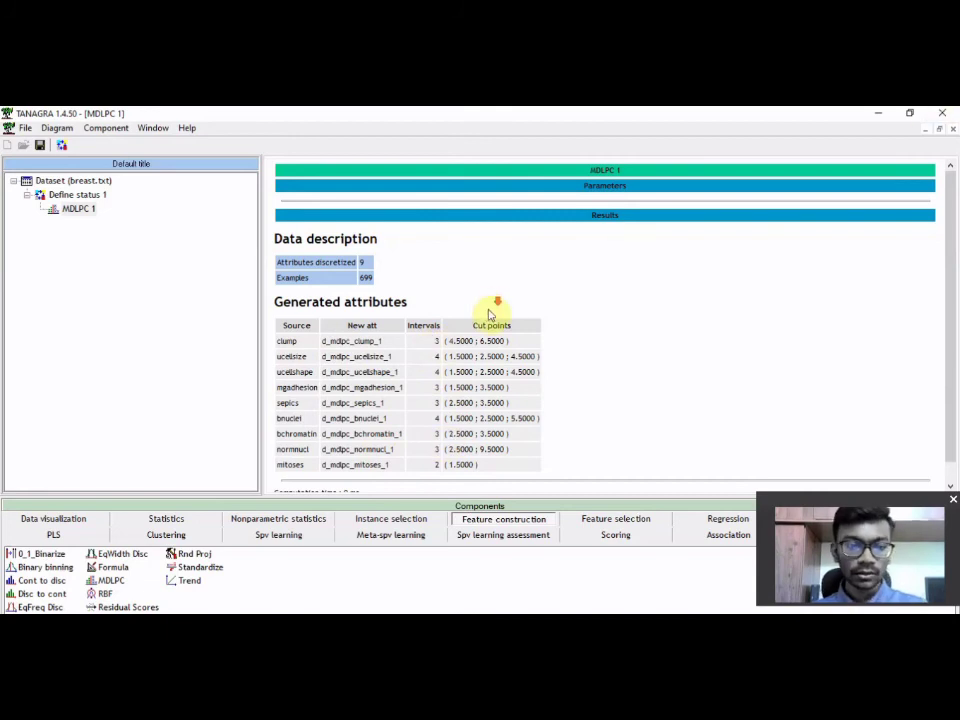
drag(955, 250, 951, 298)
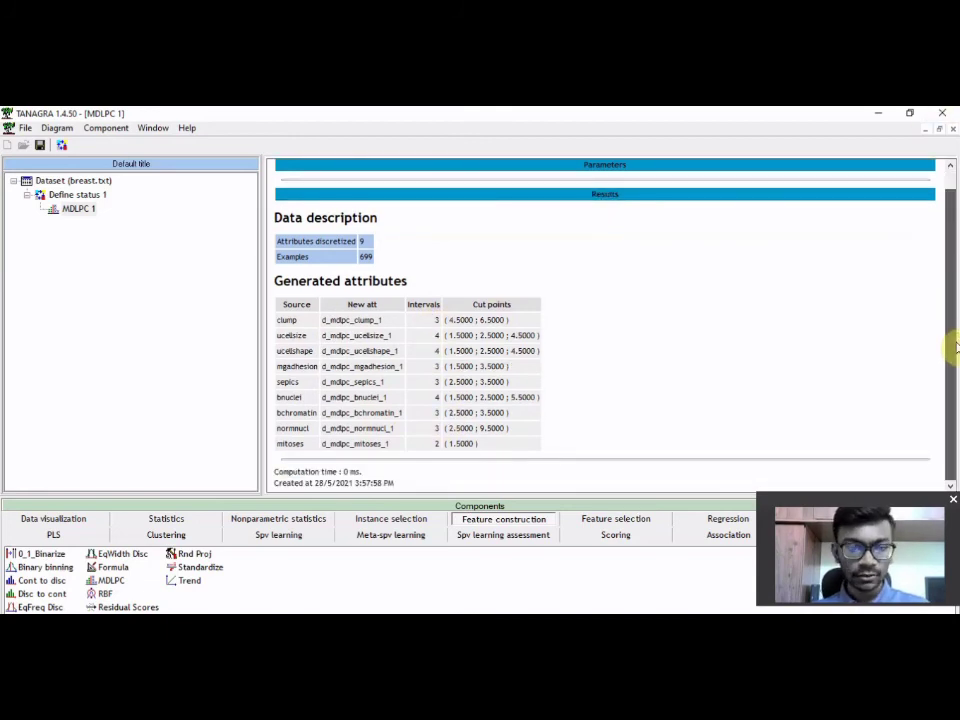
click(908, 113)
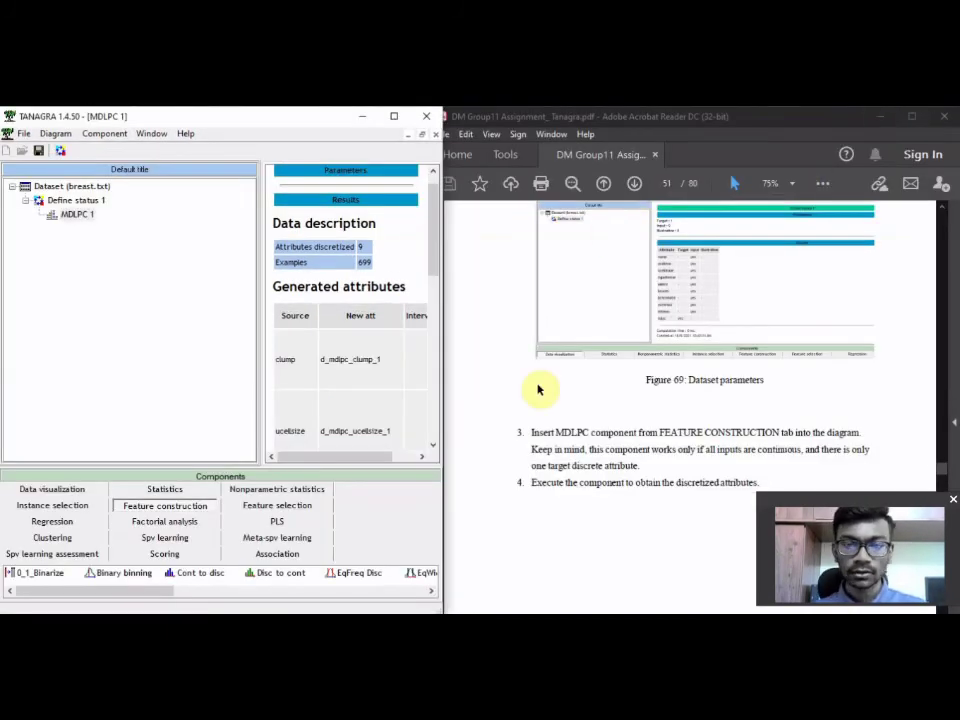
Following the guide's step 5, add a Define status component beneath MDLPC 1 and assign class as its target.
scroll(594, 405, down, 10)
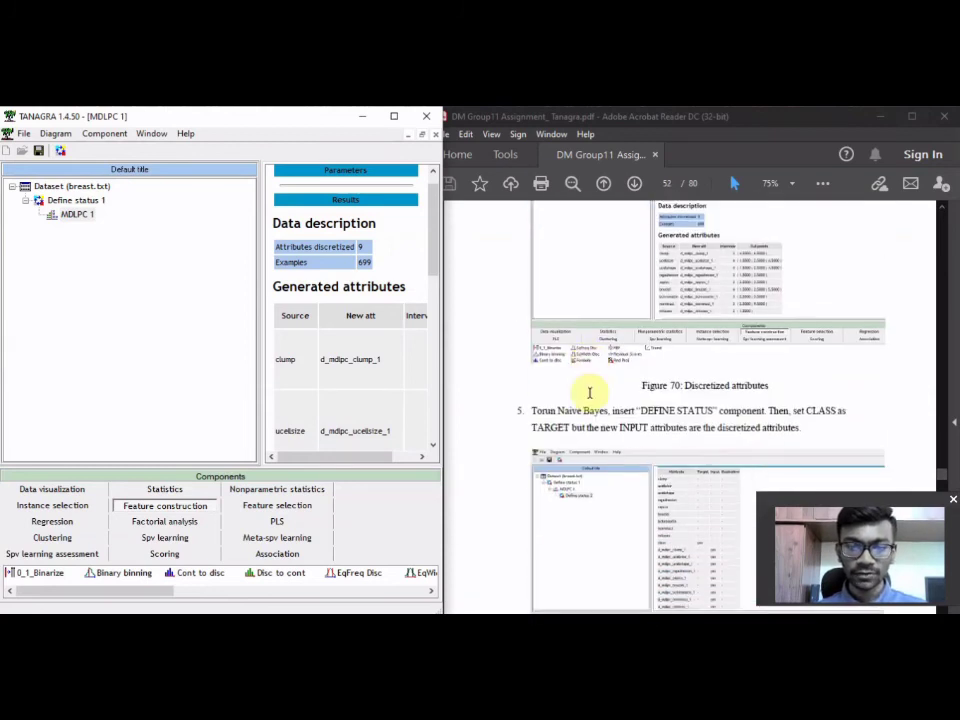
scroll(597, 398, down, 3)
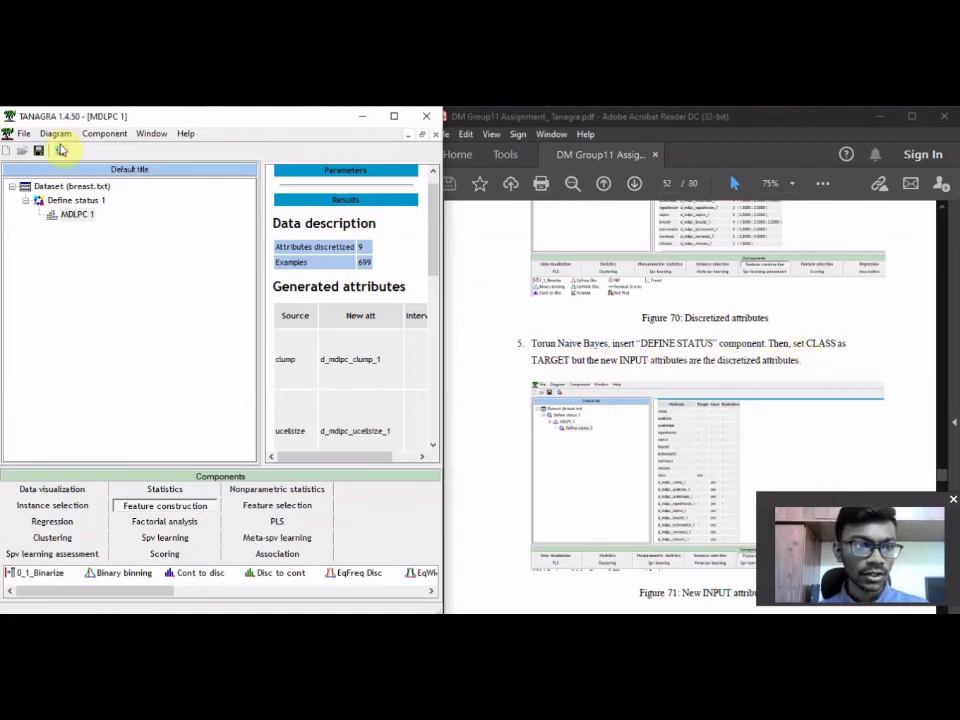
click(62, 153)
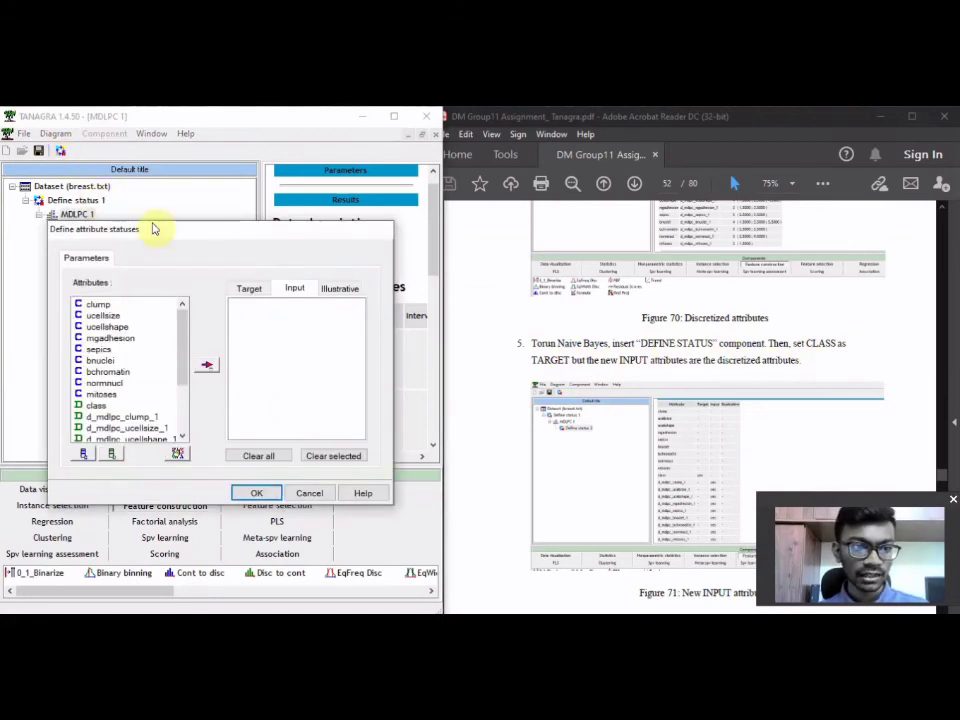
drag(183, 345, 189, 407)
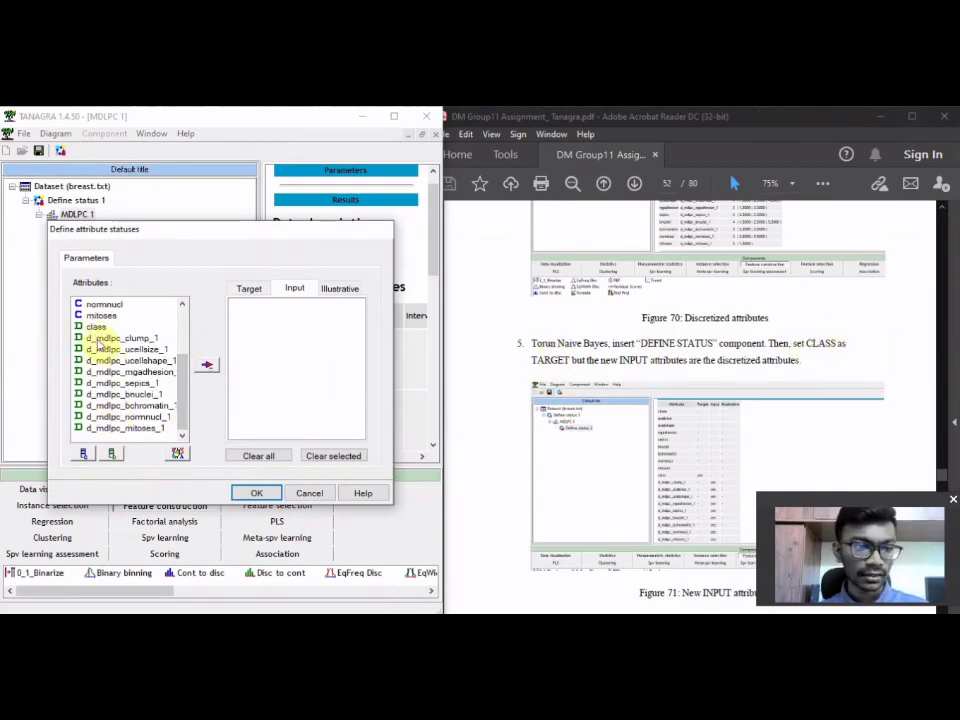
click(250, 289)
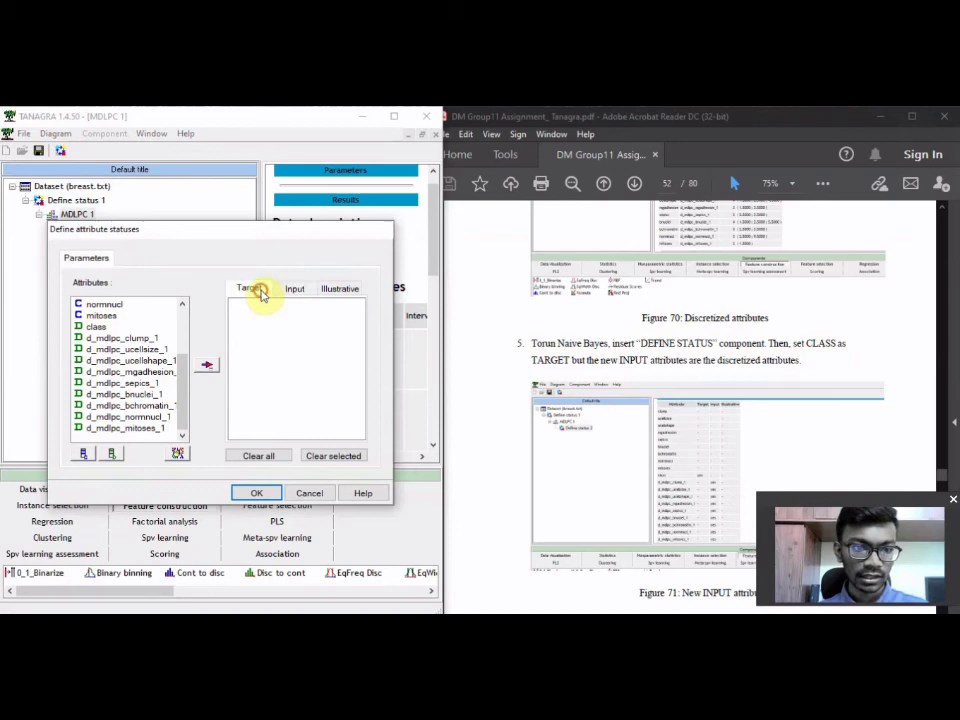
click(97, 327)
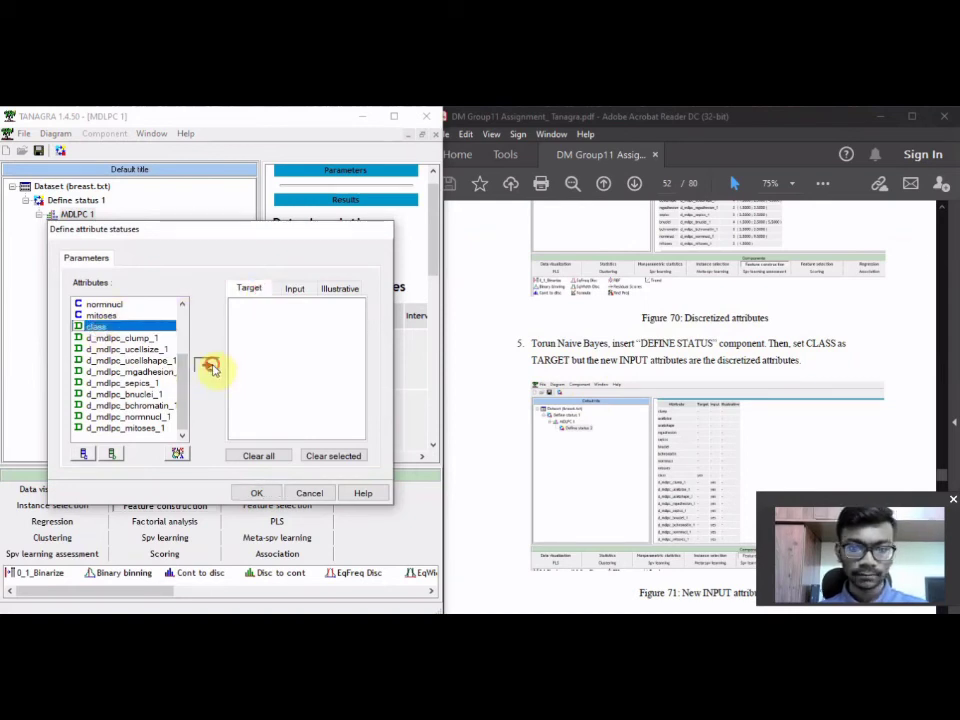
Assign the nine discretized attributes, d_mdlpc_clump_1 through d_mdlpc_mitoses_1, as inputs and confirm the attribute statuses.
click(292, 290)
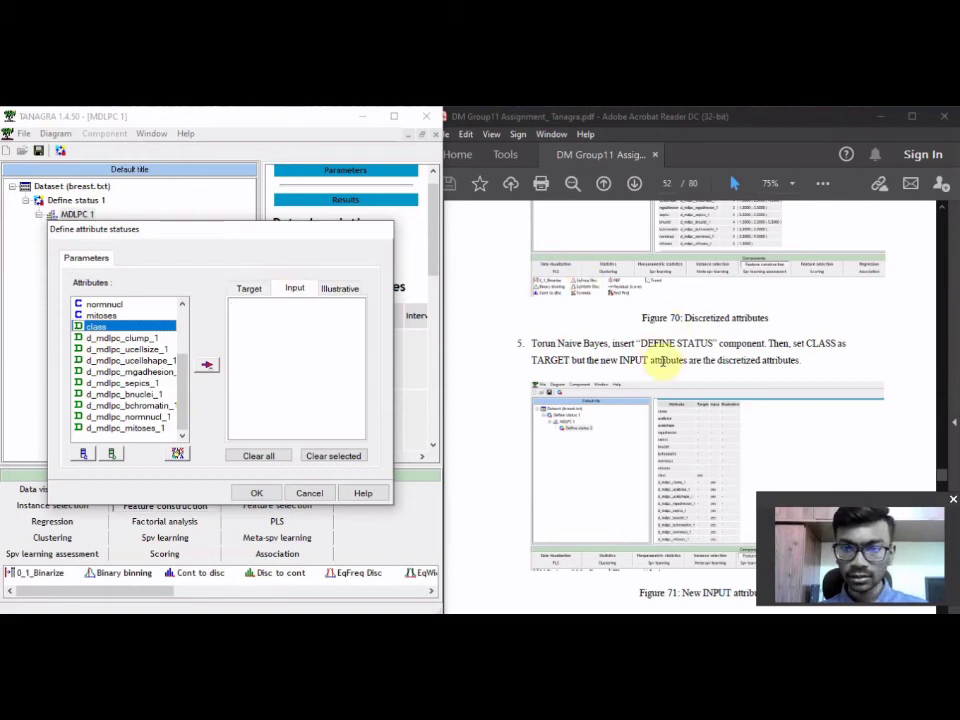
drag(598, 360, 800, 361)
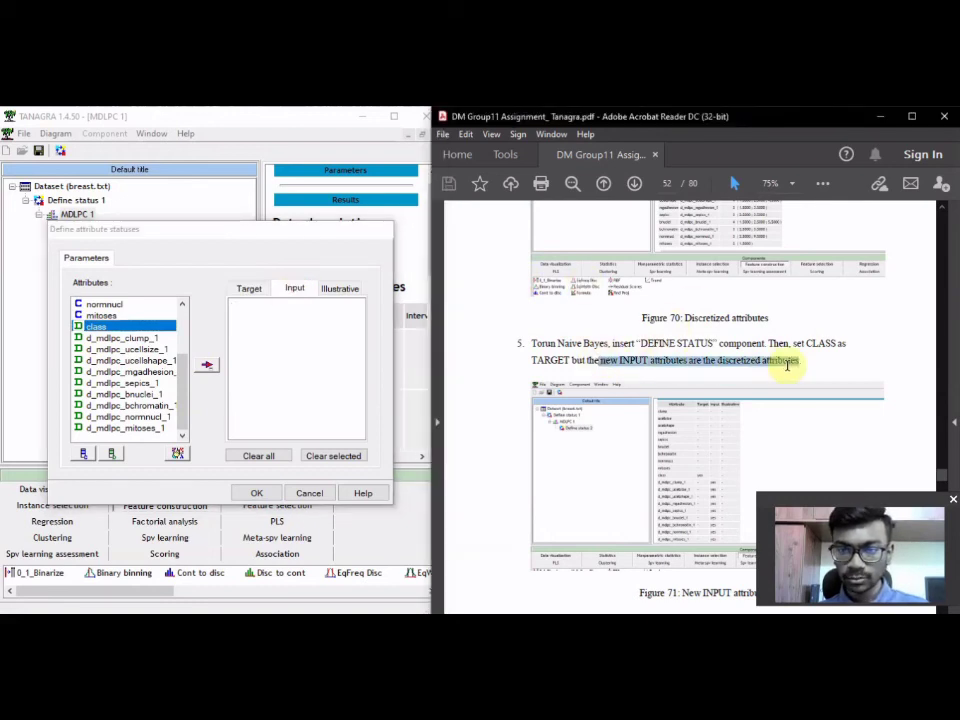
click(801, 364)
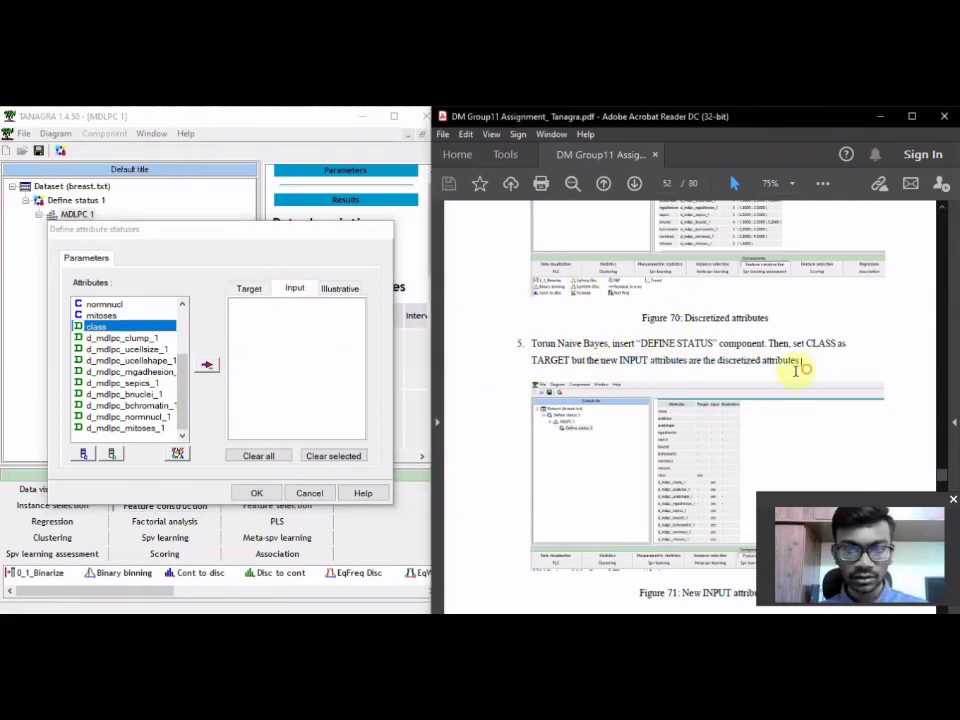
click(123, 340)
drag(124, 339, 122, 435)
scroll(110, 385, up, 3)
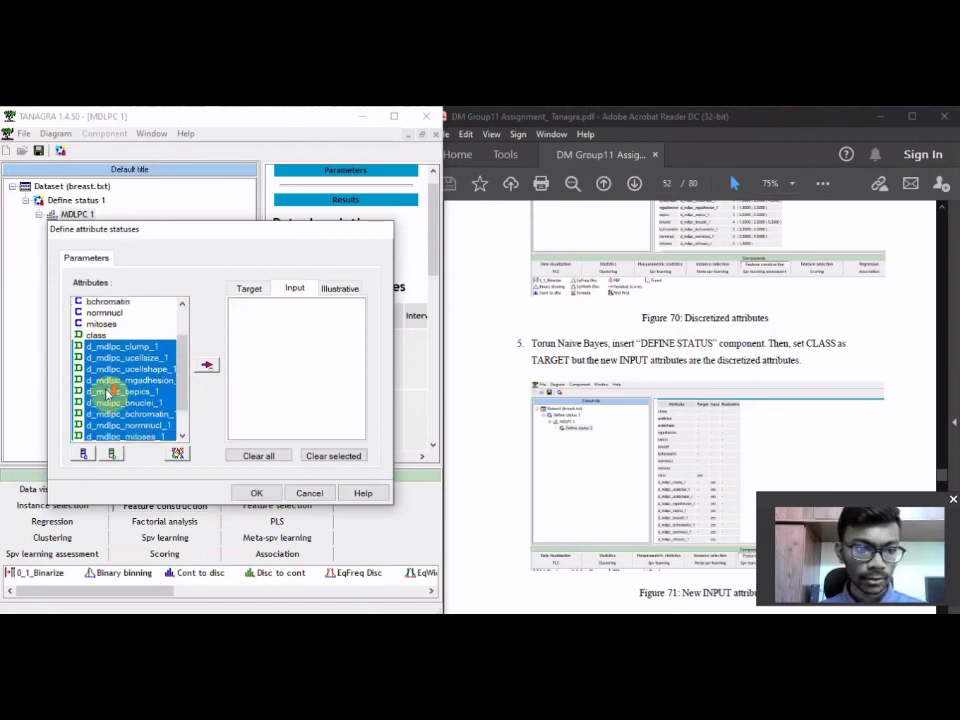
scroll(113, 385, down, 1)
scroll(114, 385, down, 2)
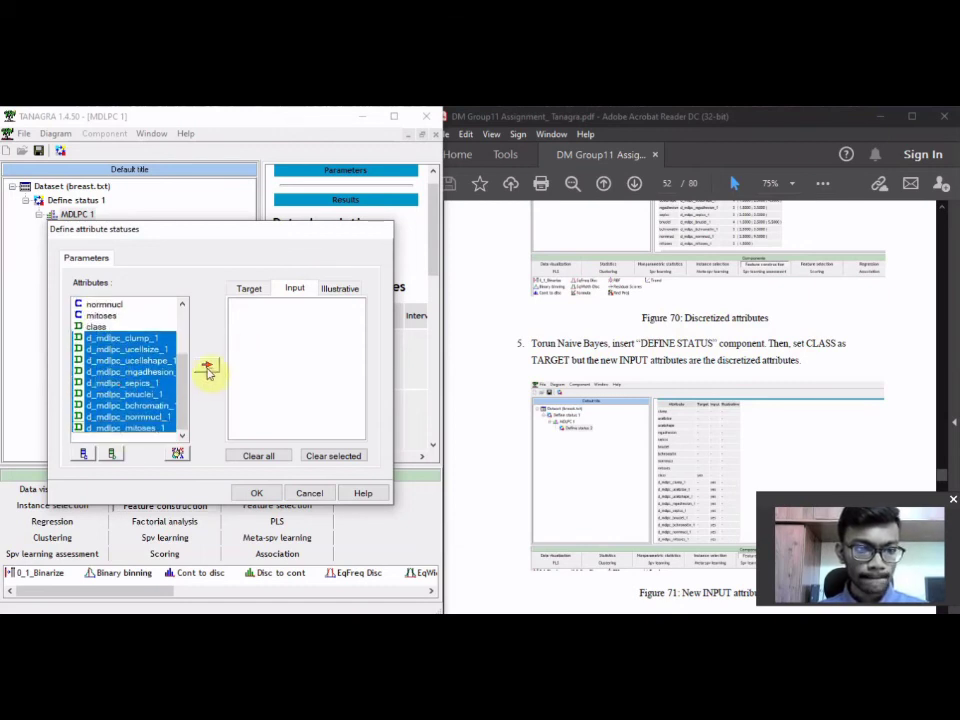
click(207, 365)
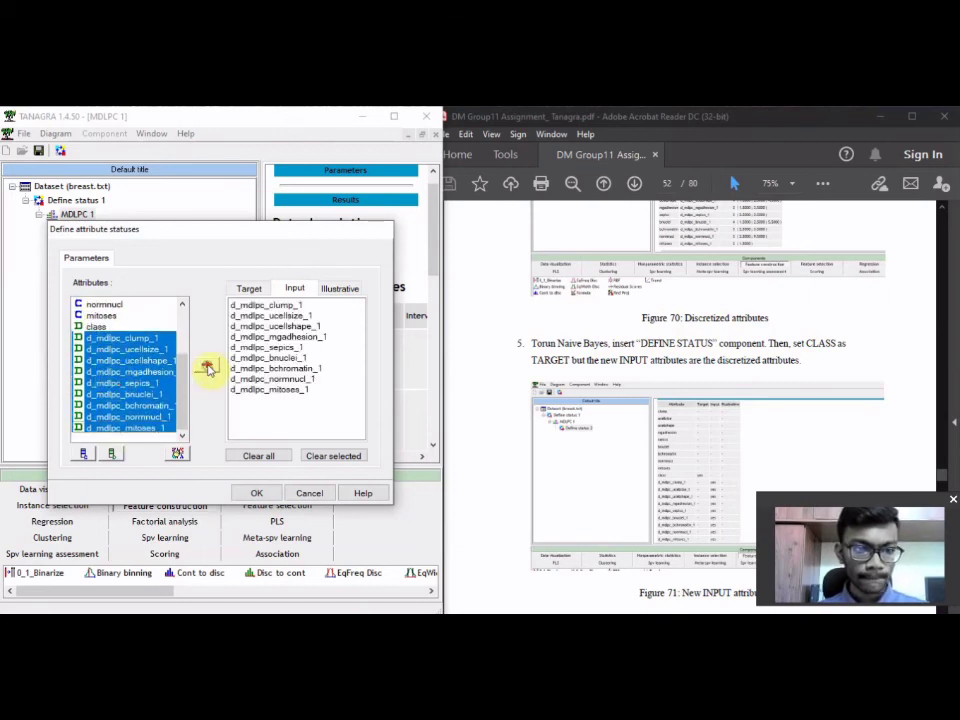
click(256, 494)
Display the Define status 2 results and read the guide's step 6 on defining the Naive Bayes learning procedure.
double_click(101, 228)
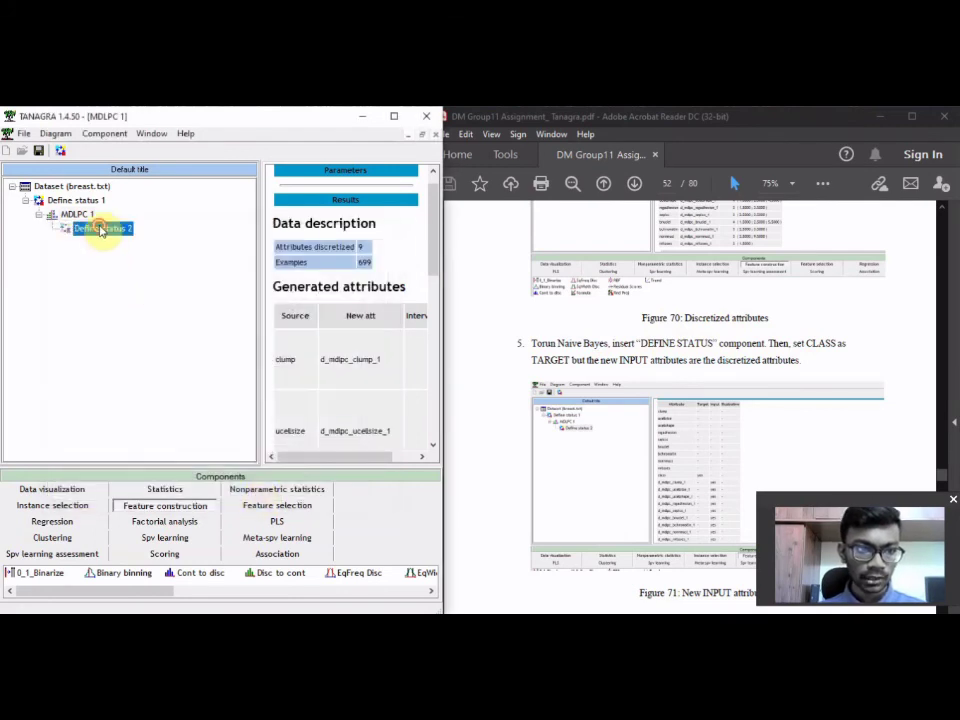
drag(424, 268, 424, 370)
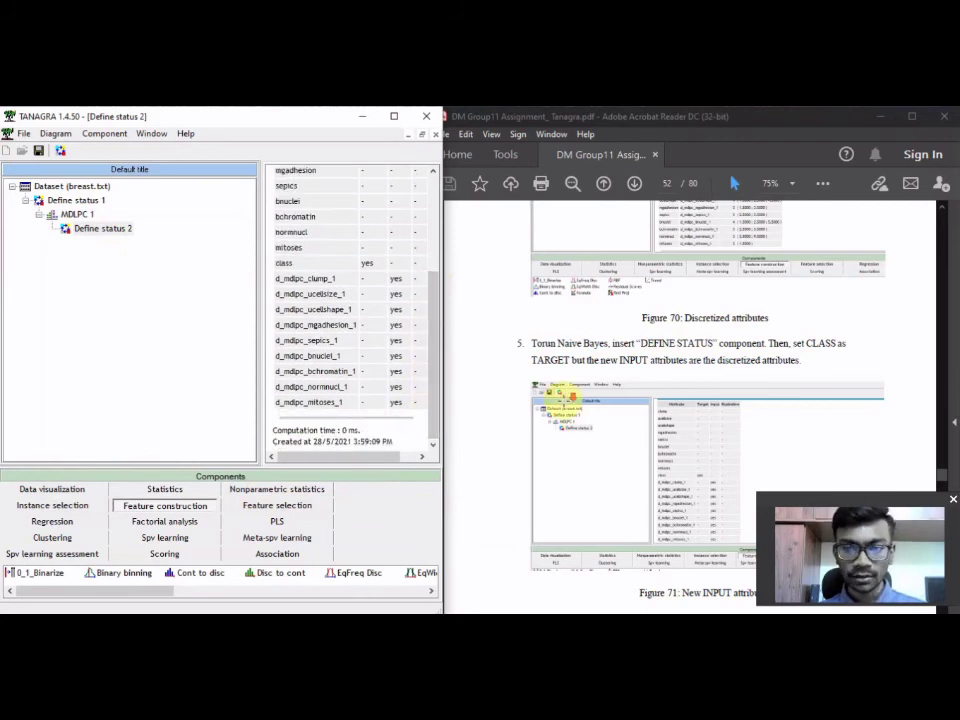
scroll(553, 398, down, 4)
scroll(575, 392, down, 4)
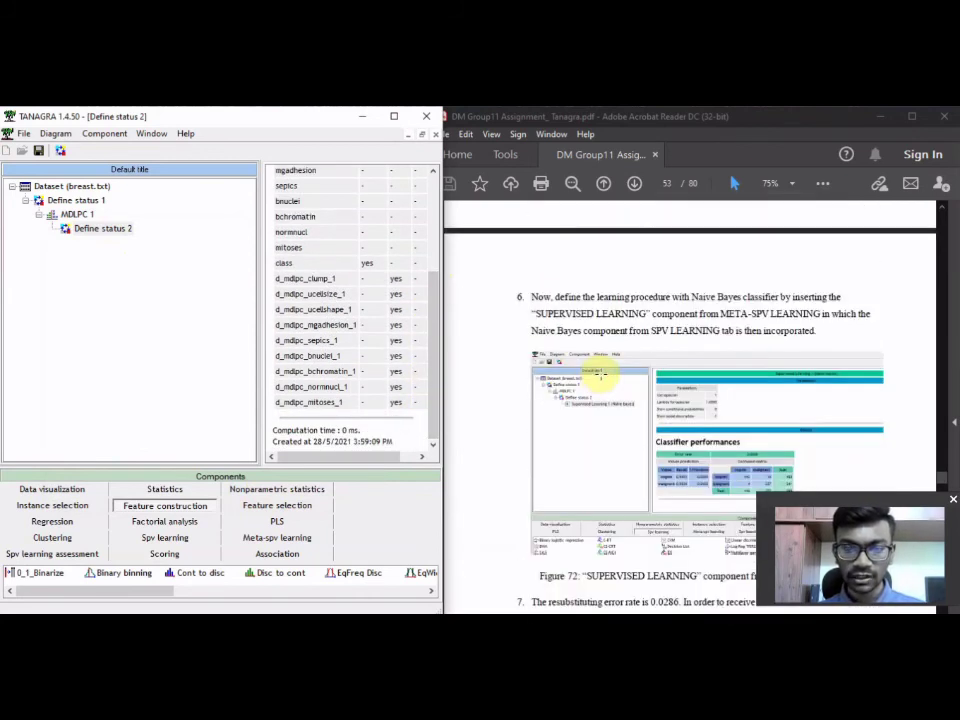
scroll(596, 376, down, 1)
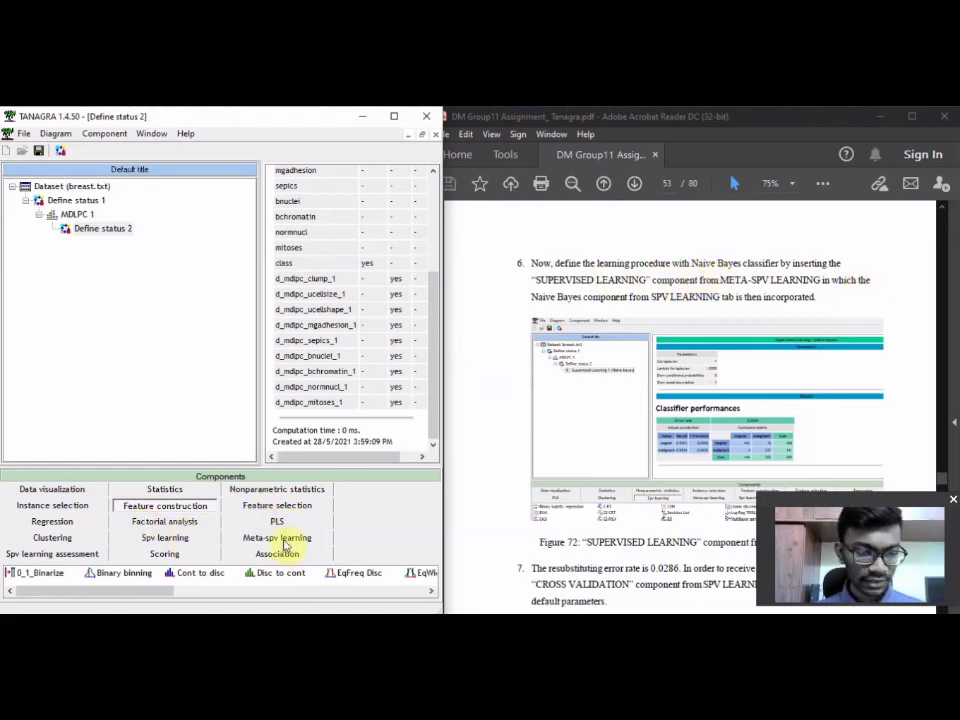
Insert a Supervised Learning meta-learning component beneath Define status 2 in the diagram.
click(285, 540)
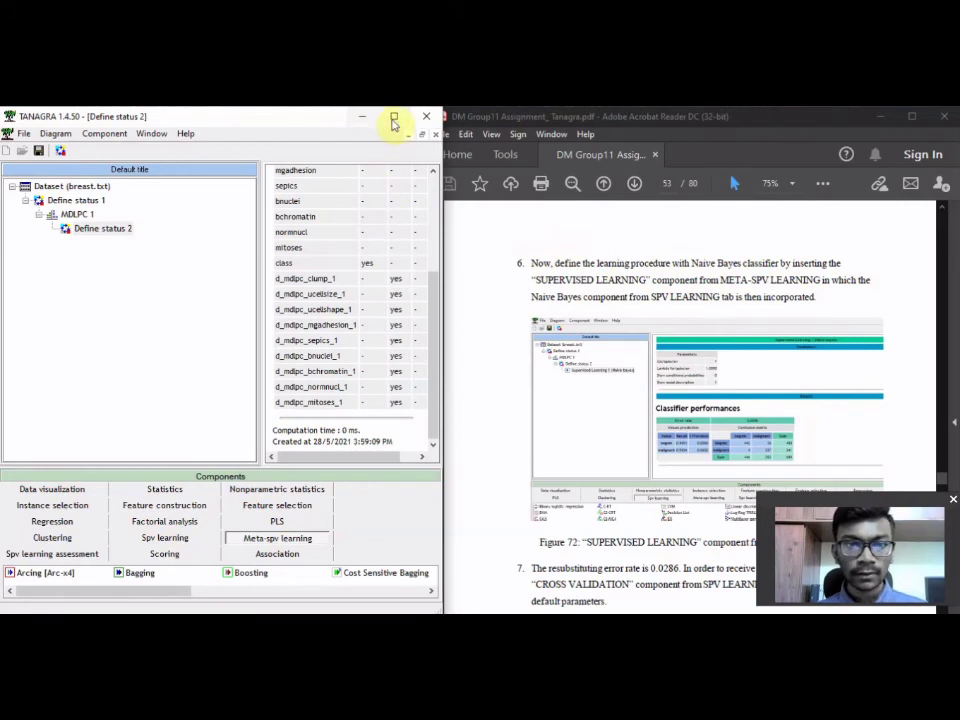
click(394, 116)
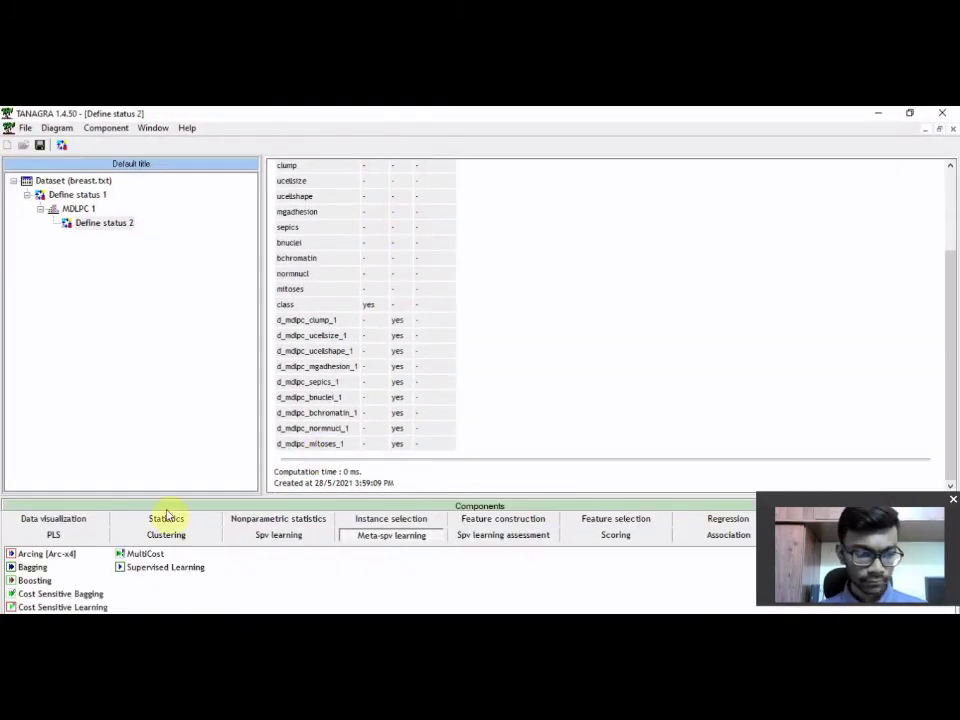
click(163, 567)
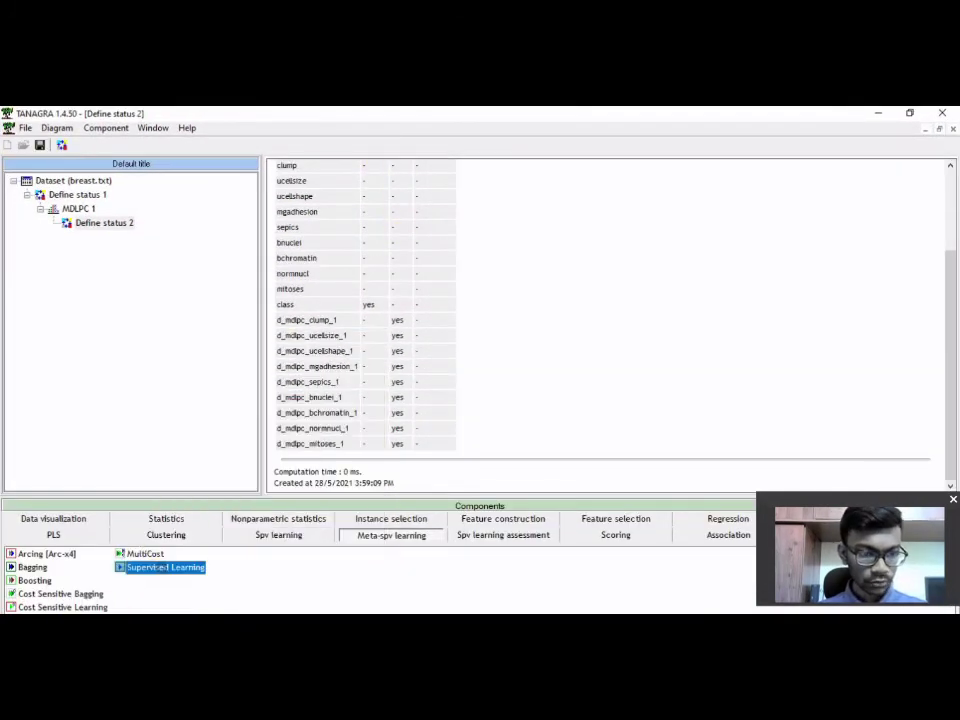
drag(163, 567, 100, 222)
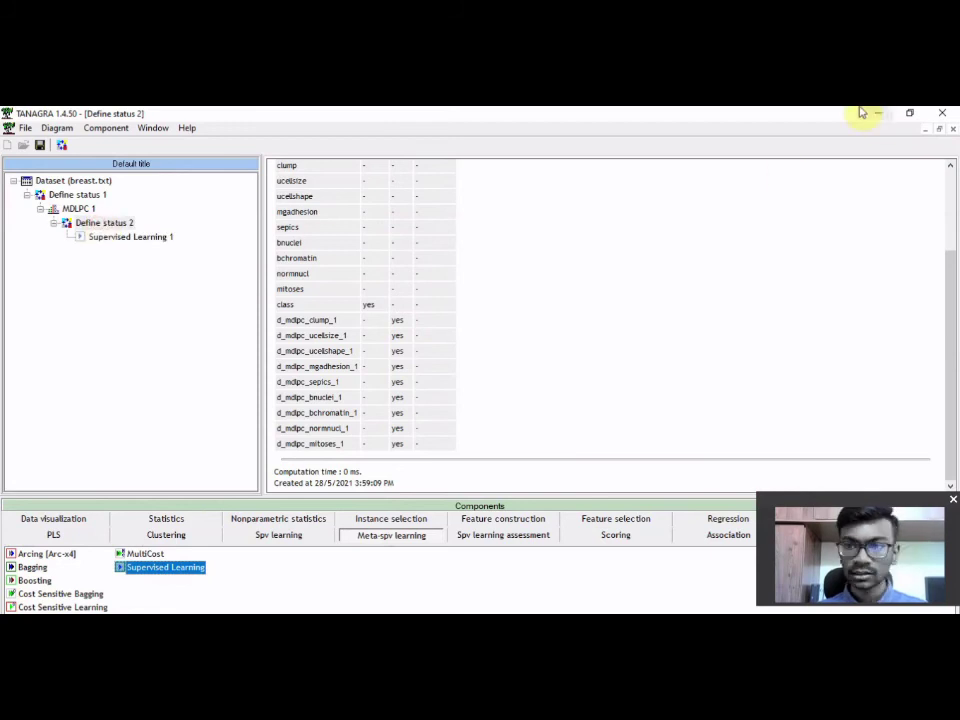
click(909, 113)
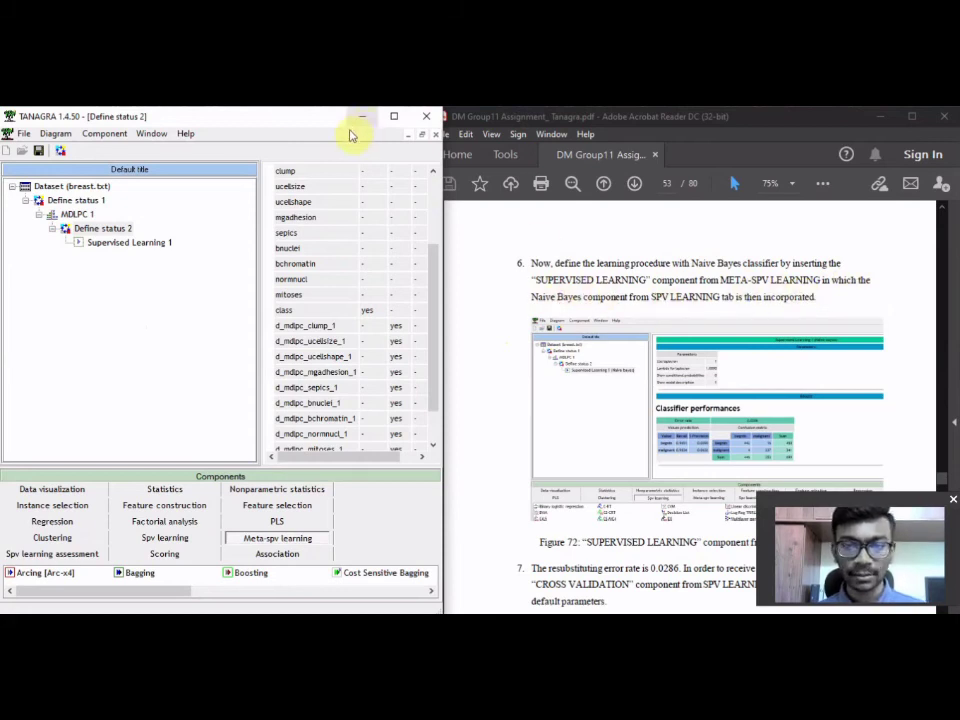
Incorporate the Naive bayes method into Supervised Learning 1 and find the guide's cross-validation instruction.
click(392, 118)
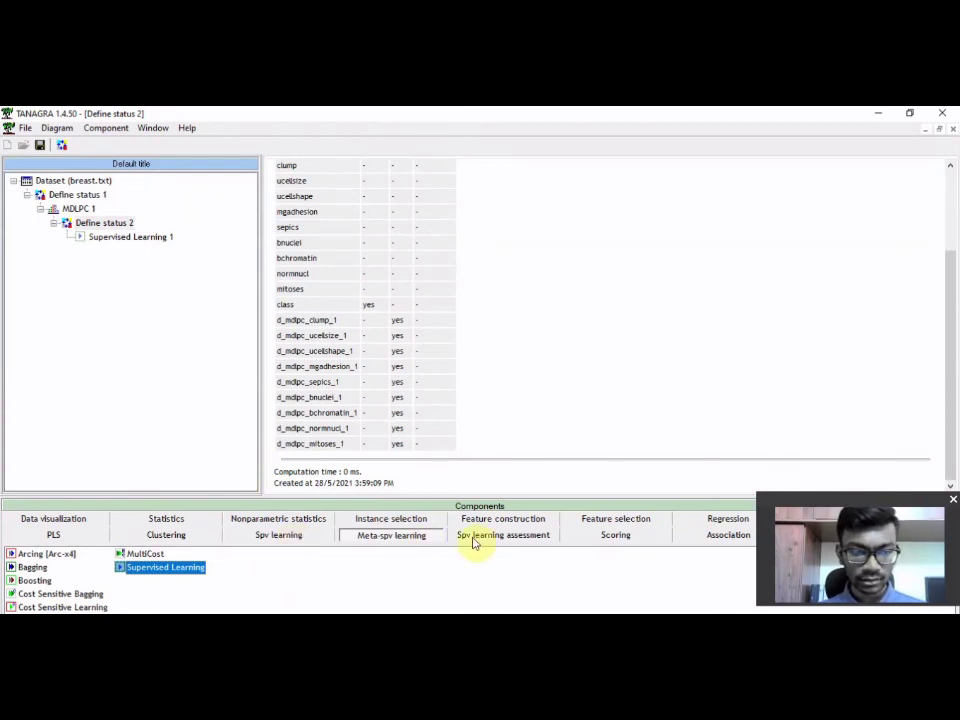
click(280, 537)
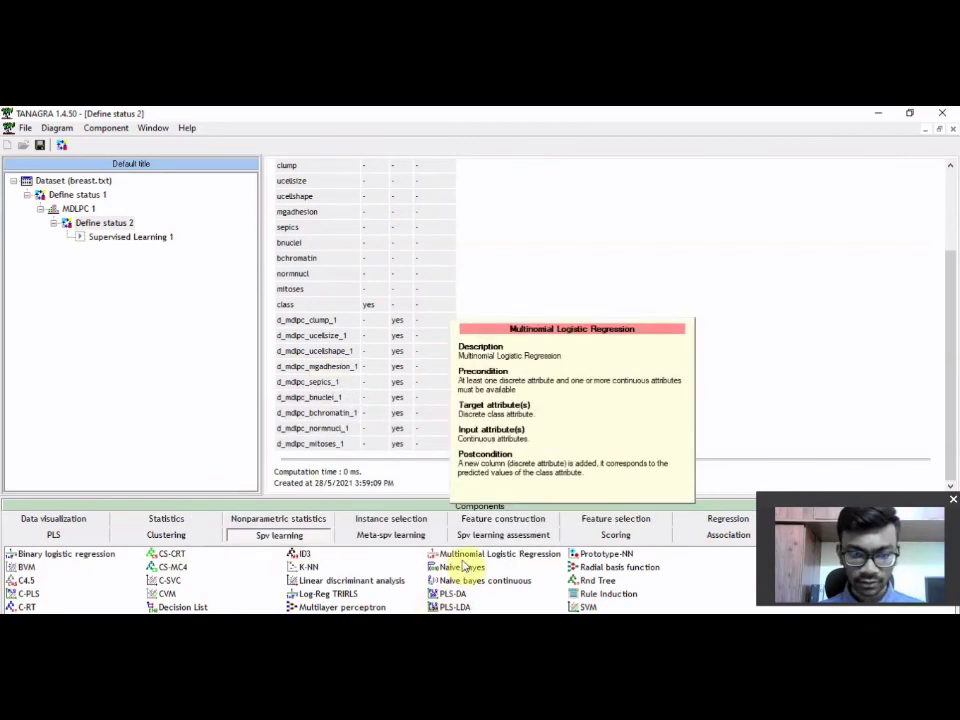
drag(386, 537, 103, 240)
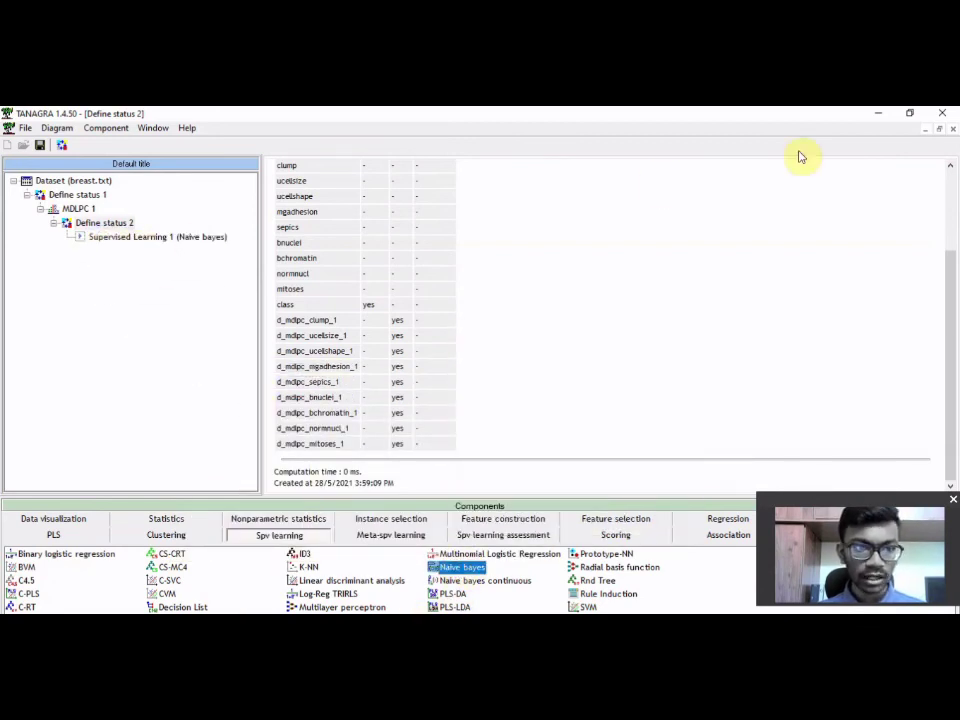
click(910, 113)
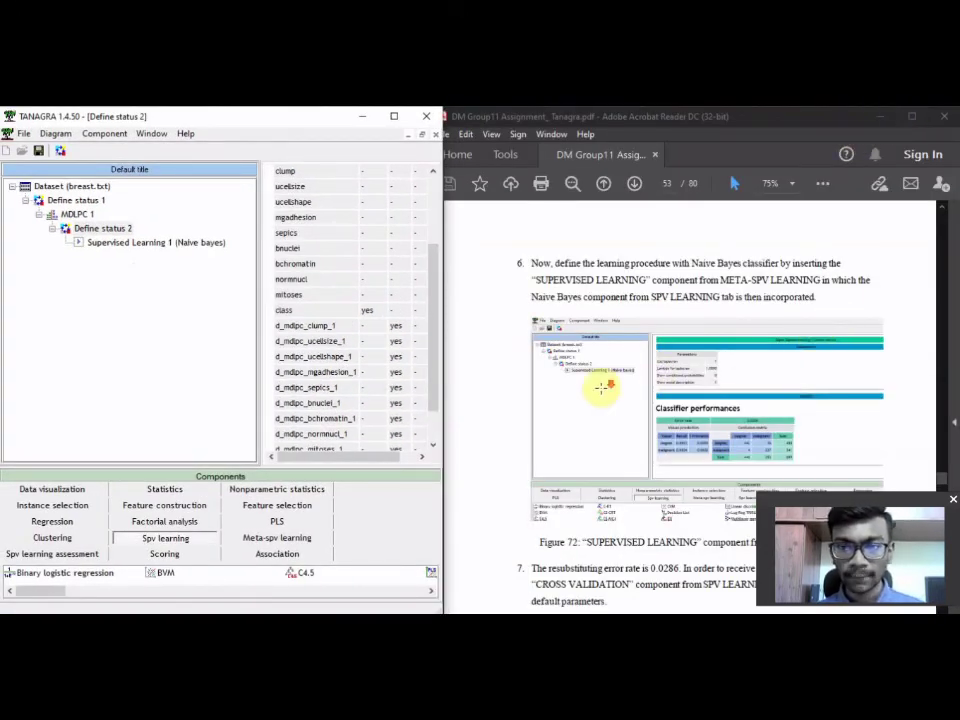
scroll(595, 386, down, 3)
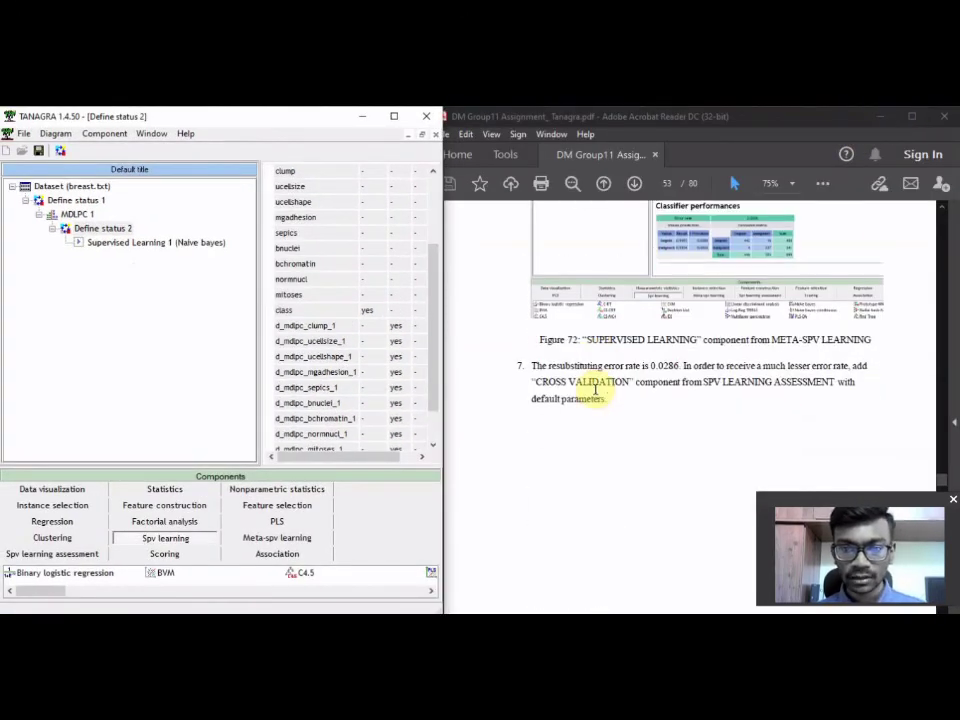
Run Supervised Learning 1 (Naive bayes) and display its results enlarged to the full results area.
right_click(115, 247)
click(139, 306)
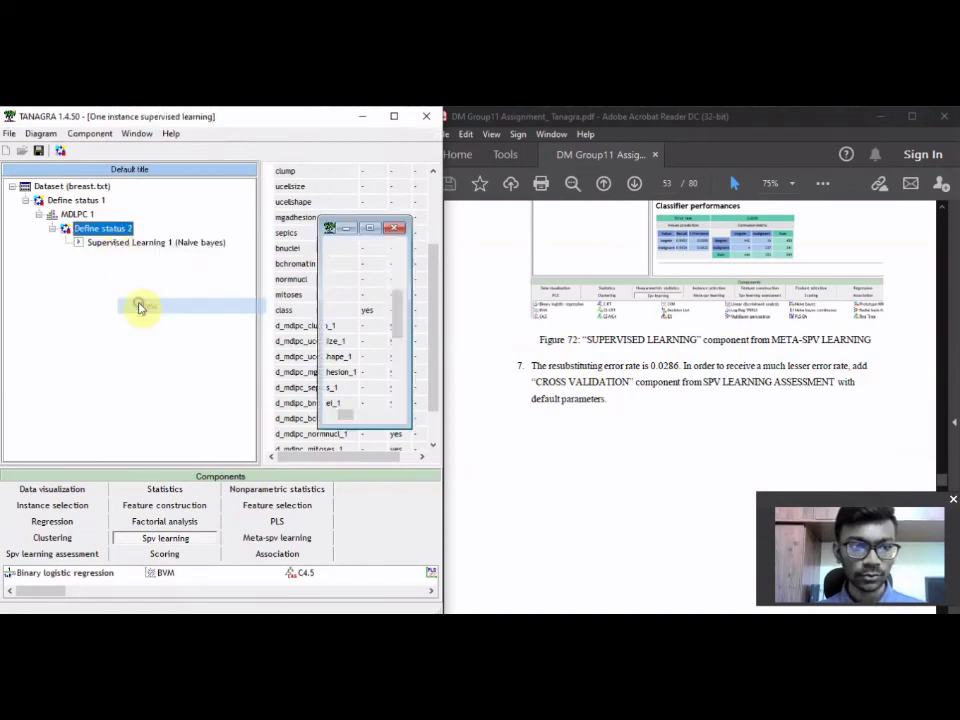
right_click(100, 248)
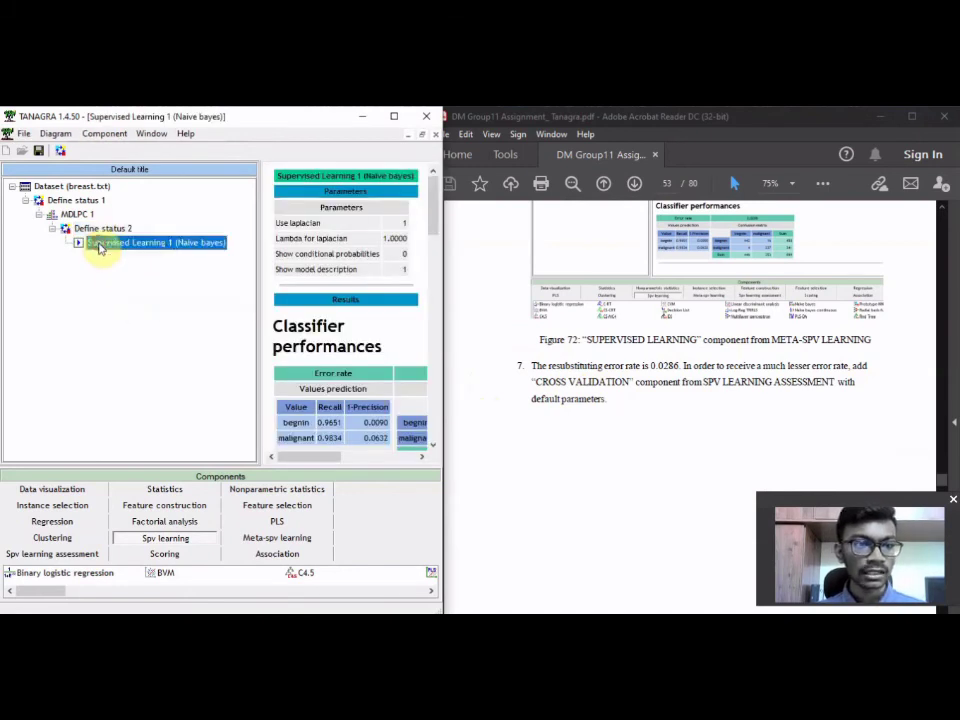
click(133, 303)
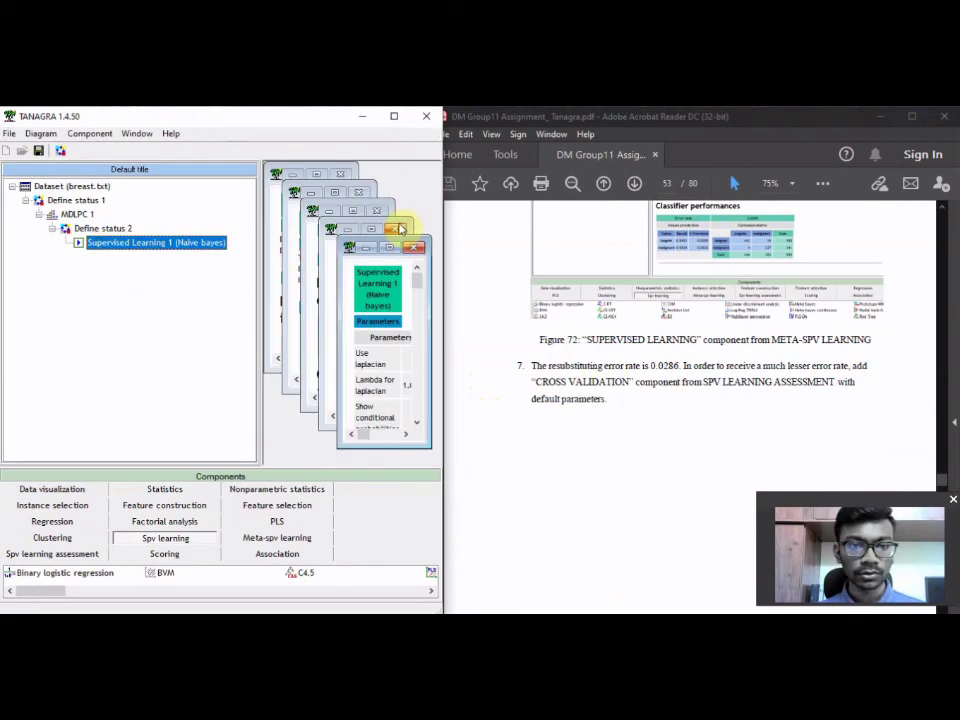
click(394, 120)
right_click(150, 239)
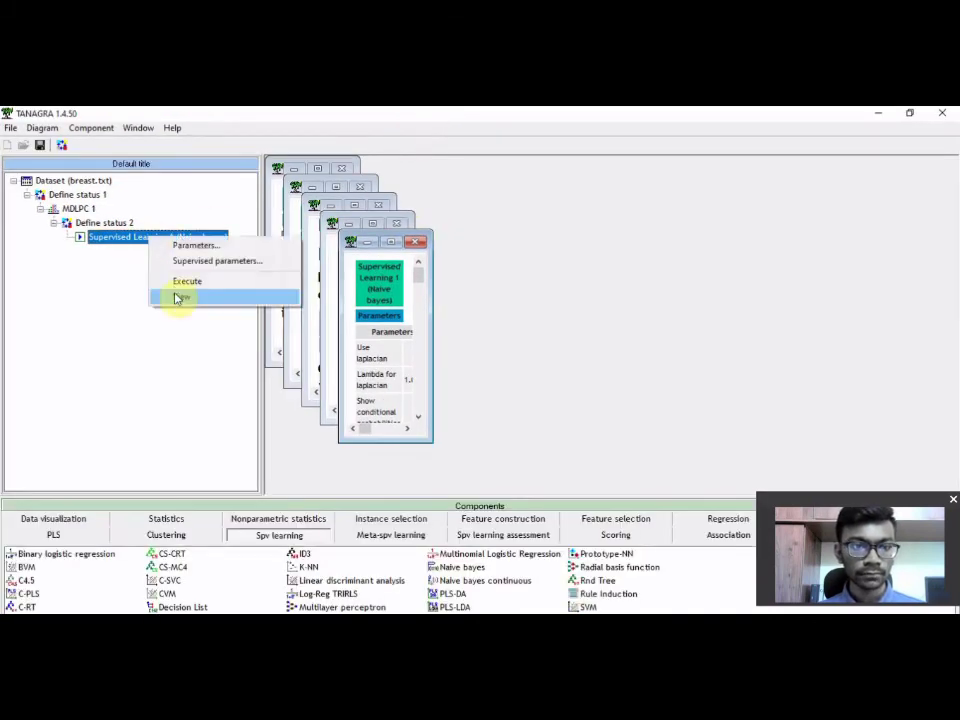
click(176, 298)
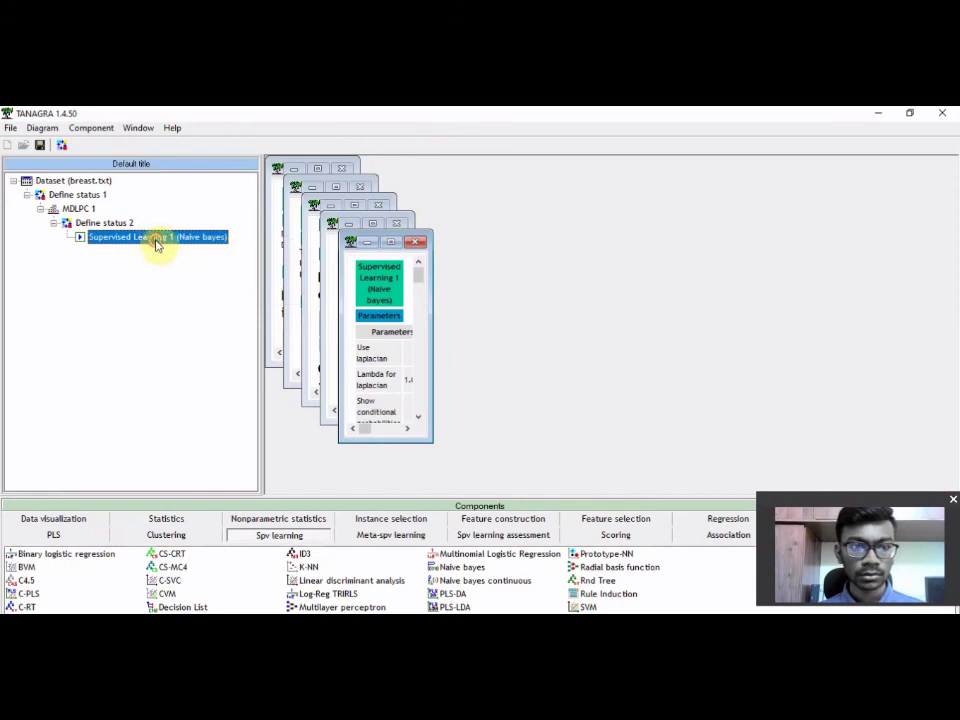
click(389, 244)
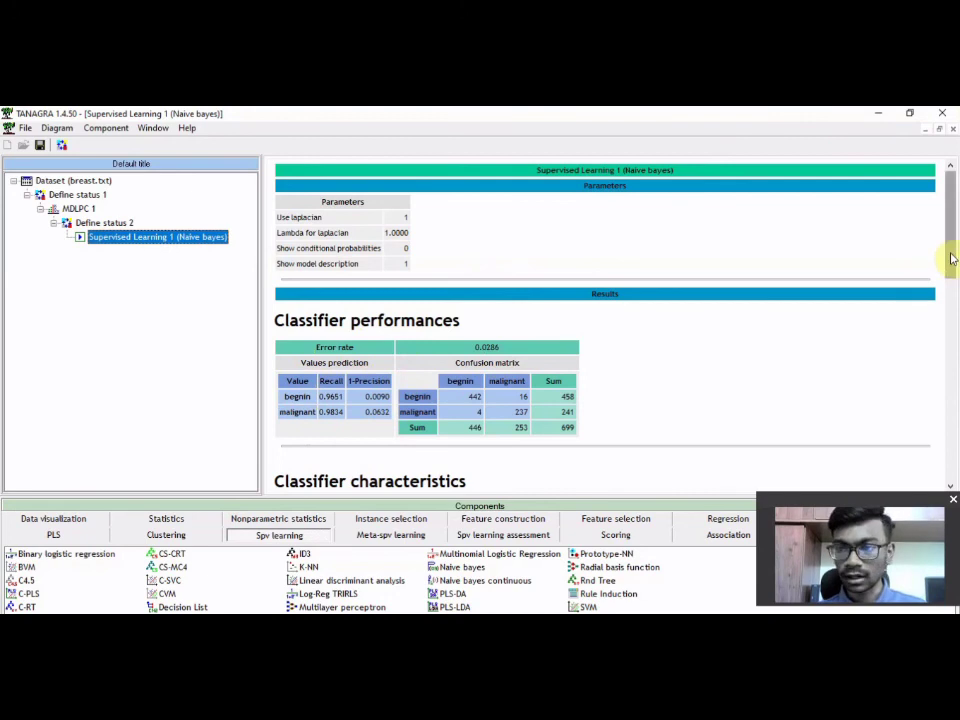
Examine the Naive Bayes classifier characteristics and model description, and compare the error rate with the guide's step 7.
drag(949, 257, 943, 356)
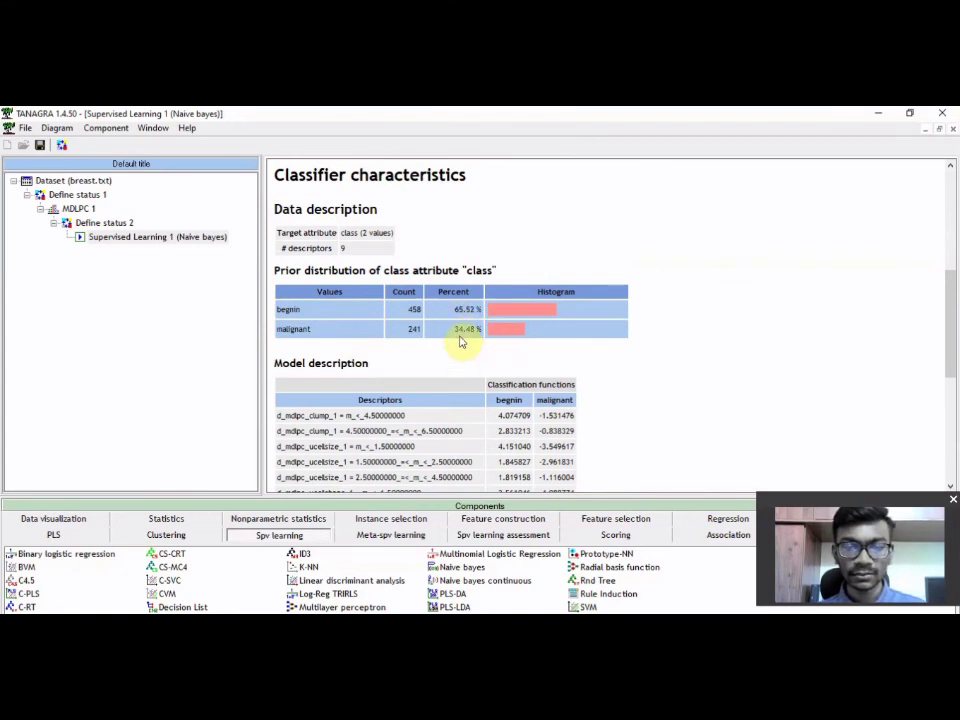
scroll(461, 342, down, 5)
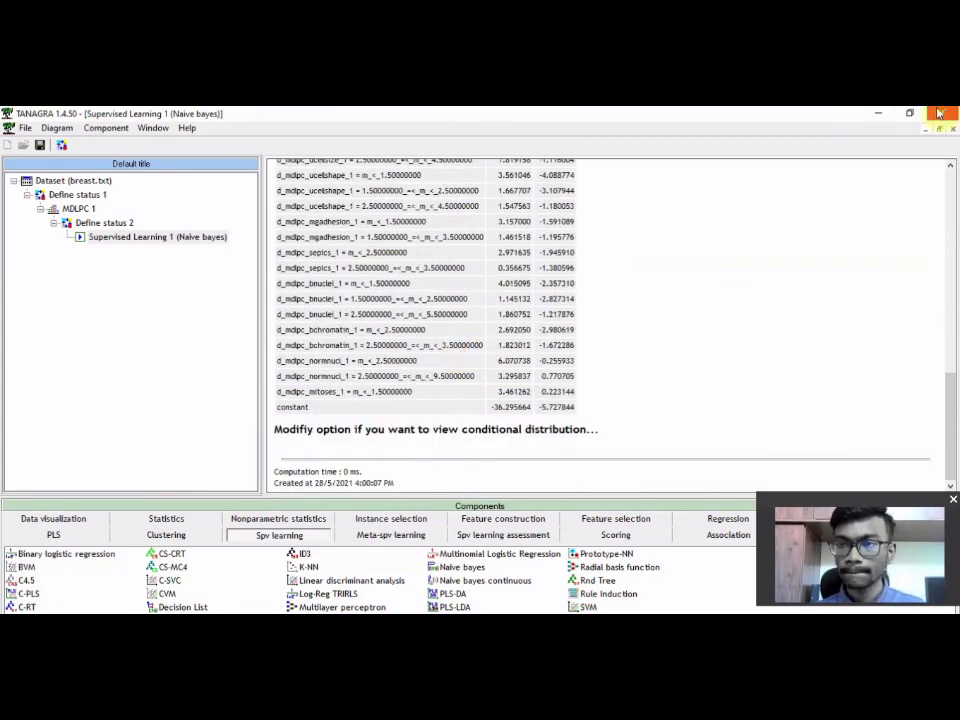
click(909, 113)
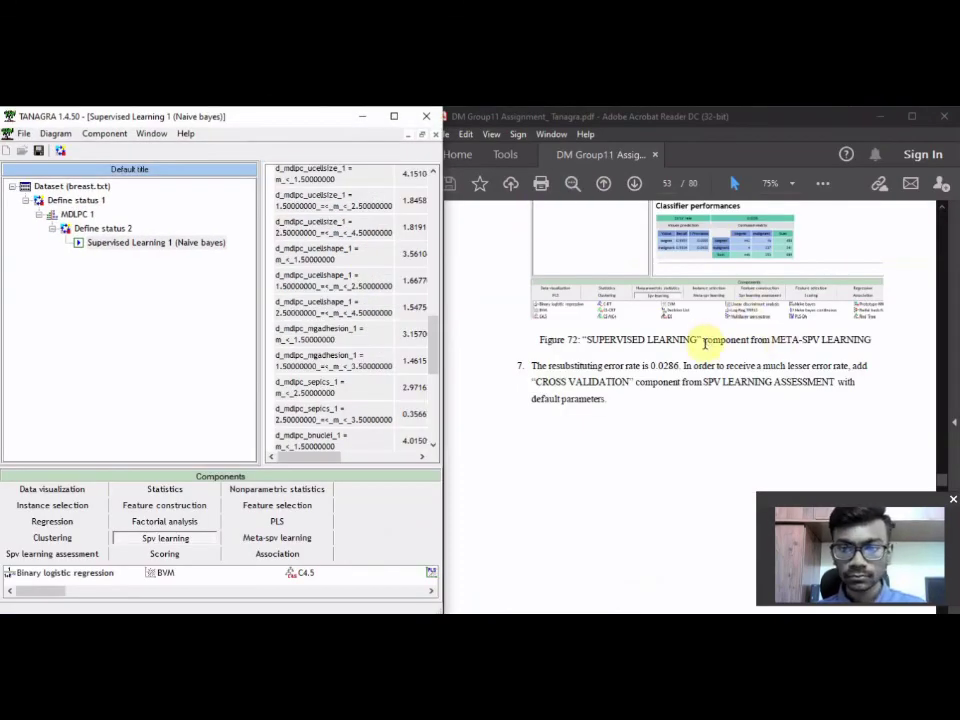
scroll(690, 380, down, 10)
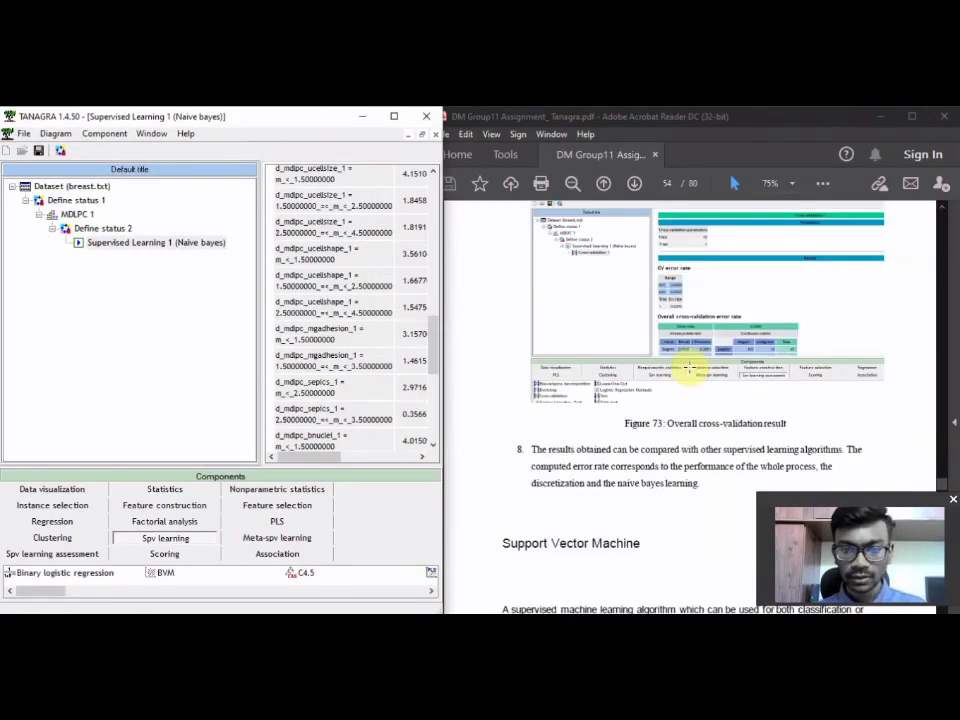
scroll(690, 370, up, 8)
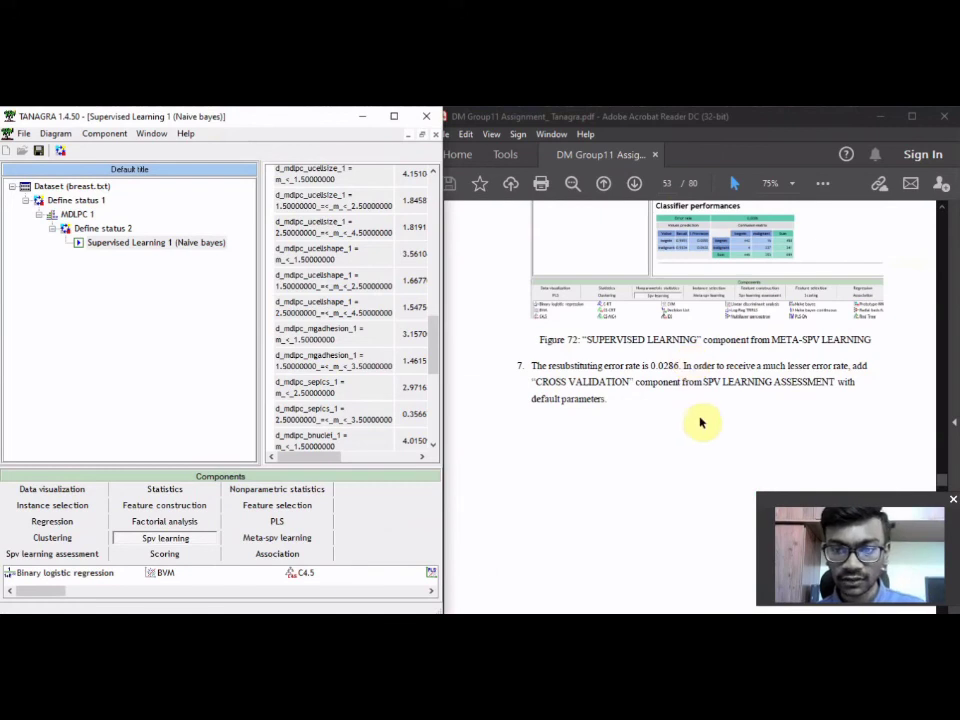
scroll(611, 412, up, 3)
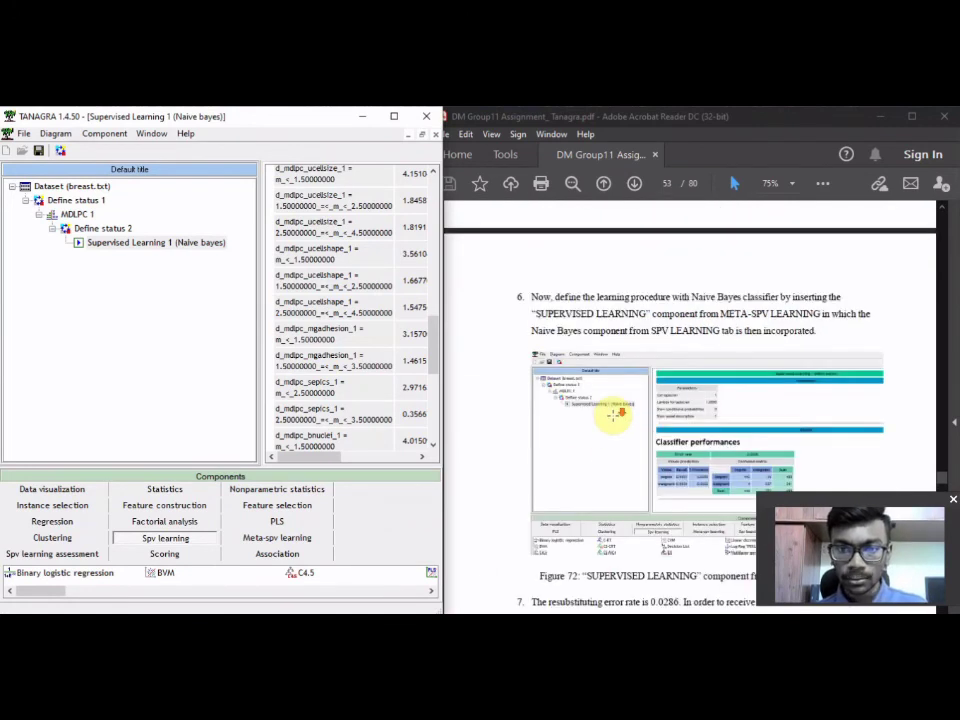
scroll(612, 414, down, 3)
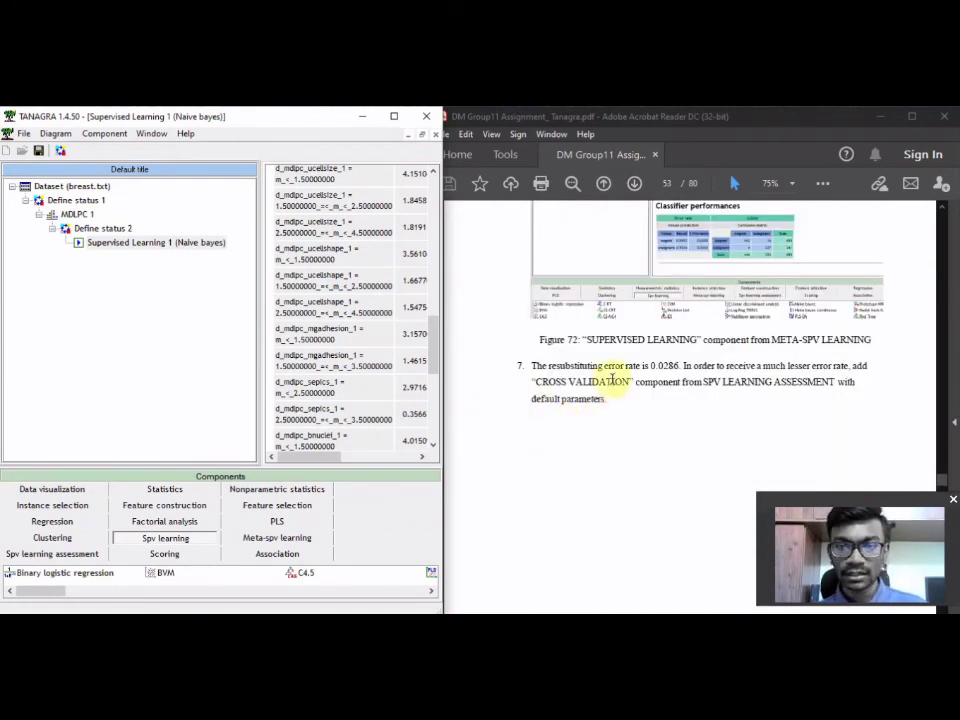
scroll(311, 282, up, 10)
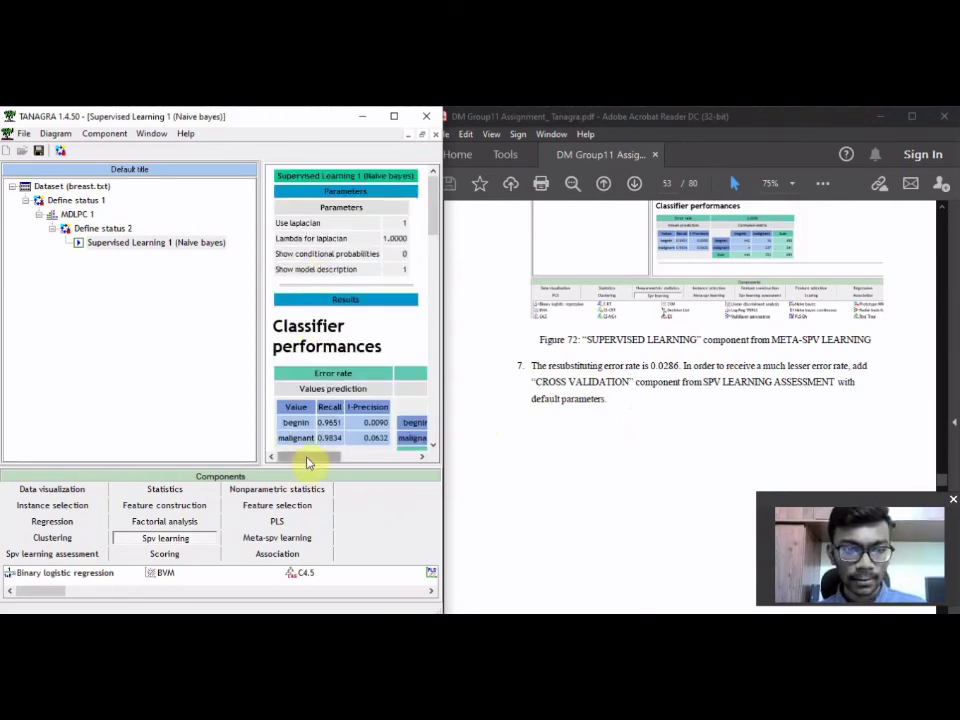
drag(313, 456, 341, 455)
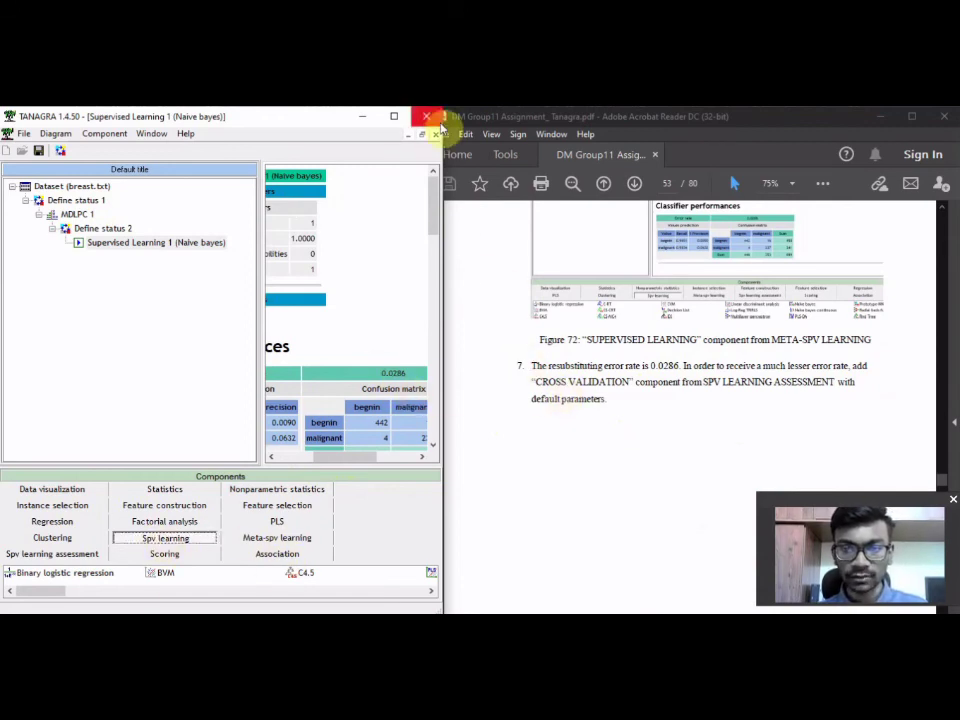
Add a Cross-validation component from the supervised learning assessment group beneath Supervised Learning 1 (Naive bayes).
click(394, 118)
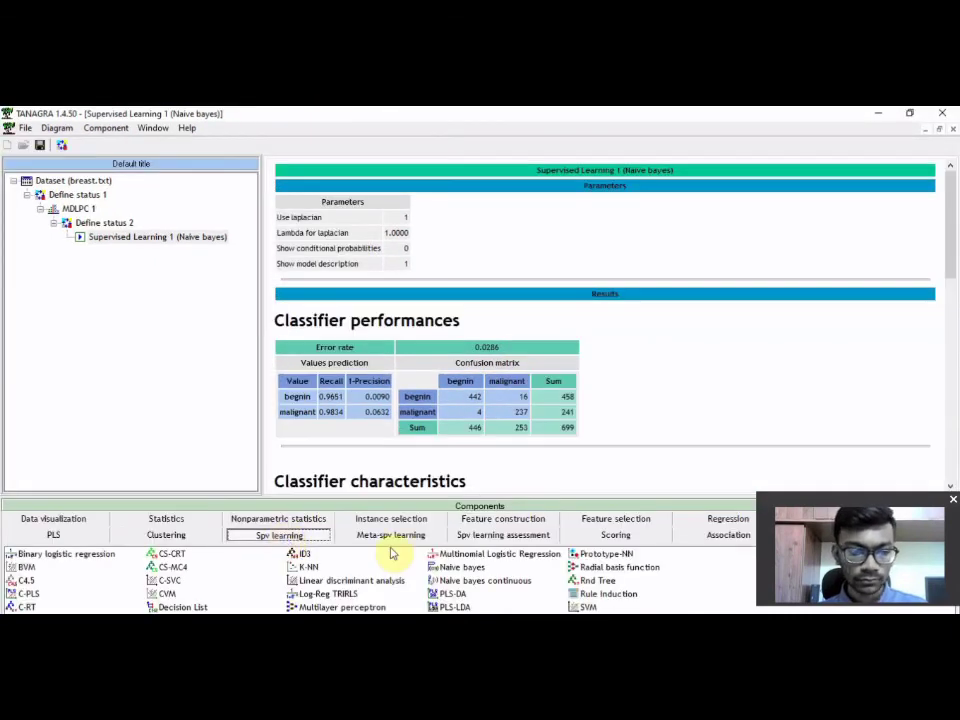
click(537, 536)
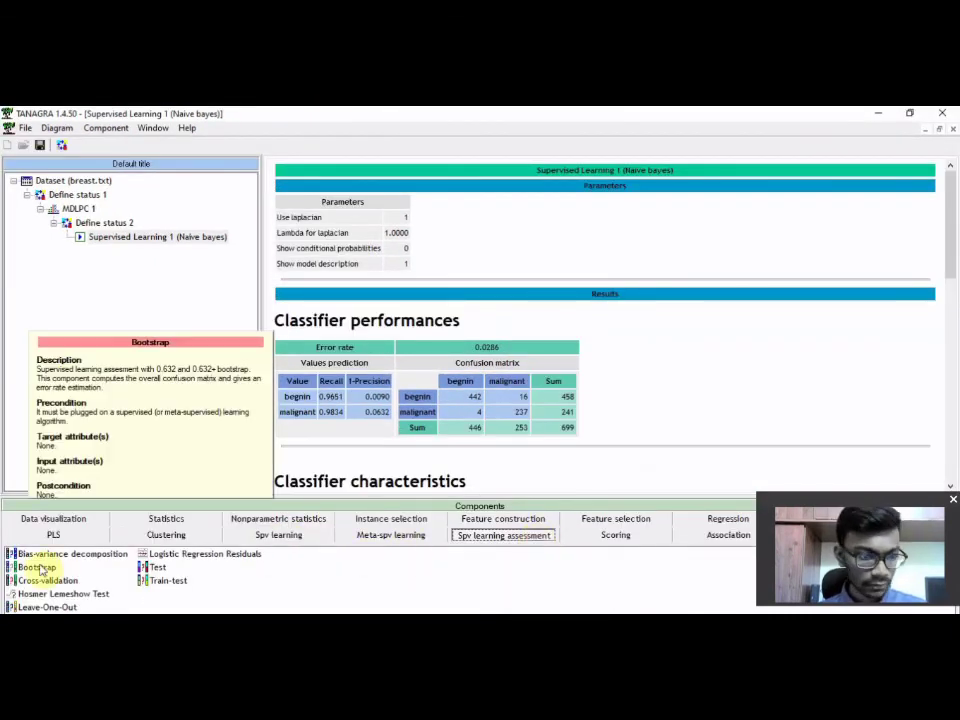
mouse_move(48, 585)
drag(48, 583, 155, 296)
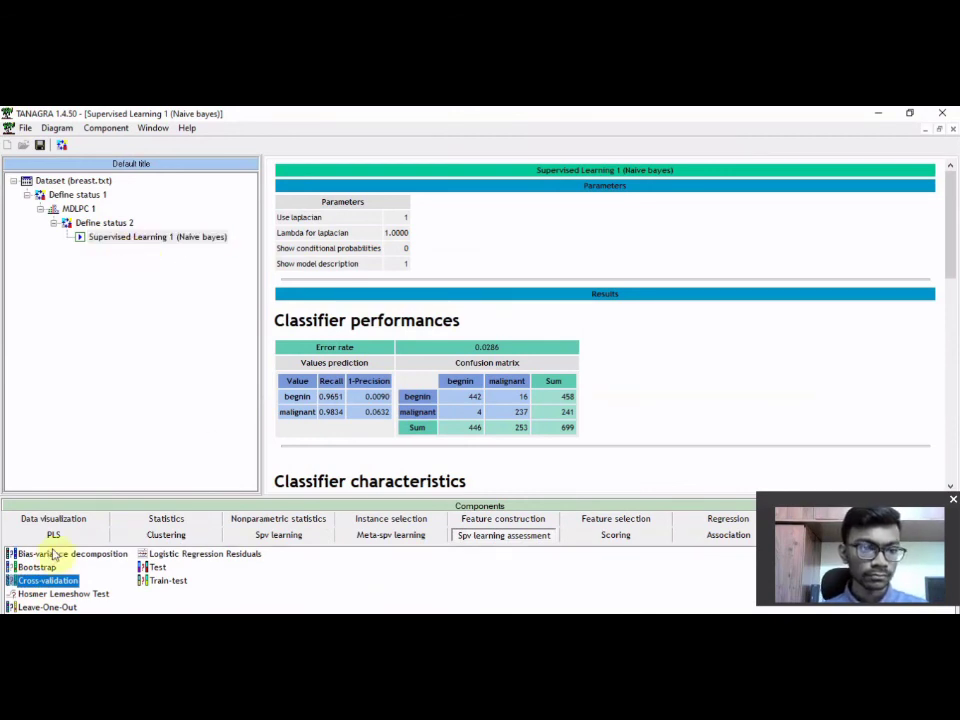
drag(45, 585, 145, 238)
click(910, 113)
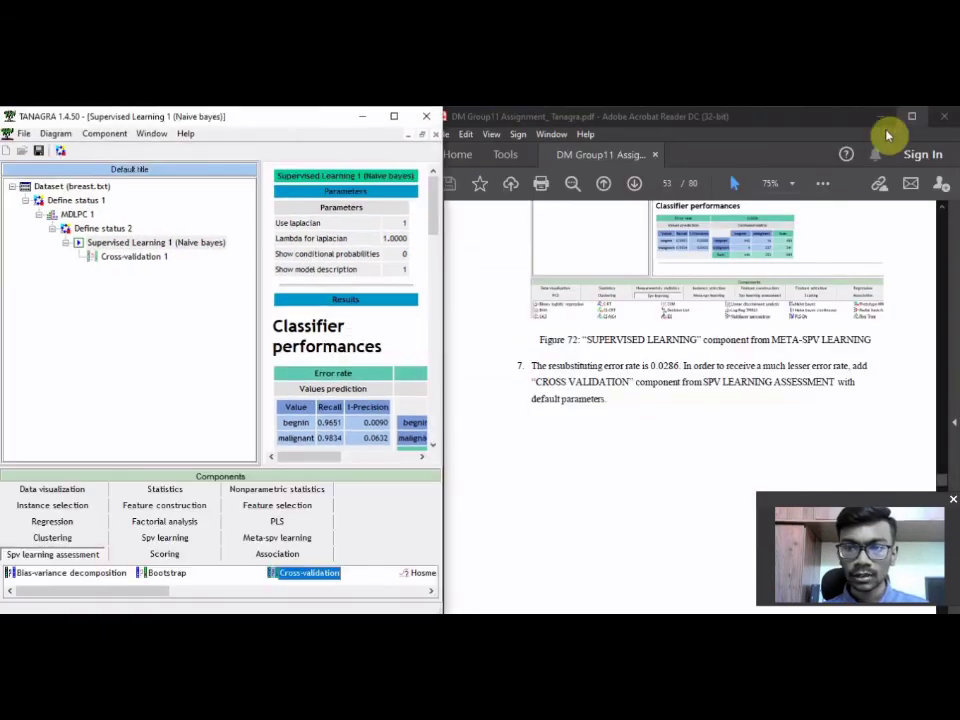
Run Cross-validation 1 with its default parameters and display the overall cross-validation error rate.
click(144, 257)
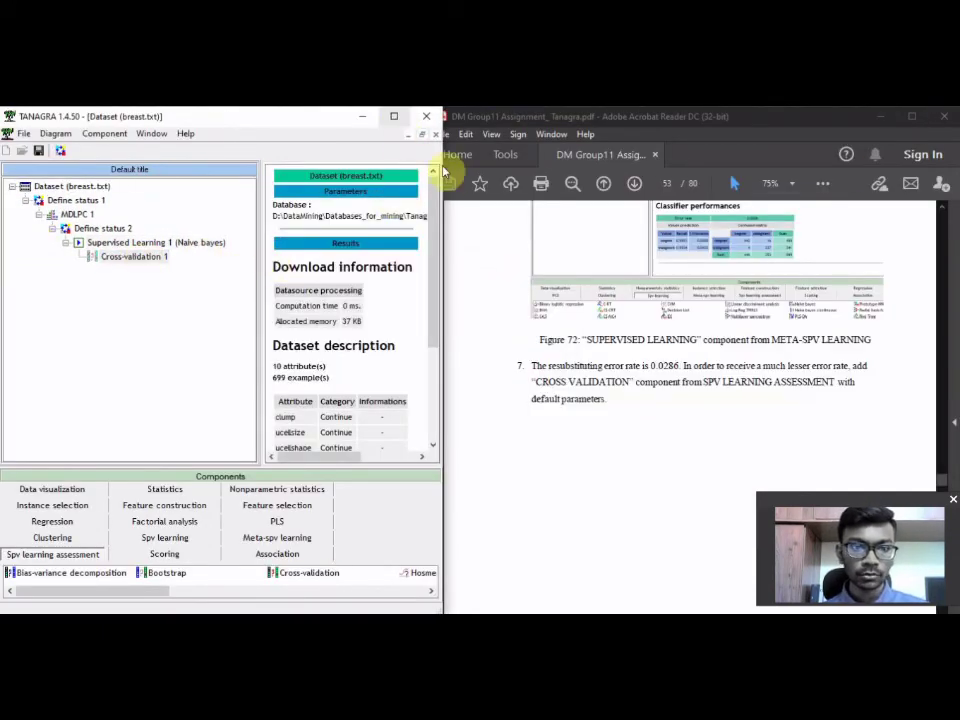
click(397, 119)
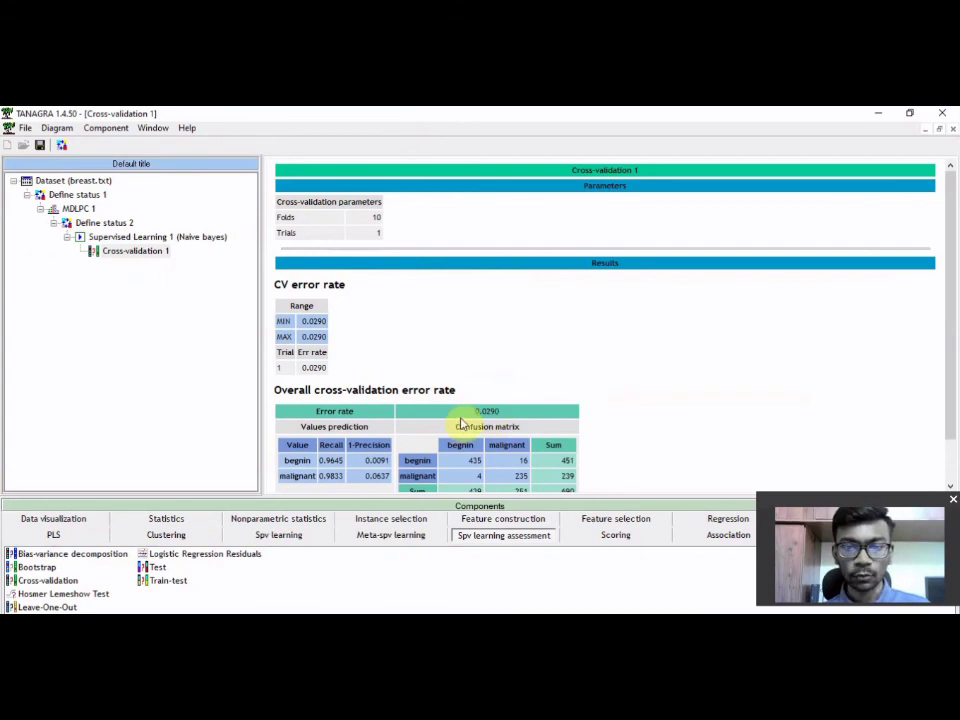
click(906, 117)
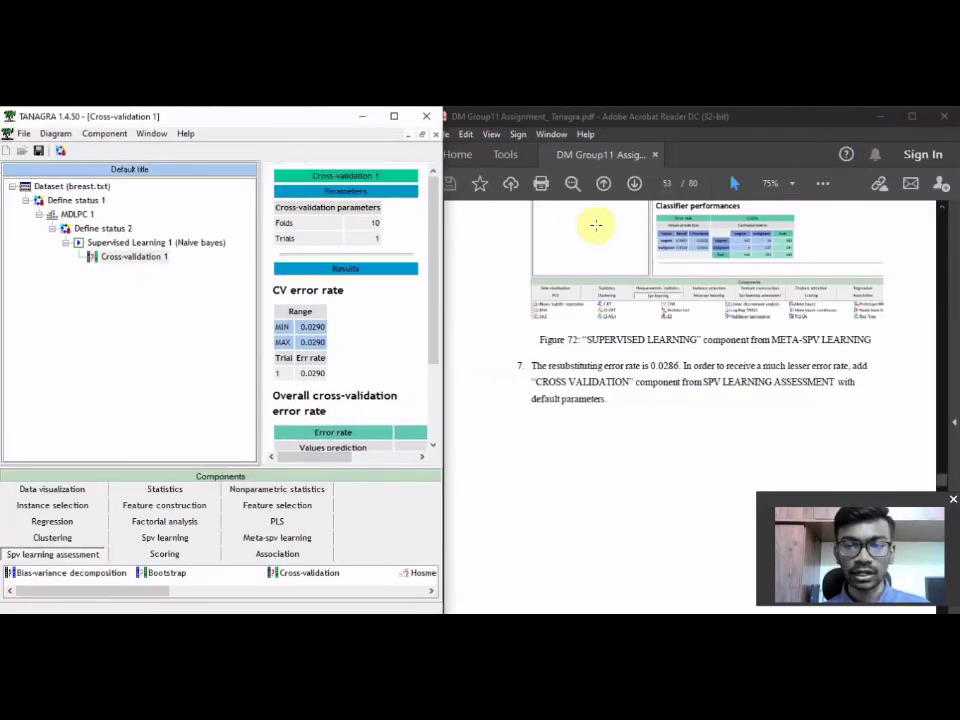
Read the guide's cross-validation figure and step 8 on comparing the results with other supervised learning algorithms.
scroll(617, 388, down, 5)
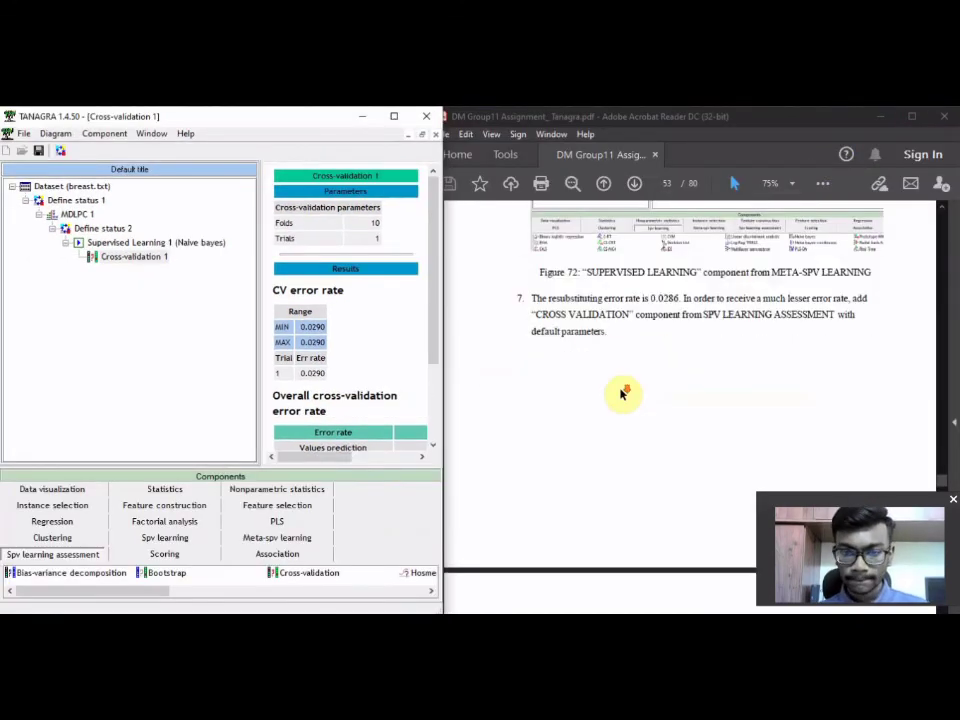
scroll(660, 370, up, 5)
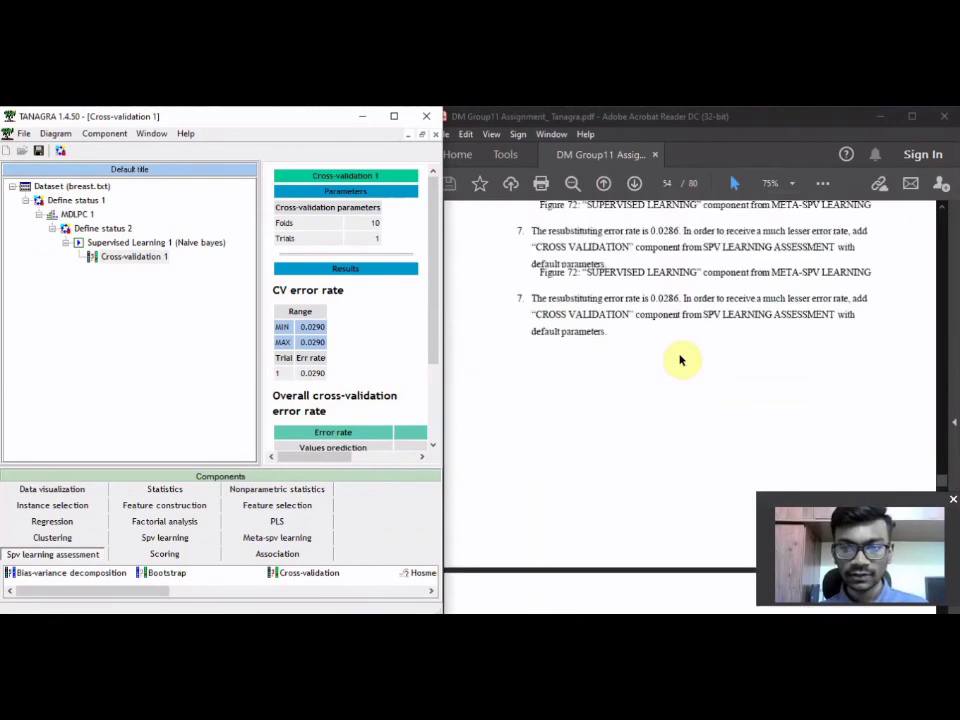
scroll(620, 355, down, 1)
scroll(609, 360, down, 7)
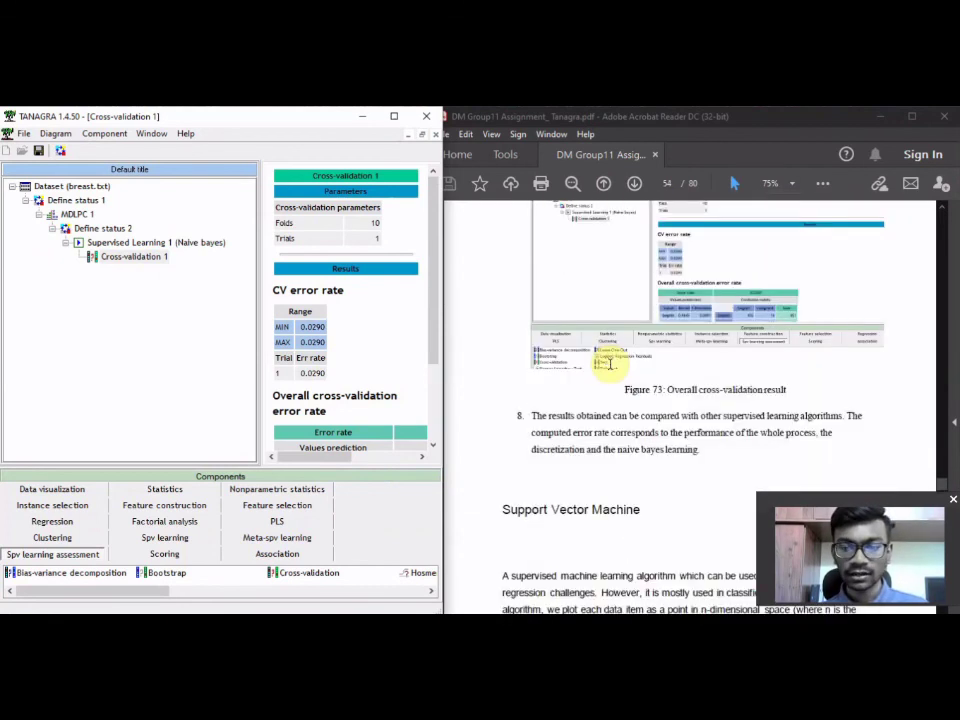
scroll(611, 368, up, 2)
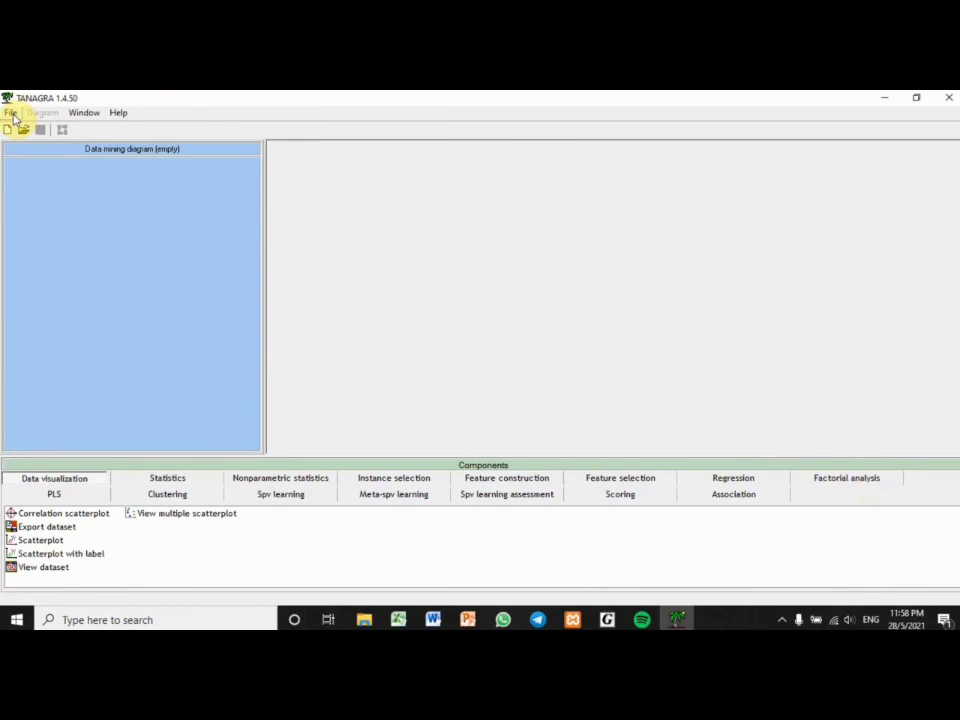
Create a new data mining diagram from the Excel dataset sonar.xls in the Downloads folder, keeping the default title.
click(11, 113)
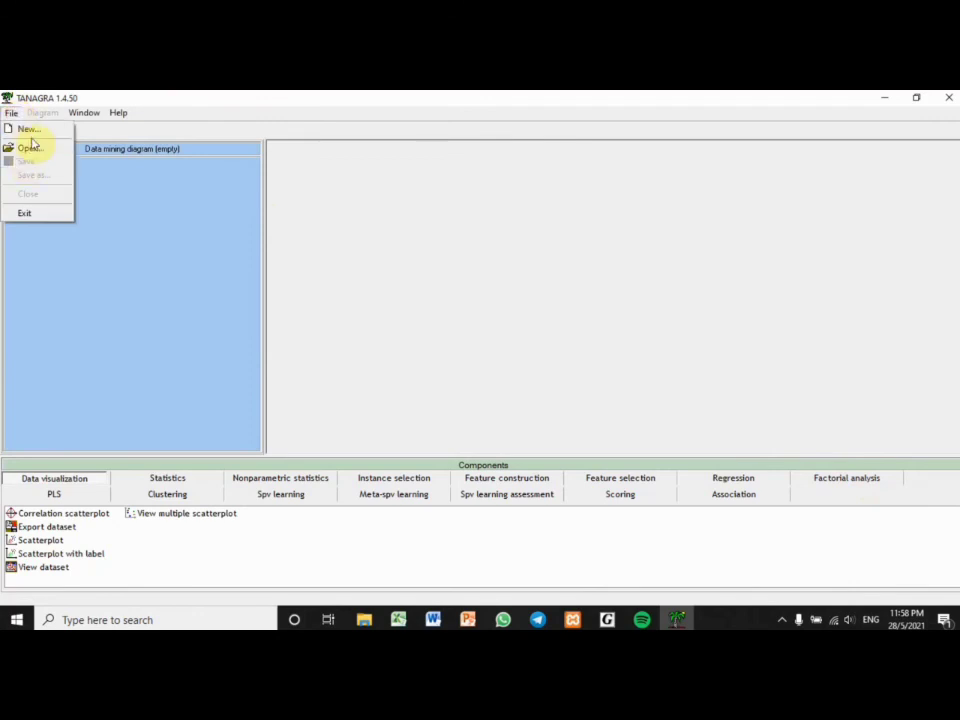
click(30, 135)
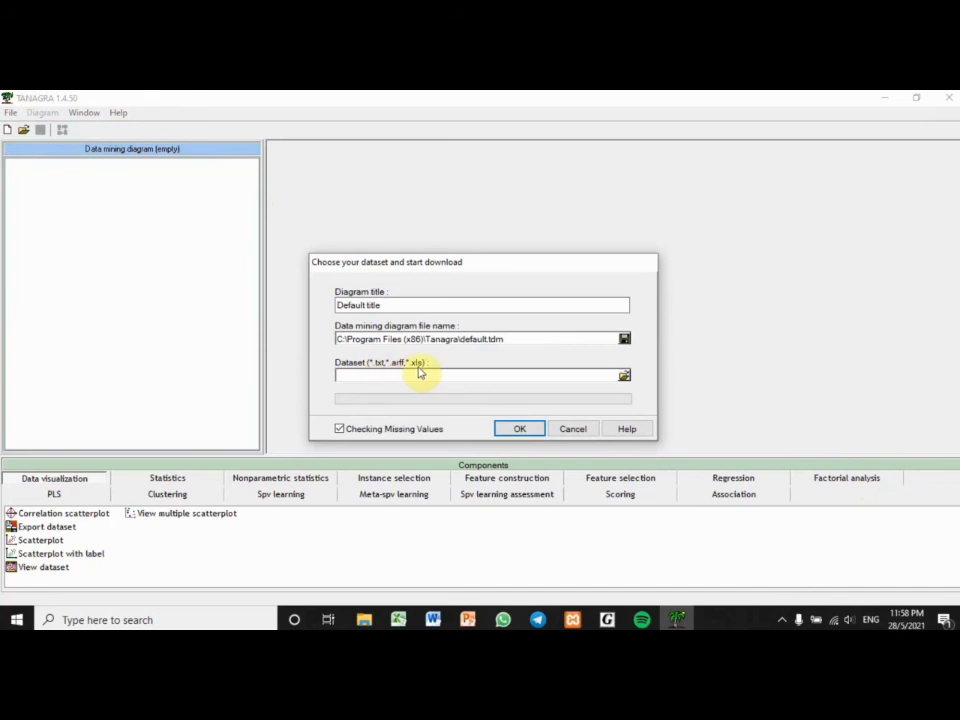
click(624, 375)
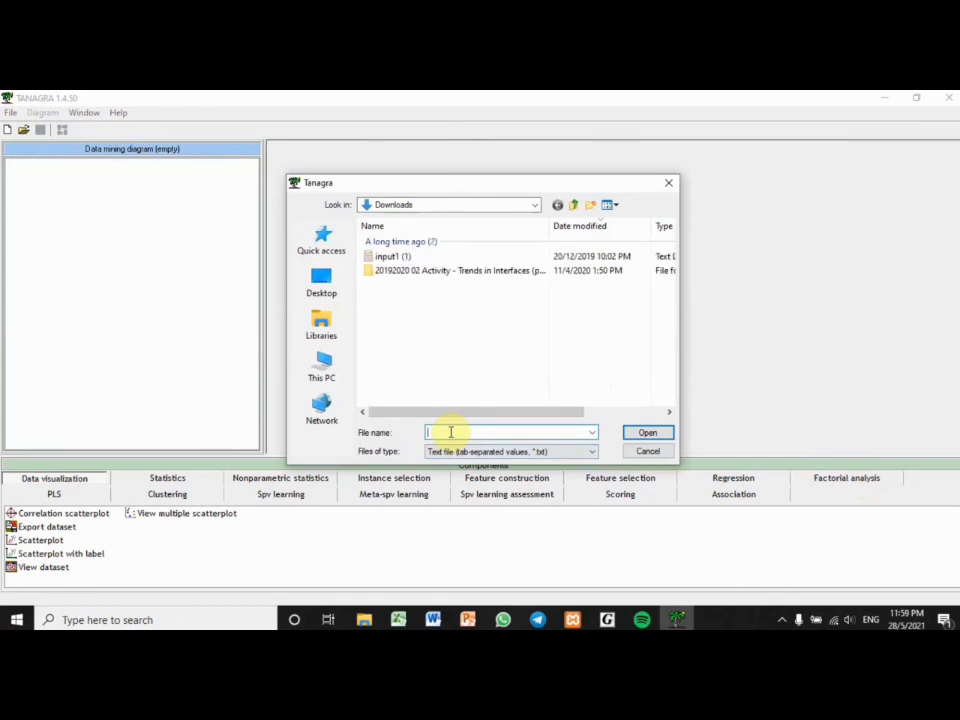
text(sona)
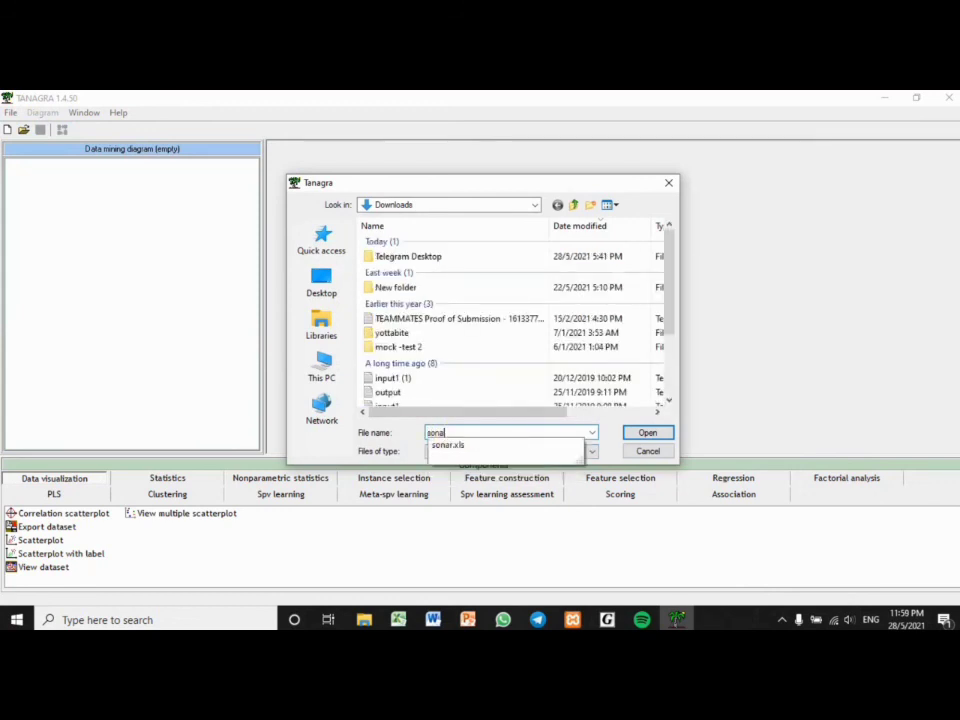
click(477, 450)
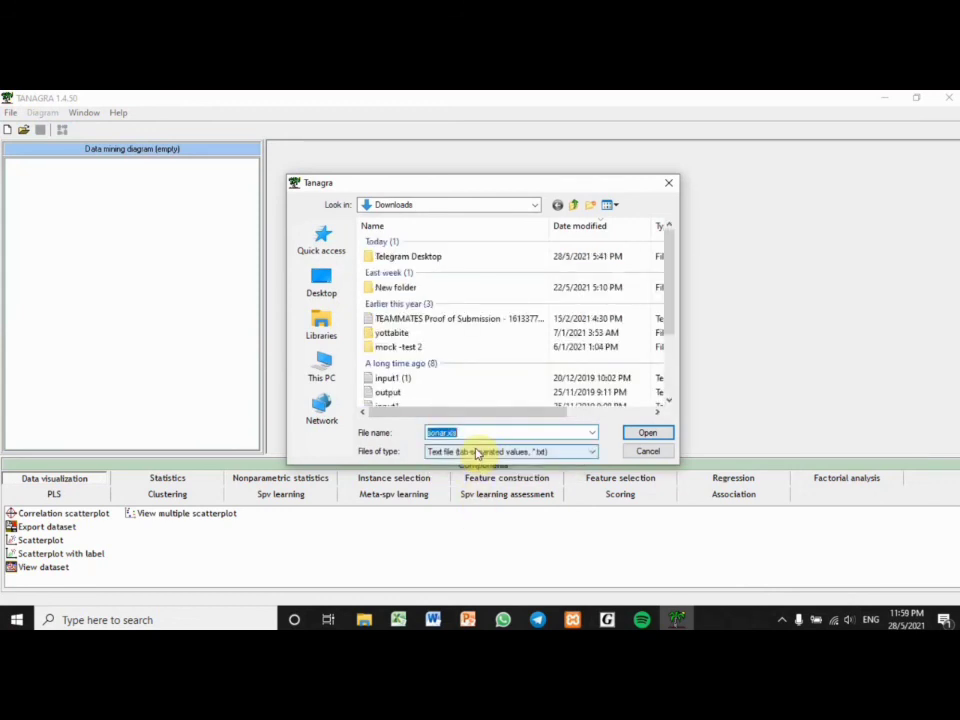
click(530, 452)
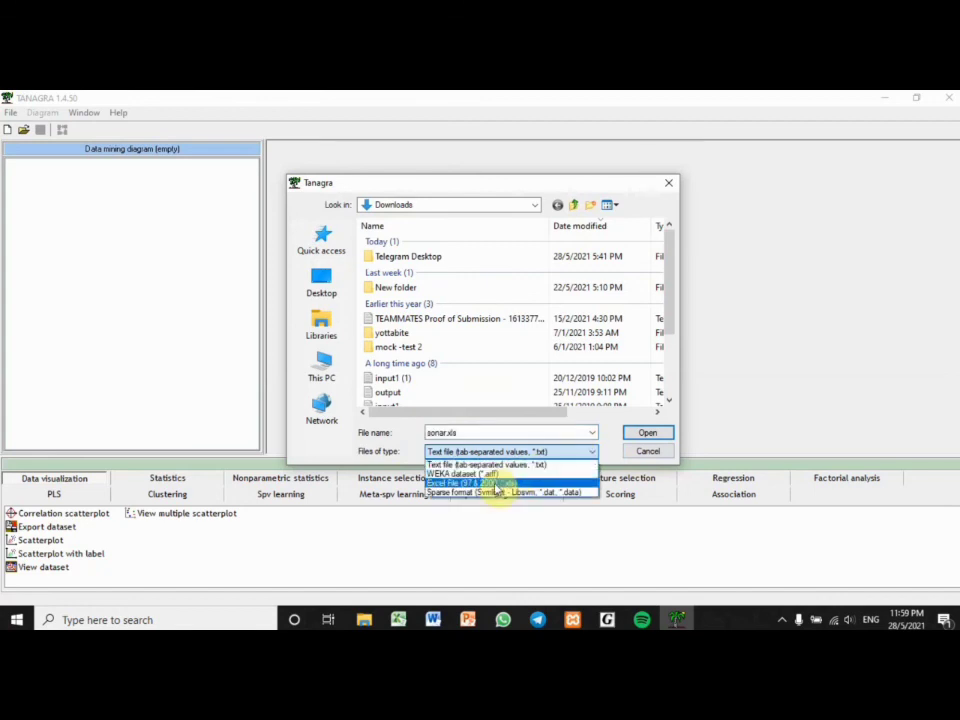
click(497, 484)
click(387, 288)
double_click(387, 288)
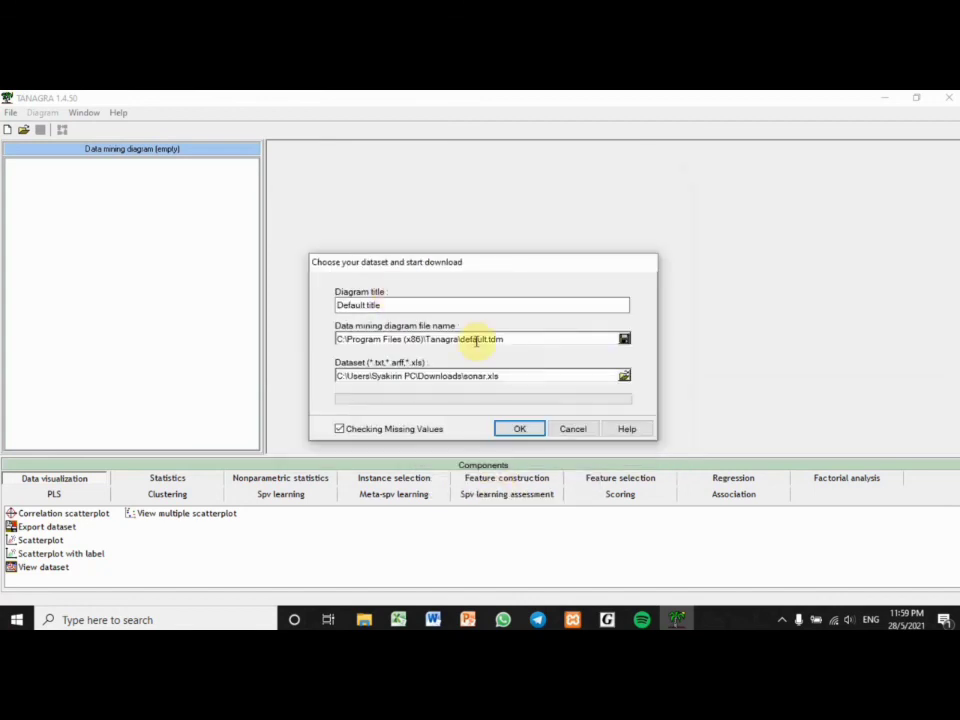
click(516, 429)
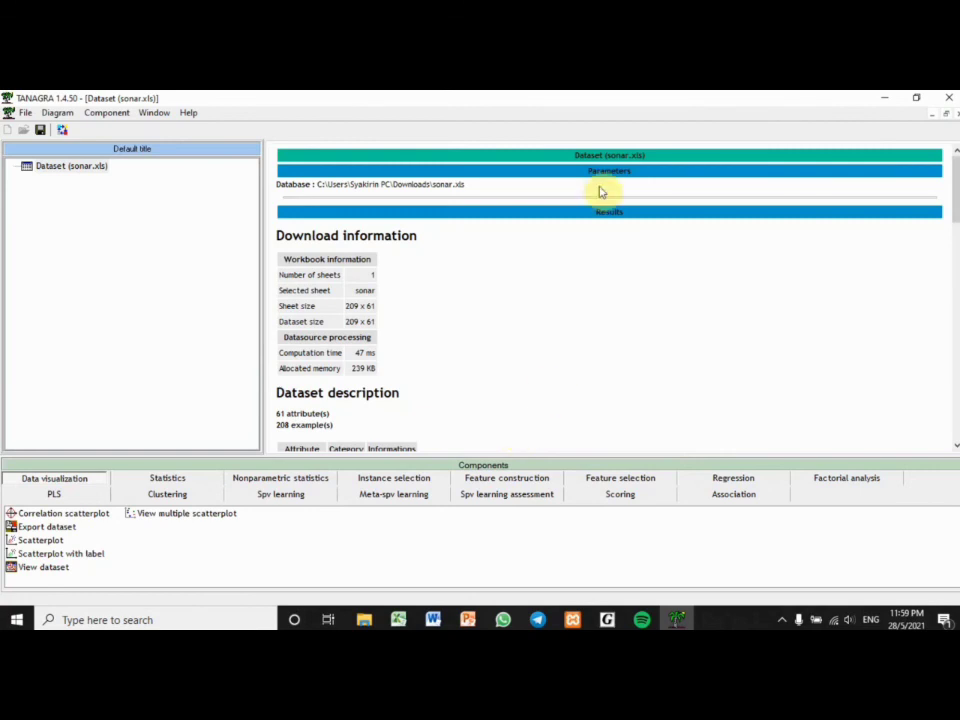
Add a Define status component with attribute_1 through attribute_60 as inputs and Class as target, and view its attribute table.
click(64, 132)
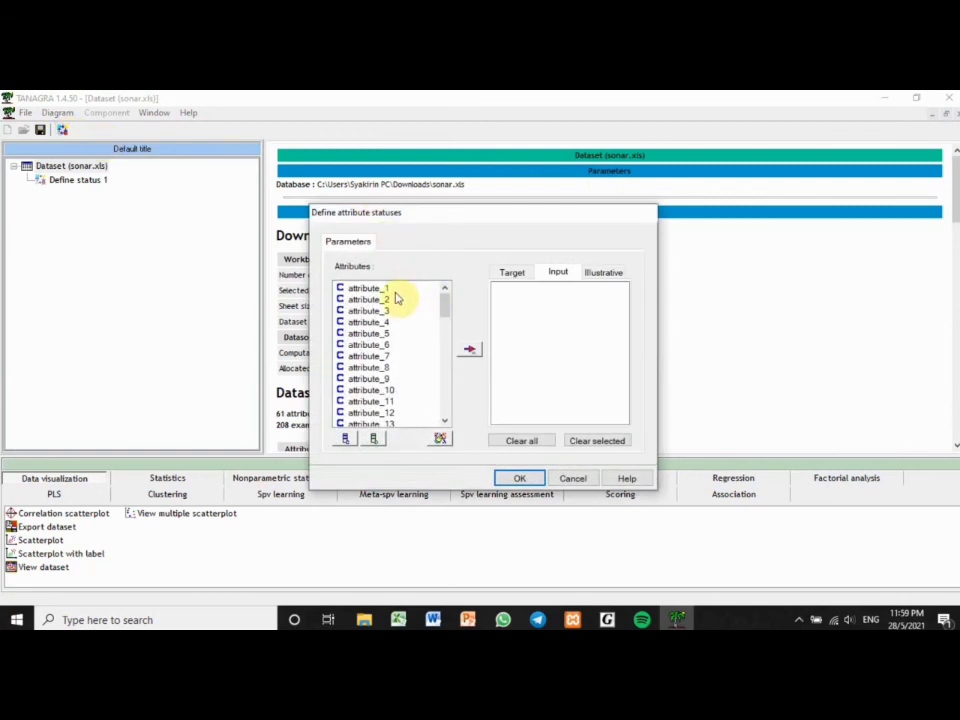
drag(393, 291, 381, 411)
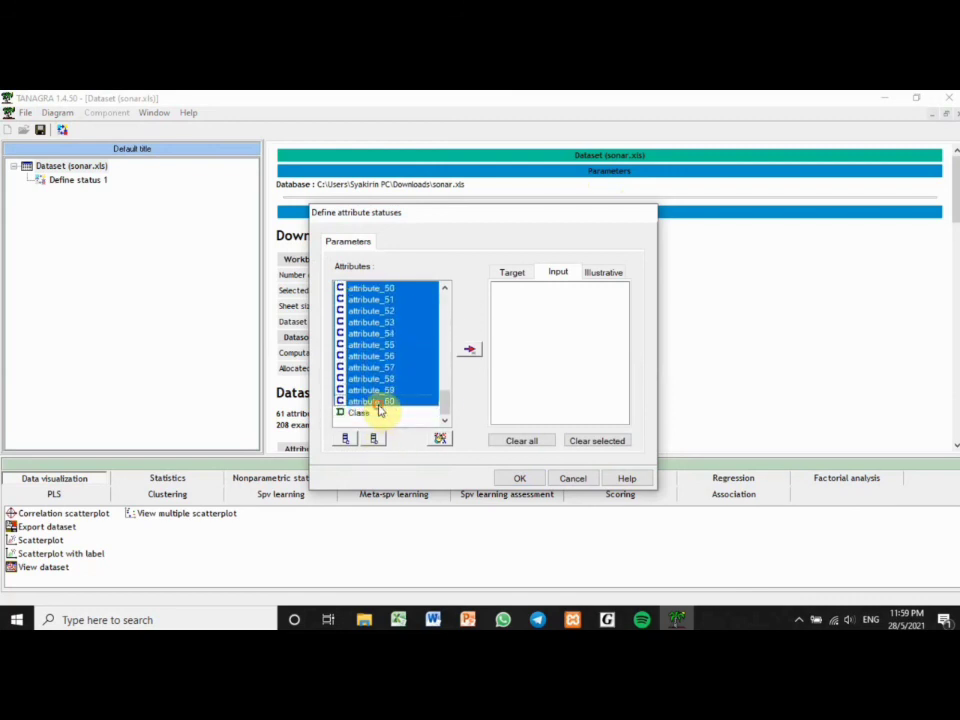
click(469, 349)
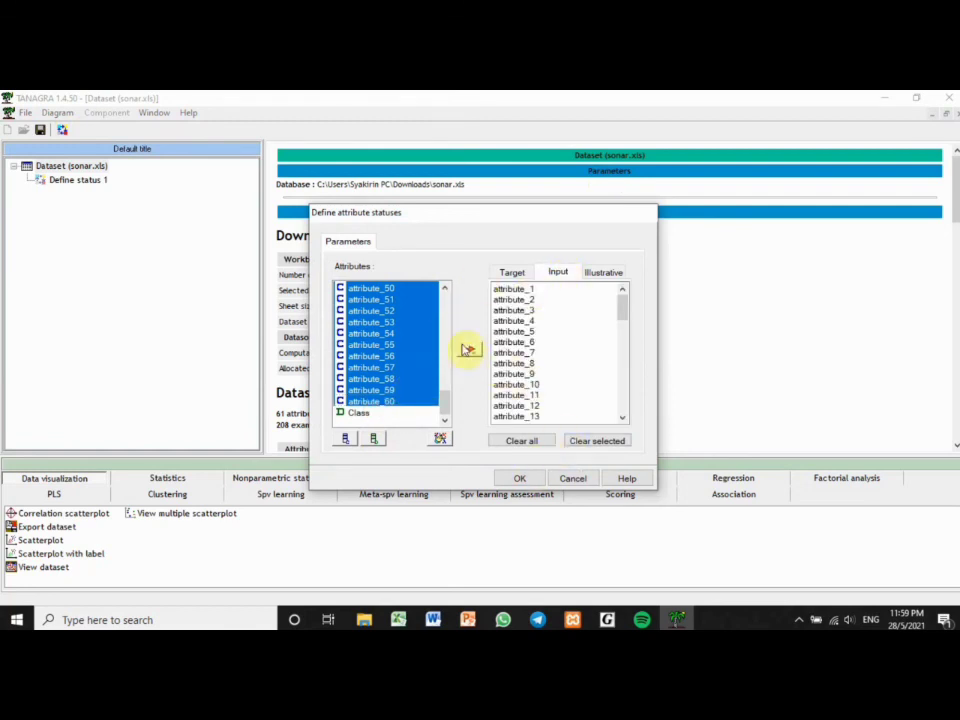
click(369, 416)
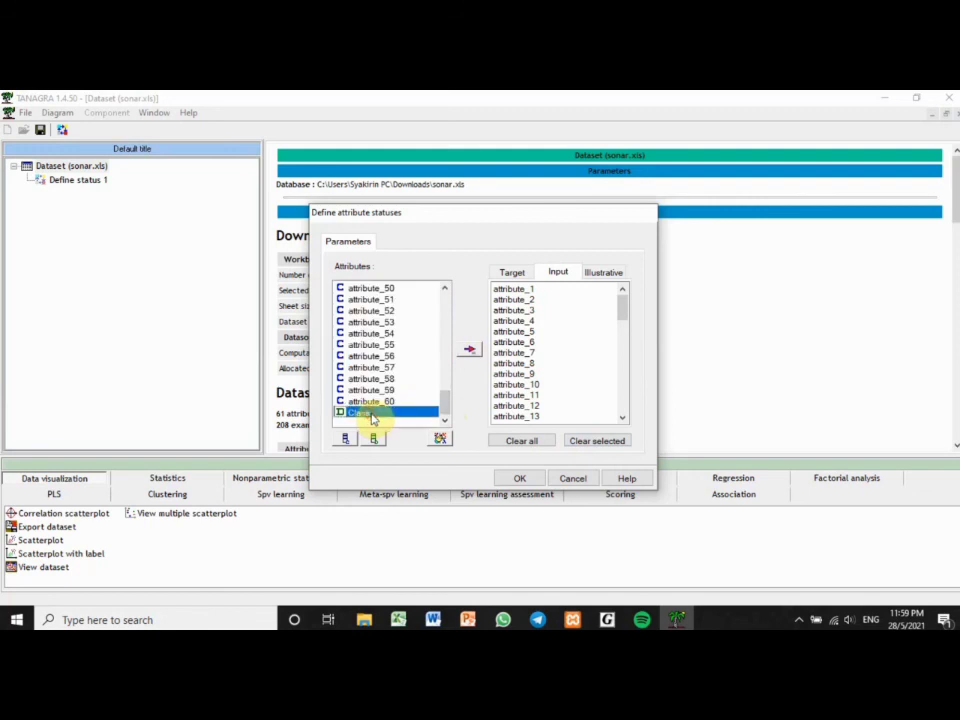
click(518, 272)
click(472, 350)
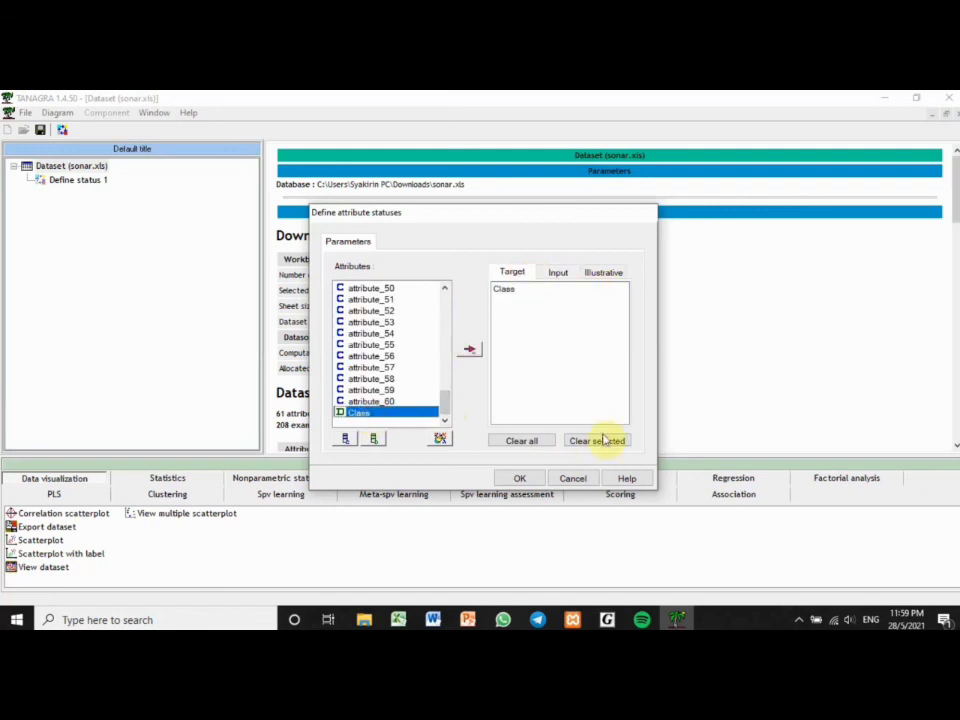
click(523, 480)
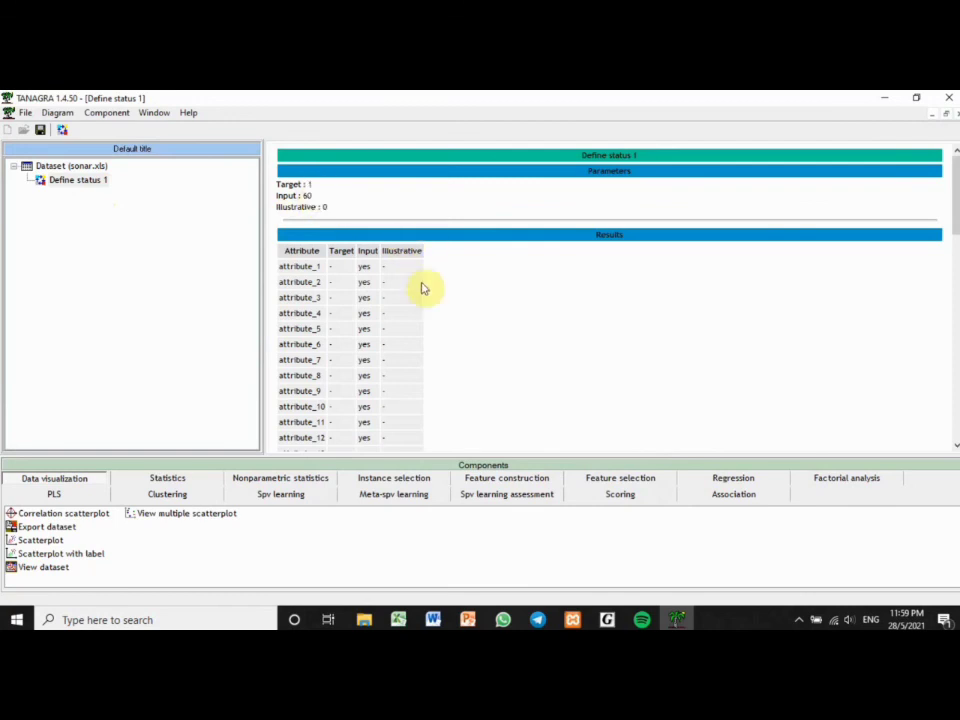
scroll(955, 258, down, 1)
drag(955, 258, 955, 440)
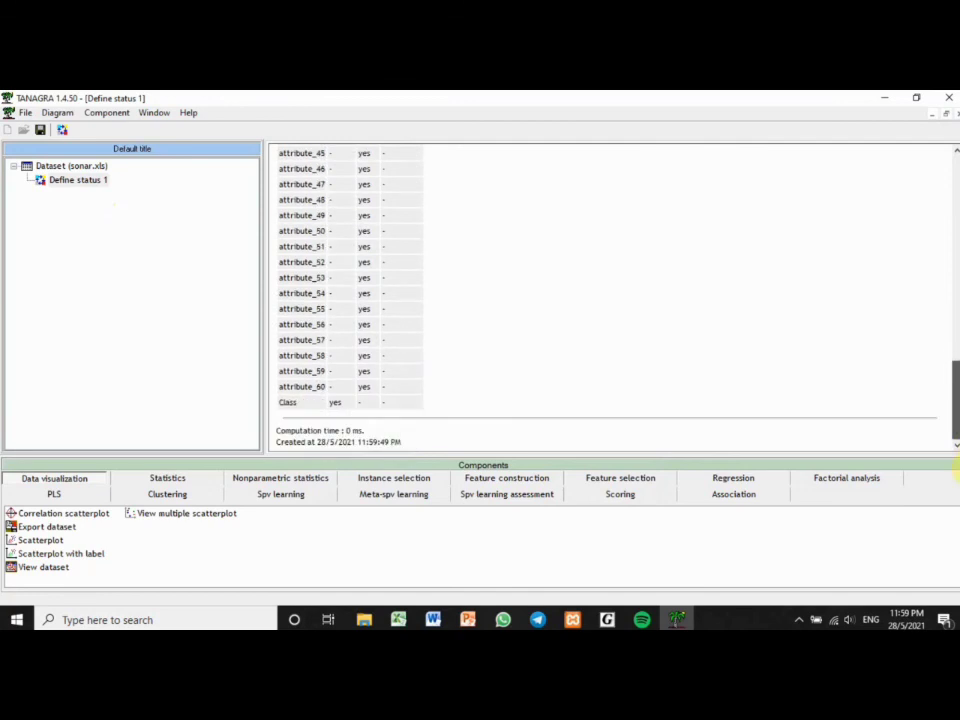
drag(958, 470, 955, 190)
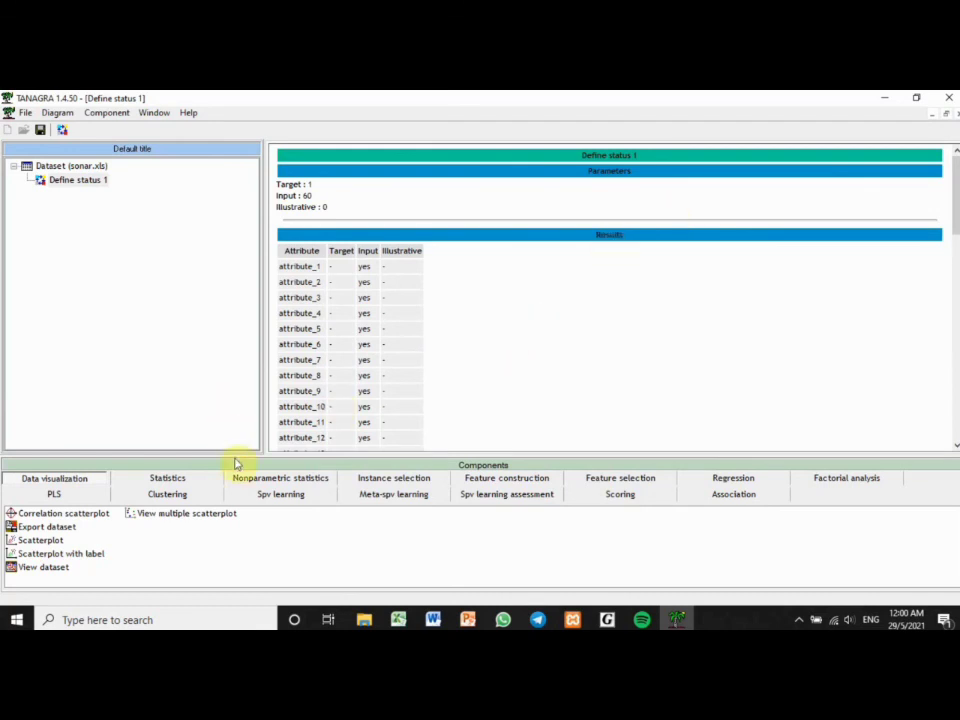
Add a Linear discriminant analysis supervised learning component beneath Define status 1, run it and display the classifier performances.
click(259, 496)
click(186, 497)
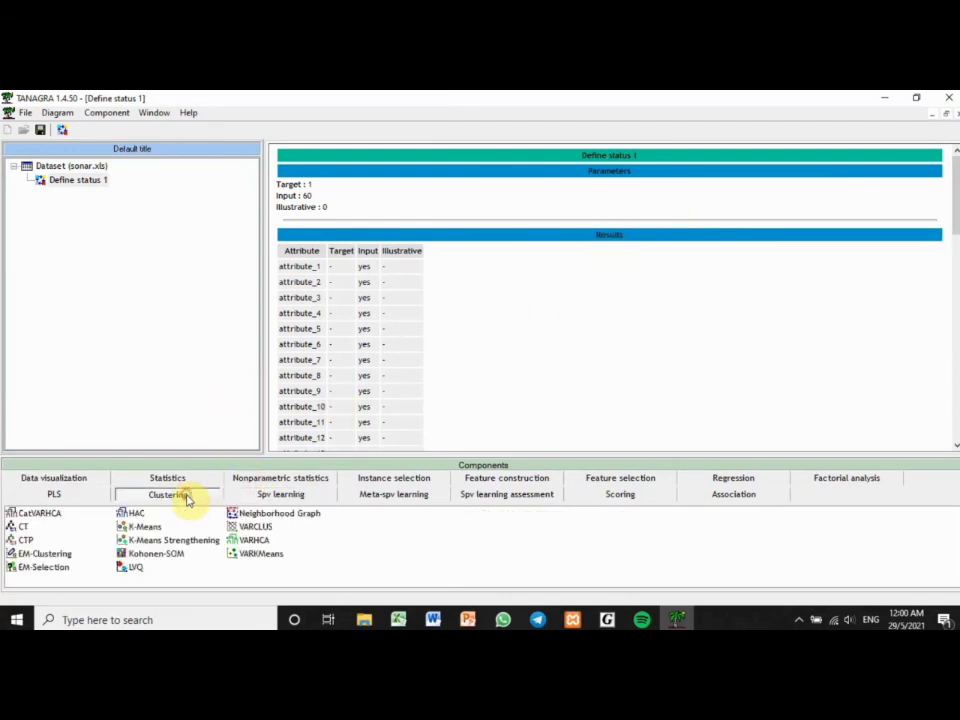
click(292, 495)
click(484, 497)
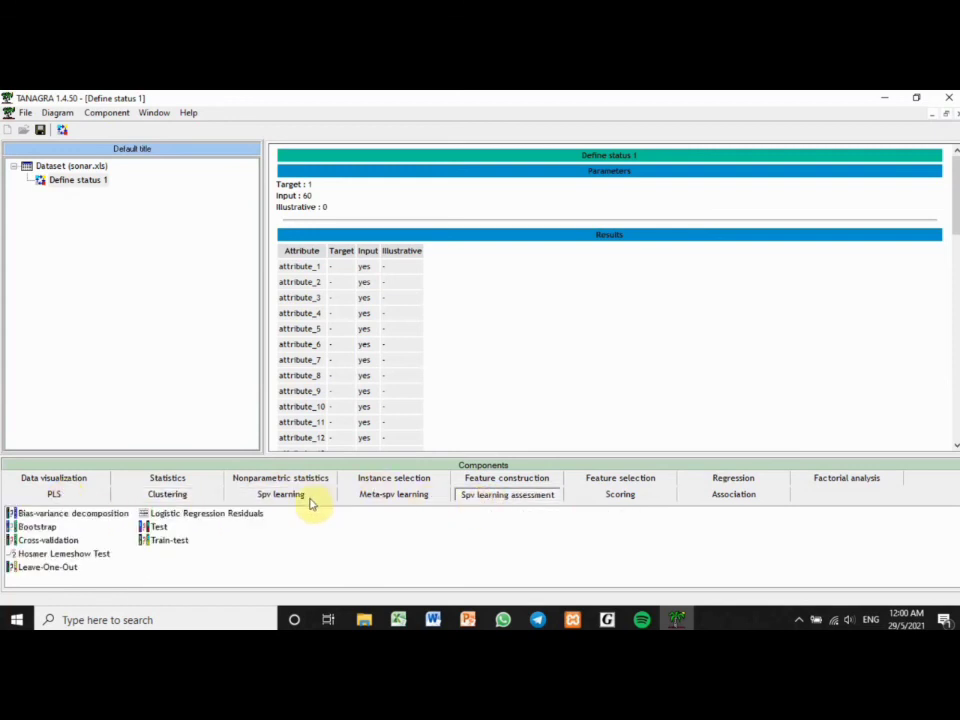
click(261, 500)
mouse_move(352, 546)
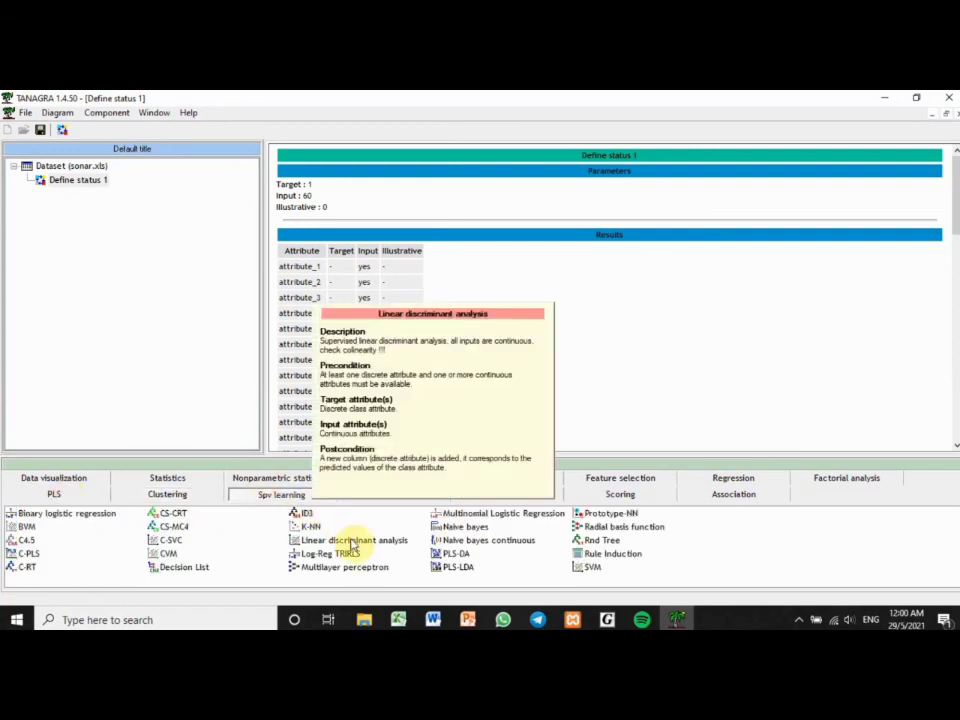
drag(352, 546, 109, 193)
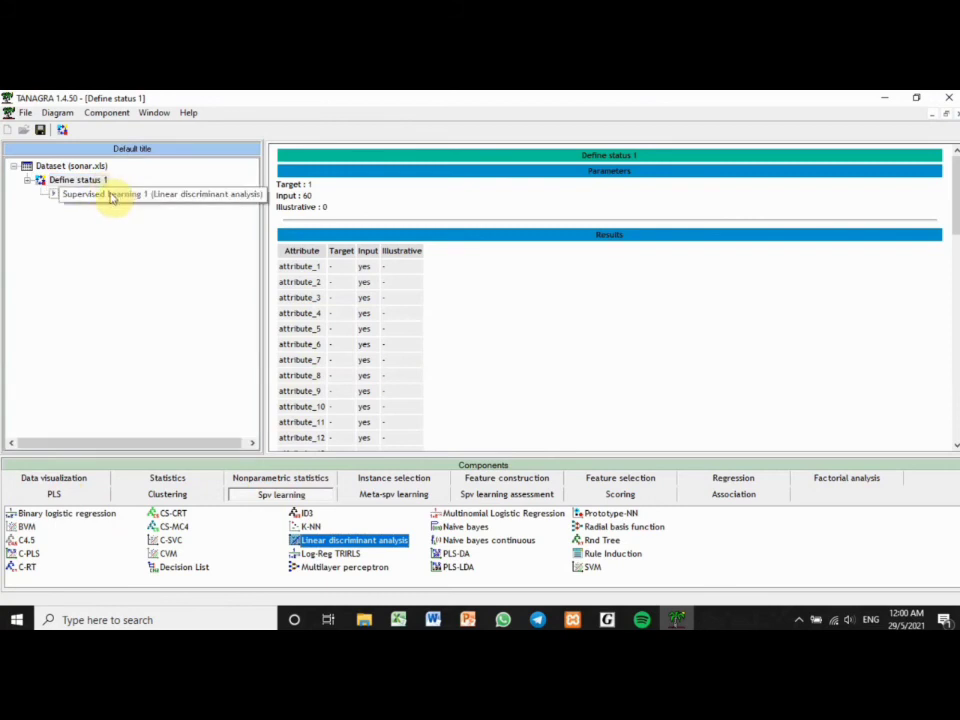
double_click(113, 196)
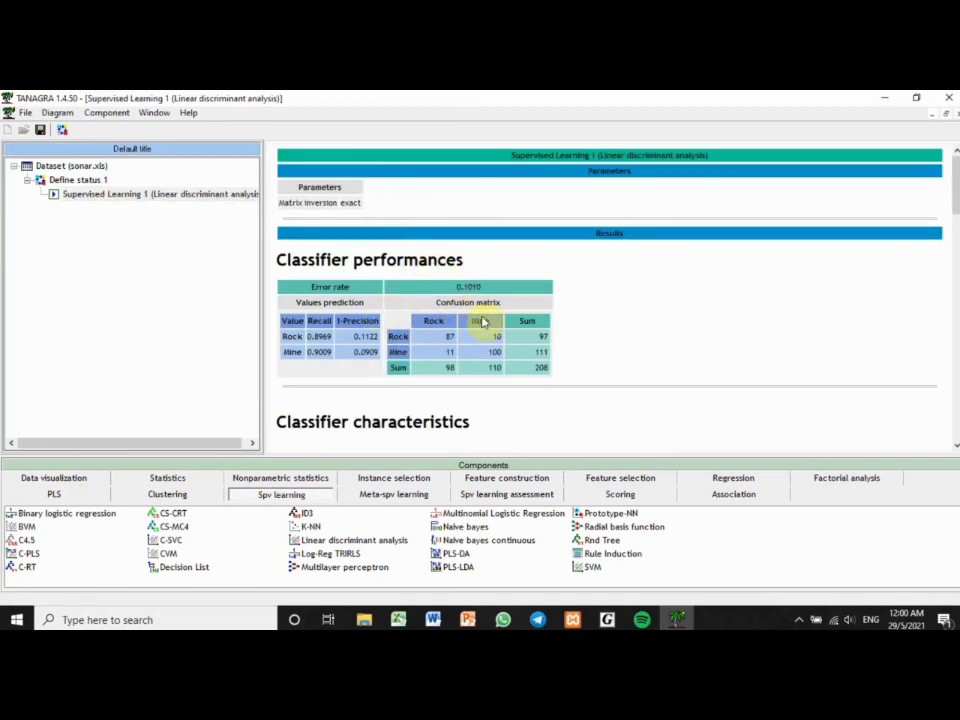
drag(955, 190, 955, 160)
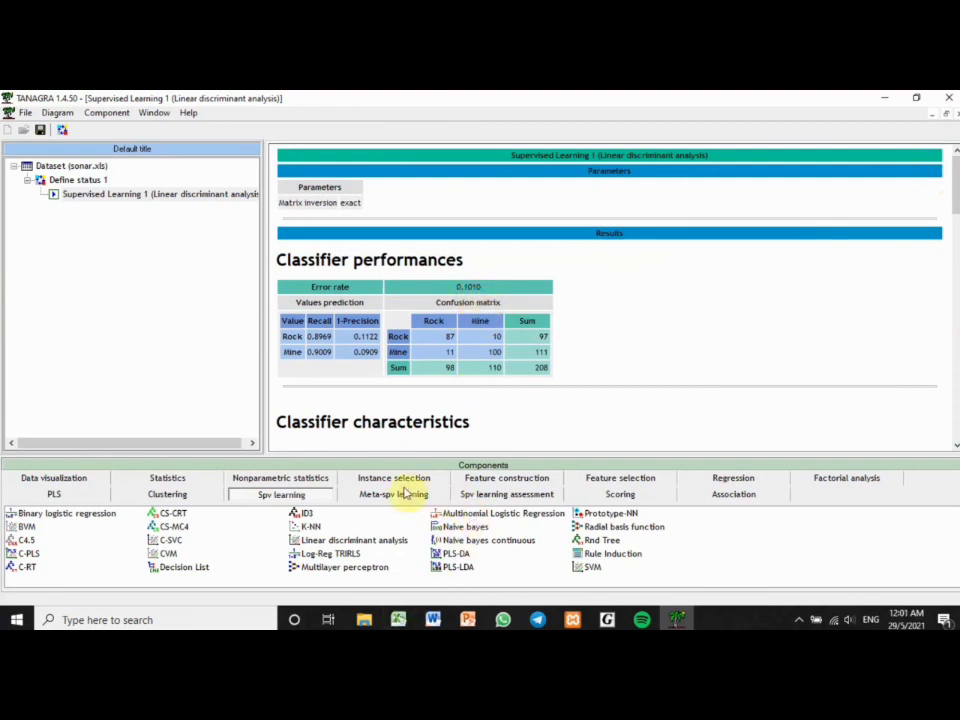
Add a Bootstrap assessment component beneath Supervised Learning 1 (Linear discriminant analysis), run it and maximize its error estimation report.
click(474, 495)
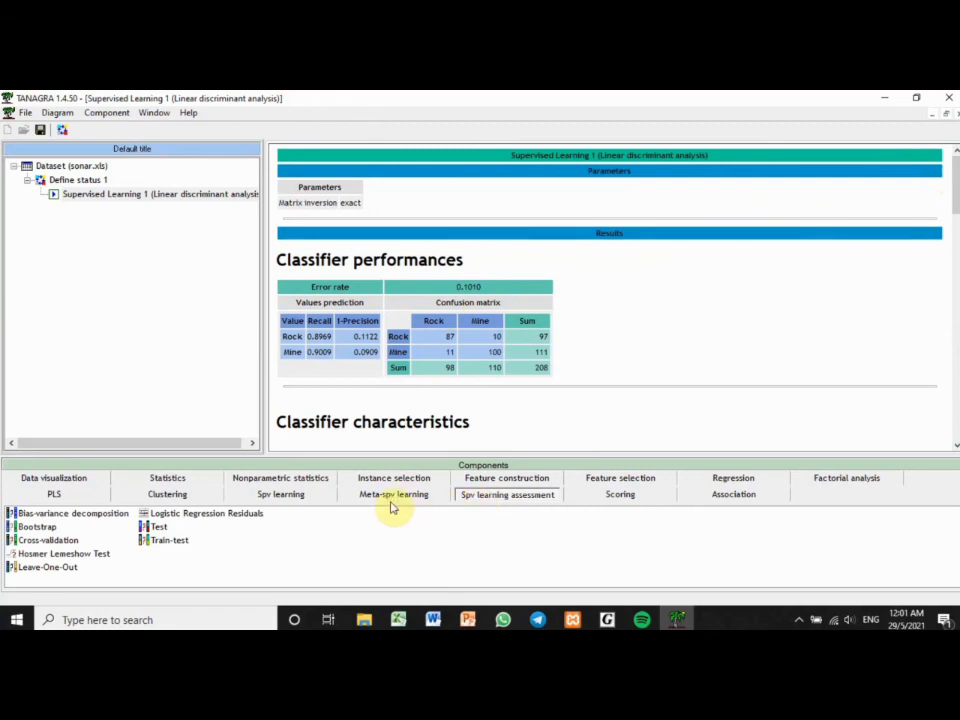
drag(38, 526, 86, 208)
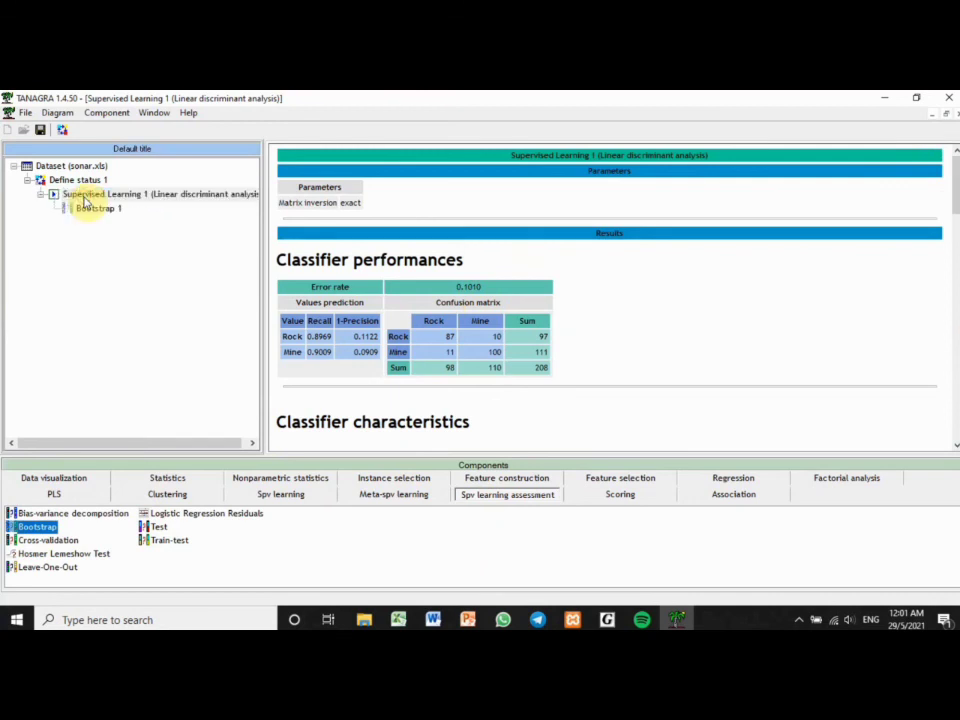
click(92, 209)
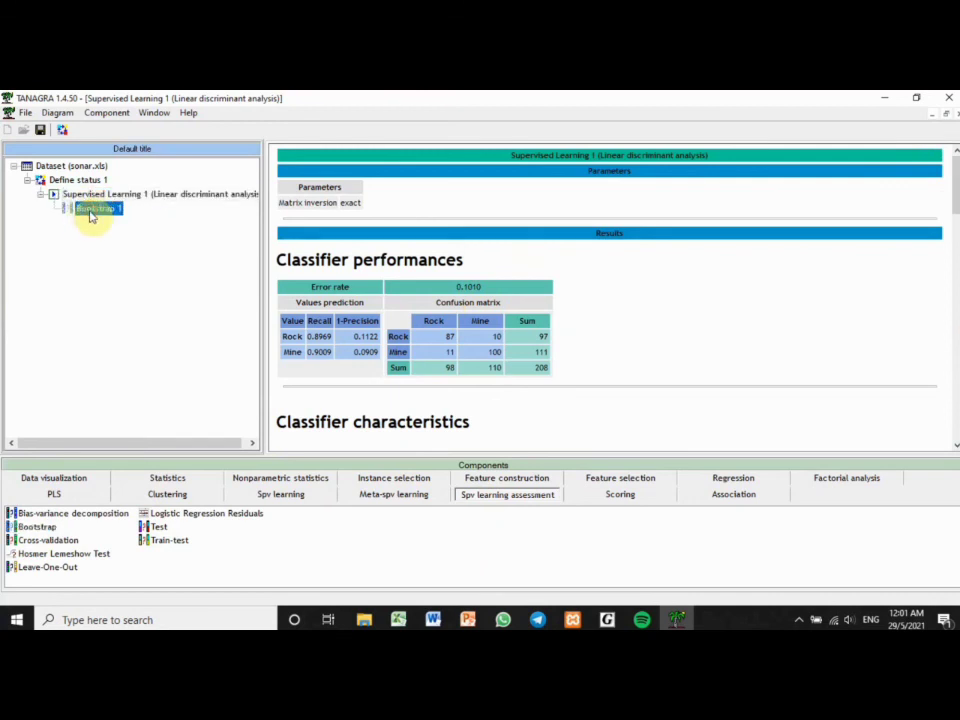
double_click(90, 212)
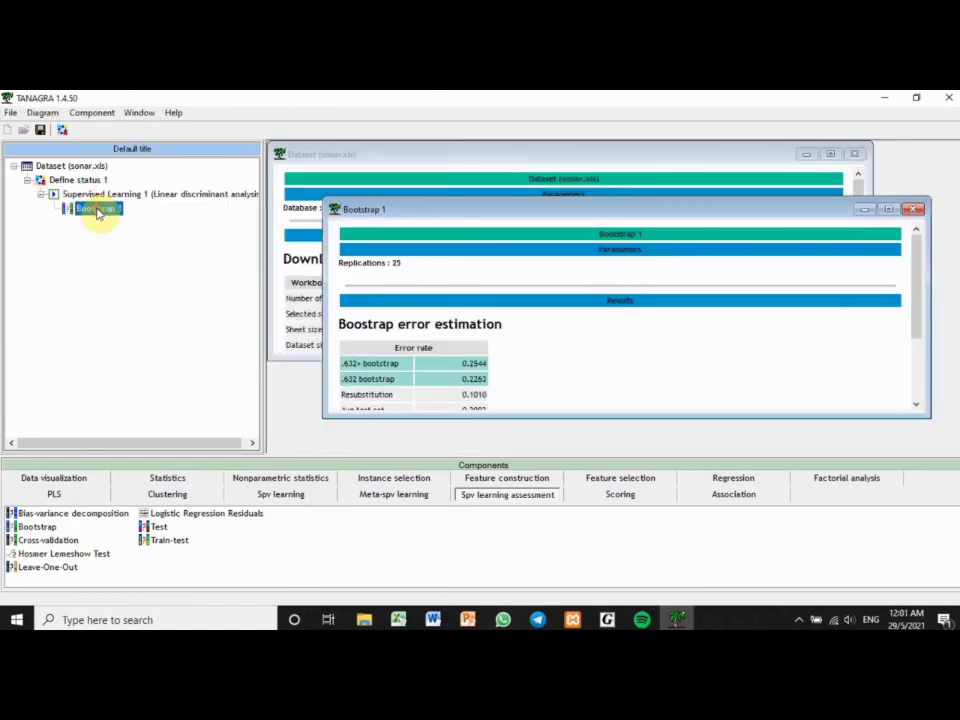
click(889, 209)
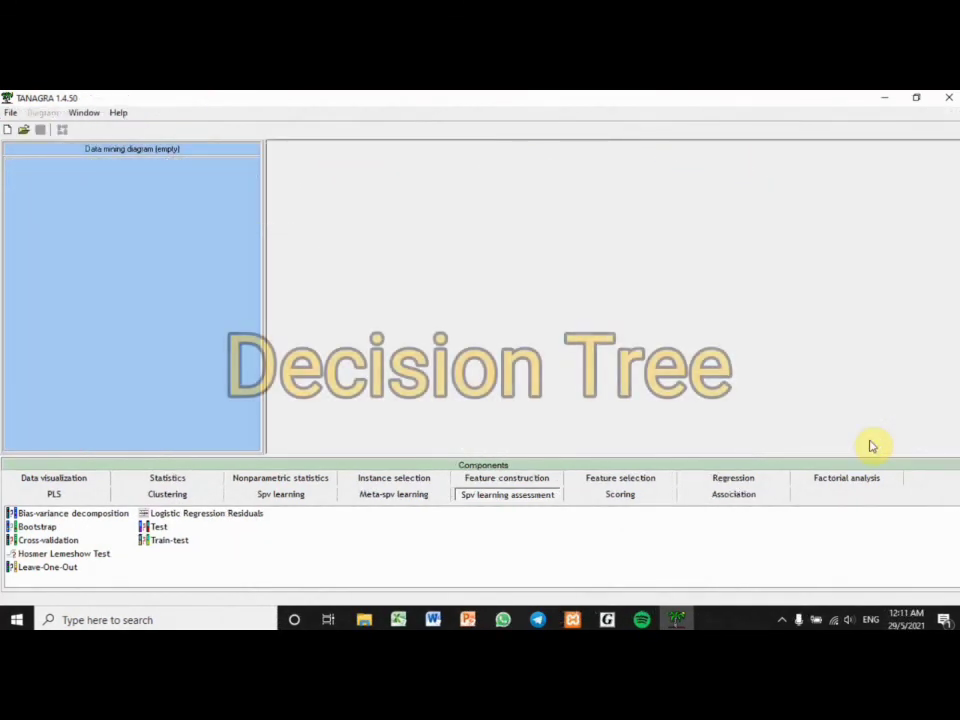
click(785, 620)
click(798, 620)
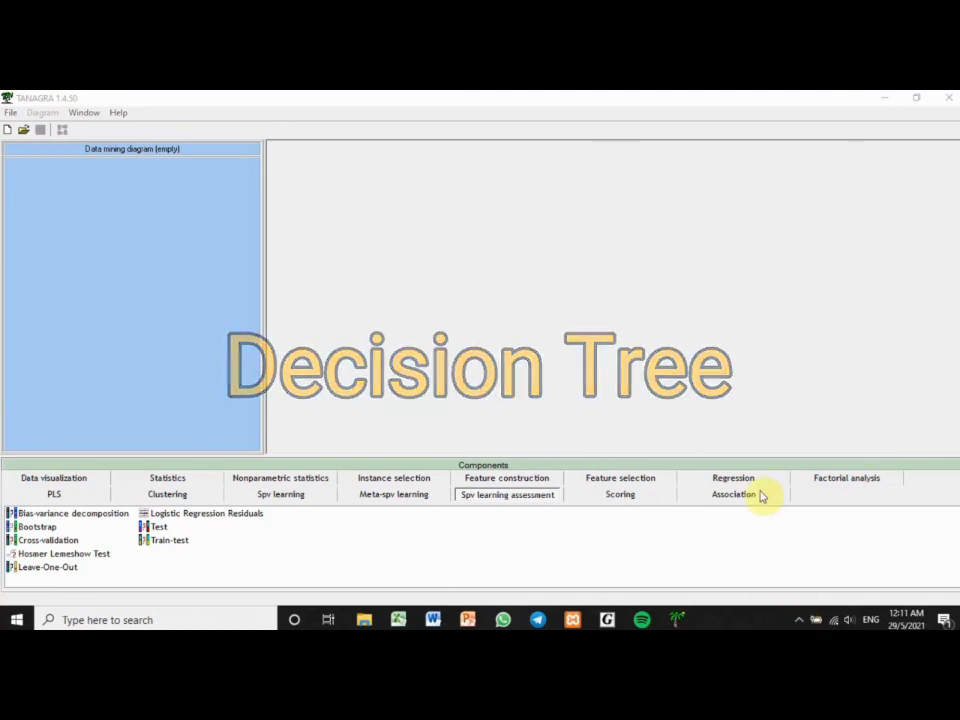
Create a new data mining diagram from the dataset wave500k.arff in the Downloads folder, keeping the default title.
click(8, 113)
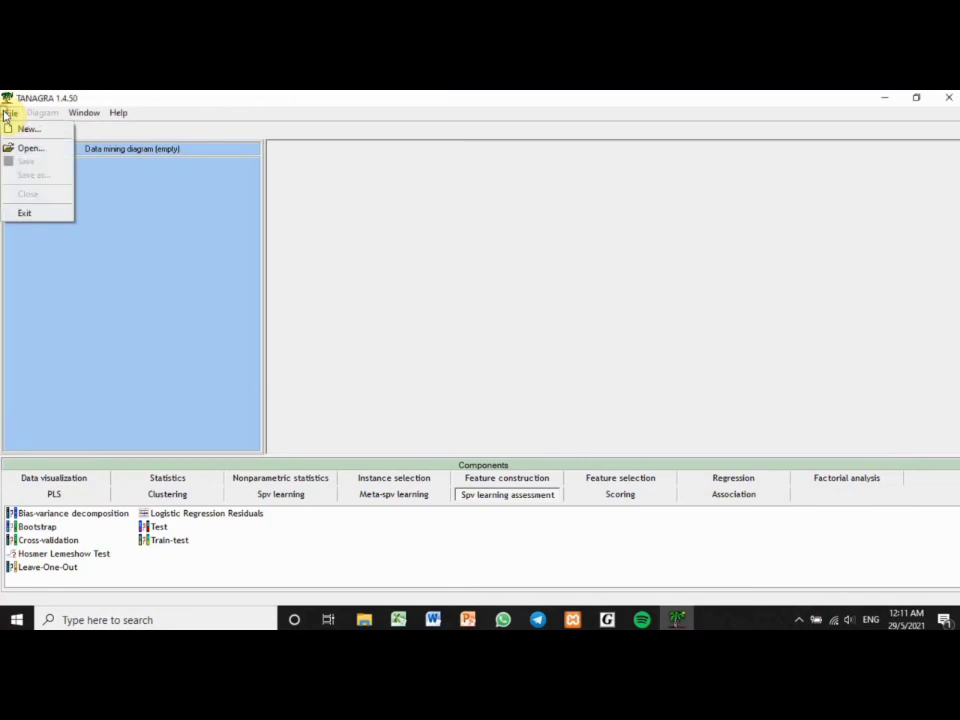
click(30, 134)
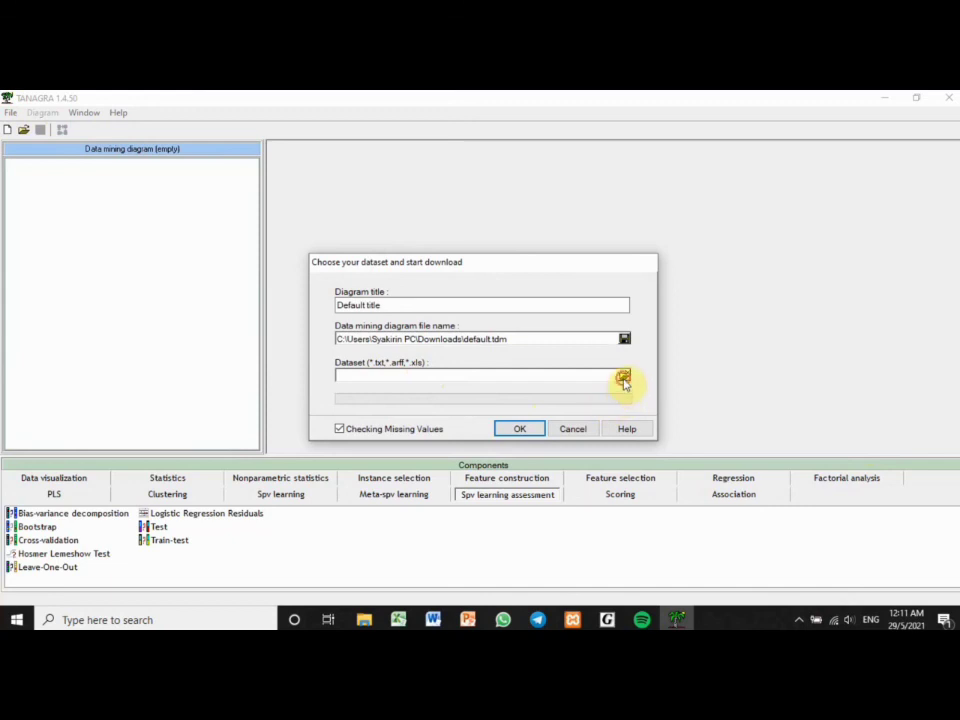
click(623, 379)
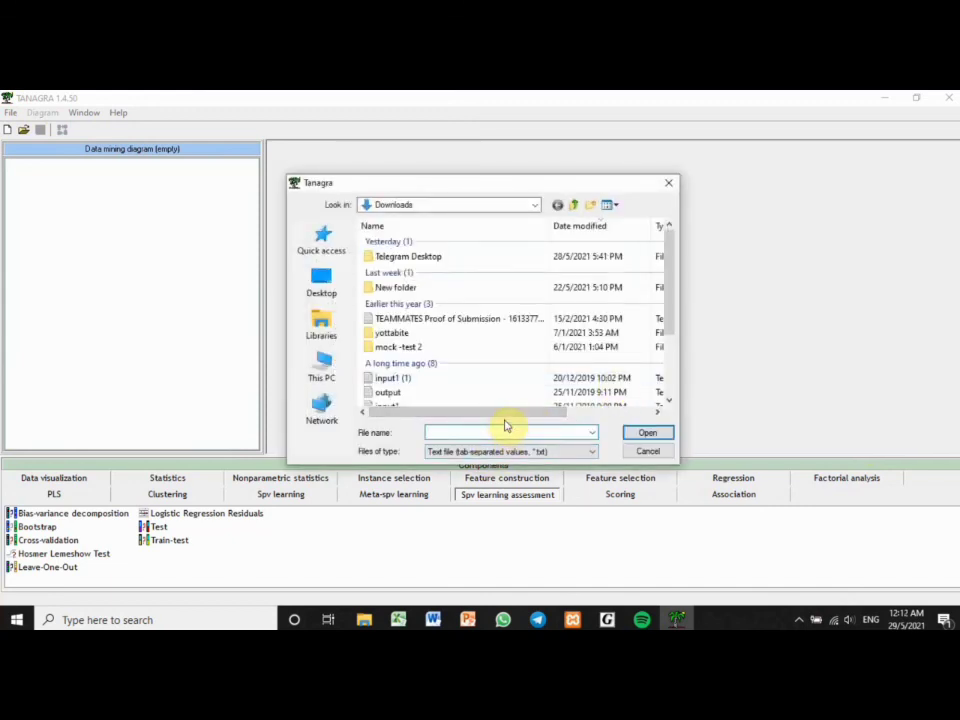
text(wave)
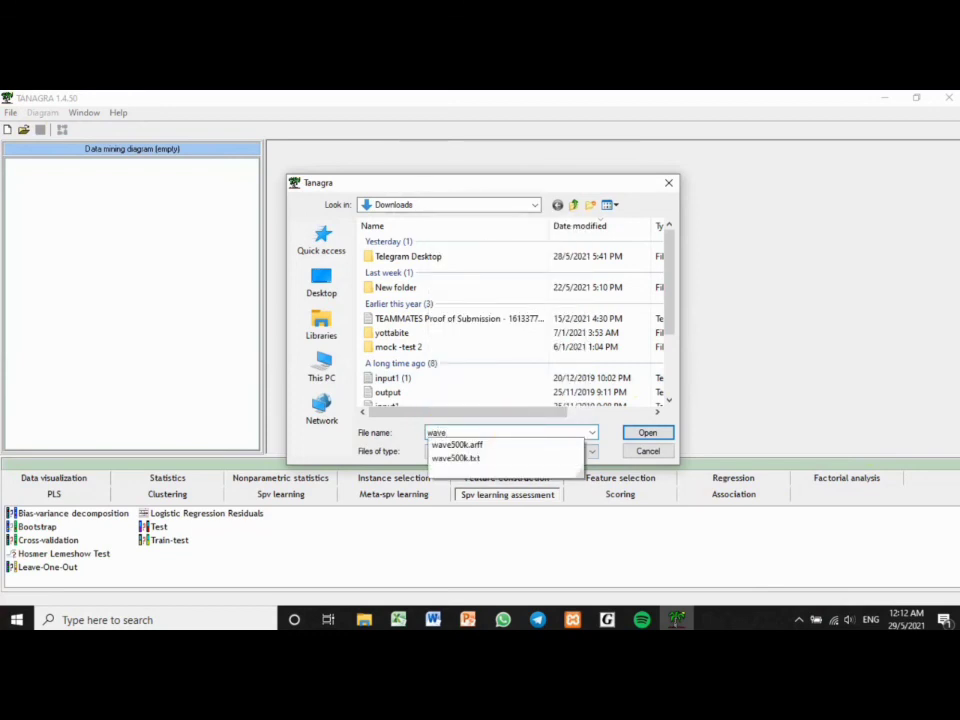
key(Down)
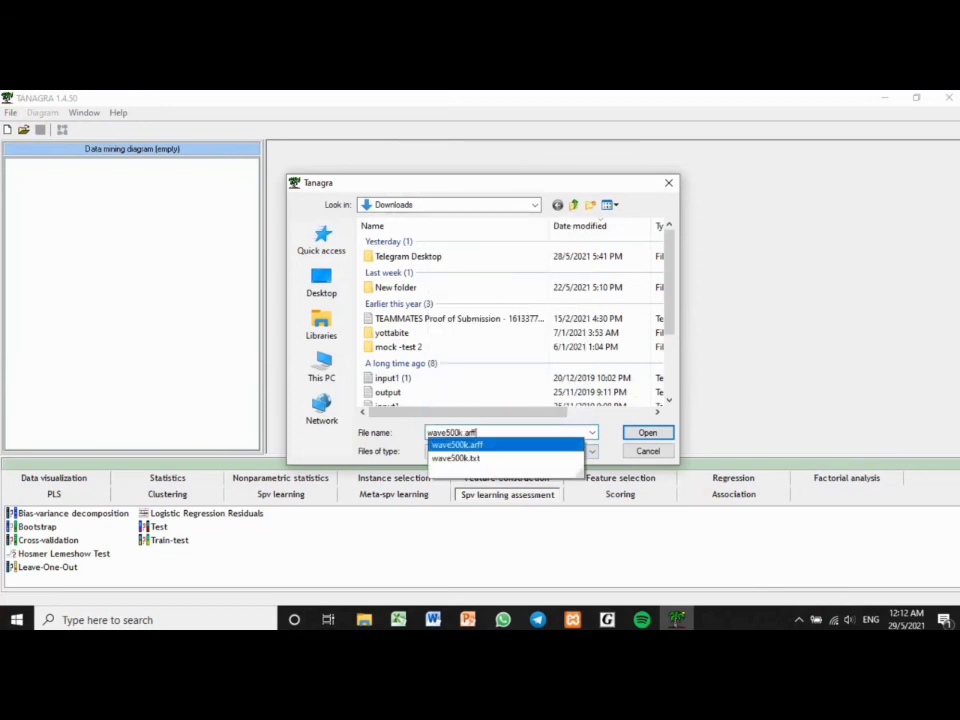
key(Return)
key(Return)
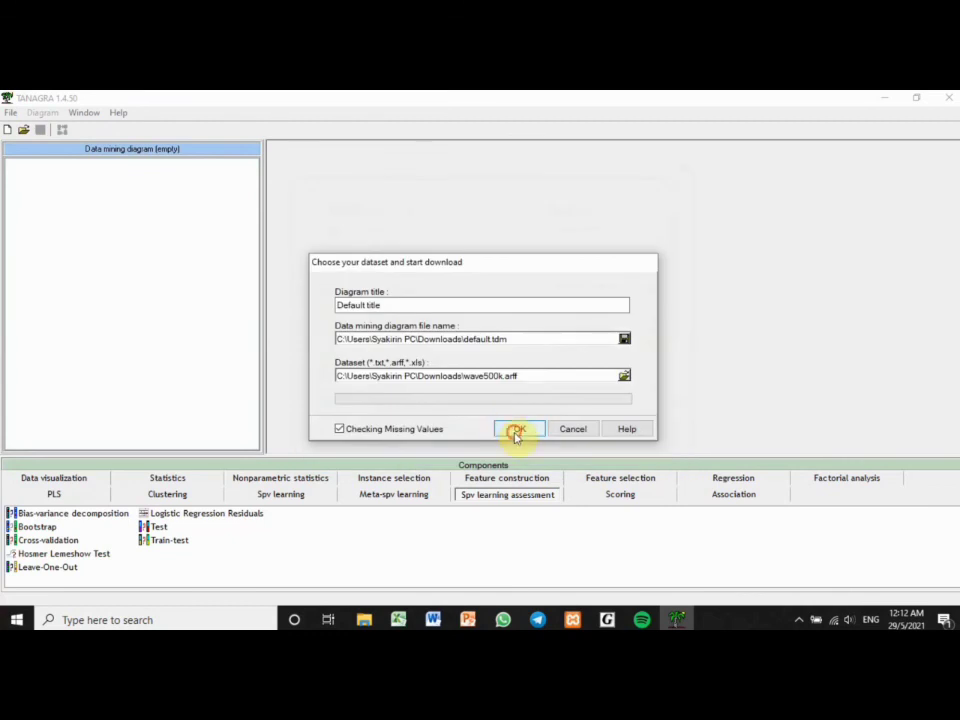
click(516, 432)
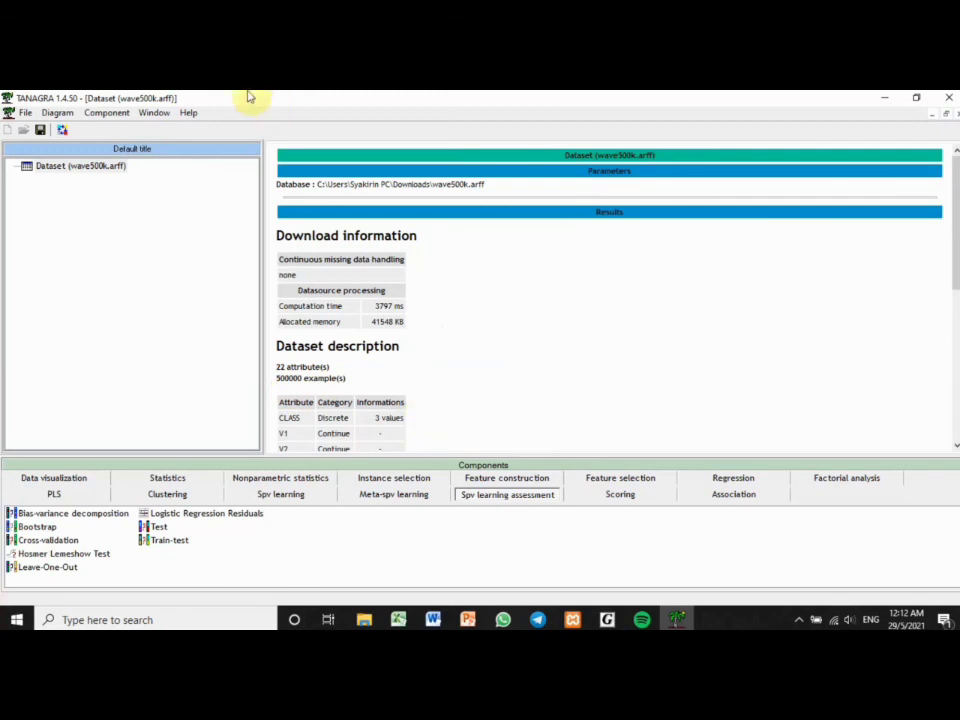
Add a Define status component to the wave500k.arff dataset with CLASS as target and V1 through V21 as inputs.
click(61, 131)
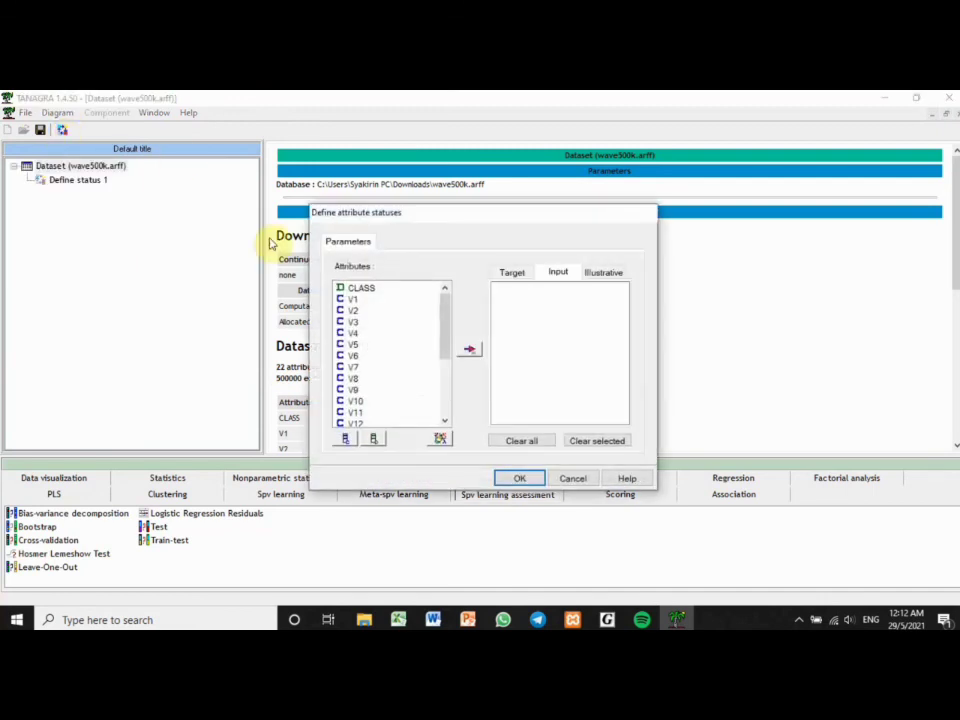
click(365, 289)
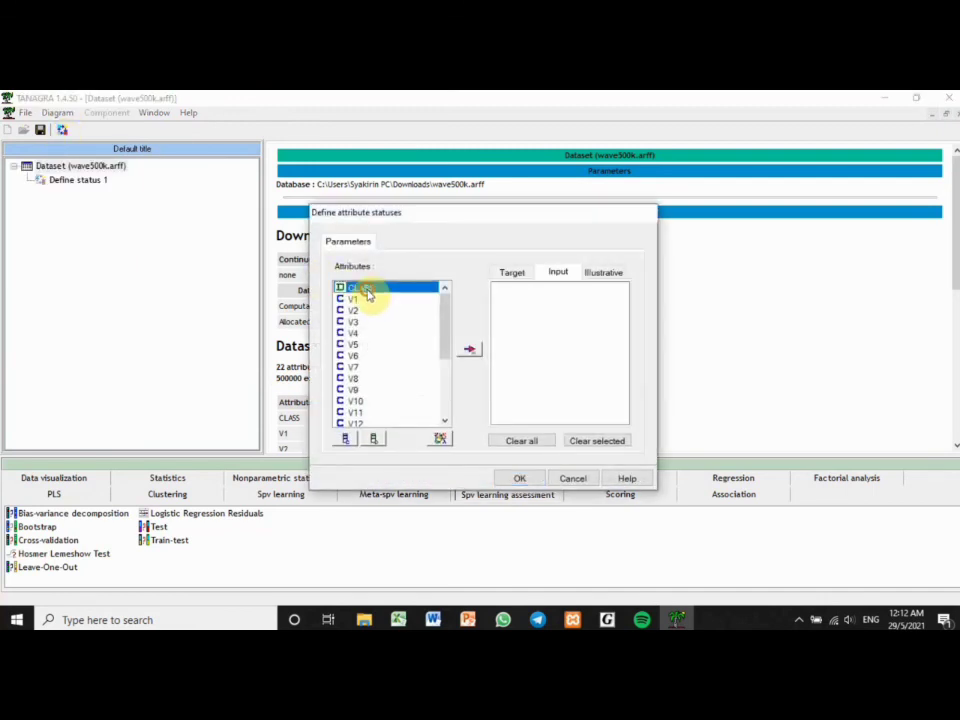
click(511, 276)
click(472, 350)
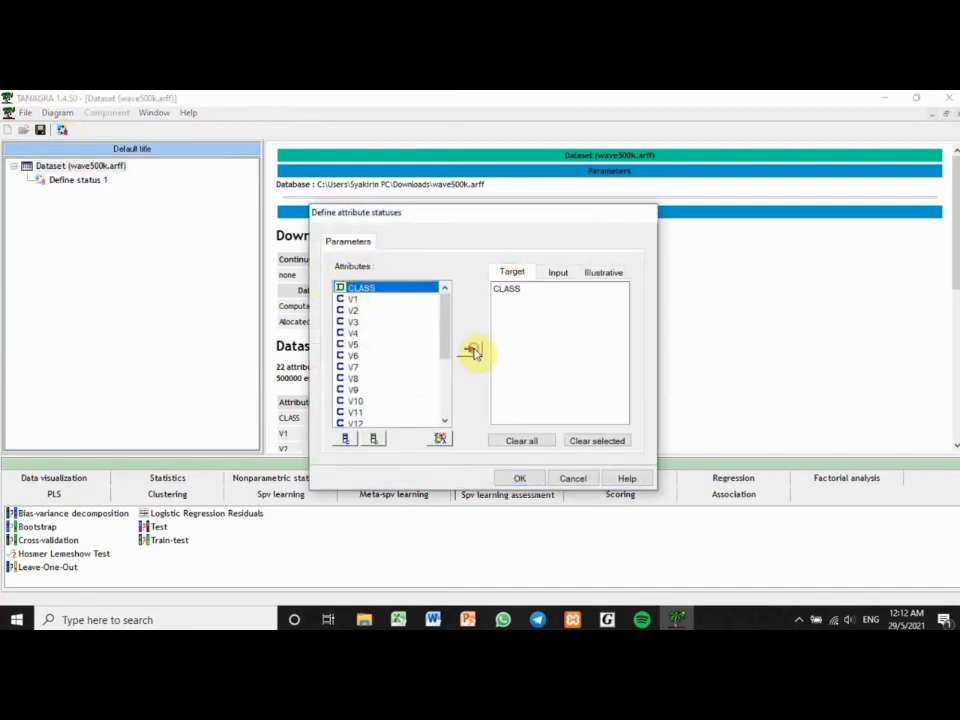
click(556, 273)
drag(353, 300, 386, 461)
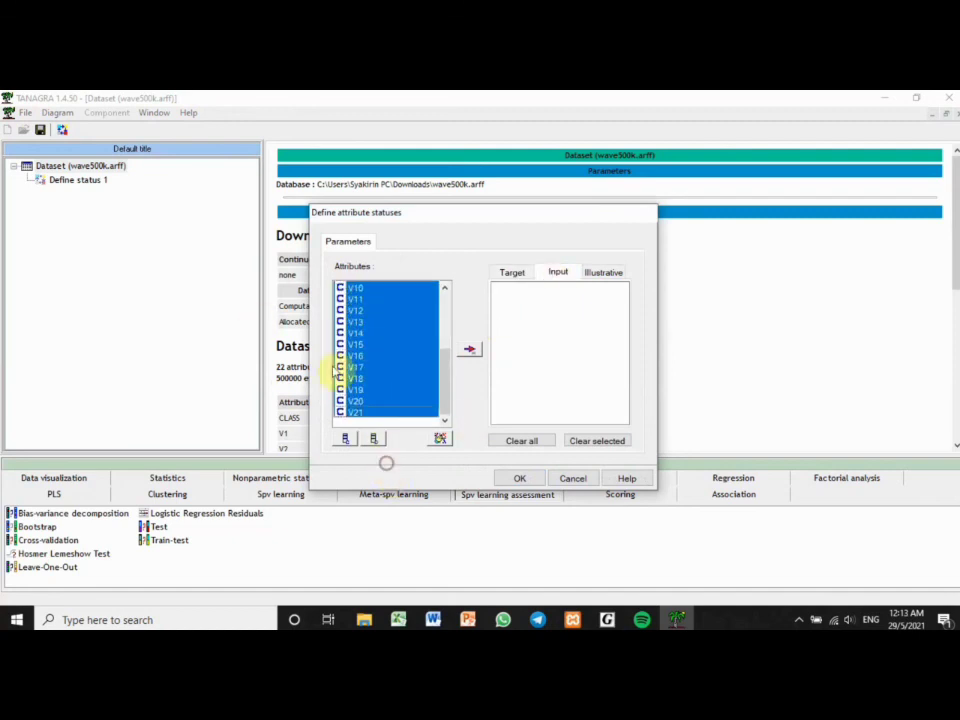
click(470, 350)
drag(626, 311, 634, 401)
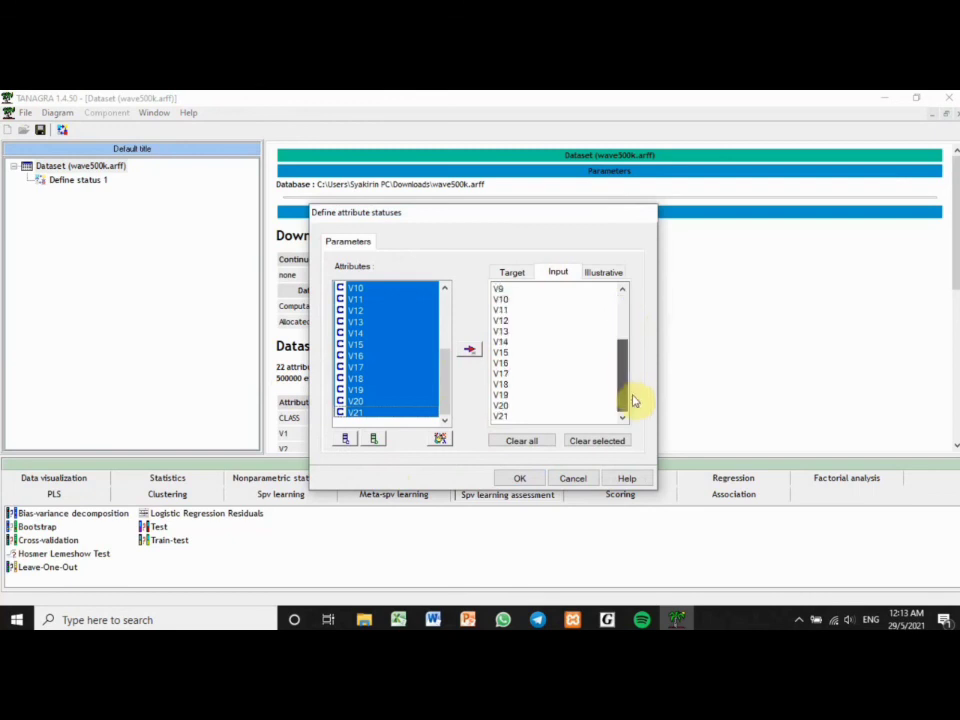
click(519, 480)
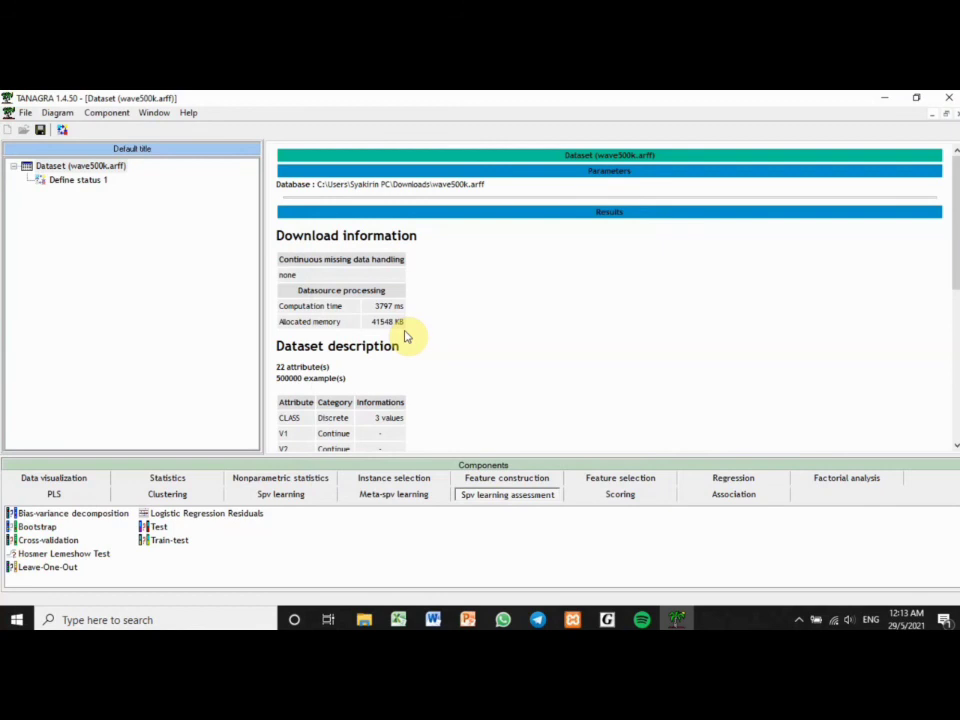
Add a C4.5 decision tree supervised learning component beneath Define status 1.
click(285, 496)
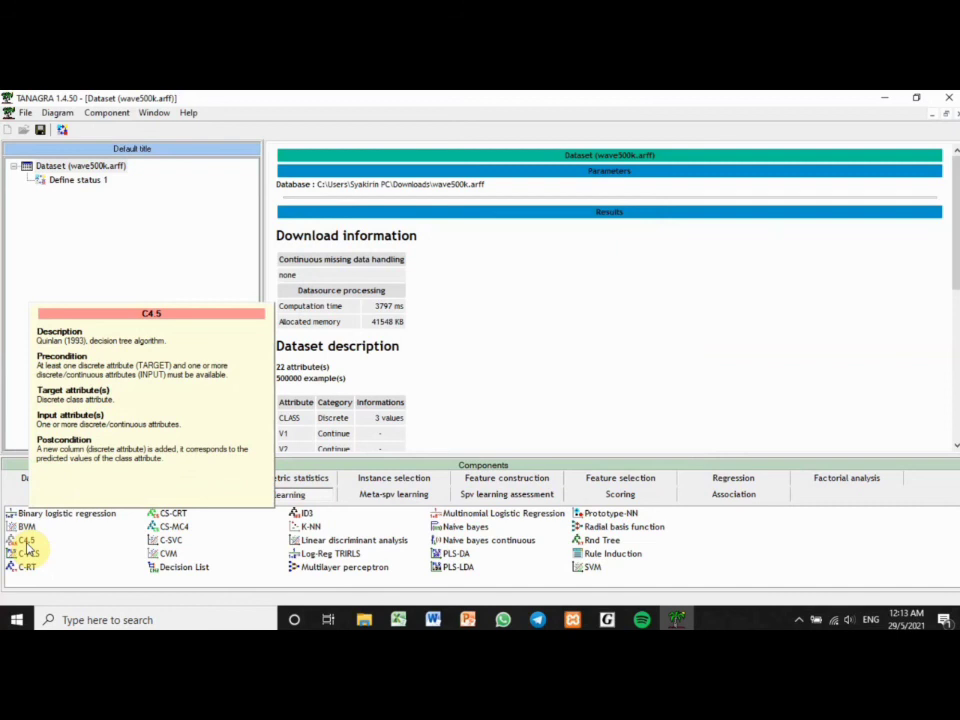
drag(30, 547, 92, 193)
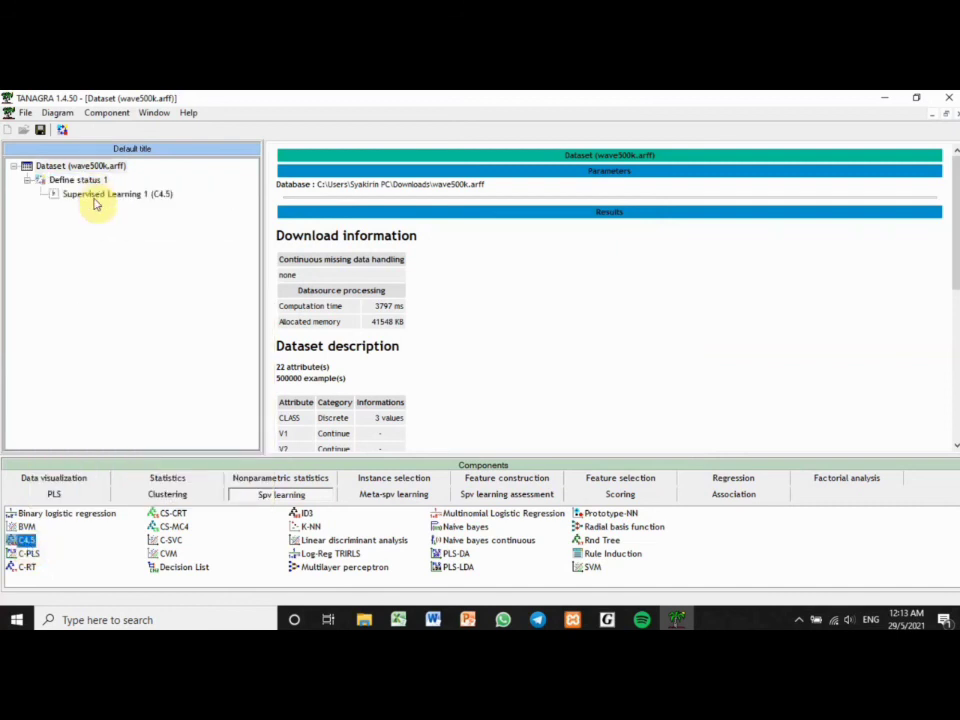
Set the minimum size of leaves to 1000 for Supervised Learning 1 (C4.5) and run the component to show its report.
right_click(93, 200)
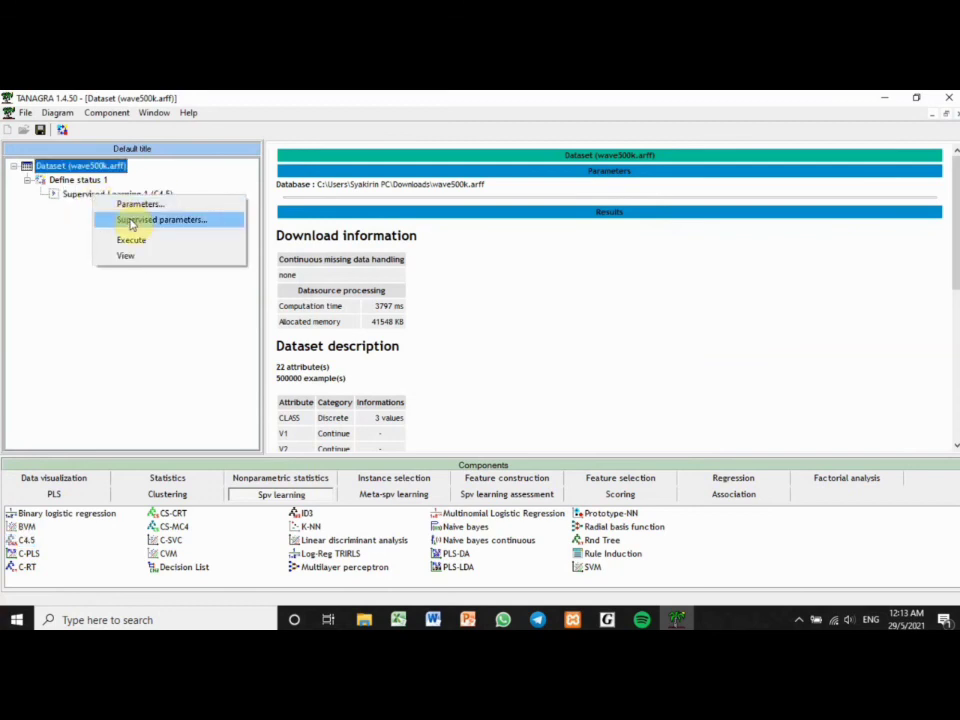
click(131, 222)
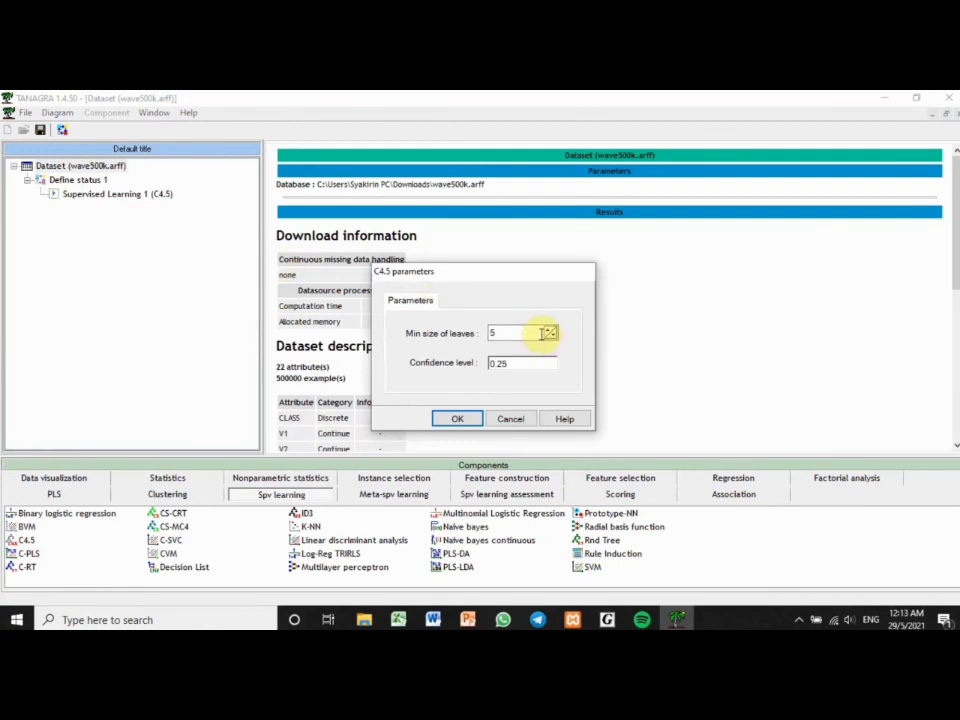
double_click(541, 333)
text(1000)
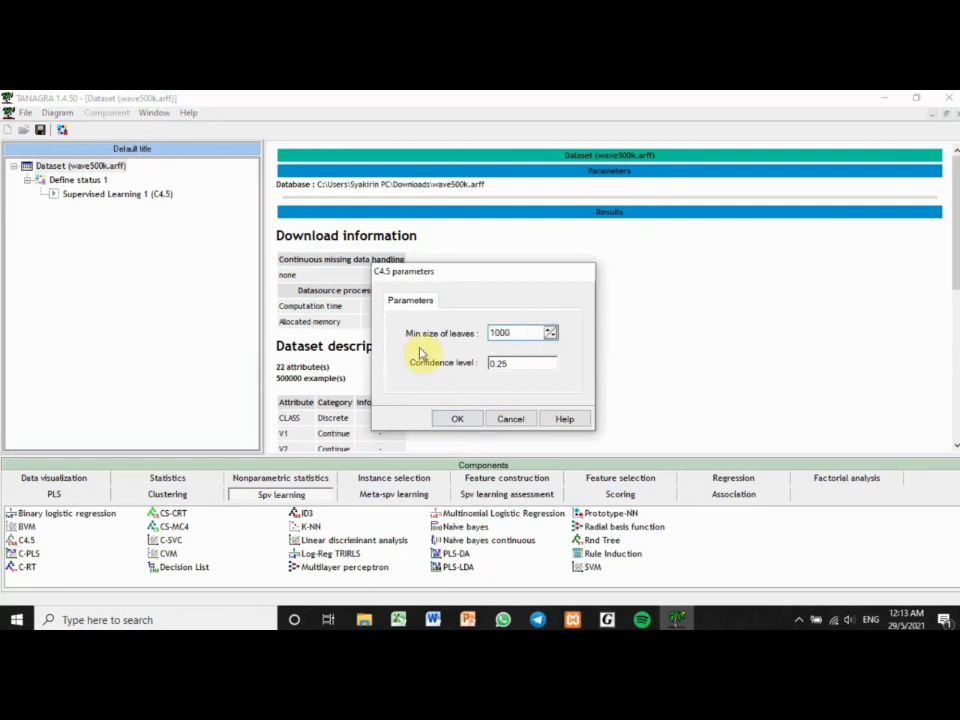
click(457, 421)
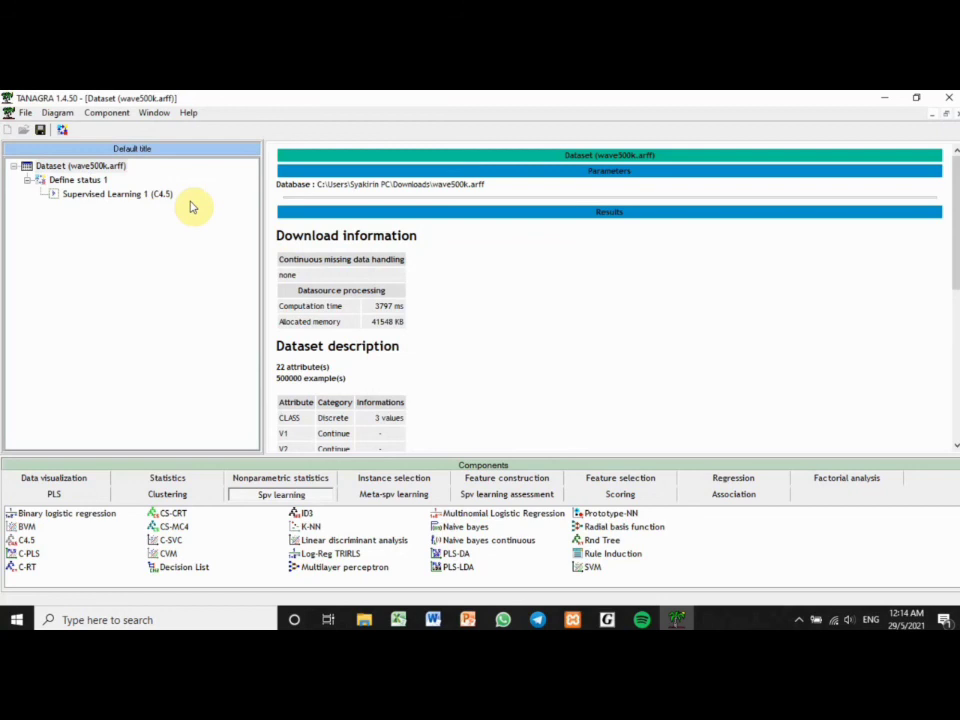
double_click(150, 194)
Examine the C4.5 report's confusion matrix, tree description, decision tree rules and computation time.
scroll(707, 429, up, 5)
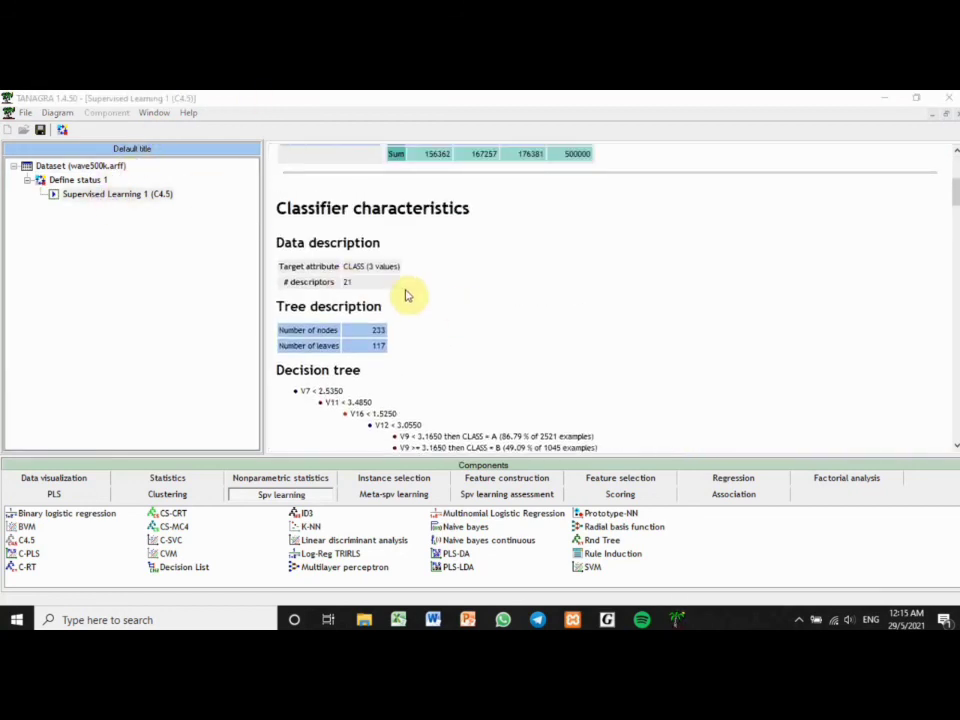
scroll(410, 290, up, 1)
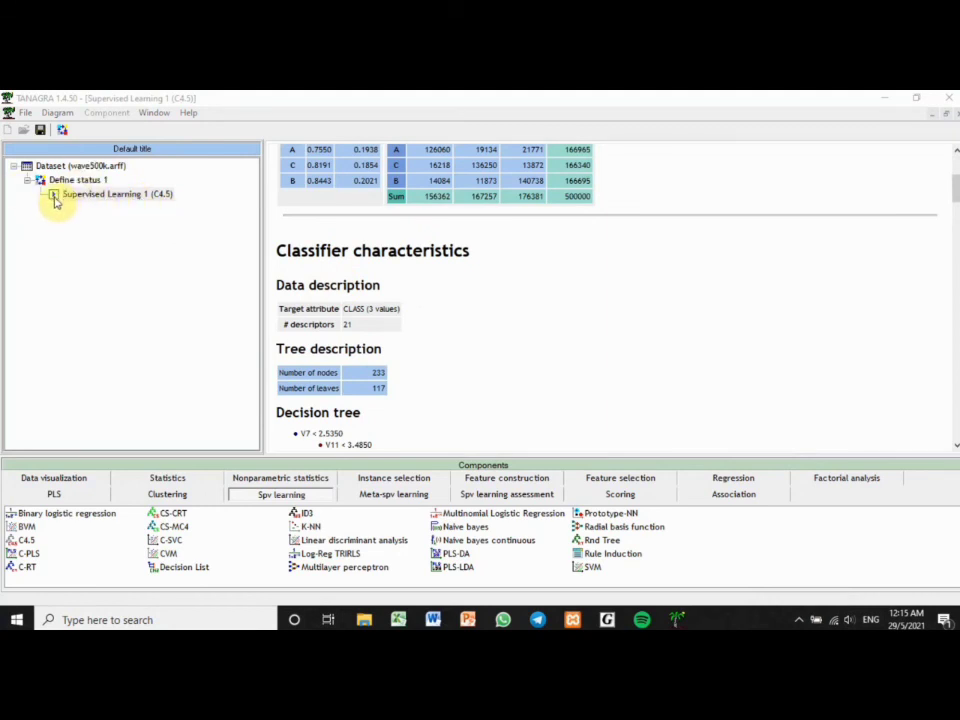
scroll(381, 275, down, 2)
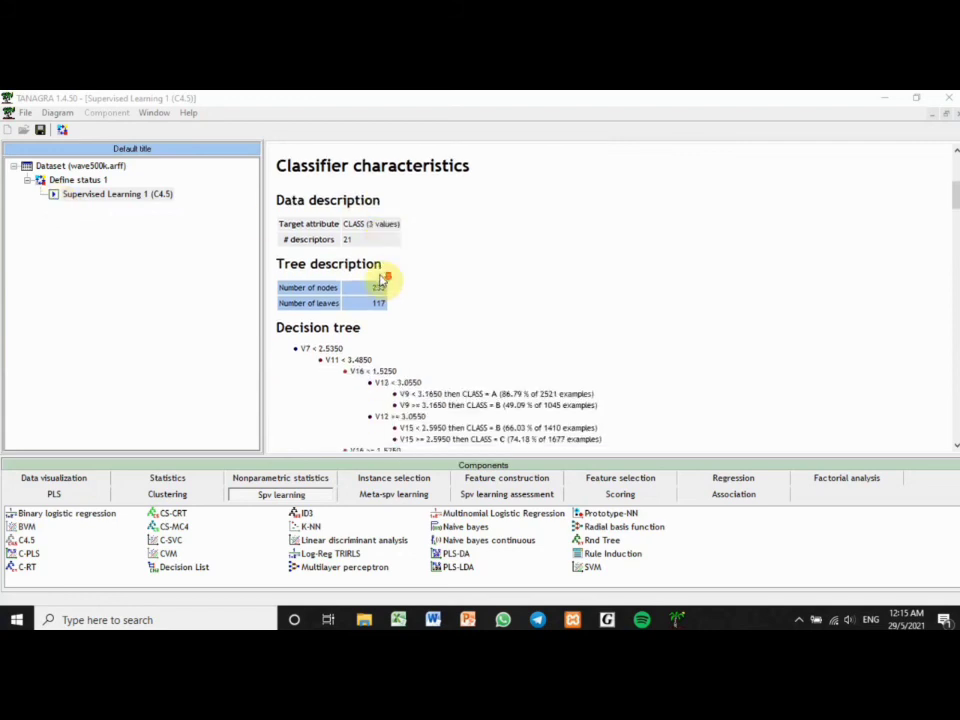
scroll(395, 265, down, 1)
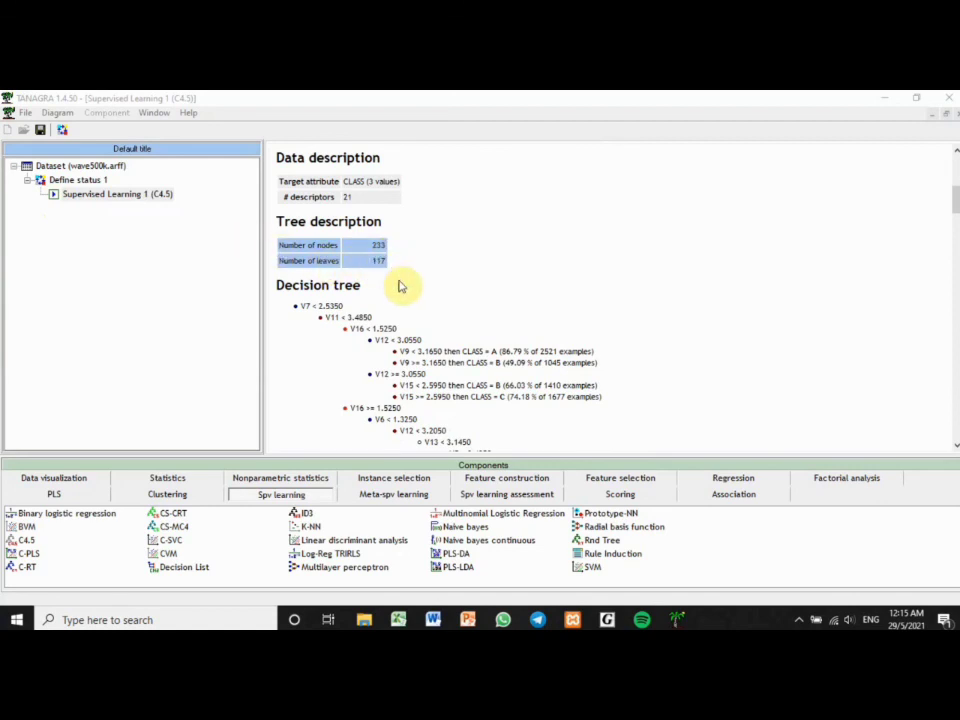
scroll(399, 287, down, 2)
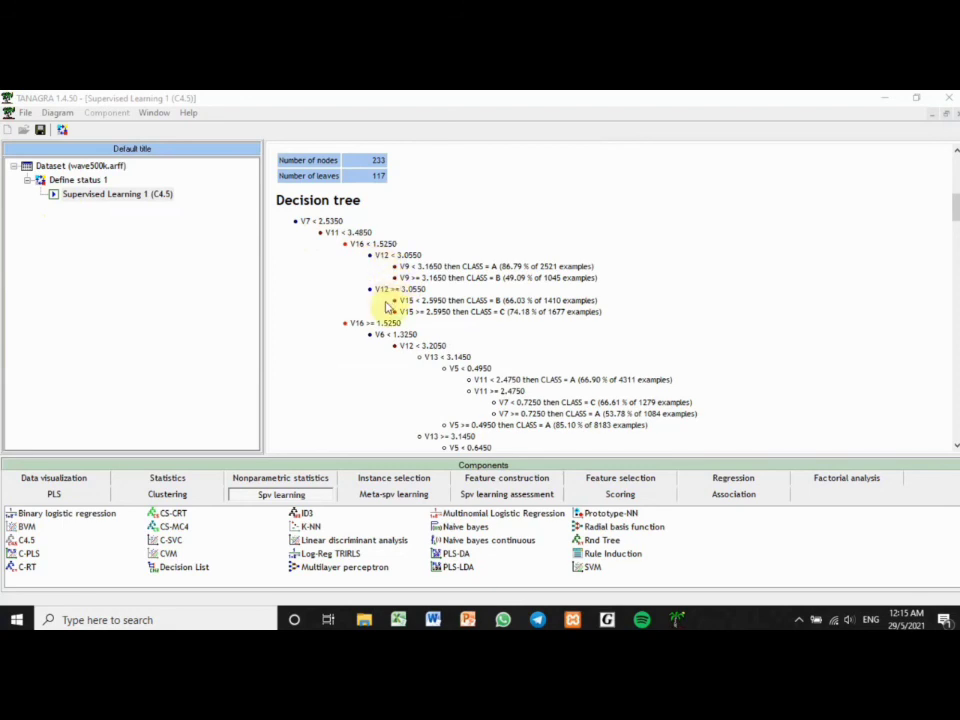
scroll(399, 305, down, 10)
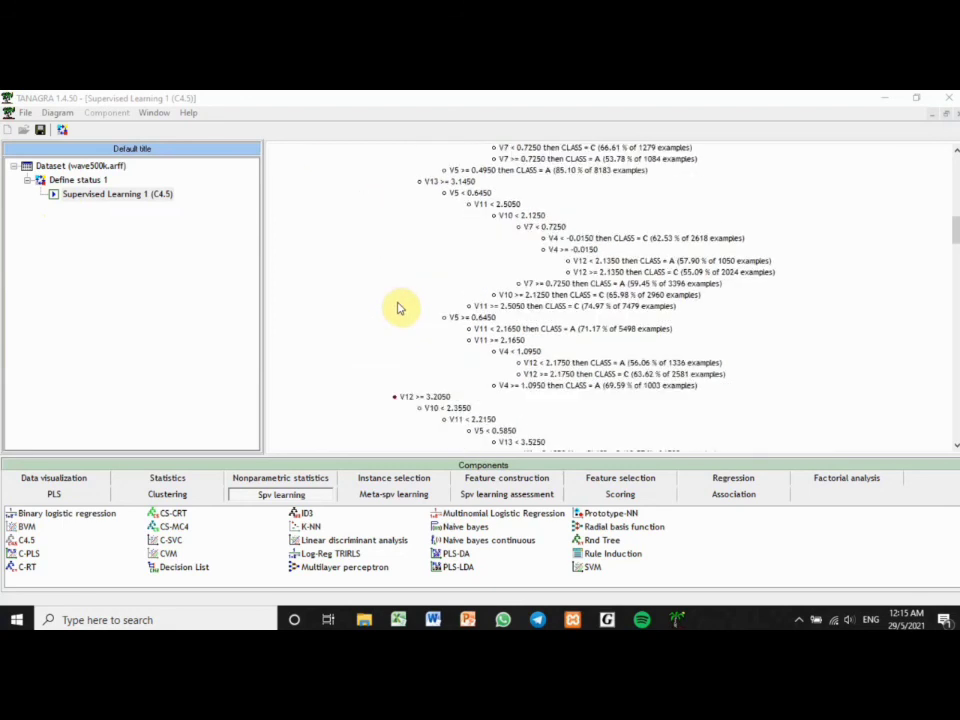
scroll(403, 306, down, 3)
scroll(700, 443, down, 2)
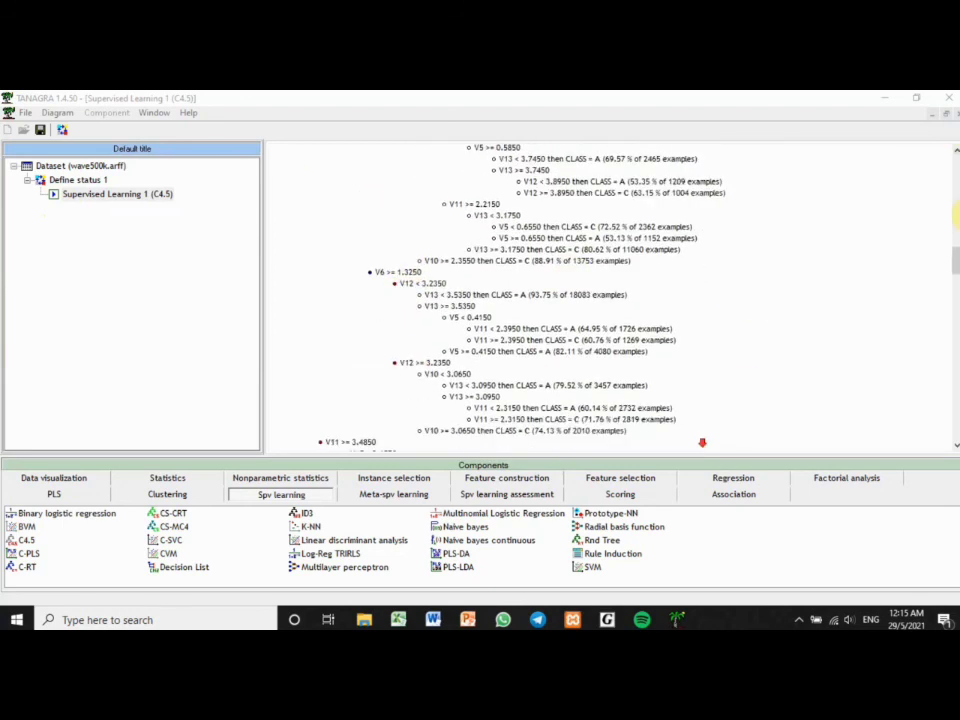
drag(953, 265, 955, 440)
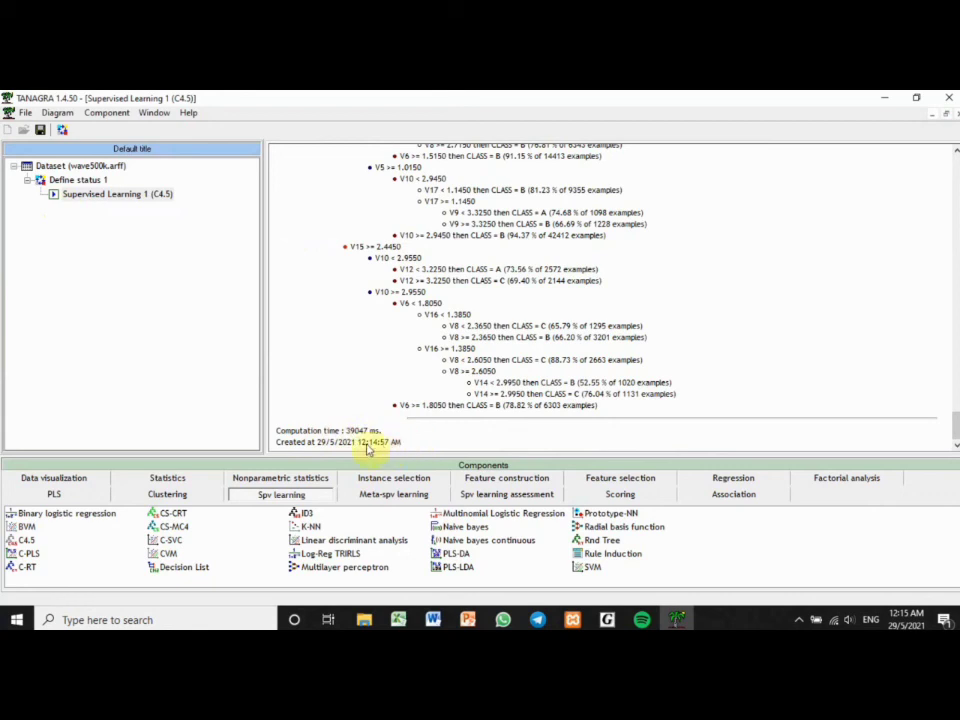
drag(955, 430, 955, 282)
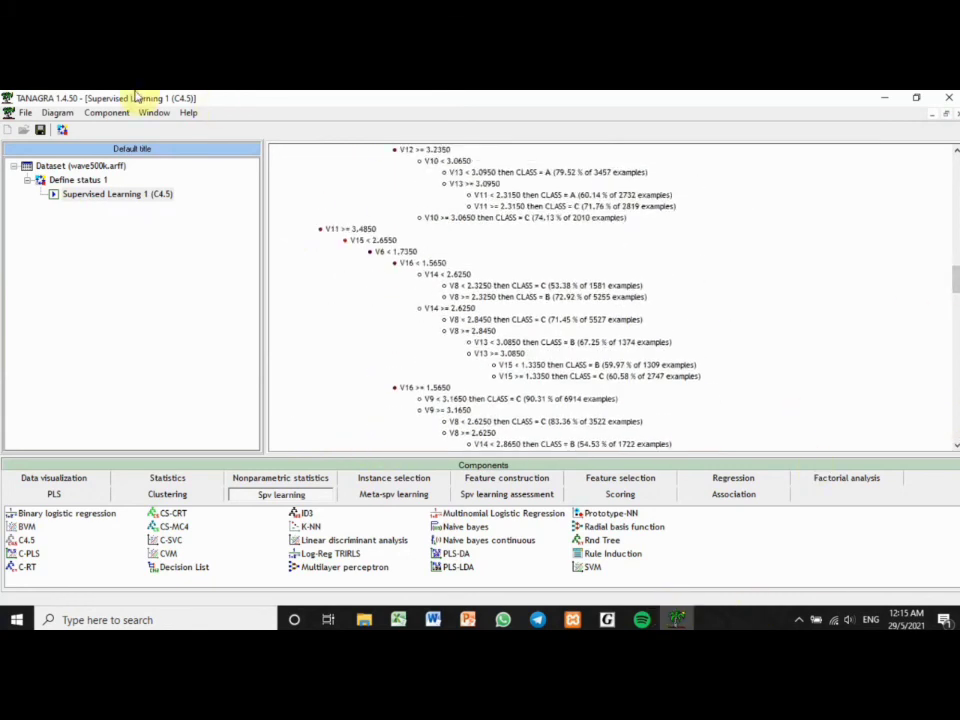